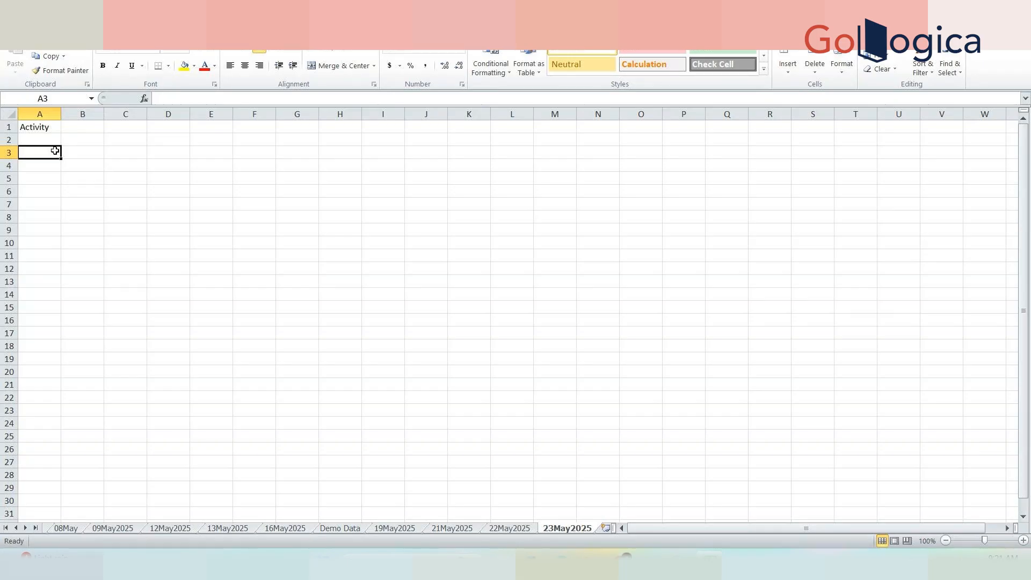
# Enter 'Requirement' in A3 and 'Load History Data' in A4, autofitting column A to each.
pyautogui.write('Re')
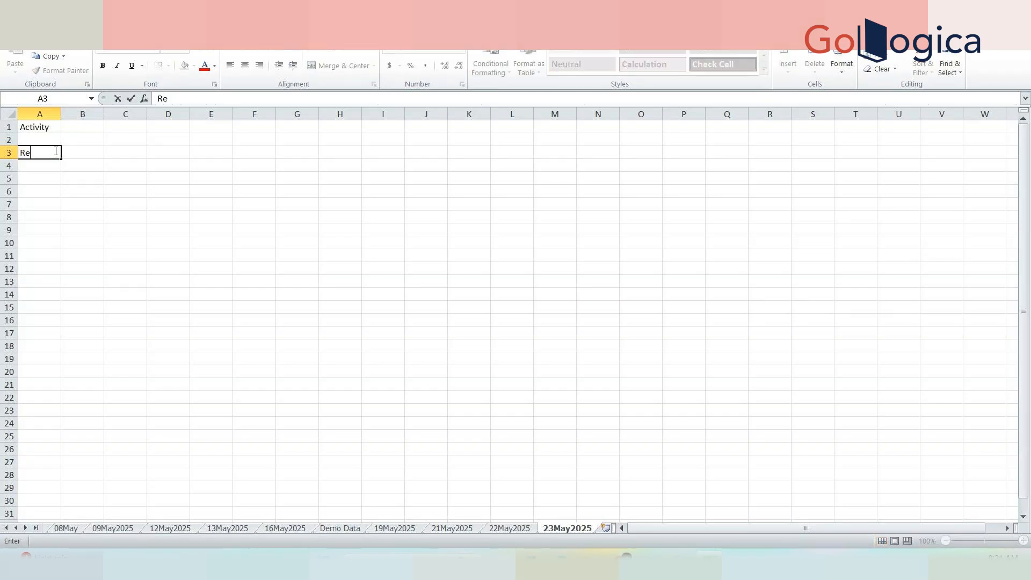
pyautogui.write('quirement')
pyautogui.doubleClick(62, 114)
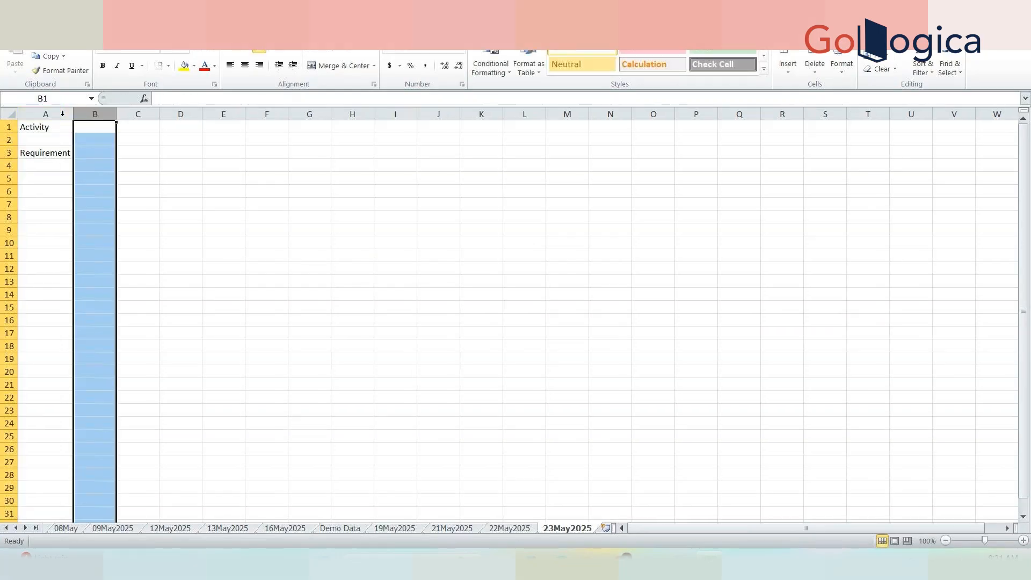
pyautogui.click(45, 163)
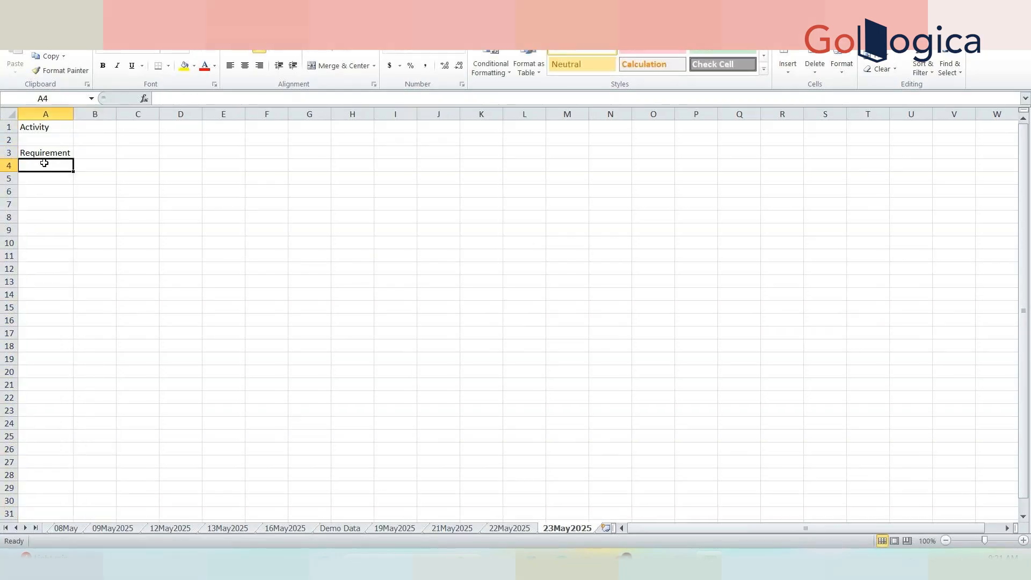
pyautogui.write('Load History Data')
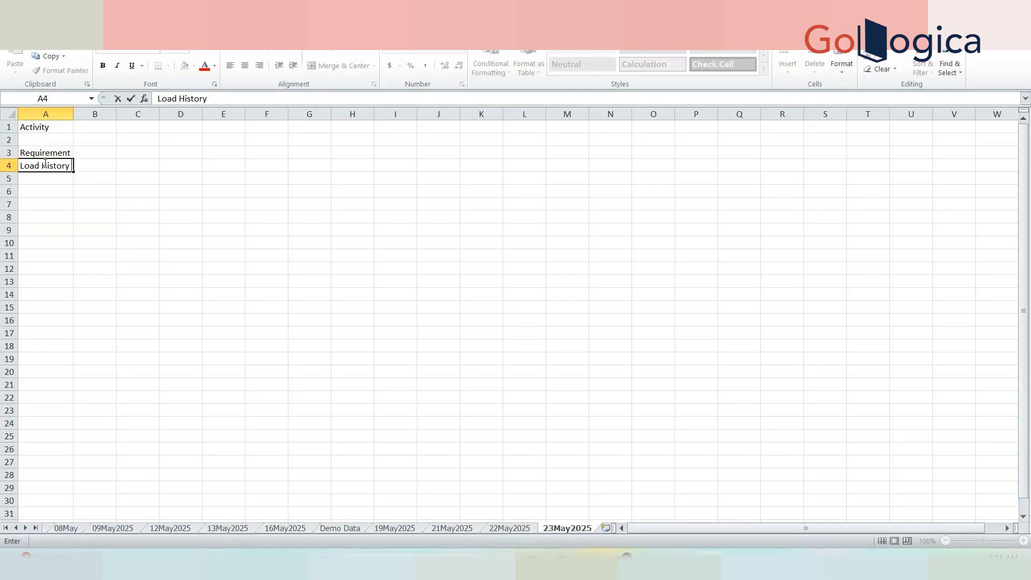
pyautogui.click(70, 113)
pyautogui.doubleClick(73, 114)
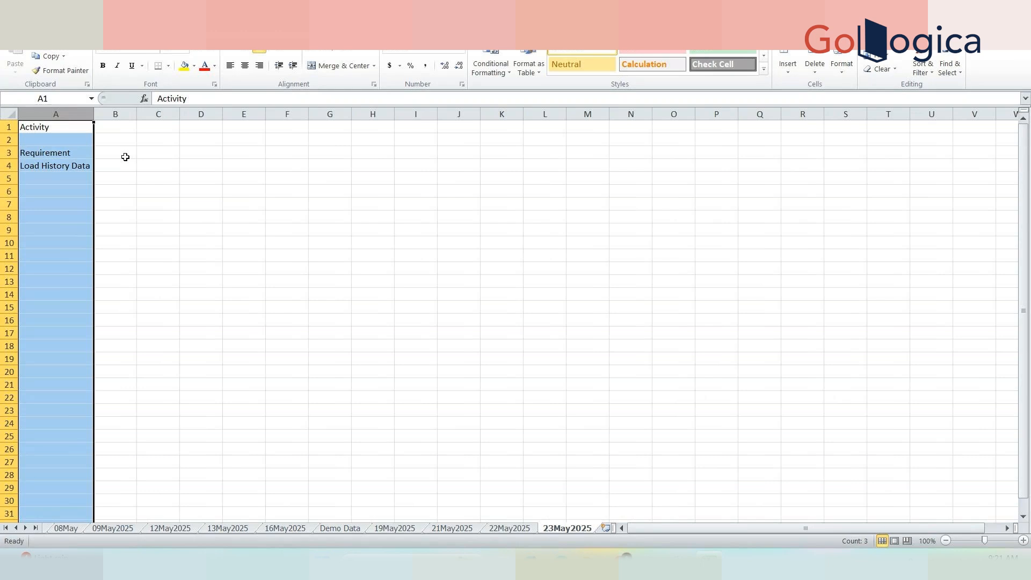
# Put 'History' in C4 and begin typing 'Create new measure' in A5.
pyautogui.click(123, 167)
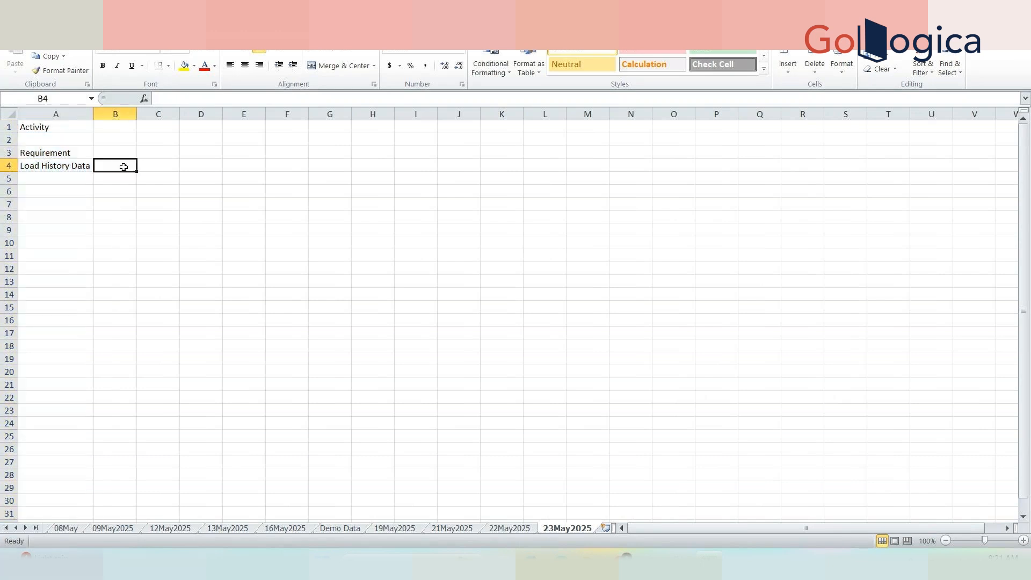
pyautogui.click(156, 166)
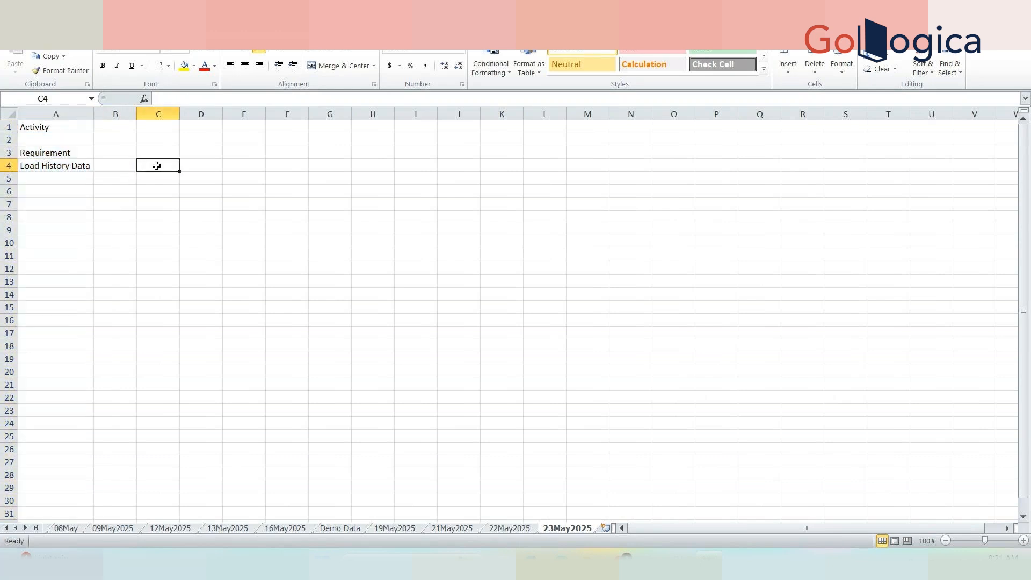
pyautogui.write('H')
pyautogui.write('ido')
pyautogui.press('BackSpace')
pyautogui.press('BackSpace')
pyautogui.write('s')
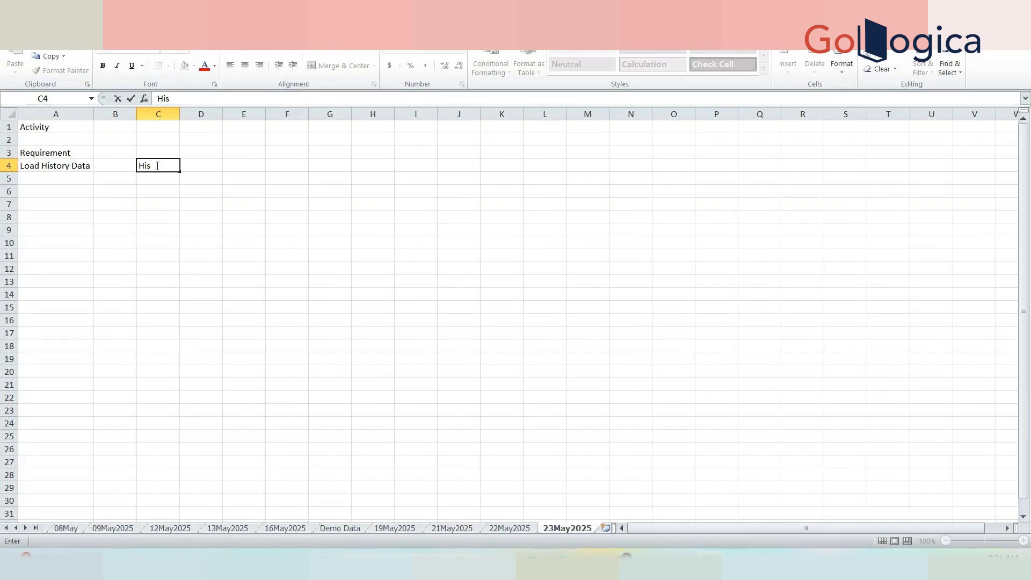
pyautogui.write('tory')
pyautogui.press('Tab')
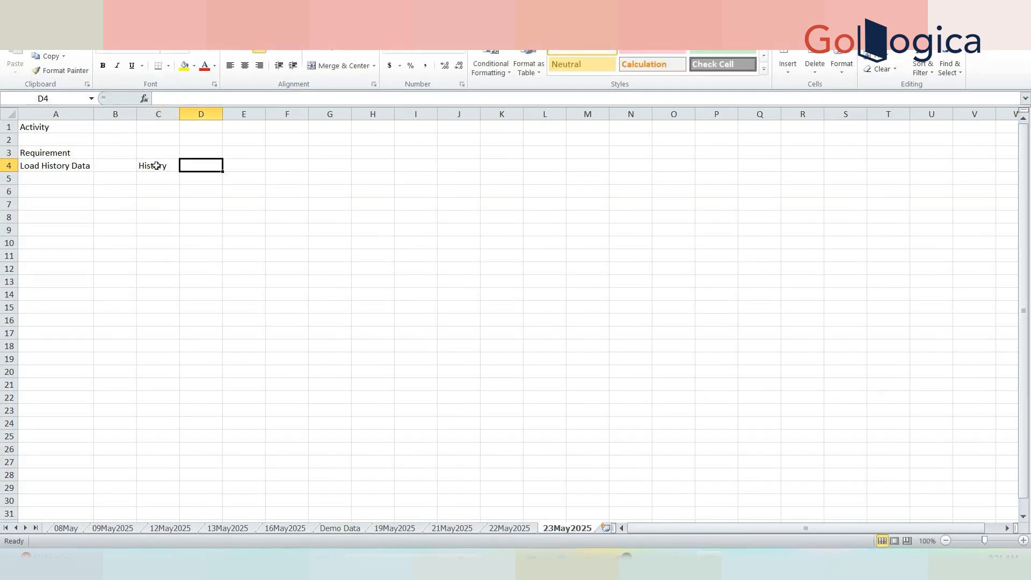
pyautogui.click(86, 180)
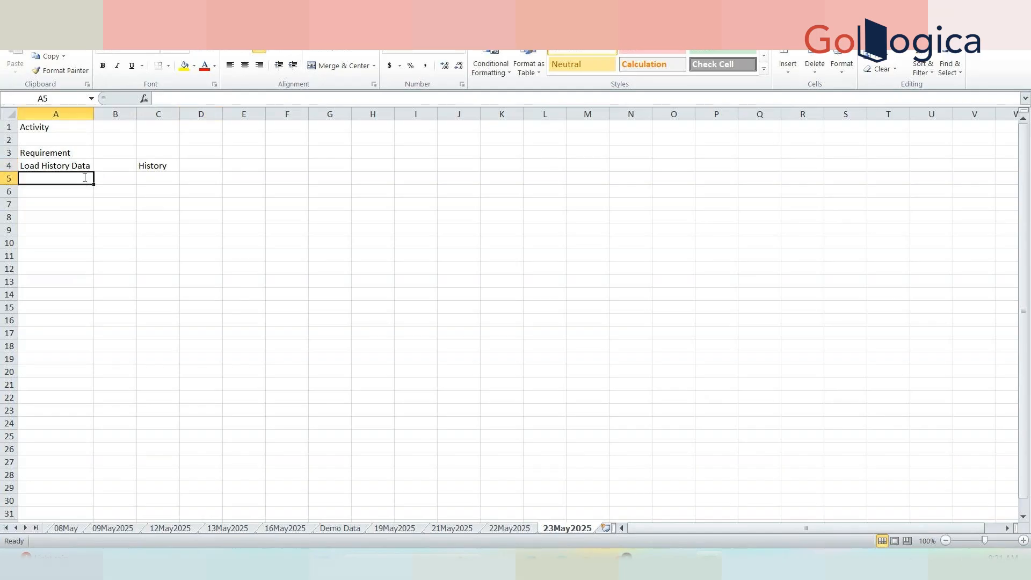
pyautogui.write('Create new measu')
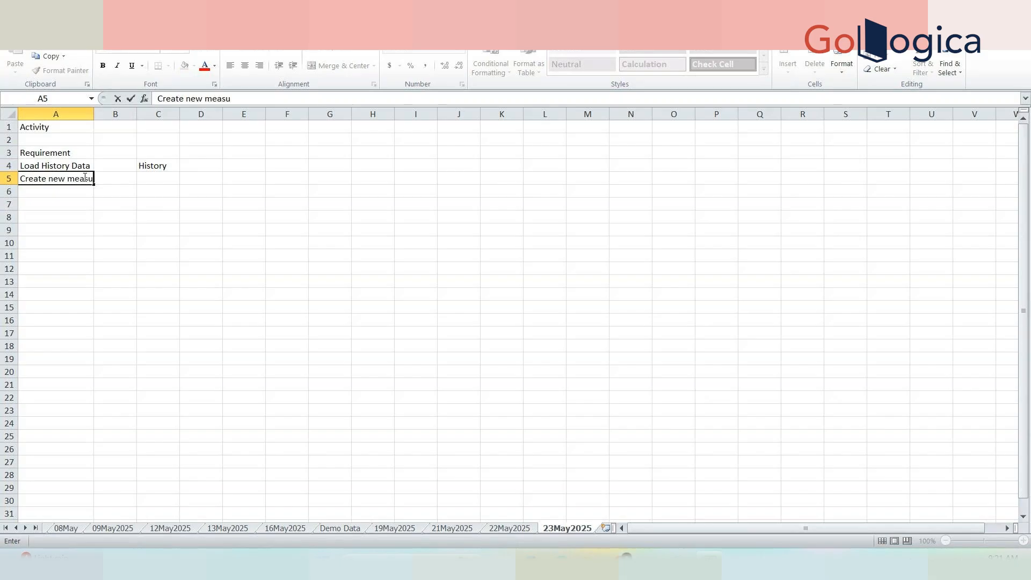
pyautogui.write('re')
# Extend A5 so it gives the history override value if present, else the history value.
pyautogui.click(154, 191)
pyautogui.doubleClick(91, 114)
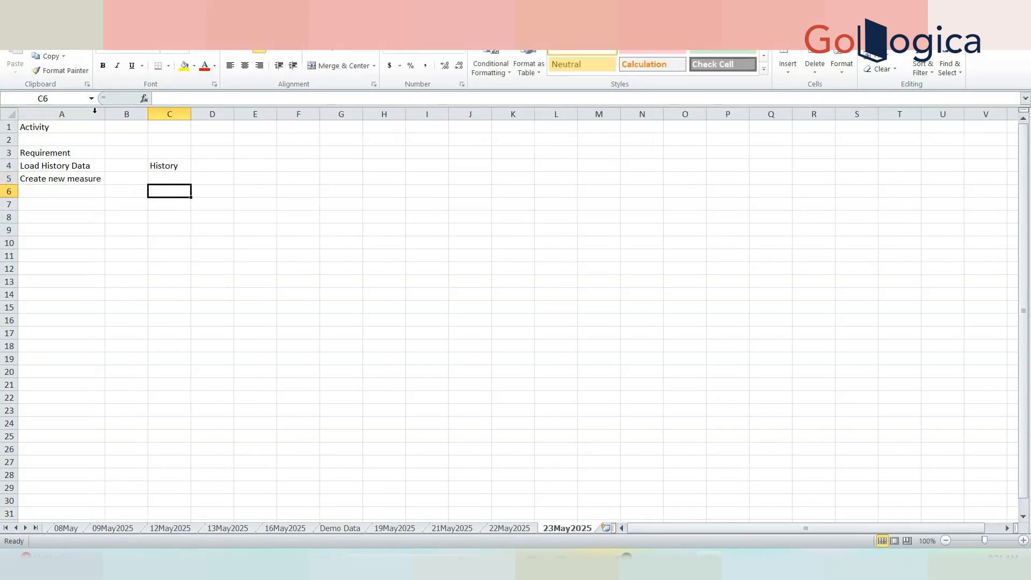
pyautogui.click(87, 180)
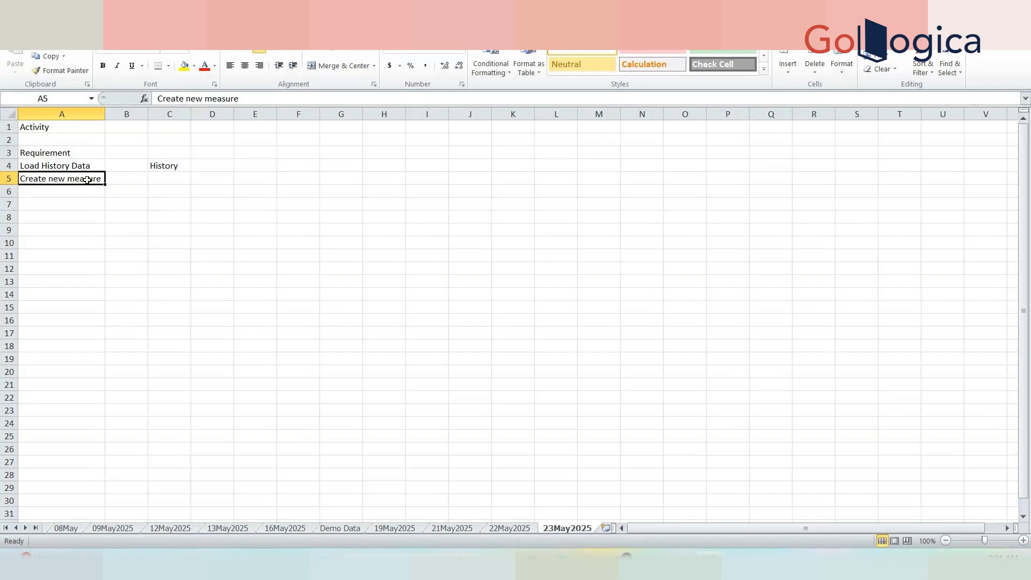
pyautogui.click(303, 96)
pyautogui.write('where')
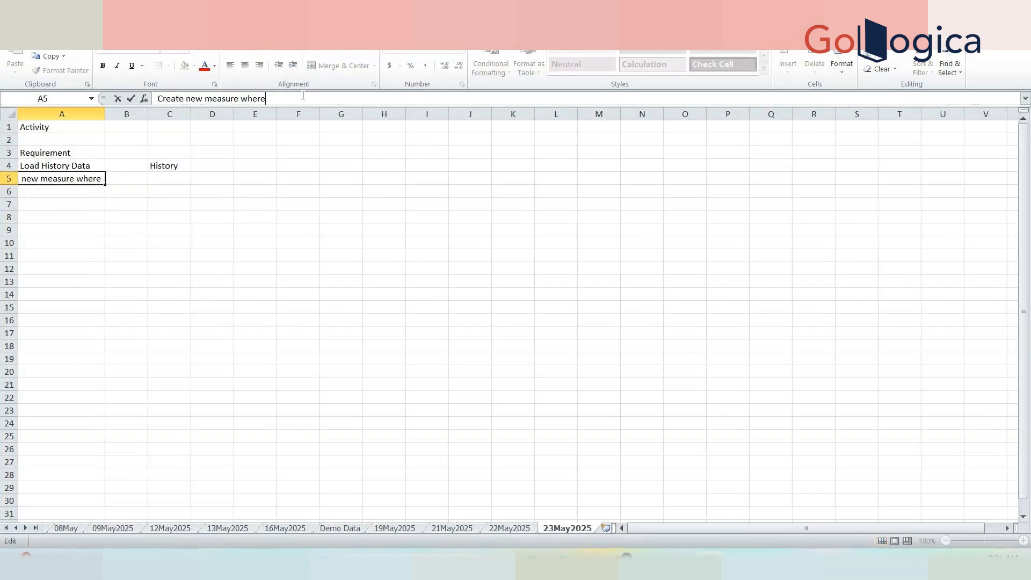
pyautogui.write(' it will give you')
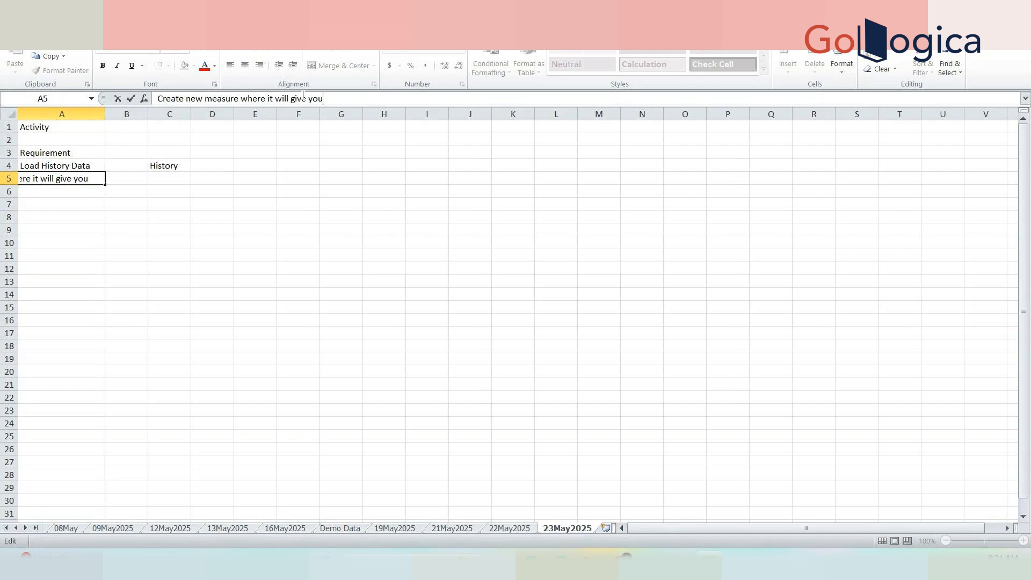
pyautogui.write(' the out')
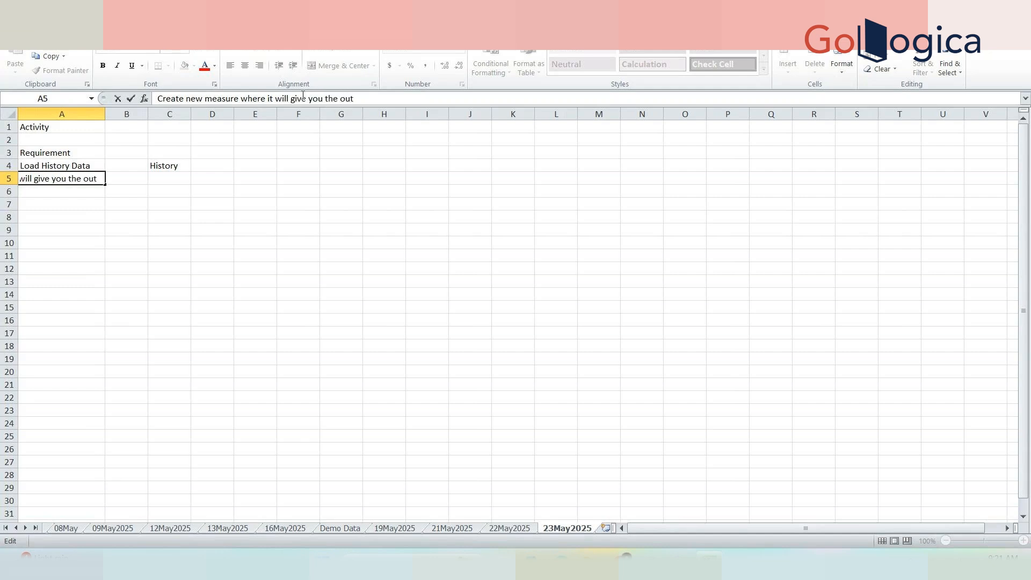
pyautogui.write('put If history ')
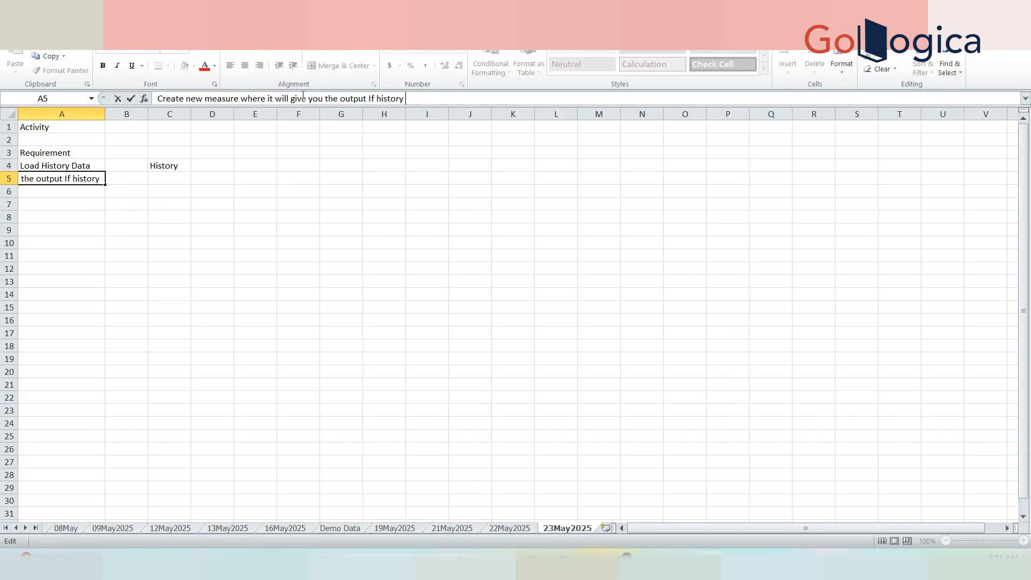
pyautogui.write('overrirde is')
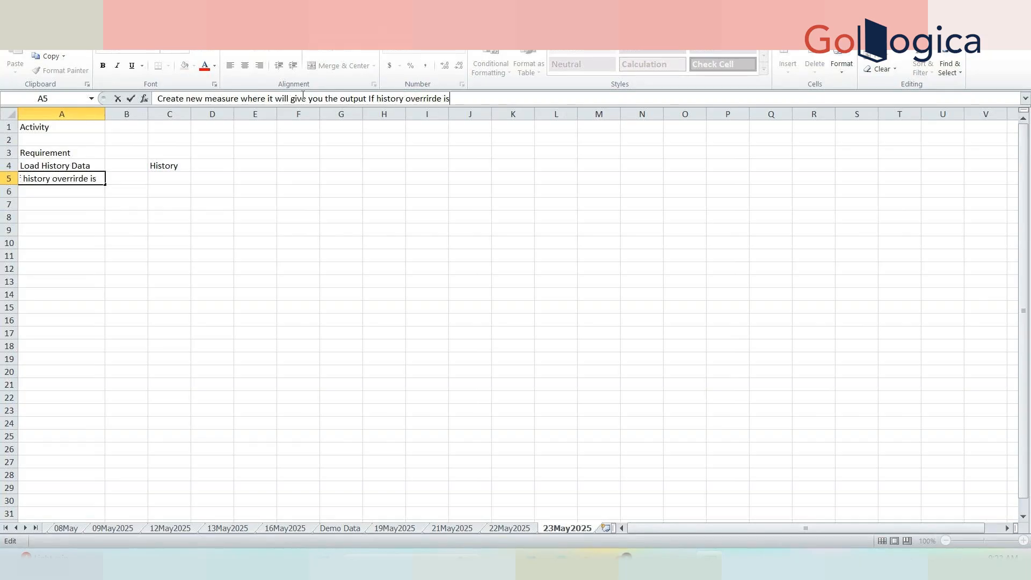
pyautogui.write(' there then given')
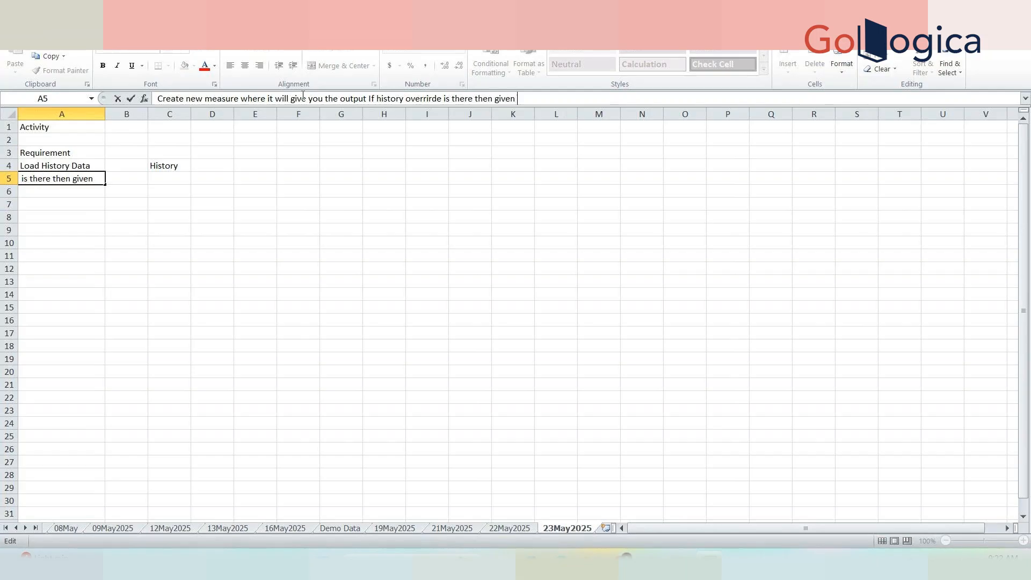
pyautogui.press('BackSpace')
pyautogui.press('BackSpace')
pyautogui.write('the history ov')
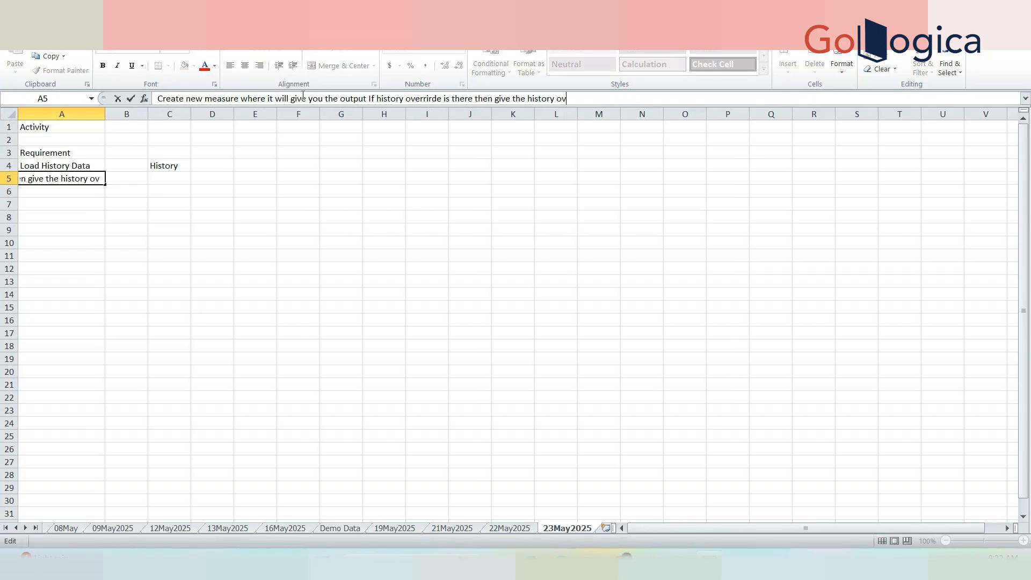
pyautogui.write('errride valu')
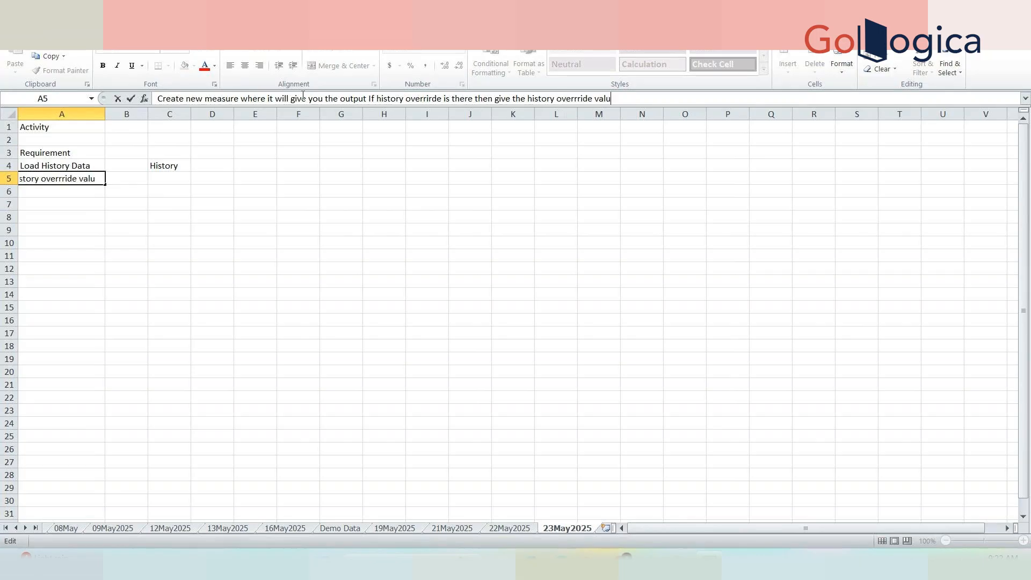
pyautogui.write('e else give')
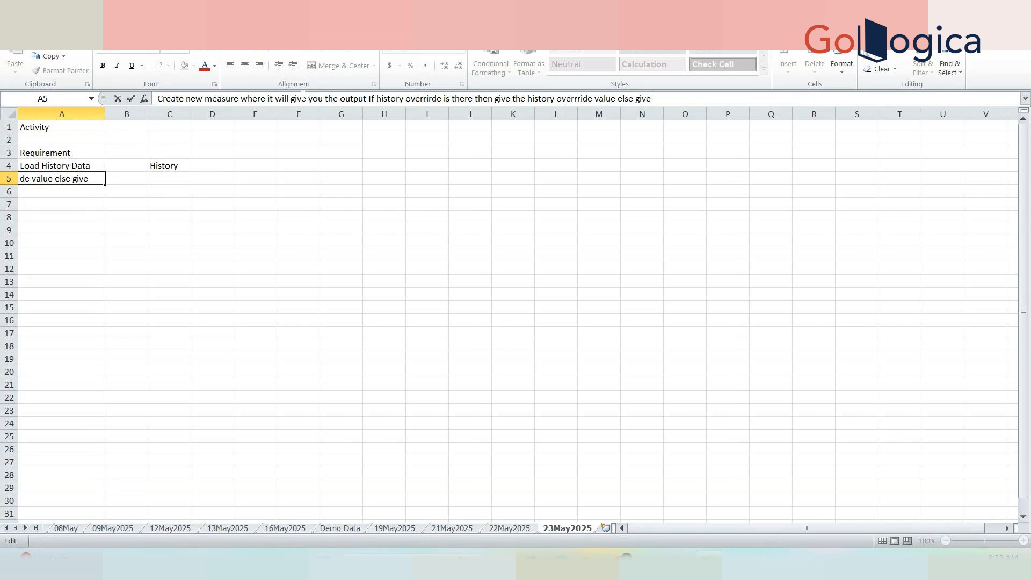
pyautogui.write(' the hisoty')
pyautogui.press('BackSpace')
pyautogui.press('BackSpace')
pyautogui.press('BackSpace')
pyautogui.write('tory ')
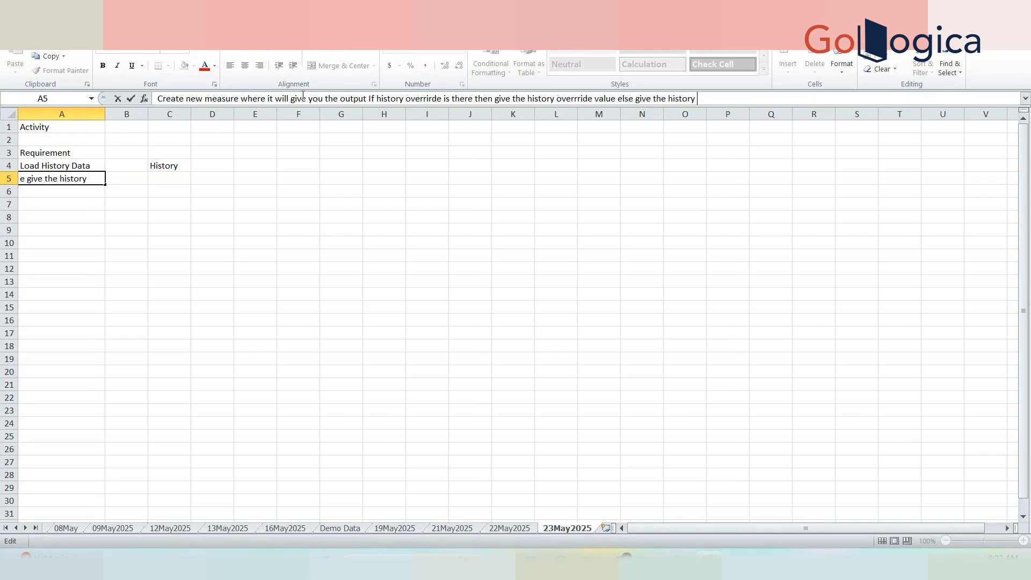
pyautogui.write('valaue')
pyautogui.press('Tab')
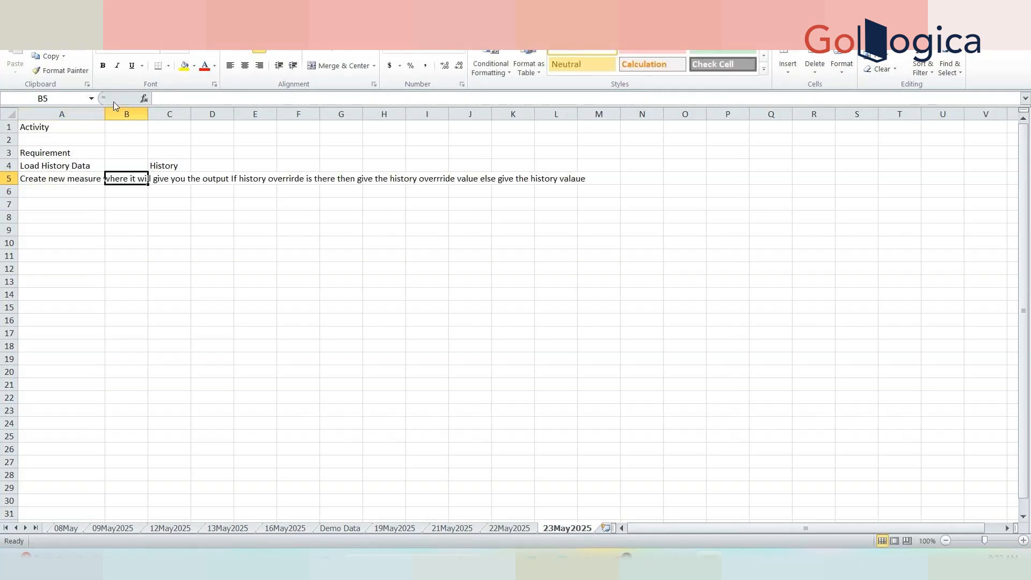
# Autofit column A, then add the 'History Override' header in D4 and widen column D.
pyautogui.doubleClick(104, 114)
pyautogui.click(85, 207)
pyautogui.write('Histo')
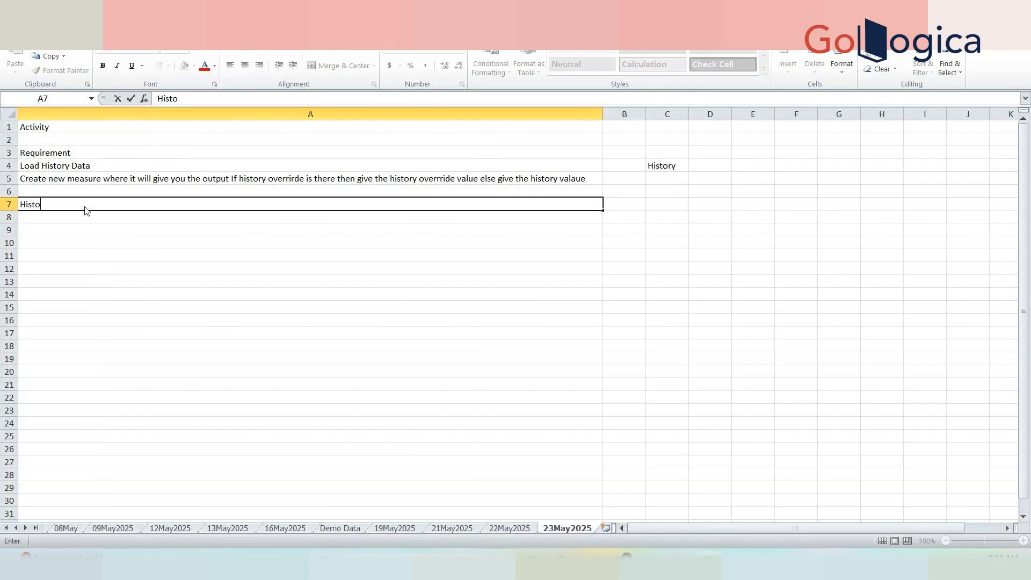
pyautogui.press('BackSpace')
pyautogui.press('BackSpace')
pyautogui.press('BackSpace')
pyautogui.press('BackSpace')
pyautogui.click(678, 168)
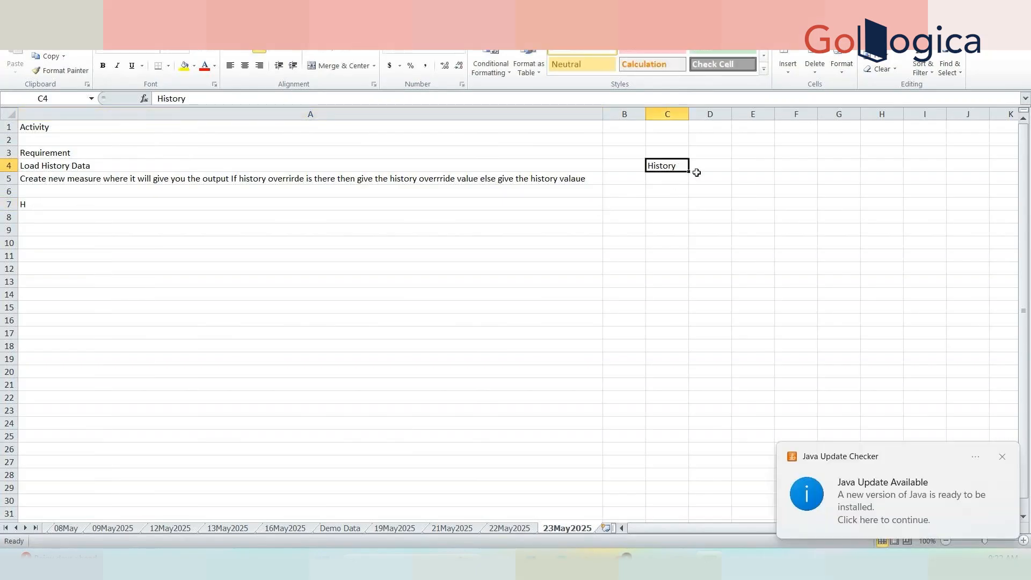
pyautogui.click(678, 176)
pyautogui.click(703, 166)
pyautogui.write('History')
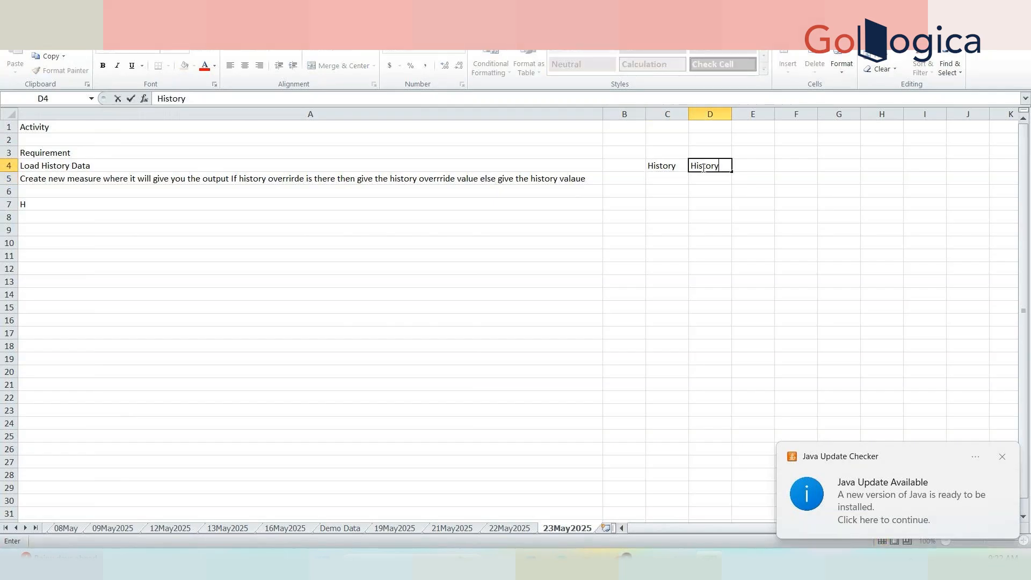
pyautogui.write(' Override')
pyautogui.click(732, 121)
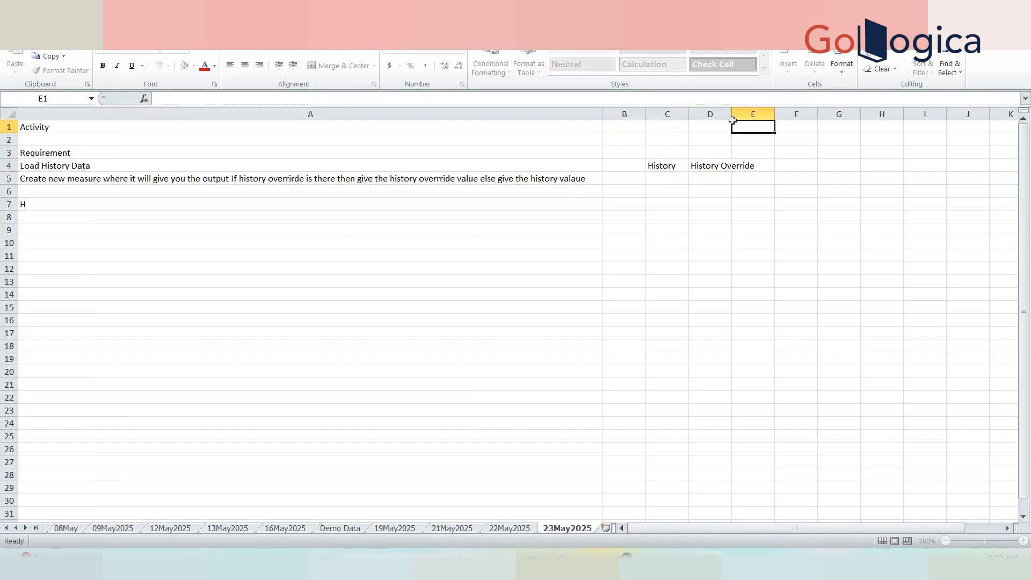
pyautogui.doubleClick(733, 121)
pyautogui.doubleClick(732, 117)
# Add the 'Final history' header in E4 and autofit column E to fit it.
pyautogui.click(780, 167)
pyautogui.write('Final')
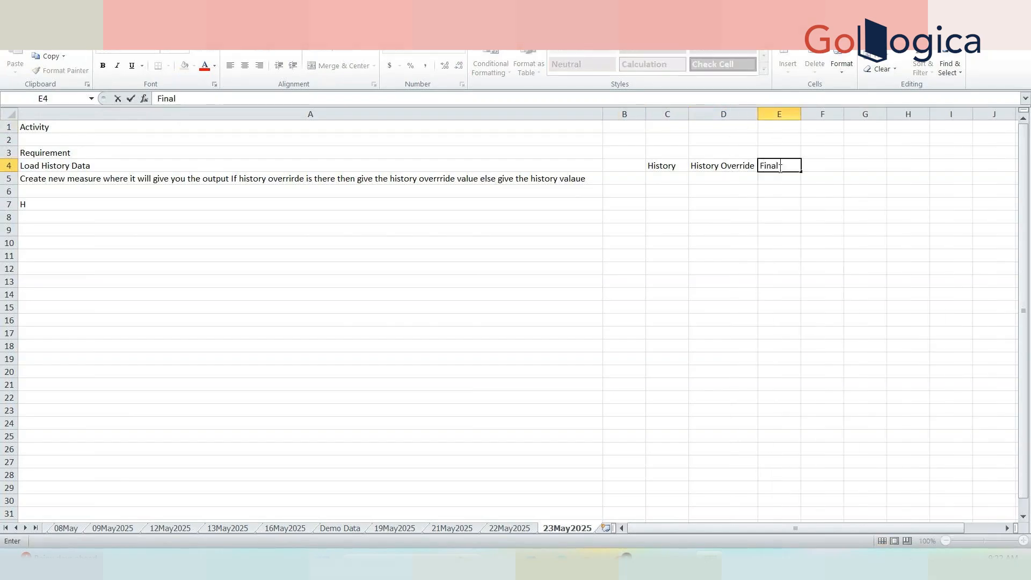
pyautogui.write(' hsstory')
pyautogui.click(809, 203)
pyautogui.doubleClick(801, 110)
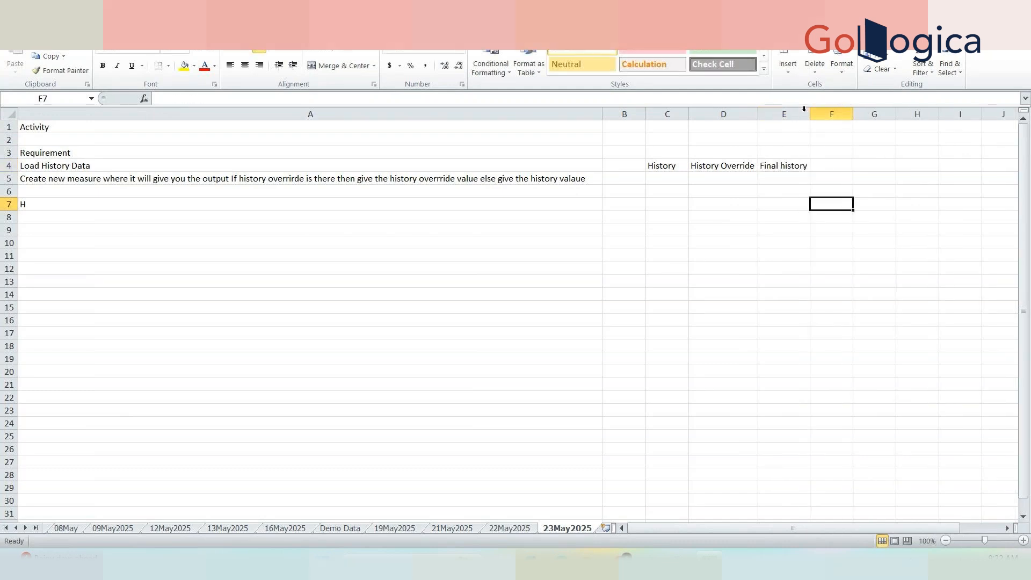
pyautogui.click(780, 168)
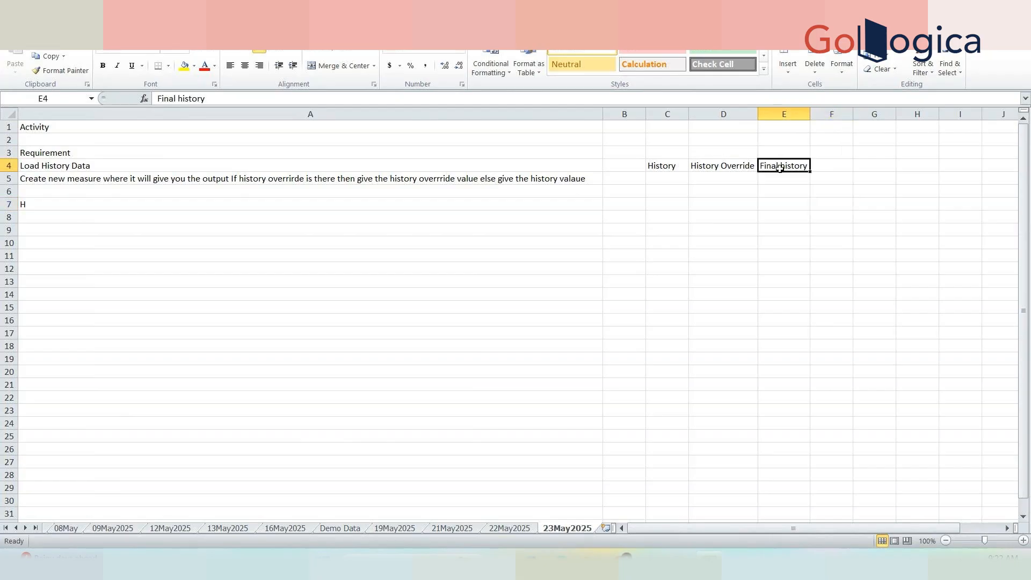
# Enter History values 10, 30, 40 in C5:C7 and the override 40 in D6.
pyautogui.click(666, 185)
pyautogui.write('10')
pyautogui.press('Return')
pyautogui.write('30')
pyautogui.press('Return')
pyautogui.write('4')
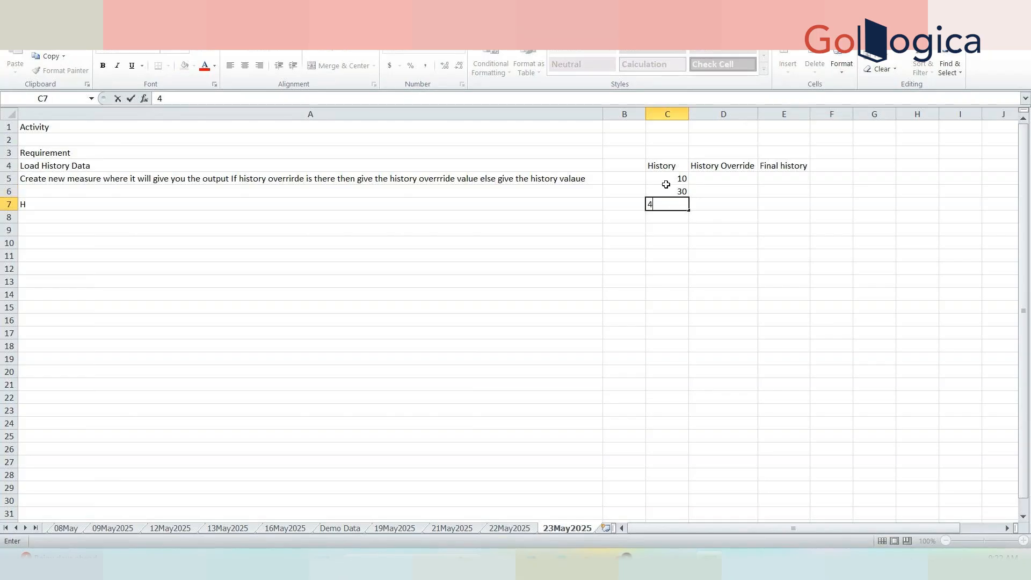
pyautogui.write('0')
pyautogui.press('Tab')
pyautogui.click(704, 188)
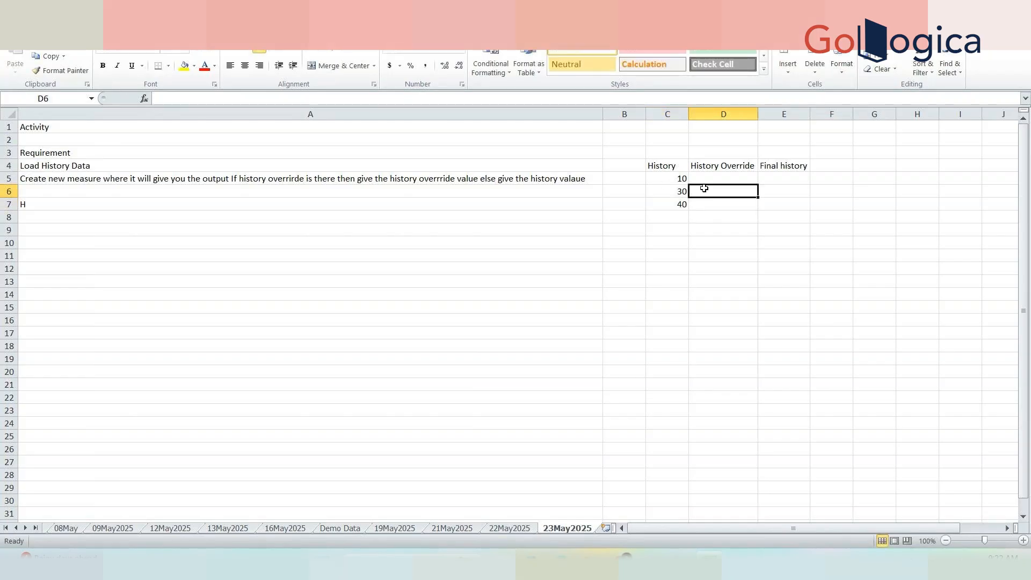
pyautogui.write('40')
pyautogui.press('Tab')
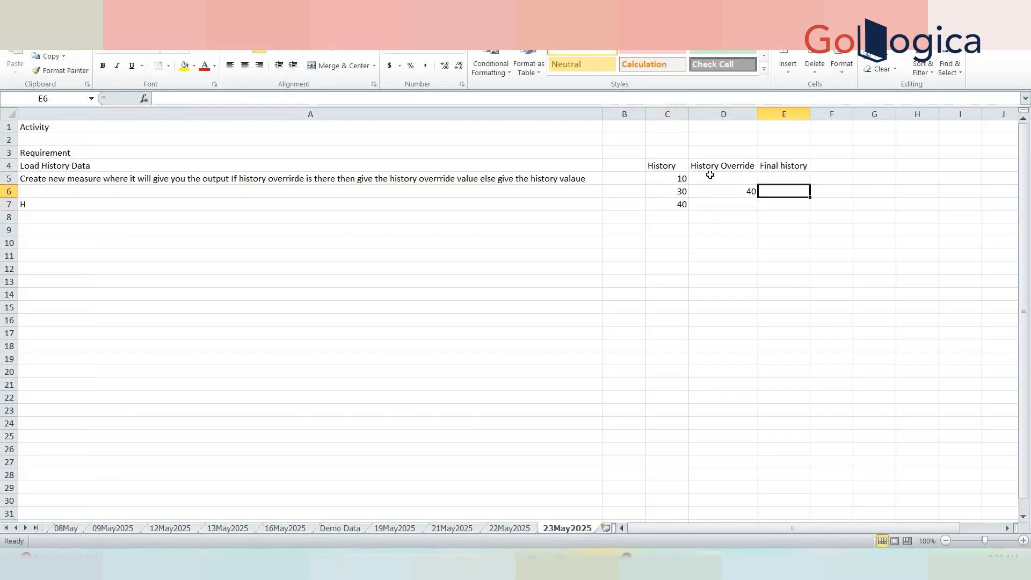
pyautogui.click(710, 175)
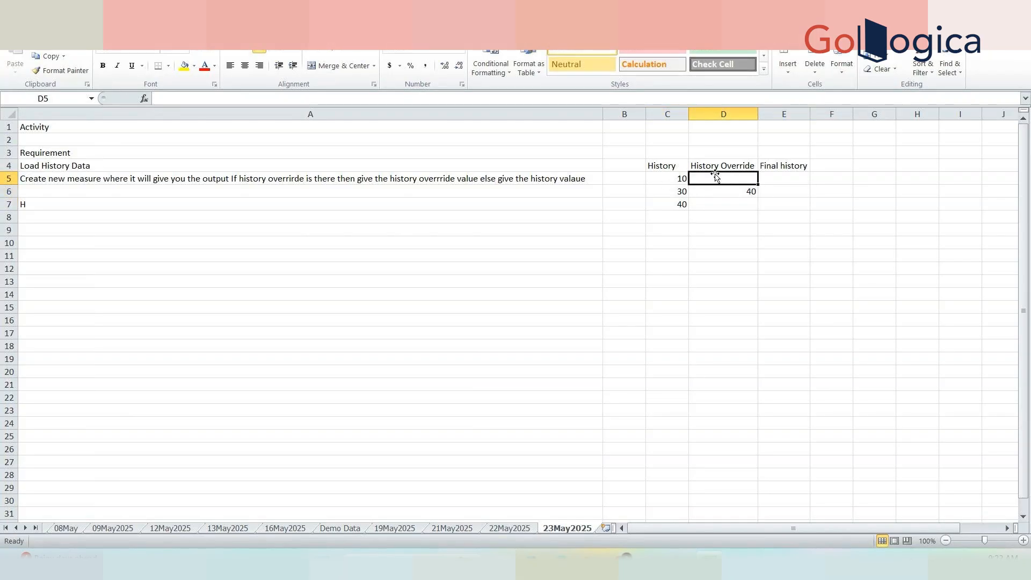
# Fill Final history 10 and 40 in E5:E6 and correct C7's History value to 60.
pyautogui.click(793, 175)
pyautogui.write('10')
pyautogui.click(741, 191)
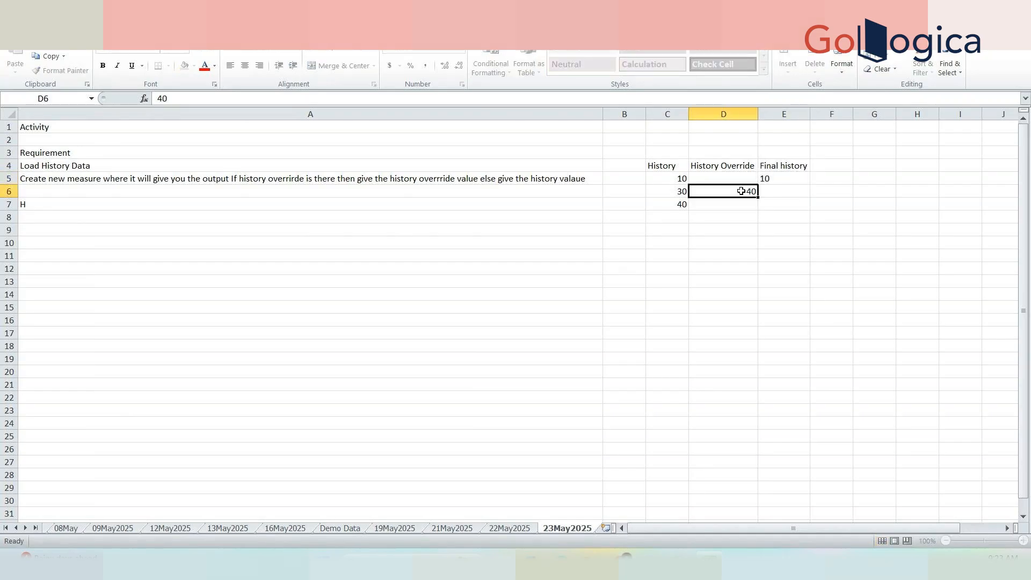
pyautogui.write('40')
pyautogui.click(777, 196)
pyautogui.write('40')
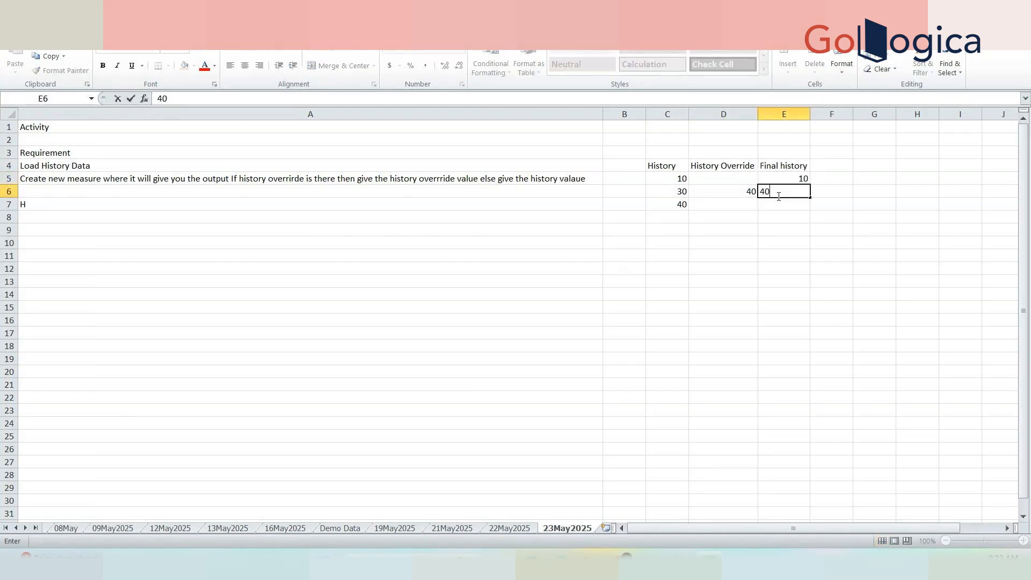
pyautogui.click(745, 204)
pyautogui.click(677, 204)
pyautogui.write('6')
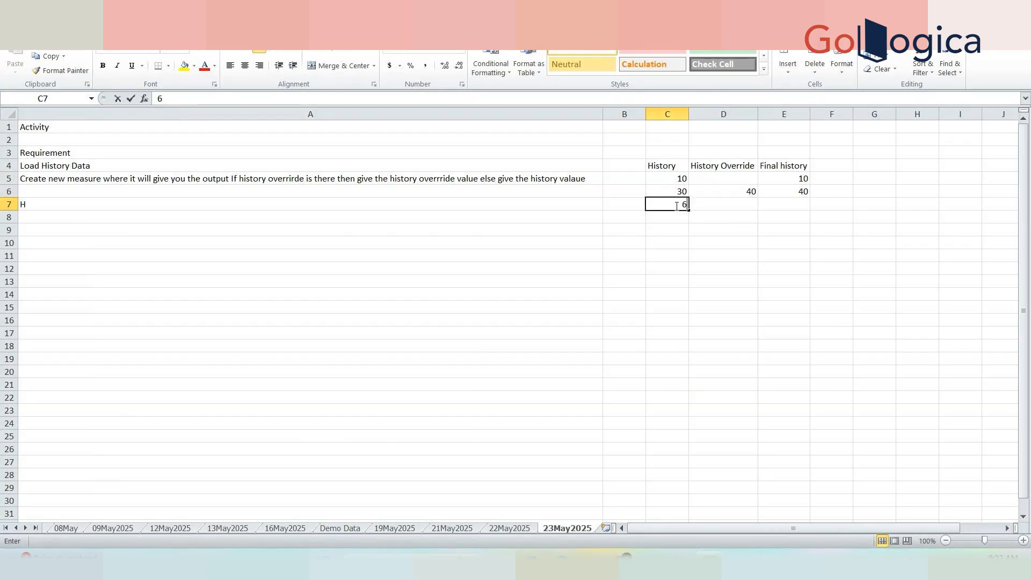
pyautogui.write('0')
pyautogui.press('Tab')
pyautogui.press('Tab')
pyautogui.write('60')
pyautogui.press('Tab')
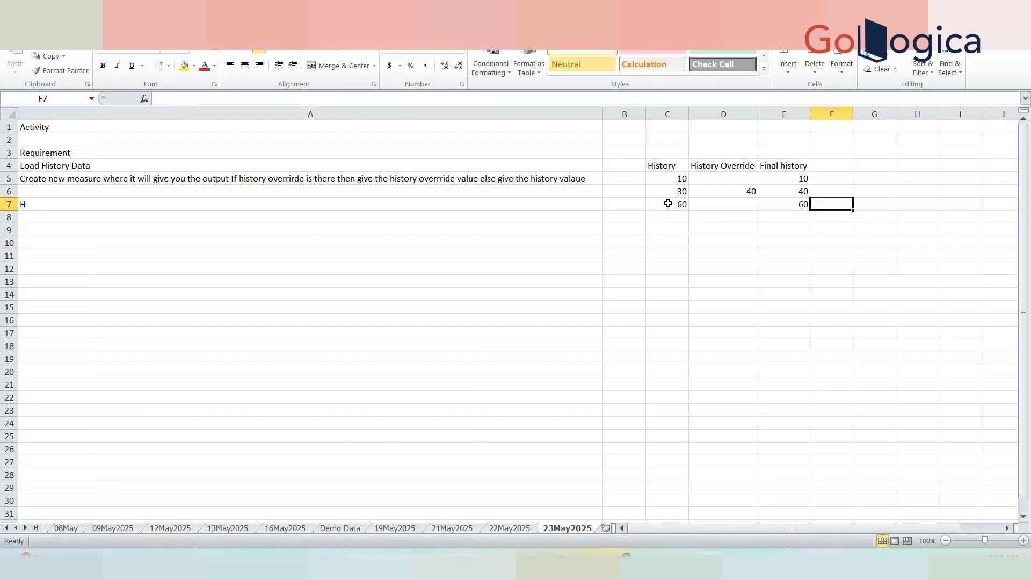
# Apply All Borders to the History table range C4:E7.
pyautogui.moveTo(649, 161); pyautogui.dragTo(788, 207)
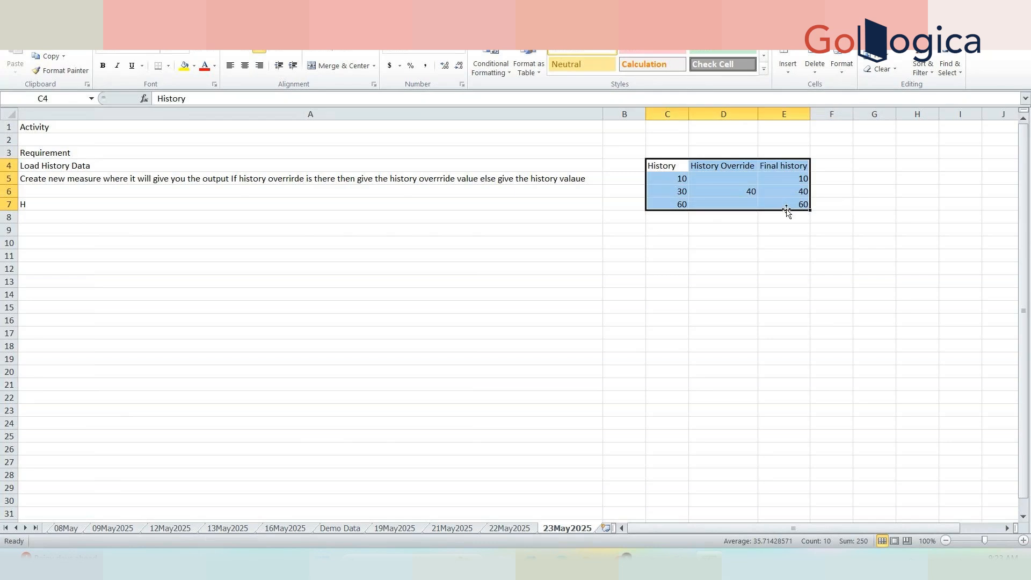
pyautogui.click(169, 66)
pyautogui.click(188, 170)
pyautogui.click(624, 295)
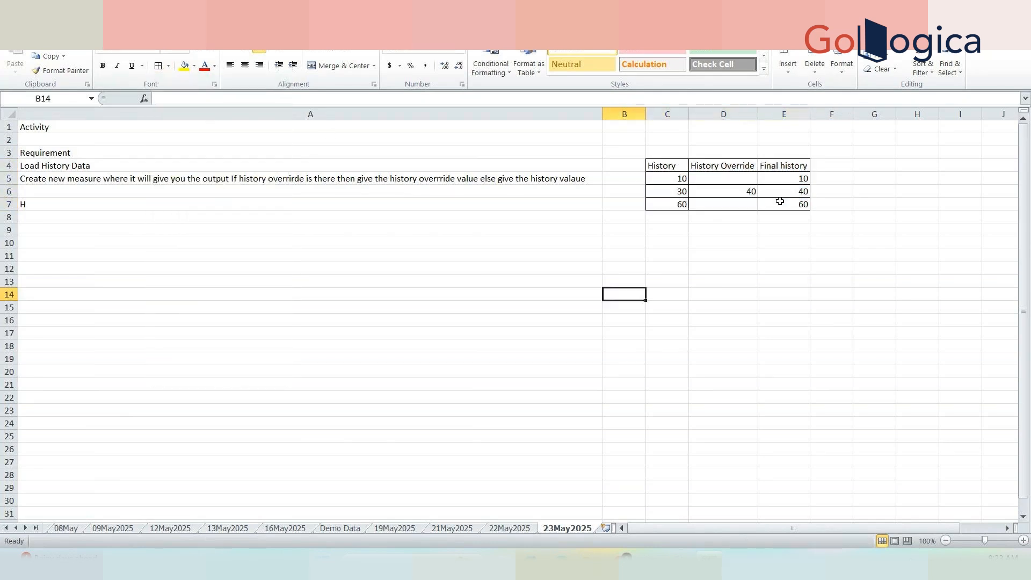
pyautogui.moveTo(808, 167); pyautogui.dragTo(665, 167)
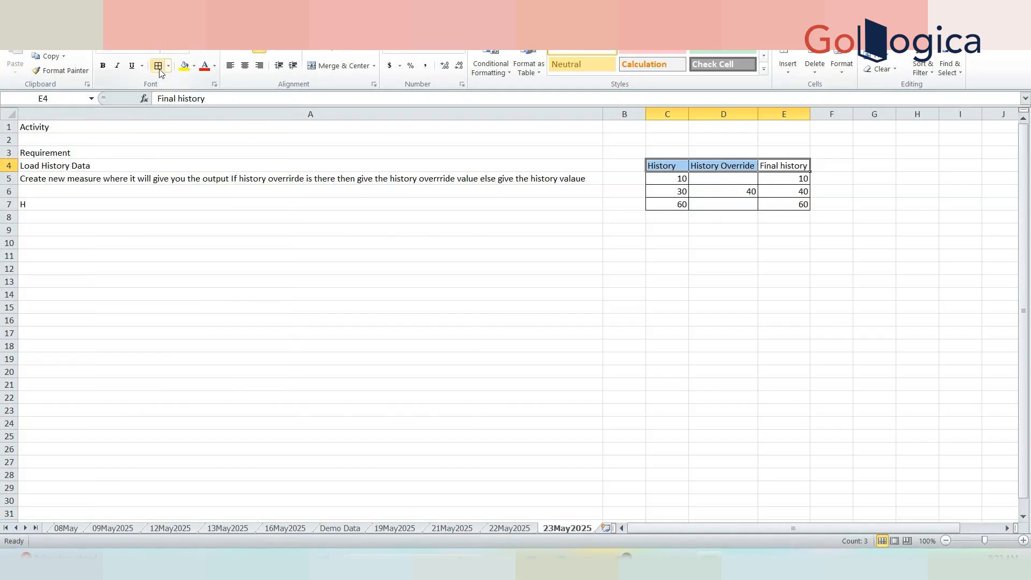
pyautogui.click(224, 219)
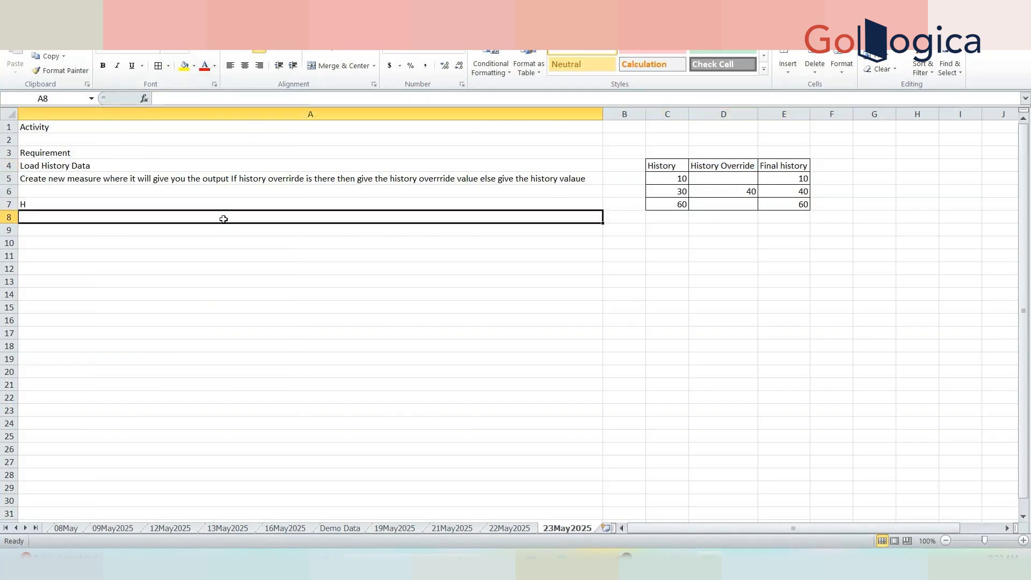
# Delete the stray H from A7 and look over the notes and bordered table.
pyautogui.click(106, 204)
pyautogui.press('Delete')
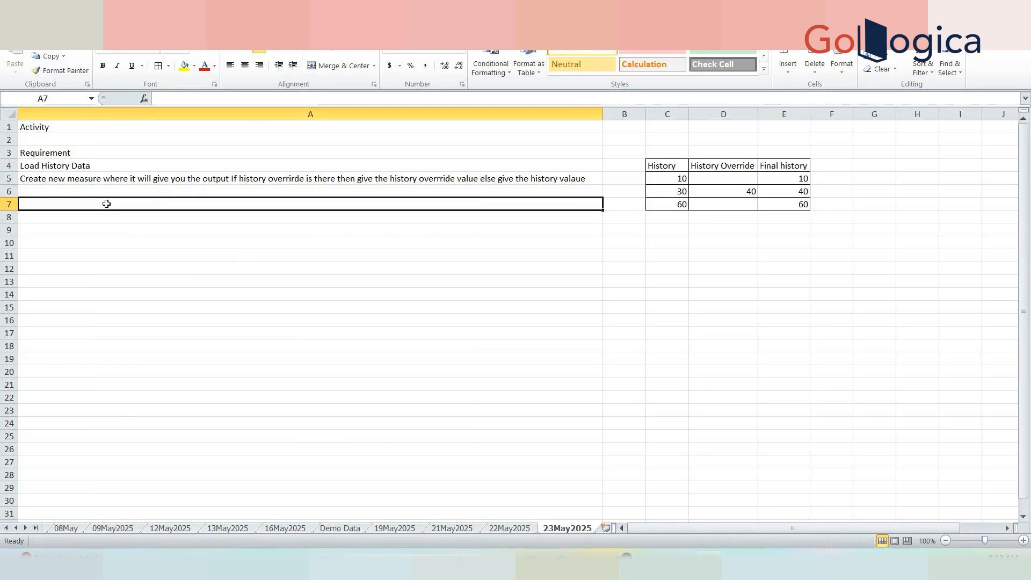
pyautogui.click(112, 226)
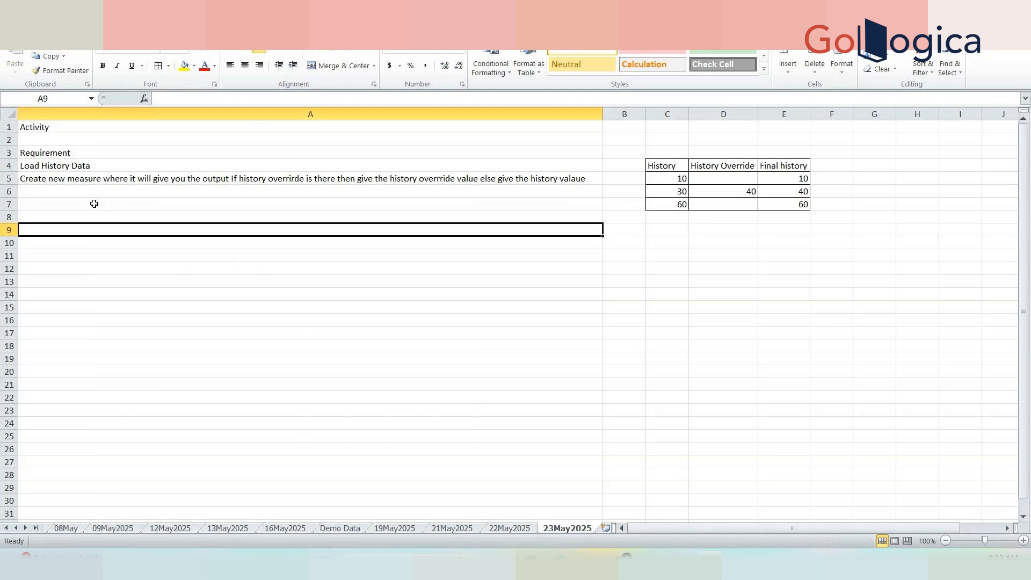
pyautogui.moveTo(47, 132); pyautogui.dragTo(397, 218)
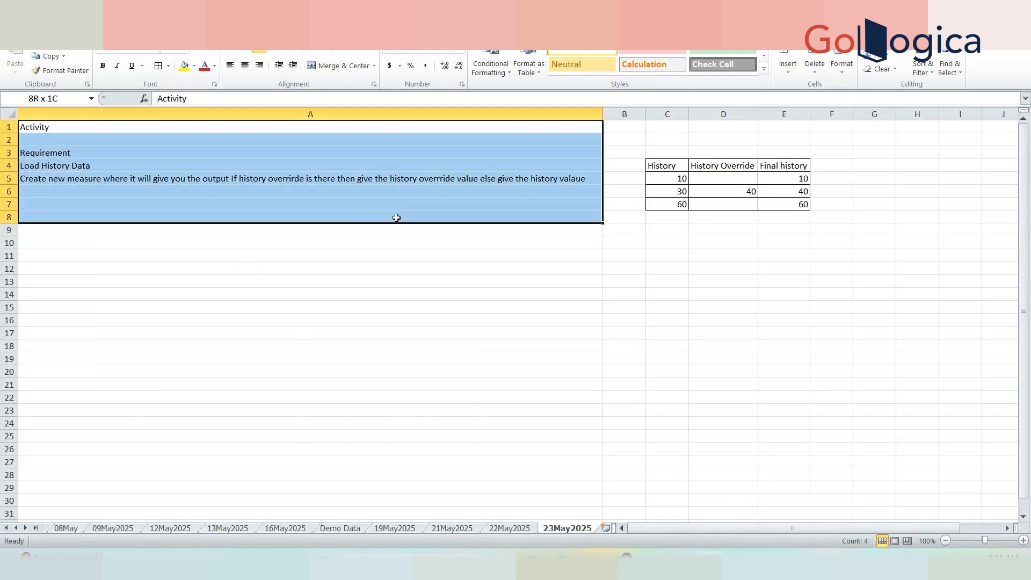
pyautogui.click(800, 206)
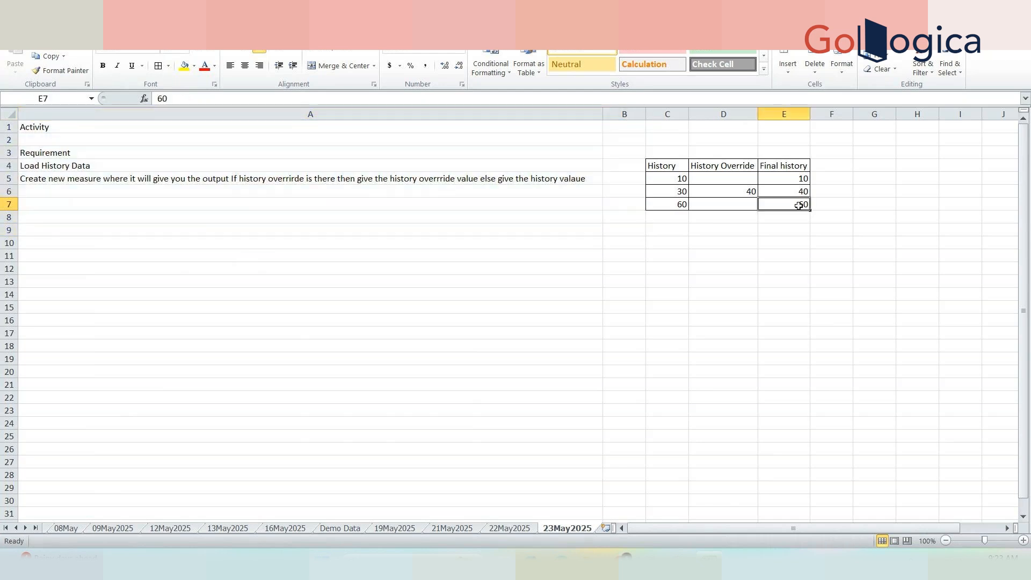
pyautogui.moveTo(800, 206); pyautogui.dragTo(151, 164)
pyautogui.click(115, 267)
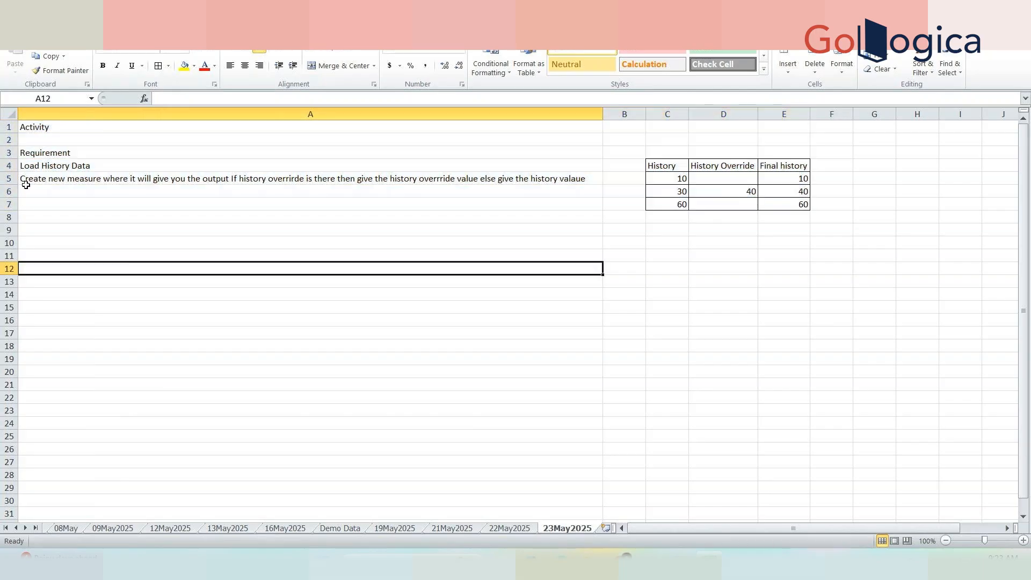
# Rename the A1 heading to 'Activity 1' and add an 'Activity 2' label in A10.
pyautogui.click(84, 128)
pyautogui.doubleClick(84, 128)
pyautogui.write('1')
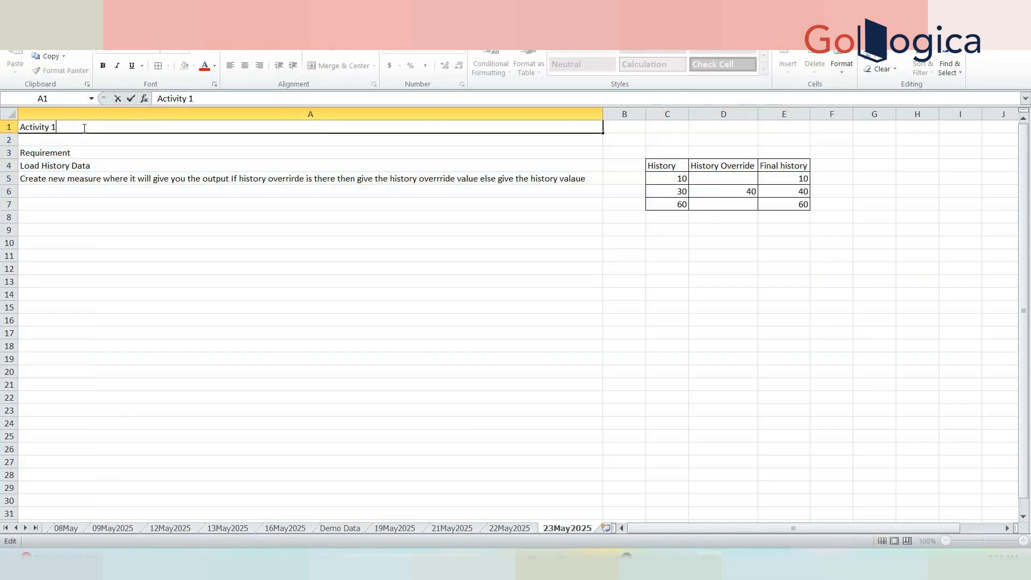
pyautogui.click(95, 240)
pyautogui.write('A')
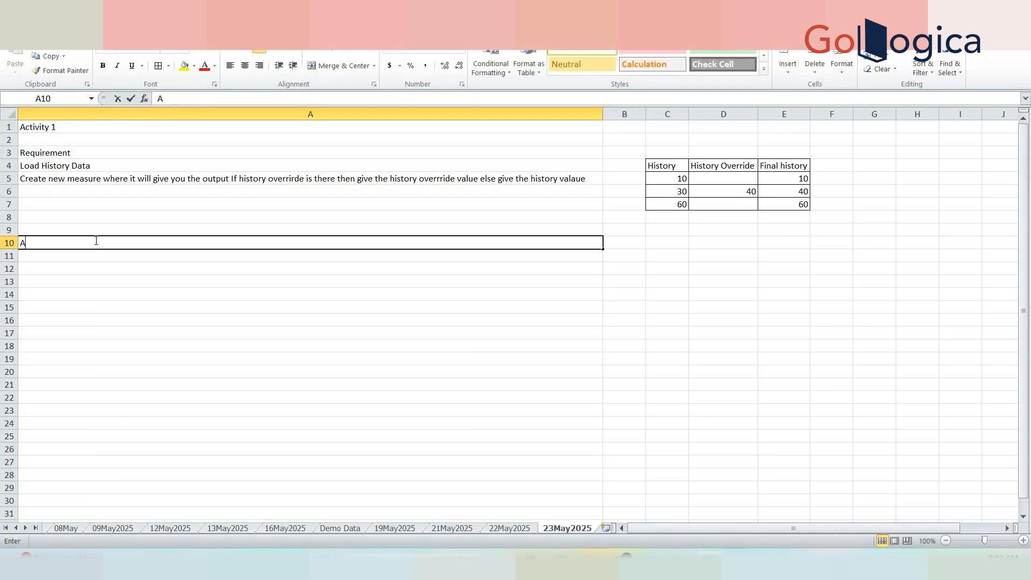
pyautogui.write('ctivity 2')
pyautogui.press('Tab')
pyautogui.press('Tab')
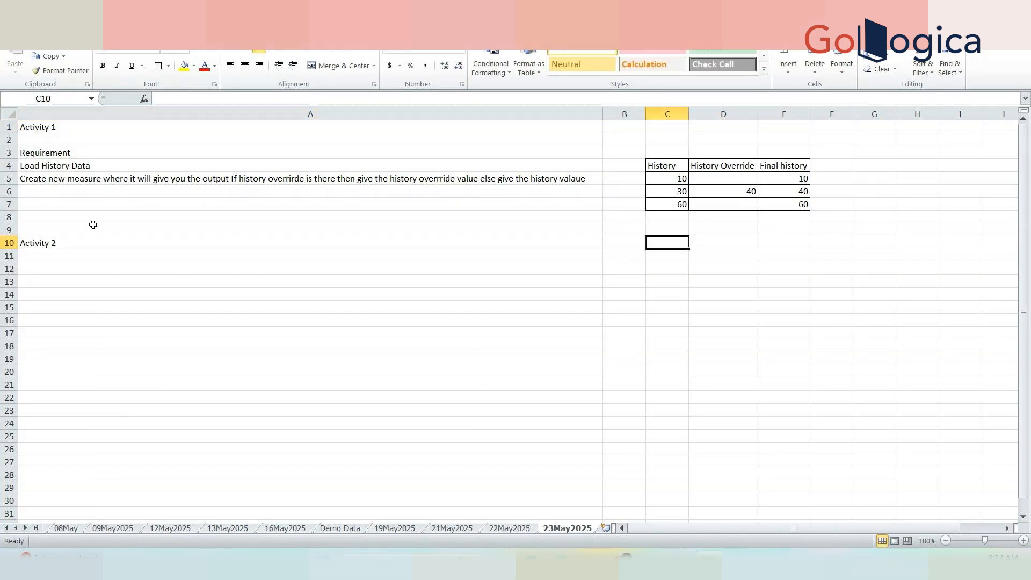
# In A11, note that History values less than 50 show red and greater than 50 green.
pyautogui.click(65, 259)
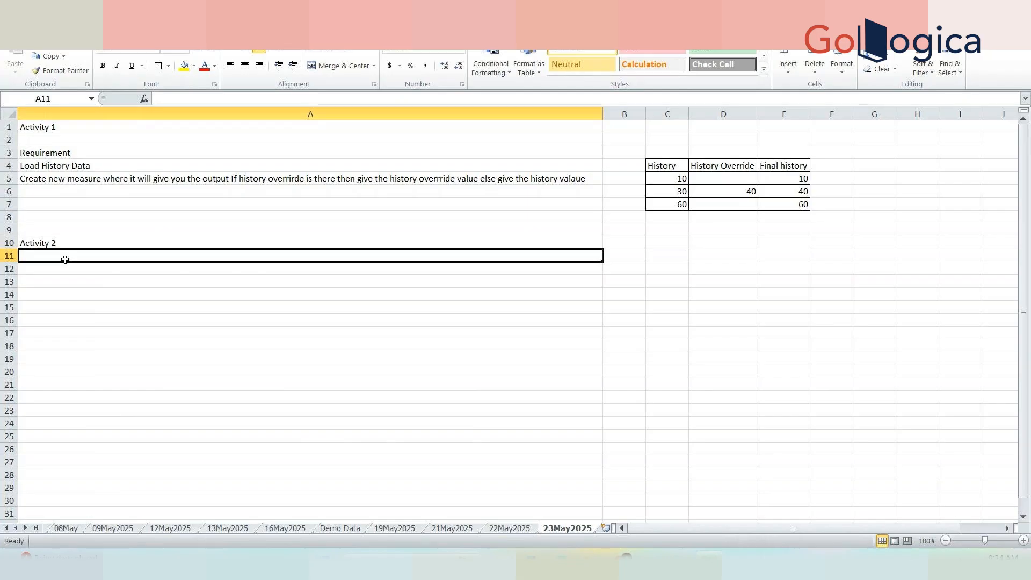
pyautogui.write('Whereeve')
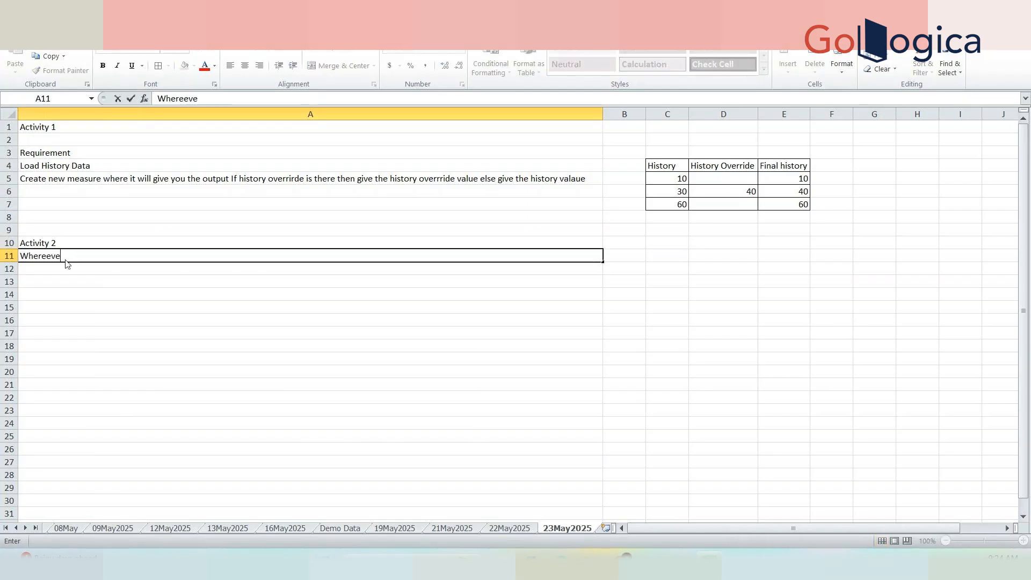
pyautogui.write('r History valu')
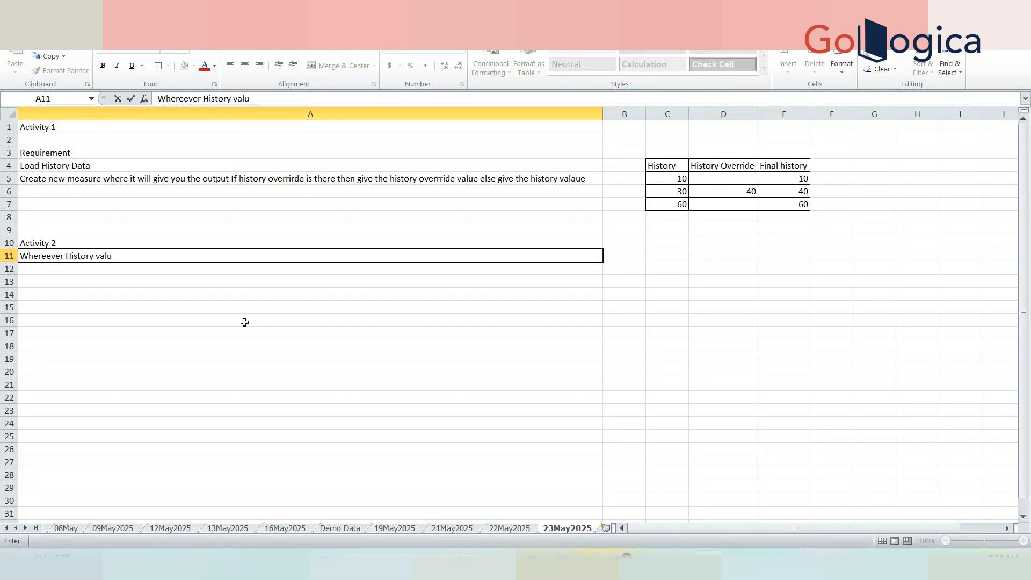
pyautogui.write('e is greater than')
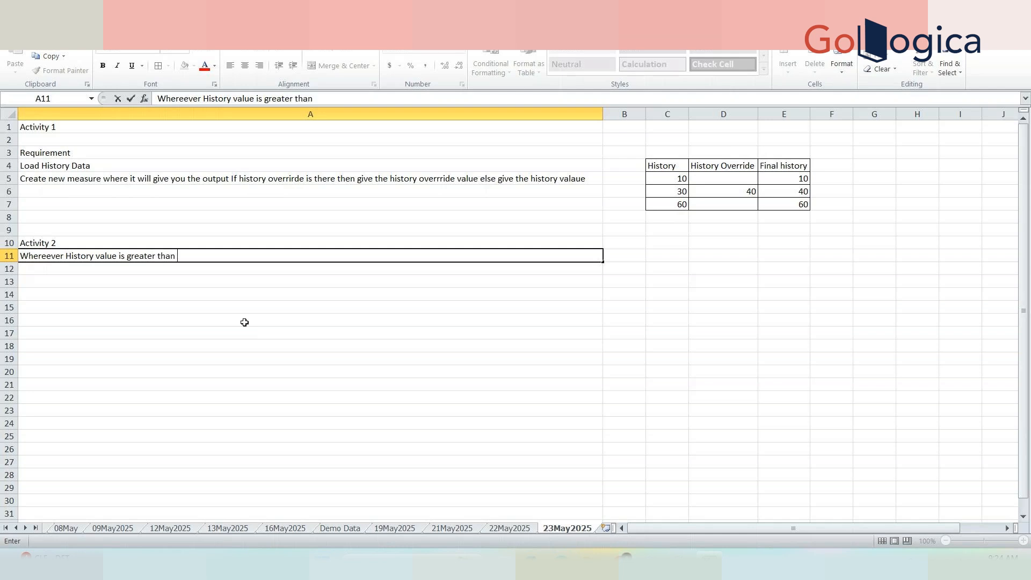
pyautogui.press('BackSpace')
pyautogui.press('BackSpace')
pyautogui.press('BackSpace')
pyautogui.press('BackSpace')
pyautogui.press('BackSpace')
pyautogui.press('BackSpace')
pyautogui.press('BackSpace')
pyautogui.press('BackSpace')
pyautogui.press('BackSpace')
pyautogui.press('BackSpace')
pyautogui.press('BackSpace')
pyautogui.press('BackSpace')
pyautogui.write('less then 50 show in red, if g')
pyautogui.write('e')
pyautogui.press('BackSpace')
pyautogui.write('rat')
pyautogui.press('BackSpace')
pyautogui.press('BackSpace')
pyautogui.write('eater than 50 then ')
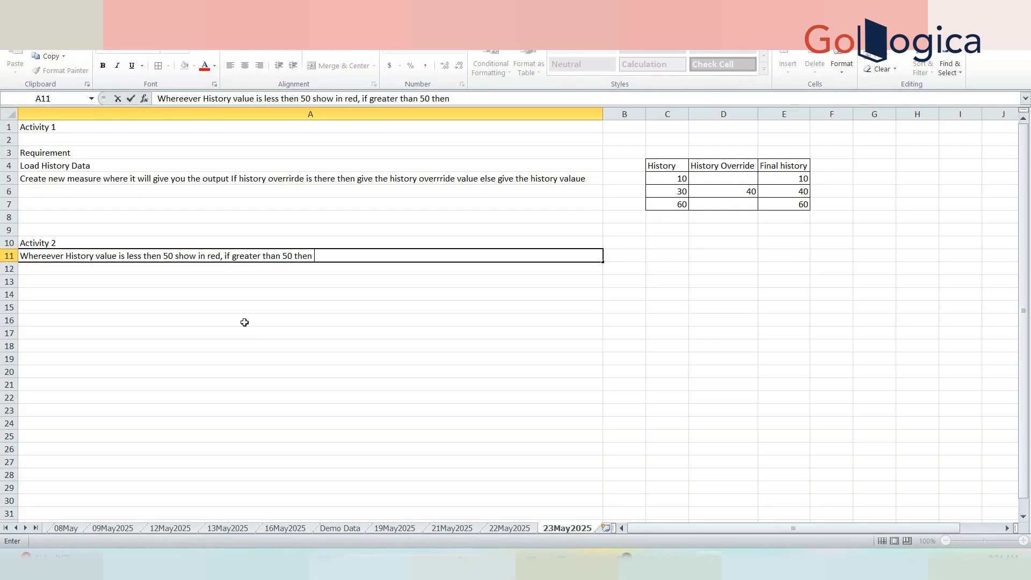
pyautogui.write('show in green')
pyautogui.click(244, 322)
pyautogui.click(118, 267)
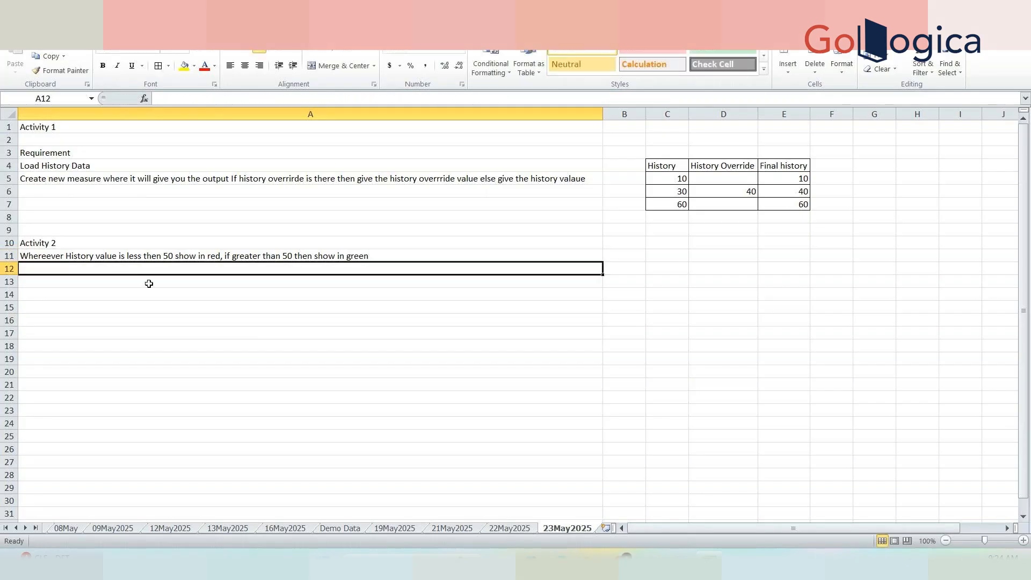
# Type the 'Activity 3:' heading in A14.
pyautogui.click(149, 284)
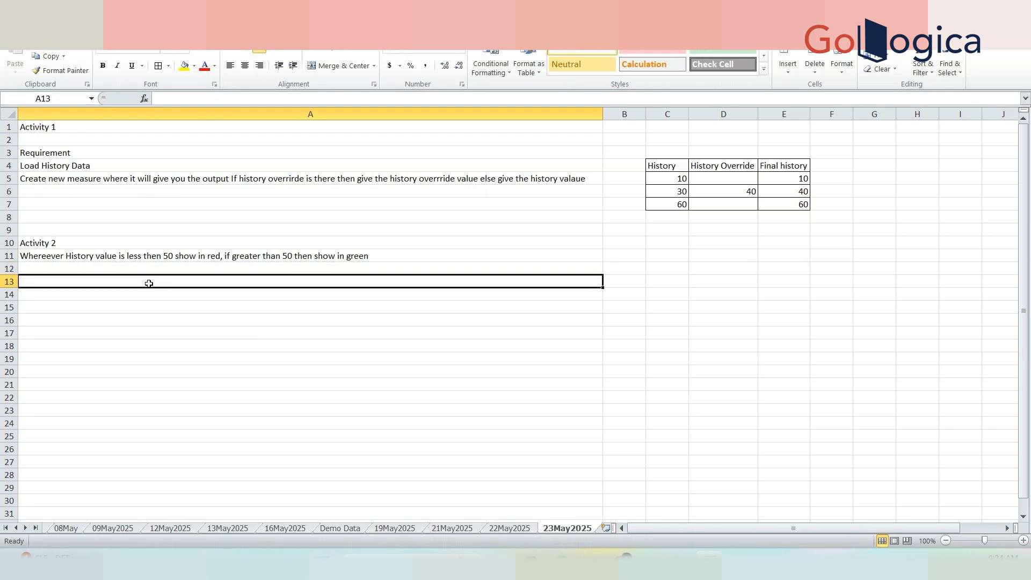
pyautogui.click(150, 291)
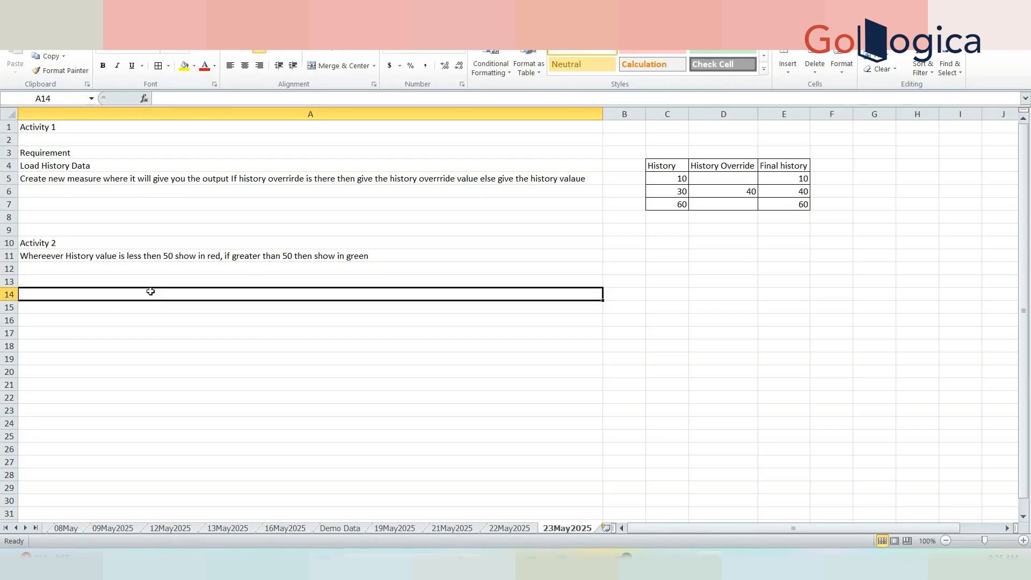
pyautogui.write('A')
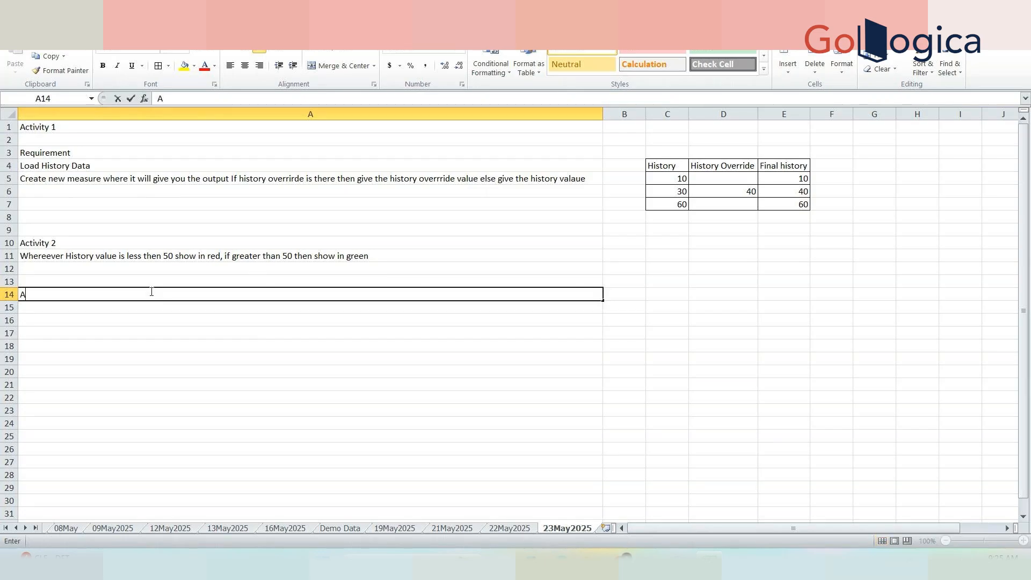
pyautogui.write('ctivty 3:')
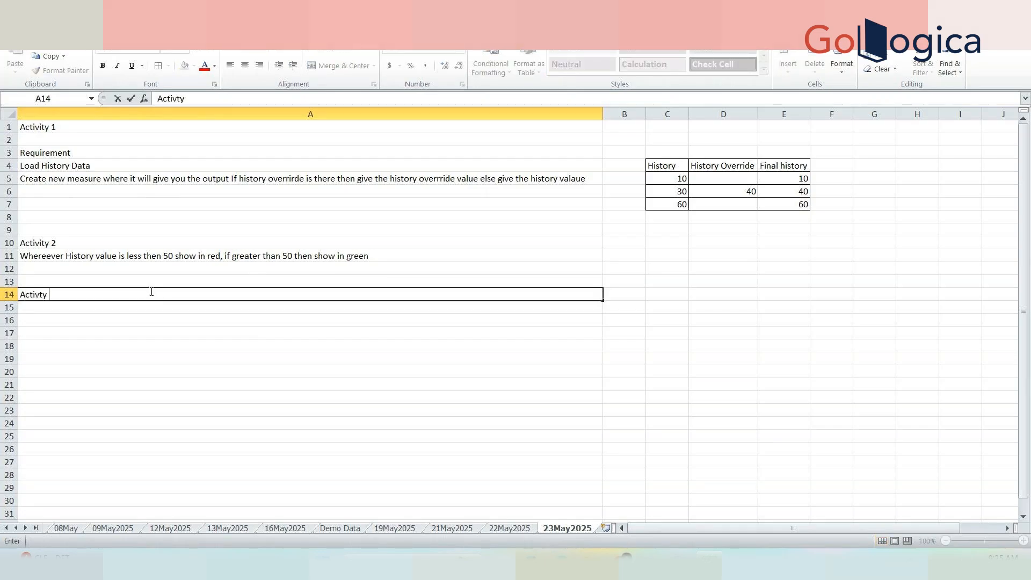
# In A15, describe creating a user with a data filter showing only M1 organization data, then begin 'Activity 4:' in A17.
pyautogui.click(141, 306)
pyautogui.write('Crate')
pyautogui.press('BackSpace')
pyautogui.press('BackSpace')
pyautogui.press('BackSpace')
pyautogui.write('ea')
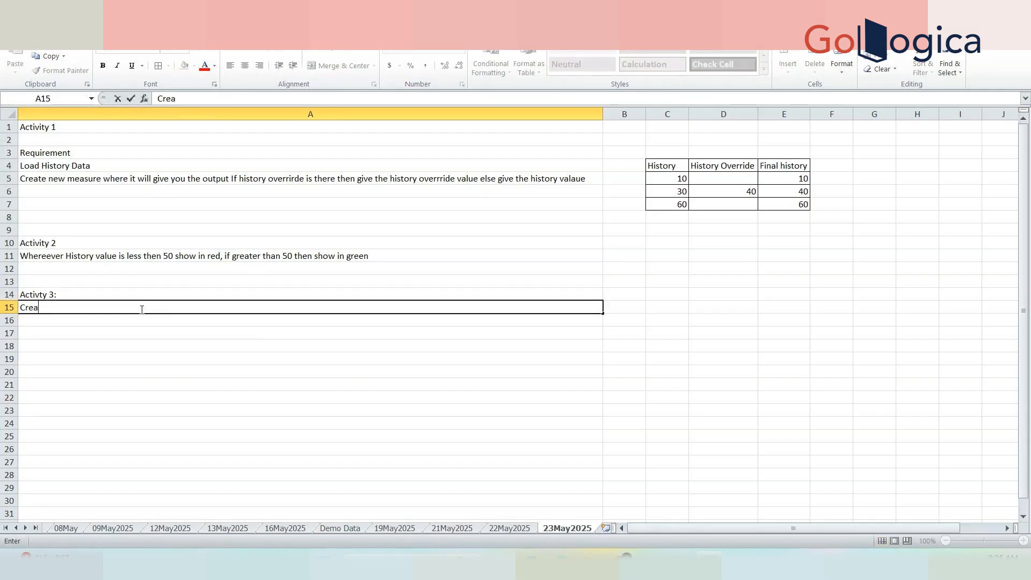
pyautogui.write('te a user and appy dat')
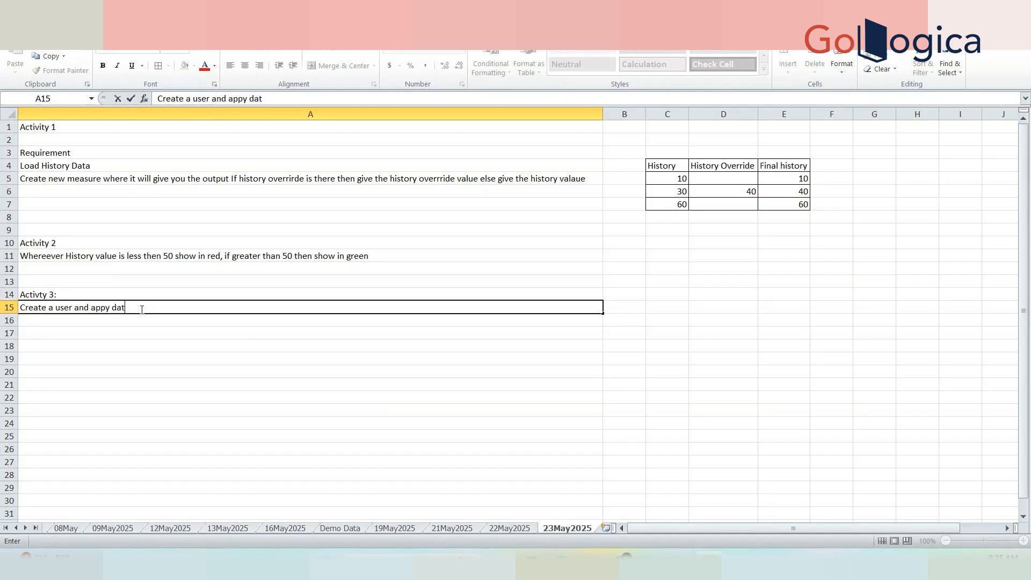
pyautogui.write('a filter so that he can see data for only M')
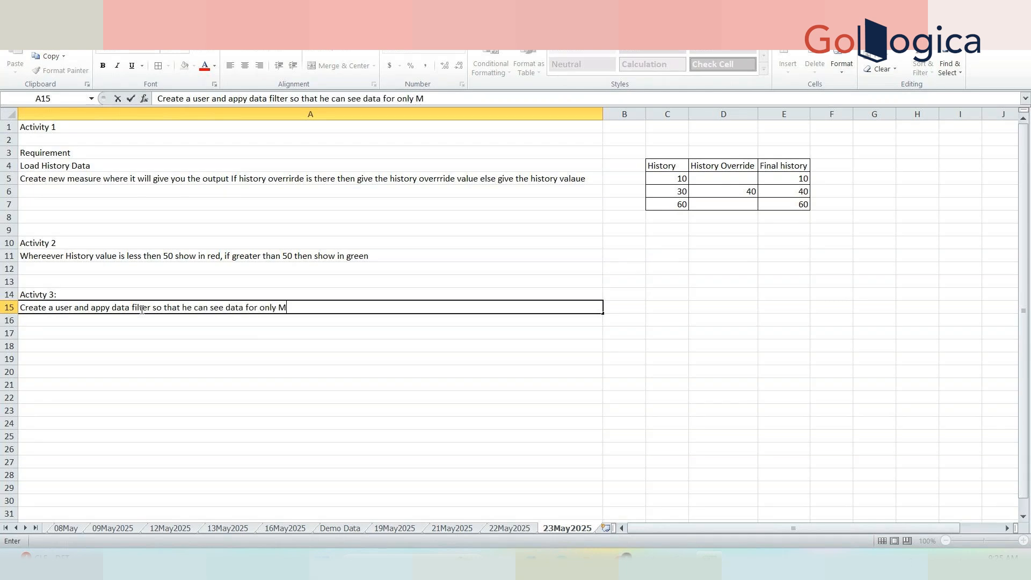
pyautogui.write('1 organization')
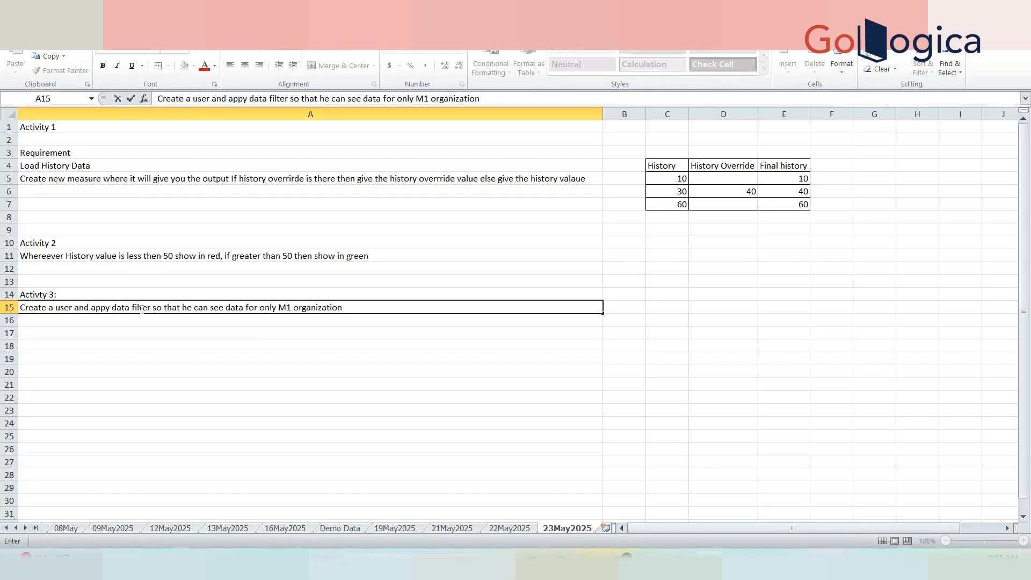
pyautogui.click(45, 336)
pyautogui.write('Actitivy ')
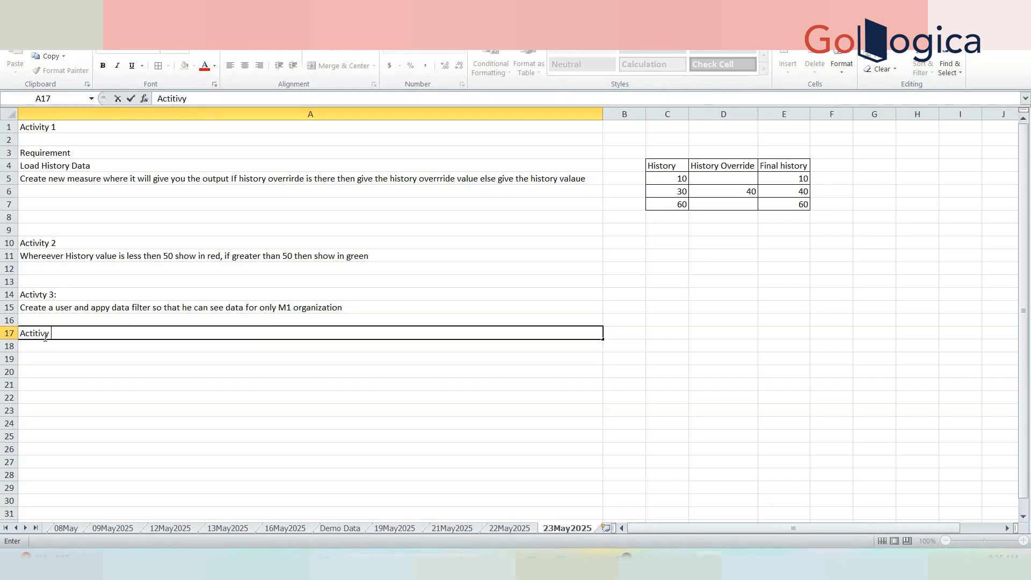
pyautogui.write('4:')
# In A18, write: restrict the user from creating, deleting the worksheet and disable the workflow manager.
pyautogui.click(48, 345)
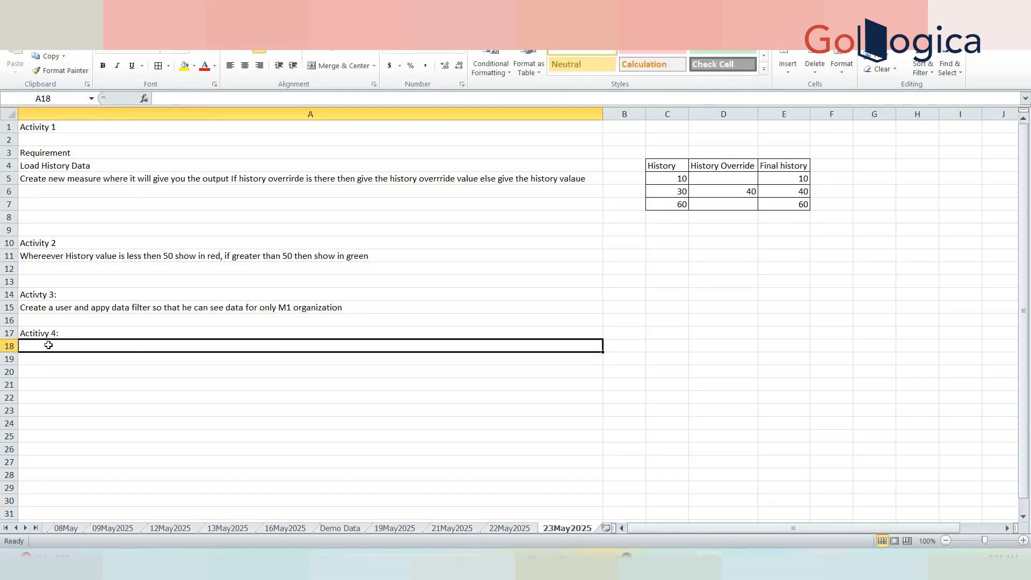
pyautogui.write('Resti')
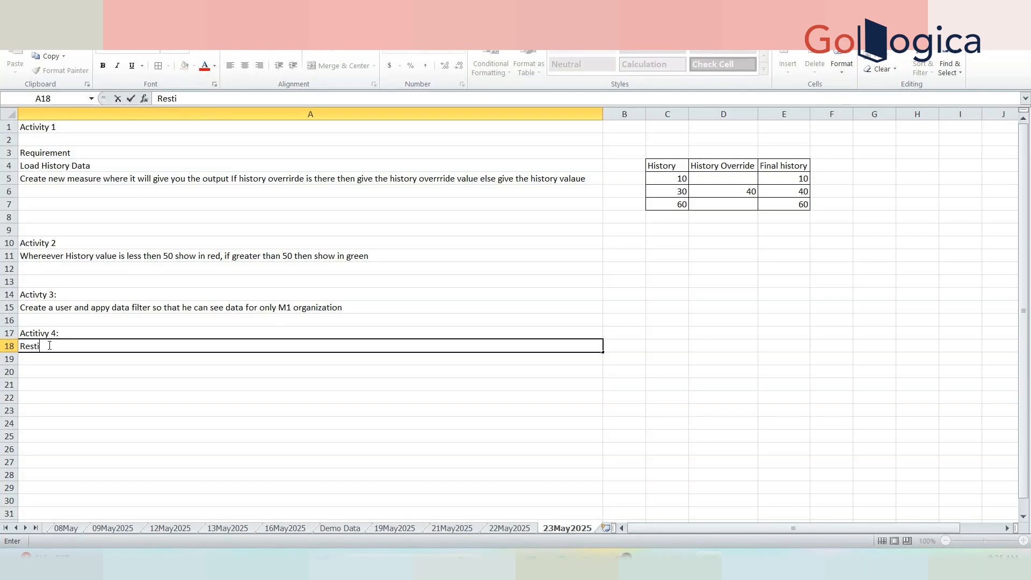
pyautogui.press('BackSpace')
pyautogui.write('ti')
pyautogui.write('v')
pyautogui.write('t the ')
pyautogui.write('user fr')
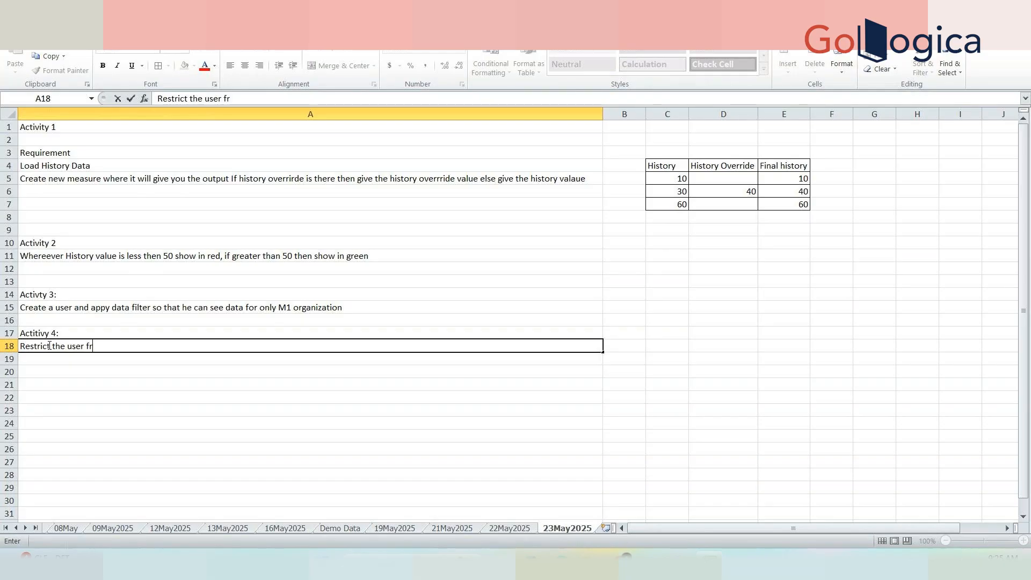
pyautogui.write('om creating the worksheet and d')
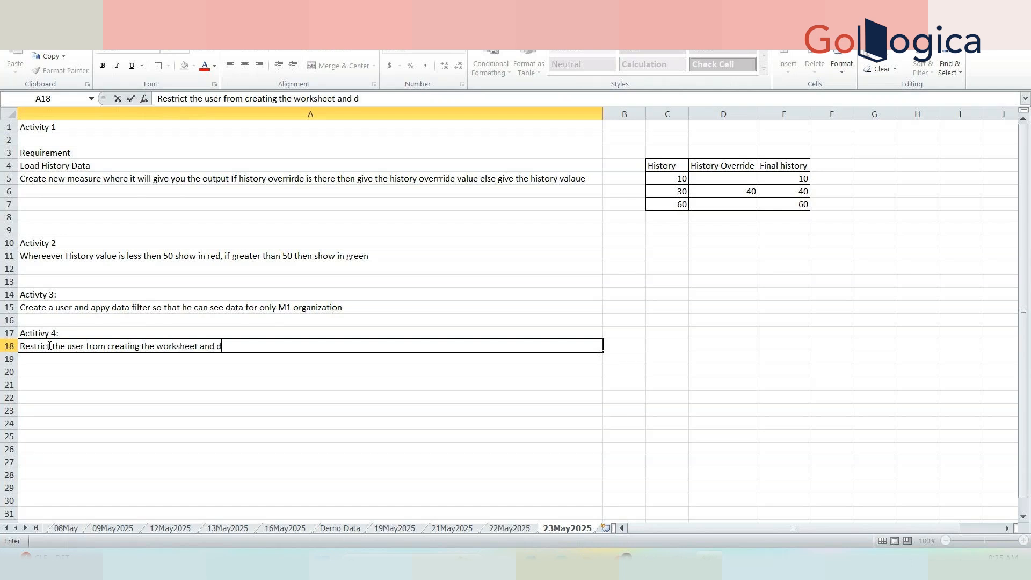
pyautogui.write('isbale the workflow manager.')
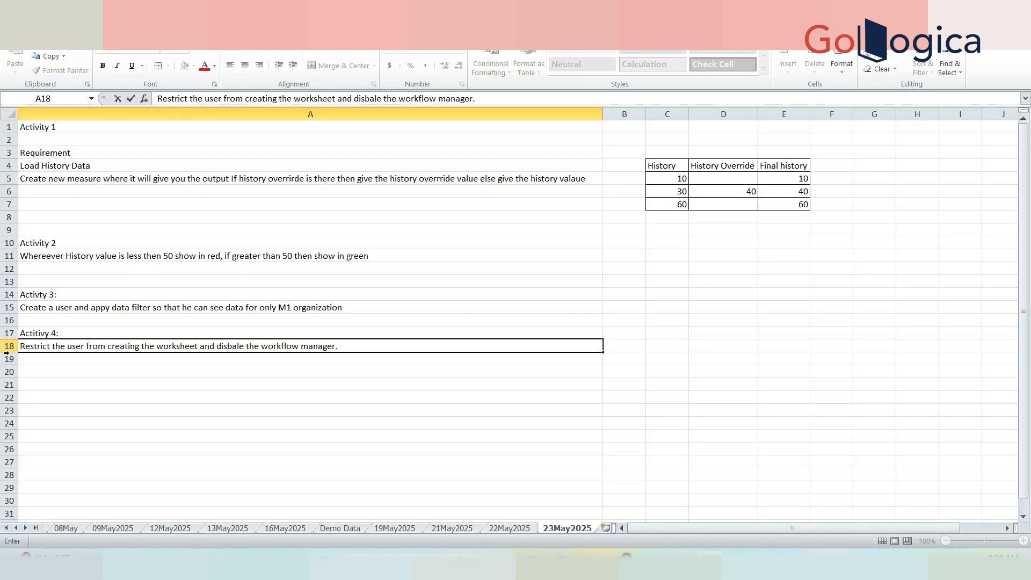
pyautogui.click(198, 346)
pyautogui.write(', delete')
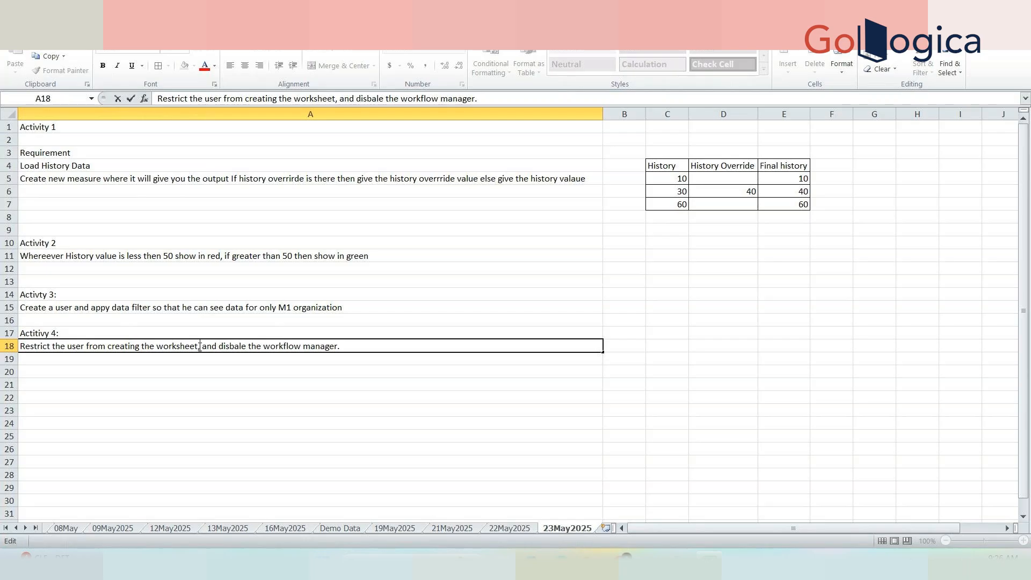
pyautogui.press('BackSpace')
pyautogui.write('ing th')
pyautogui.write('eleting the worksheet.')
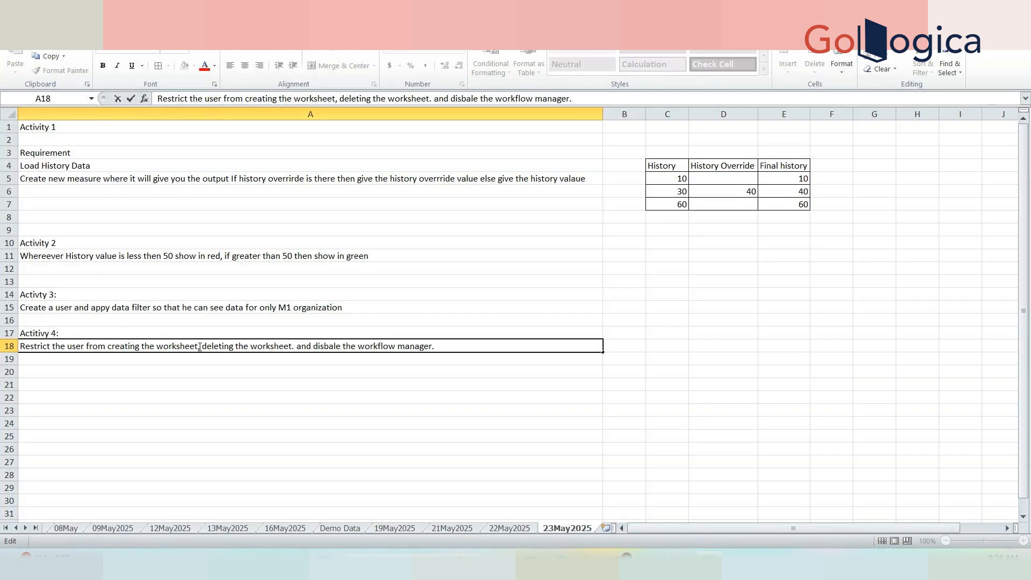
pyautogui.click(199, 397)
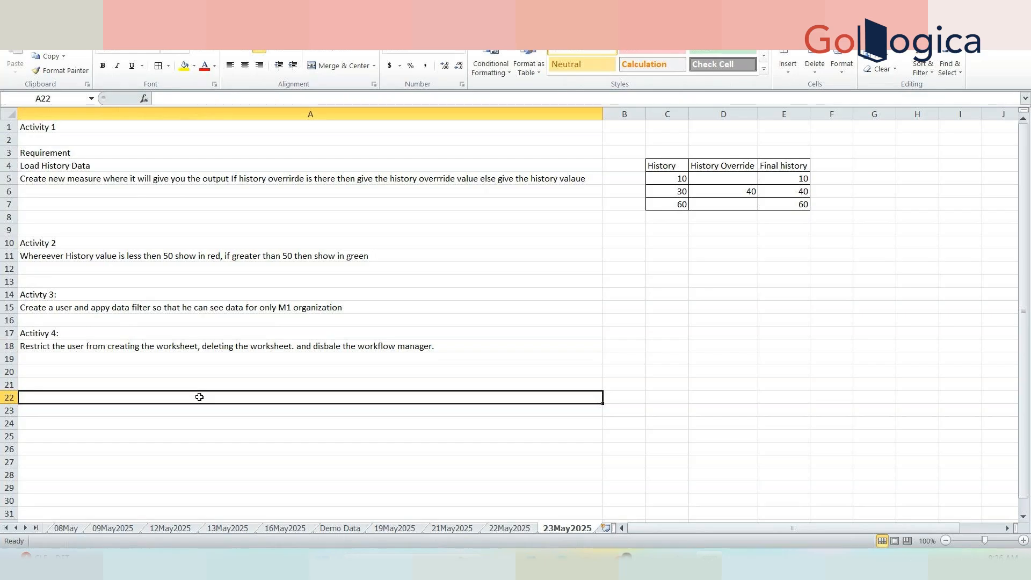
# Delete blank row 8, moving Activity 2, 3 and 4 up to A9, A13 and A16.
pyautogui.click(224, 317)
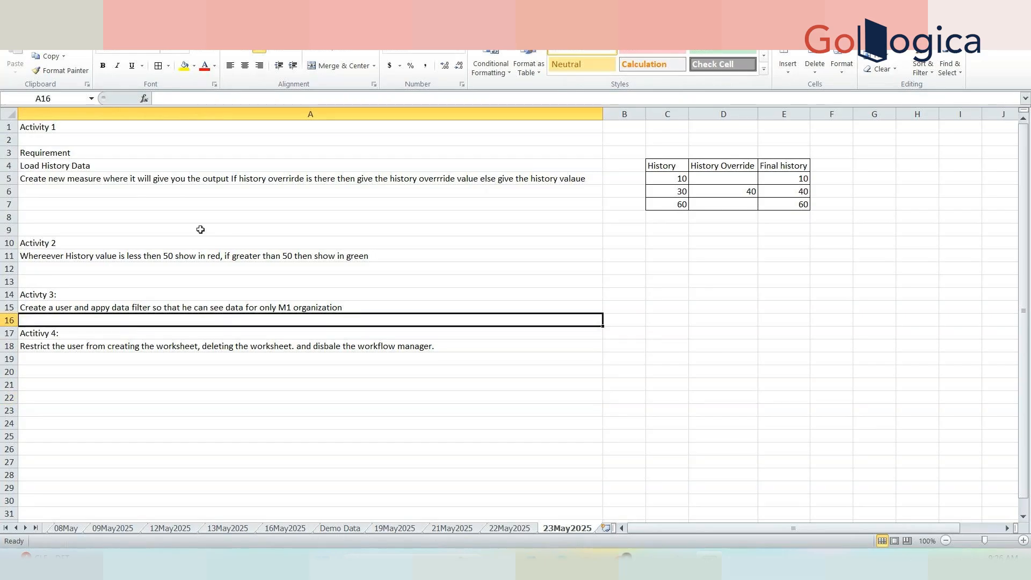
pyautogui.click(152, 217)
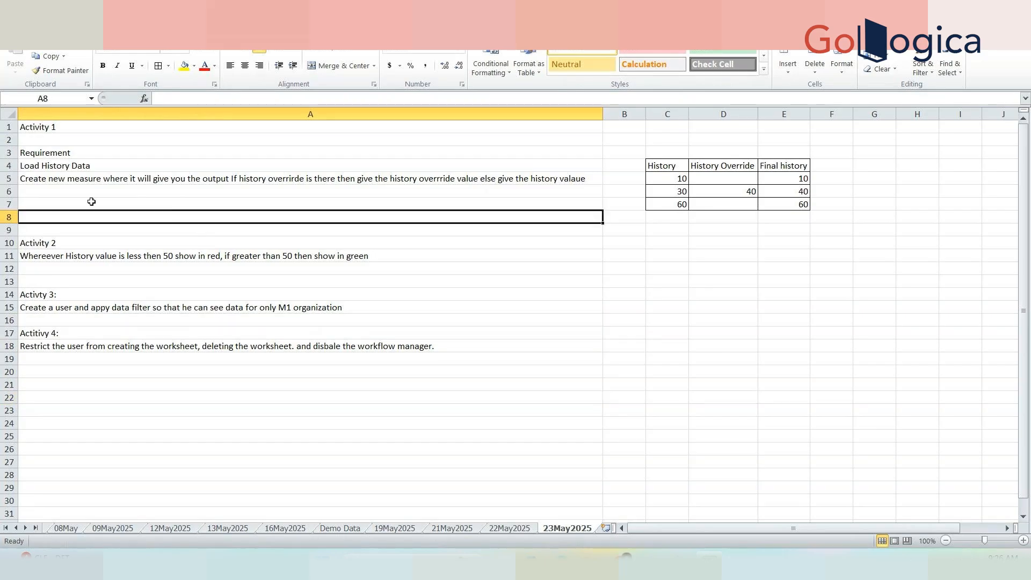
pyautogui.click(8, 217)
pyautogui.rightClick(8, 217)
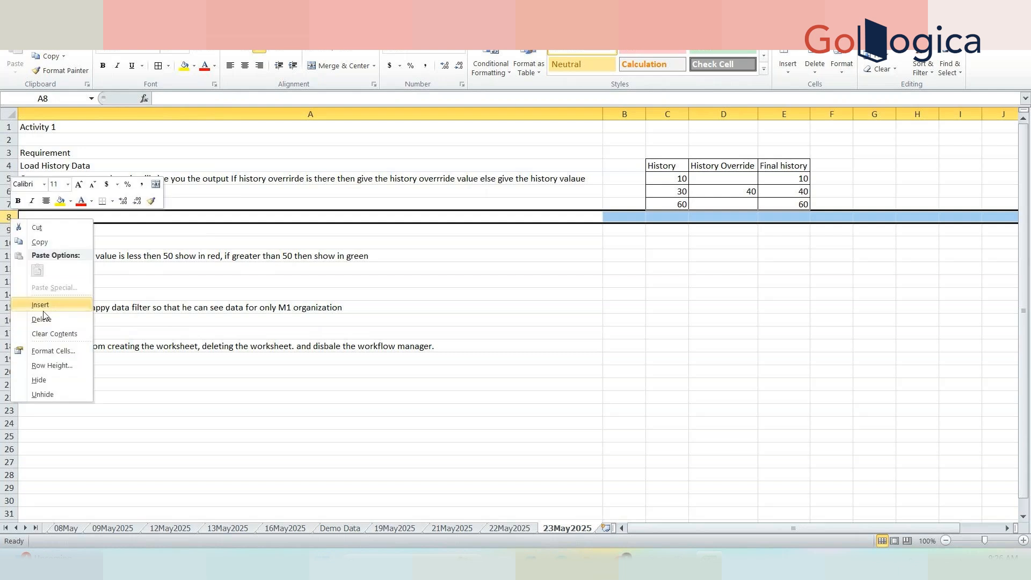
pyautogui.click(42, 319)
pyautogui.click(254, 407)
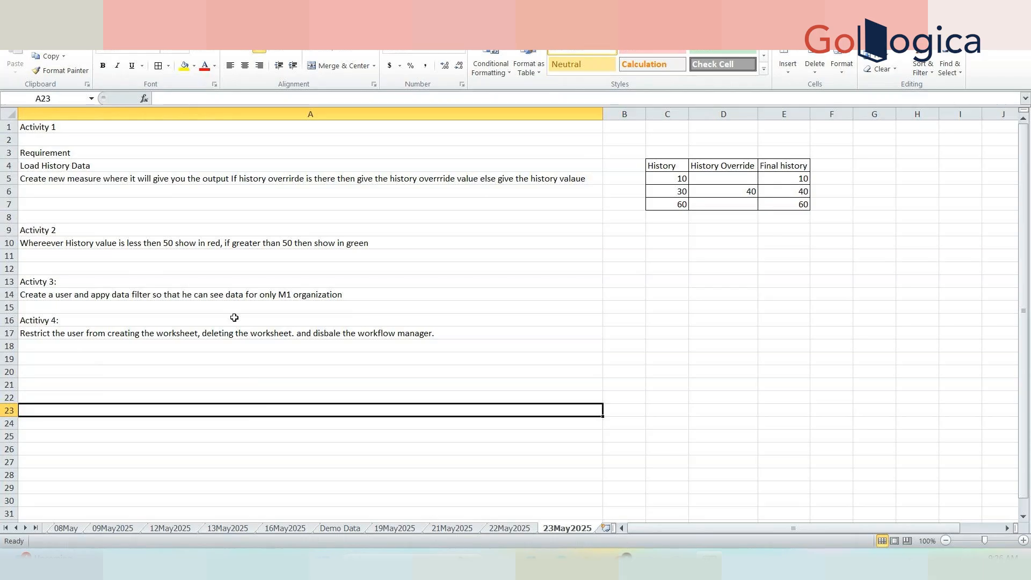
pyautogui.click(211, 203)
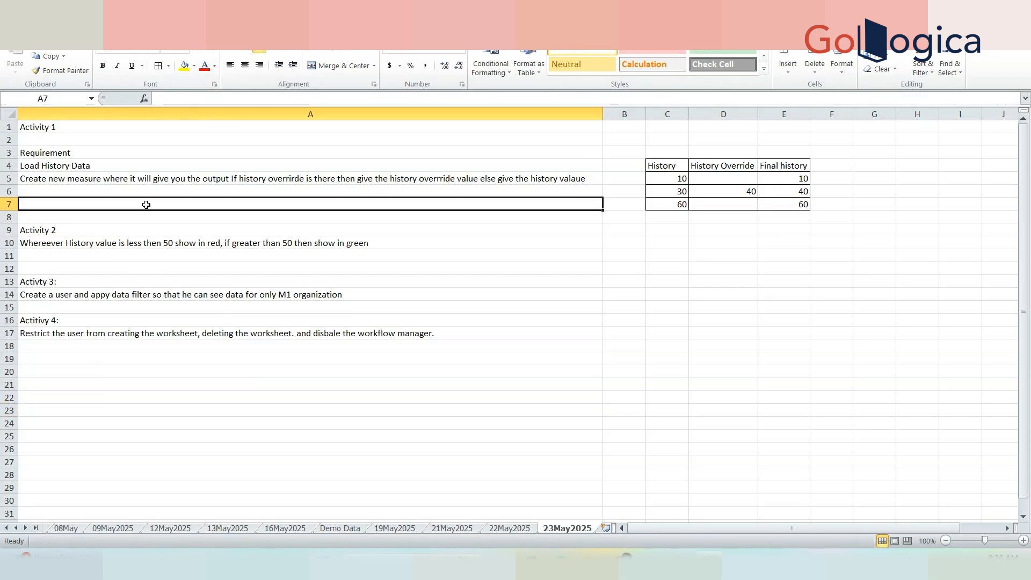
pyautogui.click(545, 315)
pyautogui.click(787, 312)
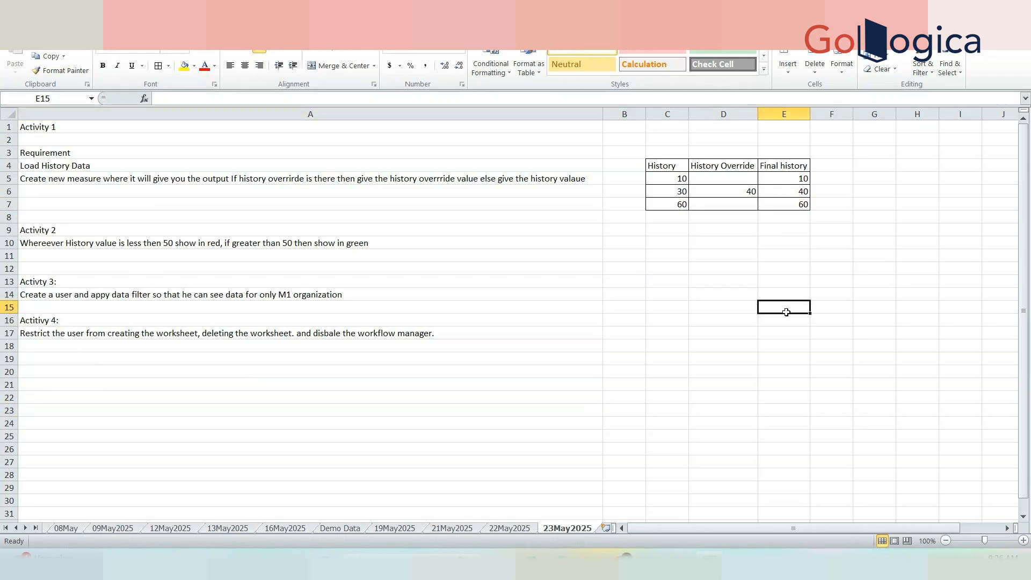
pyautogui.click(685, 255)
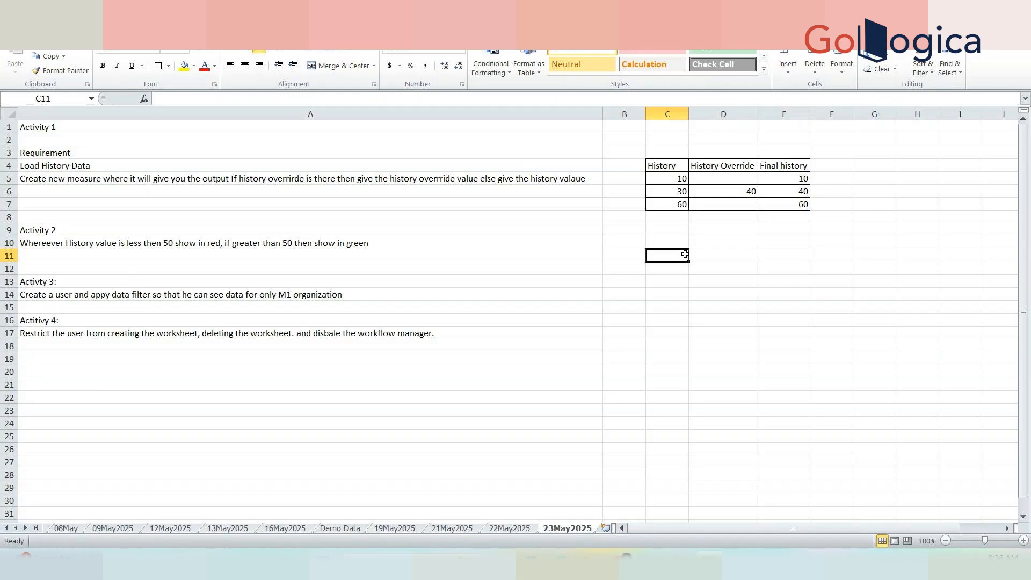
pyautogui.click(309, 396)
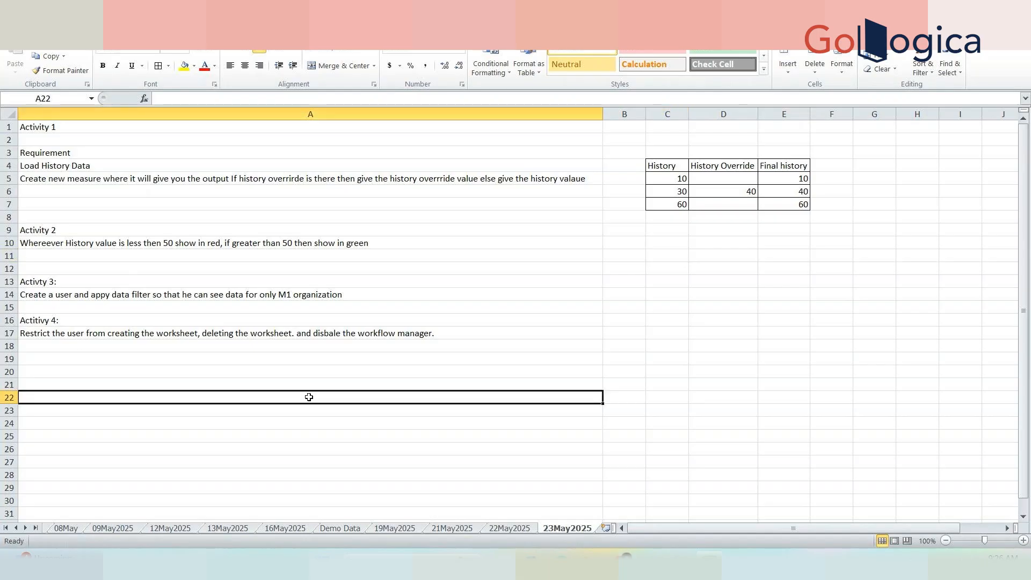
pyautogui.moveTo(622, 564)
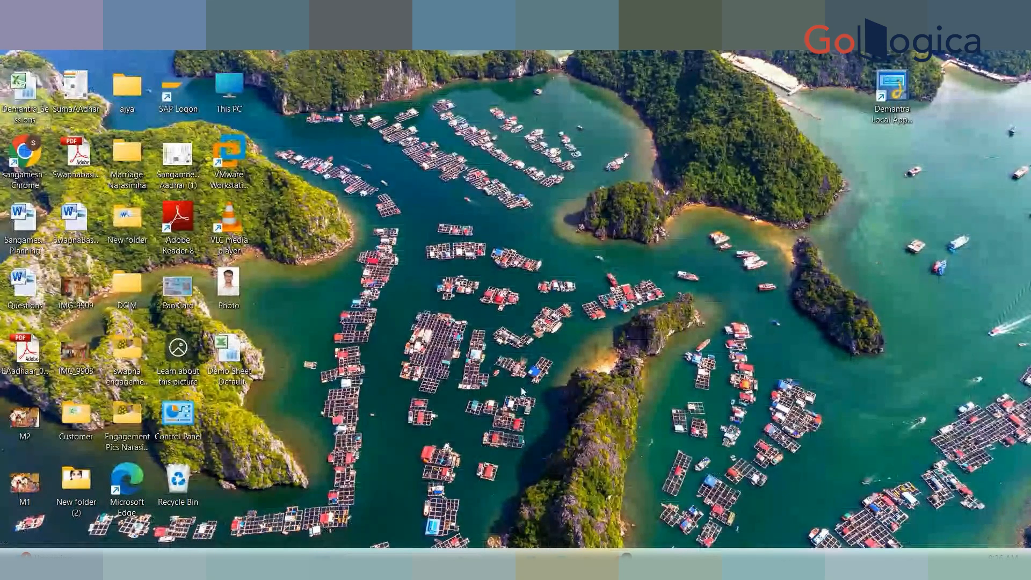
pyautogui.click(892, 87)
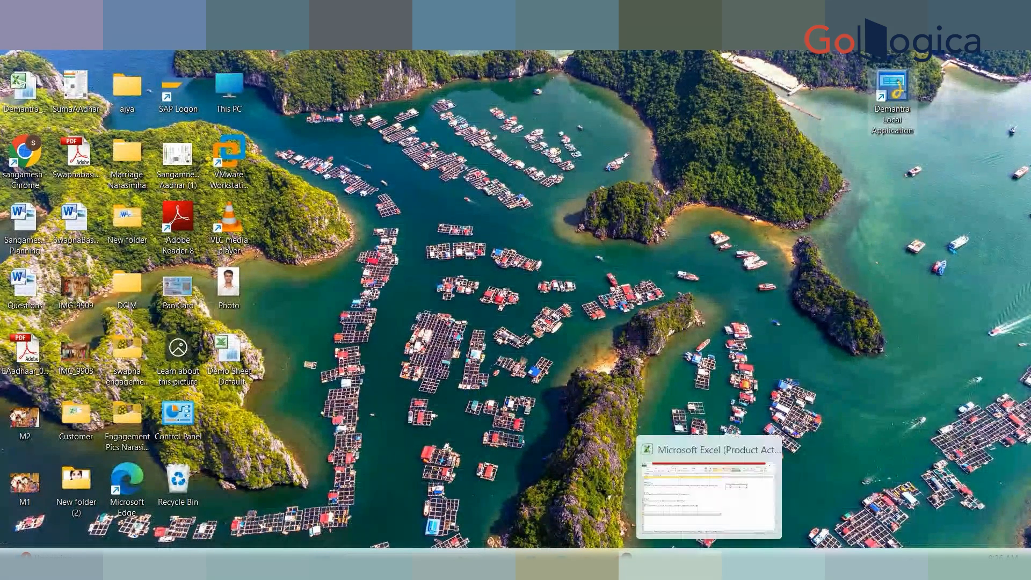
pyautogui.click(709, 565)
pyautogui.click(205, 333)
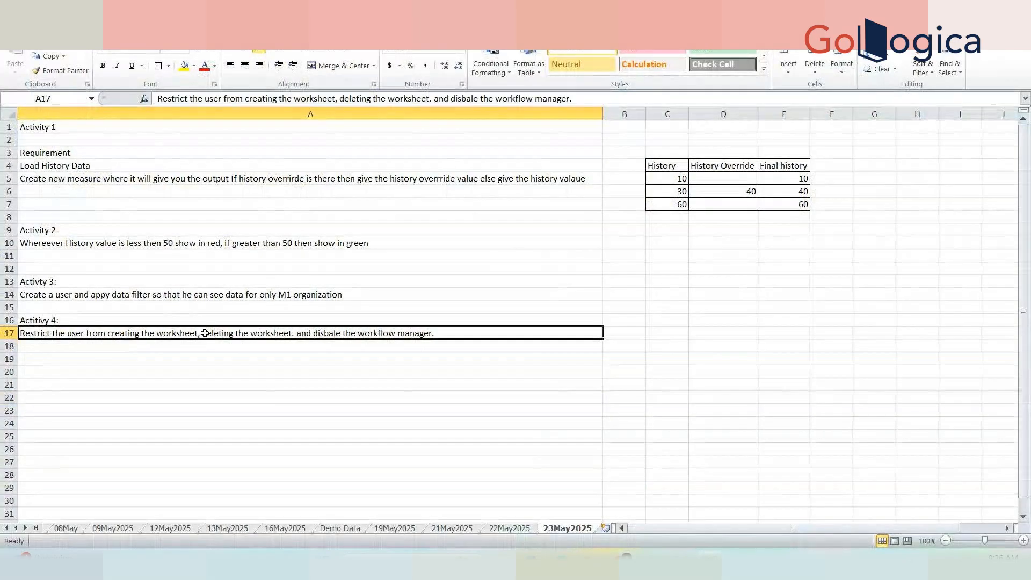
# Reword A17 to say 'disable delete worksheet option' instead of 'deleting the worksheet'.
pyautogui.doubleClick(205, 334)
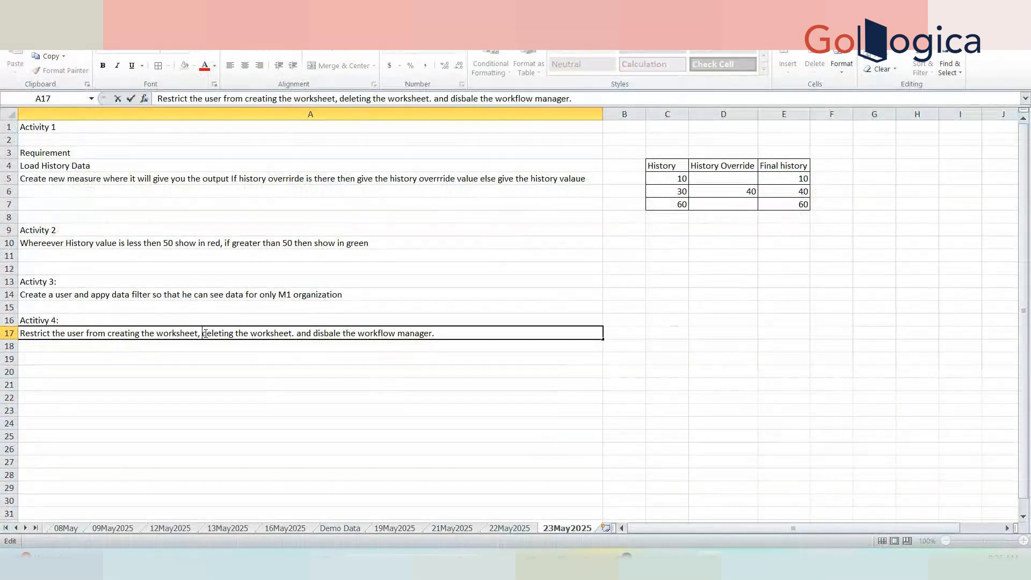
pyautogui.write('disable')
pyautogui.press('BackSpace')
pyautogui.press('BackSpace')
pyautogui.press('BackSpace')
pyautogui.write('e d')
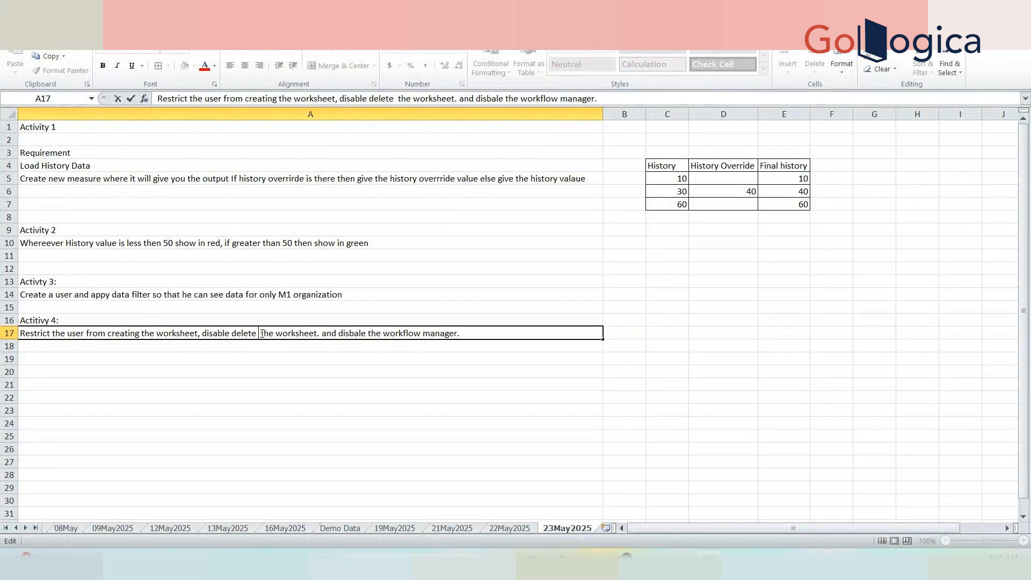
pyautogui.write('option')
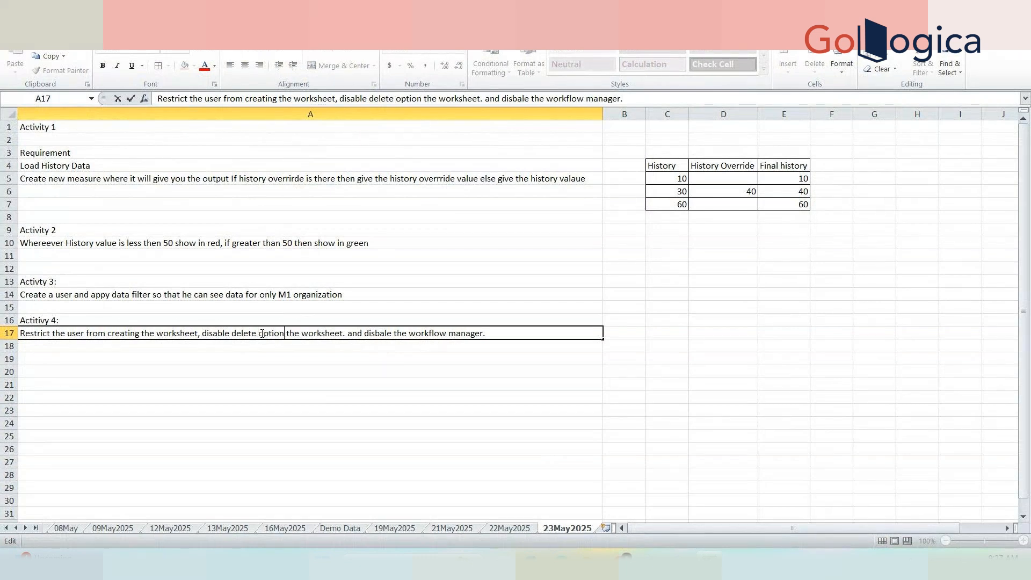
pyautogui.doubleClick(320, 330)
pyautogui.hotkey('ctrl', 'c')
pyautogui.press('Delete')
pyautogui.click(259, 334)
pyautogui.hotkey('ctrl', 'v')
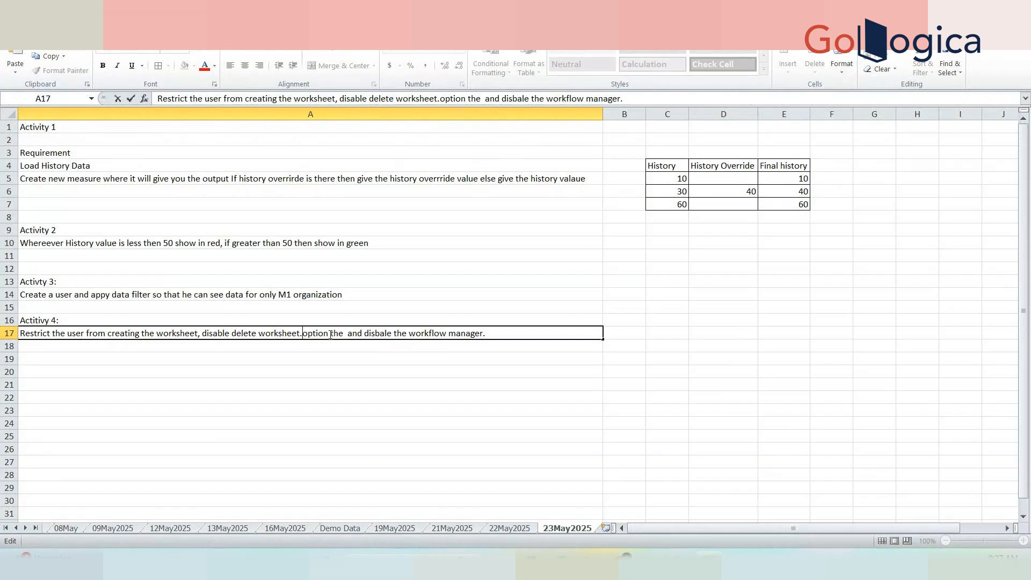
pyautogui.press('BackSpace')
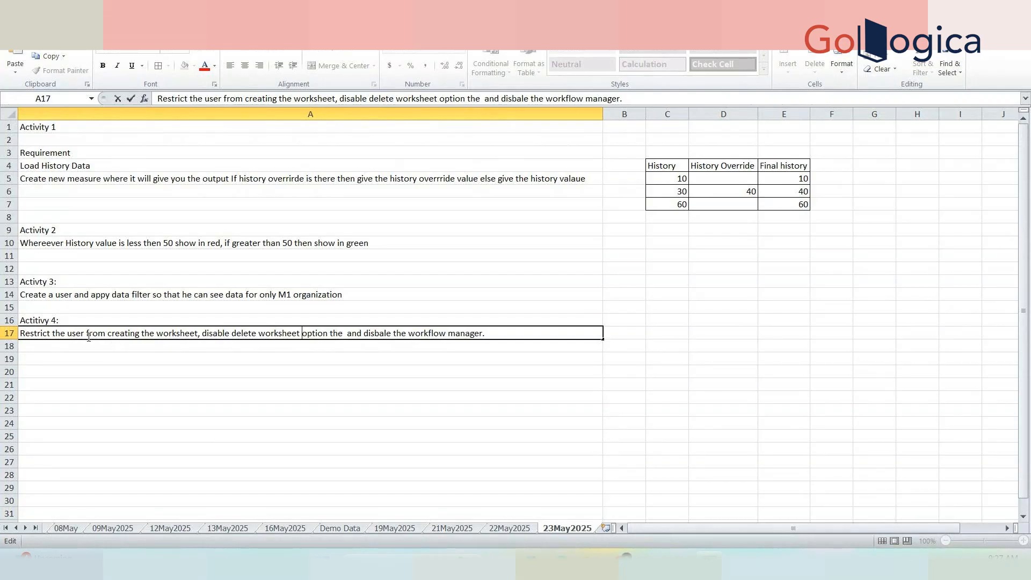
pyautogui.click(183, 367)
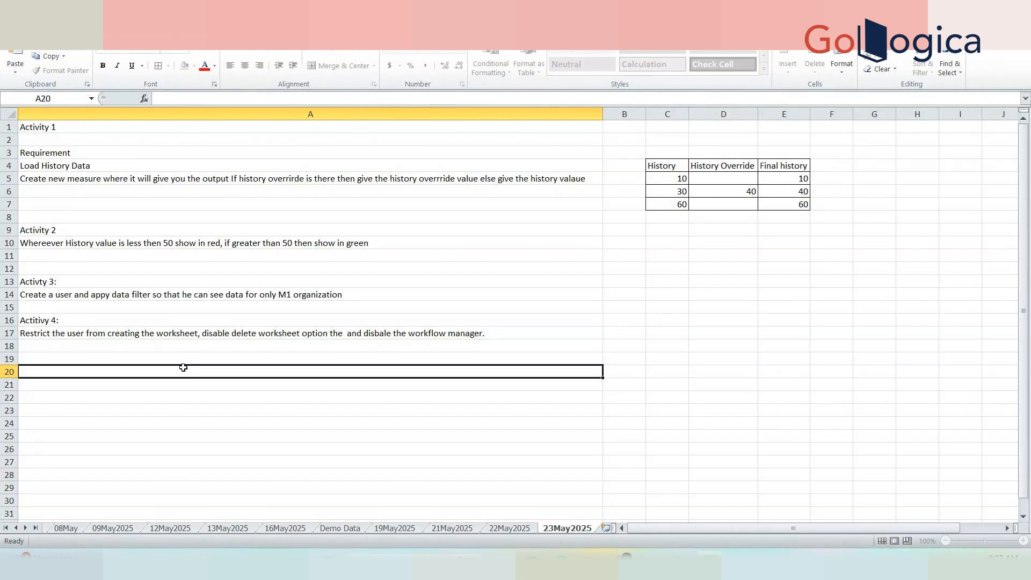
# Select A17 and nearby empty cells to check the reworded Activity 4 text.
pyautogui.click(109, 334)
pyautogui.click(150, 366)
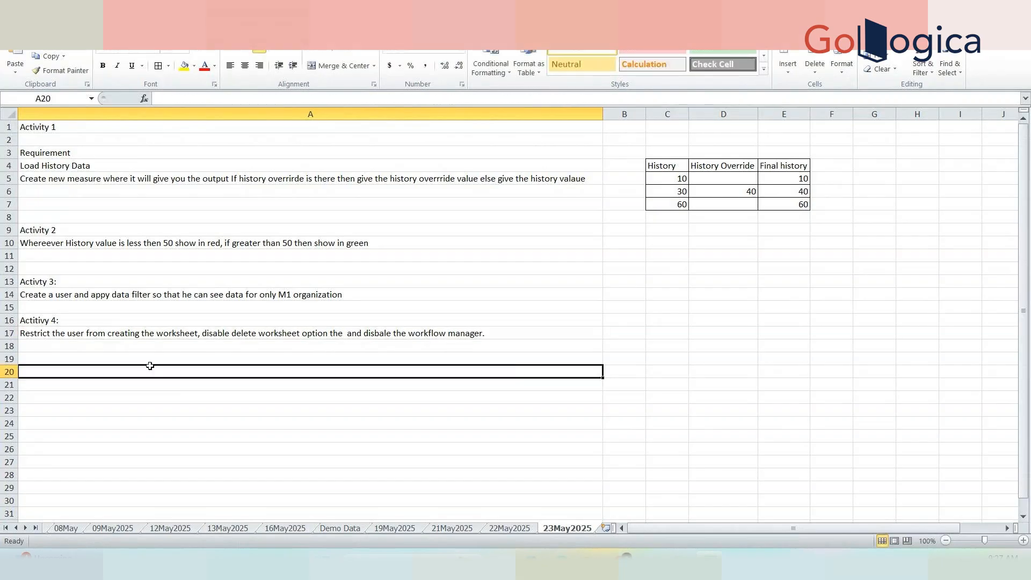
pyautogui.click(203, 347)
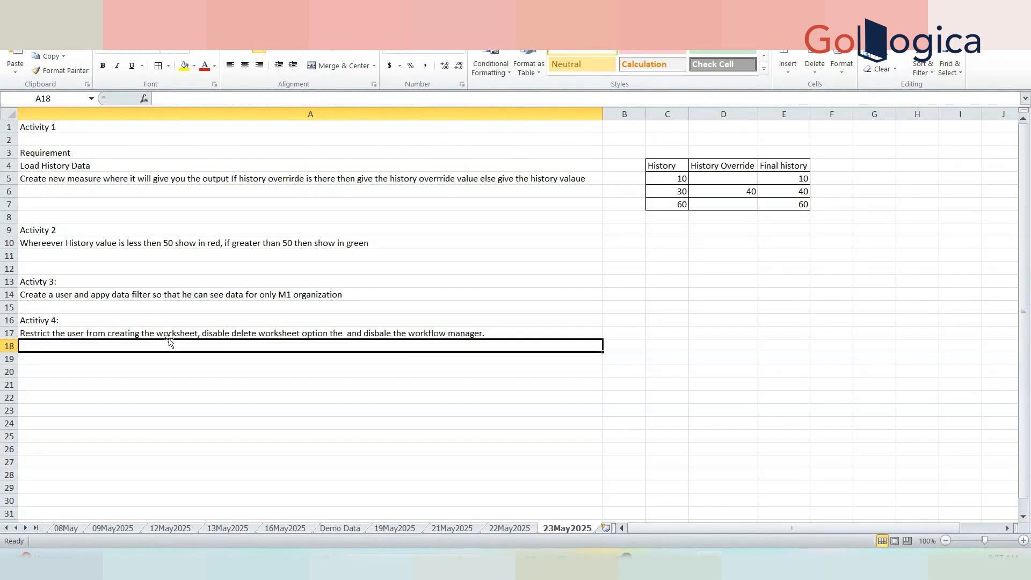
pyautogui.click(144, 334)
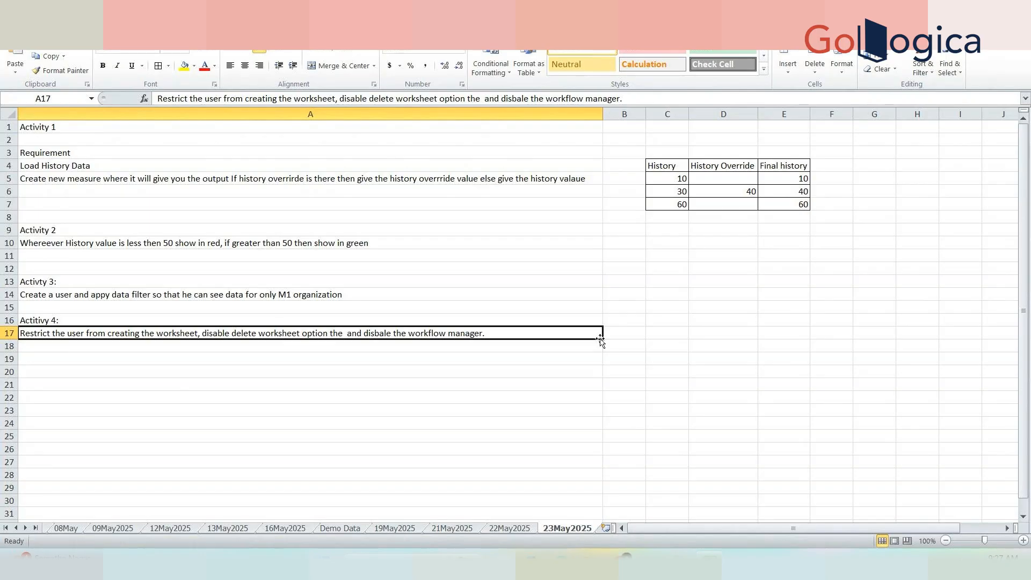
# Enter the note 'for user created in activity #3' in cell B17 beside Activity 4.
pyautogui.click(626, 333)
pyautogui.write('for ser')
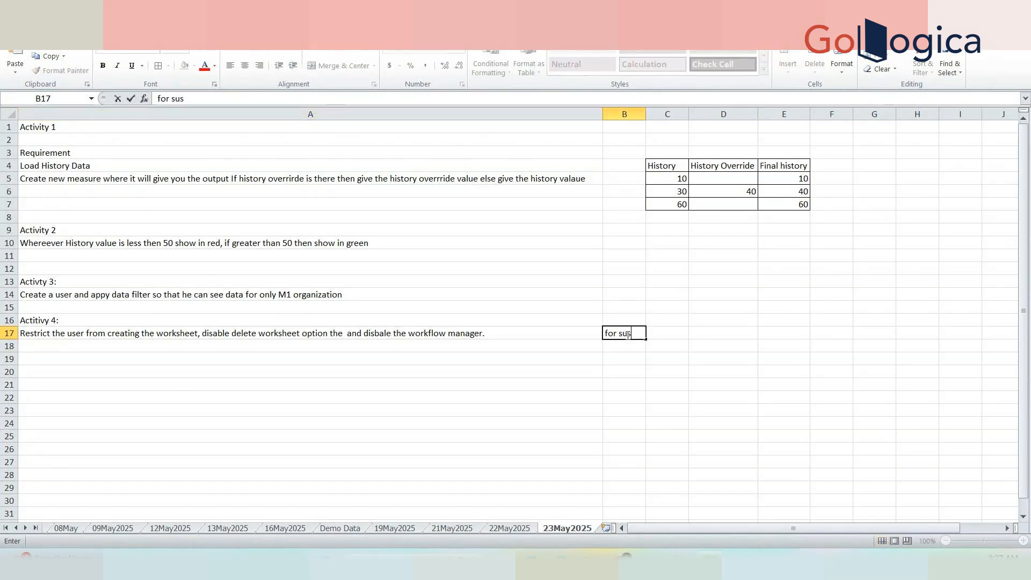
pyautogui.press('BackSpace')
pyautogui.press('BackSpace')
pyautogui.press('BackSpace')
pyautogui.write('user create')
pyautogui.write('ing')
pyautogui.press('BackSpace')
pyautogui.press('BackSpace')
pyautogui.press('BackSpace')
pyautogui.press('BackSpace')
pyautogui.write('d in activity ')
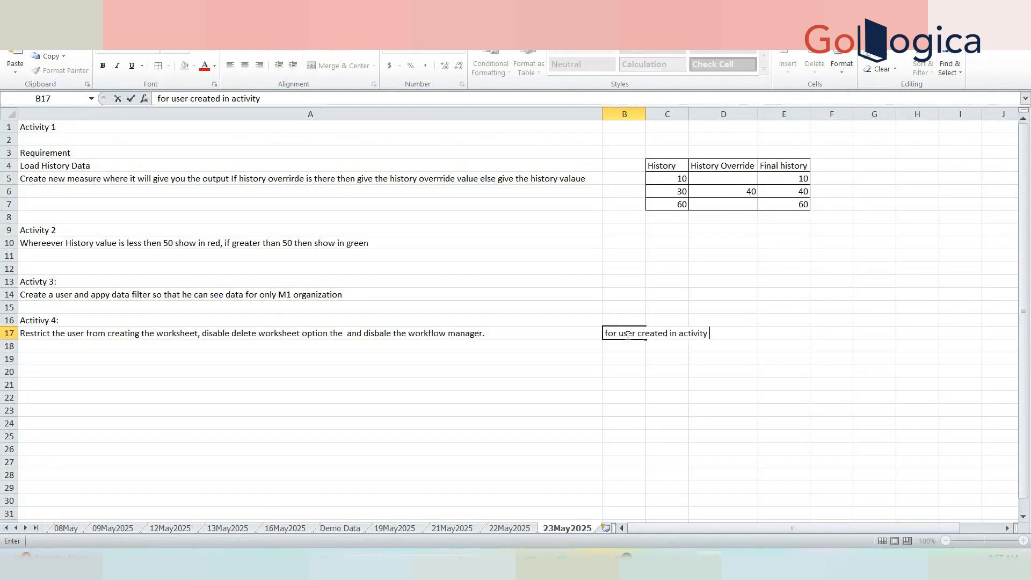
pyautogui.write('#3')
pyautogui.press('Tab')
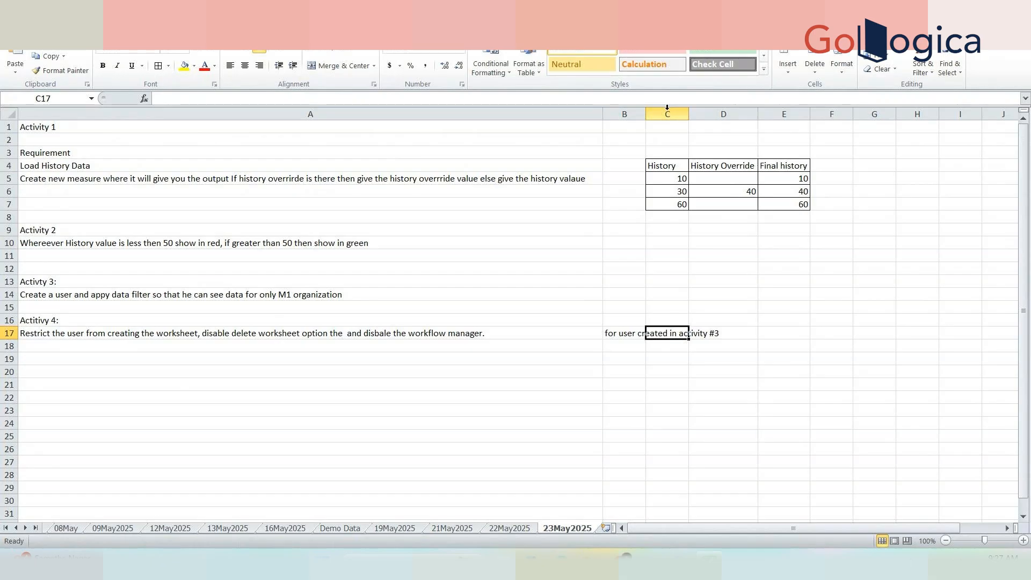
# AutoFit columns C and B to their contents, then show the Windows desktop.
pyautogui.doubleClick(690, 114)
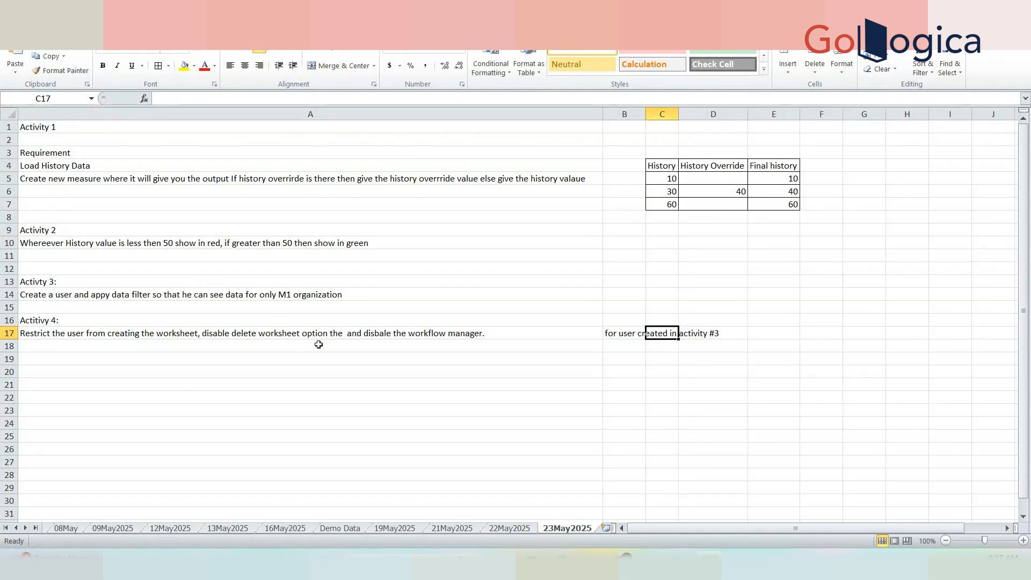
pyautogui.click(344, 333)
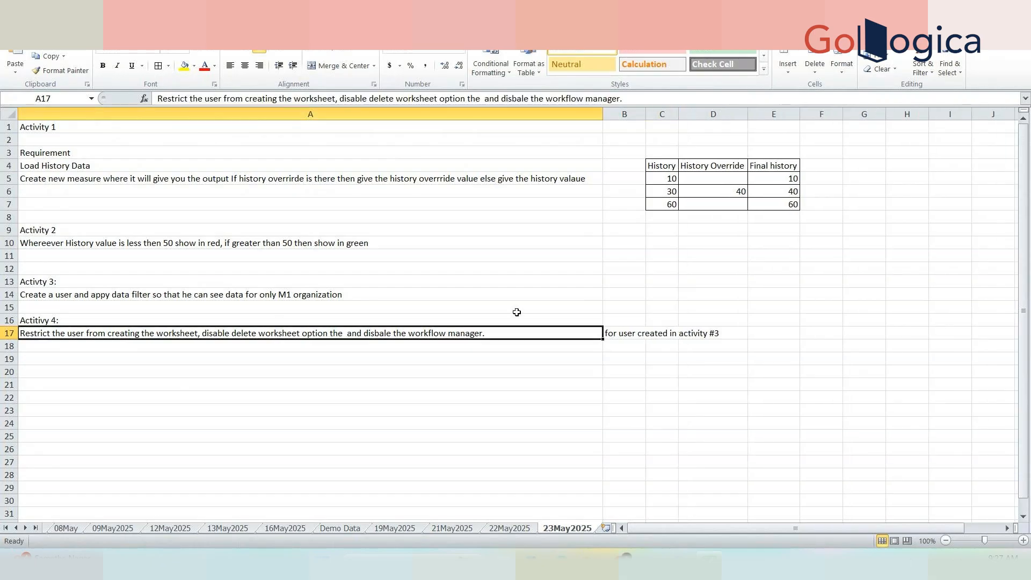
pyautogui.doubleClick(645, 109)
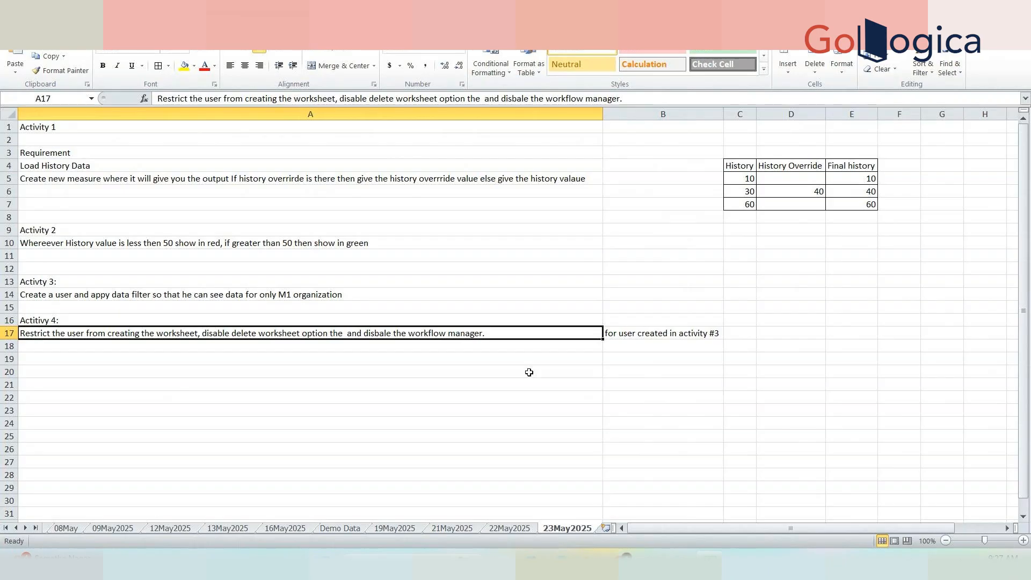
pyautogui.press('super+d')
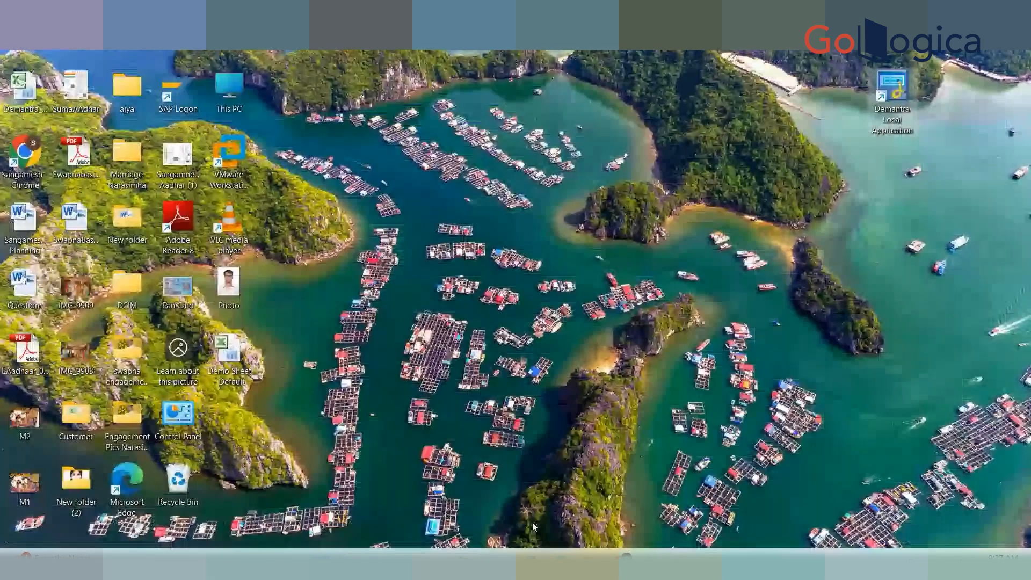
# Launch the Demantra Local Application and scroll the Workflow Management schemas from 1677 to 1813.
pyautogui.doubleClick(892, 89)
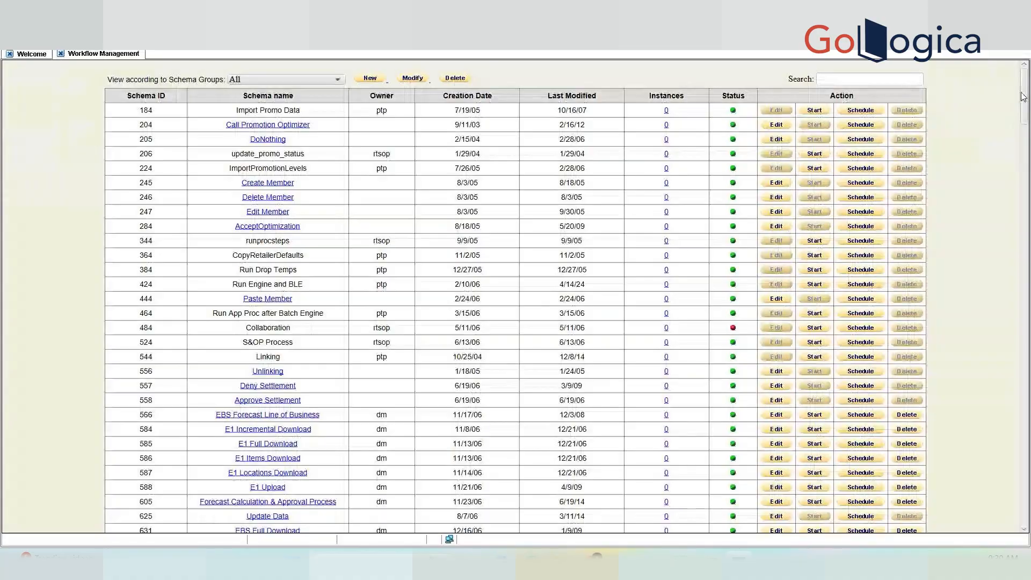
pyautogui.moveTo(1023, 102); pyautogui.dragTo(1029, 551)
pyautogui.moveTo(1023, 497)
pyautogui.mouseDown()
pyautogui.moveTo(1025, 248)
pyautogui.moveTo(1024, 505)
pyautogui.mouseUp()
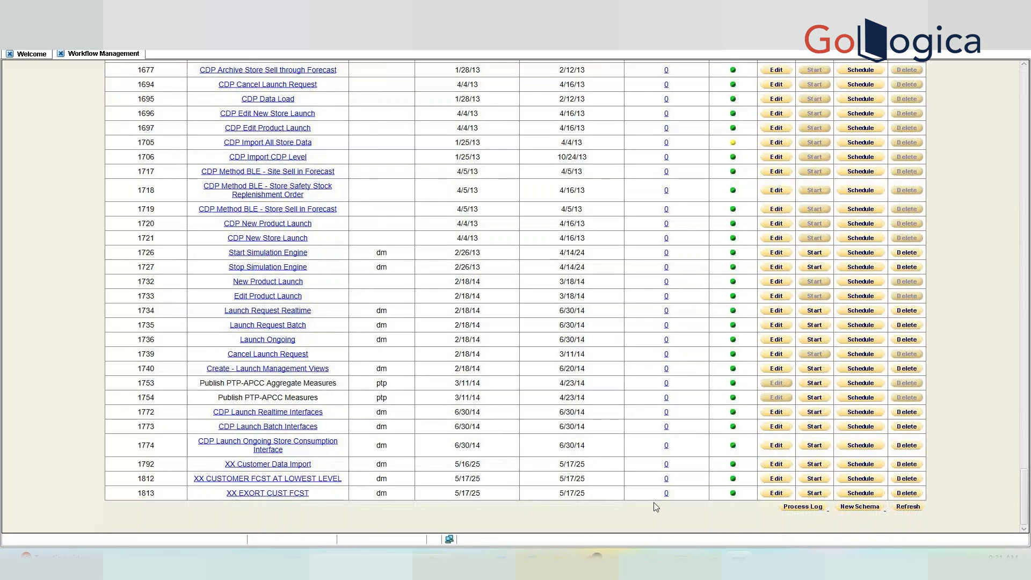
# Start a new schema, dismissing the save-changes prompt, to get an empty Workflow Editor.
pyautogui.click(859, 507)
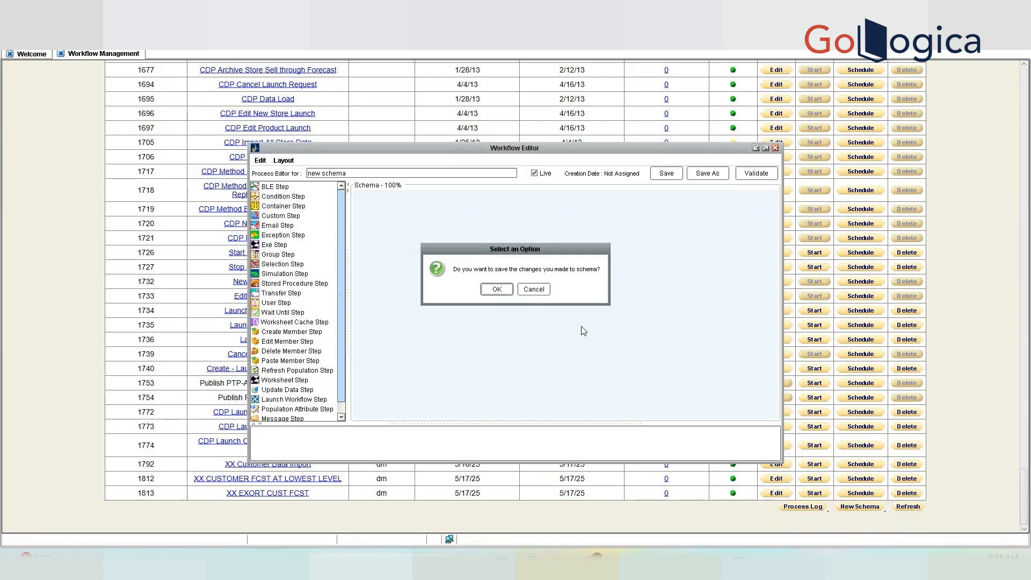
pyautogui.click(539, 292)
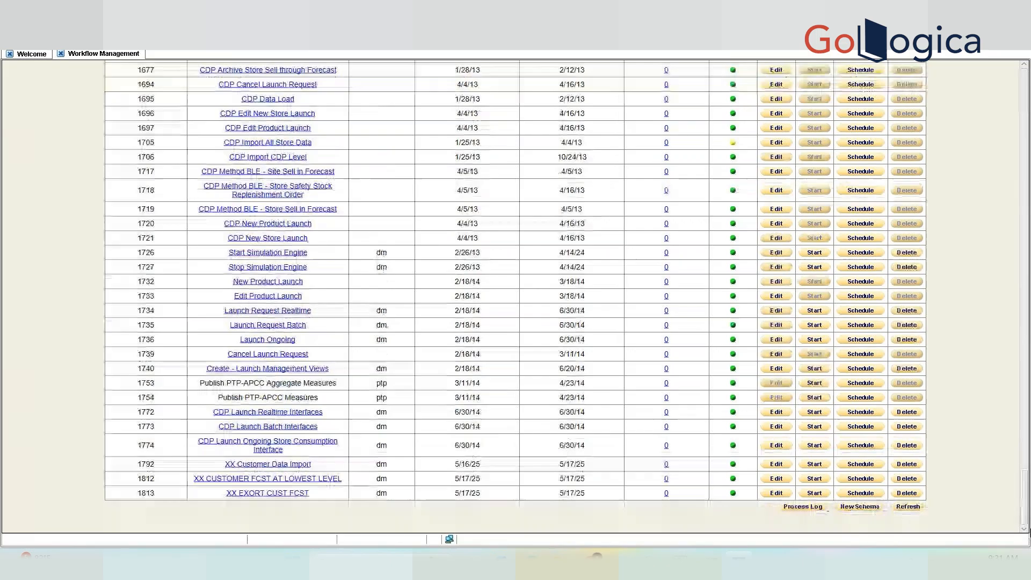
pyautogui.click(860, 507)
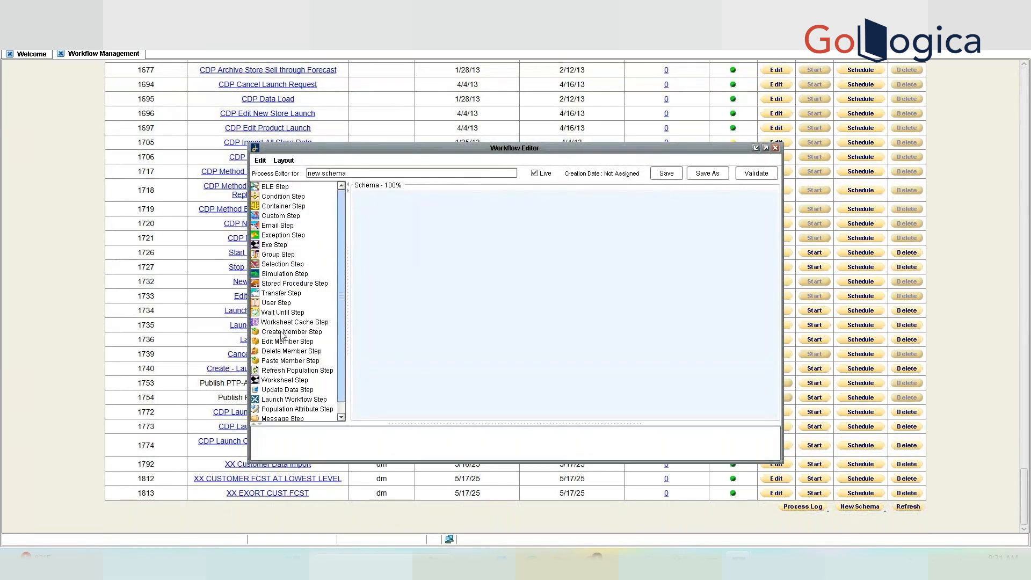
# Browse the palette's step types and finish with Stored Procedure Step selected.
pyautogui.click(288, 285)
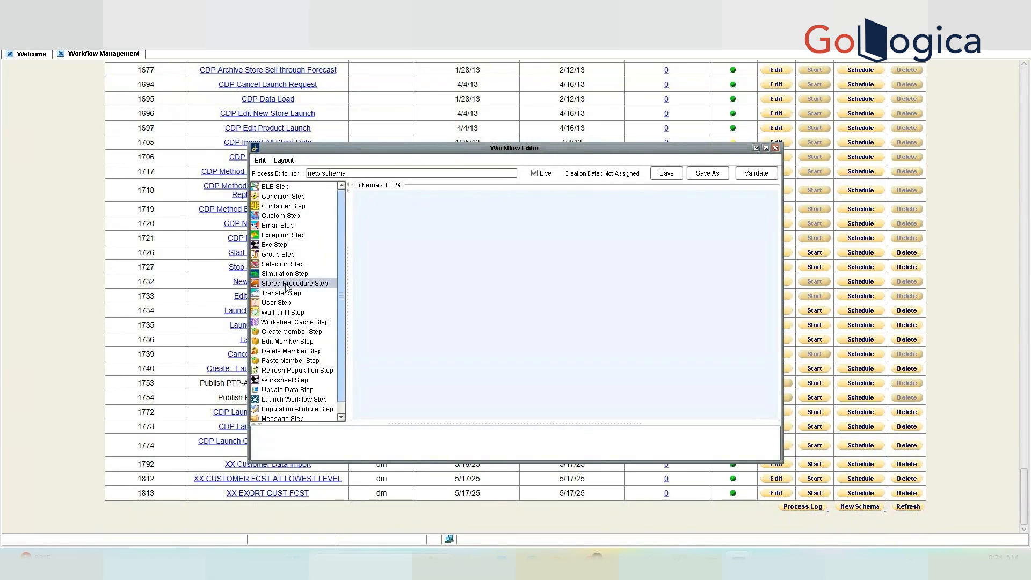
pyautogui.click(296, 293)
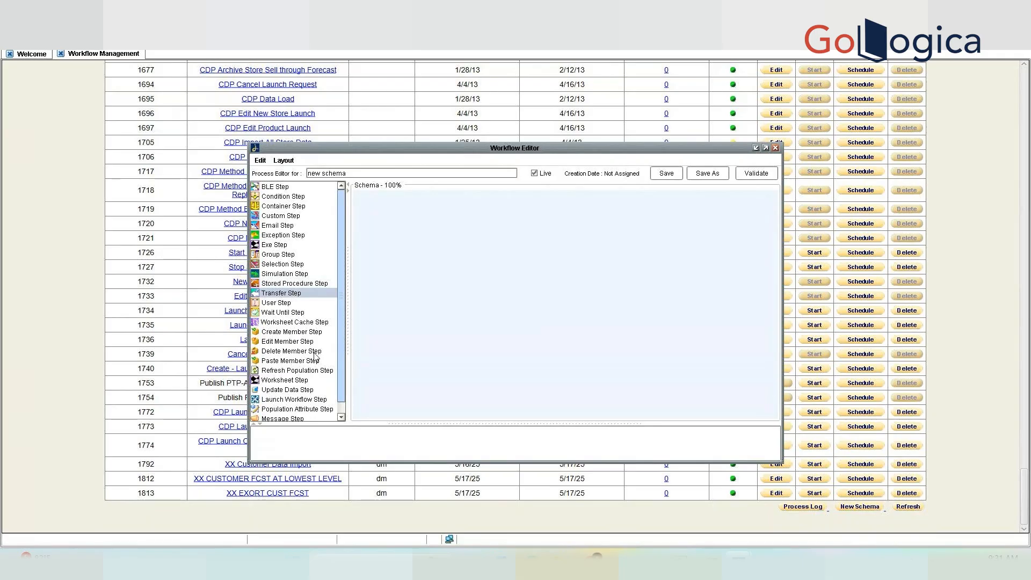
pyautogui.click(304, 401)
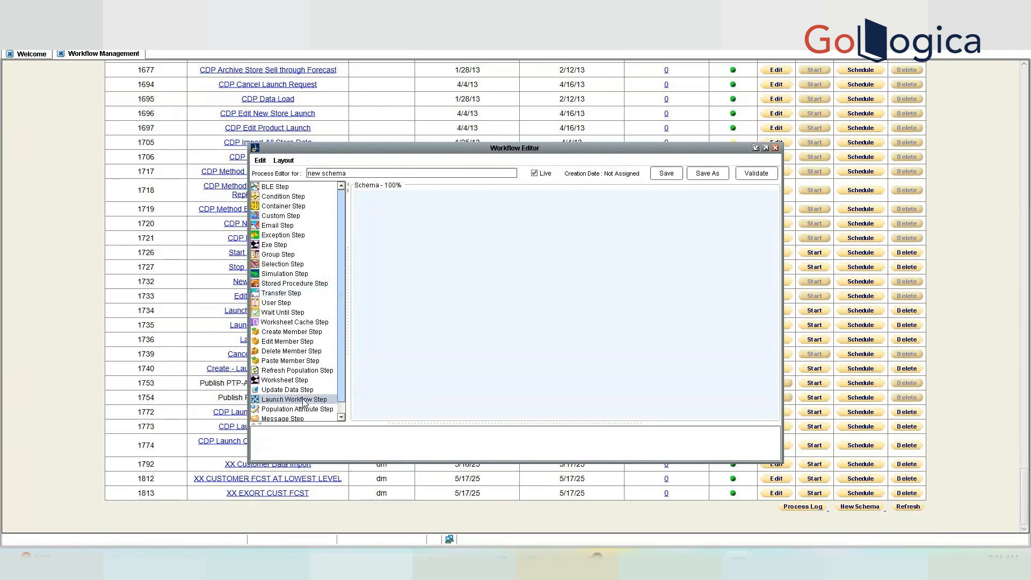
pyautogui.click(285, 198)
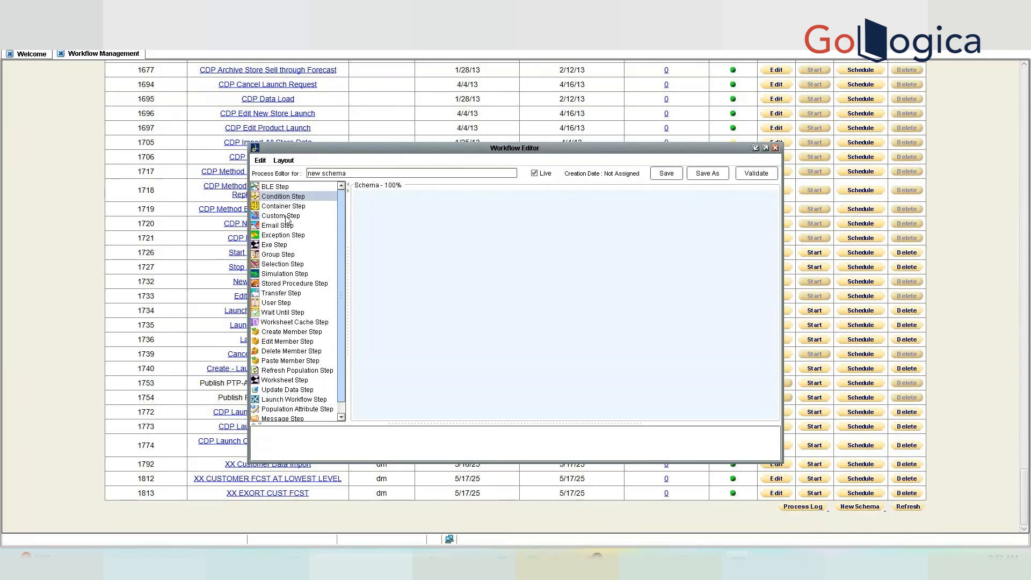
pyautogui.click(341, 415)
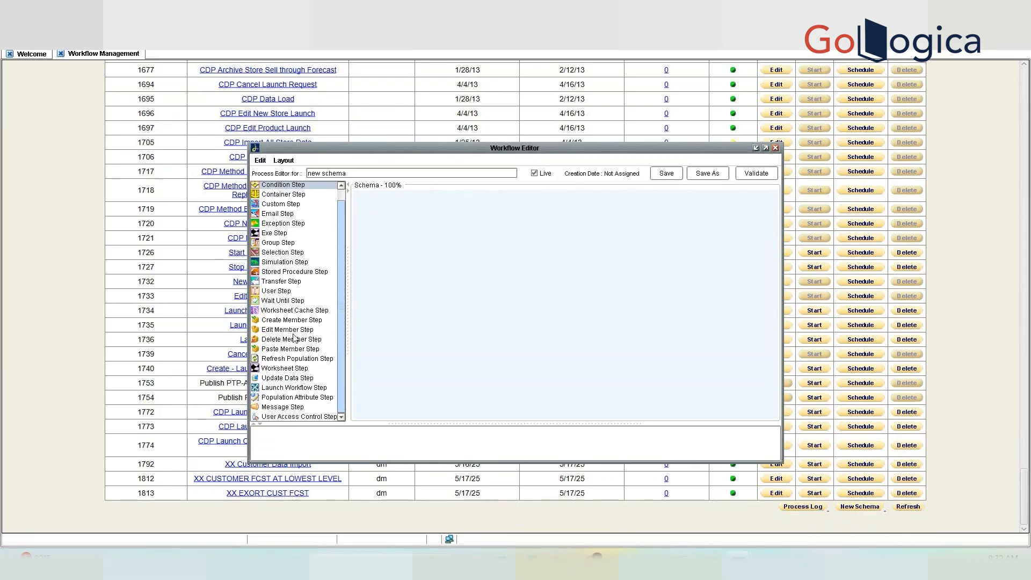
pyautogui.click(294, 272)
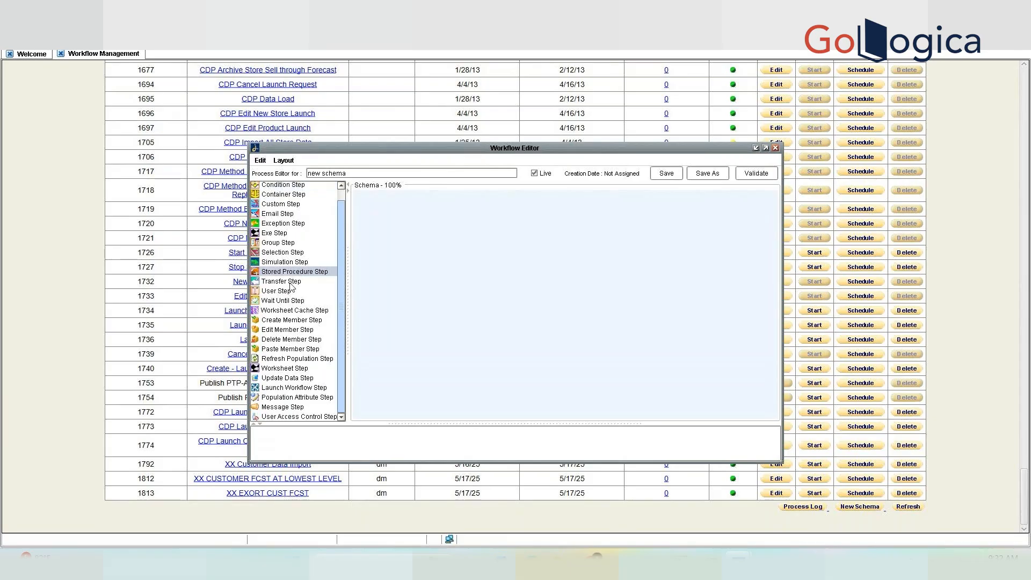
pyautogui.click(291, 283)
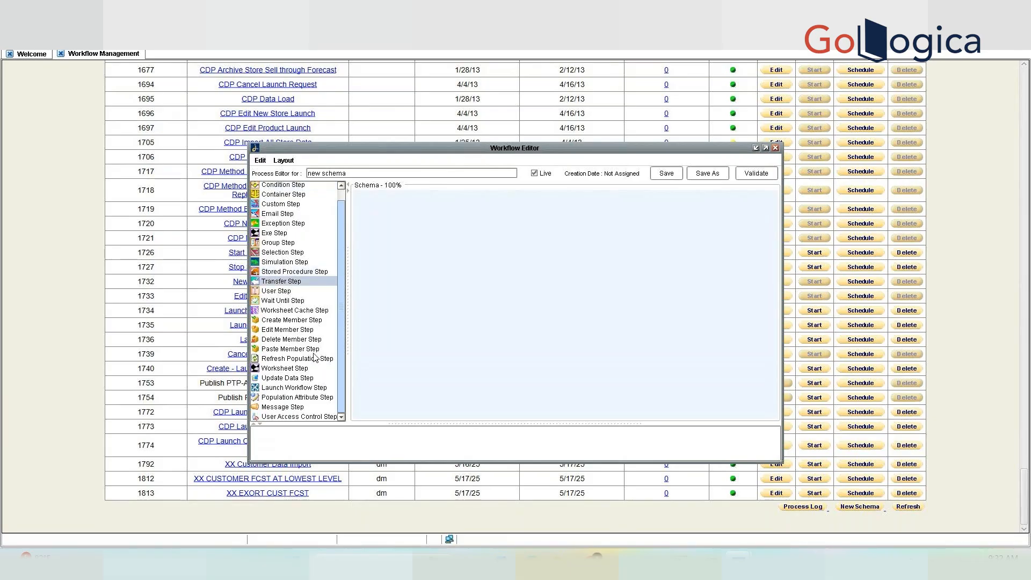
pyautogui.click(297, 389)
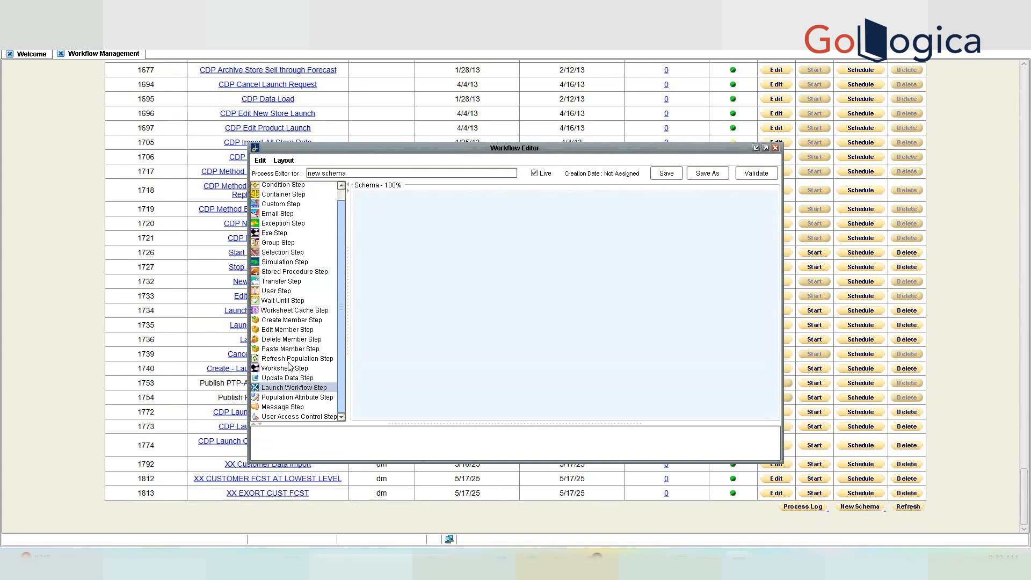
pyautogui.click(280, 282)
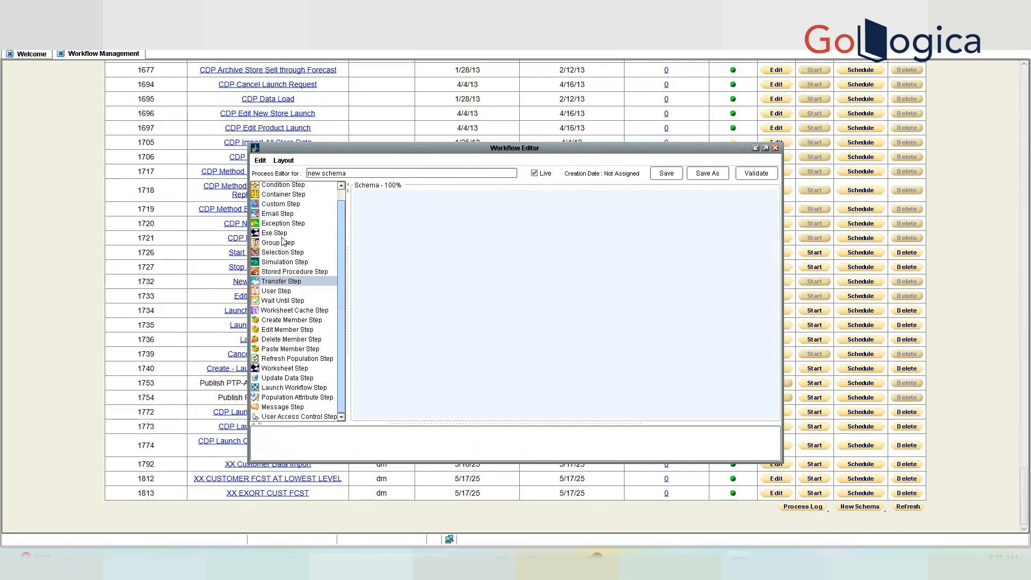
pyautogui.click(292, 273)
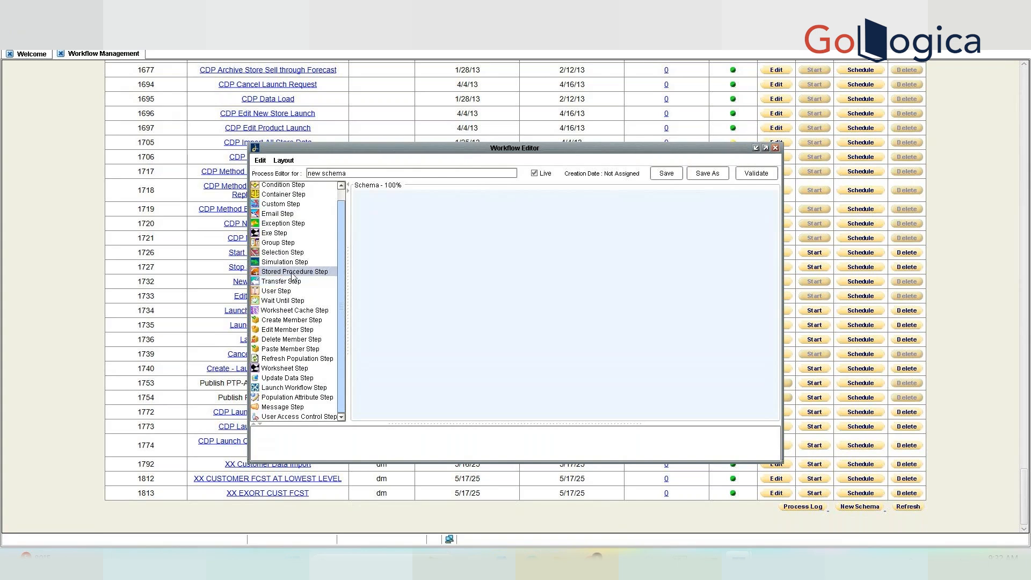
# Add stored procedure Step1 to the canvas and accept its properties.
pyautogui.doubleClick(292, 273)
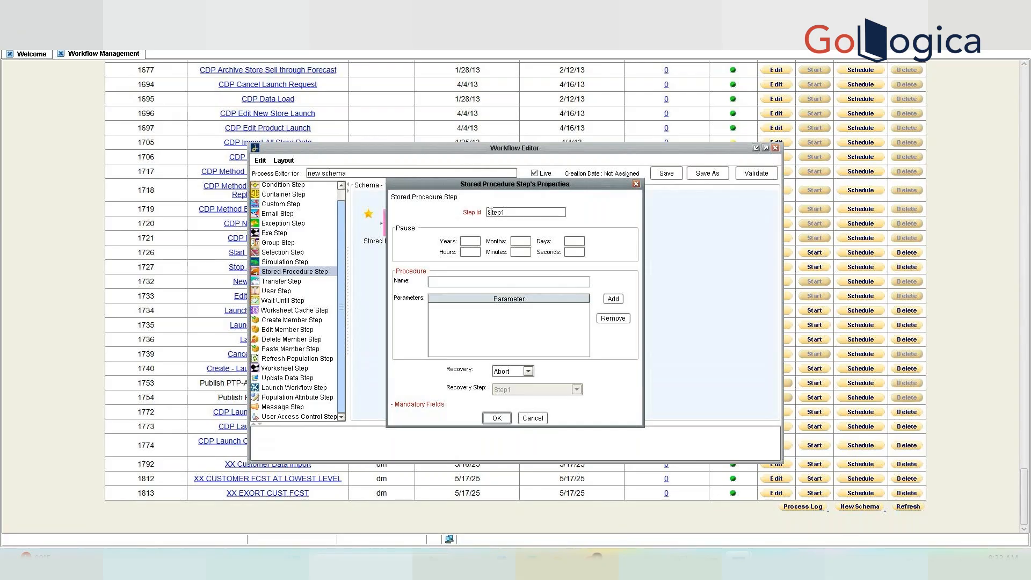
pyautogui.doubleClick(500, 213)
pyautogui.click(478, 284)
pyautogui.moveTo(440, 180); pyautogui.dragTo(546, 195)
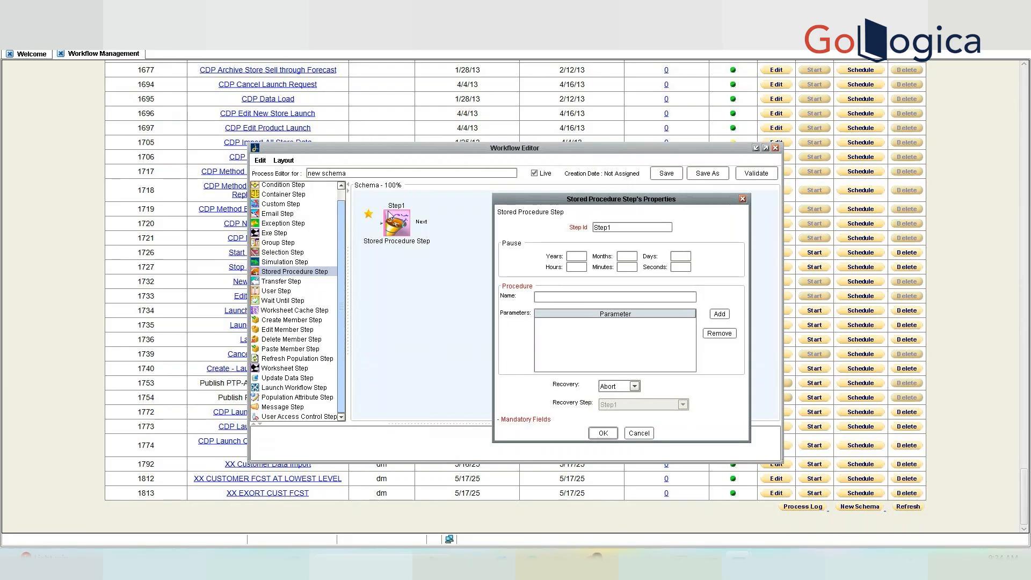
pyautogui.click(593, 227)
pyautogui.click(601, 434)
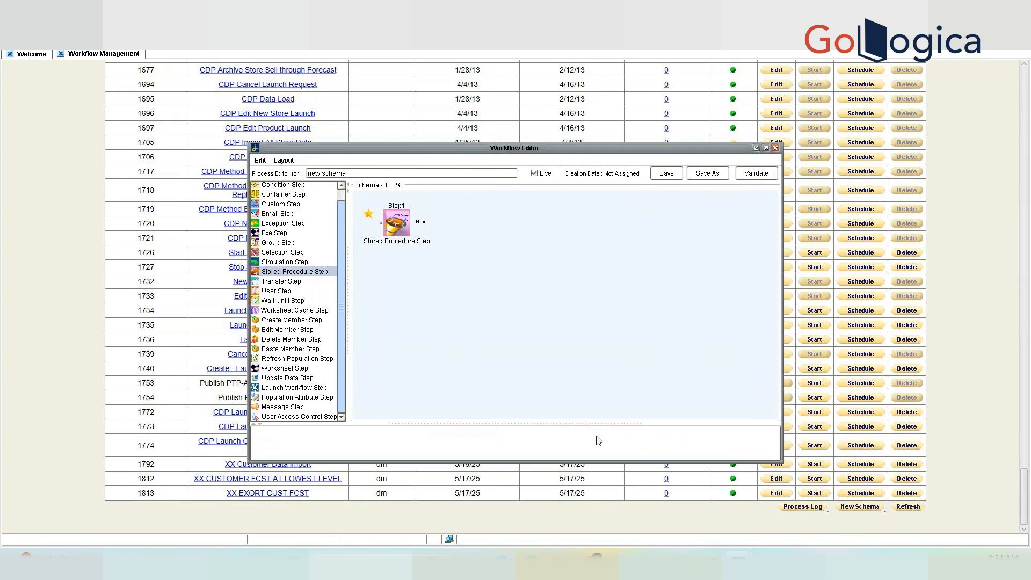
# Add a second stored procedure step, Step2, placed to the right of Step1.
pyautogui.doubleClick(295, 273)
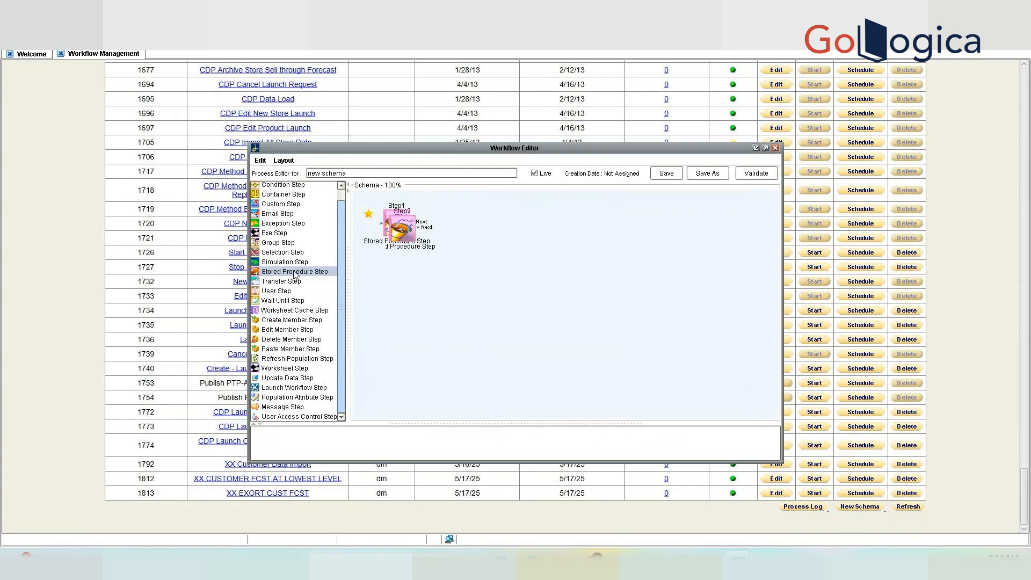
pyautogui.click(499, 424)
pyautogui.moveTo(411, 245); pyautogui.dragTo(547, 282)
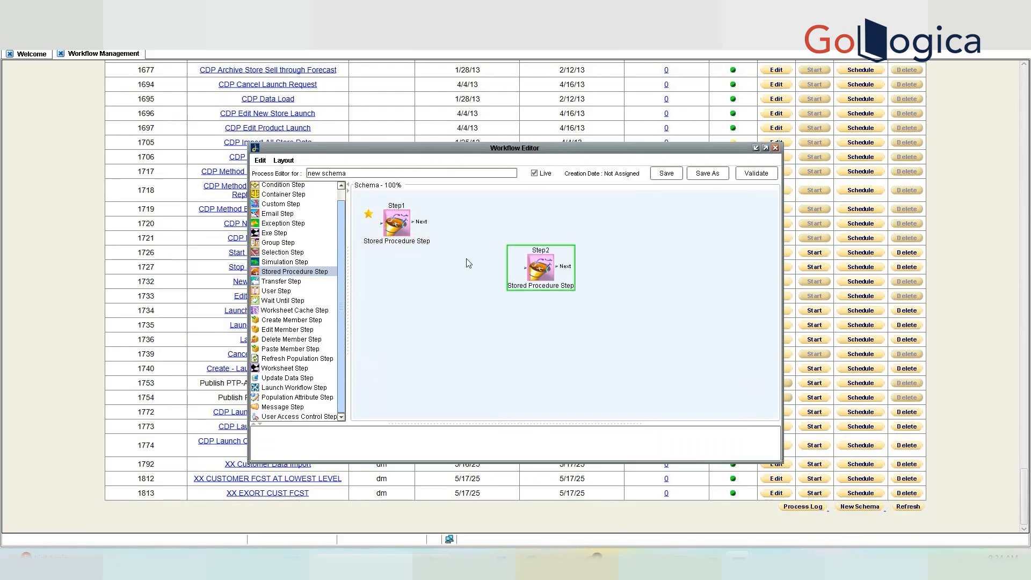
pyautogui.click(467, 316)
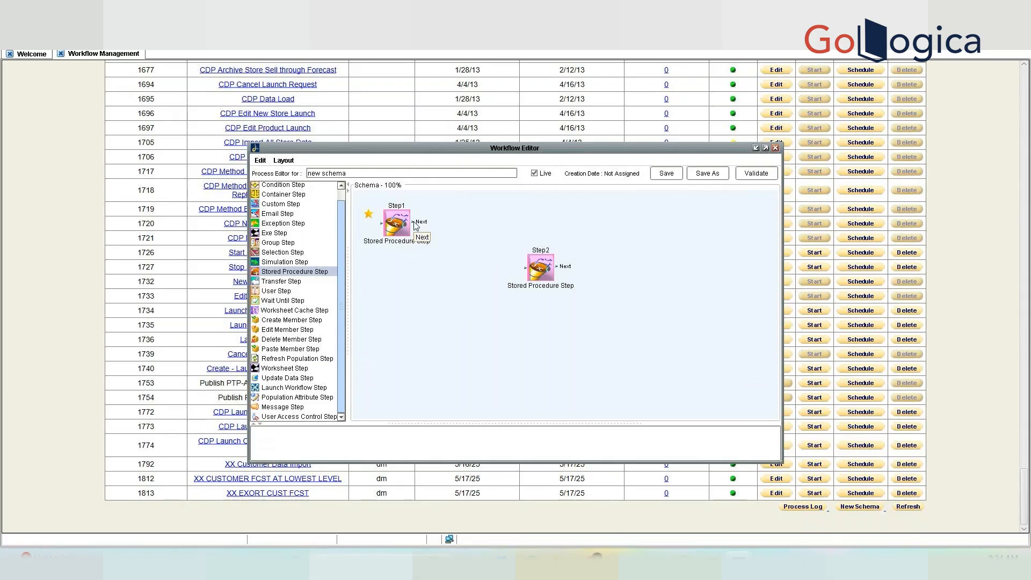
# Link Step1's Next output to Step2.
pyautogui.moveTo(416, 223); pyautogui.dragTo(506, 262)
pyautogui.click(393, 225)
pyautogui.click(540, 277)
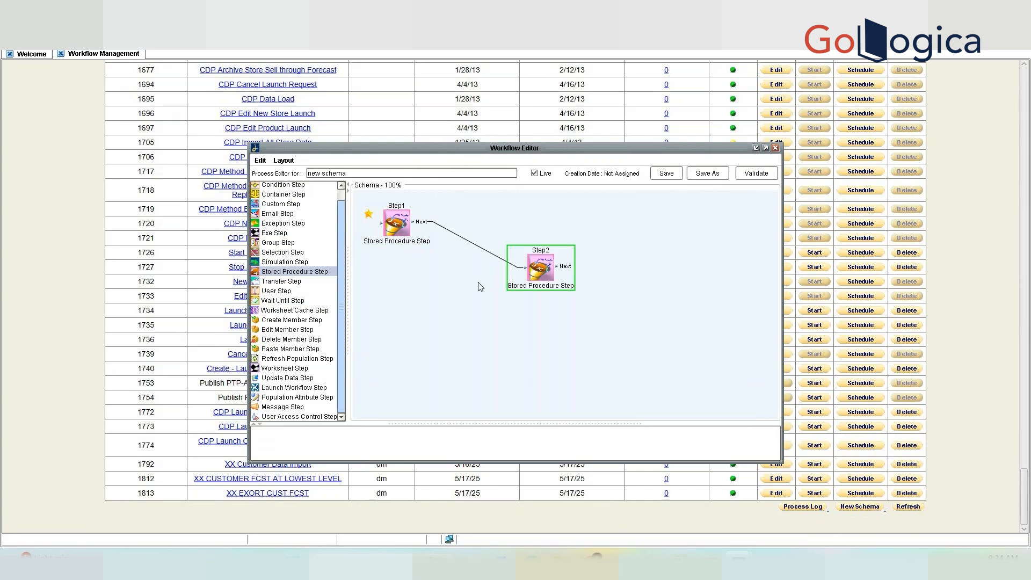
pyautogui.click(398, 234)
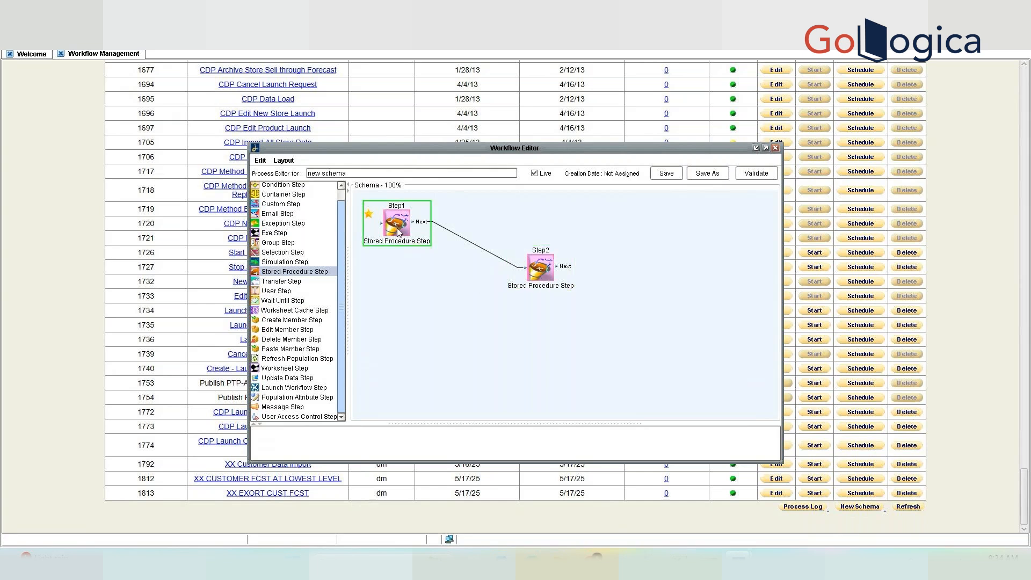
pyautogui.click(535, 277)
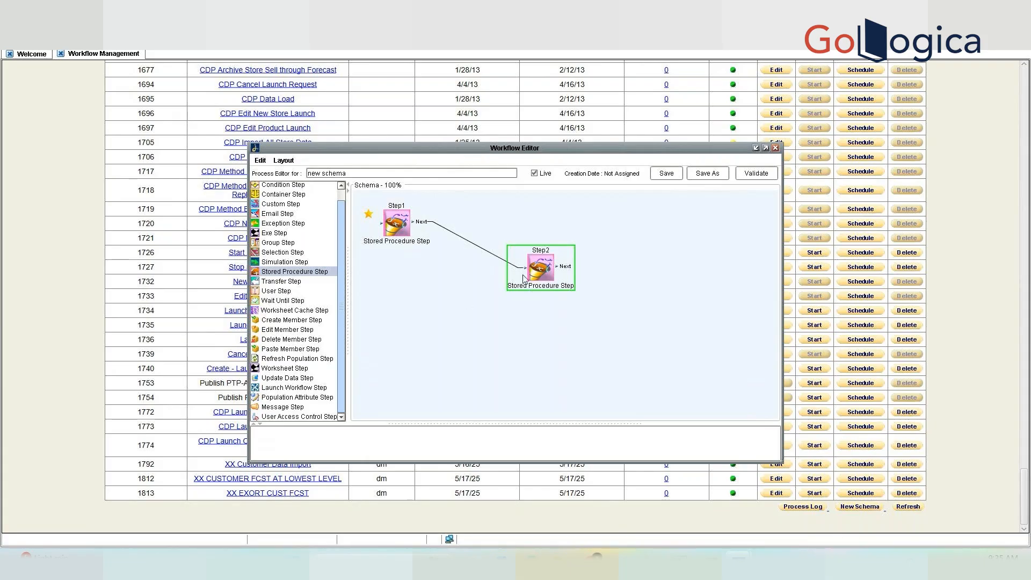
# Set Step2 as the start step and delete Step1 with its connector.
pyautogui.rightClick(540, 262)
pyautogui.click(559, 266)
pyautogui.click(395, 222)
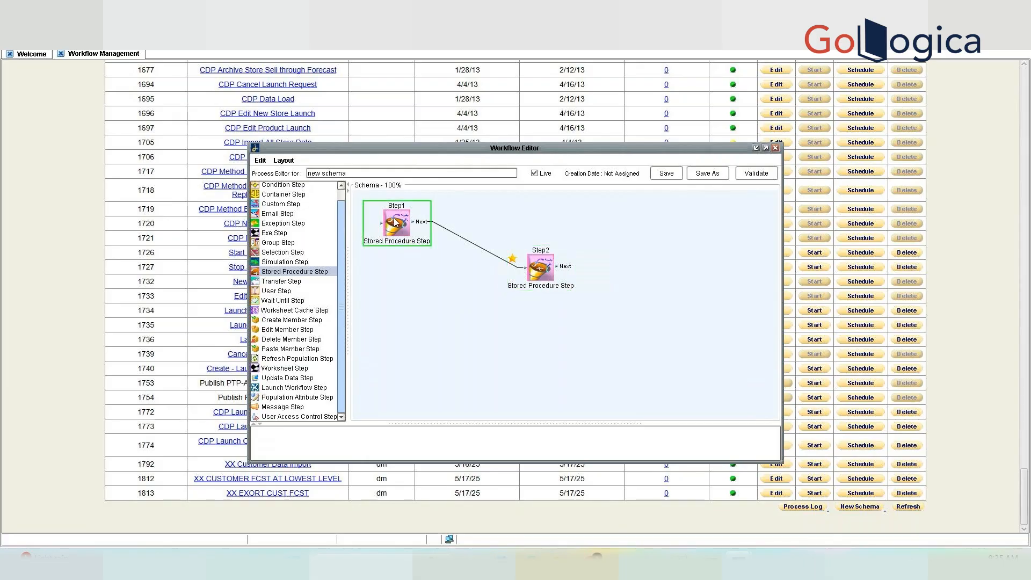
pyautogui.press('Delete')
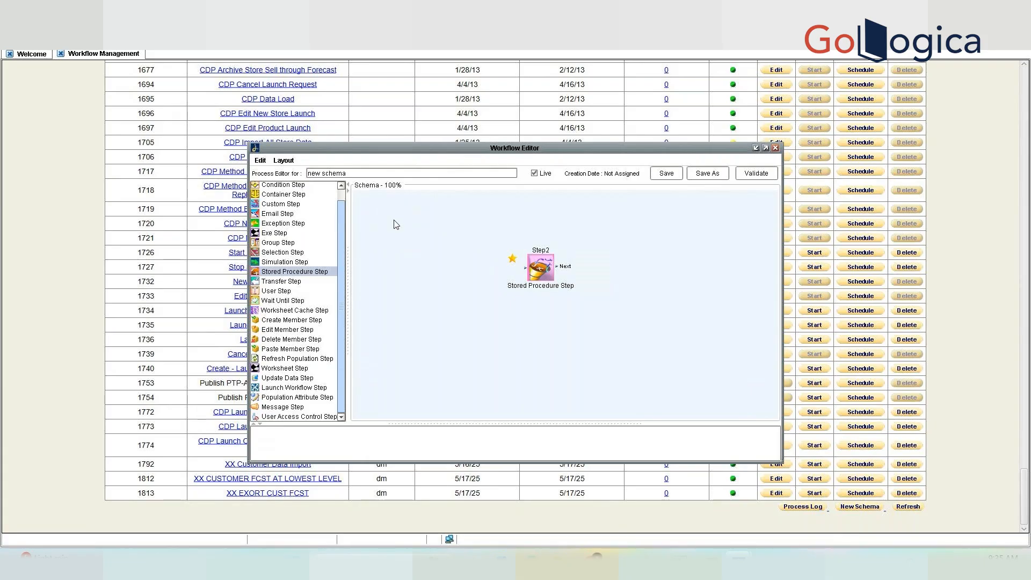
# Add stored procedure Step3, connect Step2's Next output to it, and arrange both steps.
pyautogui.moveTo(317, 277); pyautogui.dragTo(414, 265)
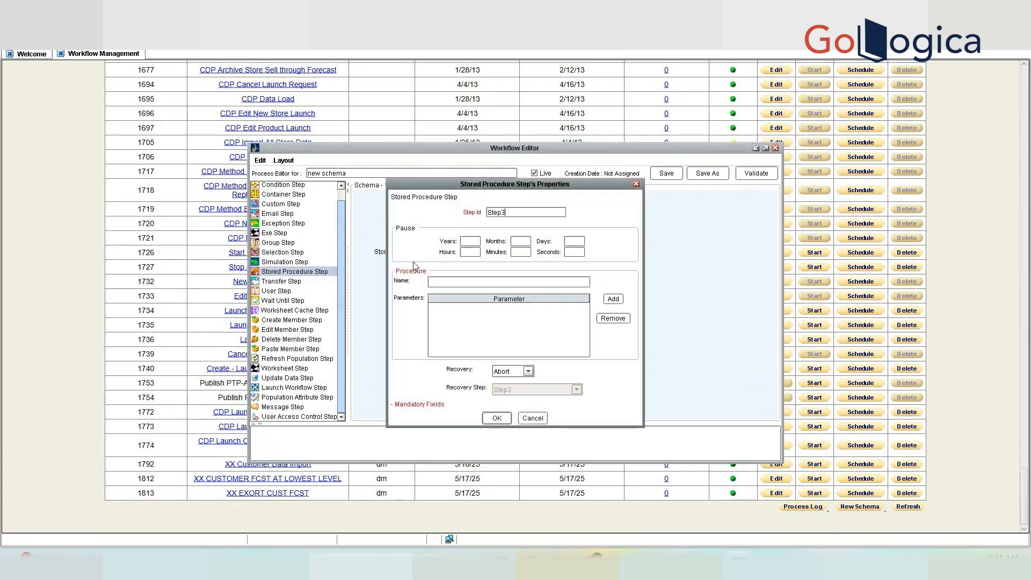
pyautogui.moveTo(452, 185); pyautogui.dragTo(693, 331)
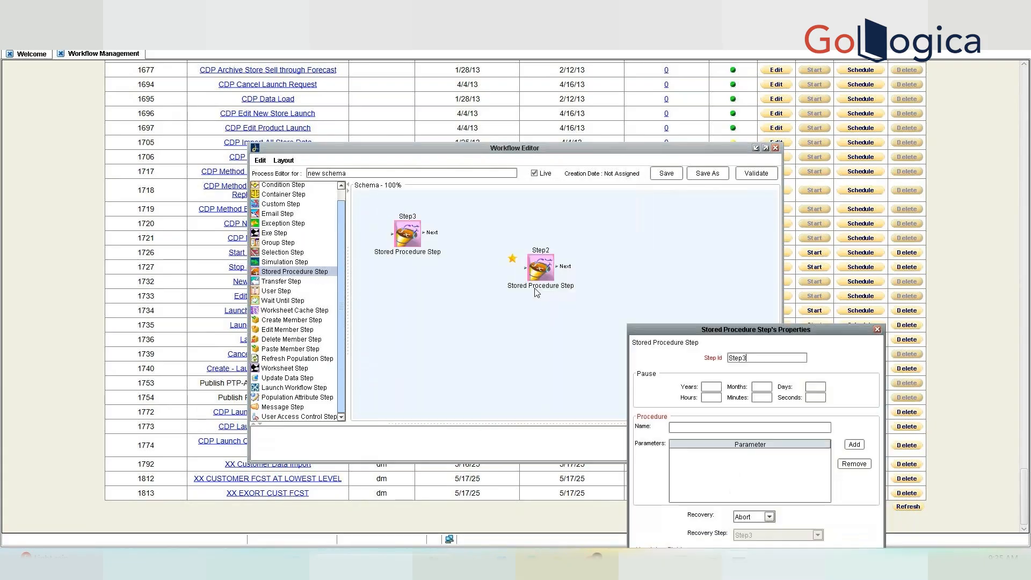
pyautogui.moveTo(802, 329); pyautogui.dragTo(816, 234)
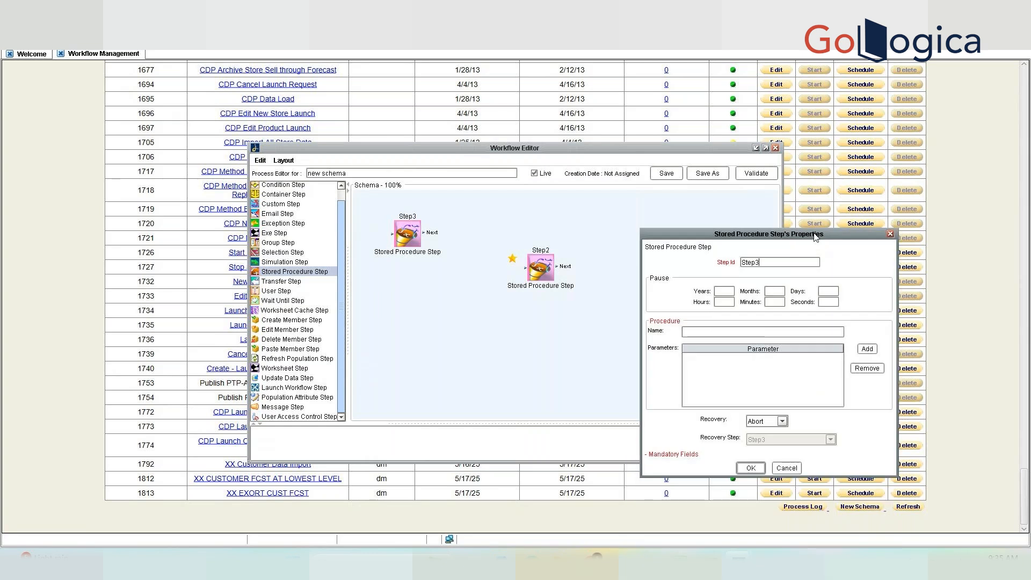
pyautogui.click(753, 471)
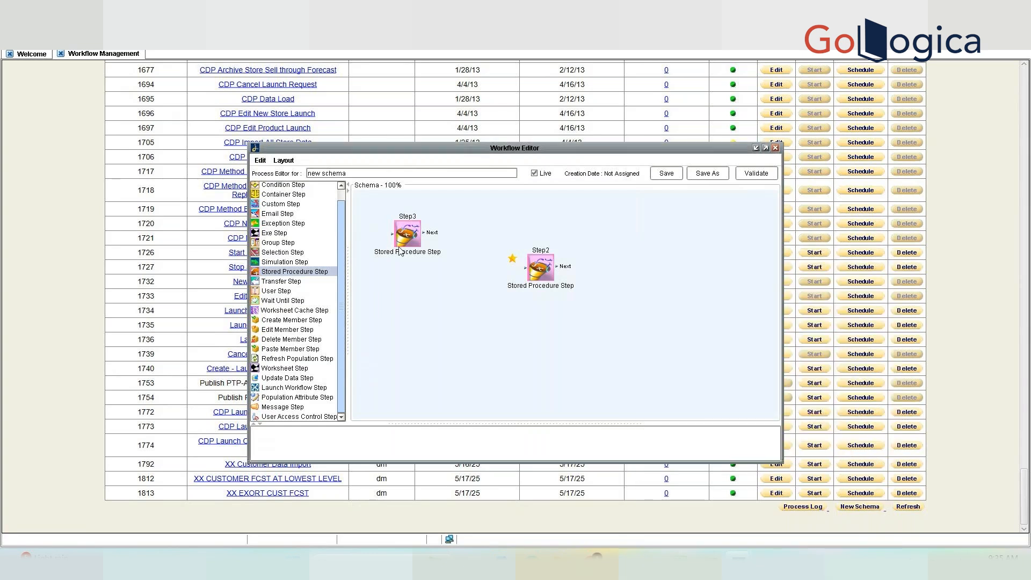
pyautogui.moveTo(414, 233); pyautogui.dragTo(639, 315)
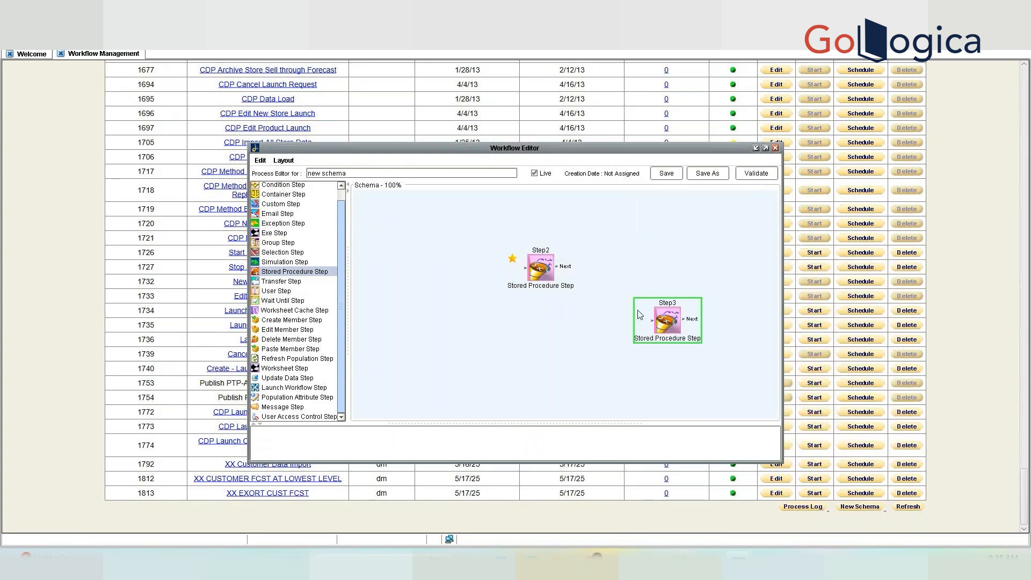
pyautogui.moveTo(560, 267); pyautogui.dragTo(650, 319)
pyautogui.moveTo(547, 275); pyautogui.dragTo(407, 242)
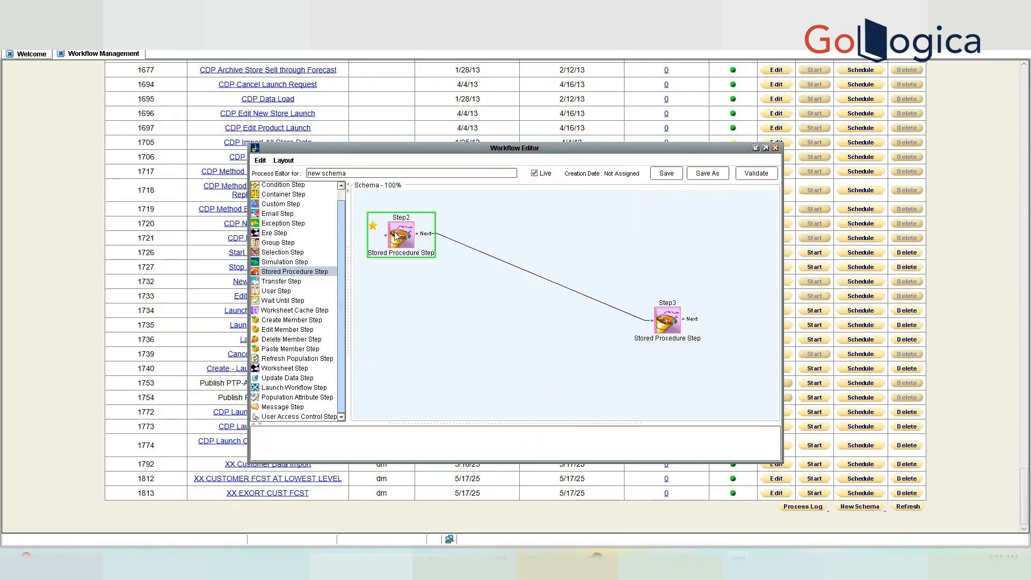
pyautogui.moveTo(666, 320); pyautogui.dragTo(492, 297)
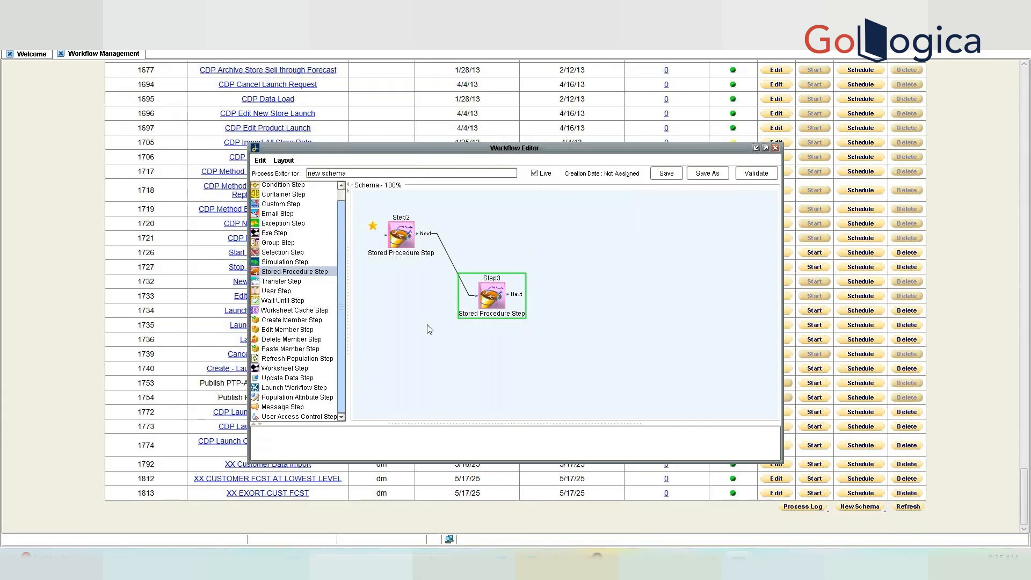
# Rename step ids Step2 to start and Step3 to end.
pyautogui.click(404, 230)
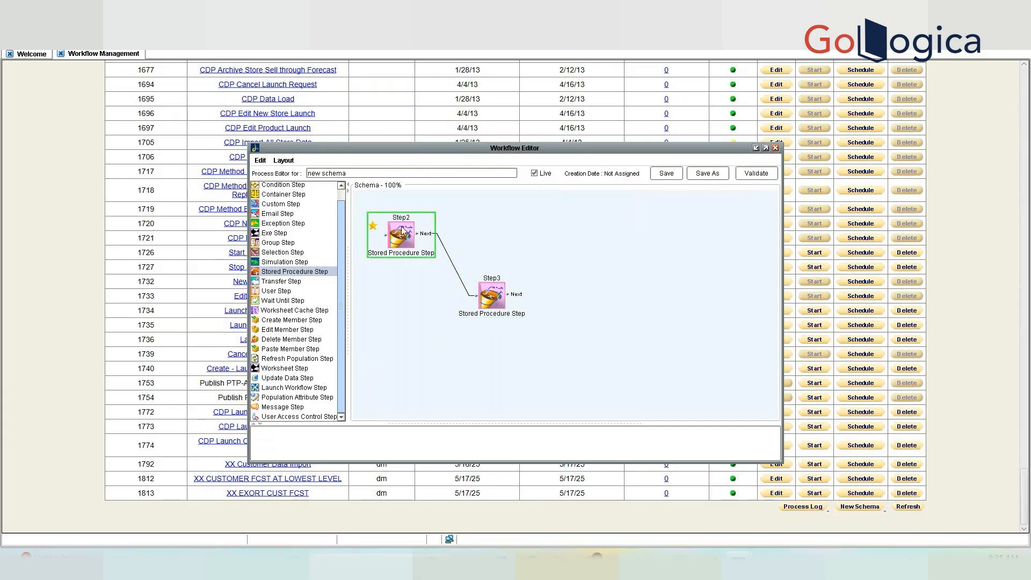
pyautogui.doubleClick(404, 230)
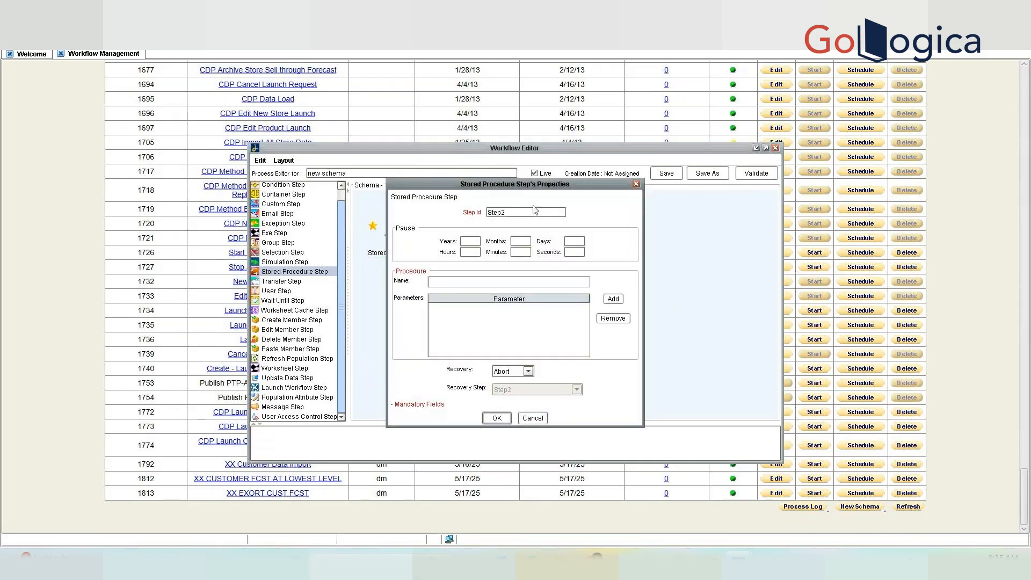
pyautogui.doubleClick(534, 210)
pyautogui.press('BackSpace')
pyautogui.write('start')
pyautogui.click(497, 418)
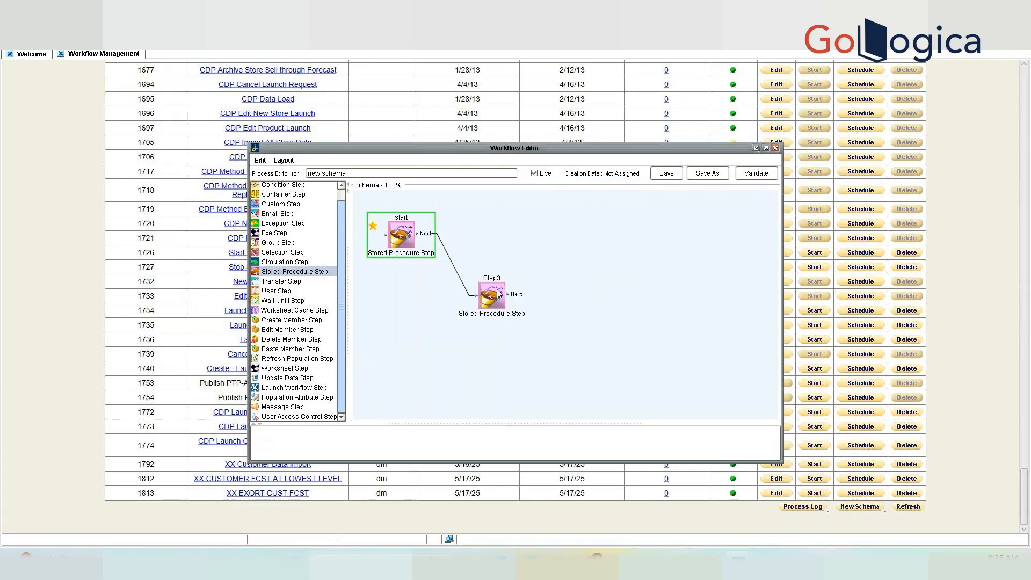
pyautogui.doubleClick(497, 289)
pyautogui.press('BackSpace')
pyautogui.press('BackSpace')
pyautogui.press('BackSpace')
pyautogui.press('BackSpace')
pyautogui.press('BackSpace')
pyautogui.write('end')
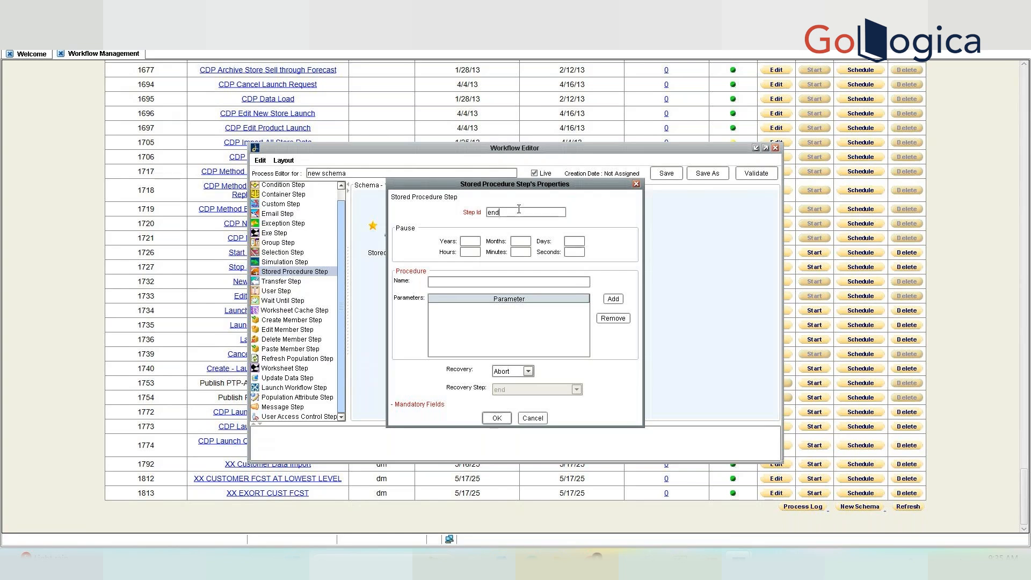
pyautogui.click(497, 418)
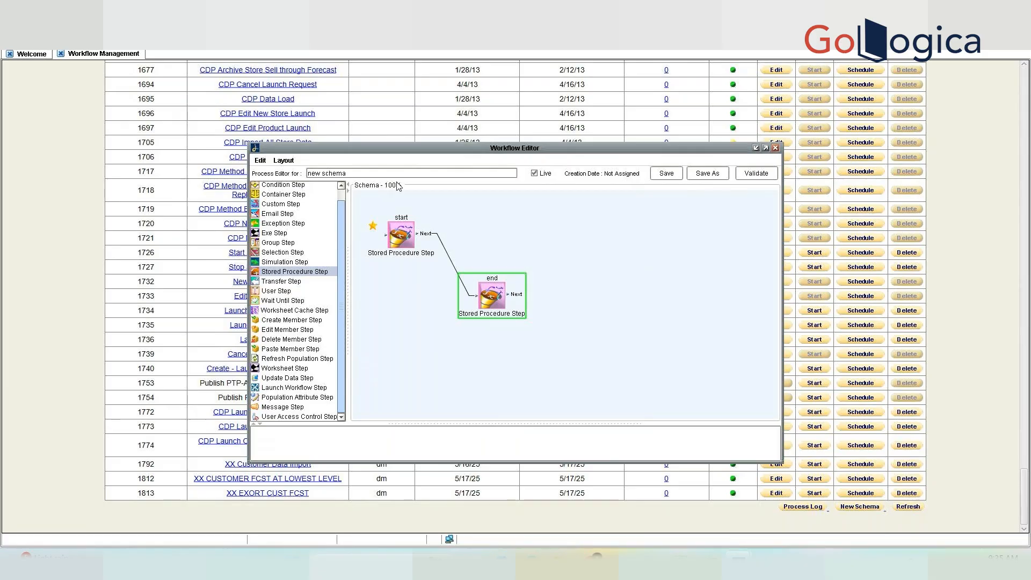
# Replace the schema name 'new schema' with Demo Workflow.
pyautogui.doubleClick(374, 171)
pyautogui.hotkey('ctrl', 'a')
pyautogui.press('BackSpace')
pyautogui.write('D')
pyautogui.write('emo')
pyautogui.write(' We')
pyautogui.write('rkflow')
# Validate the workflow and inspect the start and end step properties without changes.
pyautogui.click(762, 176)
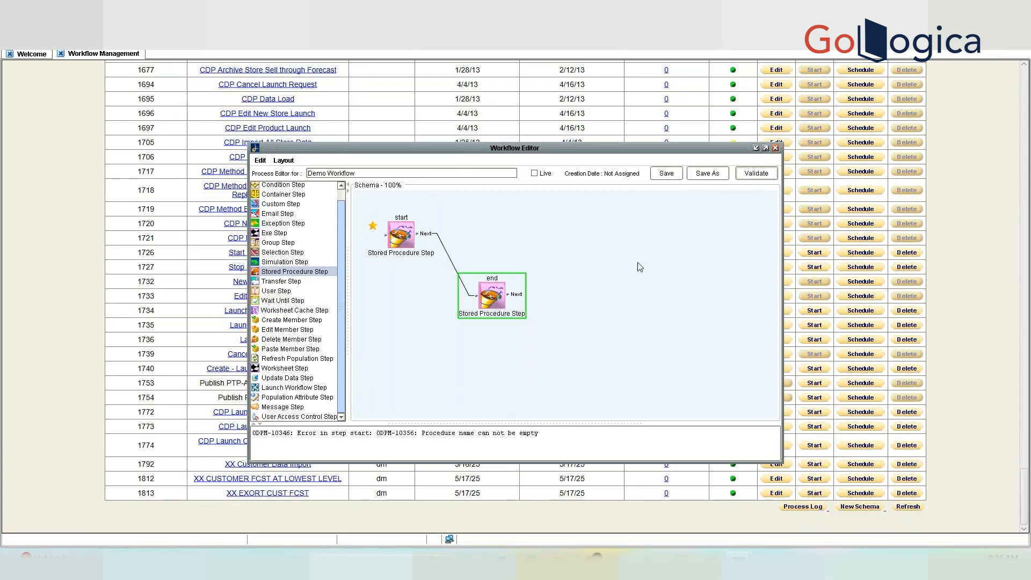
pyautogui.doubleClick(410, 225)
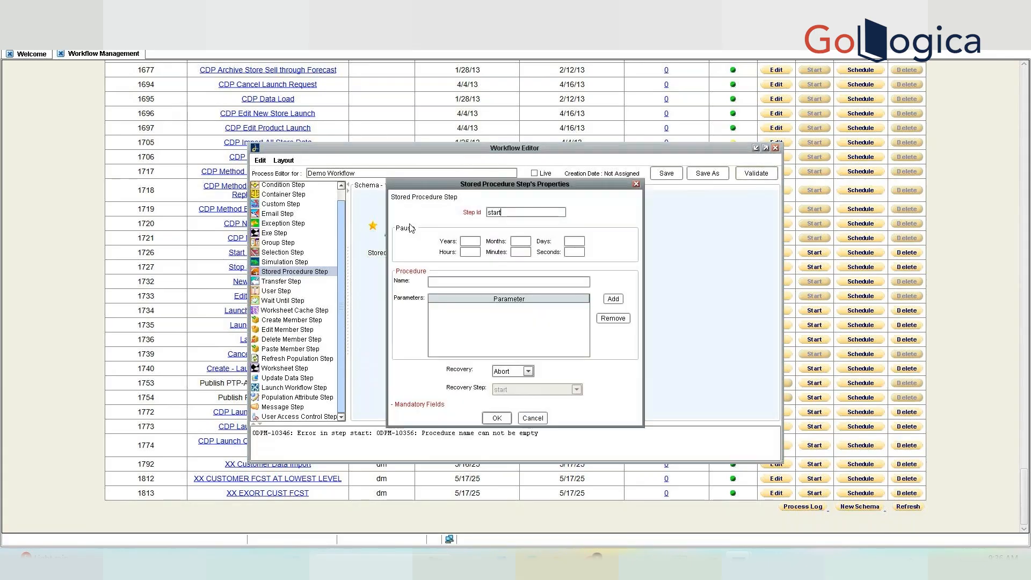
pyautogui.click(451, 282)
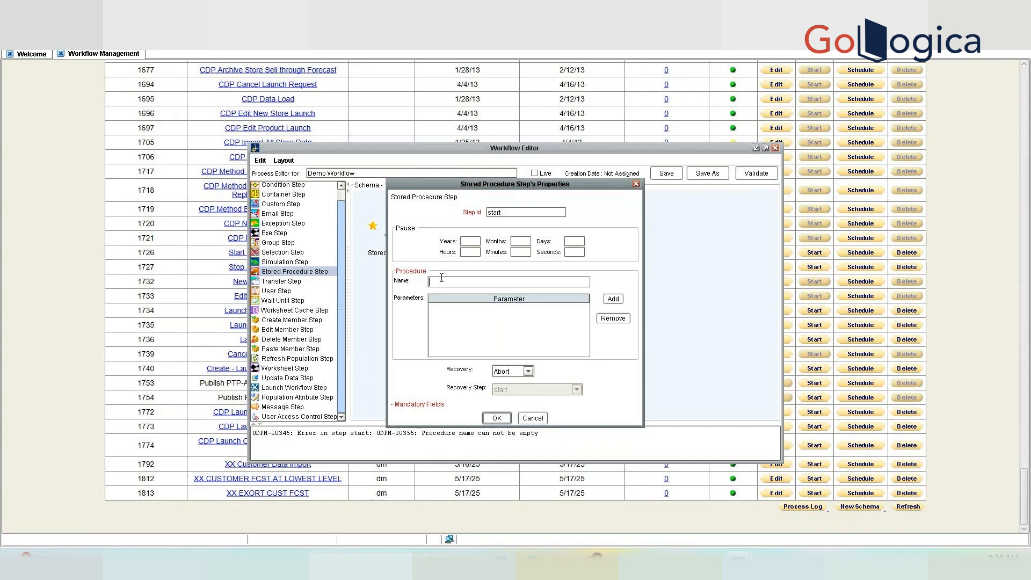
pyautogui.click(533, 417)
pyautogui.click(499, 290)
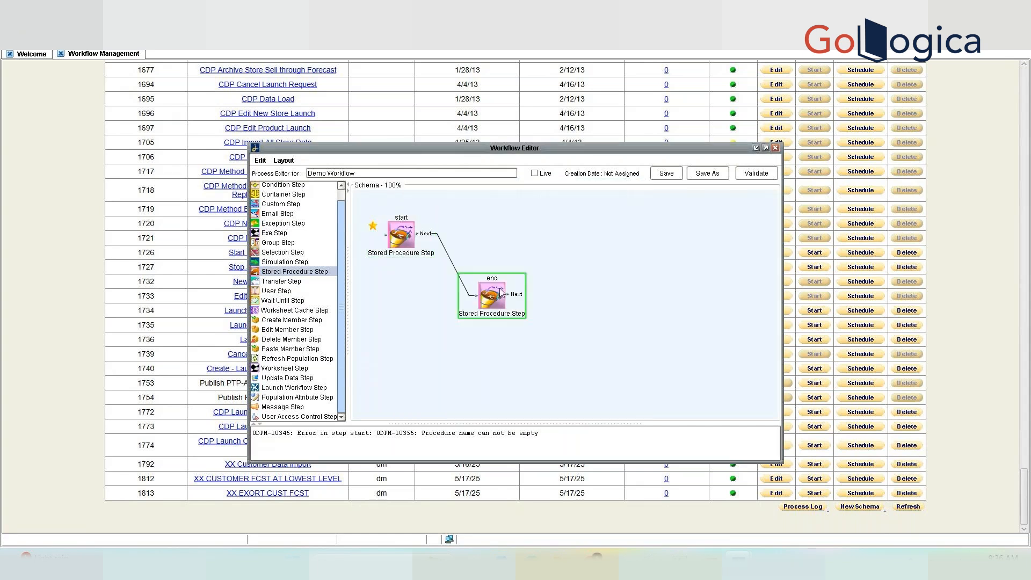
pyautogui.doubleClick(499, 288)
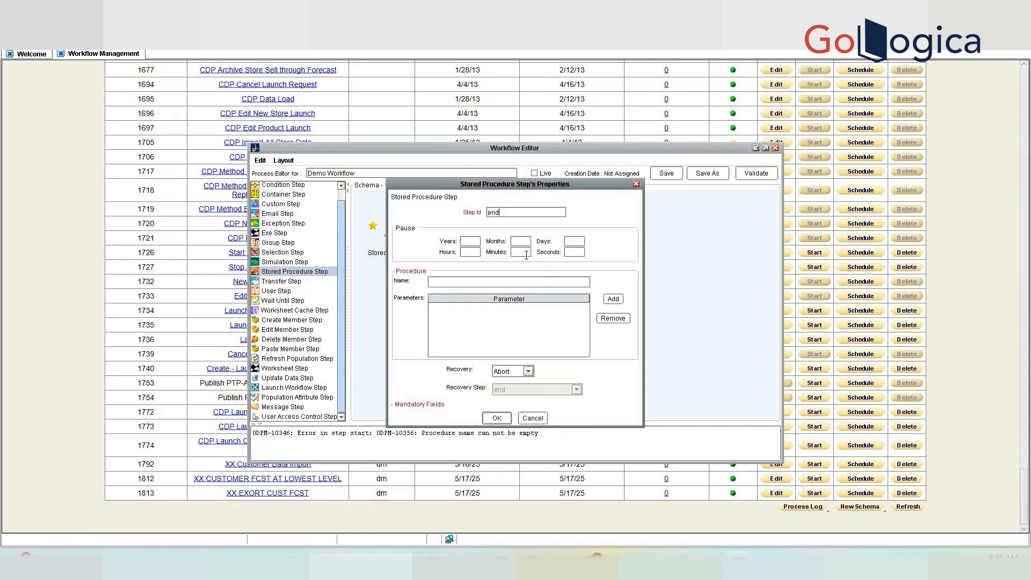
pyautogui.click(636, 184)
# Set the start step's procedure to ep_load_items and the end step's to ep_load_locations.
pyautogui.doubleClick(400, 241)
pyautogui.click(442, 283)
pyautogui.write('ep_load_items')
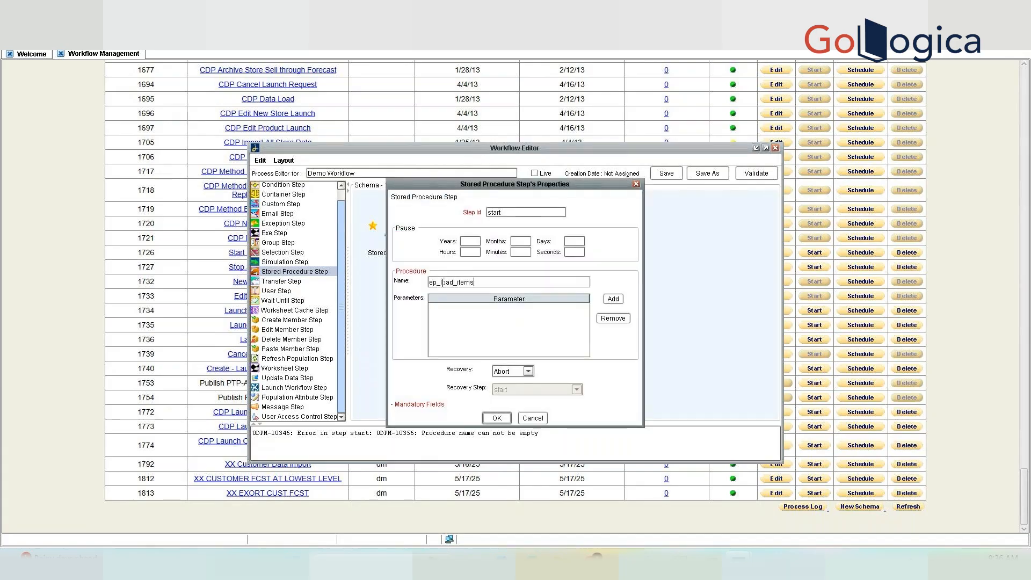
pyautogui.click(496, 418)
pyautogui.doubleClick(490, 297)
pyautogui.click(488, 281)
pyautogui.write('ep_lao')
pyautogui.press('BackSpace')
pyautogui.press('BackSpace')
pyautogui.write('oad_locations')
pyautogui.click(497, 418)
# Validate and save Demo Workflow, review the start step's ep_load_items procedure, and close the editor.
pyautogui.click(765, 175)
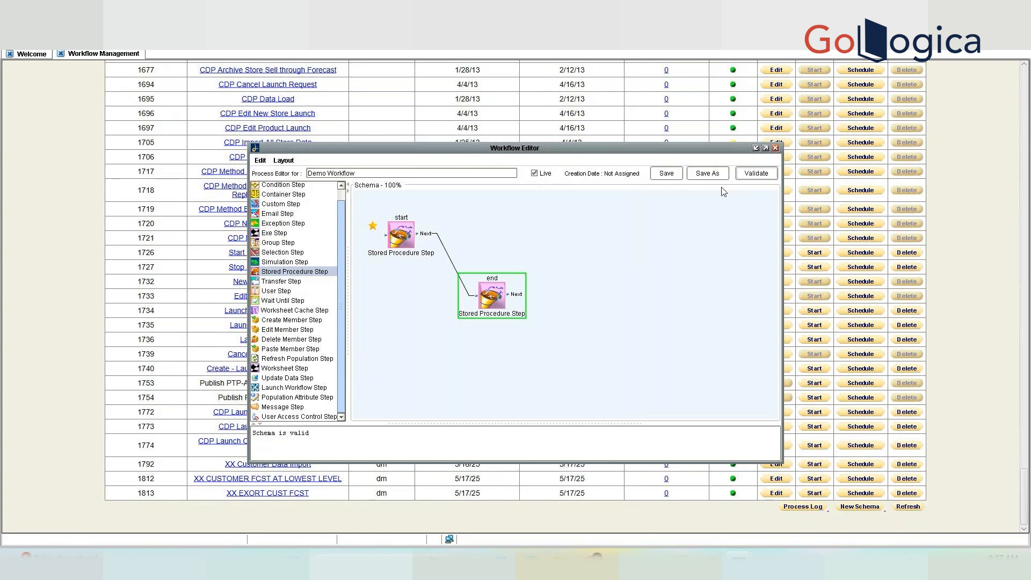
pyautogui.click(670, 175)
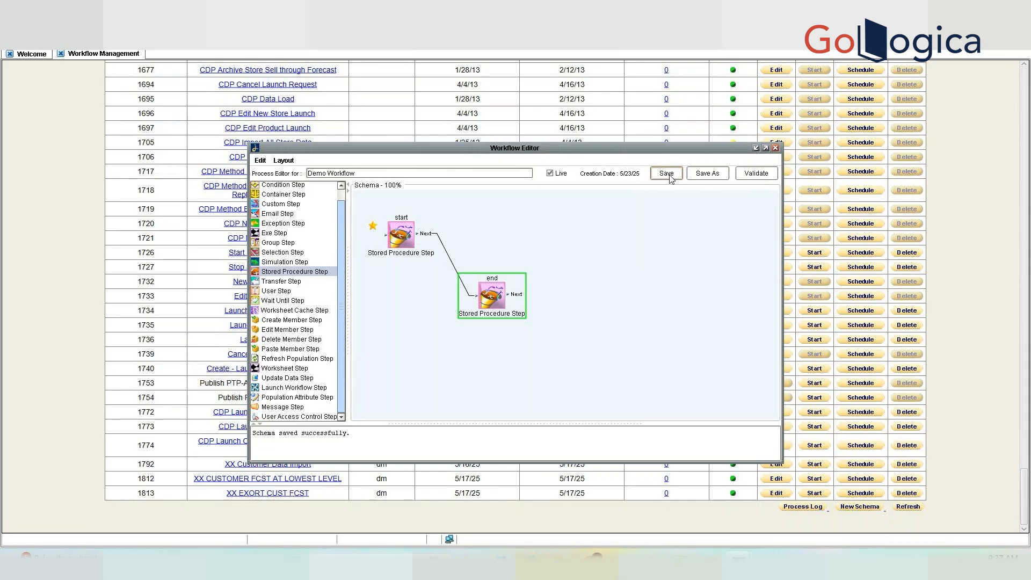
pyautogui.click(406, 229)
pyautogui.doubleClick(406, 229)
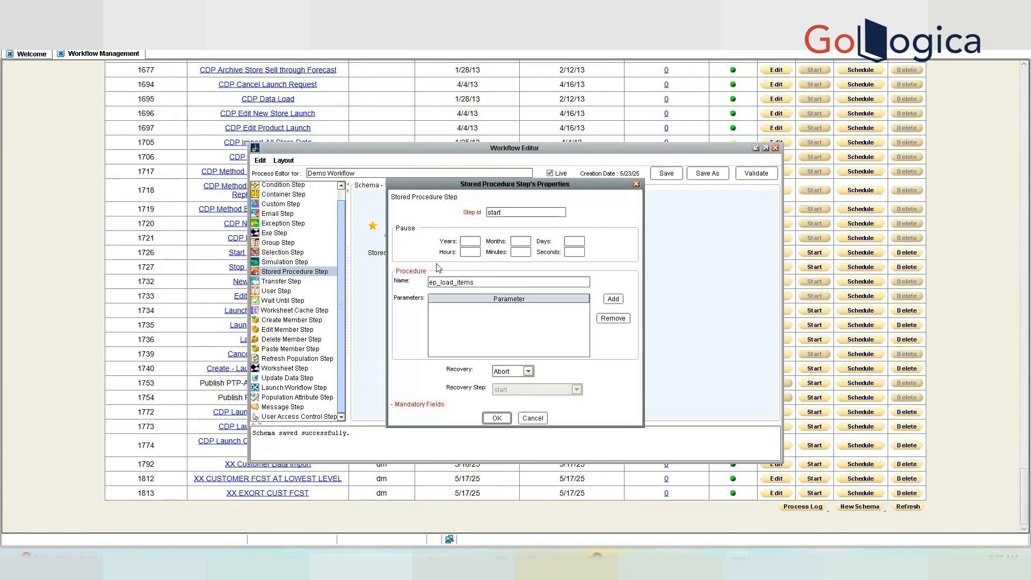
pyautogui.doubleClick(455, 281)
pyautogui.click(532, 420)
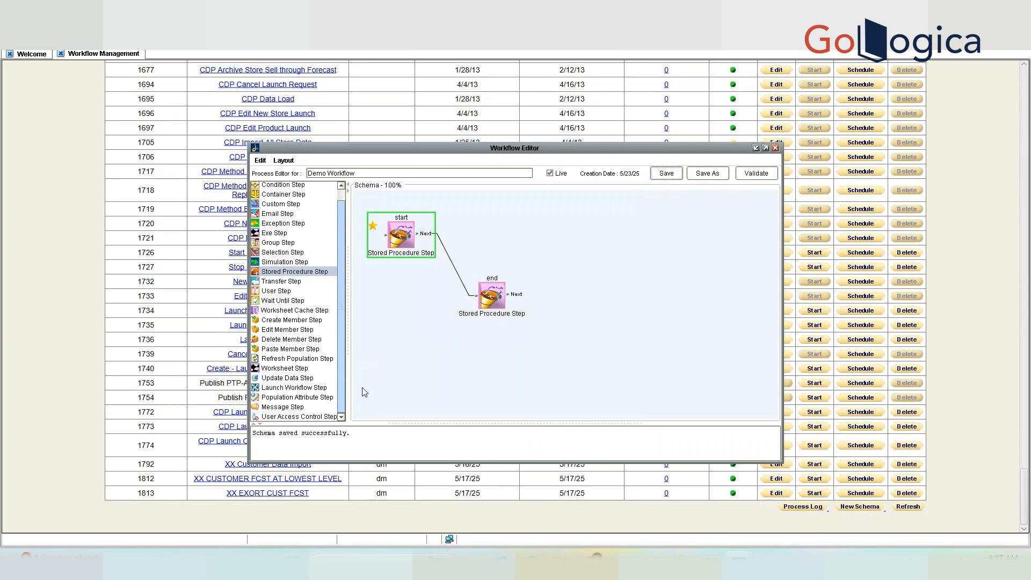
pyautogui.click(776, 148)
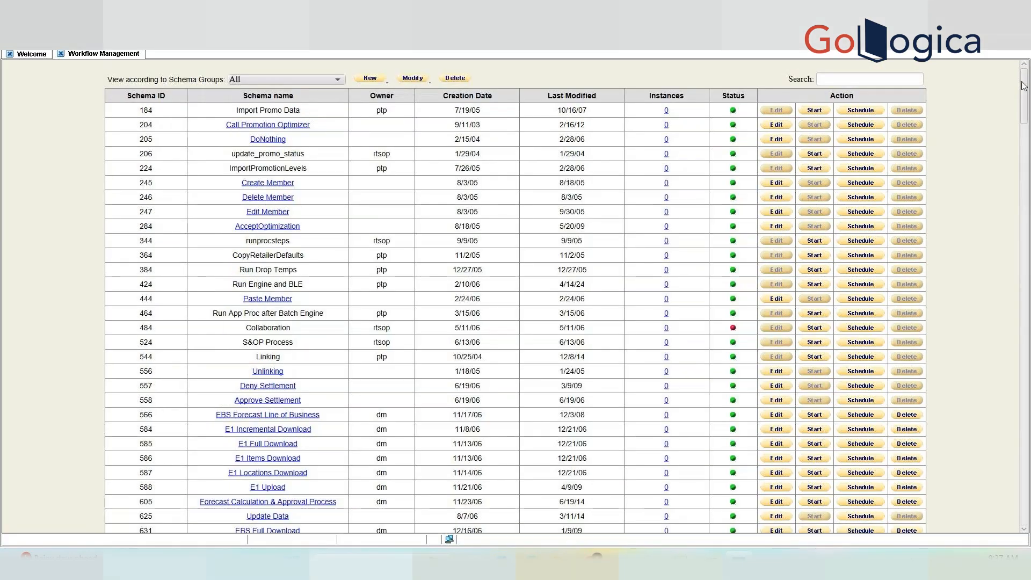
# Turn Live off for Demo Workflow, save it, and reload the workflow list.
pyautogui.moveTo(1023, 86); pyautogui.dragTo(1019, 505)
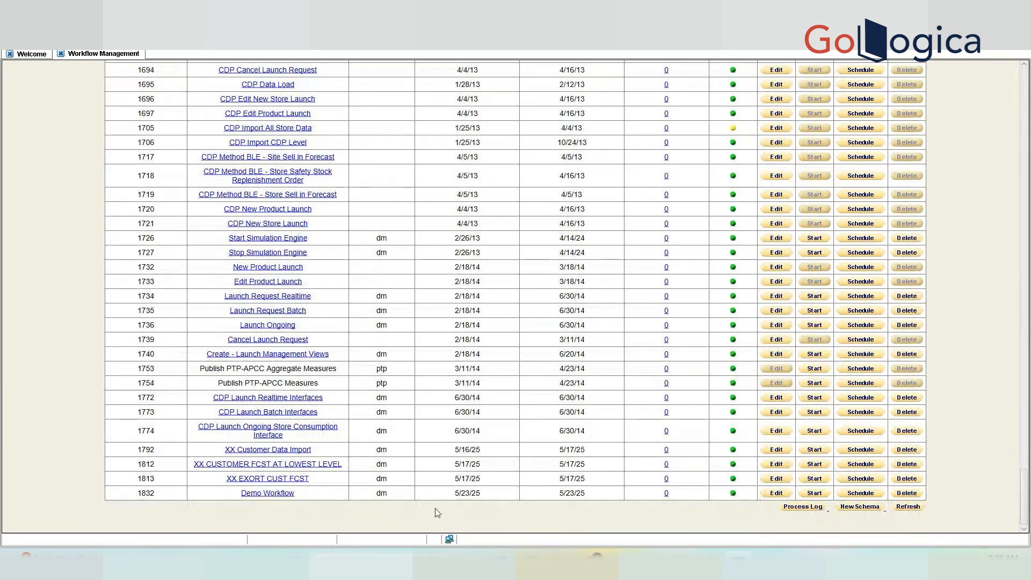
pyautogui.click(777, 493)
pyautogui.click(567, 174)
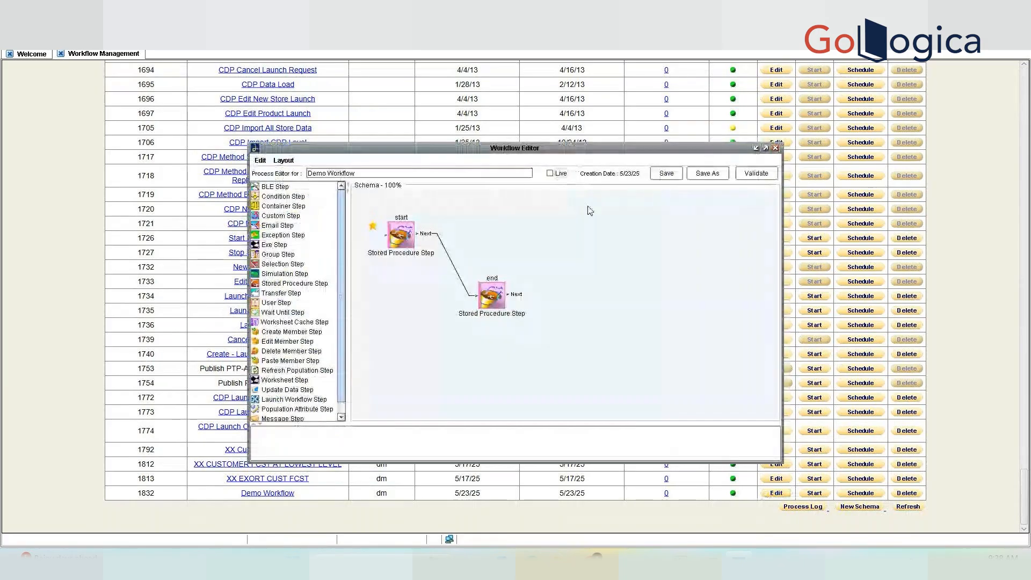
pyautogui.click(666, 174)
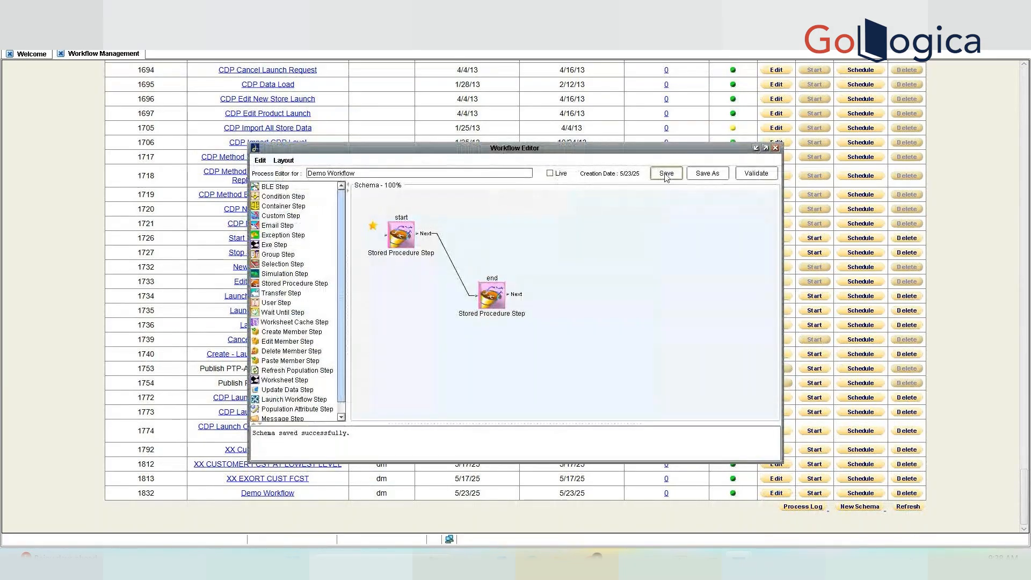
pyautogui.click(775, 148)
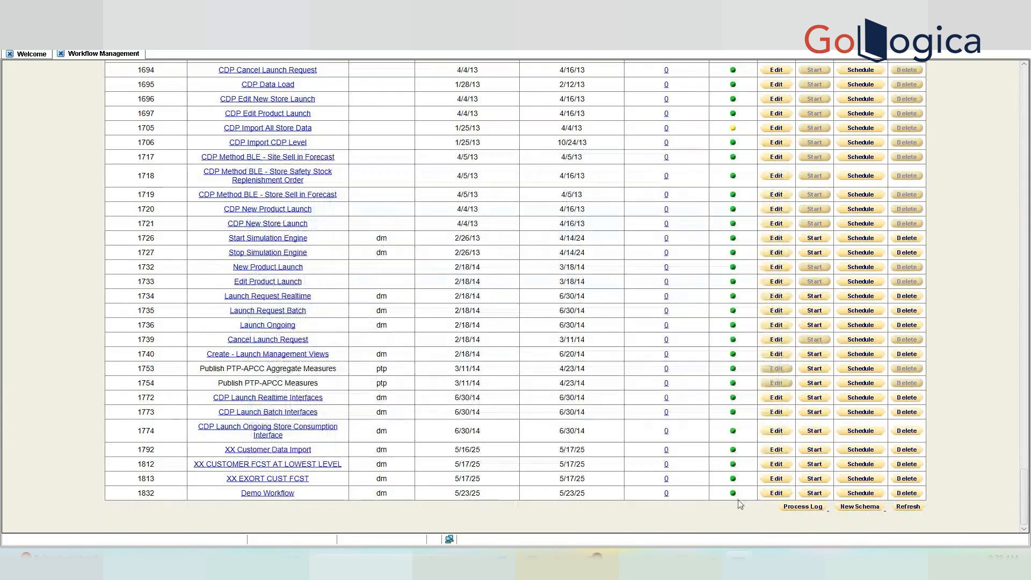
pyautogui.click(881, 508)
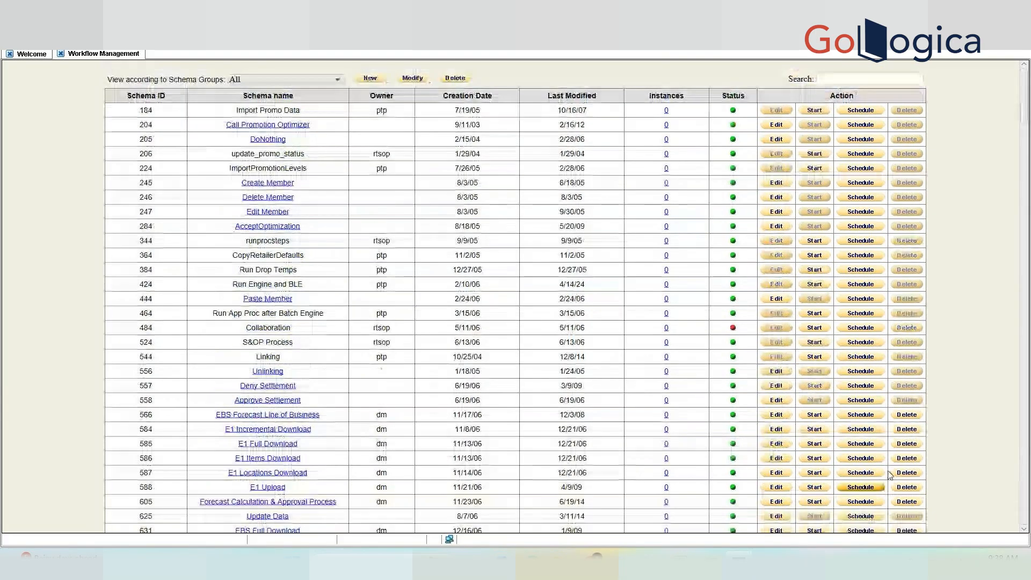
# Reopen Demo Workflow, switch Live back on, and save it.
pyautogui.moveTo(1024, 101); pyautogui.dragTo(731, 502)
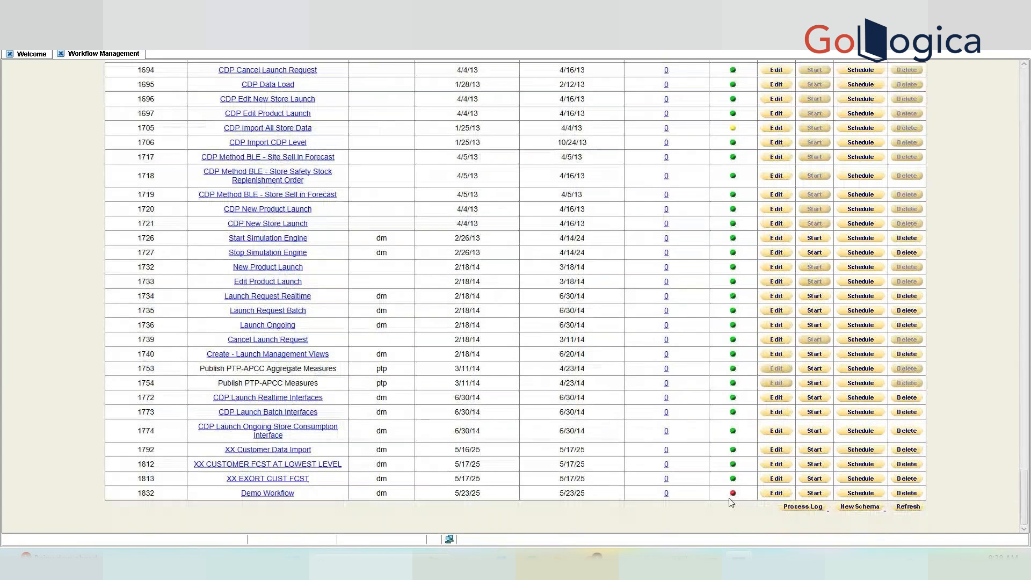
pyautogui.moveTo(735, 498)
pyautogui.click(776, 493)
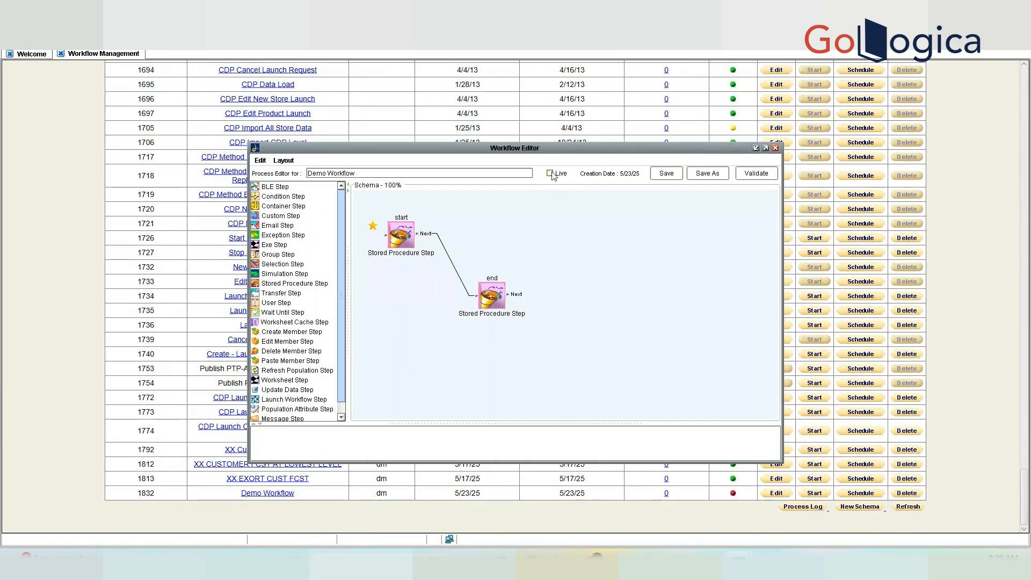
pyautogui.click(776, 148)
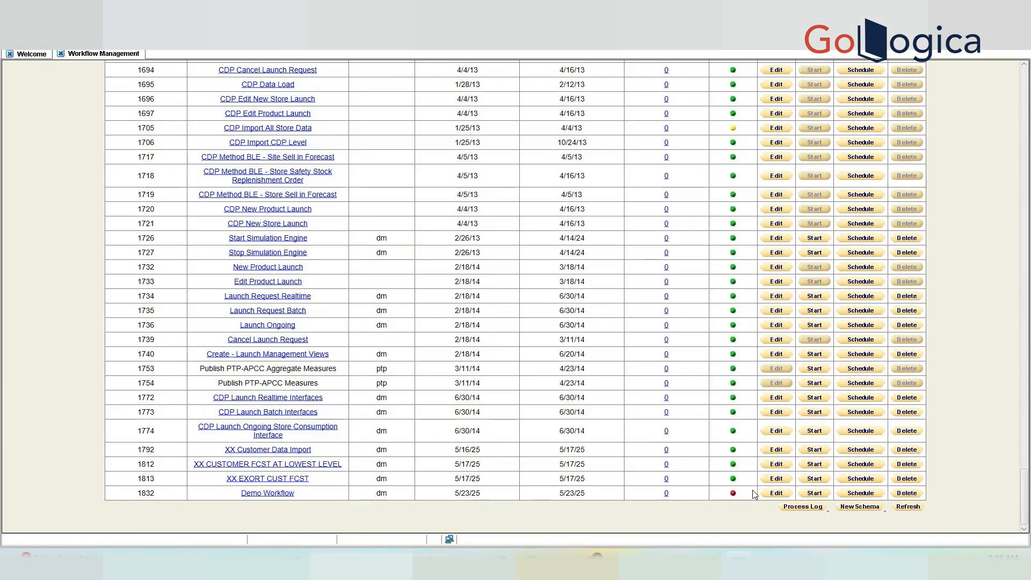
pyautogui.click(776, 492)
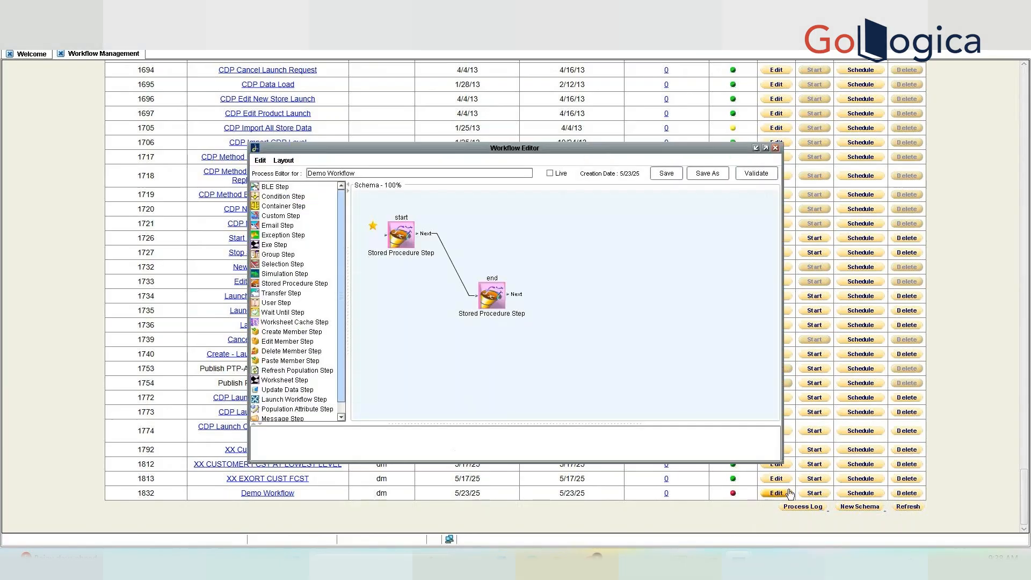
pyautogui.click(551, 173)
pyautogui.click(667, 173)
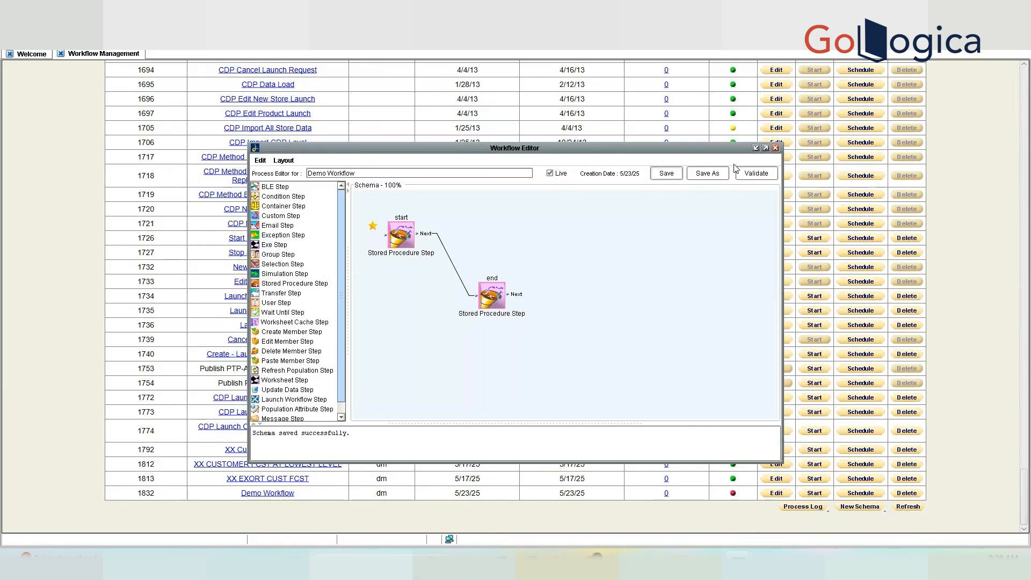
pyautogui.click(776, 148)
# Restore the Workflow Management window and refresh the list to show Demo Workflow as ID 1832.
pyautogui.click(747, 558)
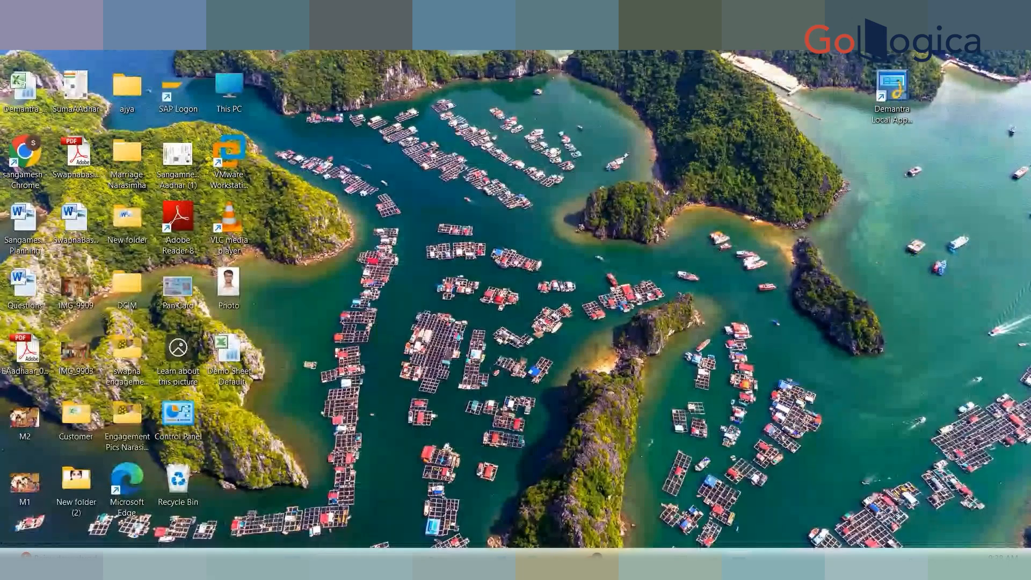
pyautogui.click(1028, 570)
pyautogui.click(907, 513)
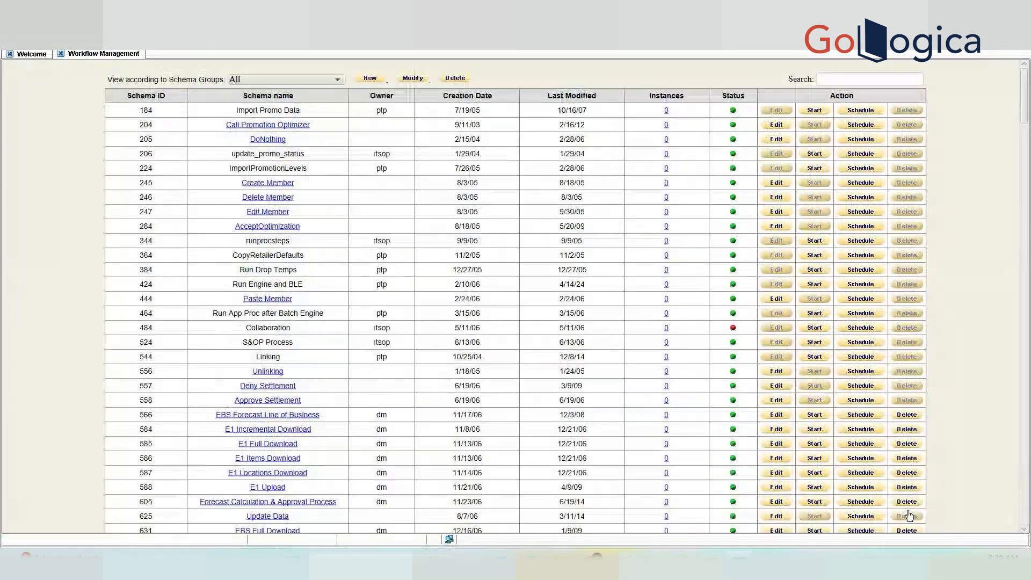
pyautogui.moveTo(1024, 107); pyautogui.dragTo(1026, 518)
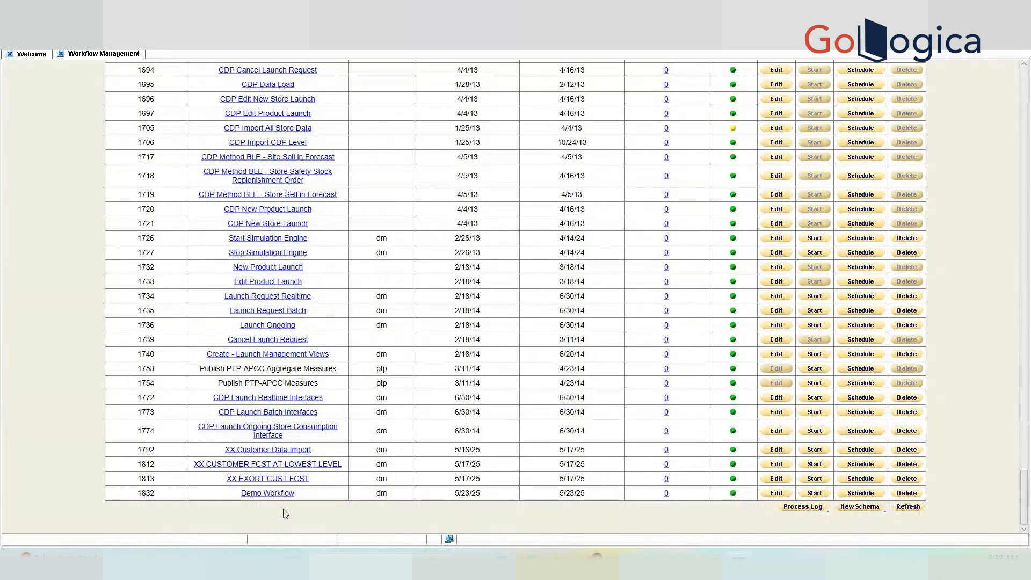
# Save Demo Workflow as a copy named 'Demo Workflow 1' and validate it.
pyautogui.click(265, 497)
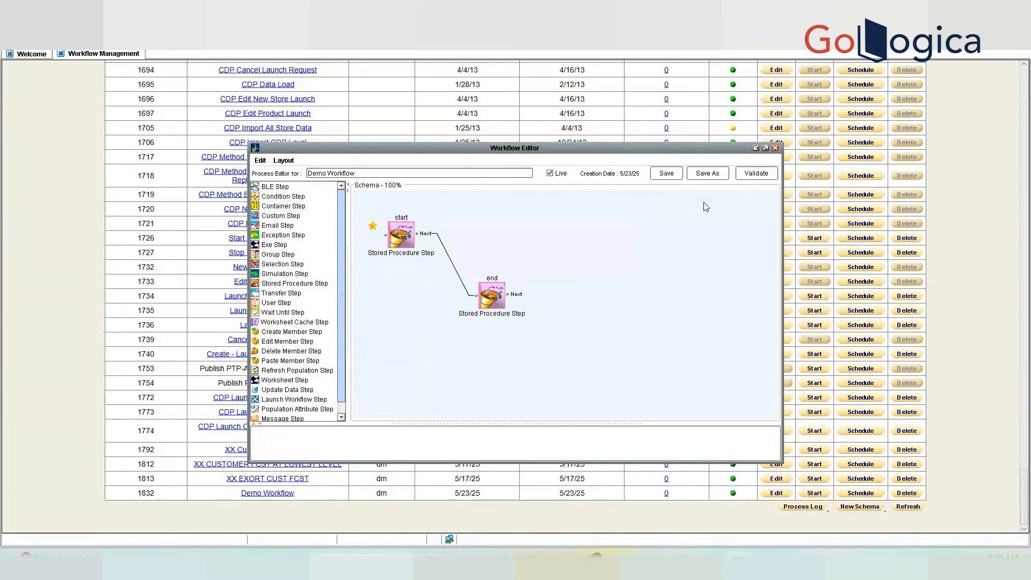
pyautogui.click(708, 173)
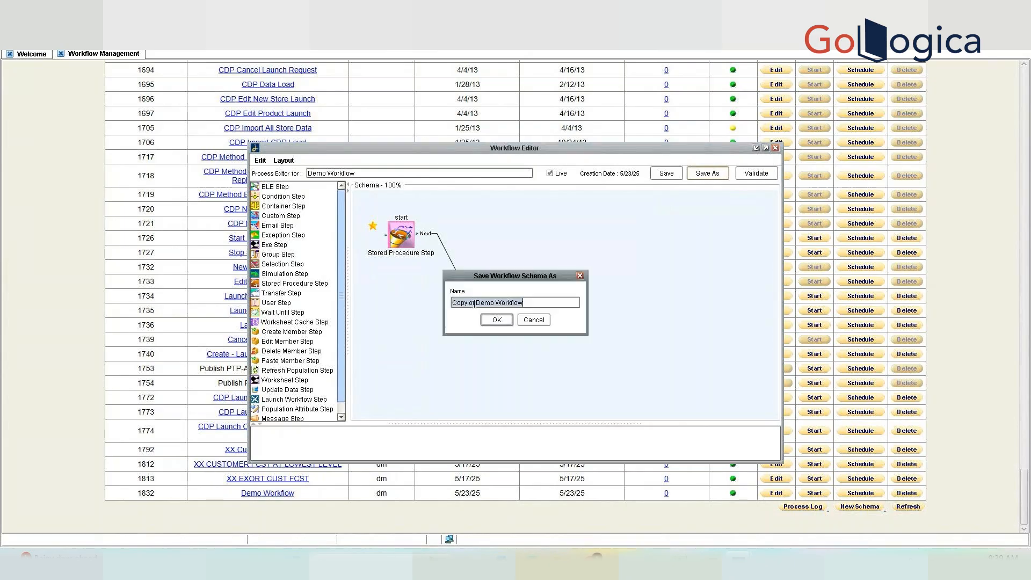
pyautogui.click(473, 304)
pyautogui.press('BackSpace')
pyautogui.press('BackSpace')
pyautogui.press('BackSpace')
pyautogui.press('BackSpace')
pyautogui.press('BackSpace')
pyautogui.press('BackSpace')
pyautogui.press('BackSpace')
pyautogui.click(502, 320)
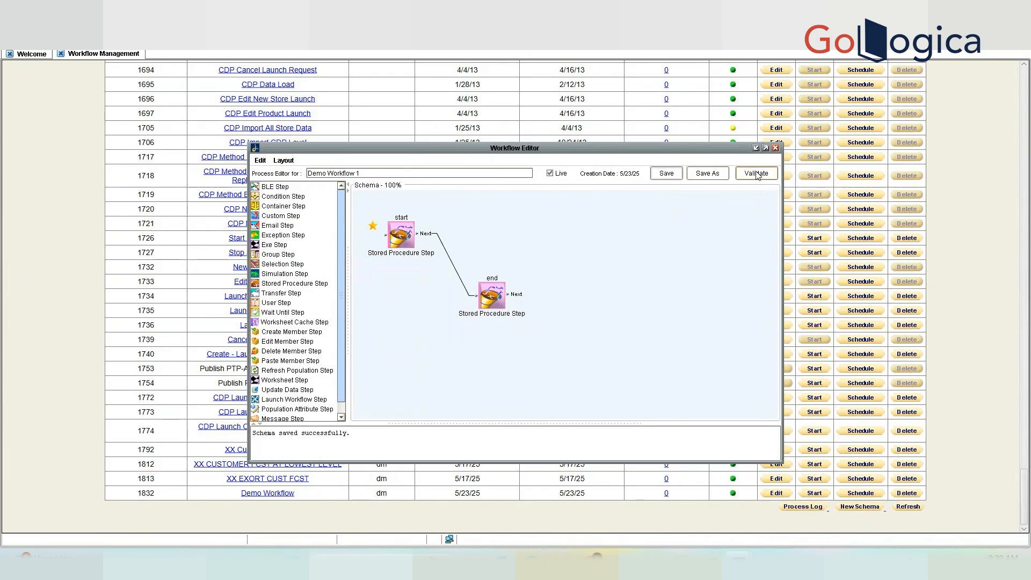
pyautogui.click(756, 174)
# Close the editor and scroll to the bottom to show copy 1833's owner dm and dates, including modified 5/23/25.
pyautogui.click(775, 149)
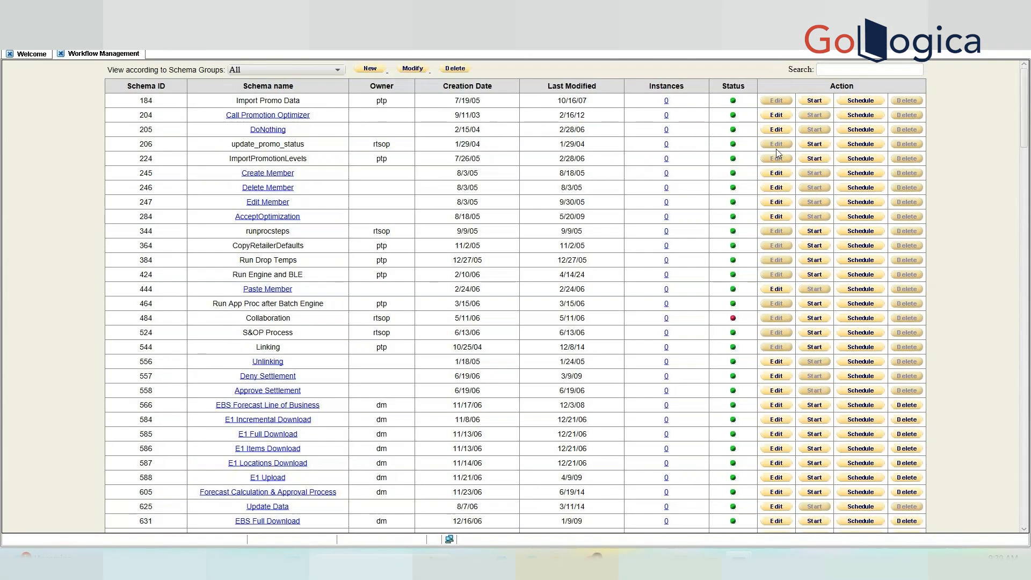
pyautogui.scroll(-3, 516, 296)
pyautogui.moveTo(1023, 114); pyautogui.dragTo(1019, 506)
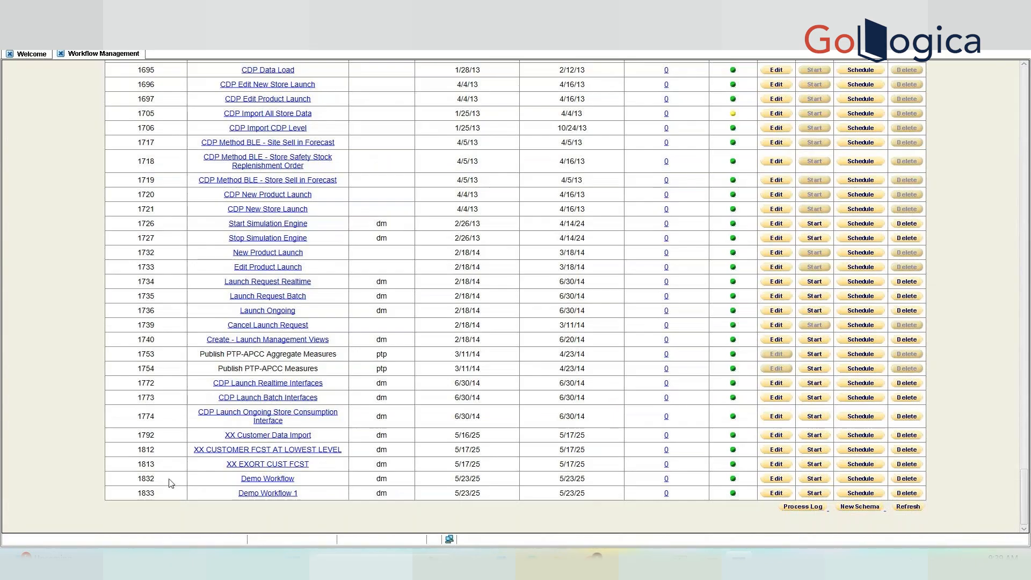
pyautogui.doubleClick(154, 495)
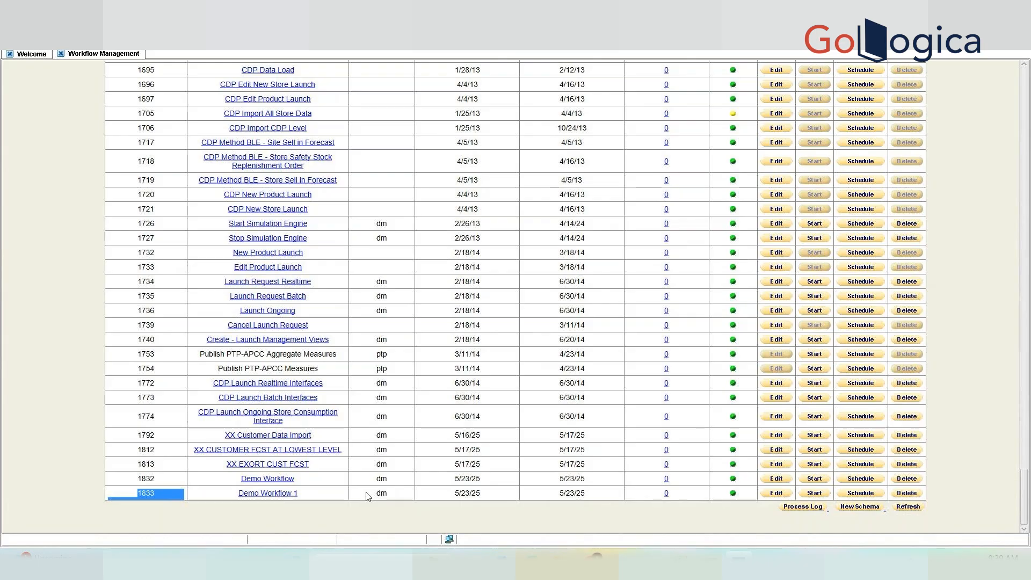
pyautogui.doubleClick(382, 493)
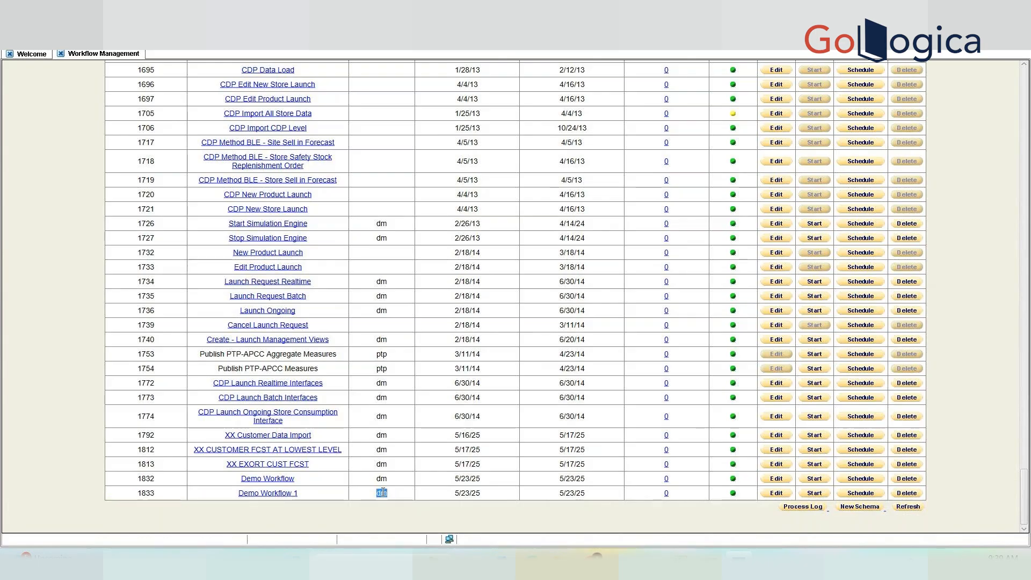
pyautogui.doubleClick(459, 493)
pyautogui.doubleClick(575, 493)
pyautogui.moveTo(579, 493); pyautogui.dragTo(549, 496)
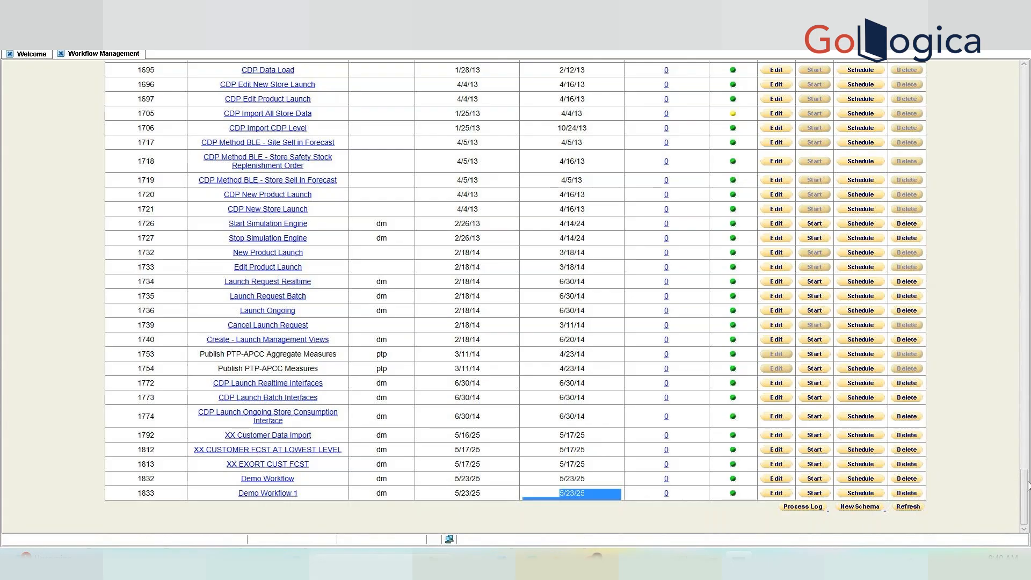
# Scroll through the list to show sop-owned workflows such as row 1573, then return to the bottom.
pyautogui.moveTo(1027, 491); pyautogui.dragTo(1027, 434)
pyautogui.scroll(-2, 741, 350)
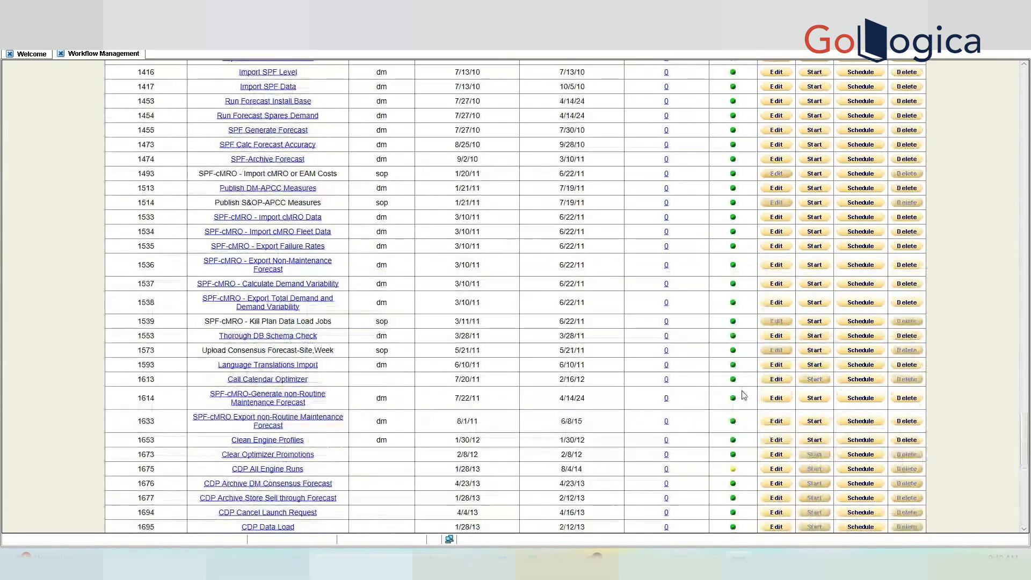
pyautogui.doubleClick(383, 350)
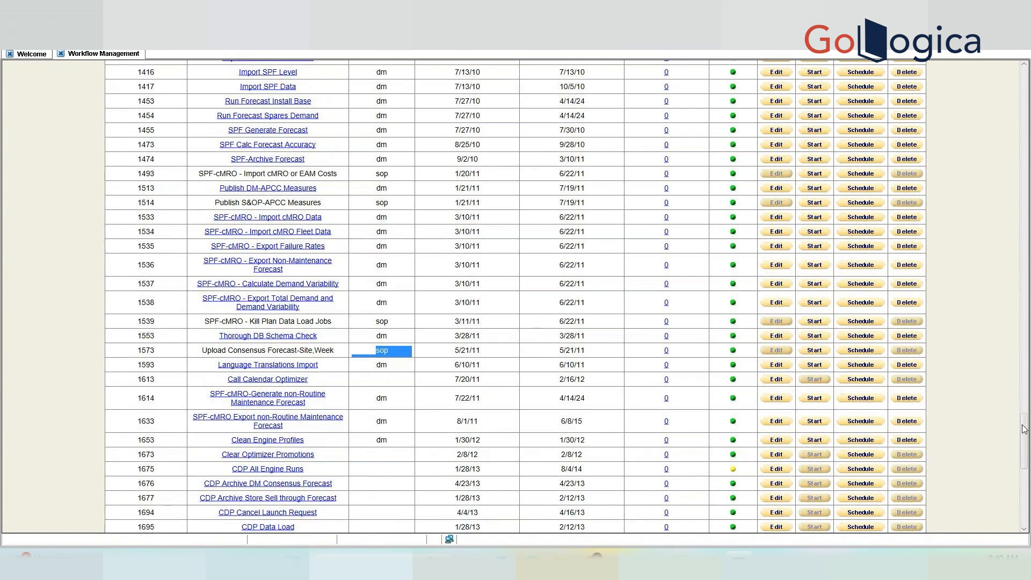
pyautogui.moveTo(1024, 429); pyautogui.dragTo(1029, 504)
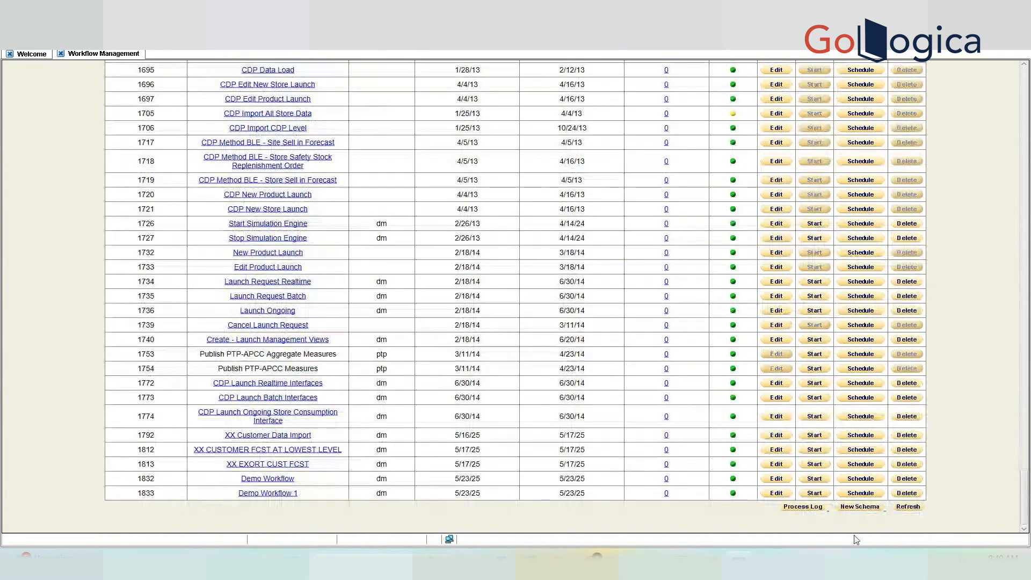
# Give Demo Workflow 1 a Daily recurrence every 1 day at 9:42 AM starting May 23, 2025.
pyautogui.click(869, 495)
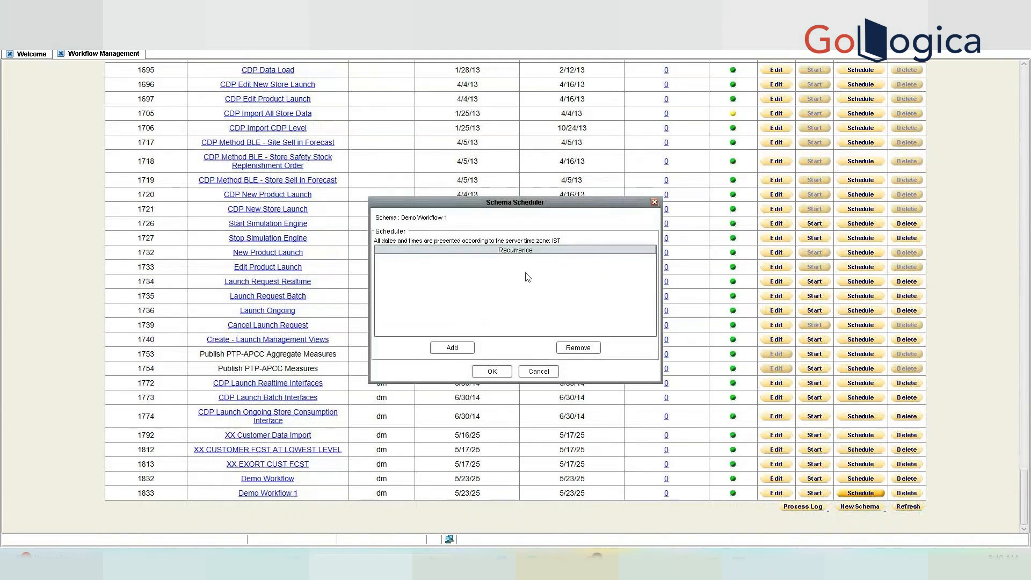
pyautogui.click(468, 349)
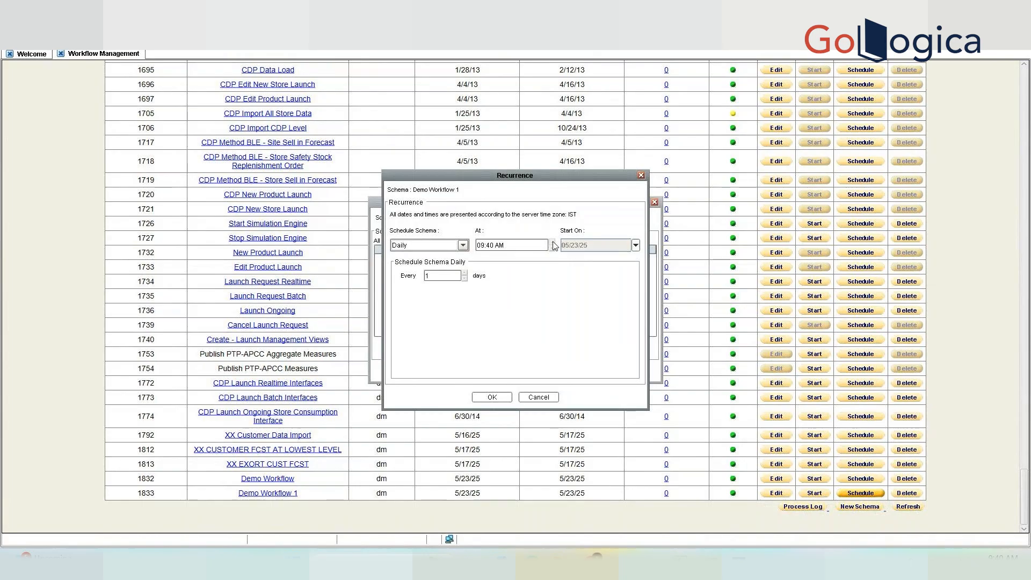
pyautogui.click(506, 245)
pyautogui.click(489, 398)
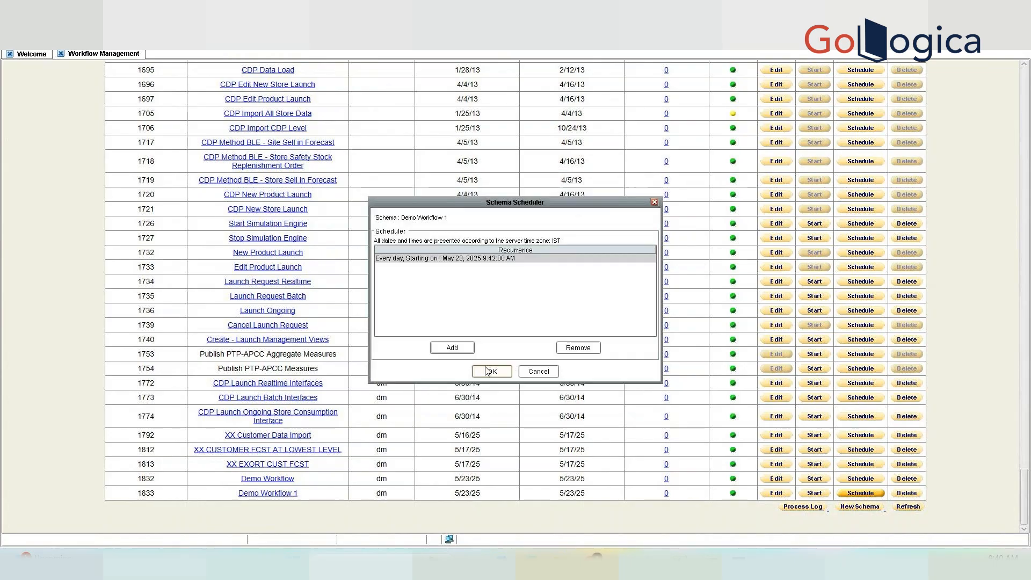
pyautogui.click(487, 371)
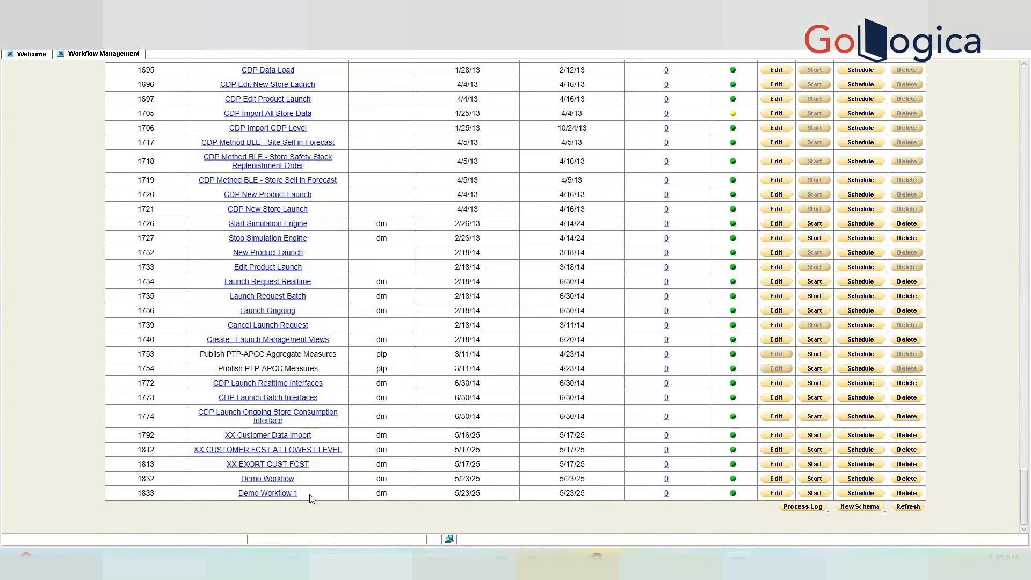
# Reopen Demo Workflow 1's schedule twice to confirm the daily recurrence, cancelling each time.
pyautogui.click(860, 493)
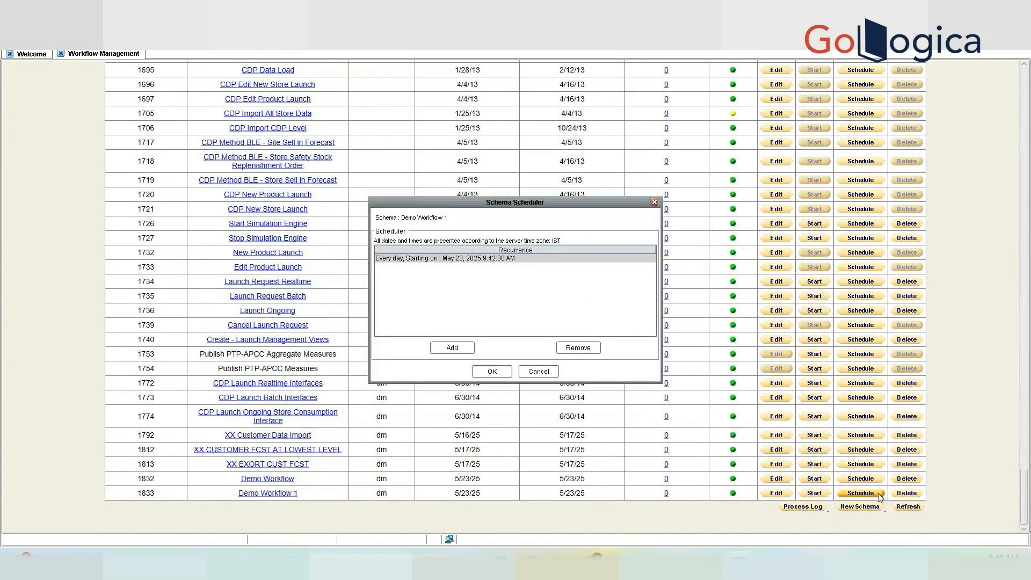
pyautogui.click(518, 372)
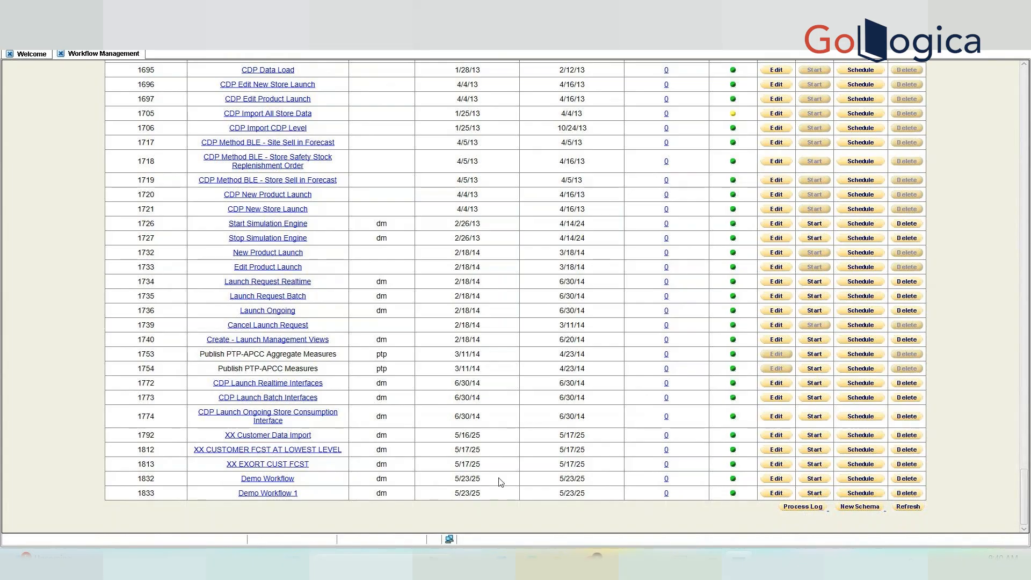
pyautogui.click(859, 493)
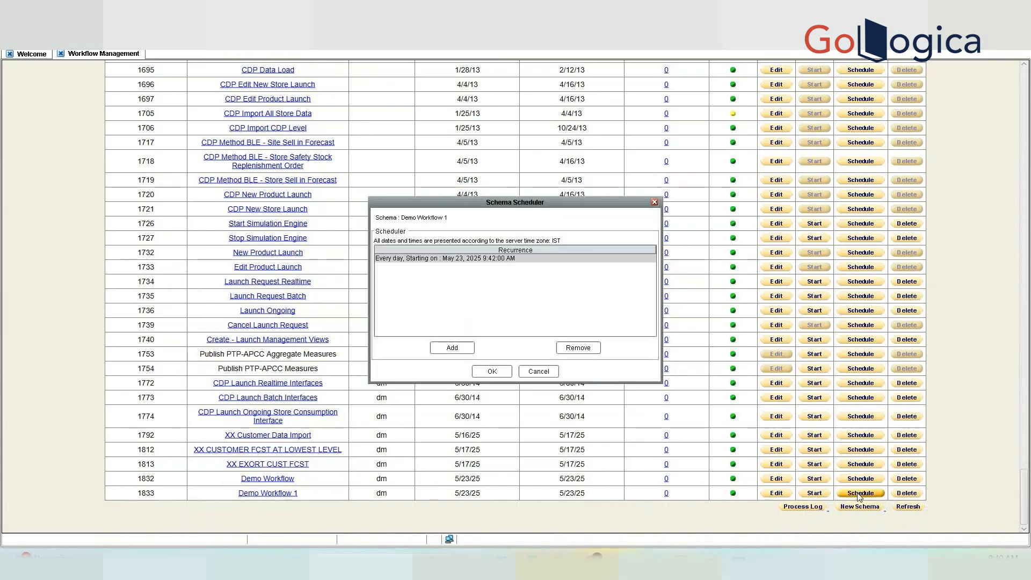
pyautogui.click(542, 369)
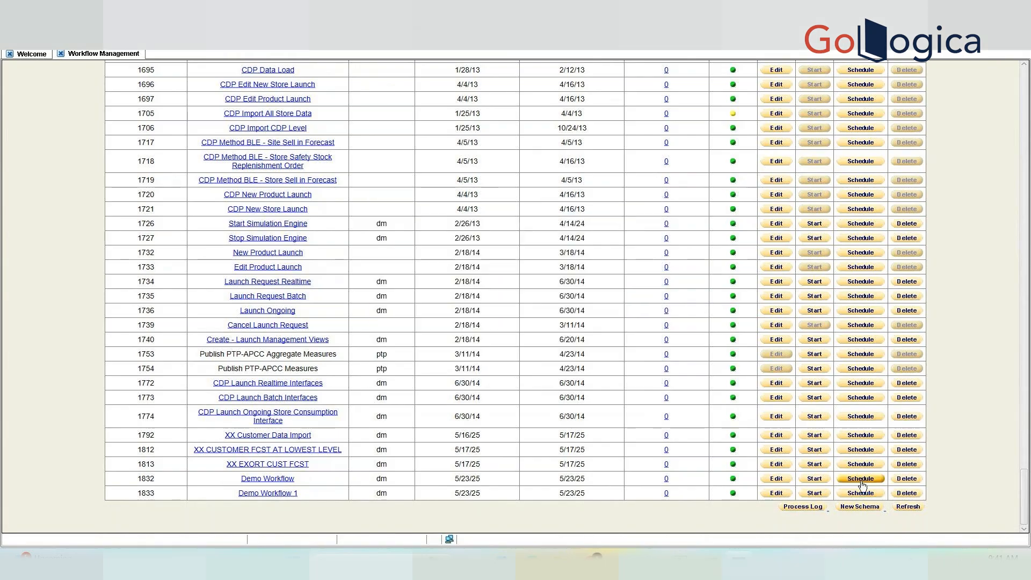
# Add a new recurrence for Demo Workflow and change its type from Daily to Weekly.
pyautogui.click(860, 479)
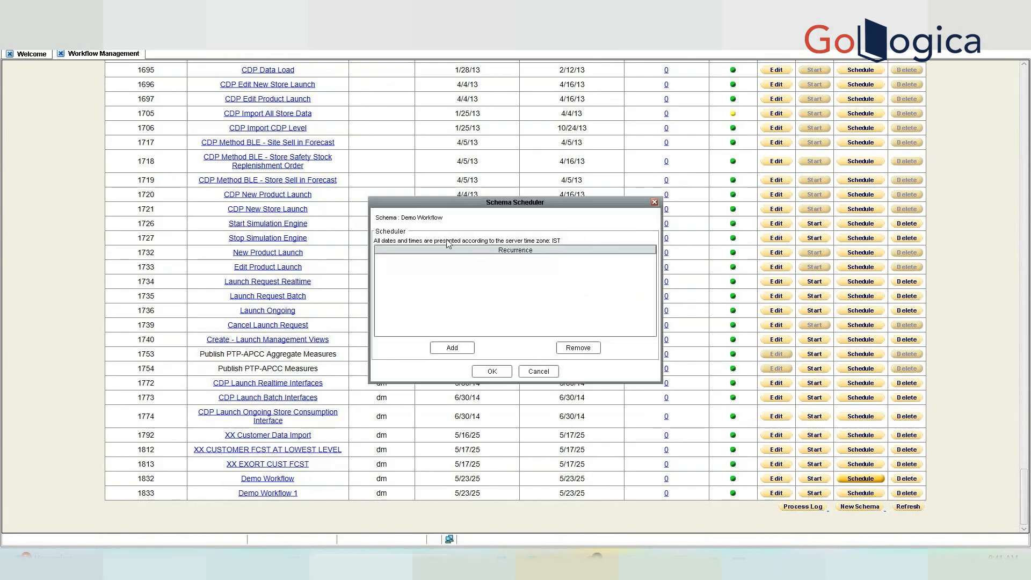
pyautogui.click(452, 348)
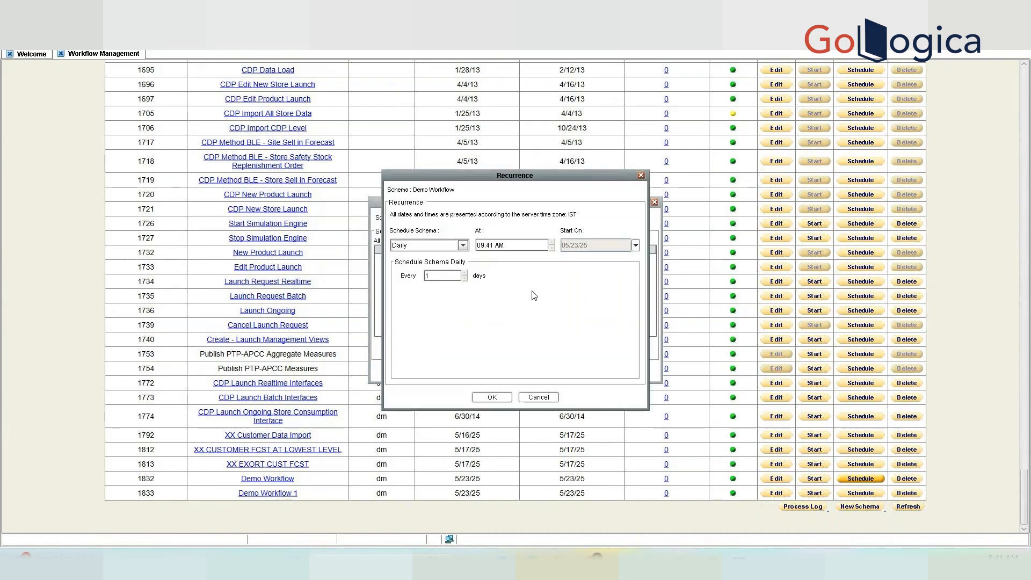
pyautogui.click(448, 247)
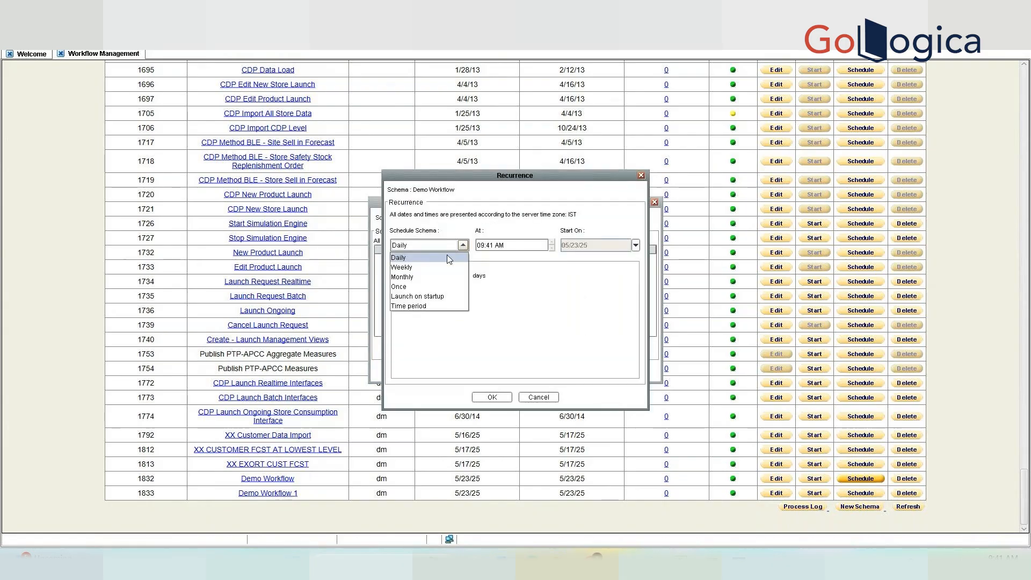
pyautogui.click(526, 243)
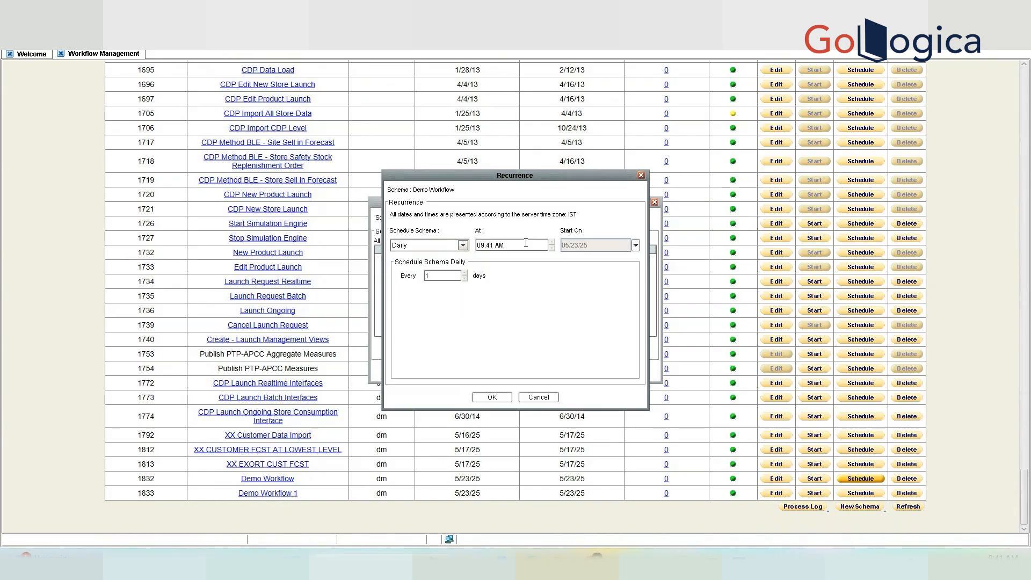
pyautogui.click(451, 245)
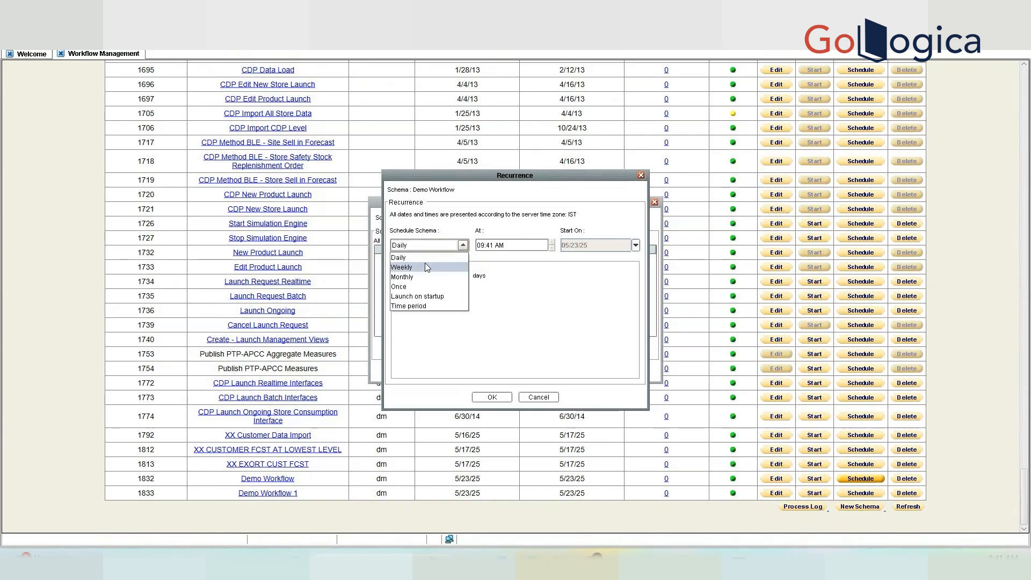
pyautogui.click(426, 267)
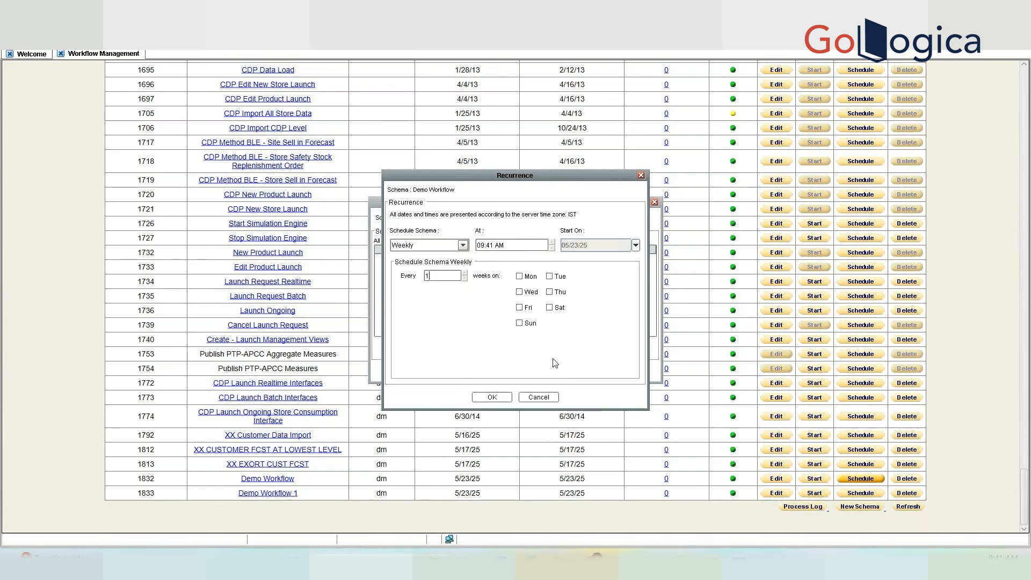
pyautogui.click(463, 245)
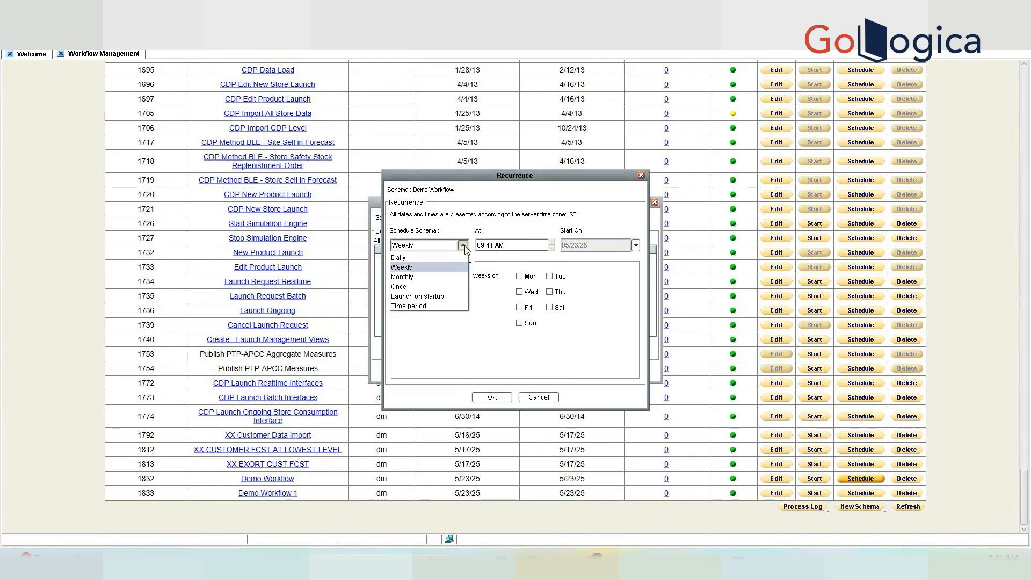
# Set the recurrence to Monthly and try the First week-of-month option before returning to a fixed day.
pyautogui.click(421, 277)
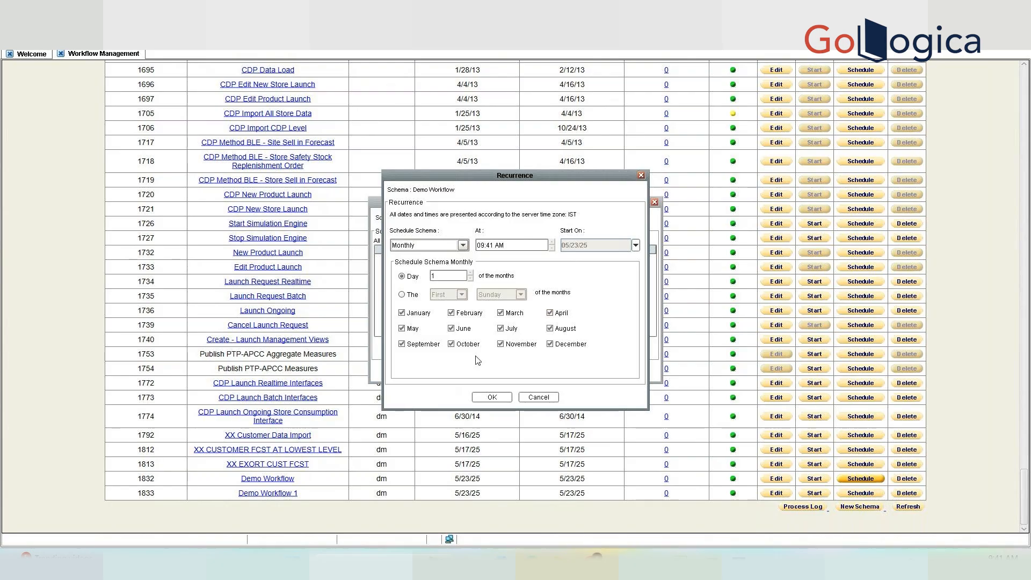
pyautogui.click(402, 295)
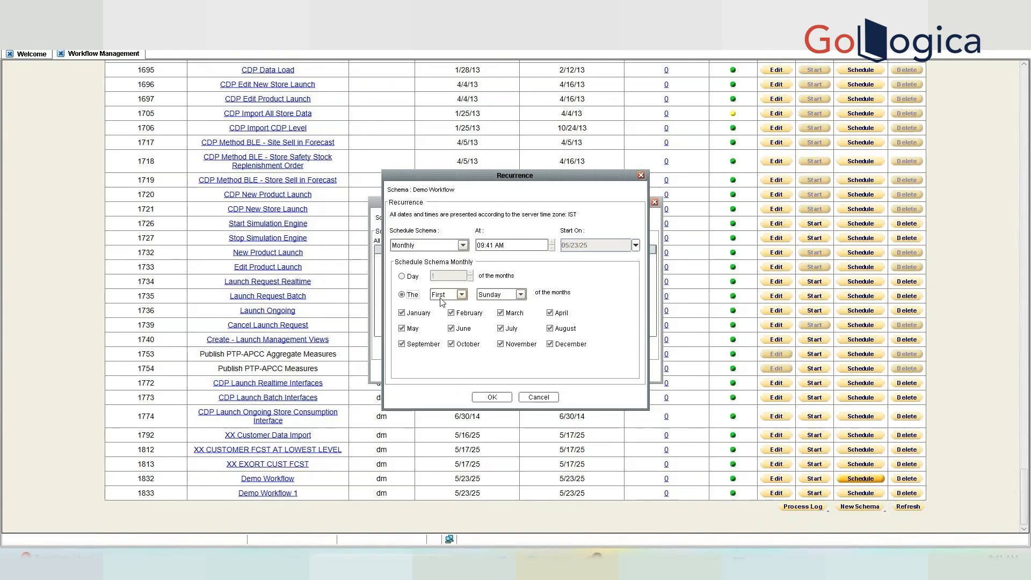
pyautogui.click(461, 295)
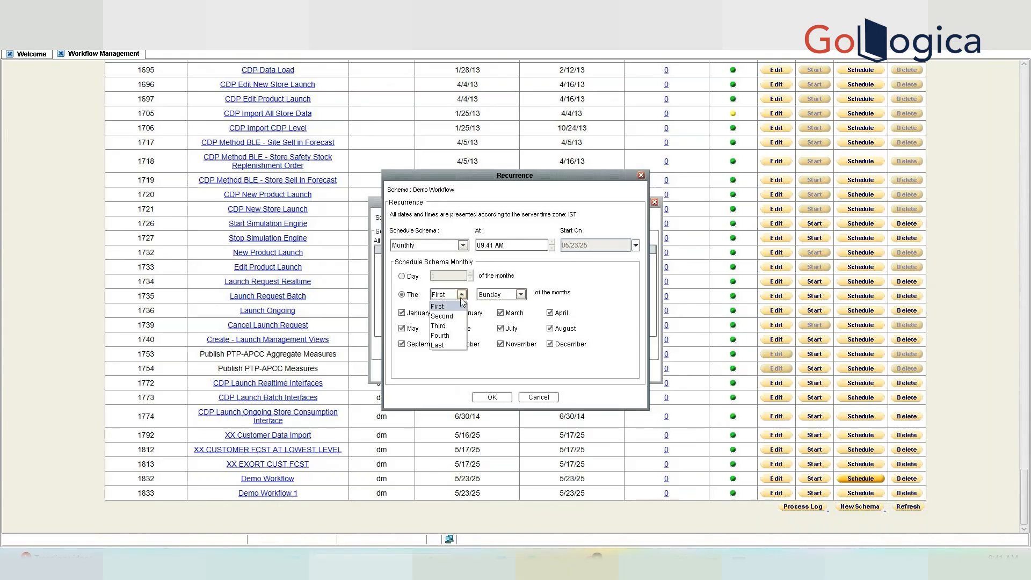
pyautogui.click(514, 373)
pyautogui.click(402, 276)
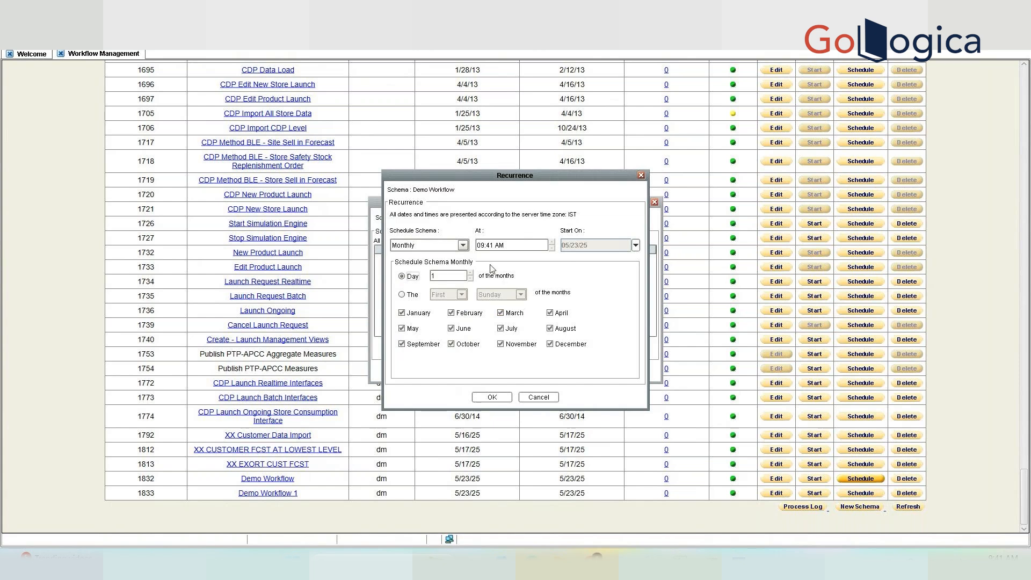
# Switch the recurrence type to Once, then to Launch on startup.
pyautogui.click(463, 246)
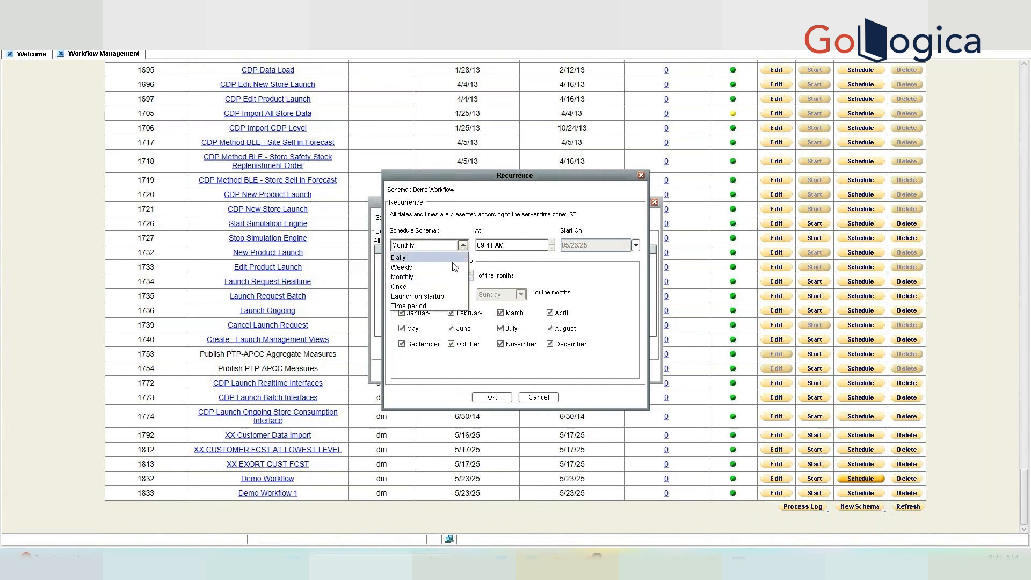
pyautogui.click(454, 286)
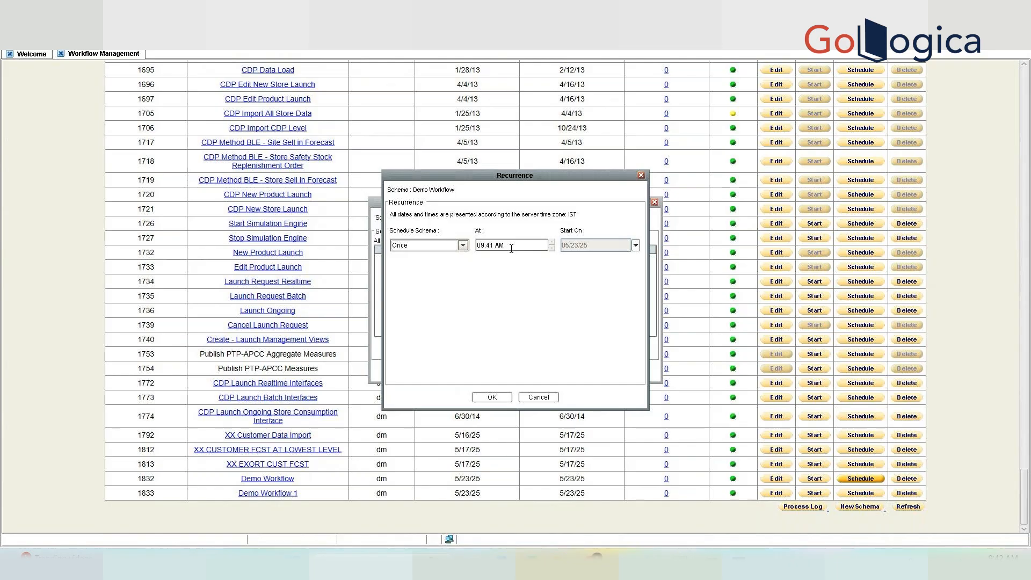
pyautogui.click(463, 245)
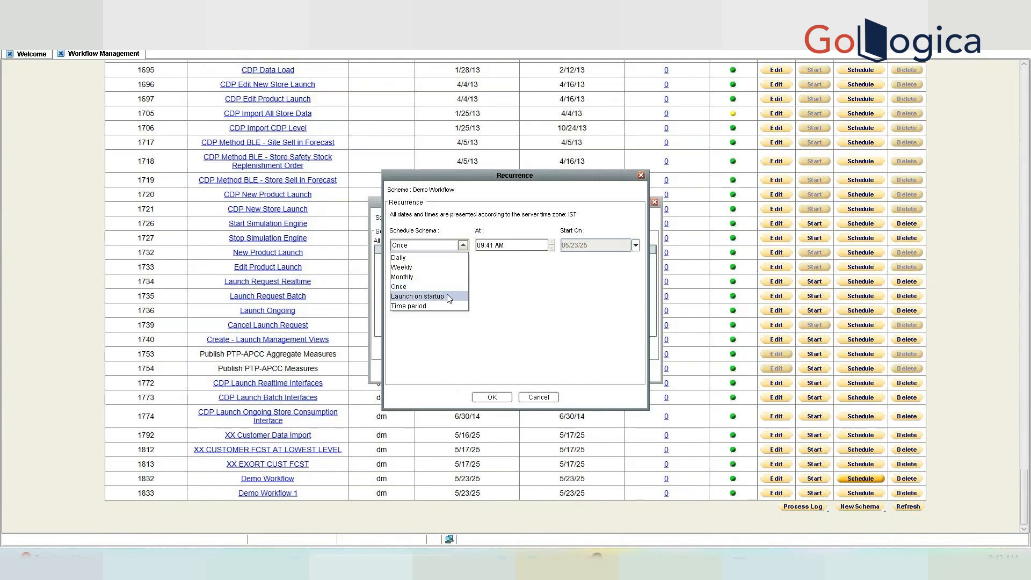
pyautogui.click(457, 293)
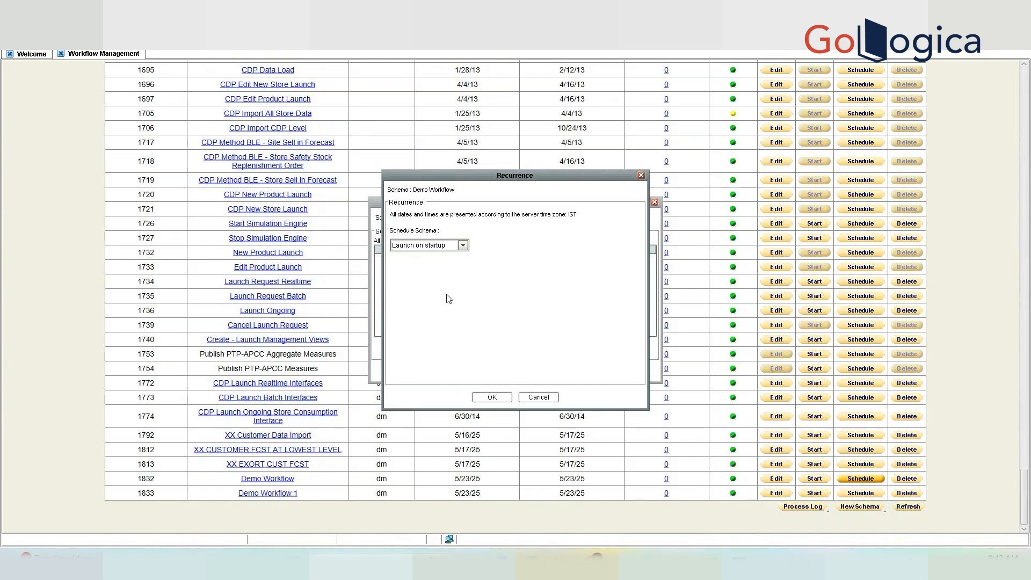
pyautogui.click(462, 246)
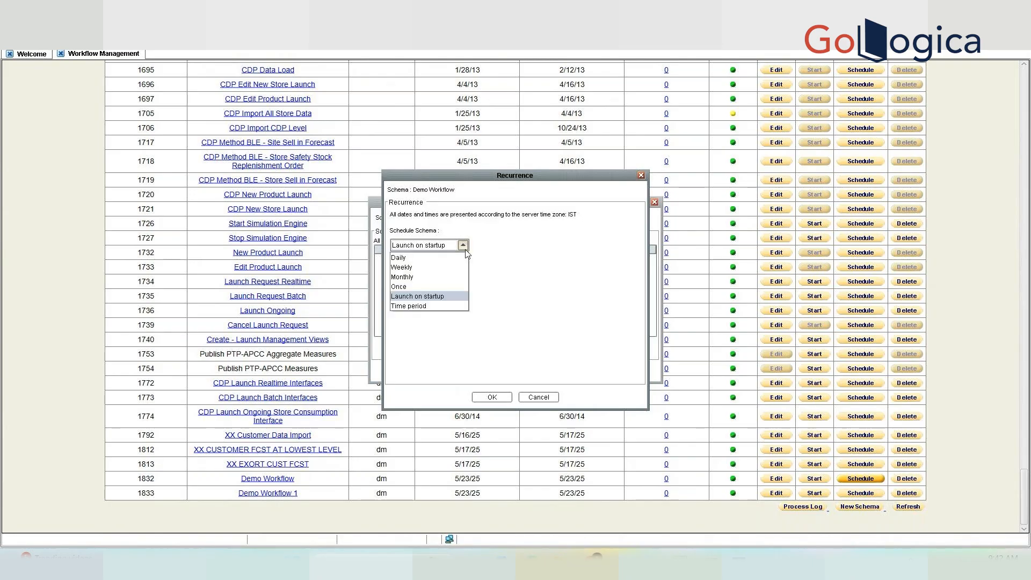
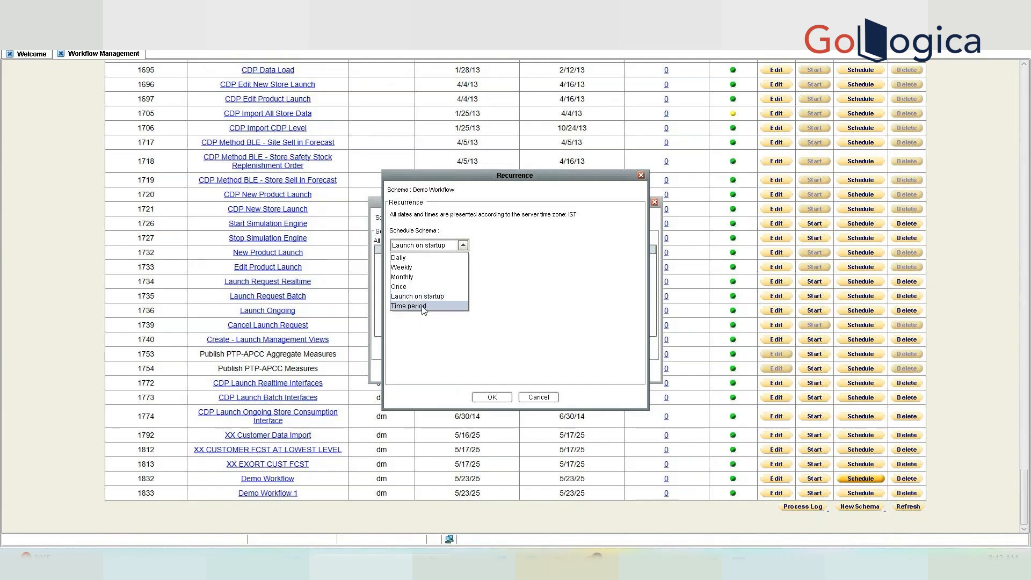
# Try Launch on startup, then set the recurrence to Time period repeating every 22 seconds.
pyautogui.click(424, 306)
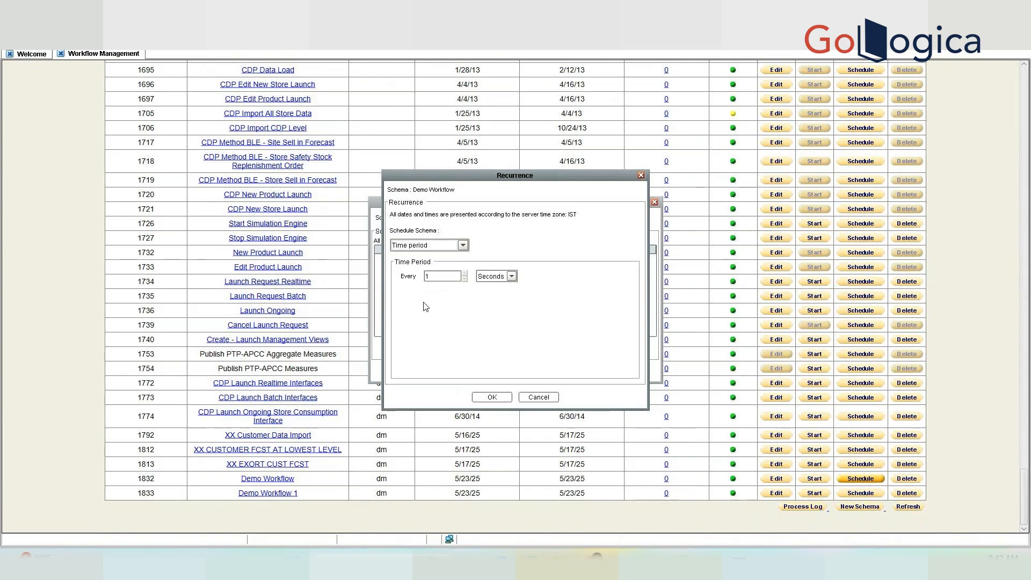
pyautogui.click(463, 246)
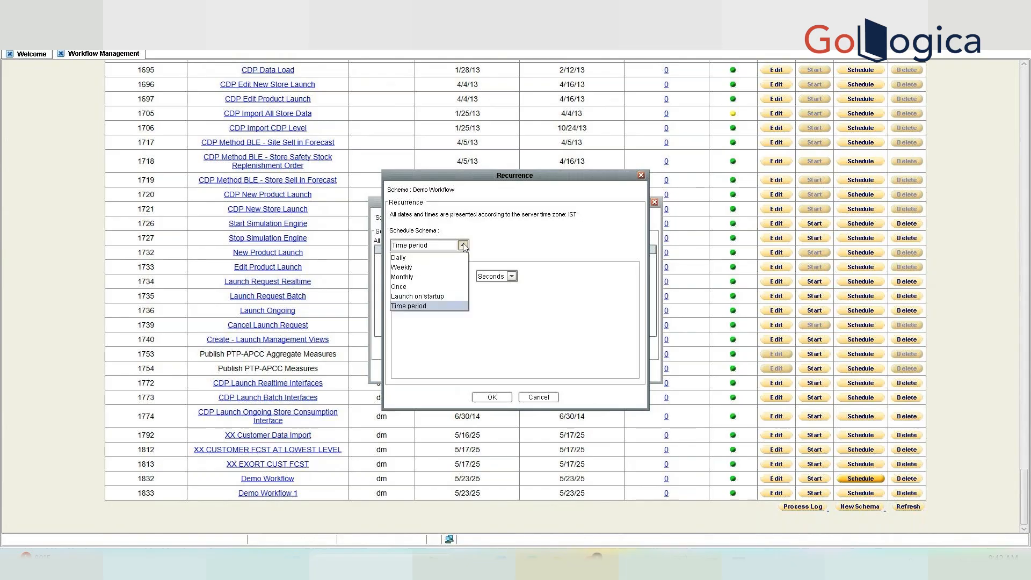
pyautogui.click(439, 297)
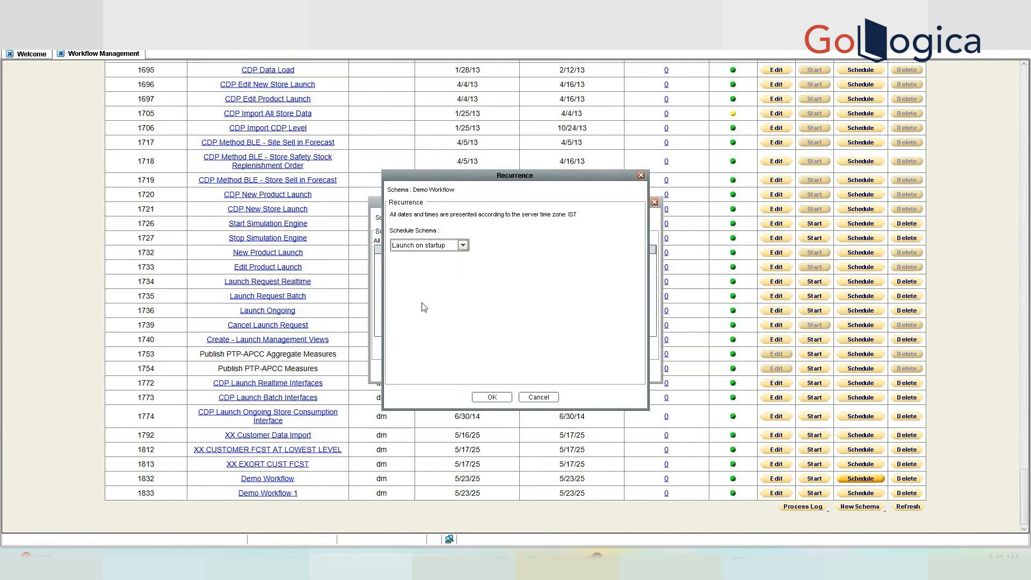
pyautogui.click(444, 247)
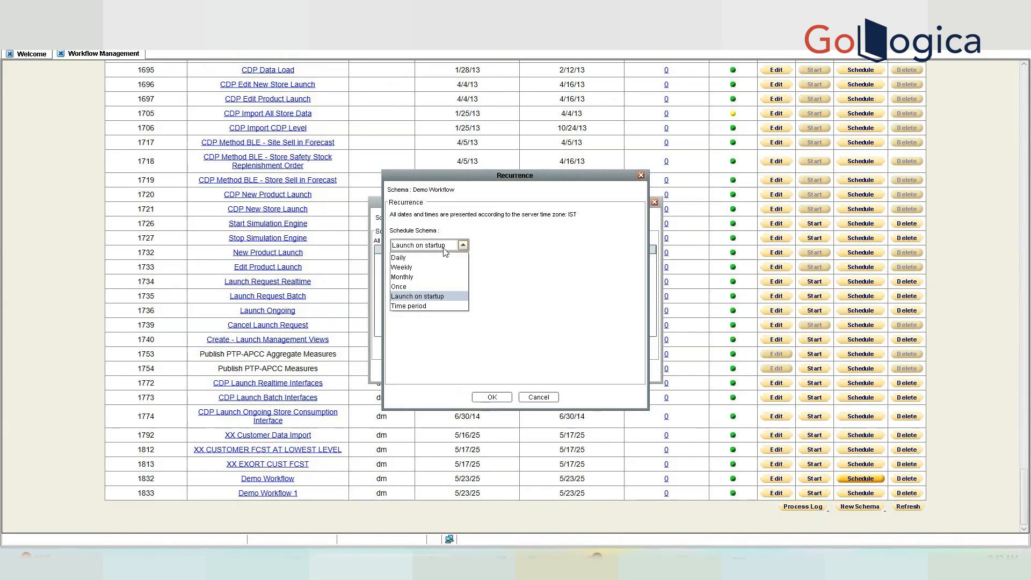
pyautogui.click(428, 305)
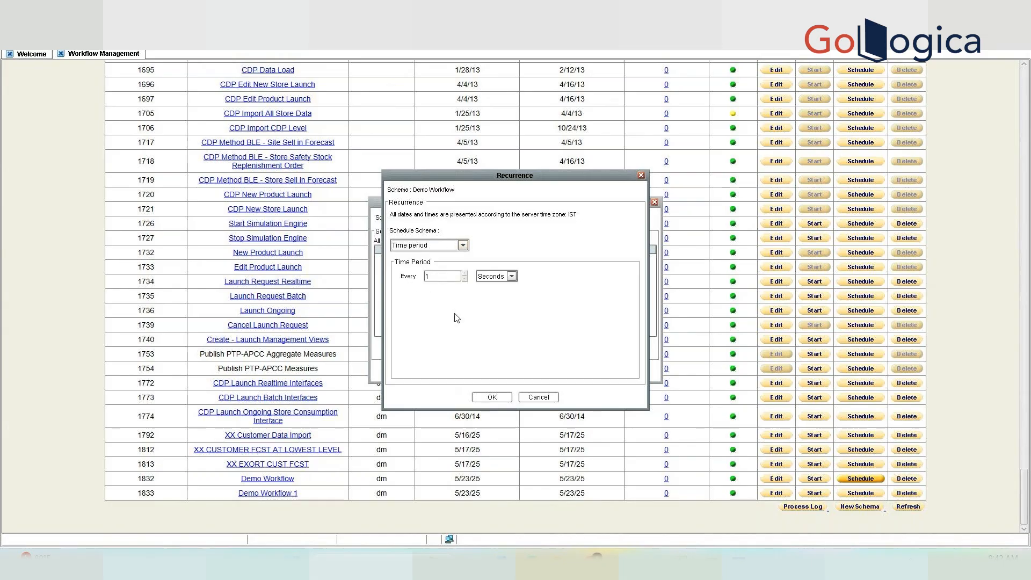
pyautogui.click(465, 274)
pyautogui.click(465, 274)
pyautogui.click(464, 274)
pyautogui.click(464, 274)
# Cancel the Recurrence dialog and the Schema Scheduler without adding a schedule.
pyautogui.click(462, 247)
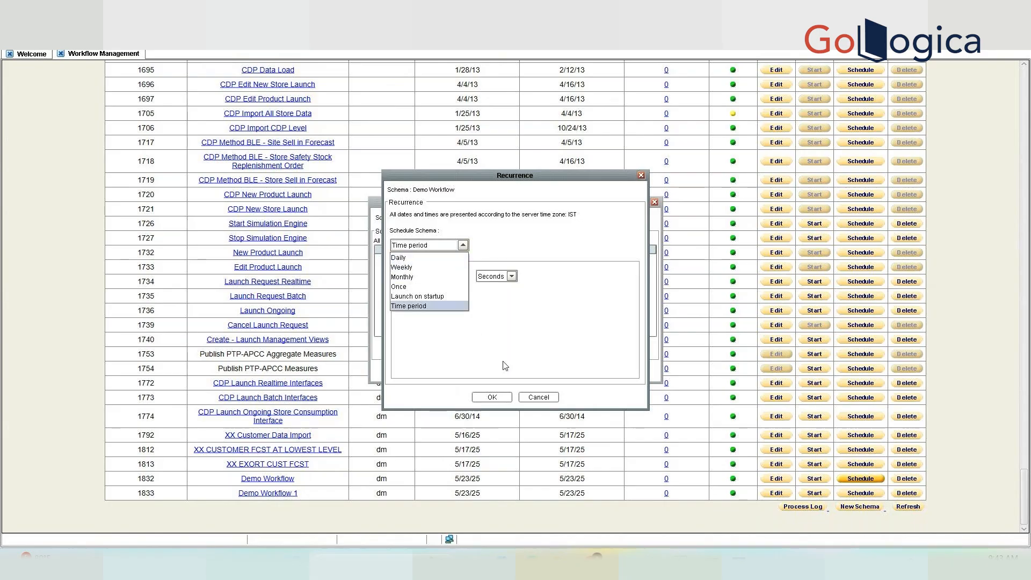
pyautogui.click(538, 397)
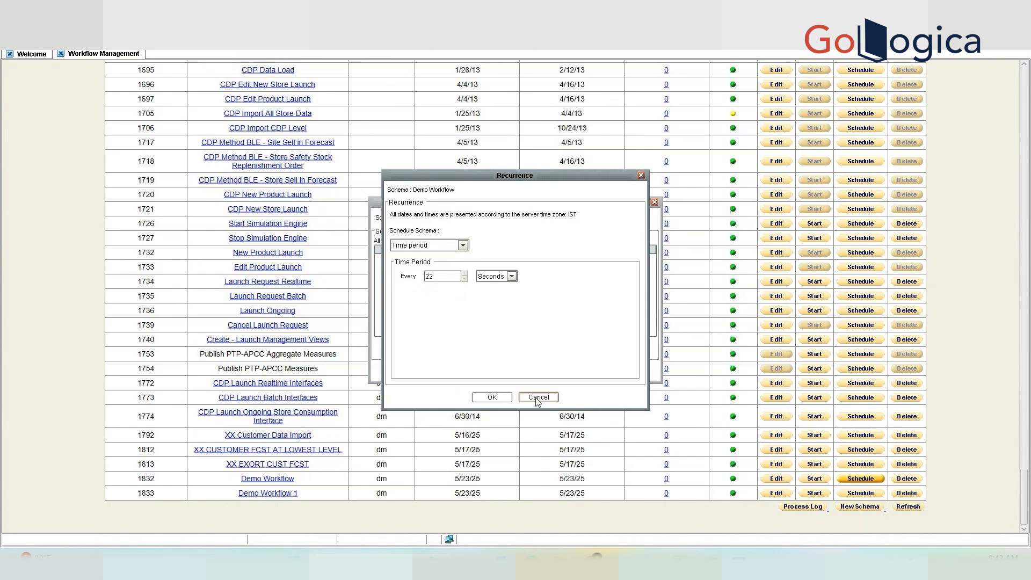
pyautogui.click(539, 397)
pyautogui.click(551, 371)
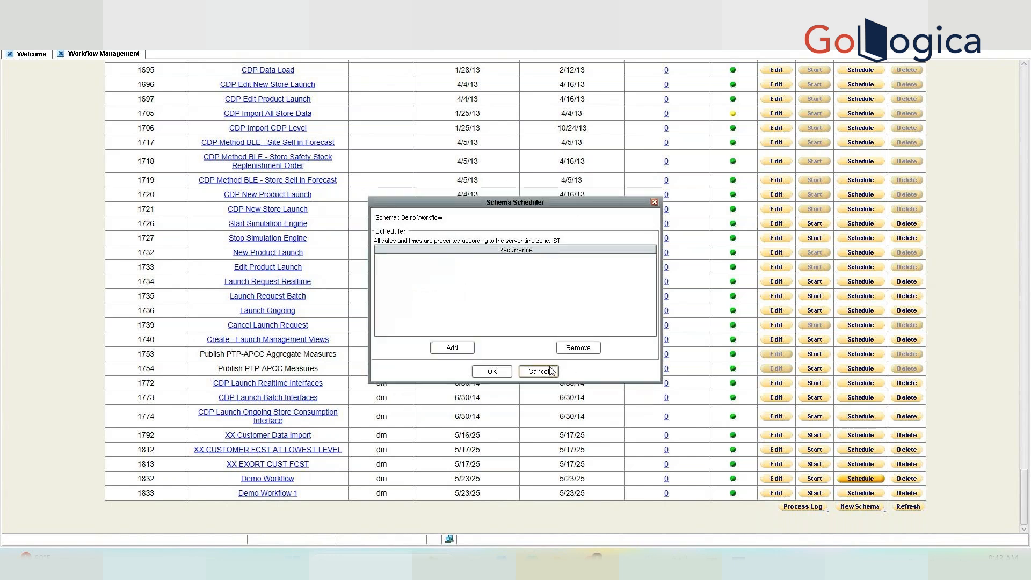
pyautogui.click(551, 371)
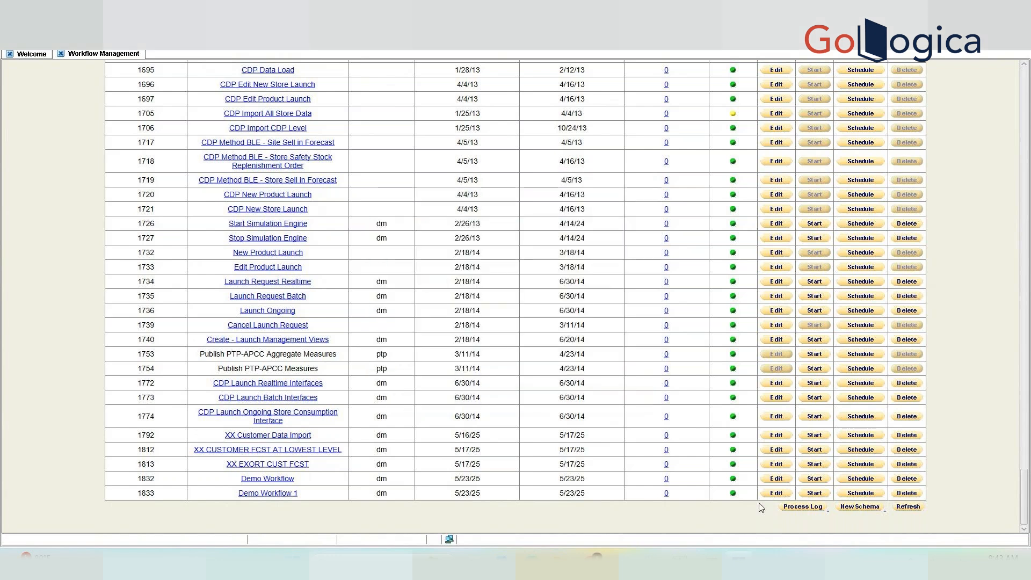
pyautogui.click(806, 507)
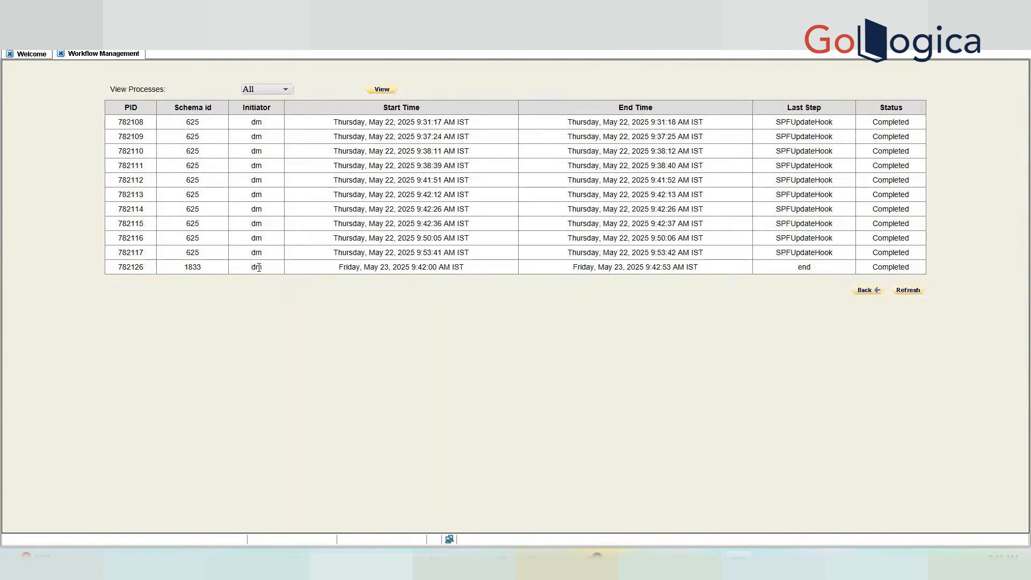
pyautogui.doubleClick(374, 269)
pyautogui.tripleClick(374, 269)
pyautogui.tripleClick(197, 264)
pyautogui.click(267, 286)
pyautogui.doubleClick(192, 266)
pyautogui.doubleClick(421, 267)
pyautogui.tripleClick(670, 267)
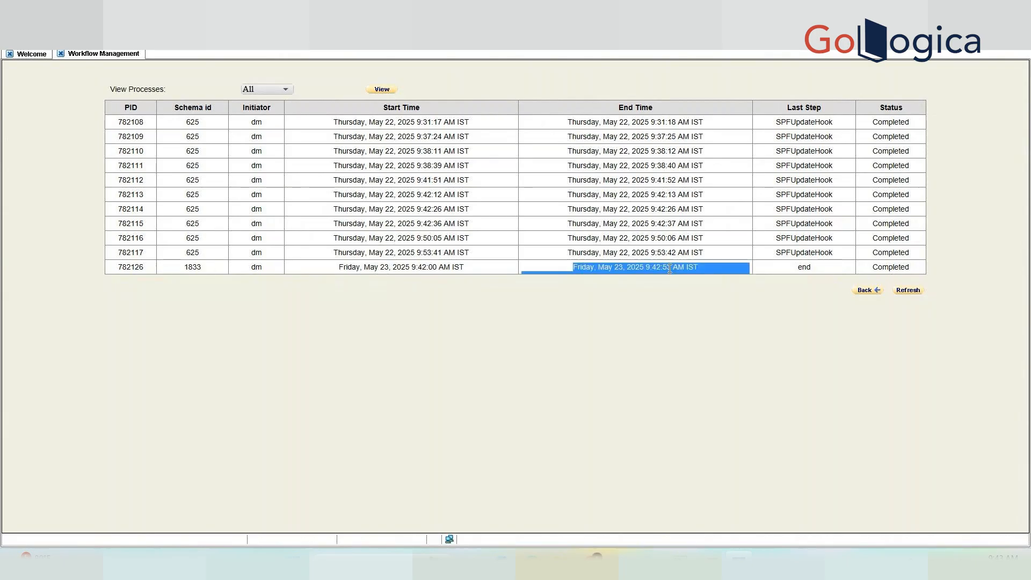
pyautogui.click(800, 265)
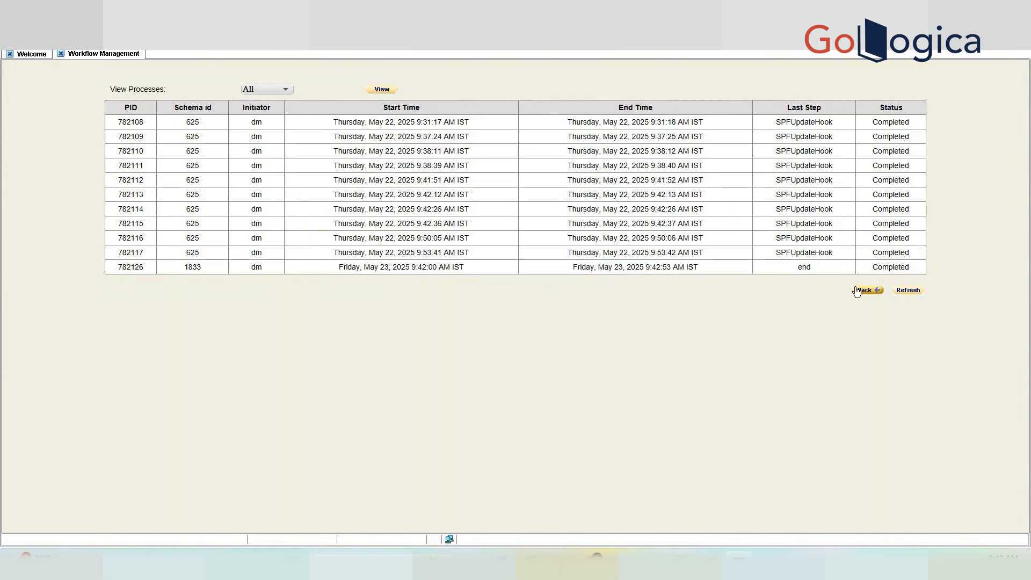
pyautogui.click(874, 291)
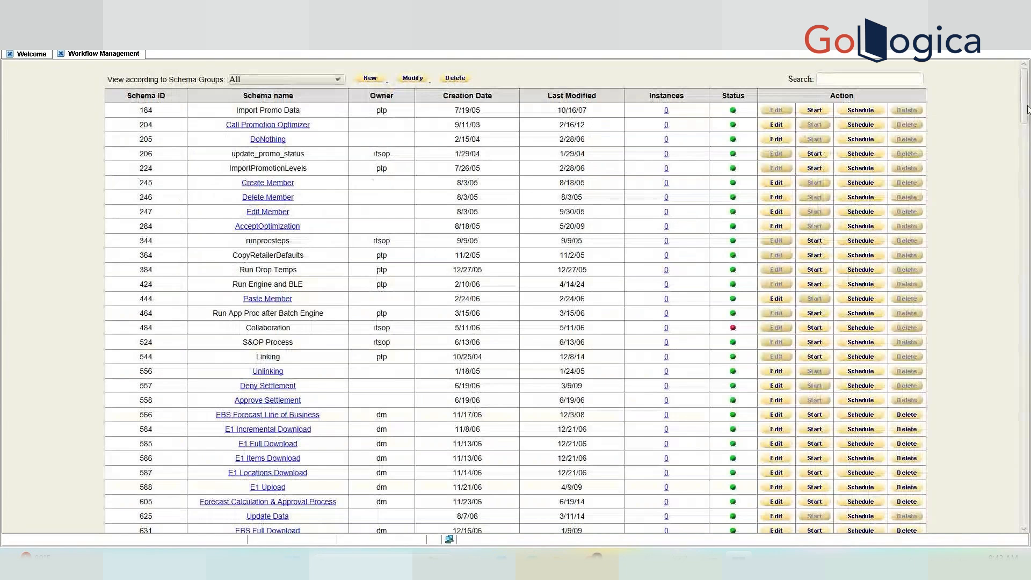
pyautogui.moveTo(1025, 108); pyautogui.dragTo(1025, 499)
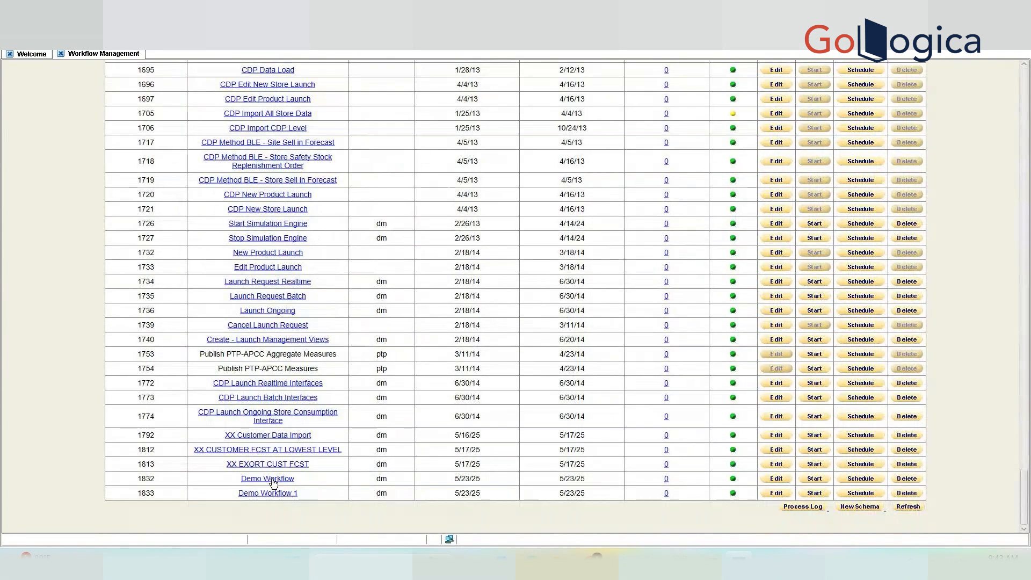
pyautogui.click(861, 493)
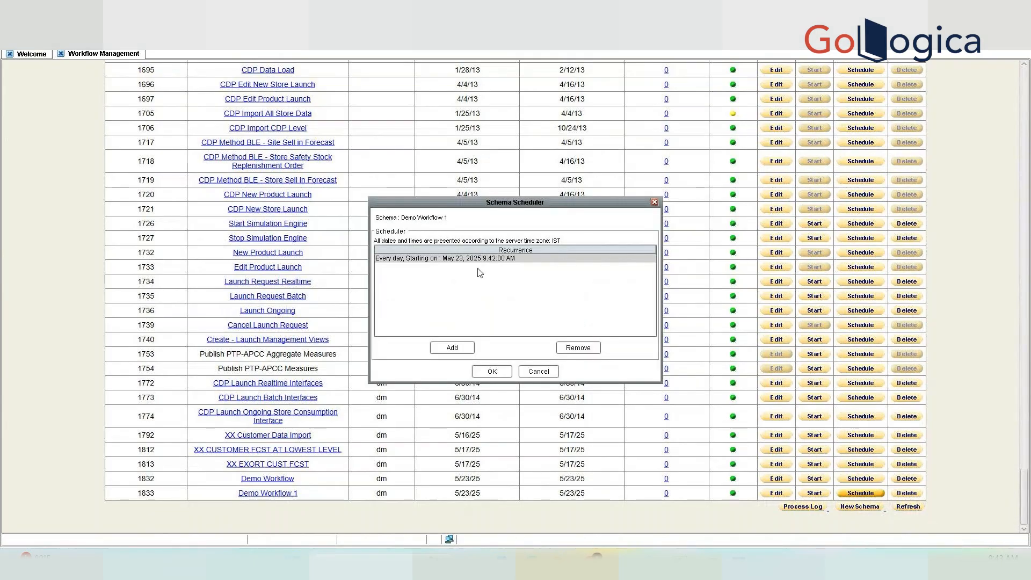
pyautogui.click(518, 375)
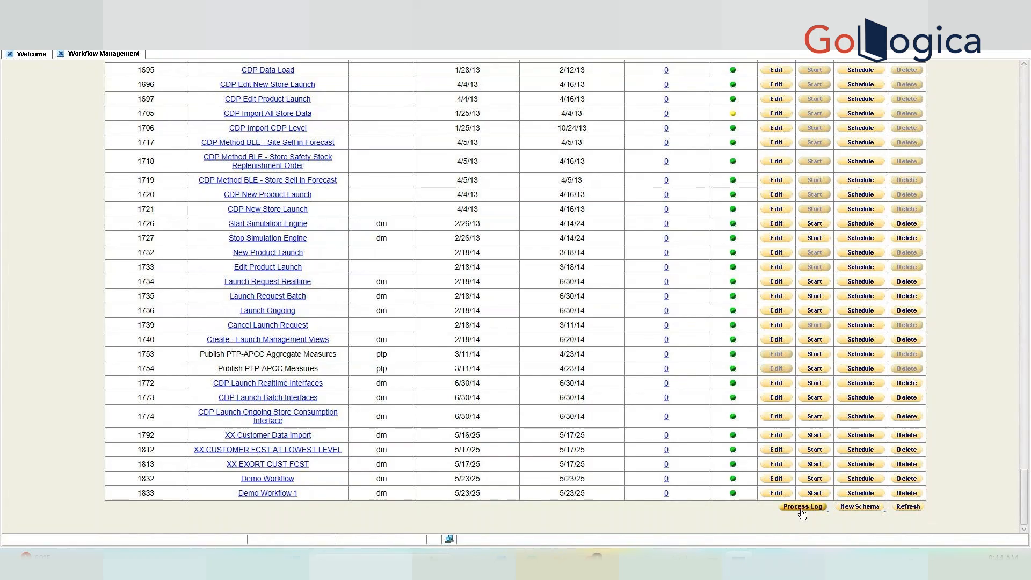
pyautogui.click(802, 507)
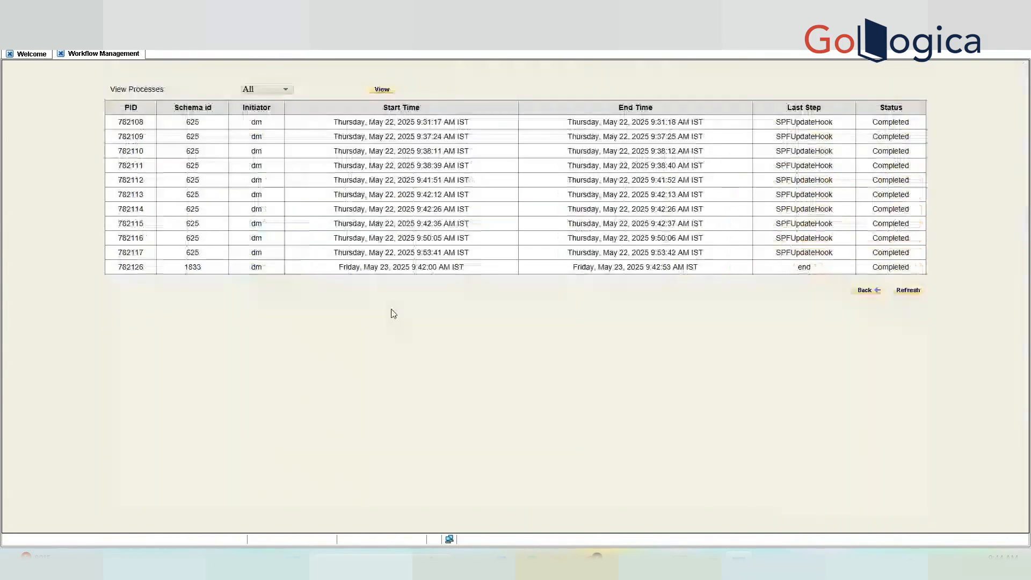
pyautogui.doubleClick(199, 269)
pyautogui.click(428, 268)
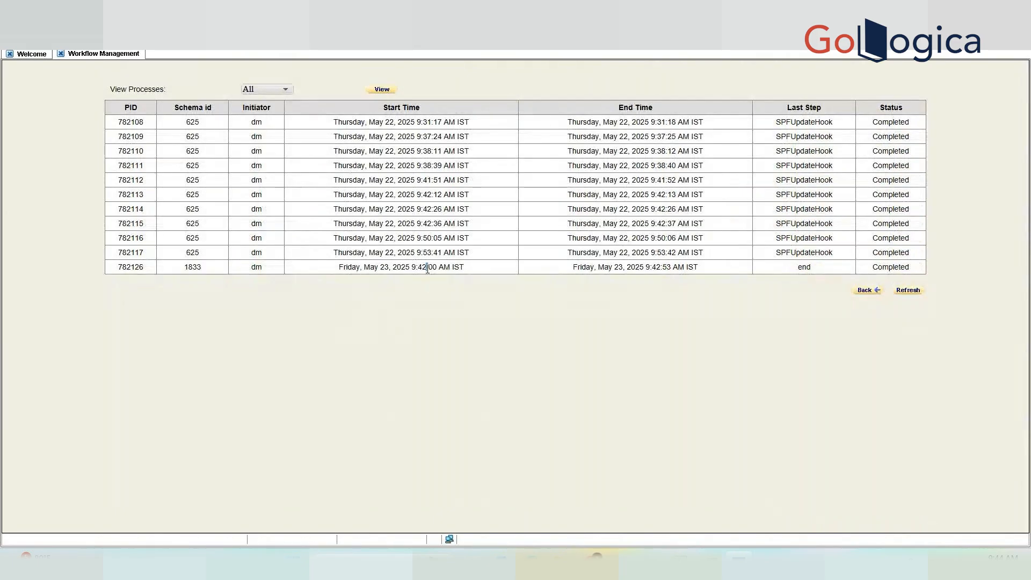
pyautogui.doubleClick(428, 268)
pyautogui.click(651, 267)
pyautogui.doubleClick(666, 267)
pyautogui.doubleClick(889, 266)
pyautogui.click(869, 291)
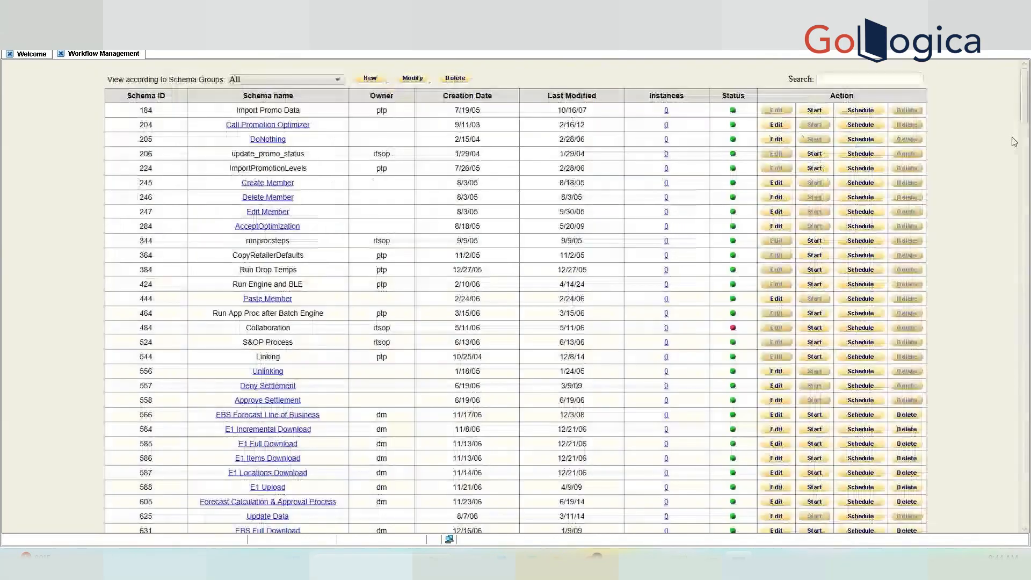
# Start Demo Workflow 1 and open its new running instance.
pyautogui.moveTo(1028, 111); pyautogui.dragTo(1029, 515)
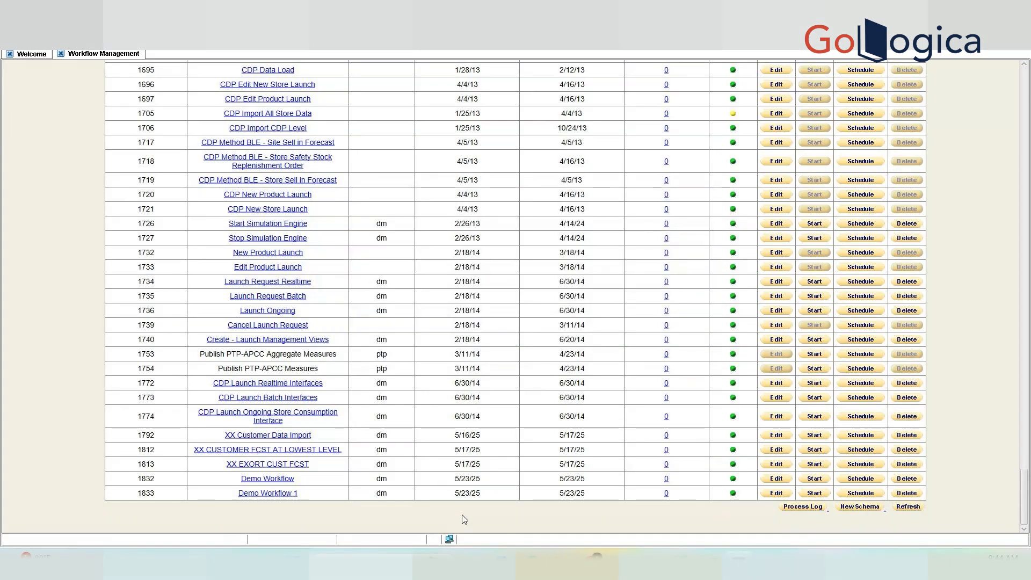
pyautogui.click(815, 493)
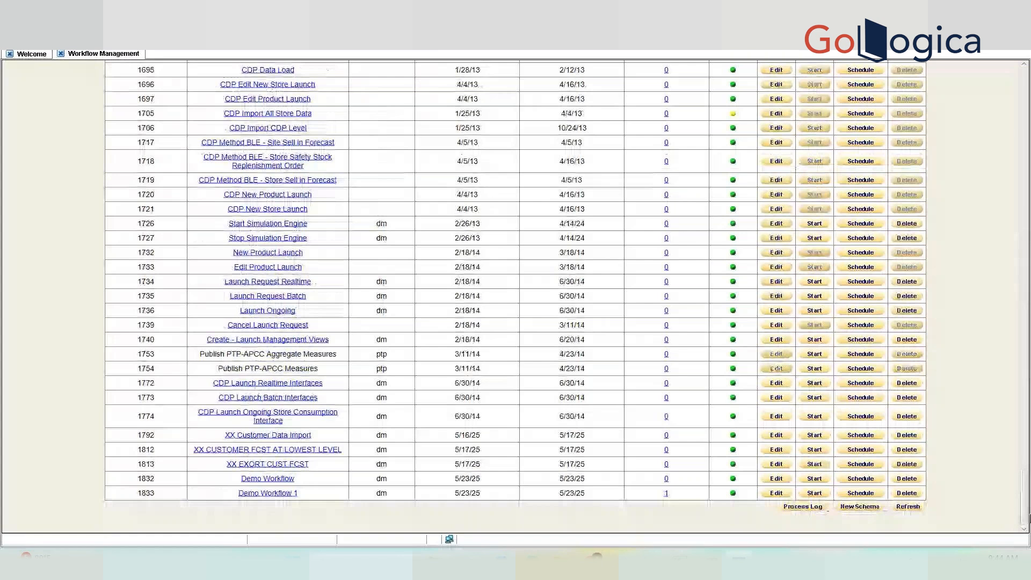
pyautogui.click(666, 493)
pyautogui.moveTo(716, 101); pyautogui.dragTo(805, 127)
pyautogui.click(912, 123)
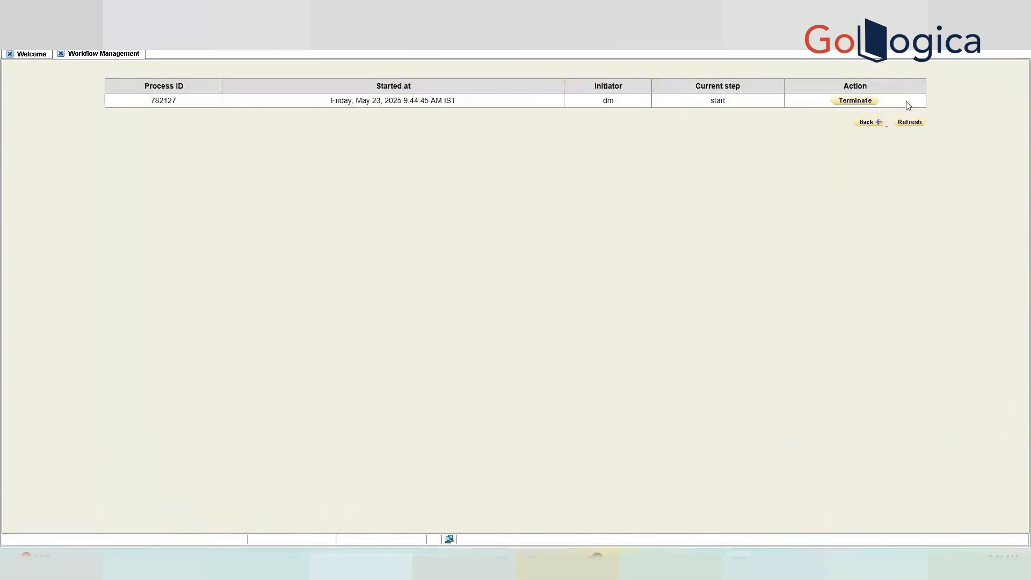
# Refresh the instance repeatedly until its current step shows end.
pyautogui.click(920, 124)
pyautogui.click(921, 122)
pyautogui.click(923, 123)
pyautogui.click(922, 123)
pyautogui.click(914, 126)
pyautogui.click(915, 126)
pyautogui.click(916, 126)
pyautogui.click(916, 126)
pyautogui.click(915, 125)
# In SQL Developer, run select * from wf_process_log; to list all process log rows.
pyautogui.click(597, 559)
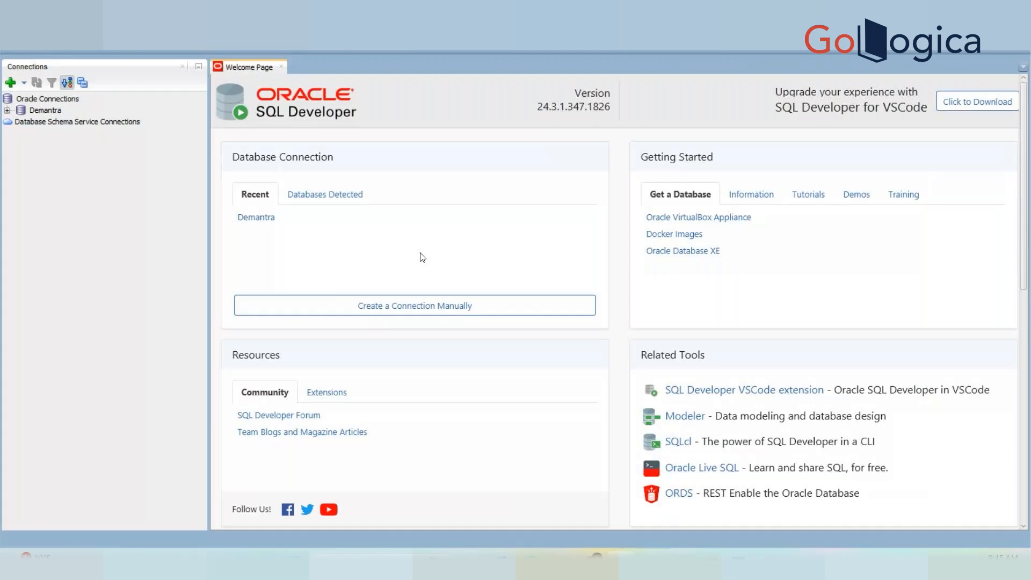
pyautogui.click(7, 111)
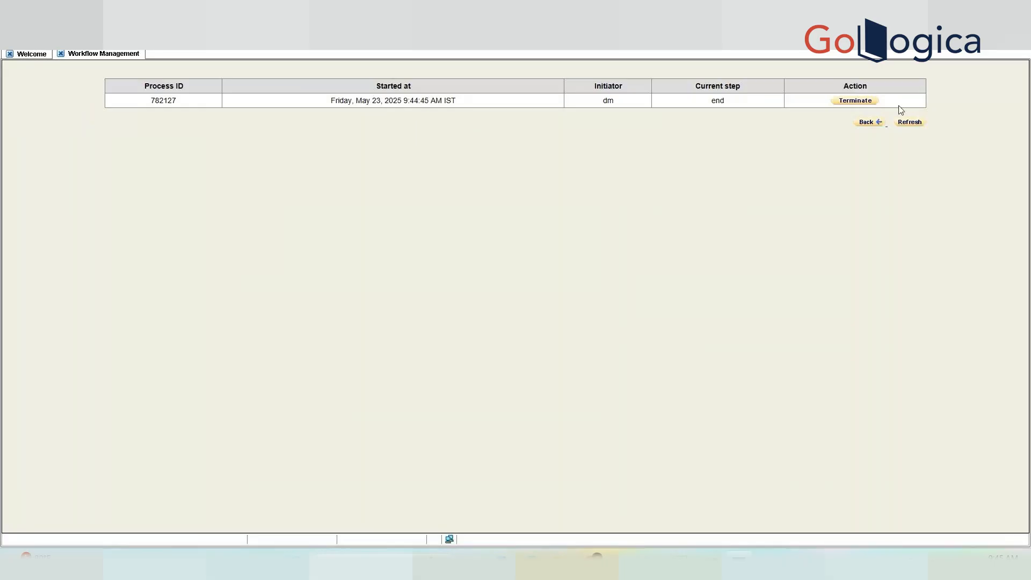
pyautogui.click(906, 129)
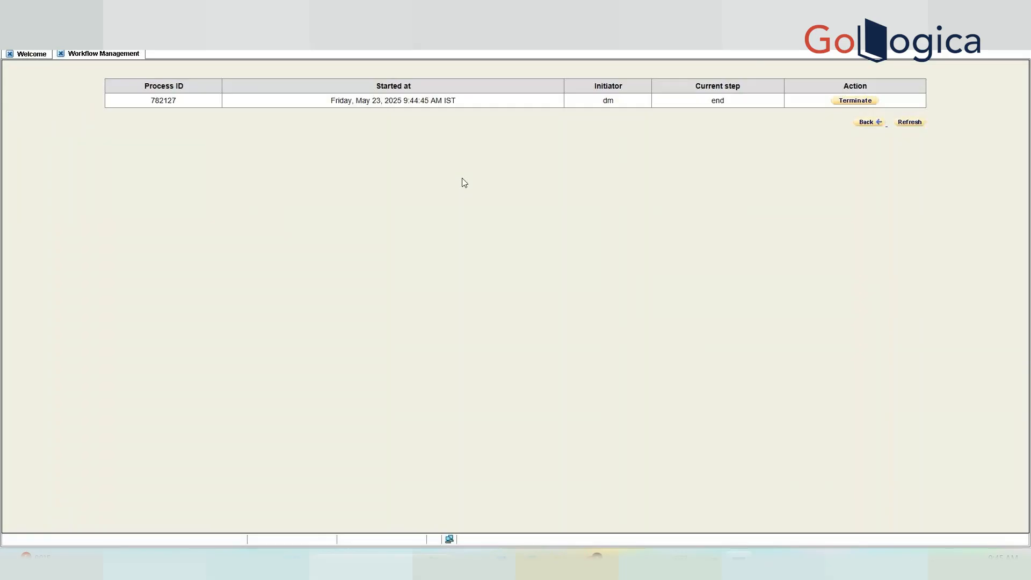
pyautogui.click(910, 127)
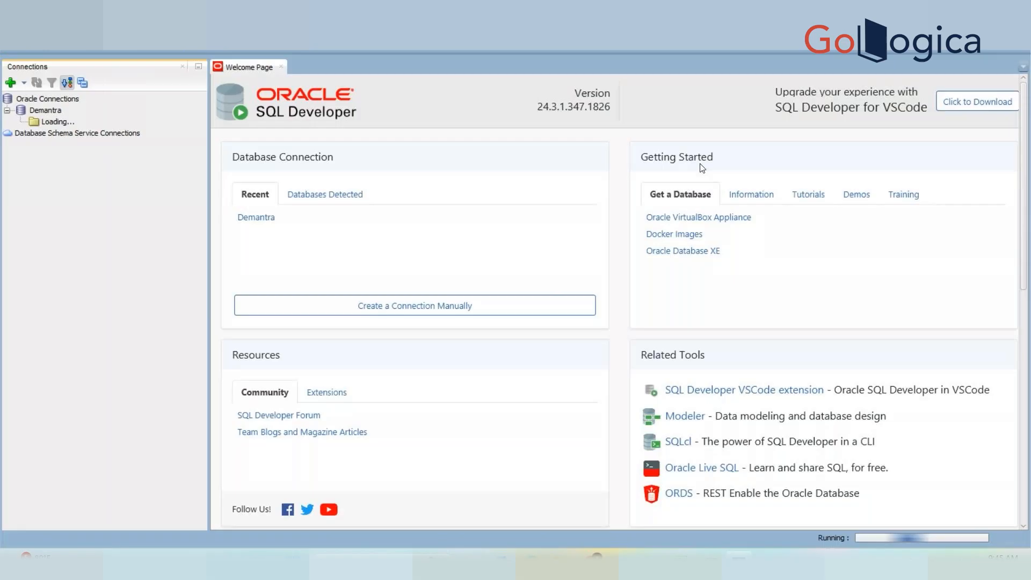
pyautogui.write('seelc')
pyautogui.press('BackSpace')
pyautogui.press('BackSpace')
pyautogui.press('BackSpace')
pyautogui.press('BackSpace')
pyautogui.press('BackSpace')
pyautogui.write('select')
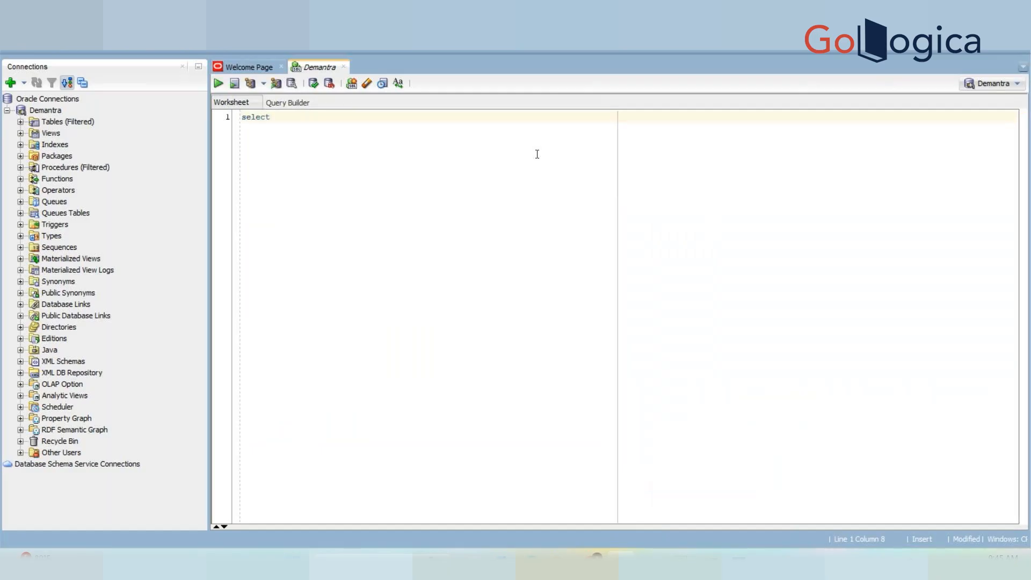
pyautogui.write(' * from wf_process_log;')
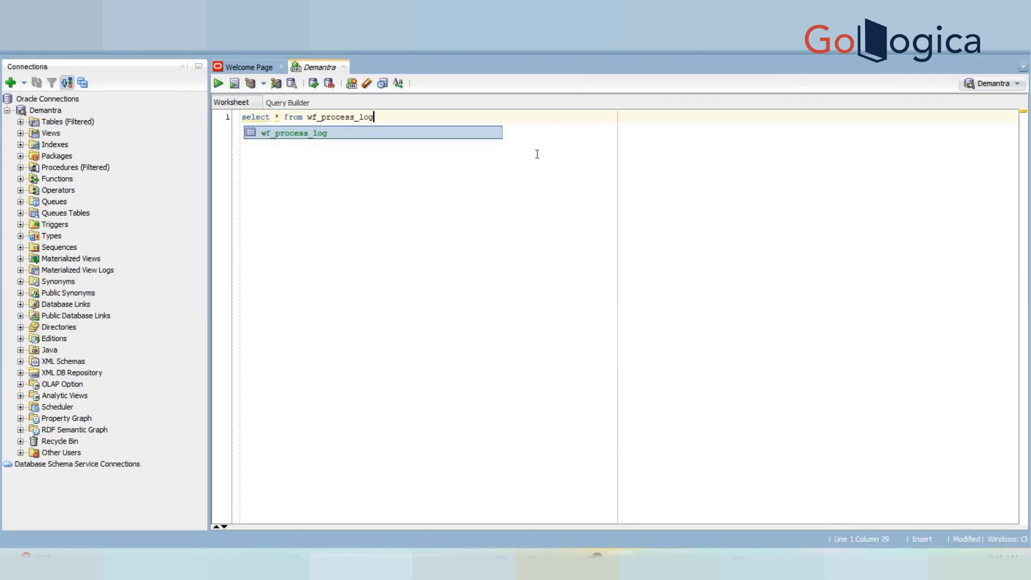
pyautogui.hotkey('ctrl', 'Return')
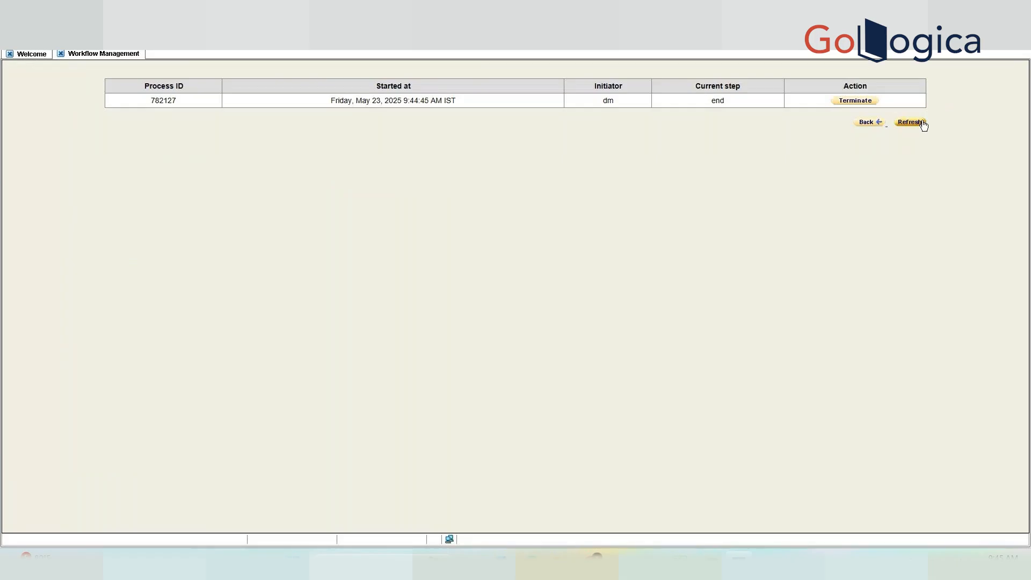
# Filter the query with where schema_id=1833 and check both rows' SCHEMA_ID and STATUS.
pyautogui.click(920, 123)
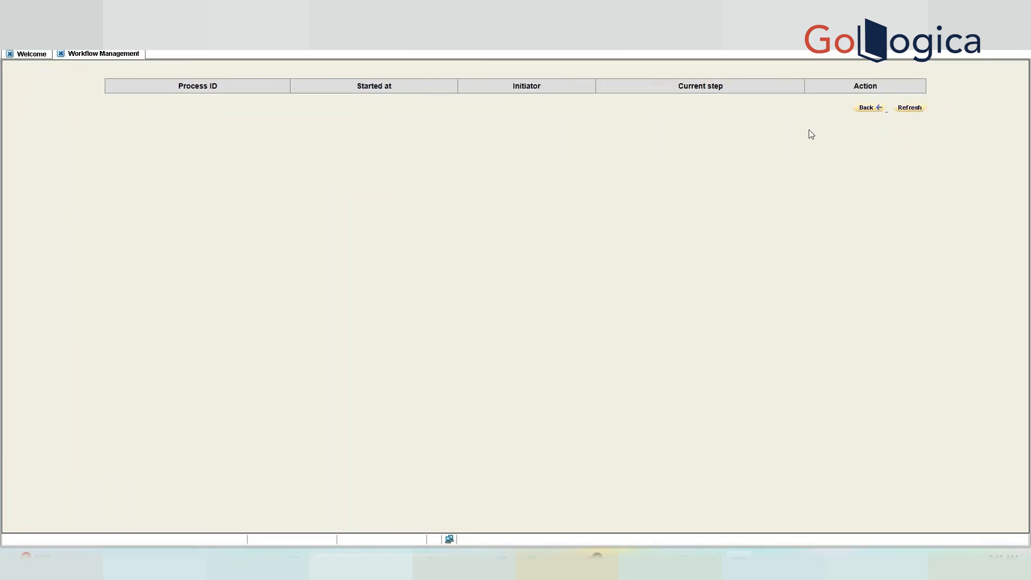
pyautogui.hotkey('alt', 'Tab')
pyautogui.click(375, 116)
pyautogui.write('wf_process_log where schema')
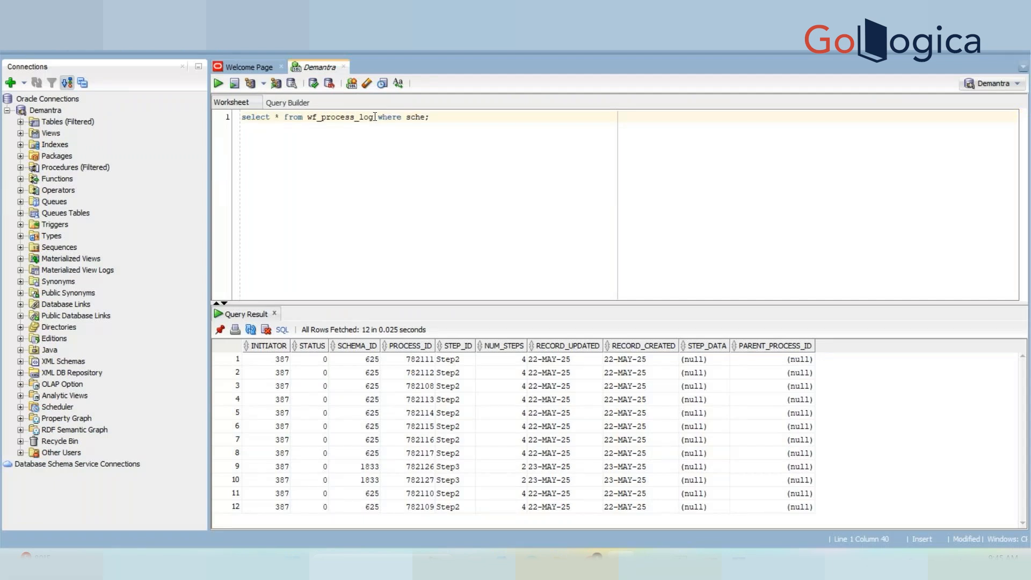
pyautogui.write('_id=1833')
pyautogui.hotkey('ctrl', 'Return')
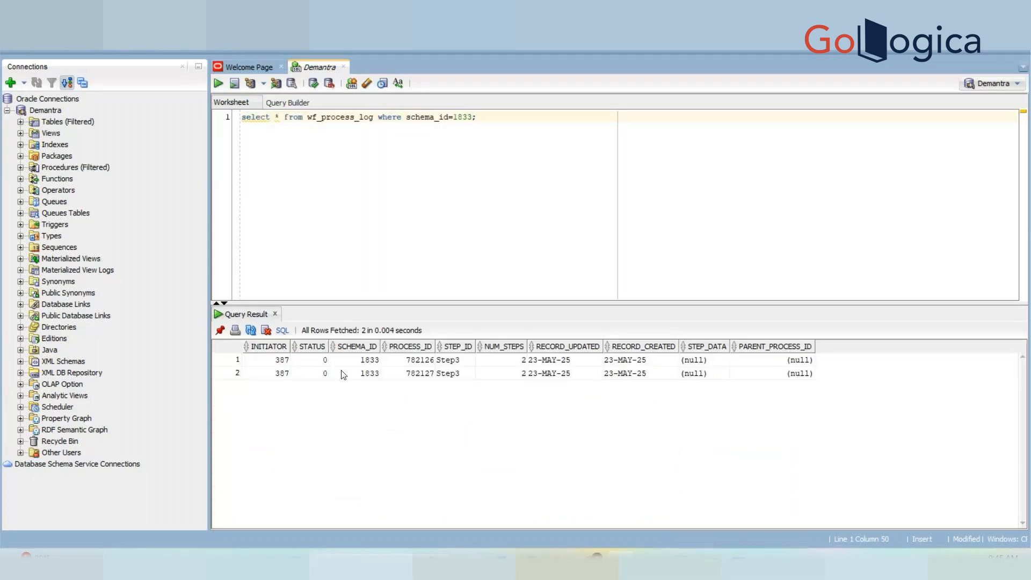
pyautogui.moveTo(363, 360); pyautogui.dragTo(366, 388)
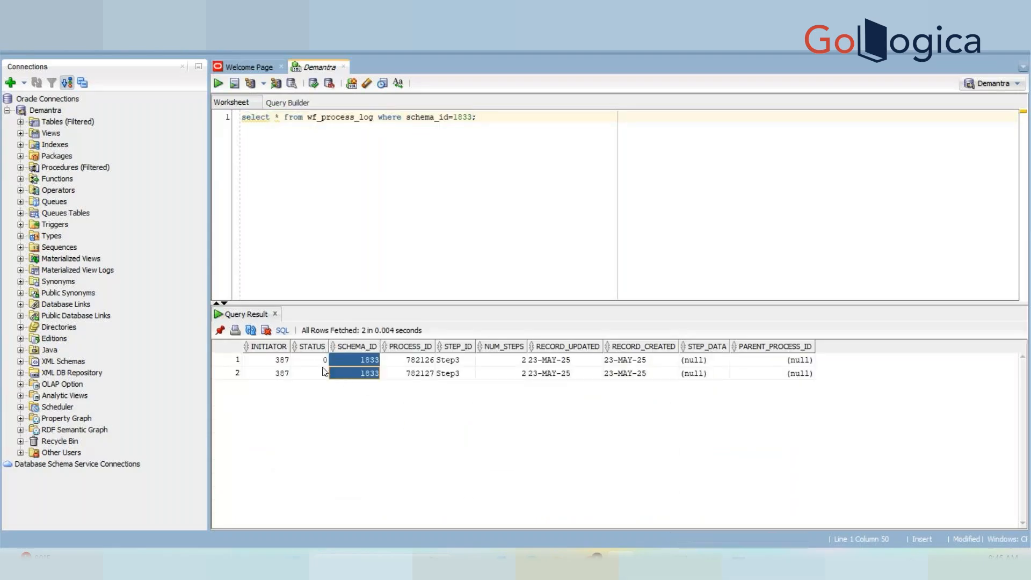
pyautogui.moveTo(316, 363); pyautogui.dragTo(315, 375)
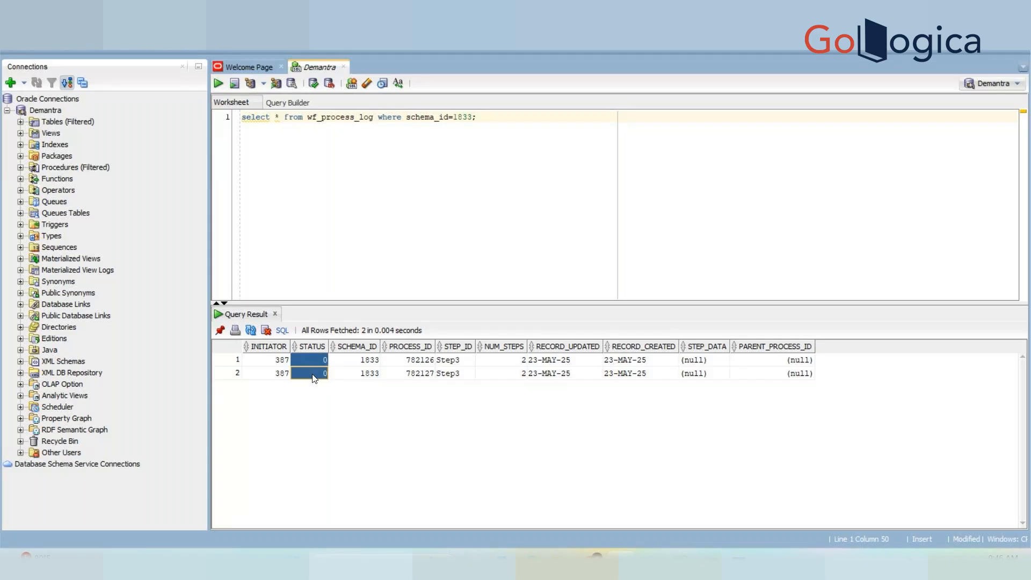
# Start Demo Workflow 1 again from the workflow schema list.
pyautogui.hotkey('alt', 'Tab')
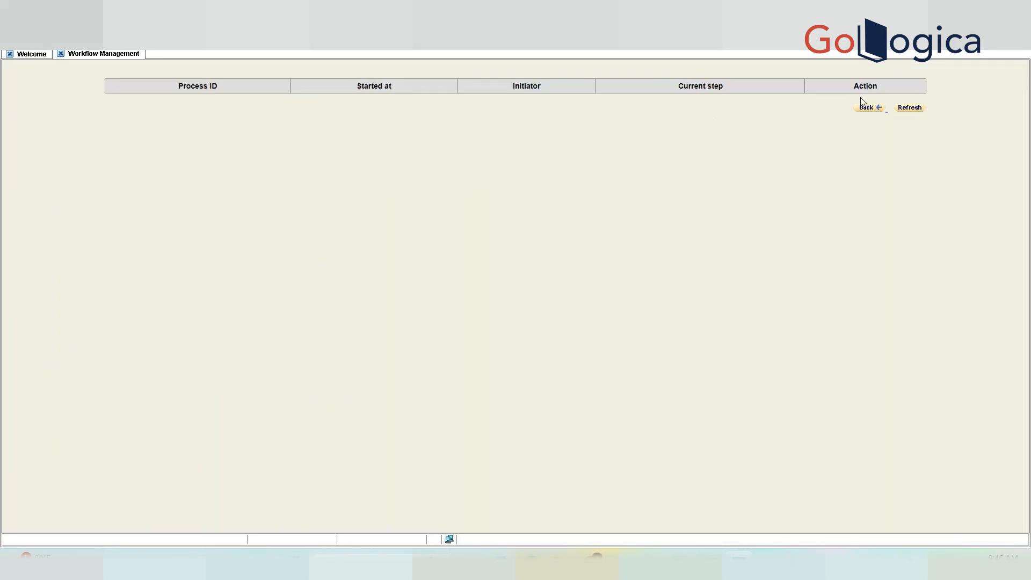
pyautogui.click(868, 107)
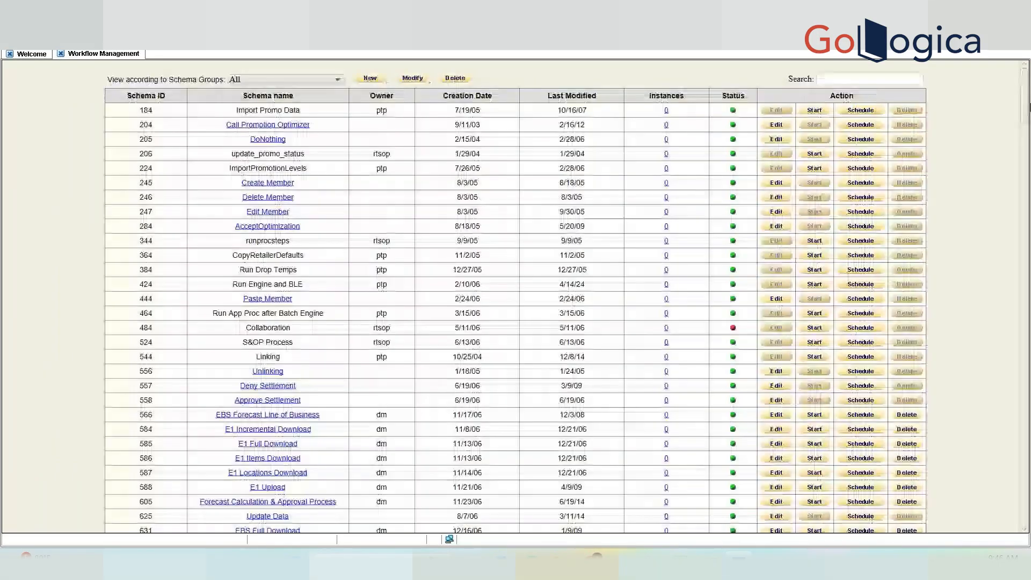
pyautogui.moveTo(1025, 108); pyautogui.dragTo(1019, 491)
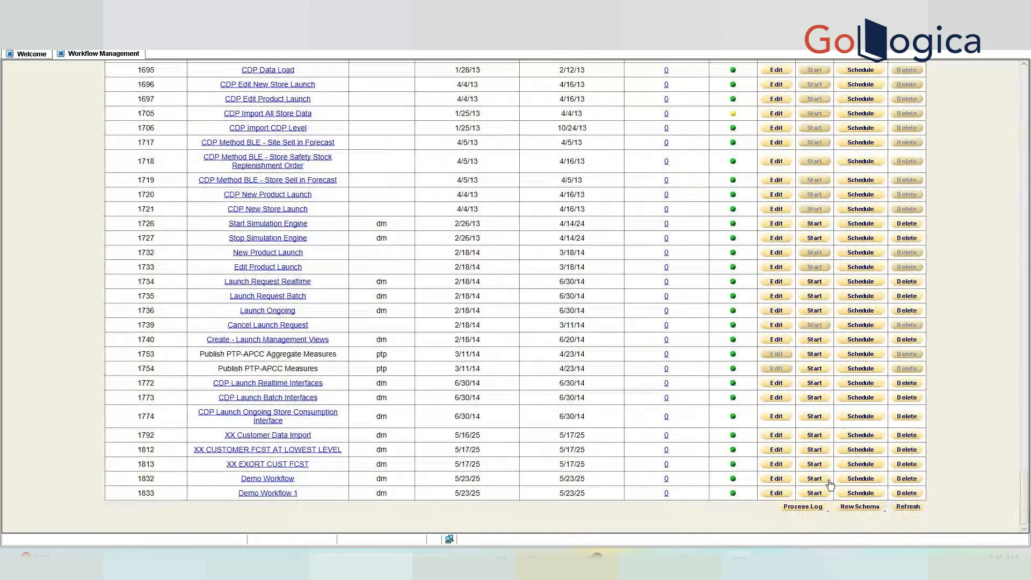
pyautogui.click(815, 492)
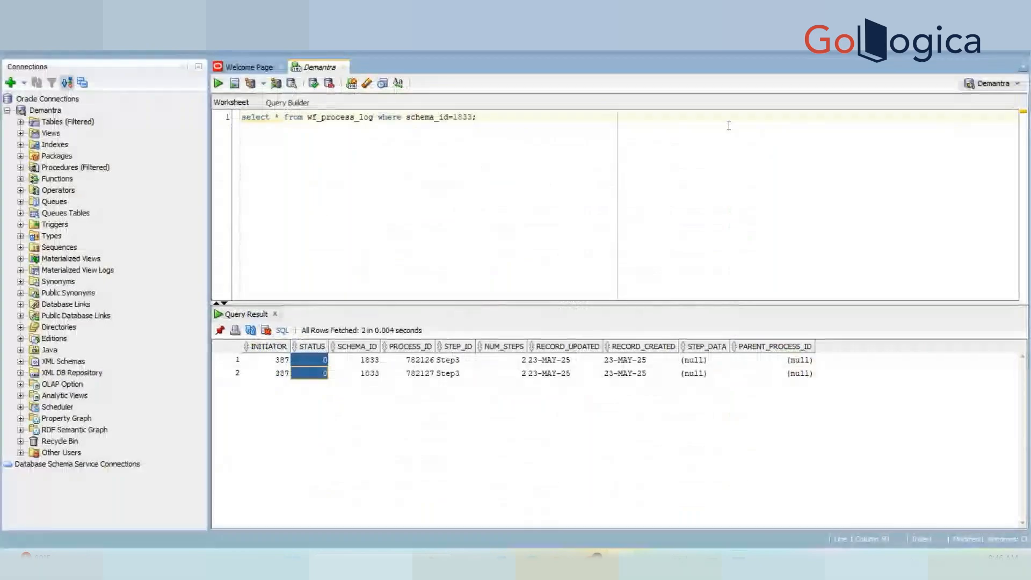
# Re-run the schema 1833 query and confirm the new third process is at Step2.
pyautogui.hotkey('ctrl', 'Return')
pyautogui.hotkey('ctrl', 'Return')
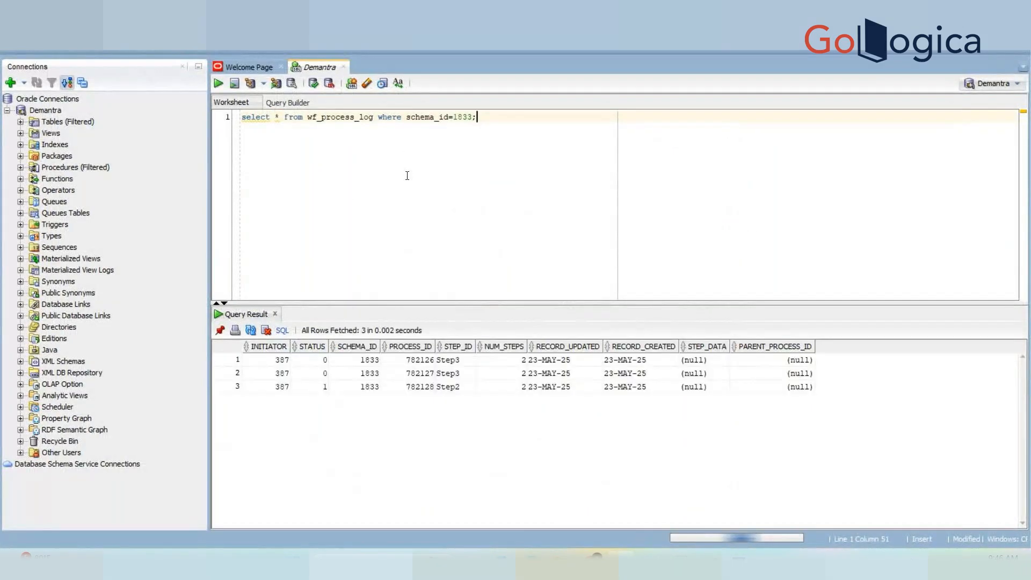
pyautogui.click(454, 389)
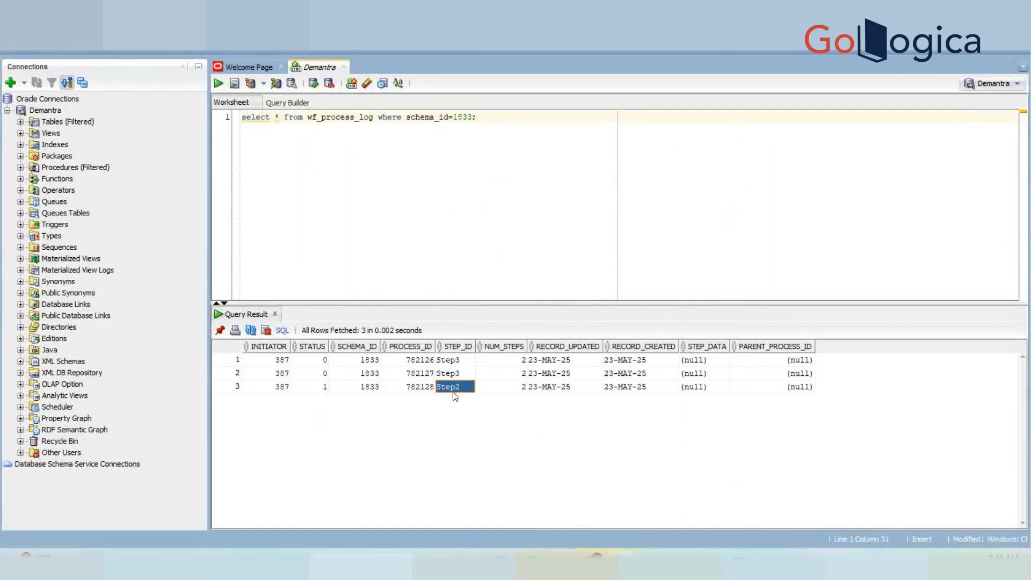
pyautogui.click(478, 118)
pyautogui.hotkey('ctrl', 'Return')
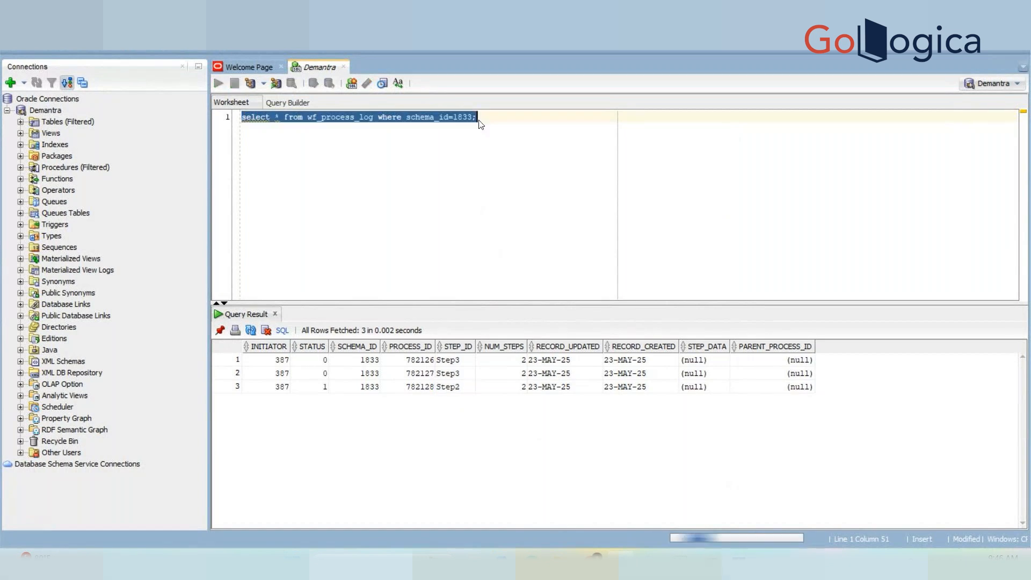
pyautogui.click(452, 392)
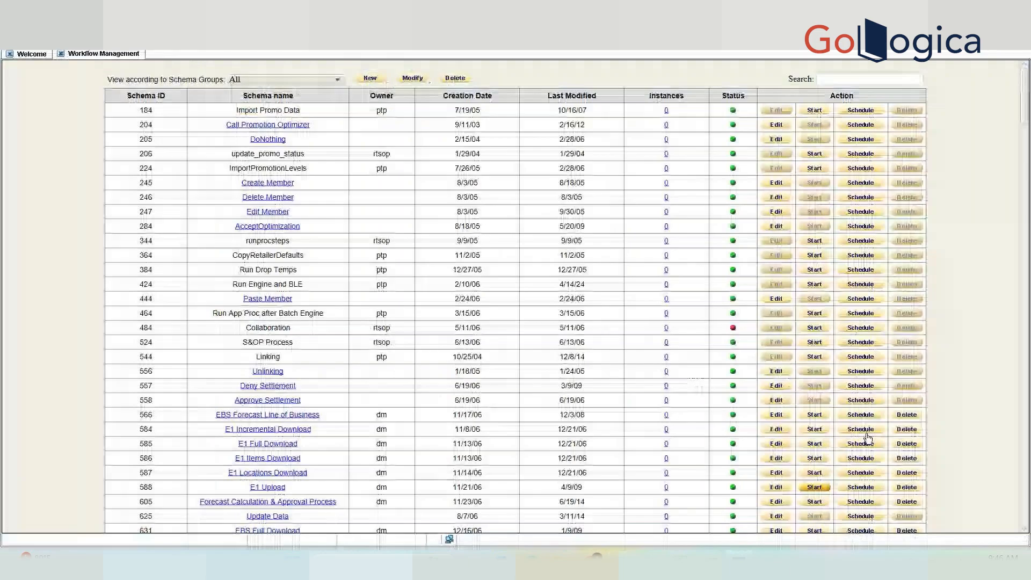
# Scroll to the bottom of the schema list to show Demo Workflow 1 (ID 1833) with 1 instance.
pyautogui.moveTo(1025, 109); pyautogui.dragTo(1025, 496)
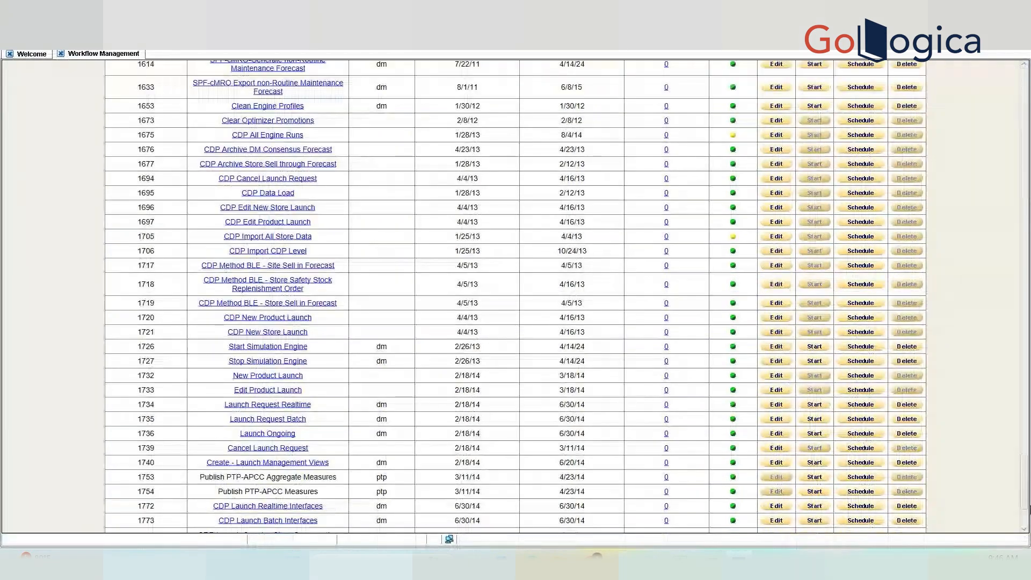
pyautogui.scroll(-3, 665, 500)
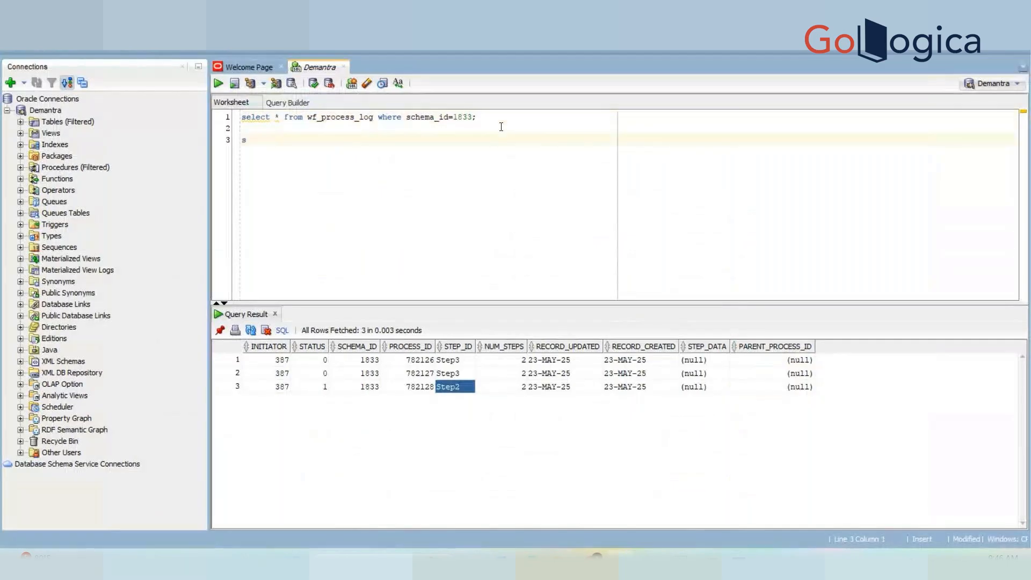
# Run select * from wf_schemas where schema_id=1833; and select its SCHEMA_DATA XML cell.
pyautogui.write('elec')
pyautogui.write('t * fro')
pyautogui.write('m wf_schemas ')
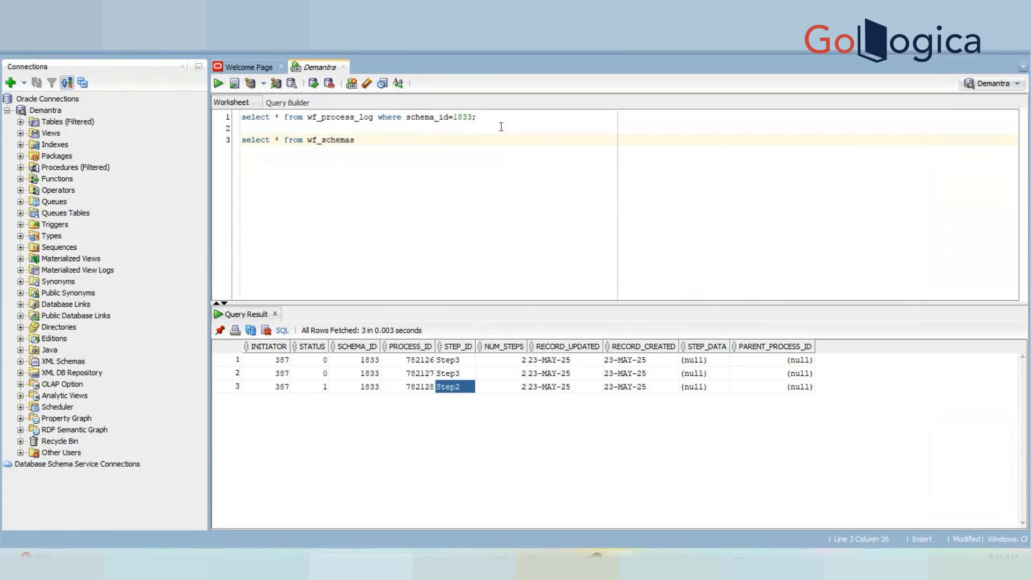
pyautogui.write('where sch')
pyautogui.press('BackSpace')
pyautogui.write('je')
pyautogui.press('BackSpace')
pyautogui.press('BackSpace')
pyautogui.write('hema_id=1833;')
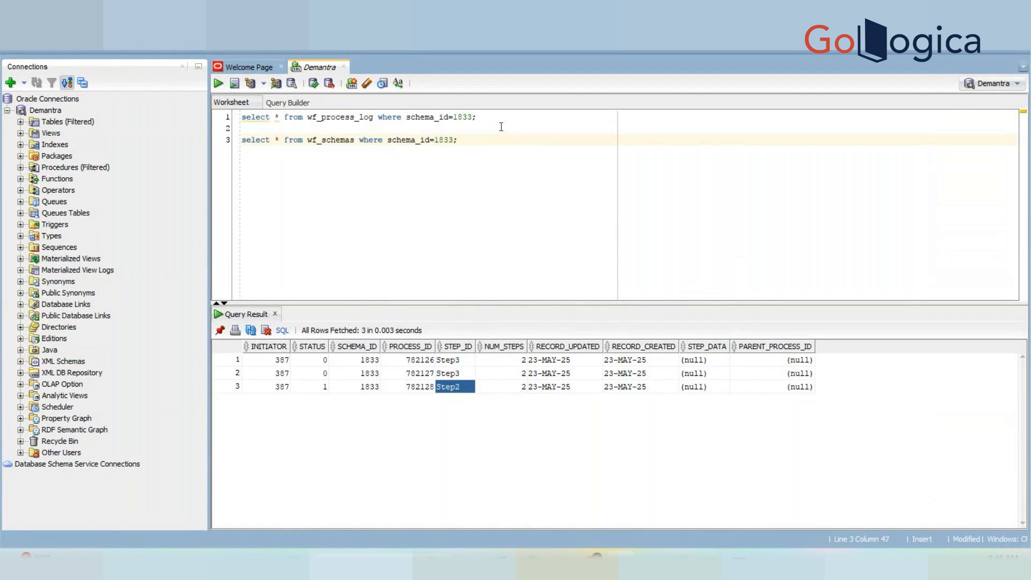
pyautogui.hotkey('ctrl', 'Return')
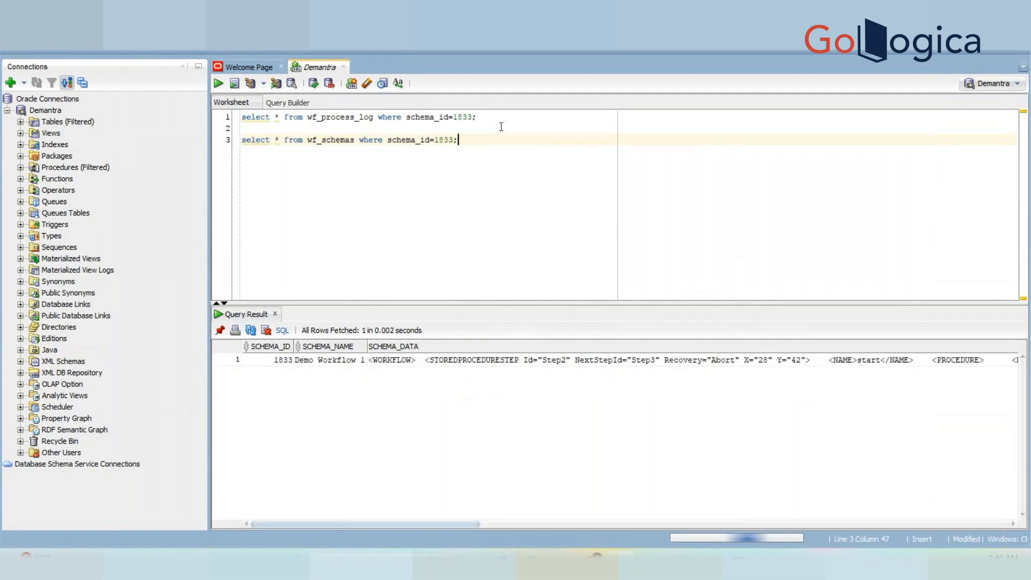
pyautogui.click(488, 358)
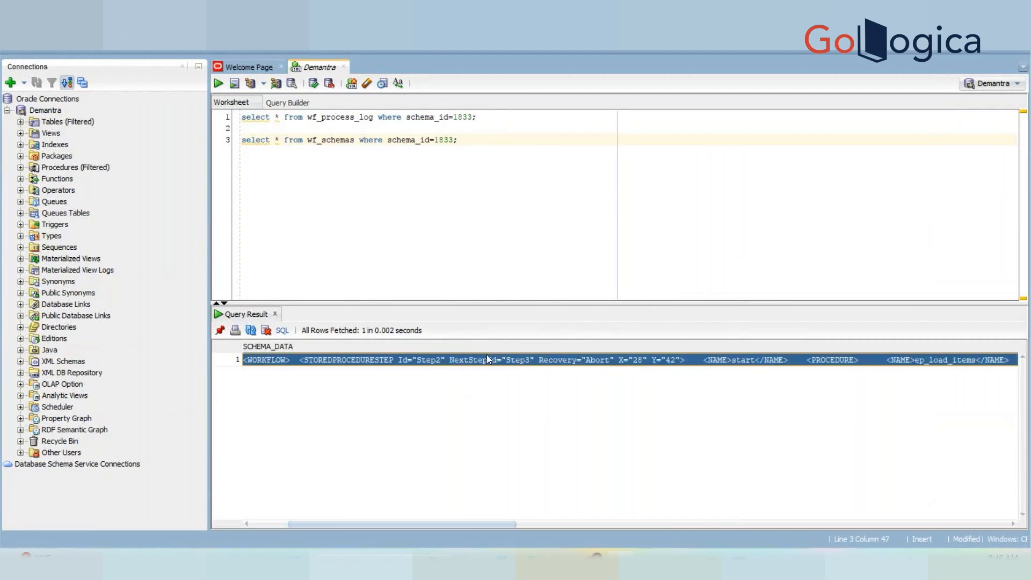
# Paste the Demo Workflow 1 definition XML into the worksheet below the queries.
pyautogui.click(518, 169)
pyautogui.press('Return')
pyautogui.press('Return')
pyautogui.write('"<WORKFLOW>   <STOREDPROCEDURESTEP Id="Step2" NextStepId="Step3" Recovery="Abort" X="28" Y="42">     <NAME>start</NAME>     <PROCEDURE>       <NAME>ep_load_items</NAME>     </PROCEDURE>   </STOREDPROCEDURESTEP>   <STOREDPROCEDURESTEP Id="Step3" Recovery="Abort" X="197" Y="155">     <NAME>end</NAME>     <PROCEDURE>       <NAME>ep_load_locations</NAME>     </PROCEDURE>   </STOREDPROCEDURESTEP> </WORKFLOW>"')
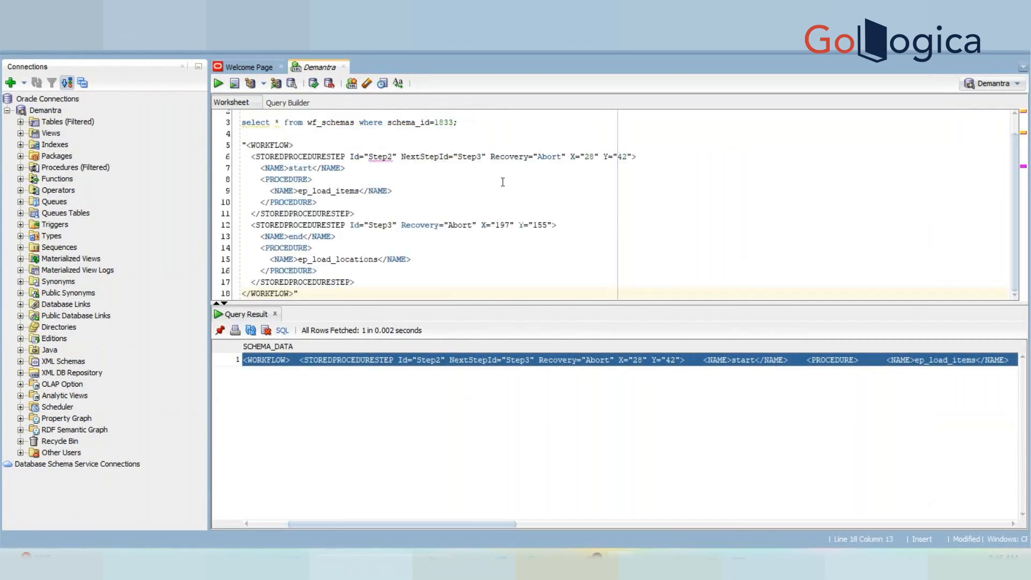
pyautogui.moveTo(466, 302); pyautogui.dragTo(486, 388)
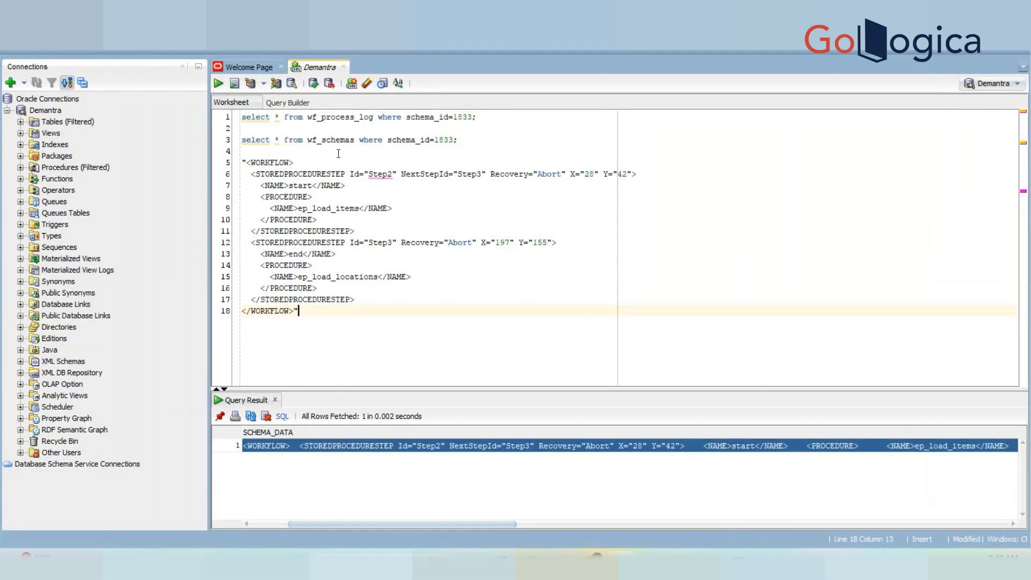
# Examine the XML's start step: its Step2 id, start name and ep_load_items procedure.
pyautogui.doubleClick(379, 175)
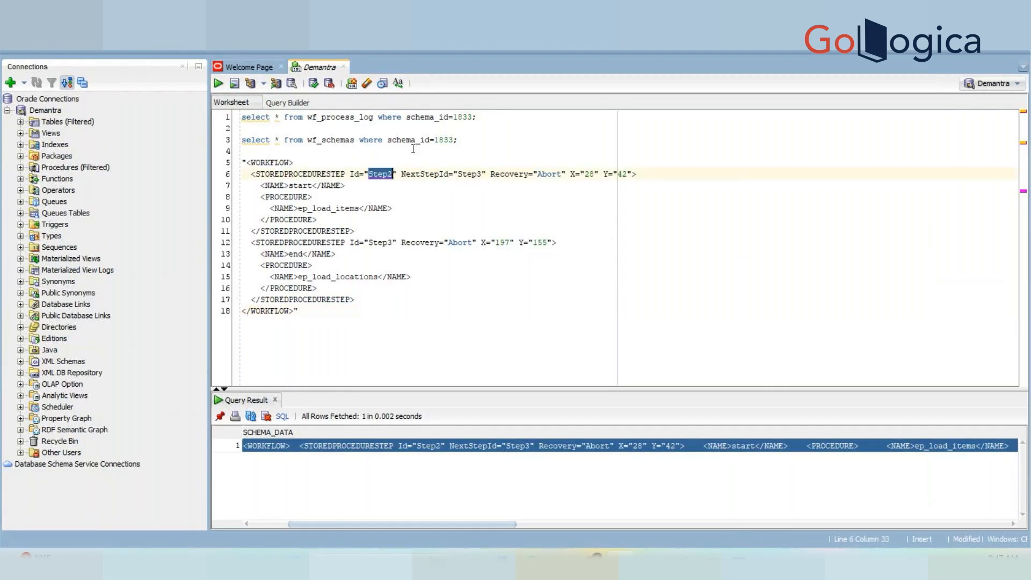
pyautogui.click(404, 173)
pyautogui.doubleClick(301, 186)
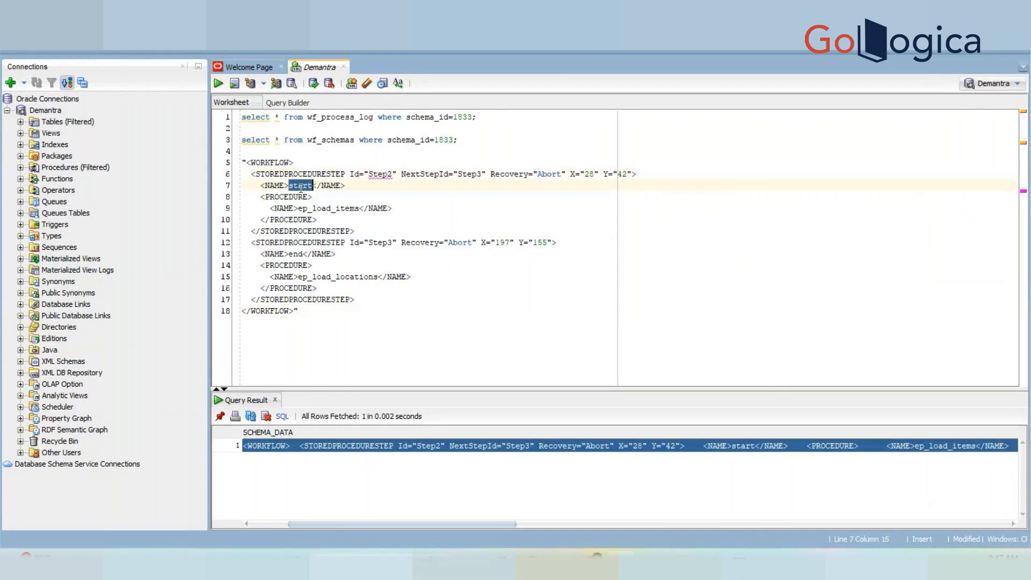
pyautogui.click(318, 208)
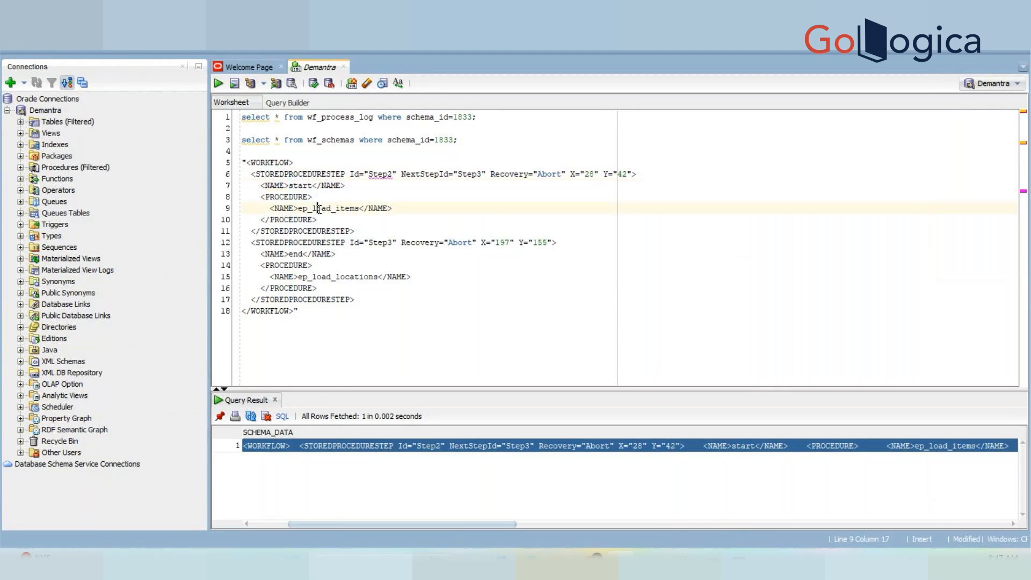
pyautogui.doubleClick(319, 208)
pyautogui.moveTo(242, 174); pyautogui.dragTo(390, 180)
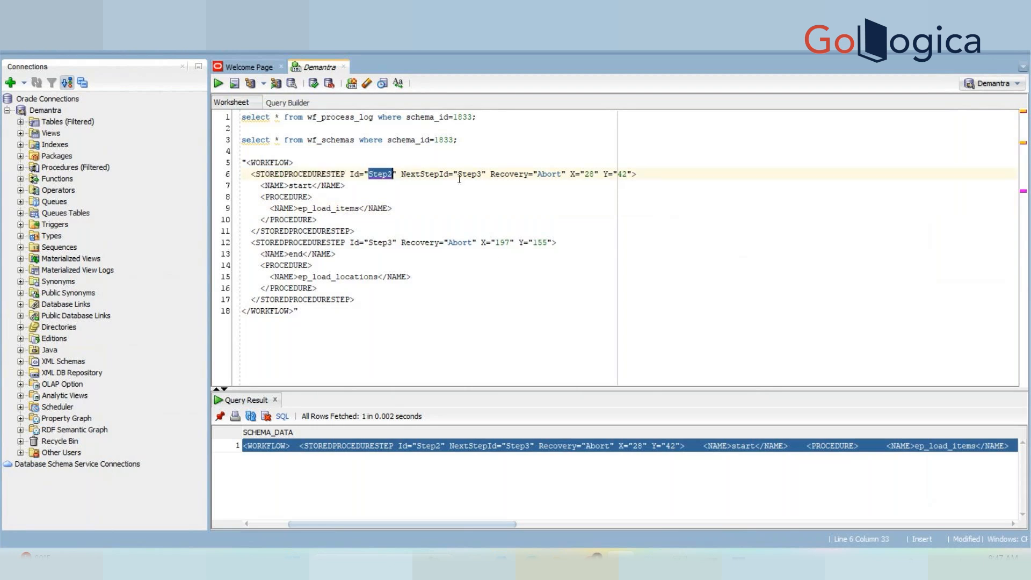
# Examine the NextStepId Step3, the end step, ep_load_locations and the Recovery attribute.
pyautogui.click(435, 174)
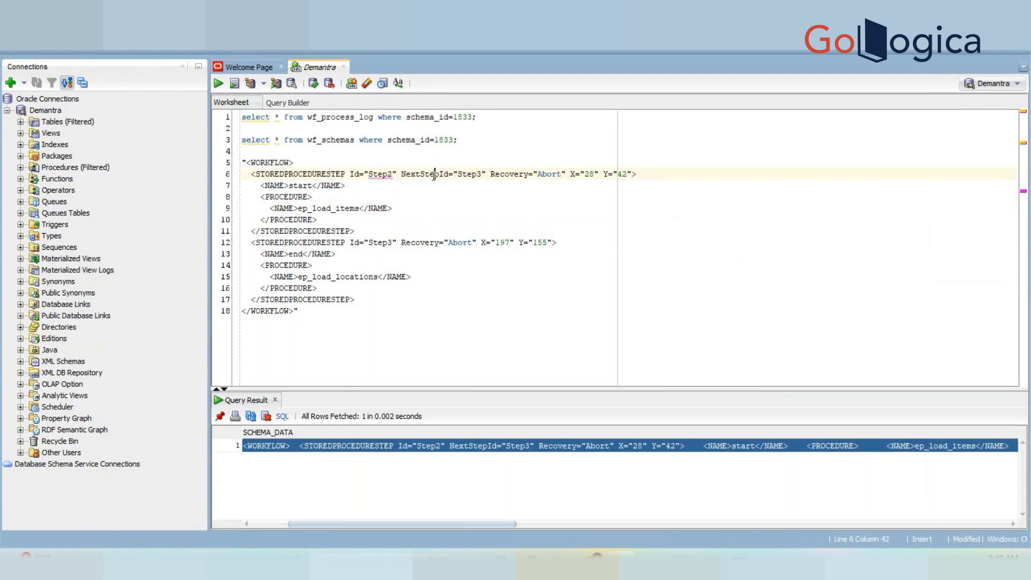
pyautogui.doubleClick(382, 175)
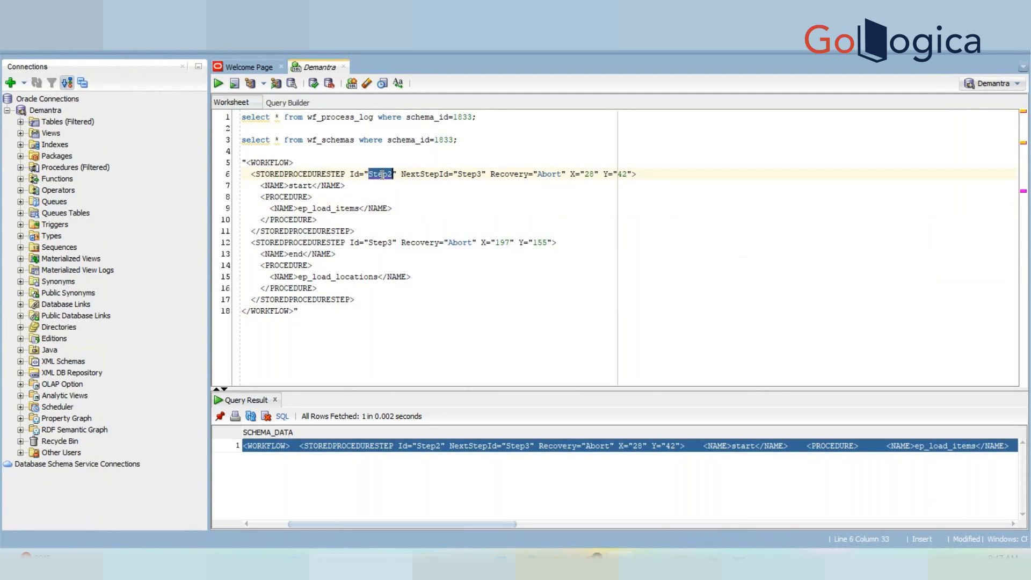
pyautogui.doubleClick(469, 174)
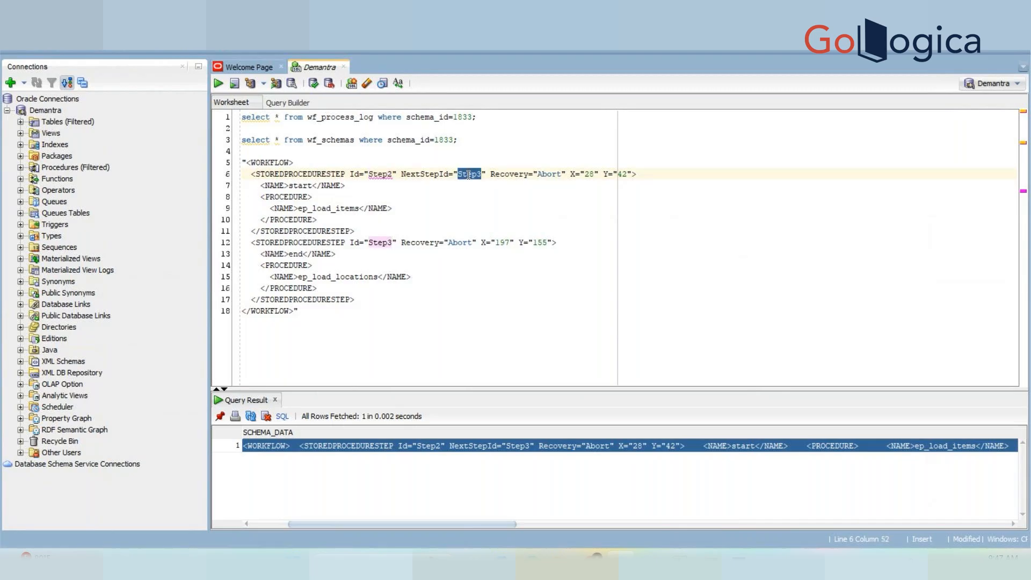
pyautogui.click(293, 254)
pyautogui.click(349, 276)
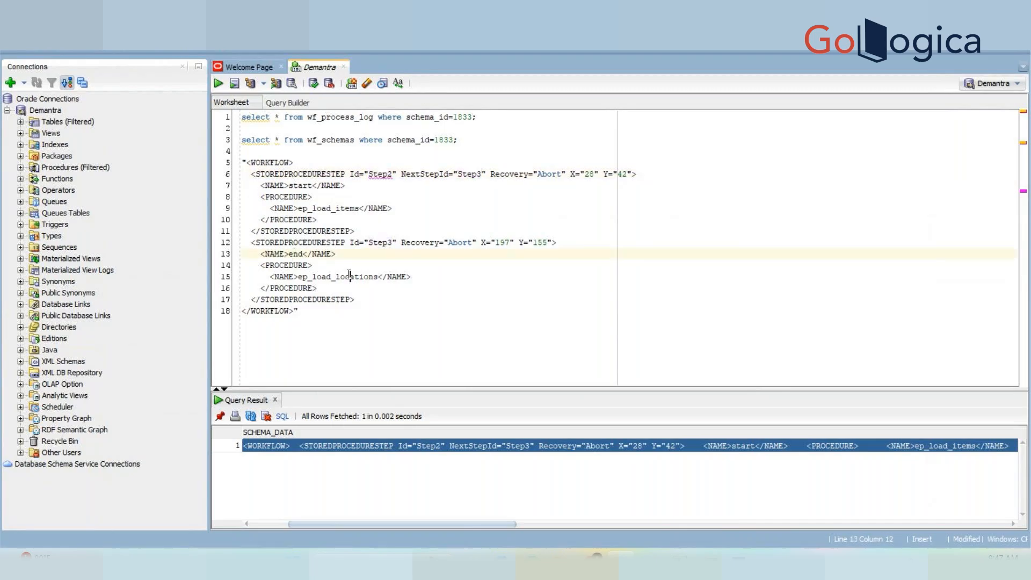
pyautogui.moveTo(407, 243); pyautogui.dragTo(449, 242)
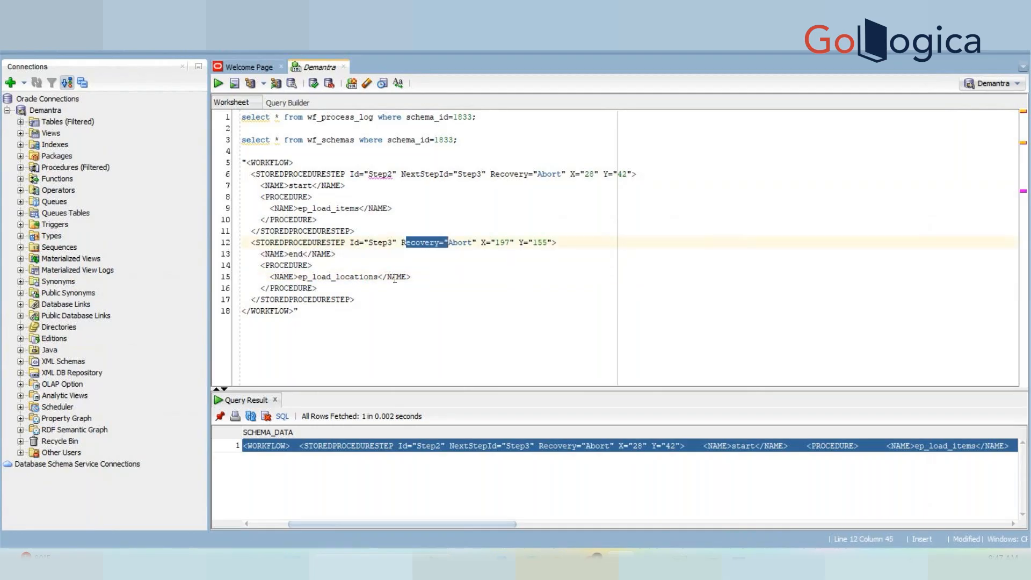
pyautogui.click(377, 303)
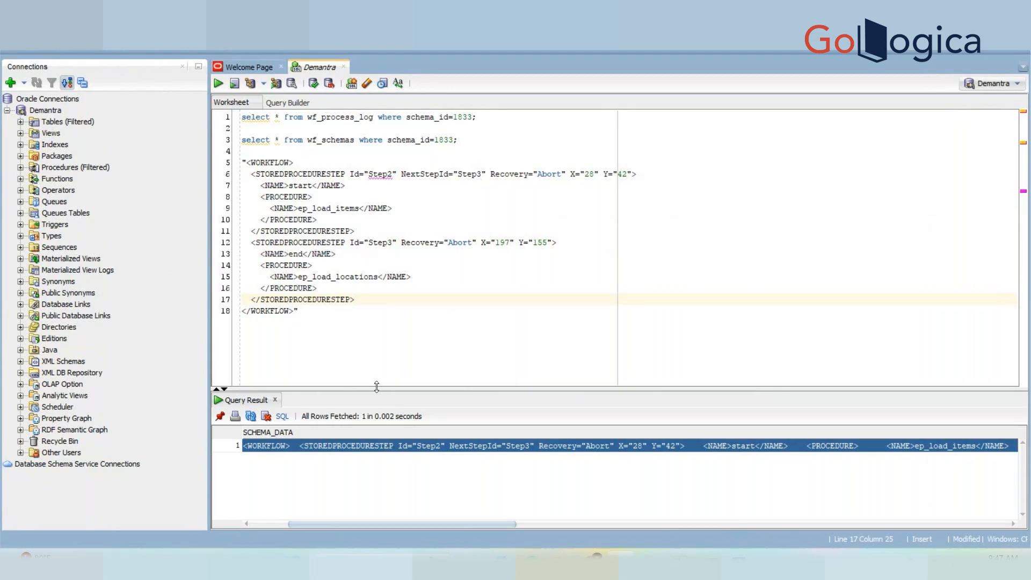
# Delete the pasted XML, rerun the schema 1833 process log query and check all STATUS values are 0.
pyautogui.moveTo(316, 334); pyautogui.dragTo(220, 165)
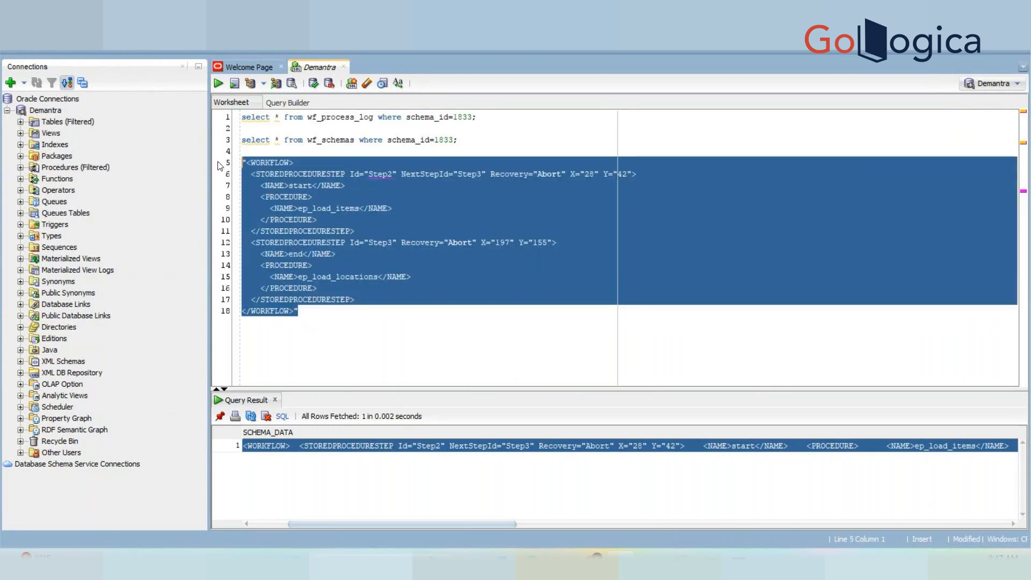
pyautogui.press('Delete')
pyautogui.click(364, 117)
pyautogui.hotkey('ctrl', 'Return')
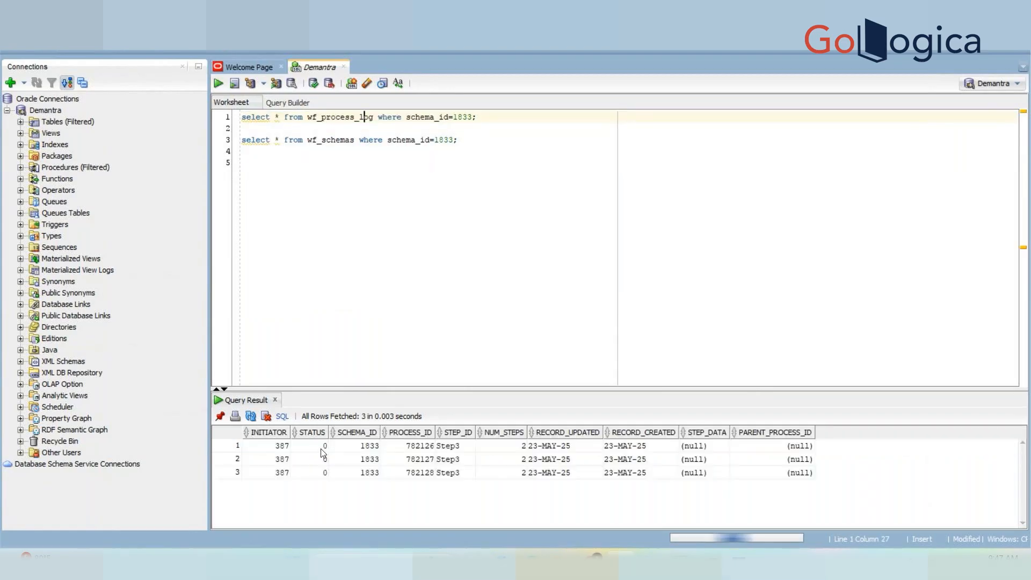
pyautogui.moveTo(321, 448); pyautogui.dragTo(323, 473)
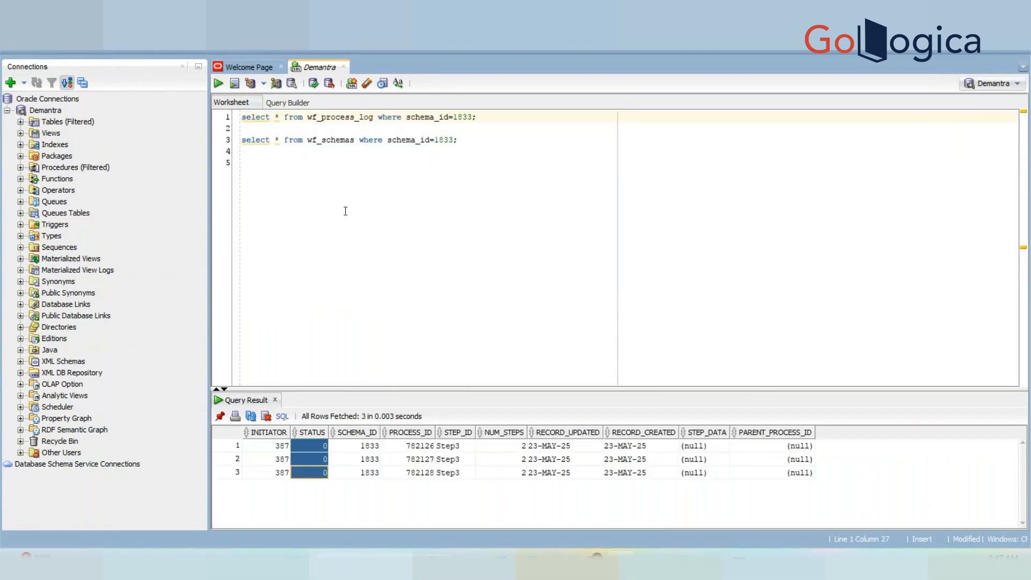
pyautogui.click(411, 140)
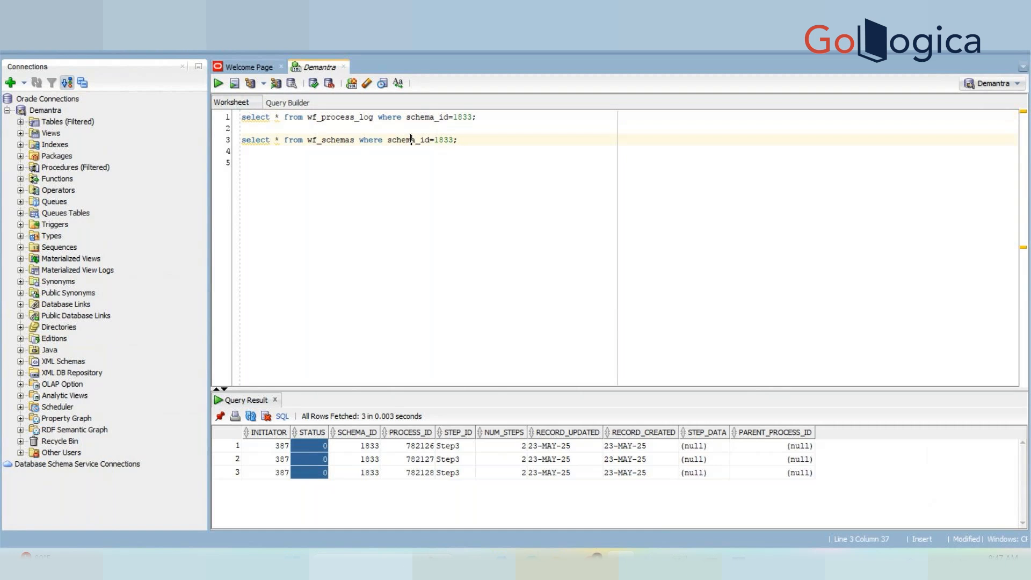
pyautogui.hotkey('alt', 'Tab')
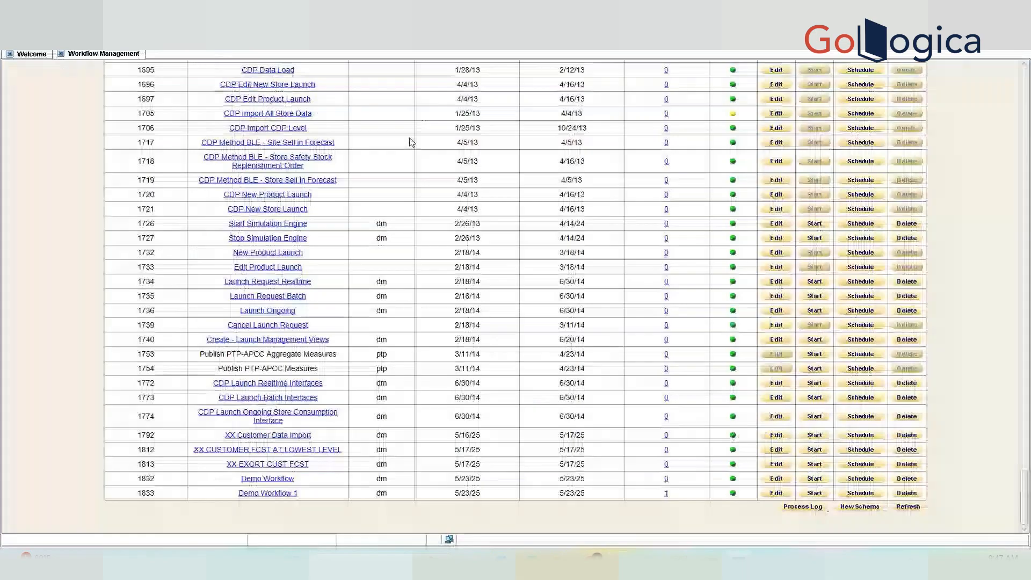
# View the workflow's instances, finding none running, then return to the list and SQL Developer.
pyautogui.click(666, 480)
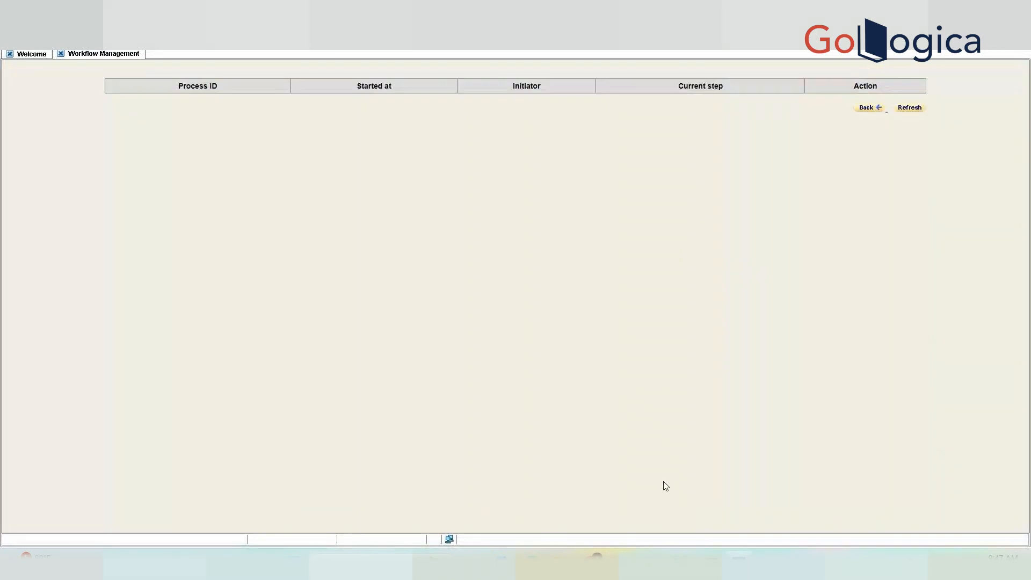
pyautogui.click(868, 108)
pyautogui.hotkey('alt', 'Tab')
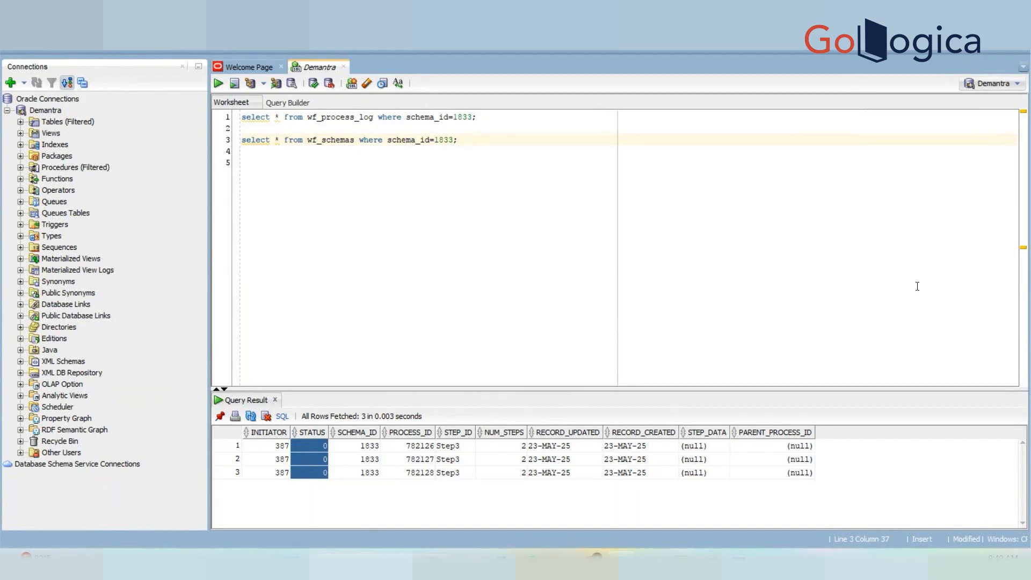
# Run select * from user_id; and check the IS_LOCKED column is 0 for all 36 users.
pyautogui.click(848, 227)
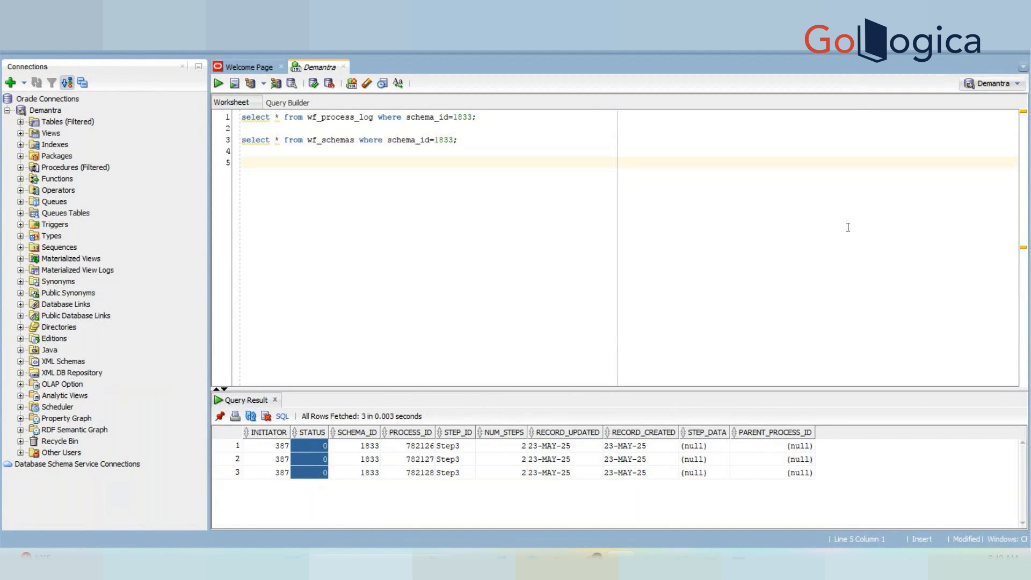
pyautogui.write('select * from user_id;')
pyautogui.hotkey('ctrl', 'Return')
pyautogui.moveTo(692, 389); pyautogui.dragTo(681, 252)
pyautogui.moveTo(533, 524); pyautogui.dragTo(796, 512)
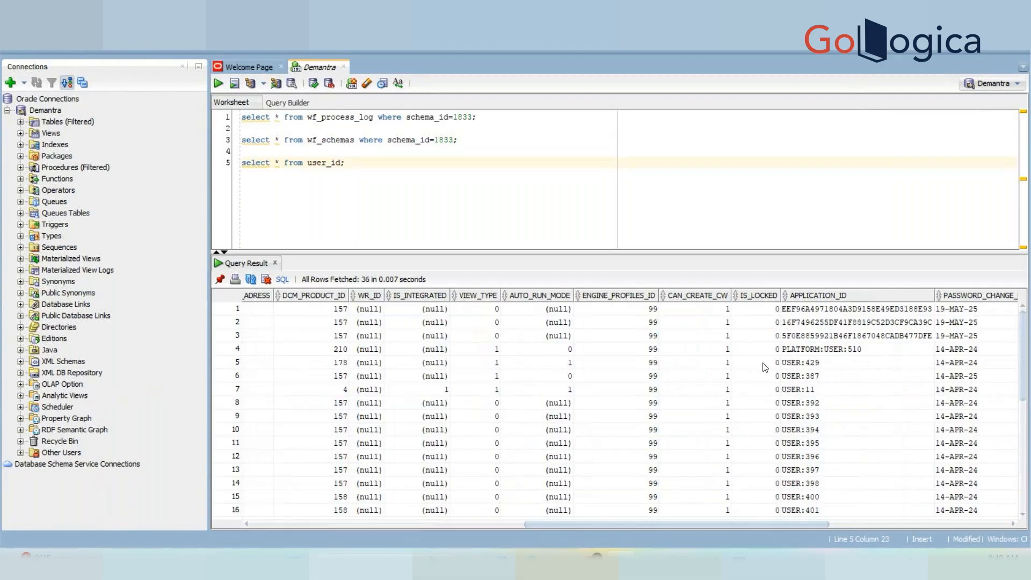
pyautogui.click(750, 313)
pyautogui.click(761, 352)
pyautogui.moveTo(750, 314); pyautogui.dragTo(769, 517)
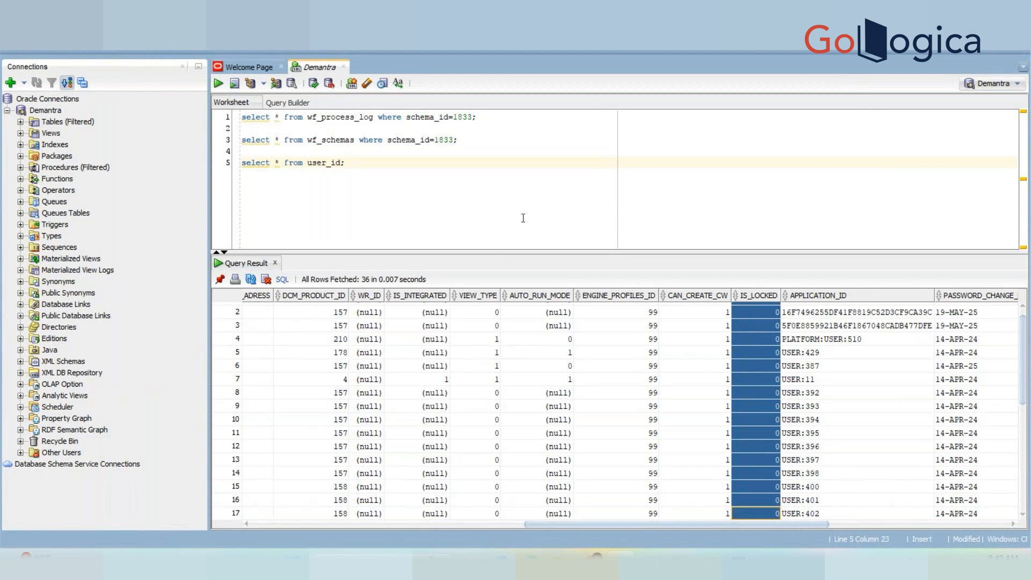
pyautogui.press('super+e')
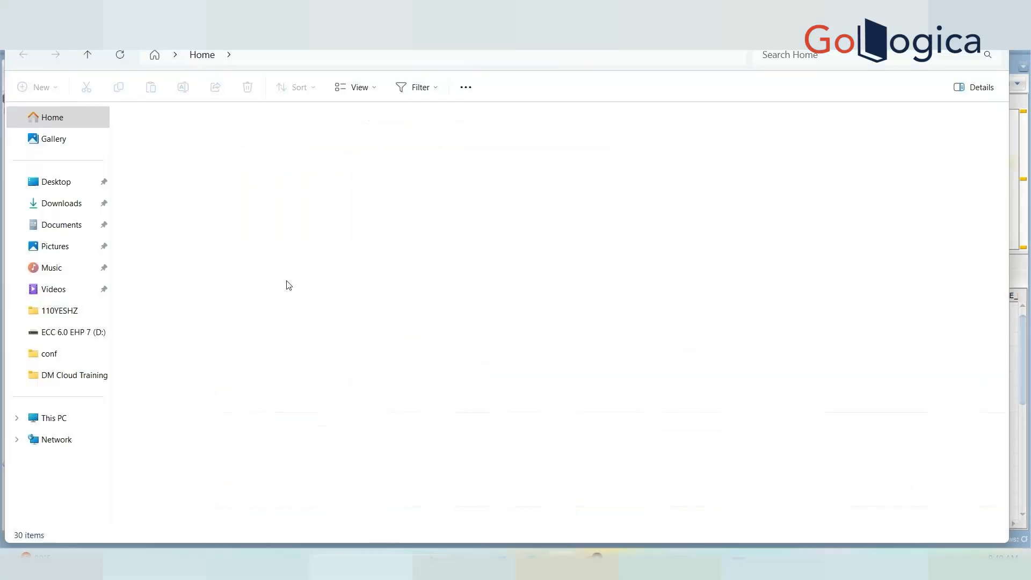
# Launch modeler from the D:\Demantra\Demand Planner\DeskTop folder.
pyautogui.click(94, 343)
pyautogui.doubleClick(188, 212)
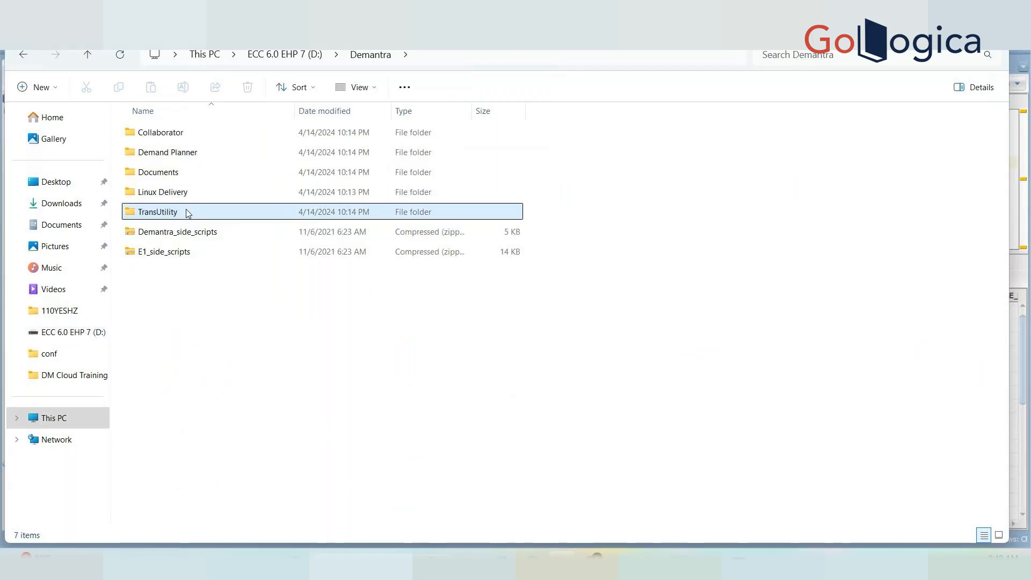
pyautogui.doubleClick(160, 153)
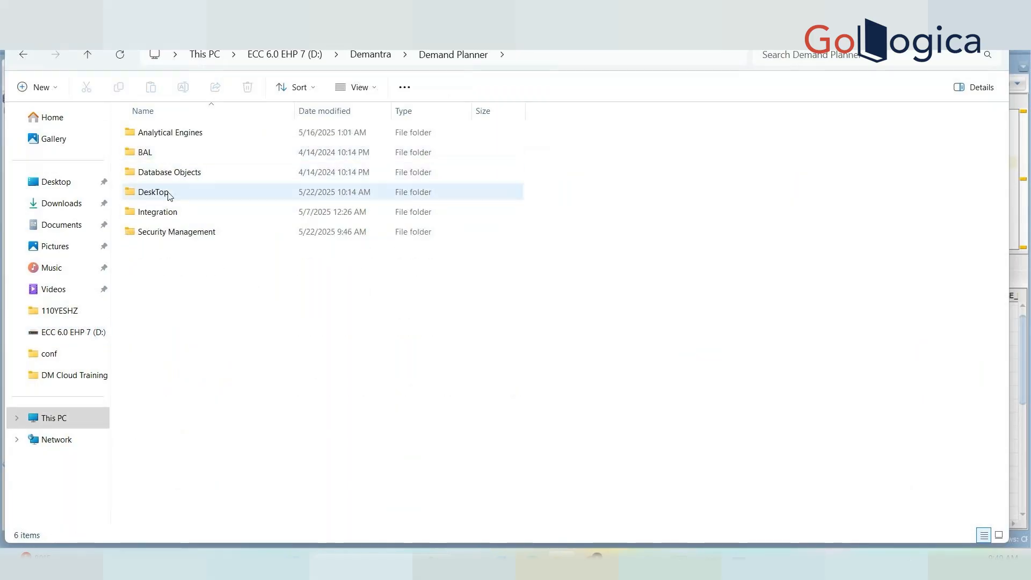
pyautogui.doubleClick(168, 195)
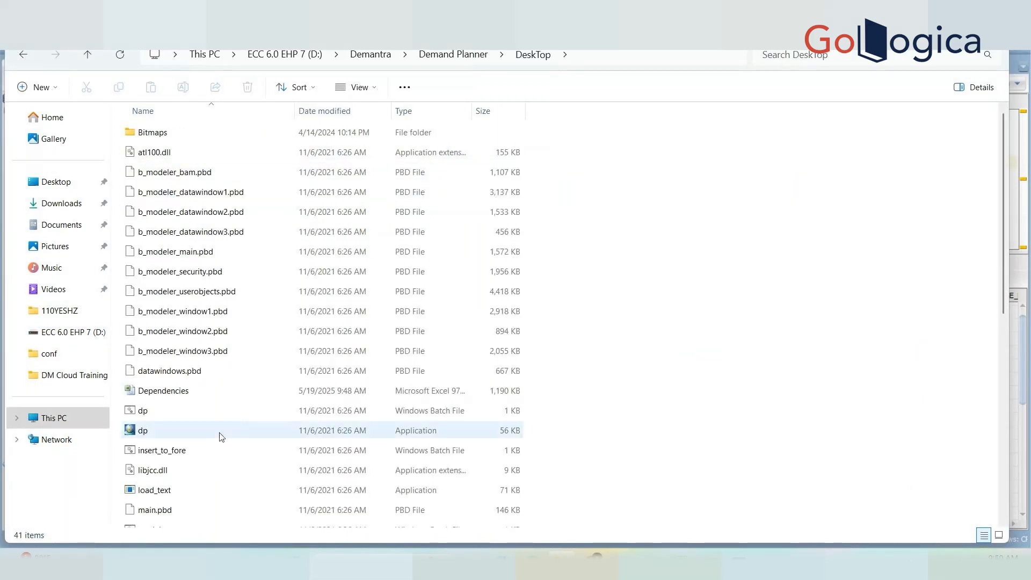
pyautogui.click(1004, 494)
pyautogui.click(149, 153)
pyautogui.doubleClick(150, 156)
# Fill in the Business Modeler sign-in user name and password.
pyautogui.write('dm')
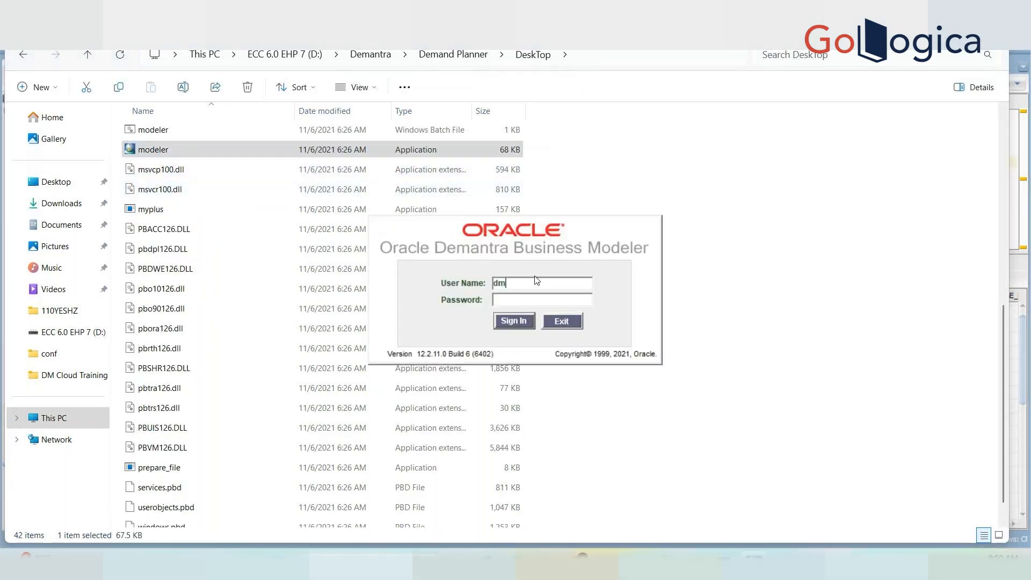
pyautogui.press('Tab')
pyautogui.write('***********')
# Sign in, open Create/Modify User and inspect the demo user's Locked checkbox, cancelling without changes.
pyautogui.click(502, 318)
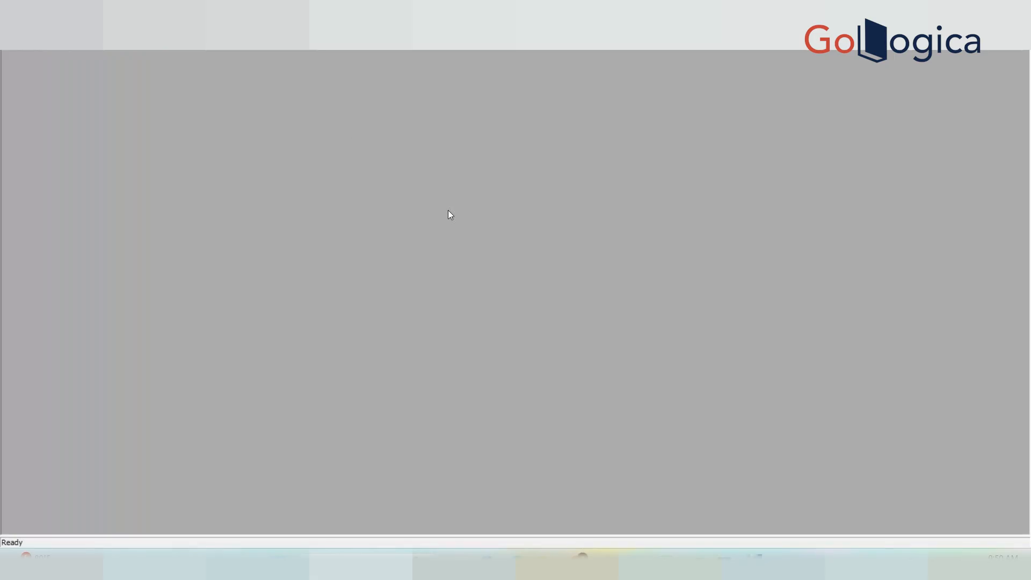
pyautogui.click(258, 23)
pyautogui.click(290, 39)
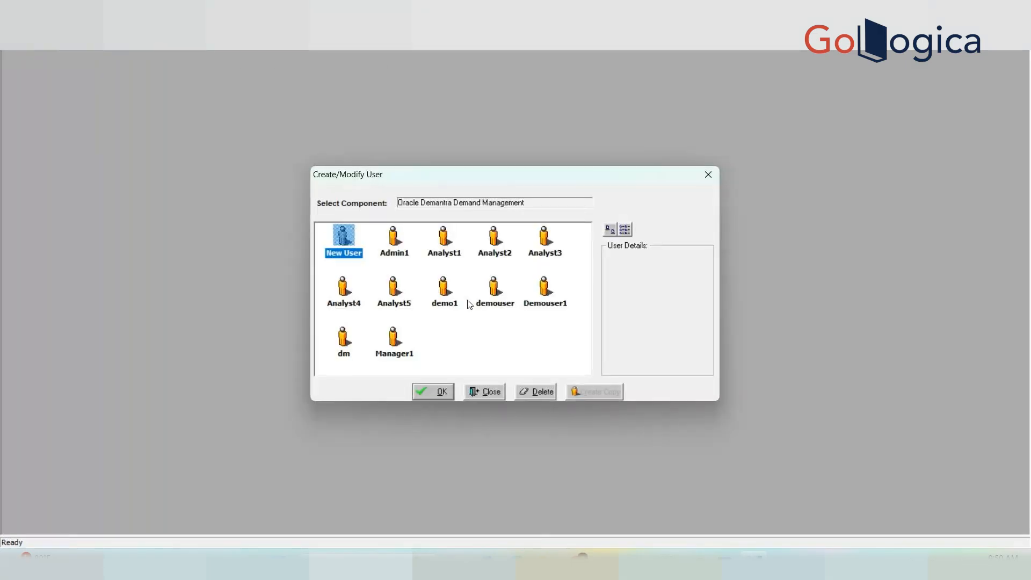
pyautogui.click(443, 298)
pyautogui.doubleClick(443, 299)
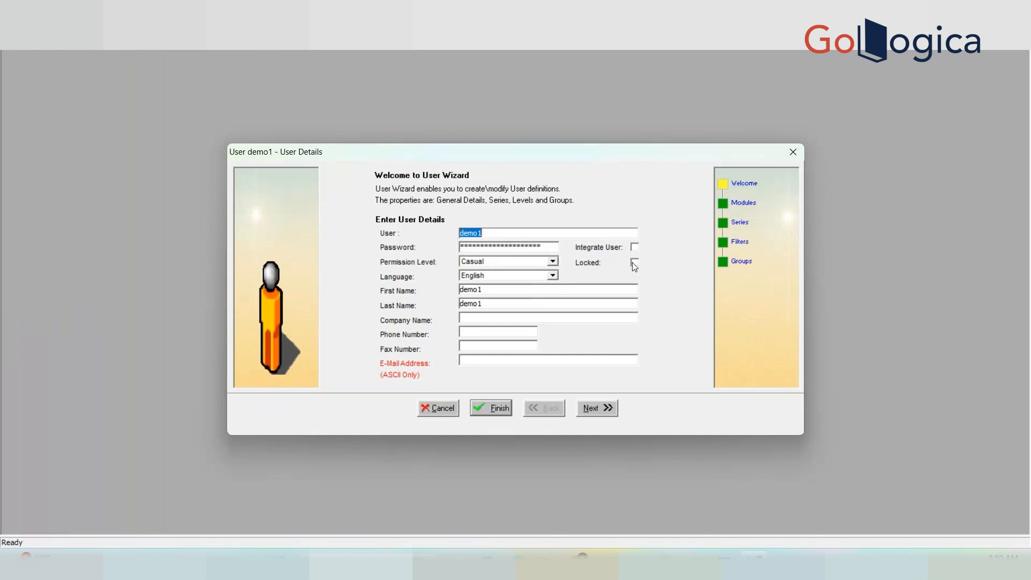
pyautogui.click(452, 407)
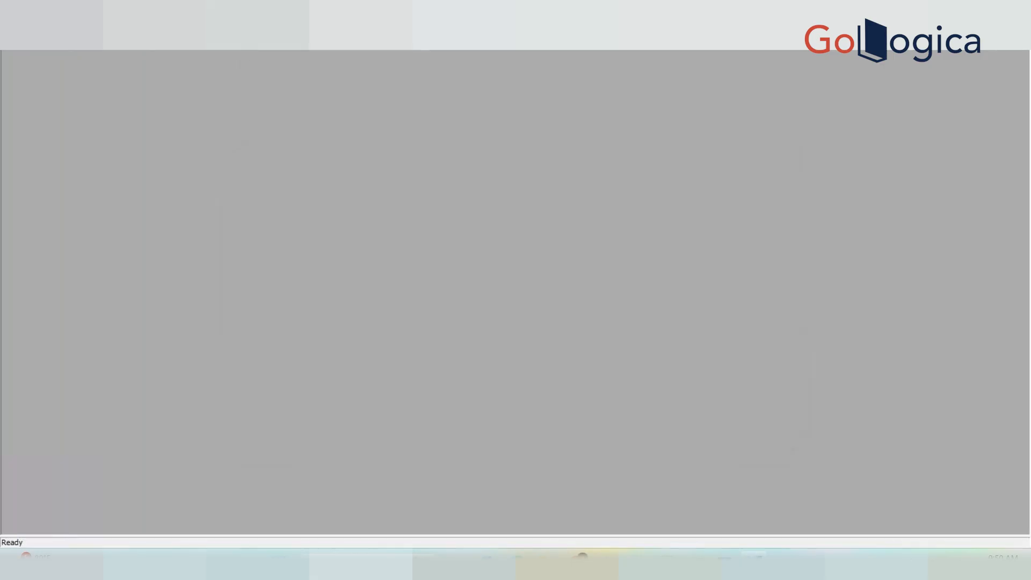
# Exit the Business Modeler and bring Oracle SQL Developer back to the front.
pyautogui.click(12, 44)
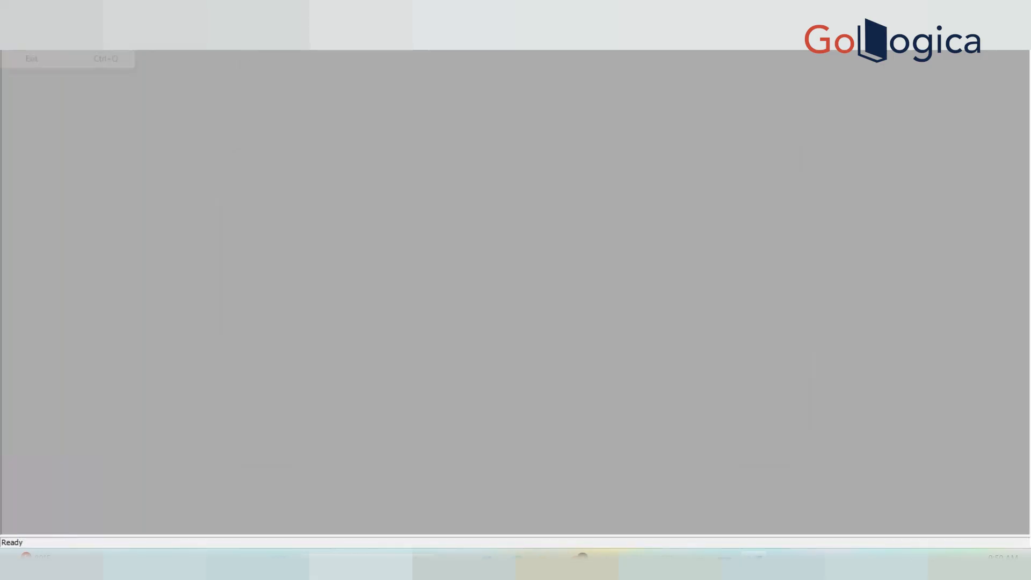
pyautogui.click(31, 63)
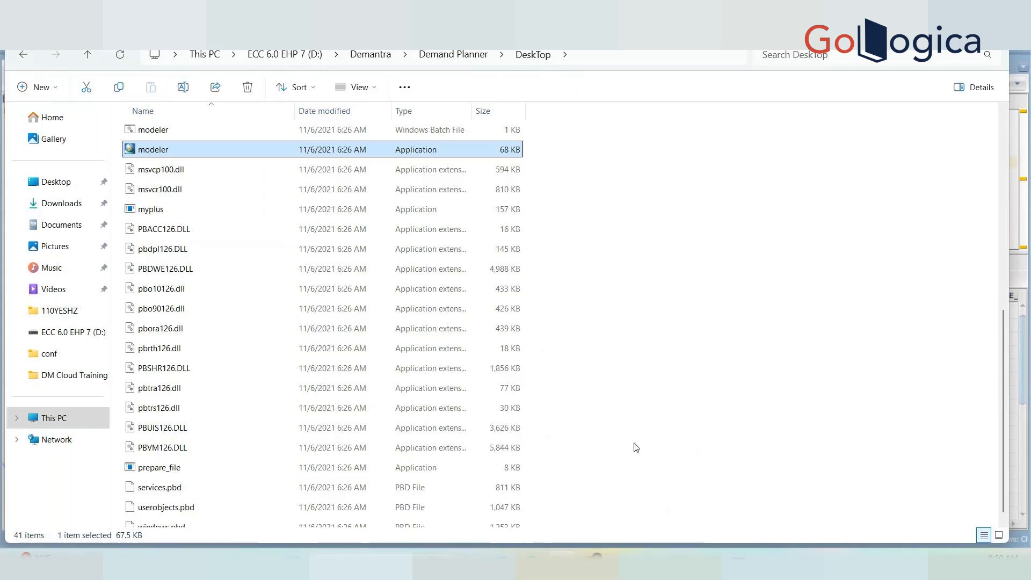
pyautogui.moveTo(620, 555)
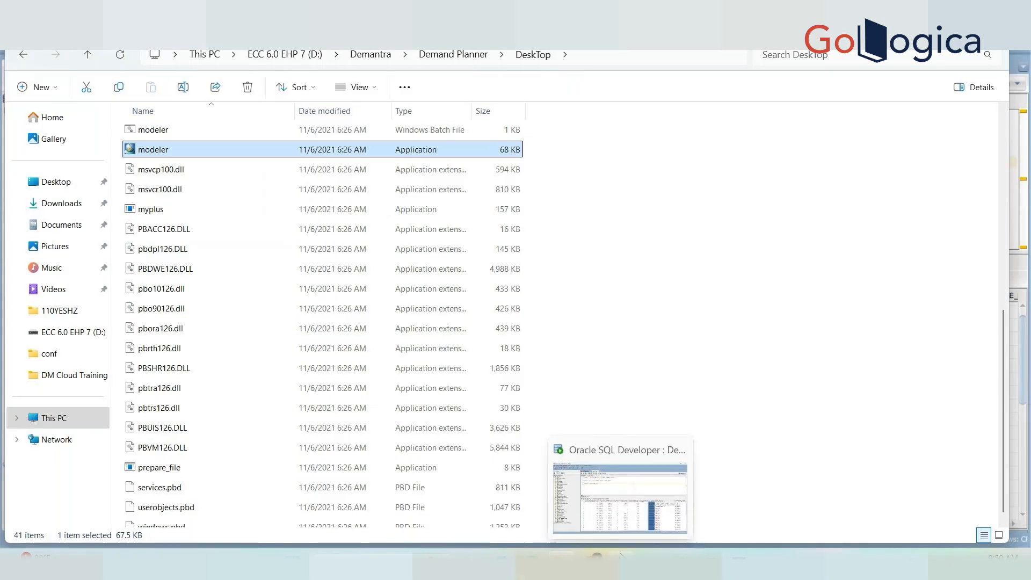
pyautogui.click(627, 512)
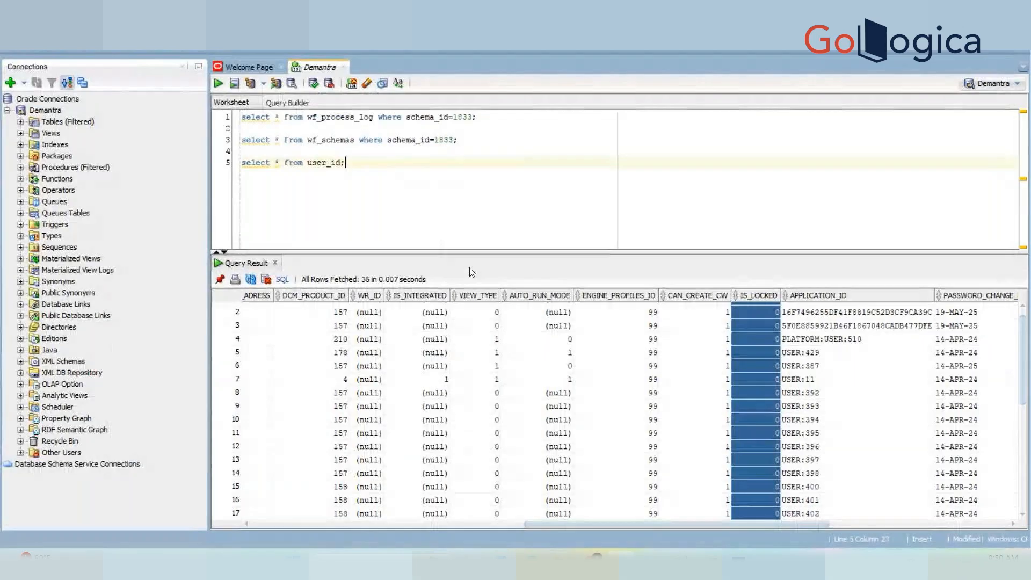
# Start a CREATE OR REPLACE PROCEDURE xx_user_lock IS BEGIN block below the user query.
pyautogui.moveTo(464, 251); pyautogui.dragTo(475, 352)
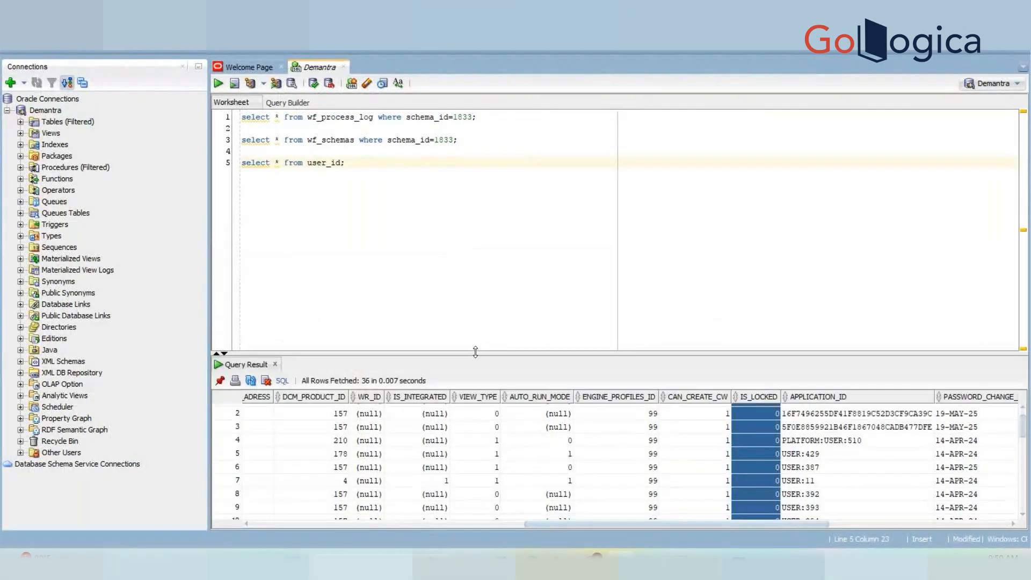
pyautogui.press('Return')
pyautogui.press('Return')
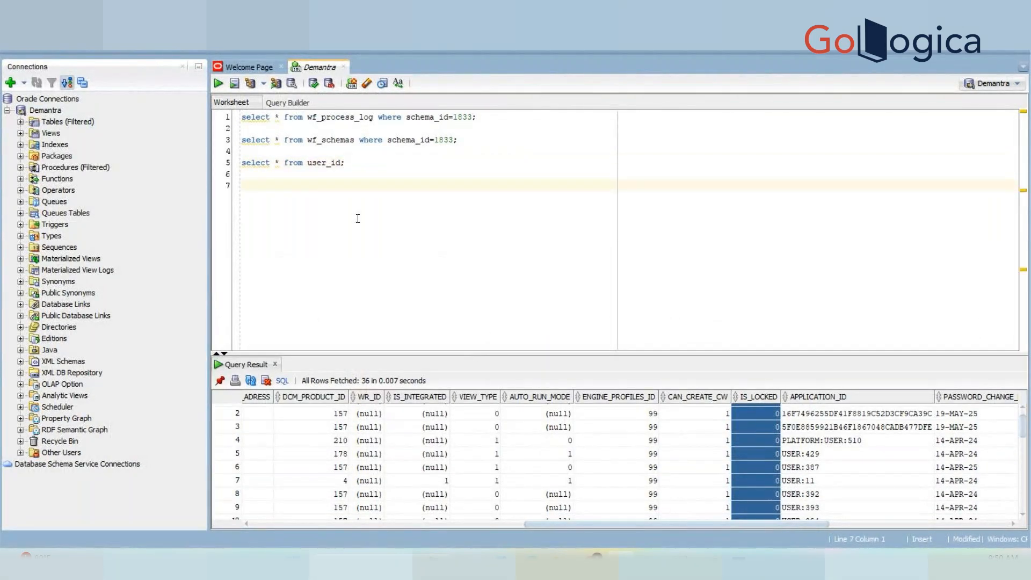
pyautogui.write('create or')
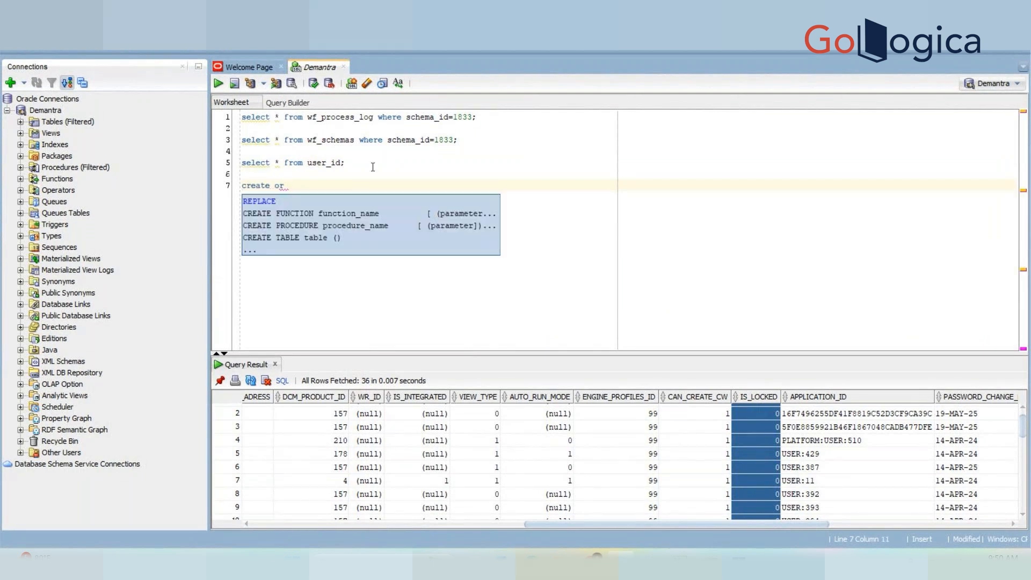
pyautogui.write(' replce')
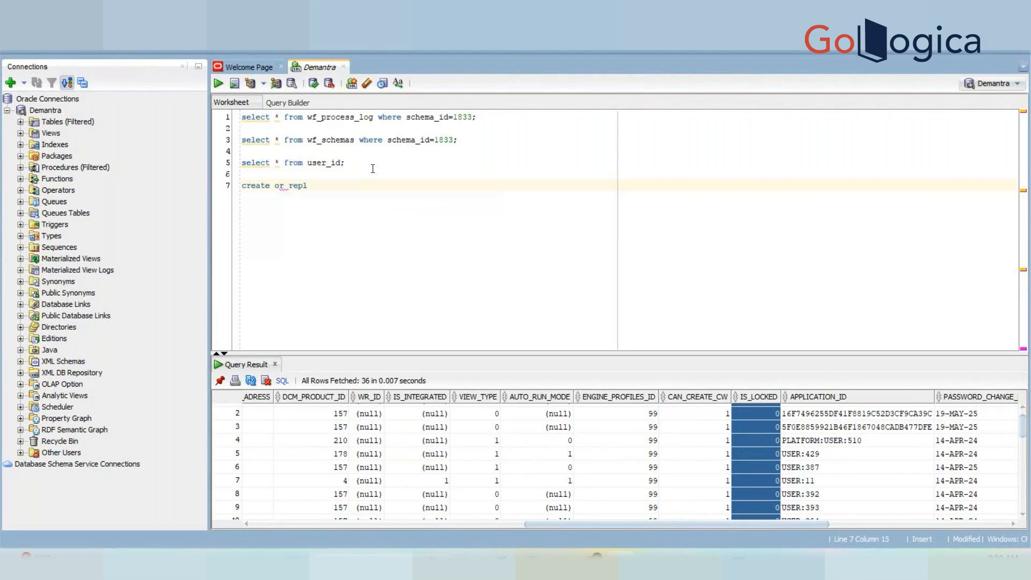
pyautogui.press('BackSpace')
pyautogui.press('BackSpace')
pyautogui.press('BackSpace')
pyautogui.write('ace procedure xx_user_lock')
pyautogui.press('Return')
pyautogui.write('is')
pyautogui.press('Return')
pyautogui.write('begin')
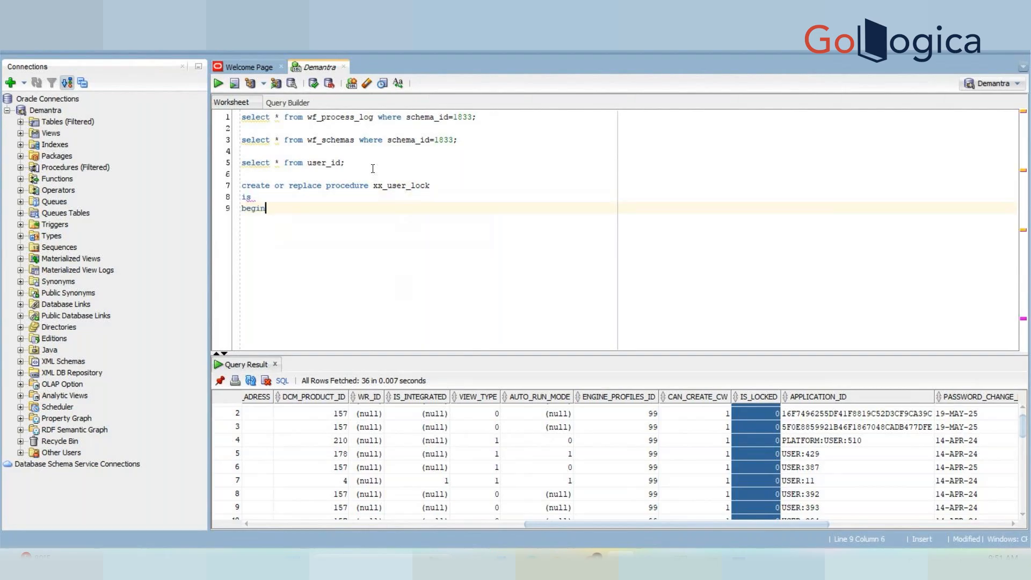
pyautogui.press('Return')
pyautogui.press('Return')
# Add an update of user_id setting is_locked=1 where UPPER(user_name)<>'DM'.
pyautogui.write('update')
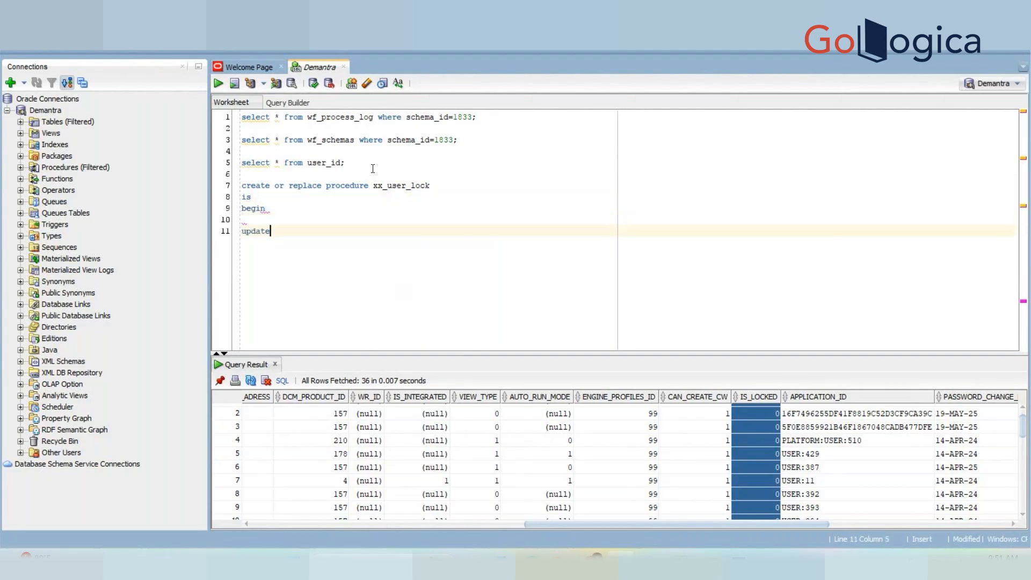
pyautogui.write(' user_id')
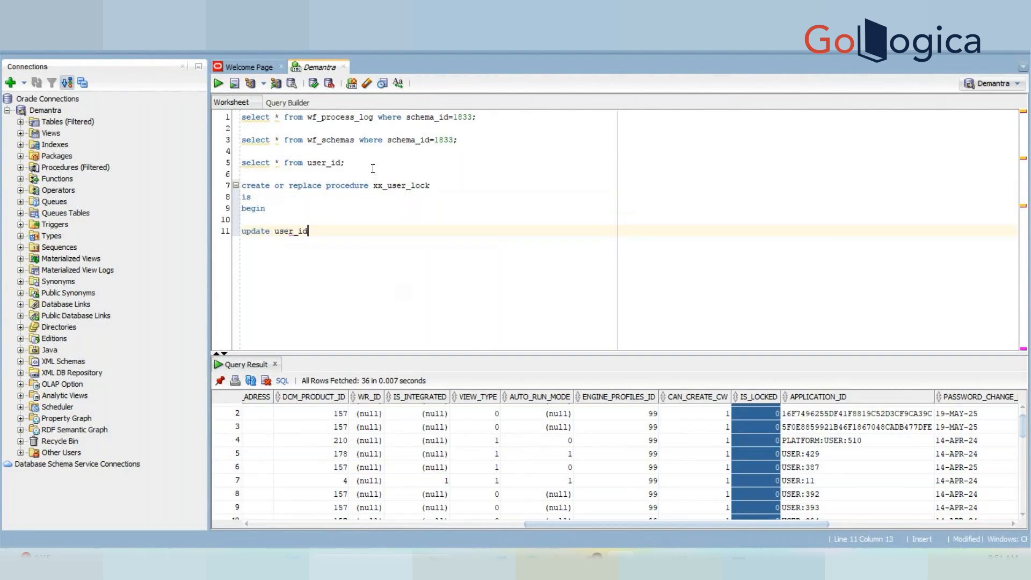
pyautogui.press('Return')
pyautogui.write('set ')
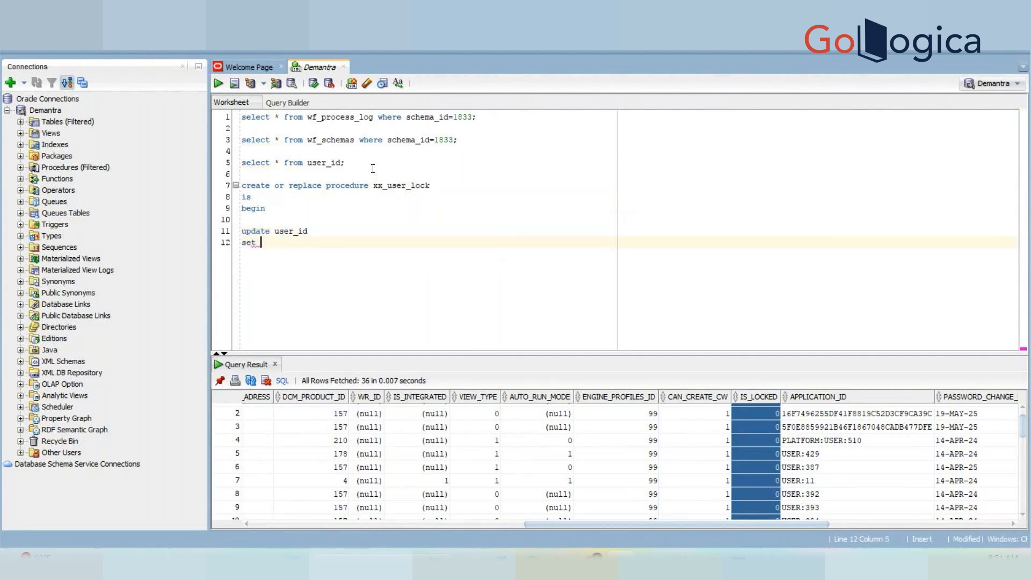
pyautogui.write('is_locke')
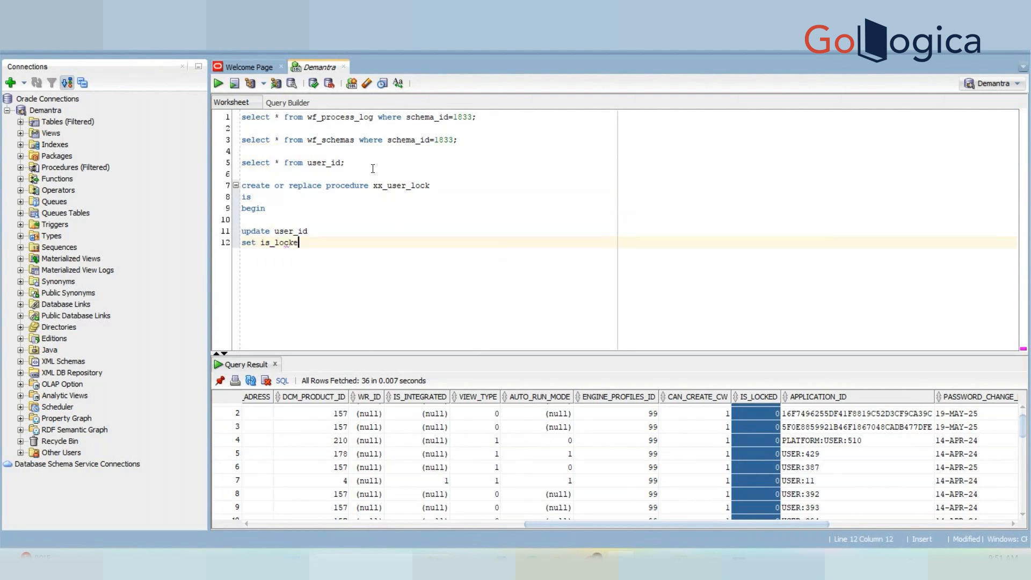
pyautogui.write('d=1')
pyautogui.press('Return')
pyautogui.write('wher')
pyautogui.write('e user')
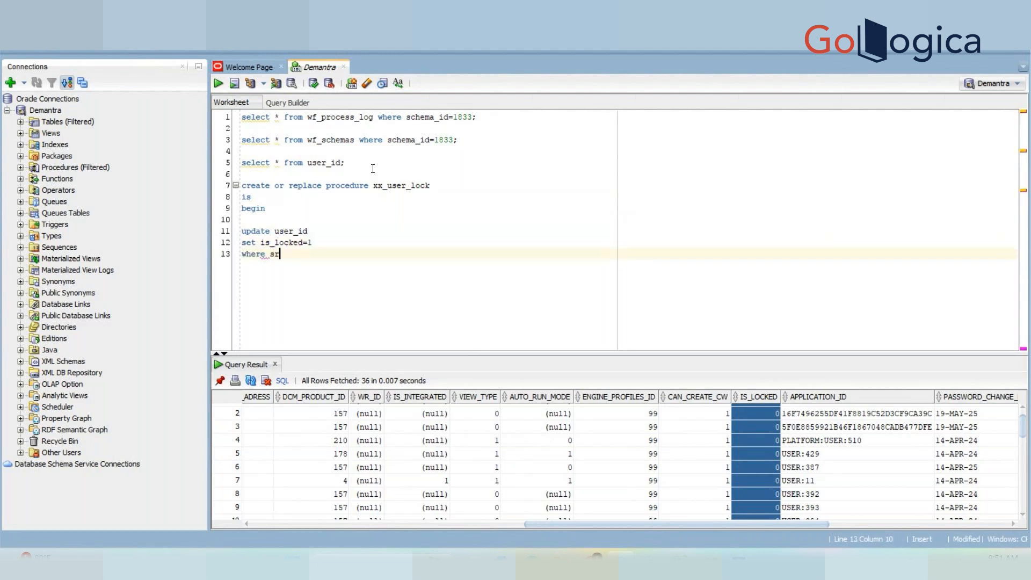
pyautogui.write("_name<>'")
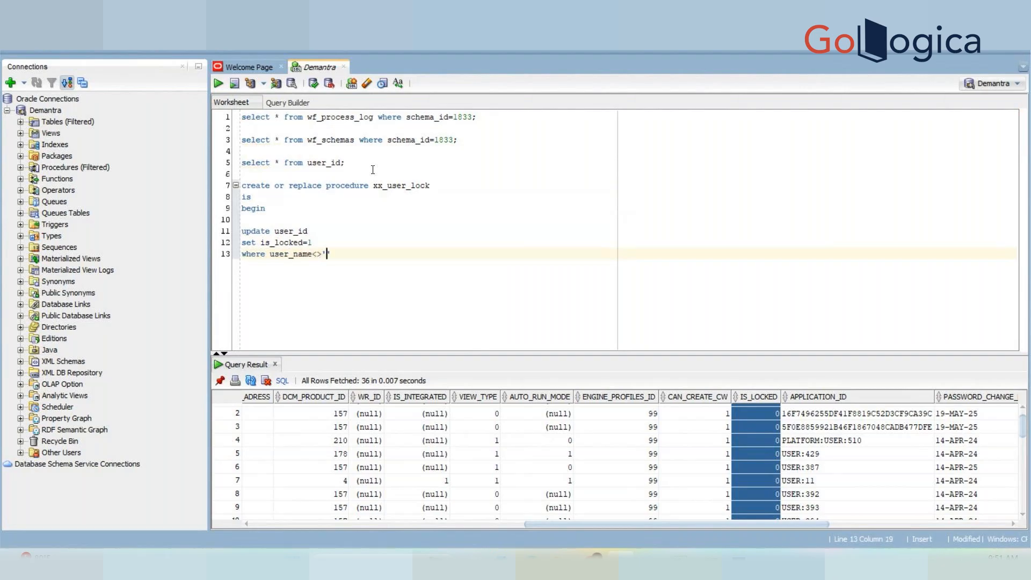
pyautogui.write('DM')
pyautogui.press('Right')
pyautogui.write(';')
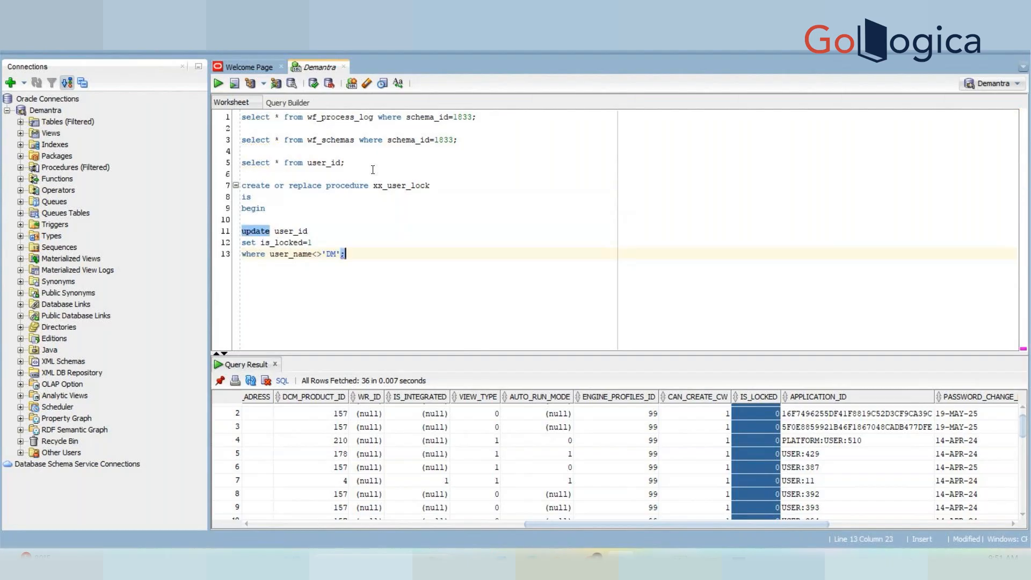
pyautogui.press('Left')
pyautogui.press('Left')
pyautogui.press('Left')
pyautogui.press('Left')
pyautogui.press('Left')
pyautogui.press('Left')
pyautogui.press('Left')
pyautogui.press('Left')
pyautogui.press('Left')
pyautogui.press('Left')
pyautogui.press('Left')
pyautogui.press('Left')
pyautogui.press('Left')
pyautogui.press('Left')
pyautogui.press('Left')
pyautogui.write('UPPER(')
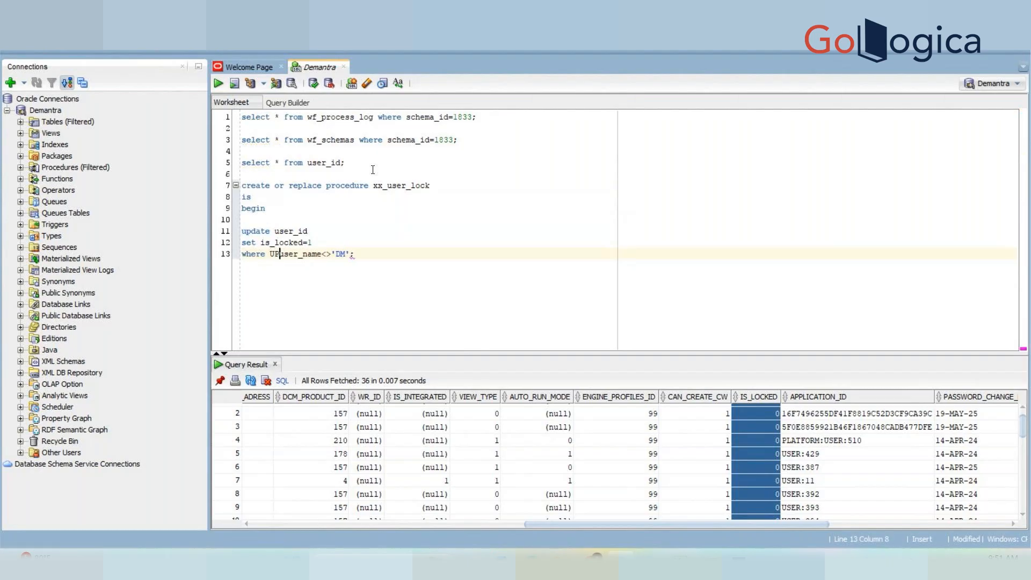
pyautogui.click(340, 254)
pyautogui.write(')')
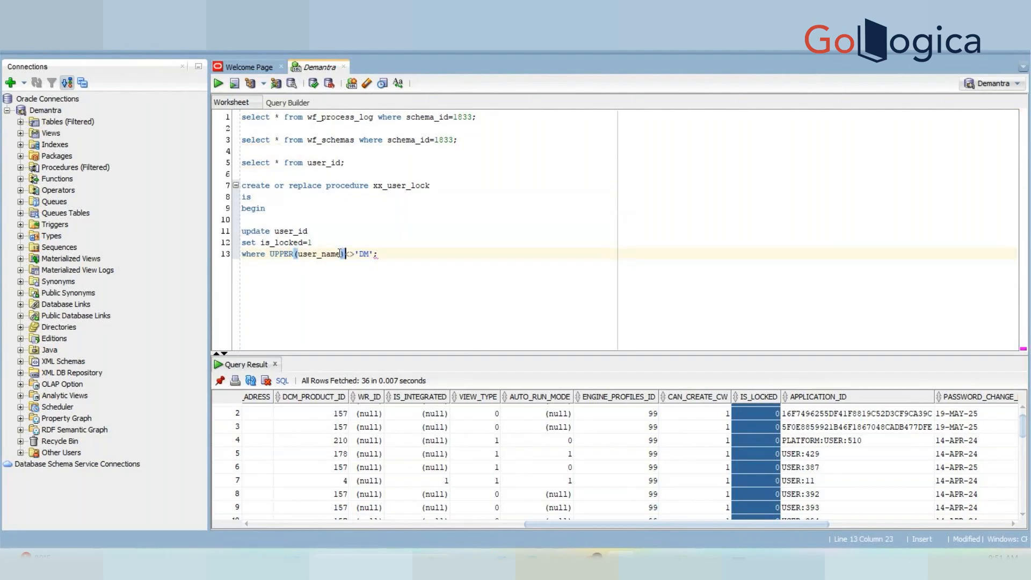
pyautogui.click(375, 255)
pyautogui.write(';')
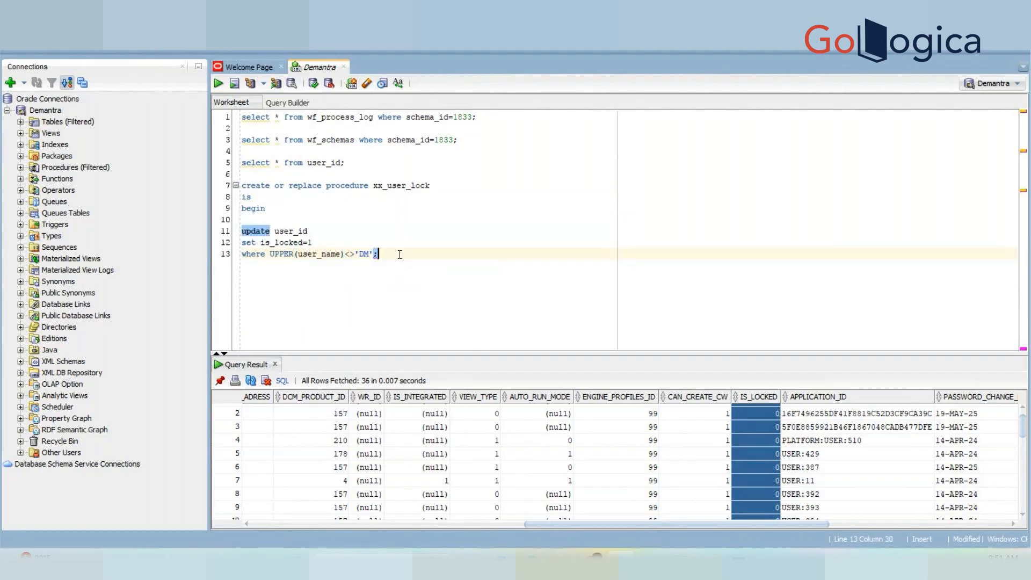
# Finish the procedure body with COMMIT; and END;.
pyautogui.press('Return')
pyautogui.press('Return')
pyautogui.write('COMMIT')
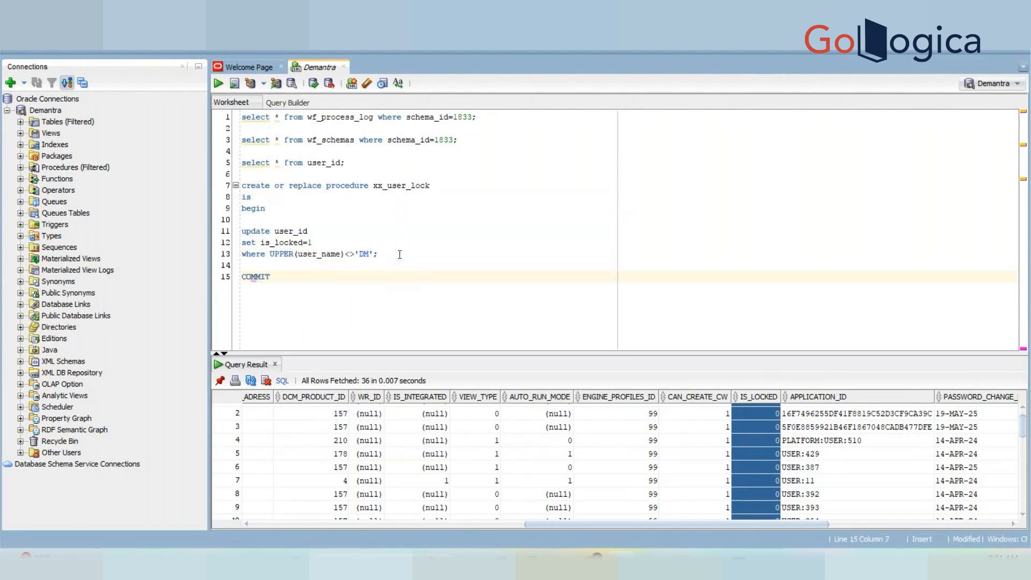
pyautogui.write(';')
pyautogui.press('Return')
pyautogui.press('Return')
pyautogui.write('END;')
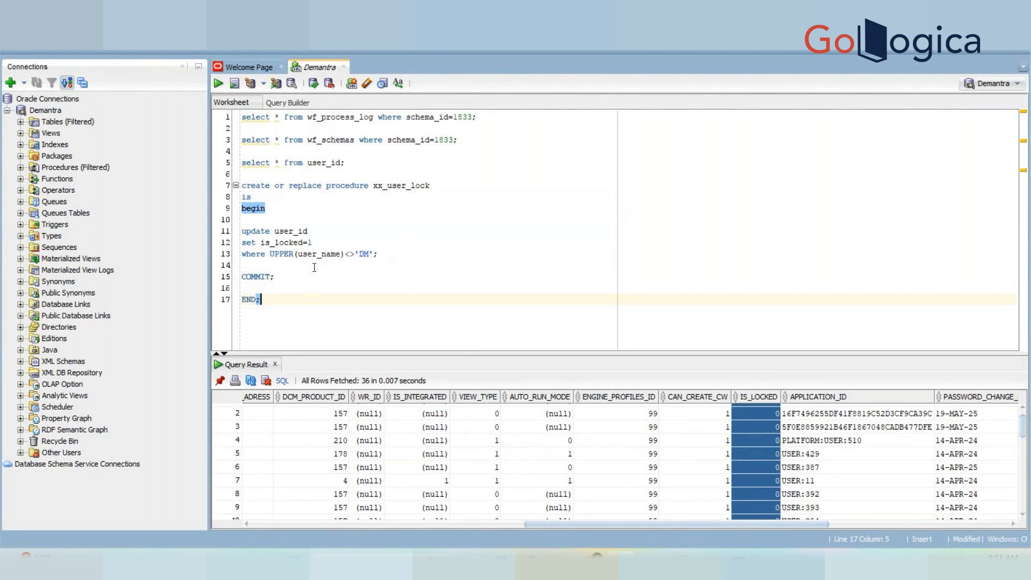
# Select the whole xx_user_lock procedure from CREATE to END;.
pyautogui.doubleClick(295, 231)
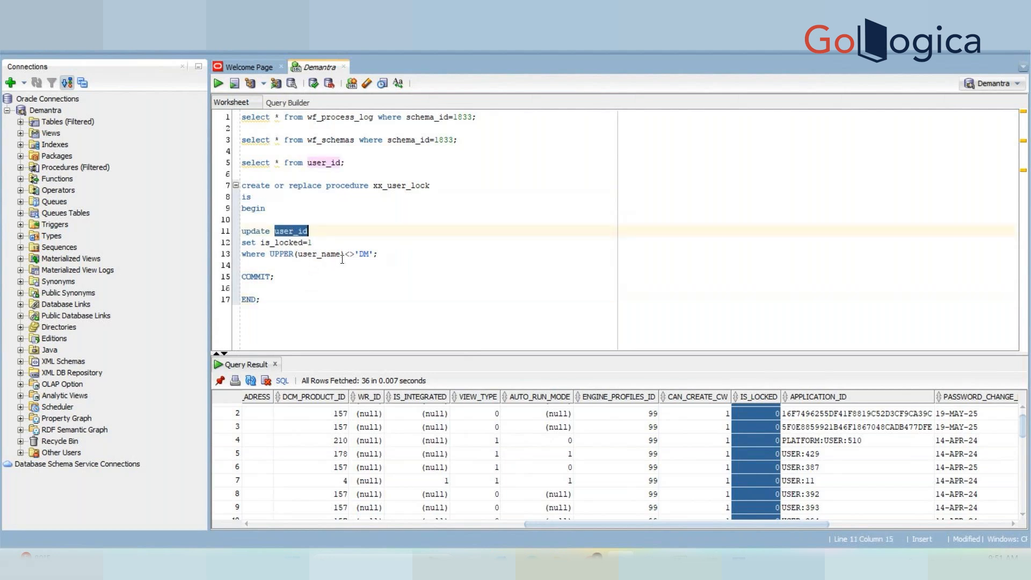
pyautogui.doubleClick(407, 185)
pyautogui.click(300, 242)
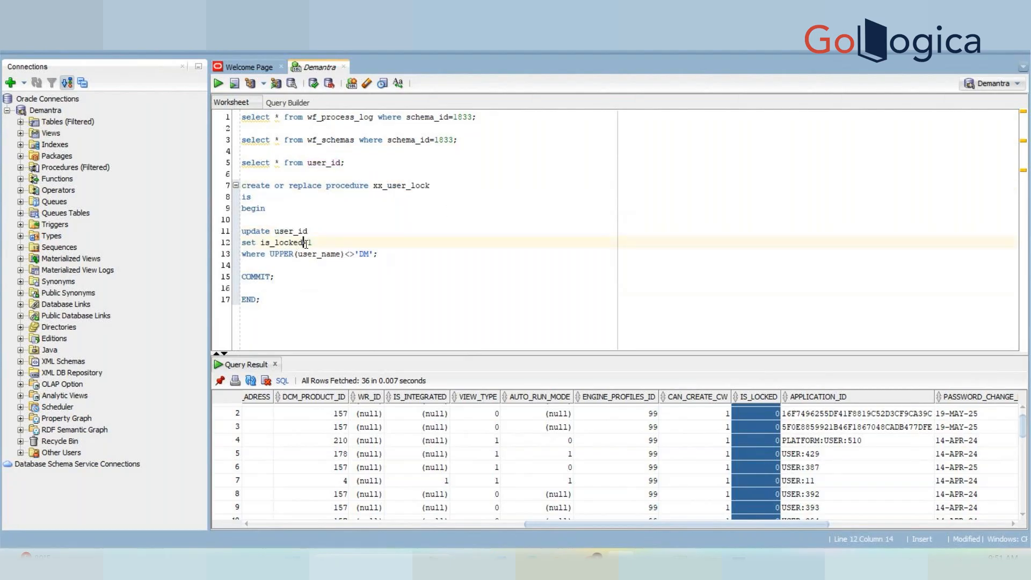
pyautogui.moveTo(292, 304); pyautogui.dragTo(235, 190)
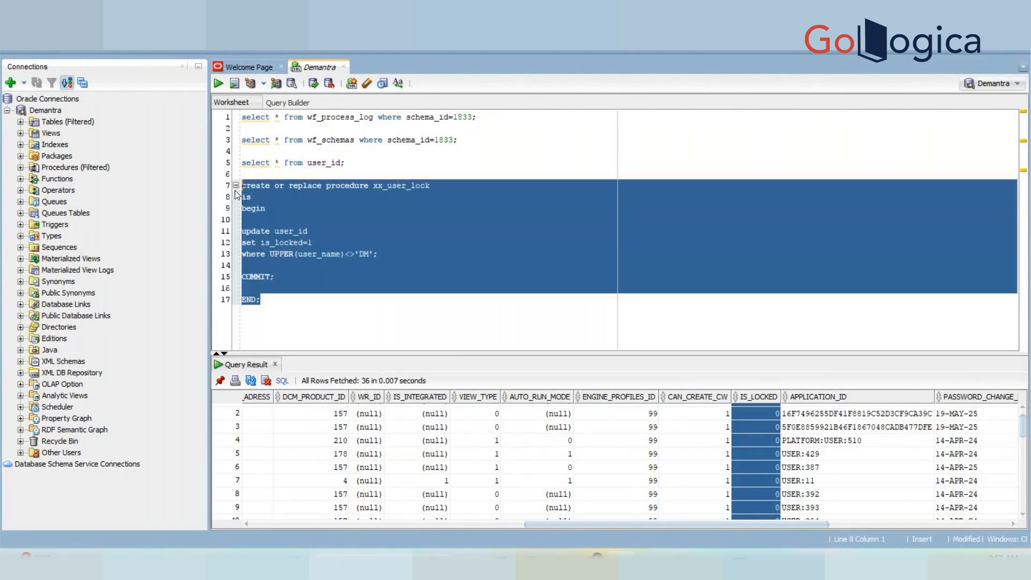
# Compile xx_user_lock and add a / terminator after END;.
pyautogui.hotkey('ctrl', 'Return')
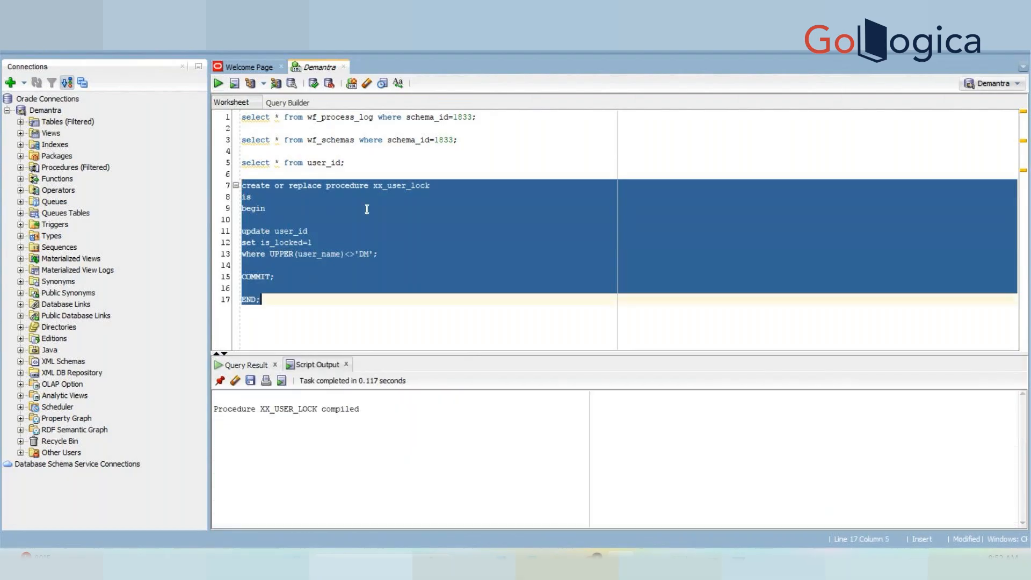
pyautogui.doubleClick(302, 410)
pyautogui.hotkey('ctrl', 'c')
pyautogui.click(288, 345)
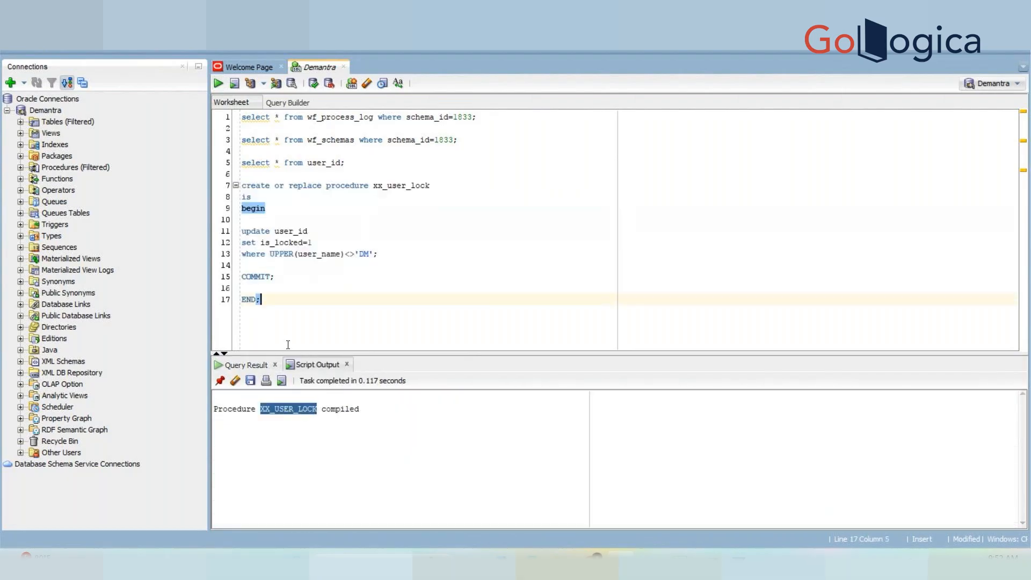
pyautogui.press('Return')
pyautogui.write('/')
pyautogui.press('Return')
pyautogui.press('Return')
# Query DBA_OBJECTS for OBJECT_NAME 'XX_USER_LOCK' and confirm its status is VALID.
pyautogui.write('SLE')
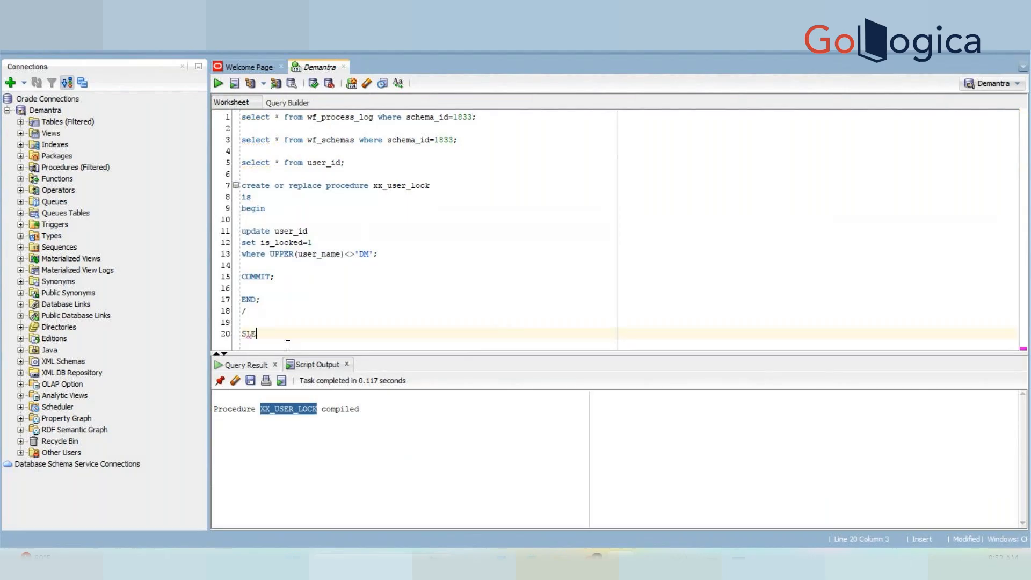
pyautogui.press('BackSpace')
pyautogui.write("ELECT * FROM DBA_OBJECTS WHERE OBJECT_NAME='")
pyautogui.hotkey('ctrl', 'v')
pyautogui.write("';")
pyautogui.hotkey('ctrl', 'Return')
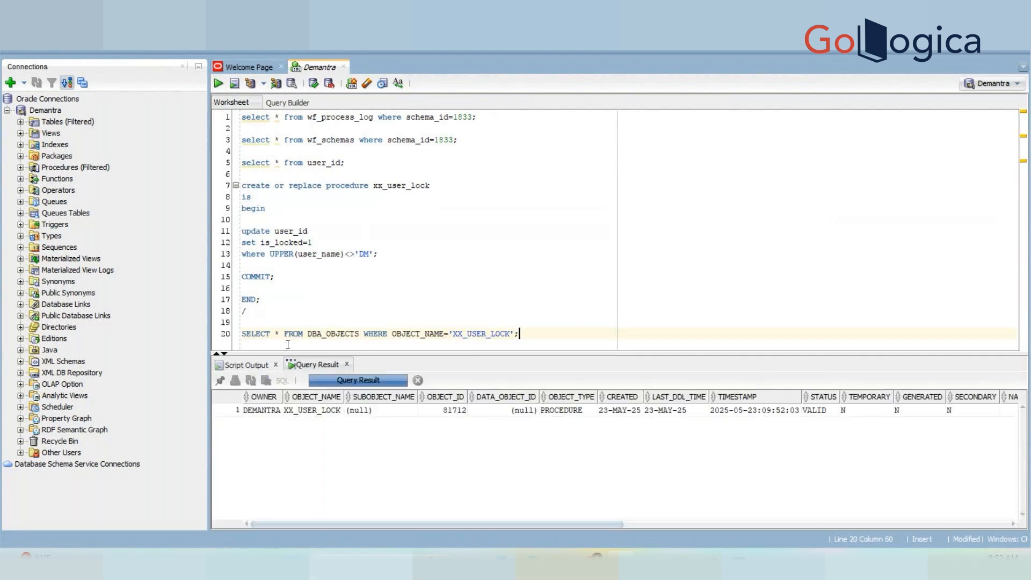
pyautogui.click(831, 411)
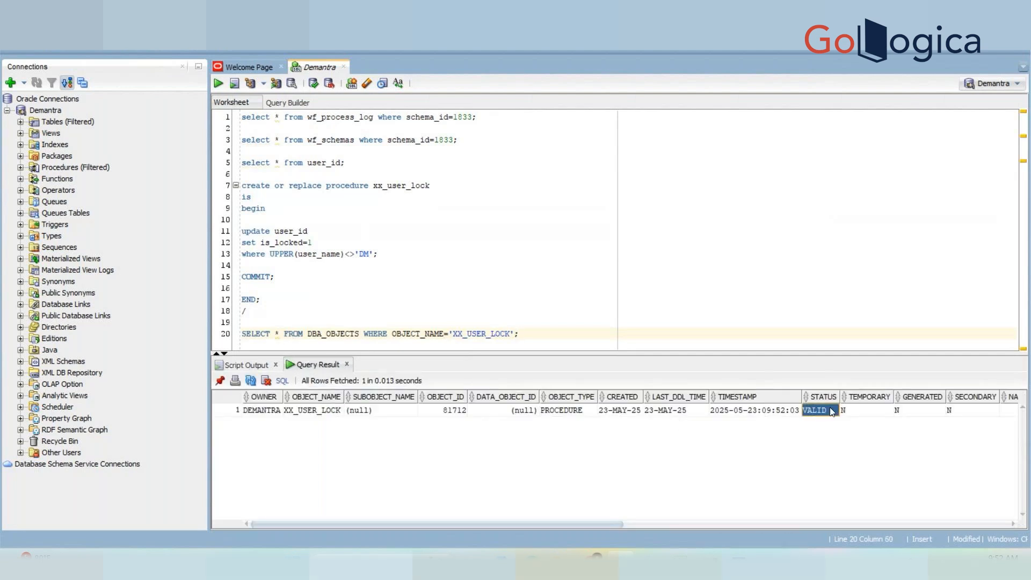
pyautogui.click(319, 412)
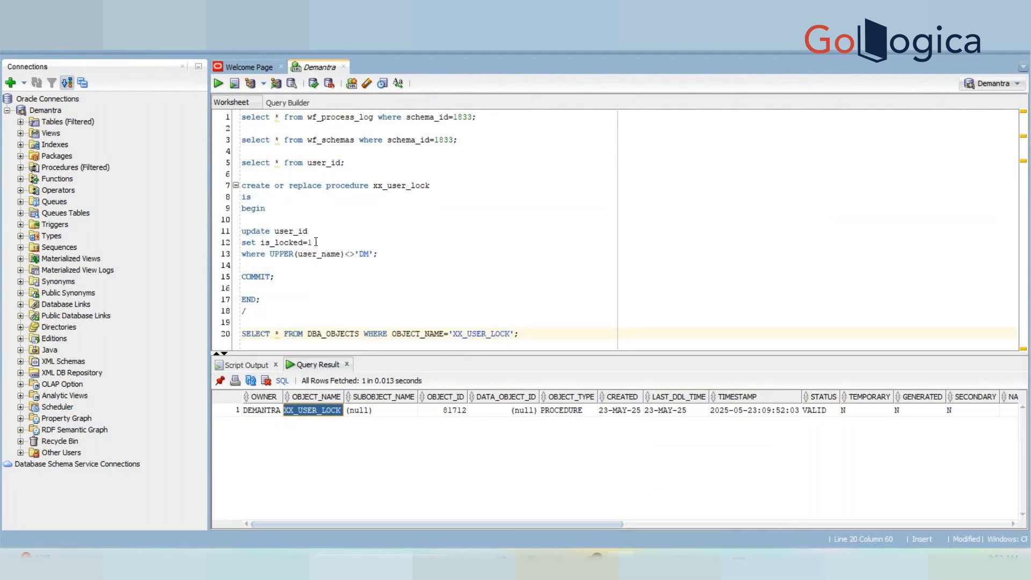
# Change the procedure to xx_user_unlock with is_locked=0 and compile it.
pyautogui.click(414, 186)
pyautogui.write('u')
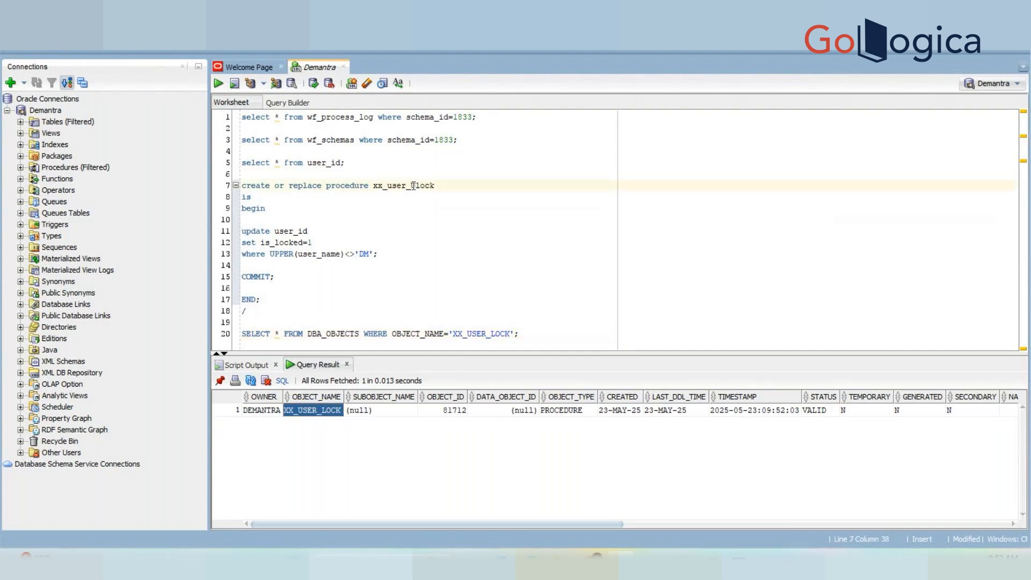
pyautogui.write('n')
pyautogui.click(326, 241)
pyautogui.press('BackSpace')
pyautogui.write('0')
pyautogui.moveTo(247, 311); pyautogui.dragTo(226, 187)
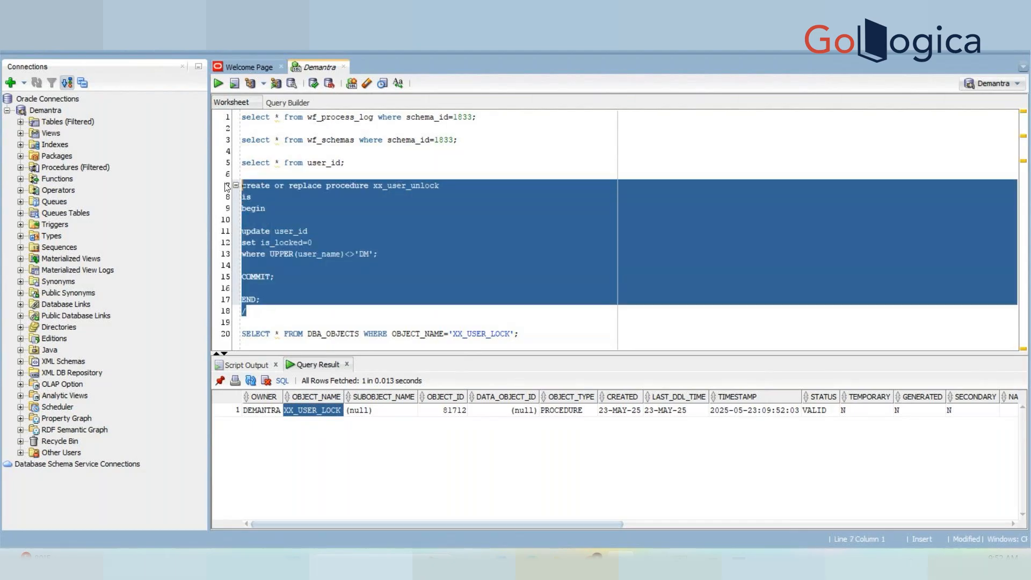
pyautogui.click(219, 83)
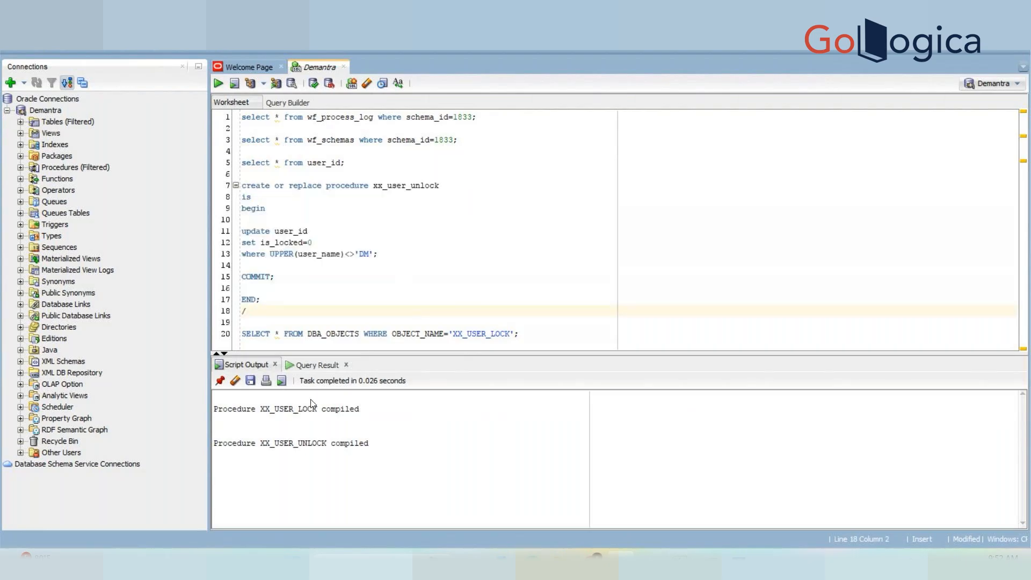
pyautogui.doubleClick(304, 410)
pyautogui.hotkey('ctrl', 'c')
pyautogui.click(474, 342)
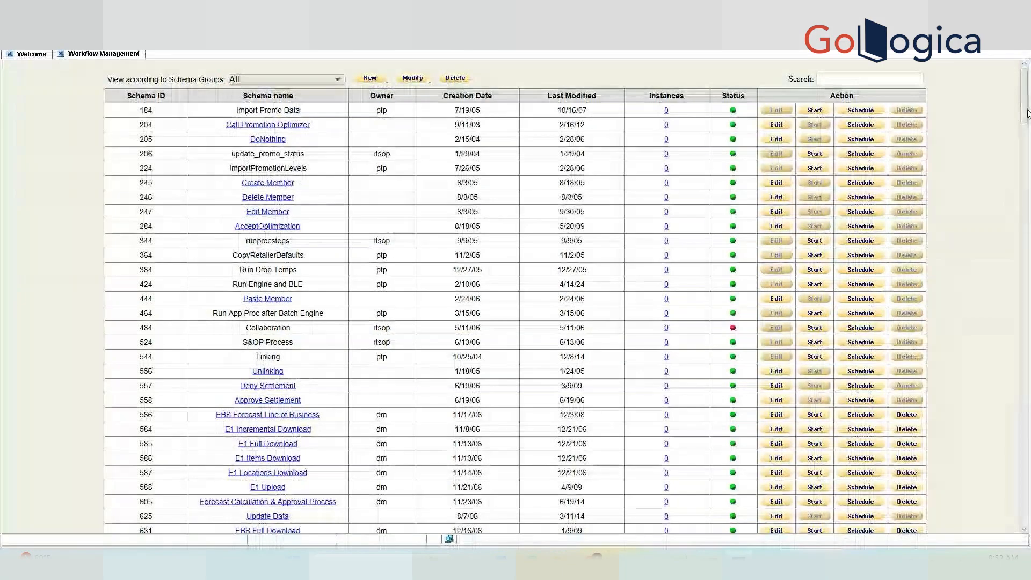
# Rename Demo Workflow to 'XX Lock User' and delete its end step.
pyautogui.moveTo(1024, 86); pyautogui.dragTo(1018, 508)
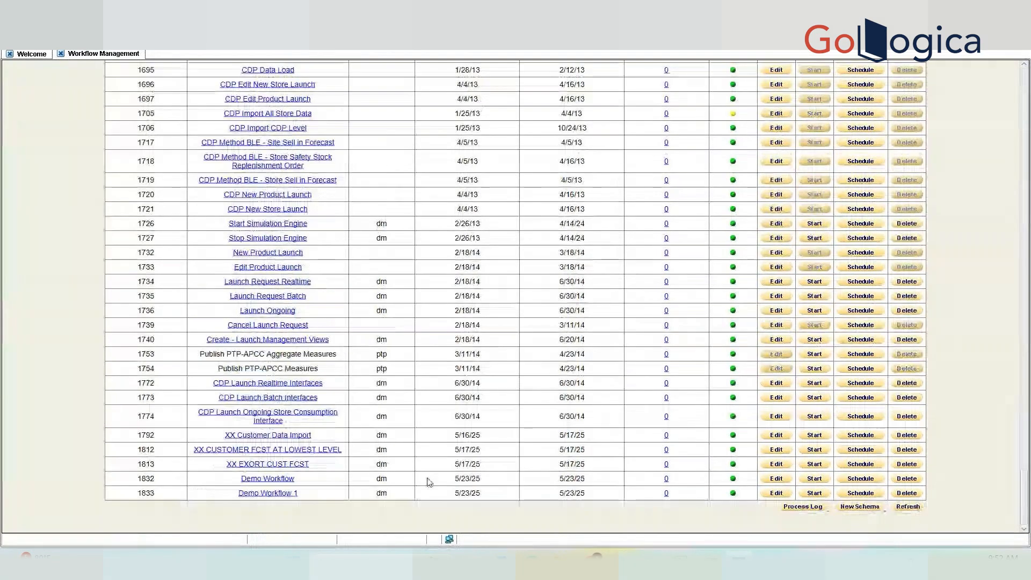
pyautogui.click(293, 479)
pyautogui.click(385, 175)
pyautogui.hotkey('ctrl', 'a')
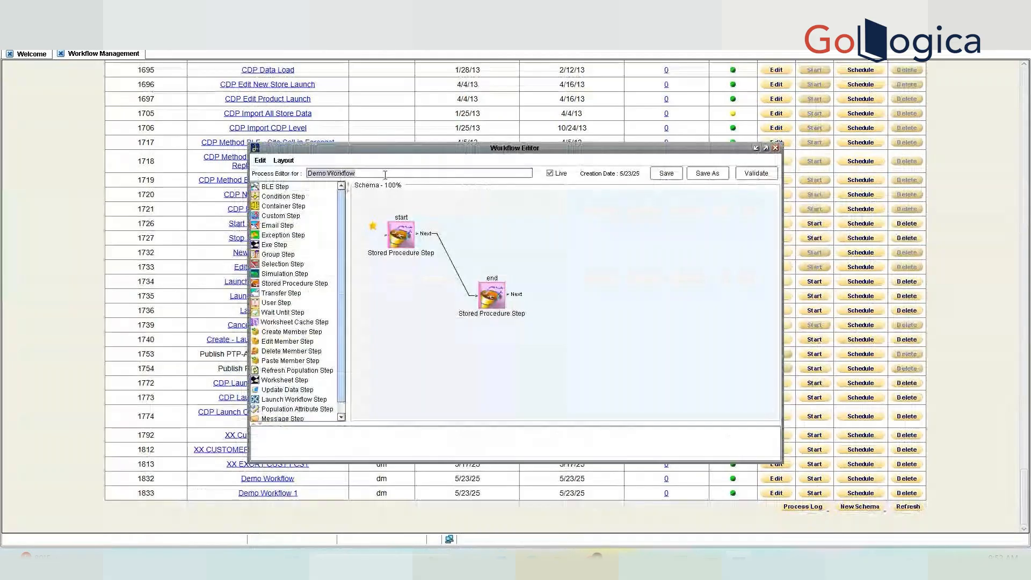
pyautogui.press('BackSpace')
pyautogui.write('XX Lock User')
pyautogui.click(482, 297)
pyautogui.press('Delete')
# Set the remaining step's procedure to XX_USER_LOCK and its Step Id to lockuser.
pyautogui.click(405, 240)
pyautogui.doubleClick(404, 240)
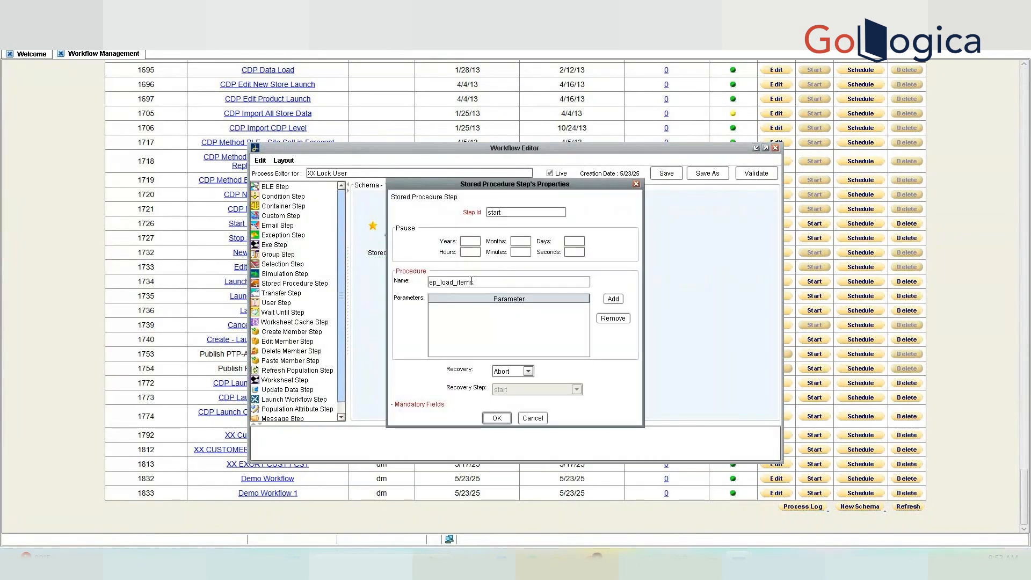
pyautogui.moveTo(472, 282); pyautogui.dragTo(418, 285)
pyautogui.hotkey('ctrl', 'v')
pyautogui.click(495, 418)
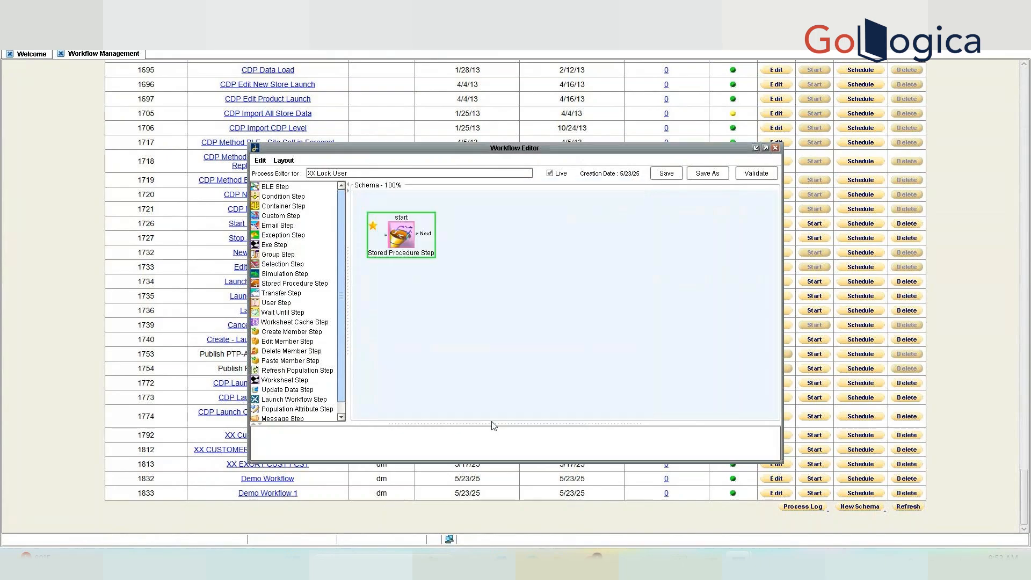
pyautogui.doubleClick(396, 238)
pyautogui.doubleClick(499, 213)
pyautogui.write('lockuser')
pyautogui.press('Return')
# Validate, save and close the XX Lock User workflow.
pyautogui.click(760, 175)
pyautogui.click(664, 174)
pyautogui.click(775, 148)
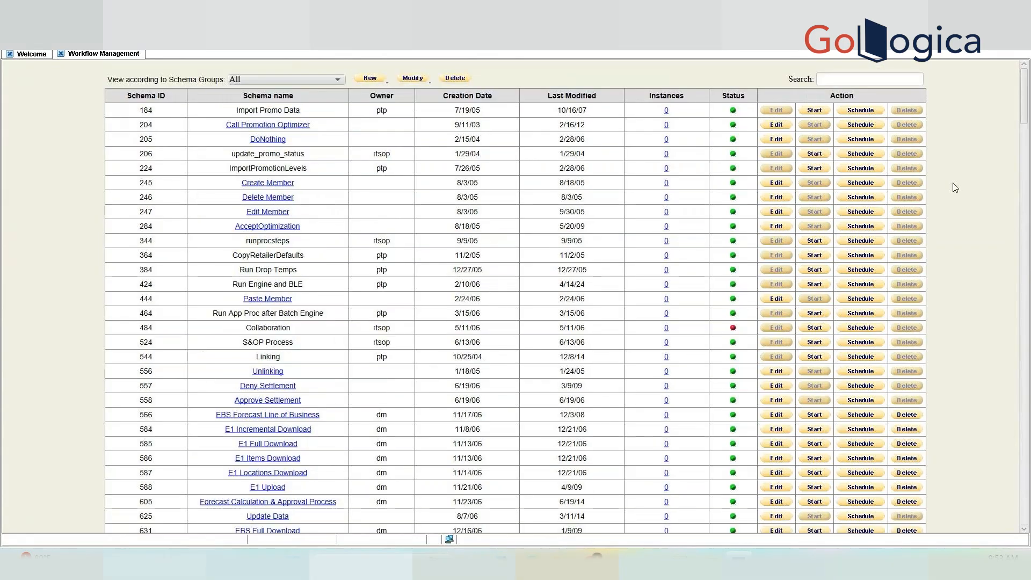
pyautogui.moveTo(1024, 107); pyautogui.dragTo(1025, 502)
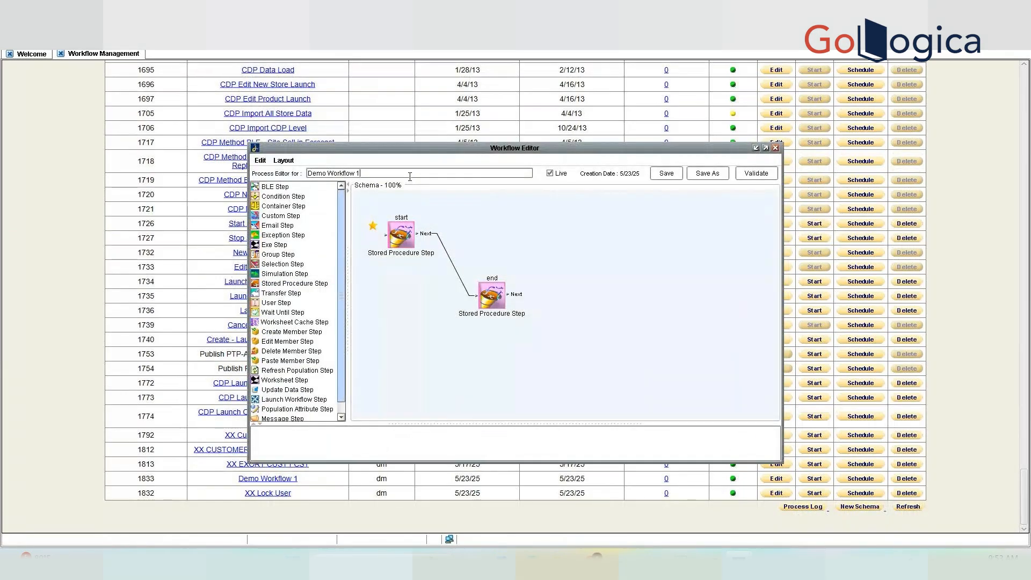
# Rename Demo Workflow 1 to 'xx_unlock_user' and delete its end step.
pyautogui.hotkey('ctrl', 'a')
pyautogui.write('xx_unklo')
pyautogui.press('BackSpace')
pyautogui.press('BackSpace')
pyautogui.press('BackSpace')
pyautogui.write('lock_user')
pyautogui.press('Delete')
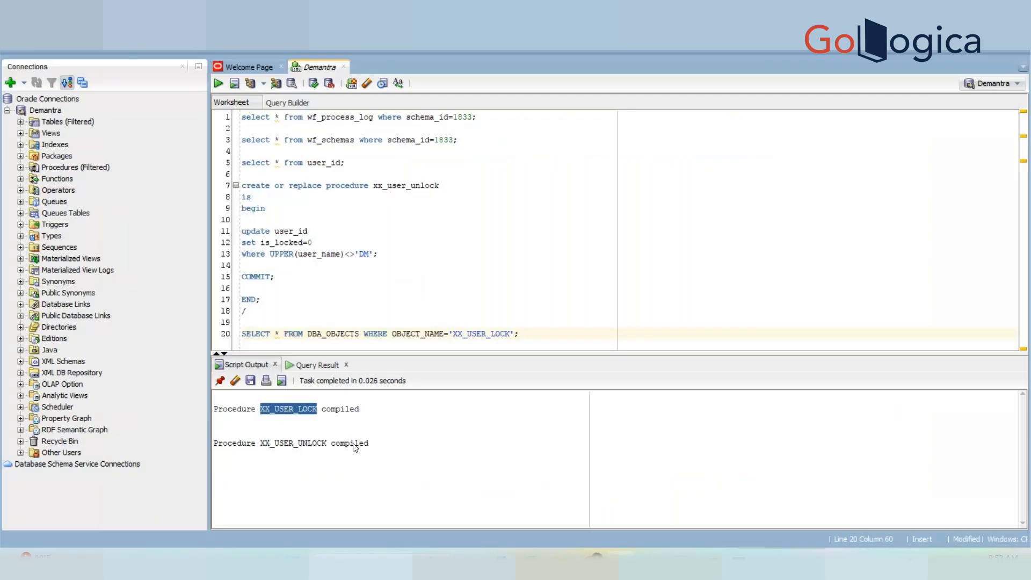
# Copy XX_USER_UNLOCK from SQL Developer into the start step's procedure name.
pyautogui.doubleClick(320, 443)
pyautogui.hotkey('ctrl', 'c')
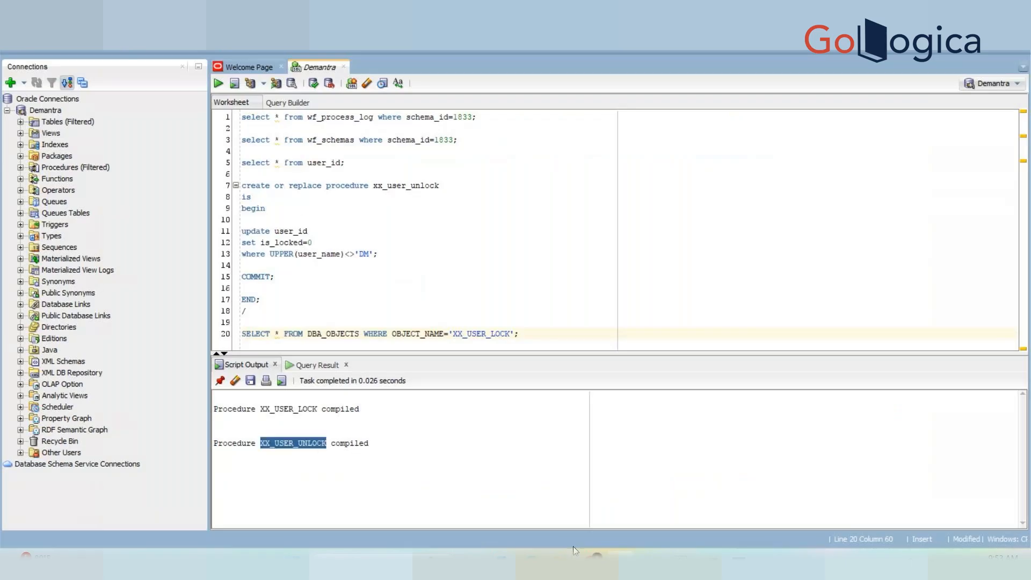
pyautogui.moveTo(738, 561)
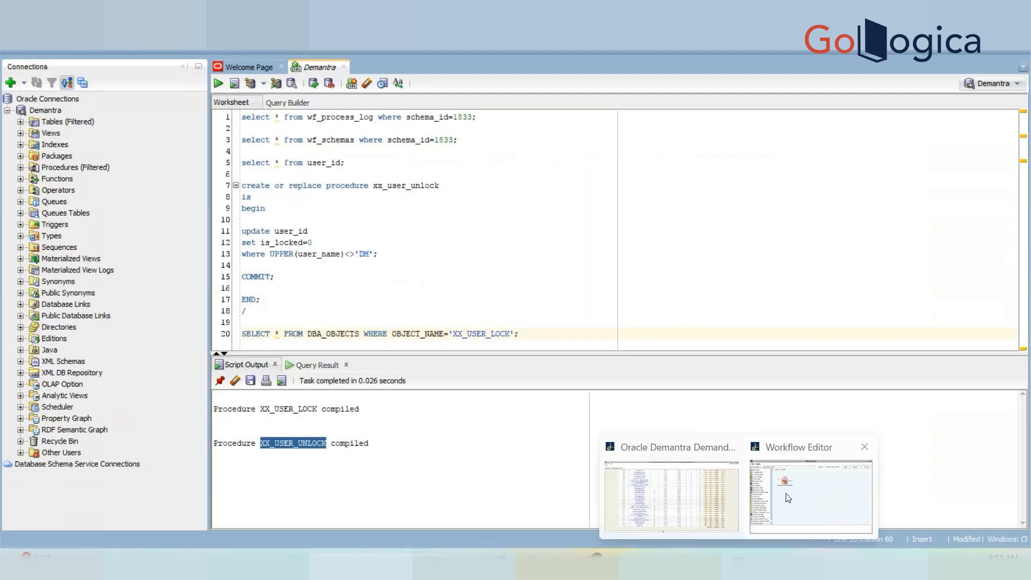
pyautogui.click(785, 497)
pyautogui.doubleClick(426, 257)
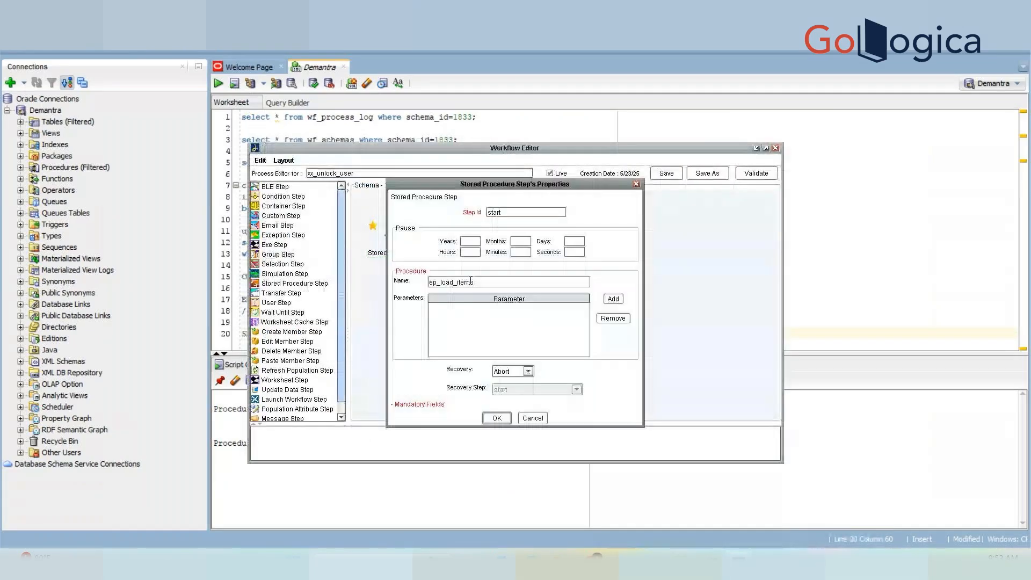
pyautogui.doubleClick(471, 282)
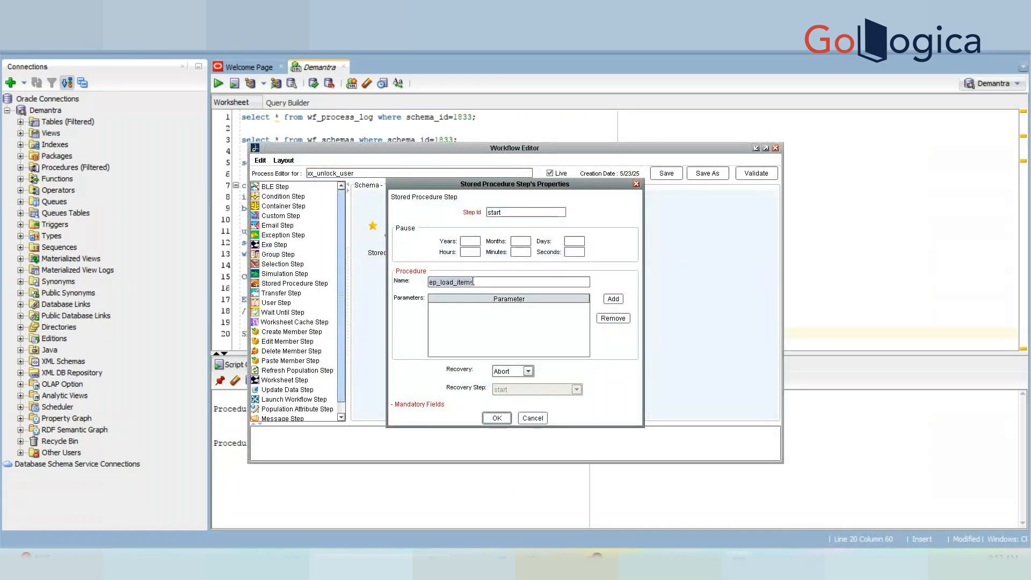
pyautogui.hotkey('ctrl', 'v')
# Set the Step Id to unlock, confirm the step, and save xx_unlock_user.
pyautogui.click(517, 214)
pyautogui.press('BackSpace')
pyautogui.press('BackSpace')
pyautogui.press('BackSpace')
pyautogui.press('BackSpace')
pyautogui.press('BackSpace')
pyautogui.write('unlock')
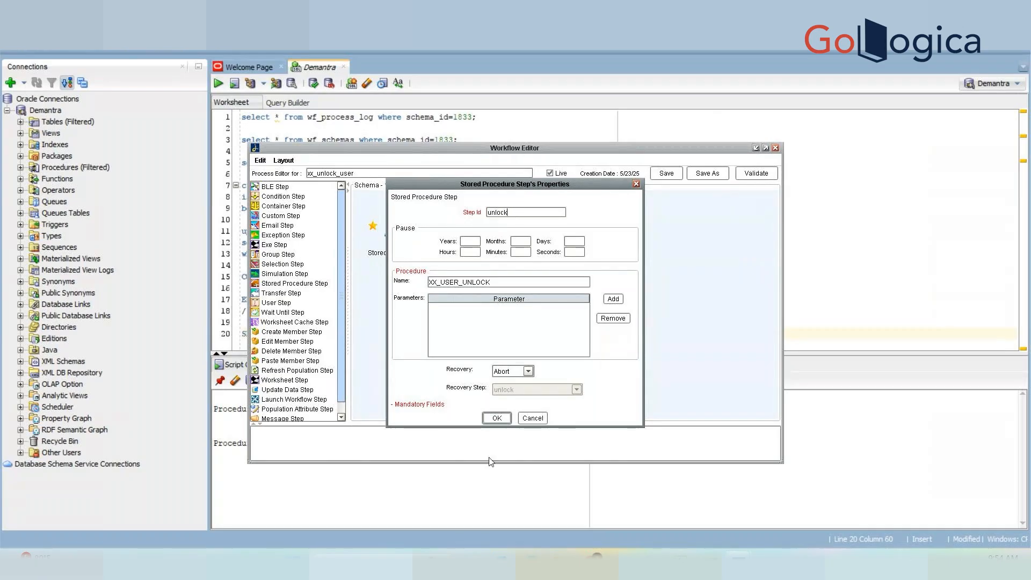
pyautogui.click(497, 418)
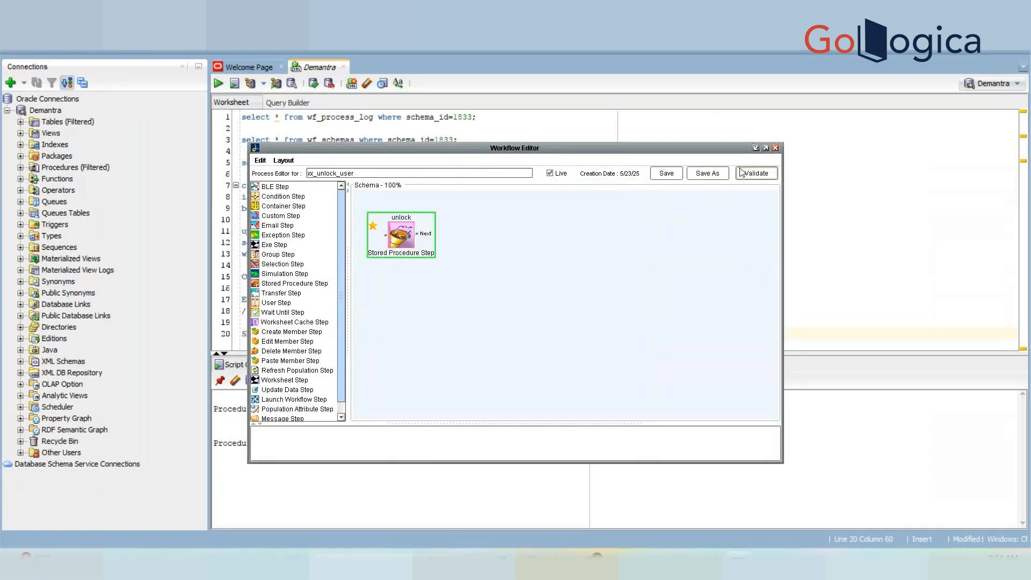
pyautogui.click(679, 173)
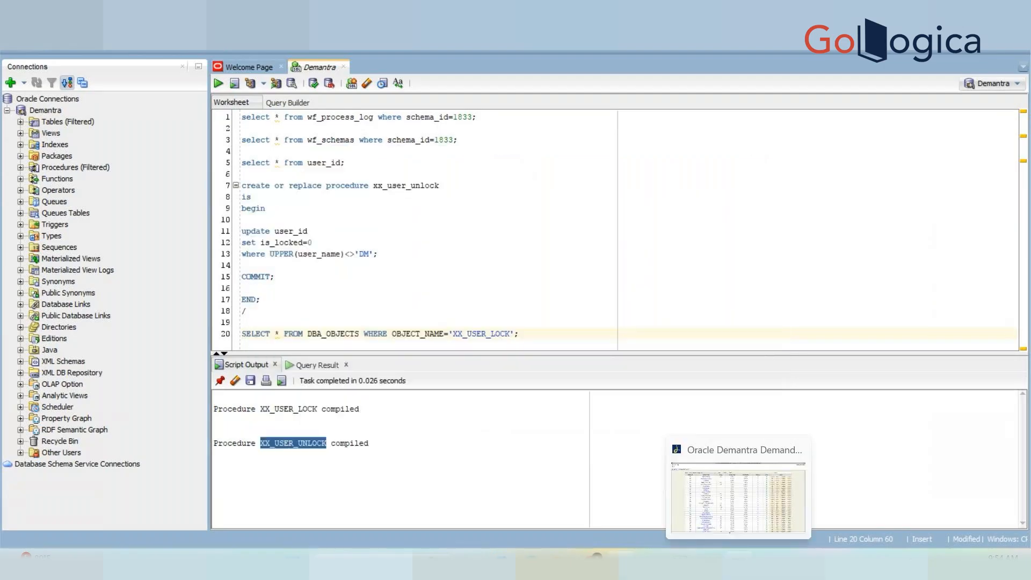
pyautogui.click(750, 437)
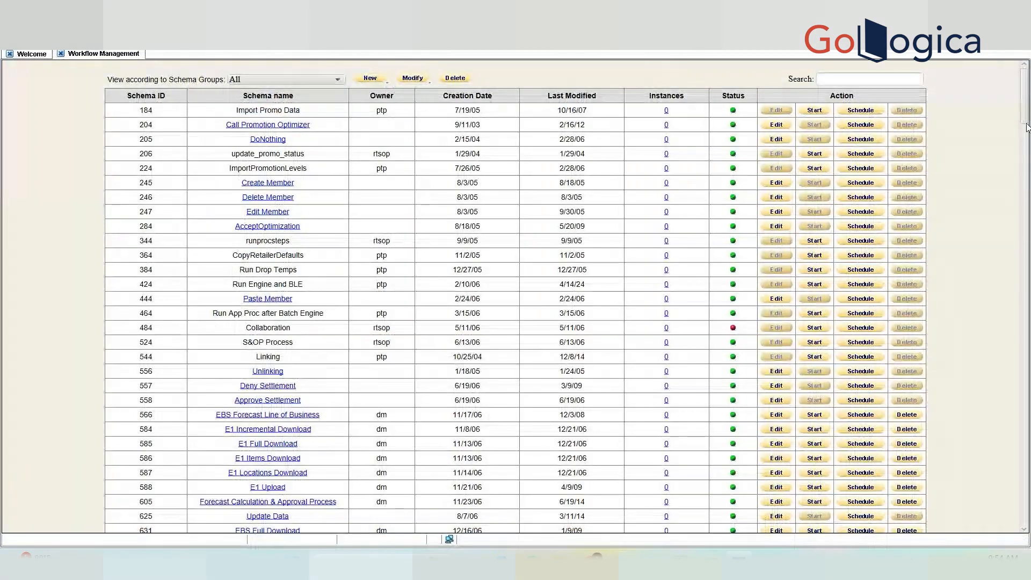
# Review the lockuser and unlock step properties in XX Lock User and xx_unlock_user, unchanged.
pyautogui.moveTo(1025, 123); pyautogui.dragTo(1026, 526)
pyautogui.click(259, 480)
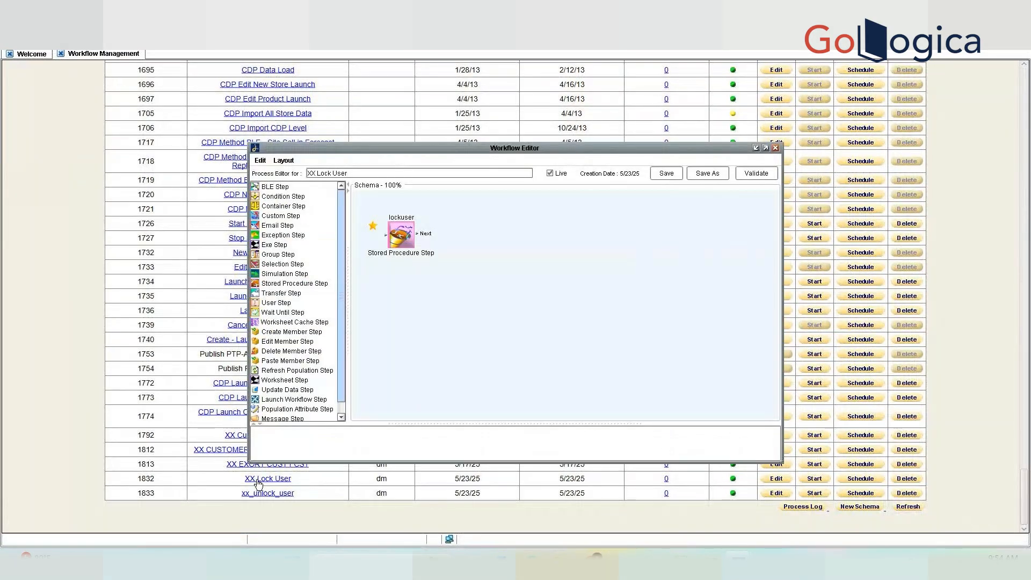
pyautogui.click(405, 244)
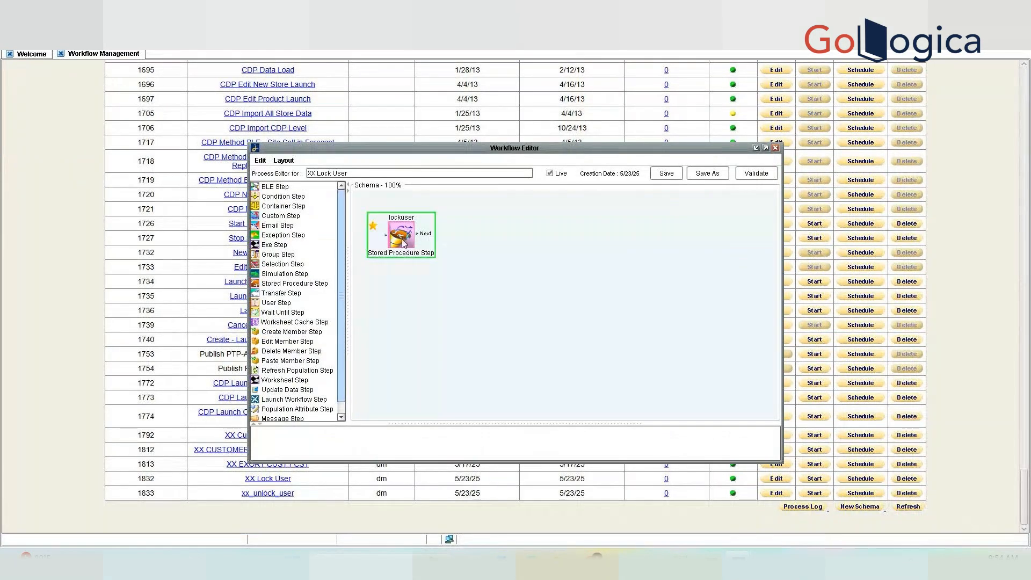
pyautogui.doubleClick(405, 244)
pyautogui.click(542, 418)
pyautogui.click(776, 148)
pyautogui.click(267, 493)
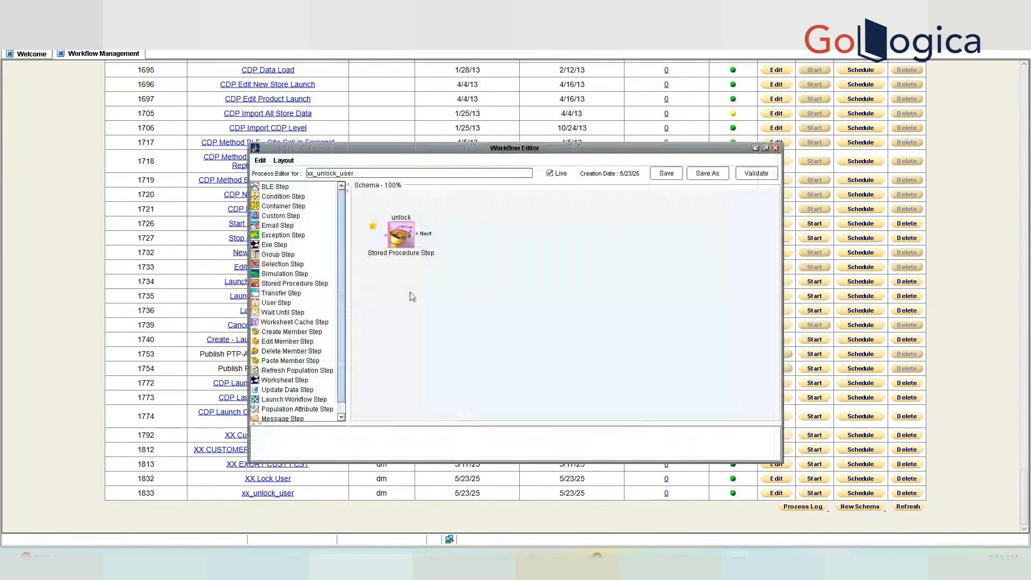
pyautogui.doubleClick(411, 244)
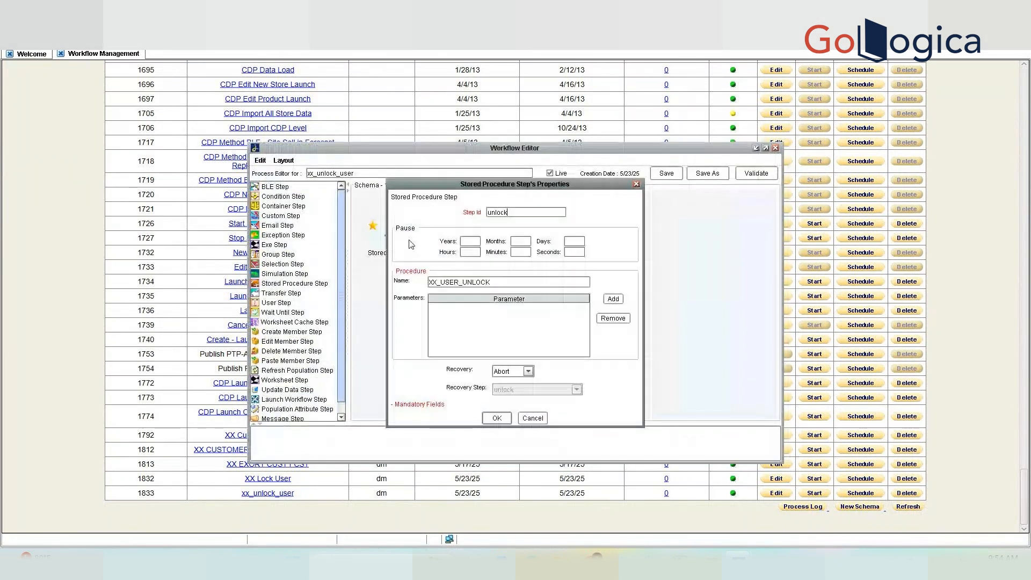
pyautogui.click(636, 184)
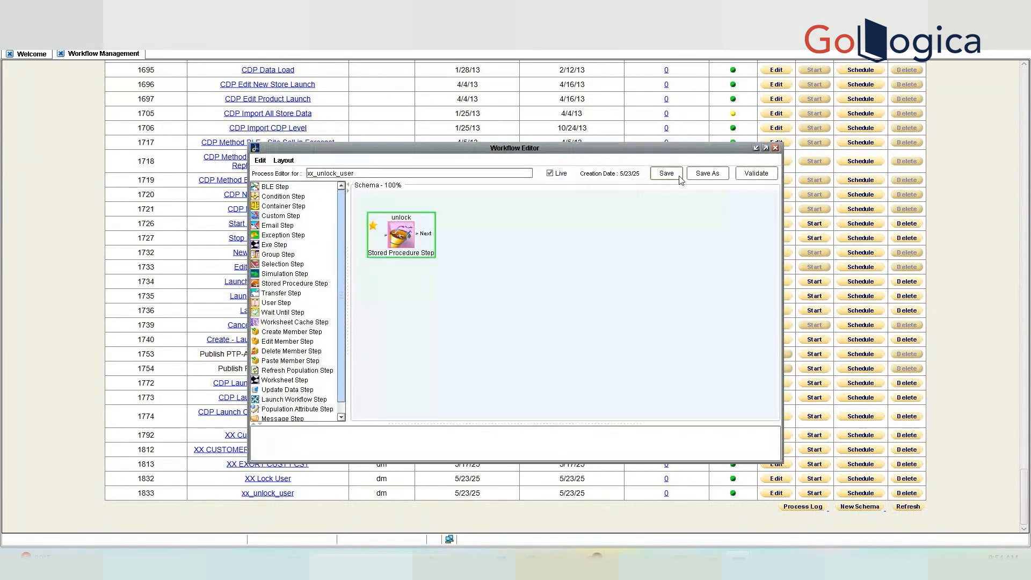
pyautogui.click(775, 148)
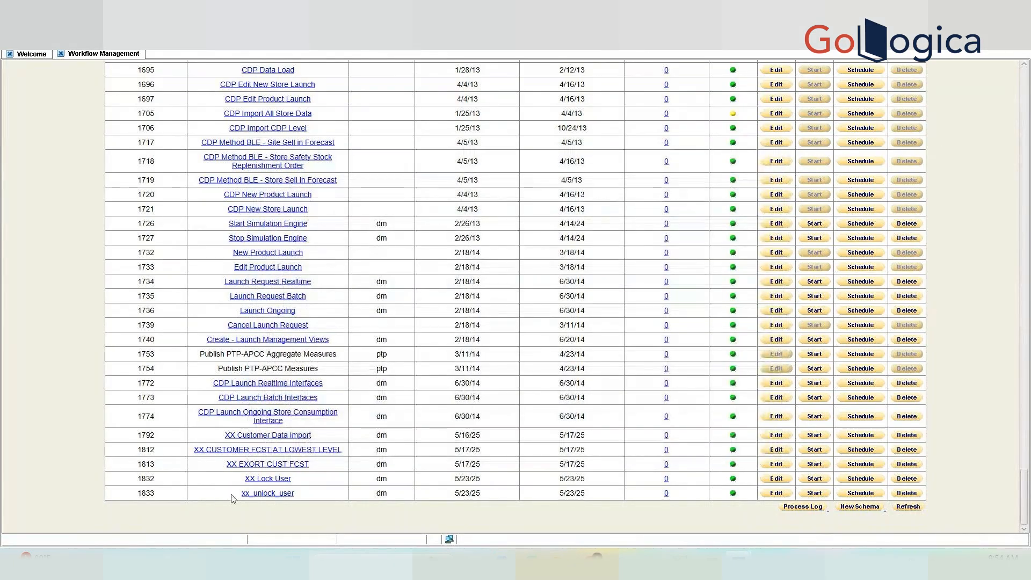
# Start the XX Lock User workflow and switch to SQL Developer.
pyautogui.click(814, 480)
pyautogui.moveTo(1025, 102); pyautogui.dragTo(1030, 505)
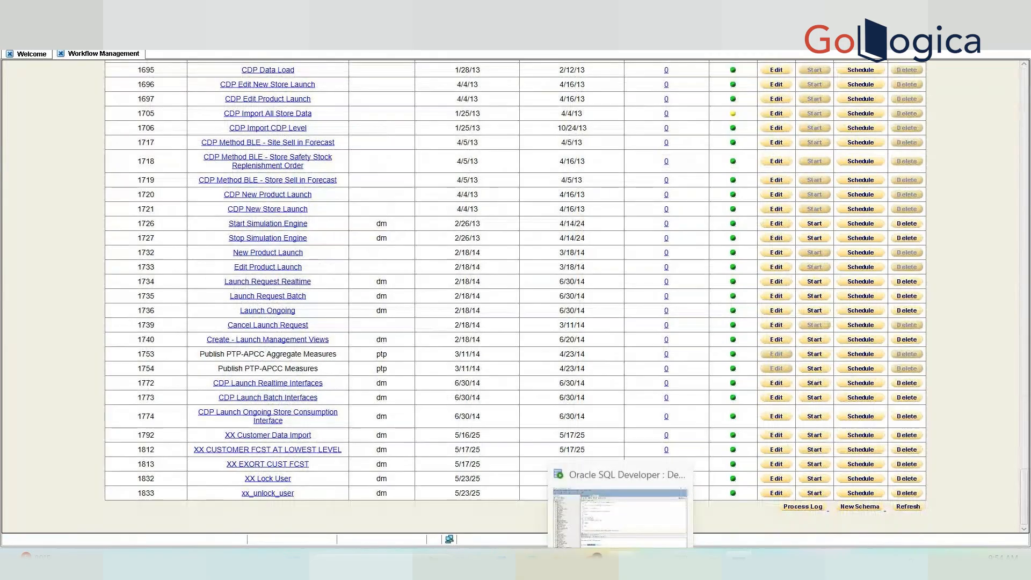
pyautogui.click(621, 562)
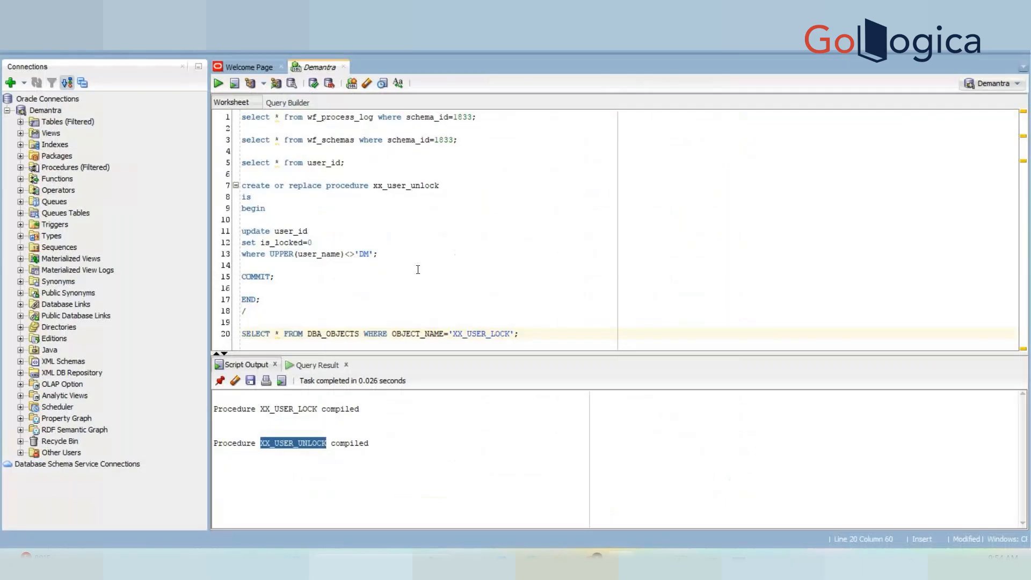
# Rerun the user_id query and check the IS_LOCKED values across the result rows.
pyautogui.click(343, 167)
pyautogui.hotkey('ctrl', 'Return')
pyautogui.click(663, 461)
pyautogui.press('Right')
pyautogui.press('Right')
pyautogui.press('Right')
pyautogui.press('Right')
pyautogui.press('Right')
pyautogui.press('Right')
pyautogui.press('Right')
pyautogui.press('Right')
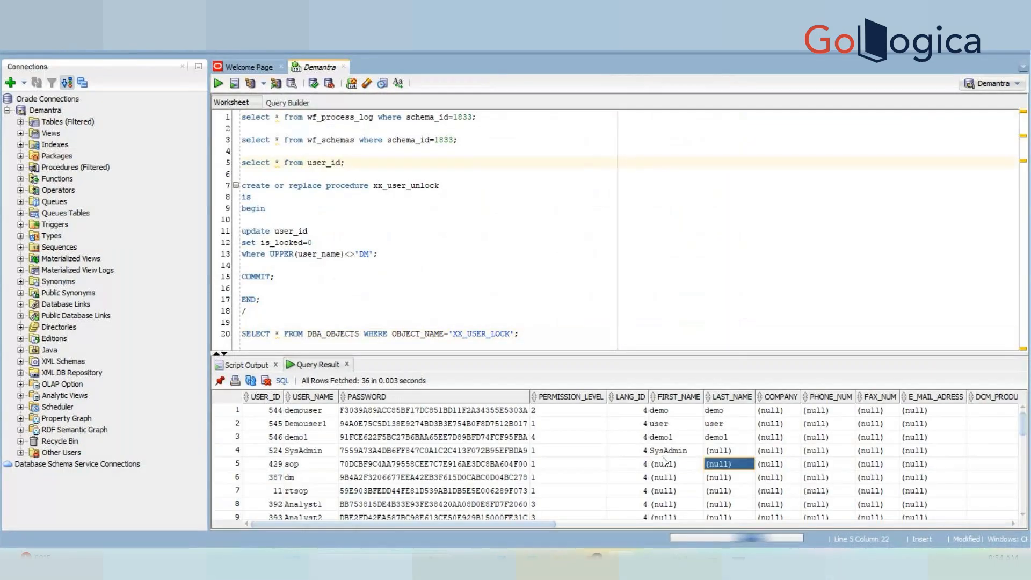
pyautogui.press('Right')
pyautogui.press('Right')
pyautogui.press('Right')
pyautogui.press('Right')
pyautogui.press('Right')
pyautogui.press('Right')
pyautogui.press('Right')
pyautogui.press('Left')
pyautogui.press('Left')
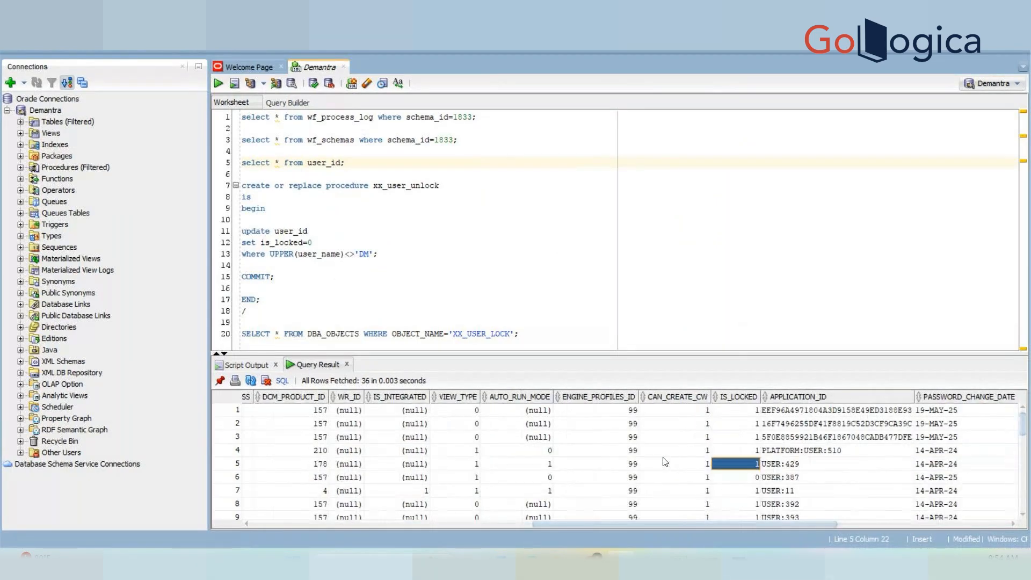
pyautogui.press('Down')
pyautogui.press('Left')
pyautogui.press('Left')
pyautogui.press('Left')
pyautogui.press('Left')
pyautogui.press('Left')
pyautogui.press('Left')
pyautogui.press('Left')
pyautogui.press('Left')
pyautogui.press('Left')
pyautogui.press('Left')
pyautogui.press('Left')
pyautogui.press('Left')
pyautogui.press('Left')
pyautogui.press('Left')
pyautogui.press('Left')
pyautogui.press('Left')
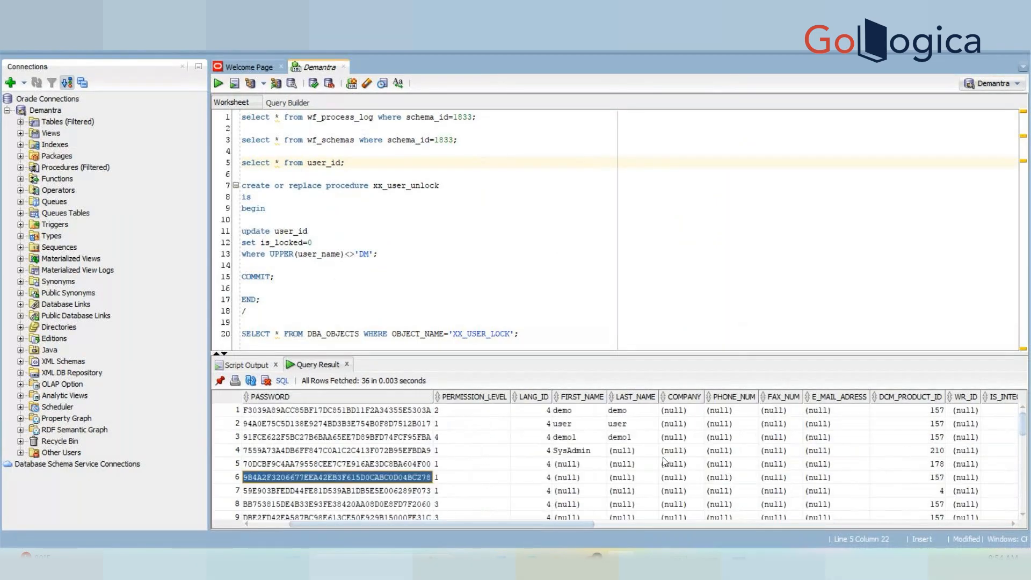
pyautogui.hscroll(-2, 664, 462)
pyautogui.press('Right')
pyautogui.press('Right')
pyautogui.press('Right')
pyautogui.press('Right')
pyautogui.press('Right')
pyautogui.press('Right')
pyautogui.press('Right')
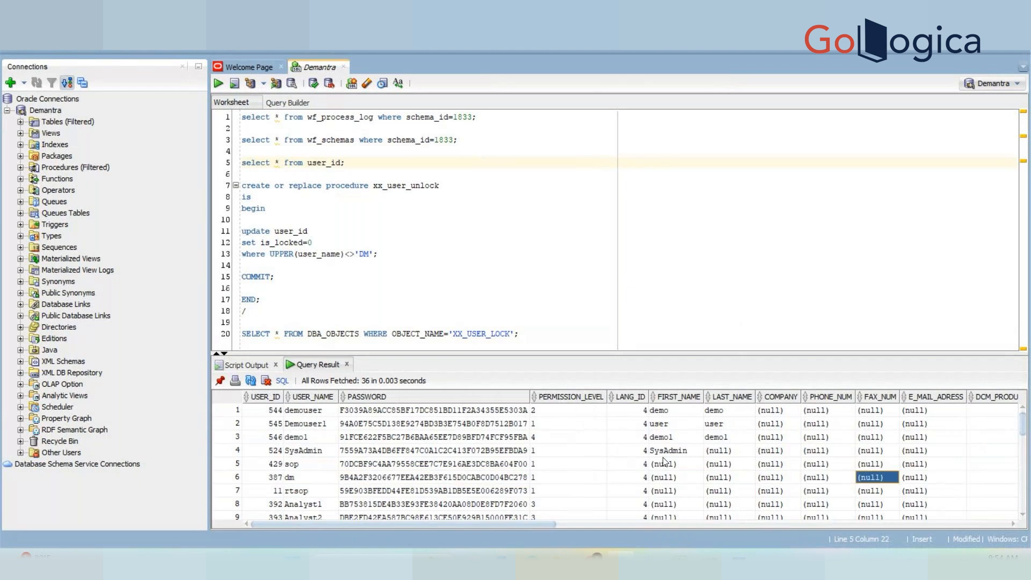
# Glance at Workflow Management, return to SQL Developer, then show the Windows desktop.
pyautogui.hotkey('alt', 'Tab')
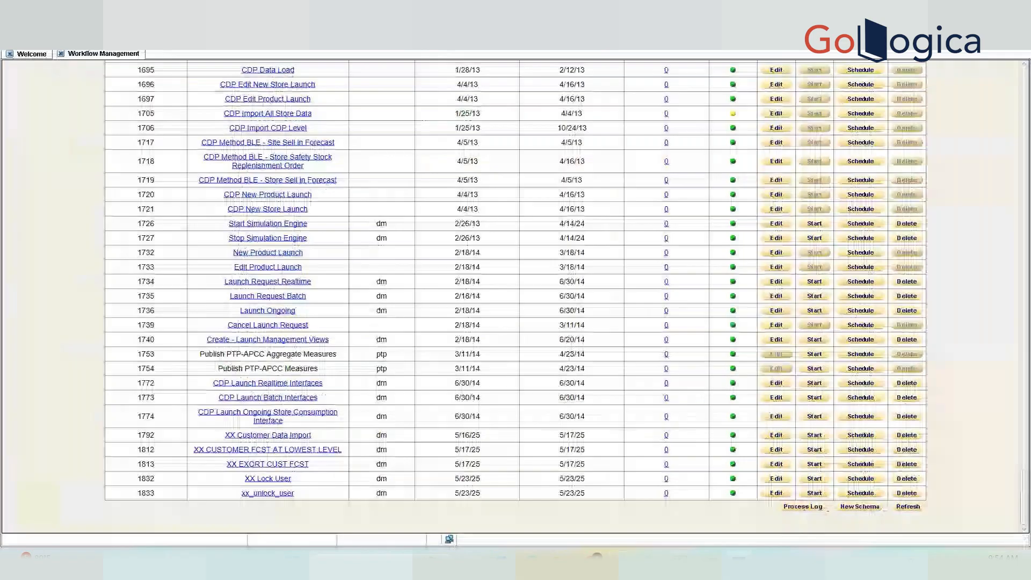
pyautogui.click(967, 54)
pyautogui.click(972, 95)
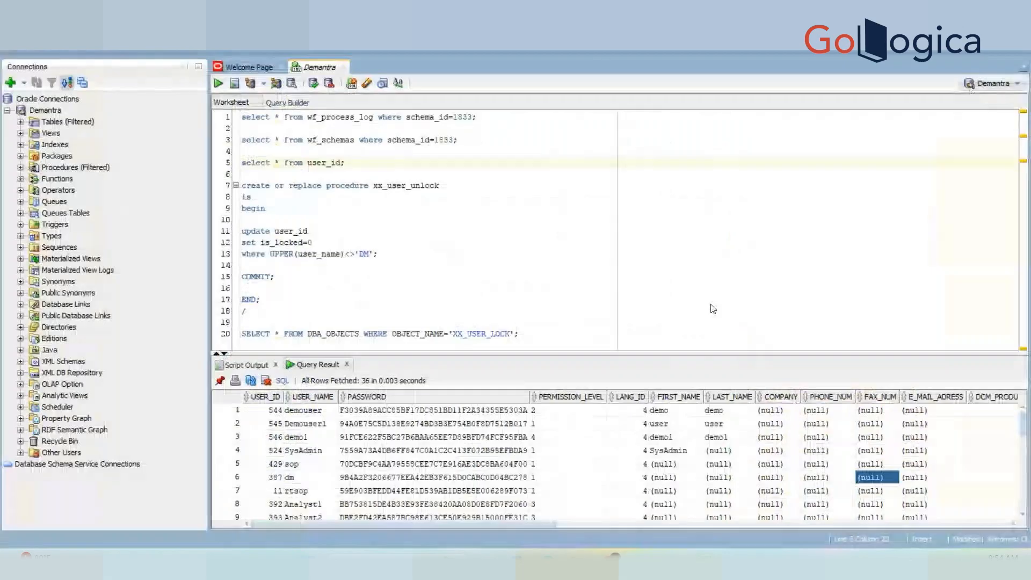
pyautogui.press('super+d')
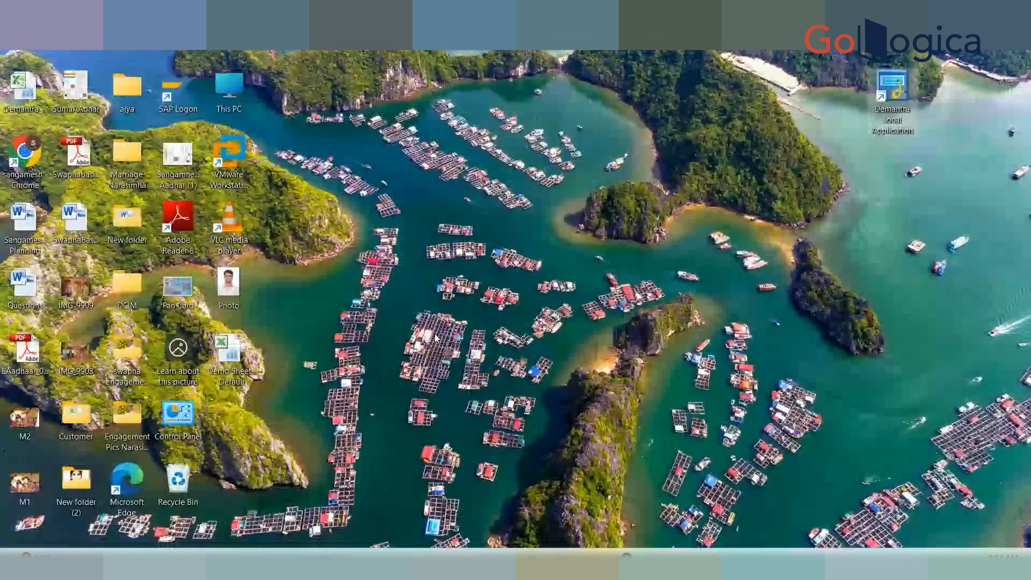
# Sign in to Demantra Local Application with the demo user's name and password, then sign out.
pyautogui.doubleClick(867, 96)
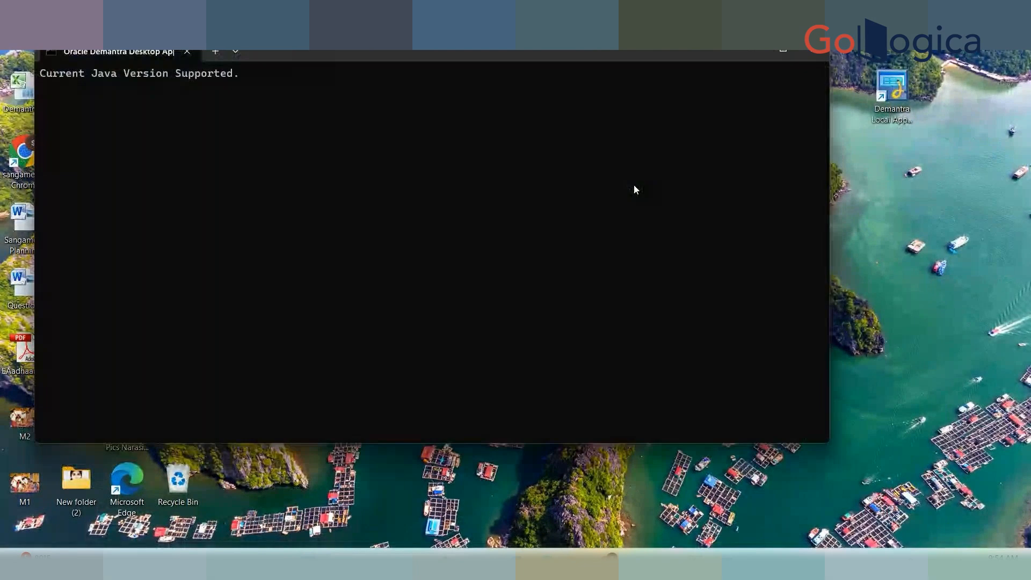
pyautogui.write('demo1')
pyautogui.press('Tab')
pyautogui.write('•••••••')
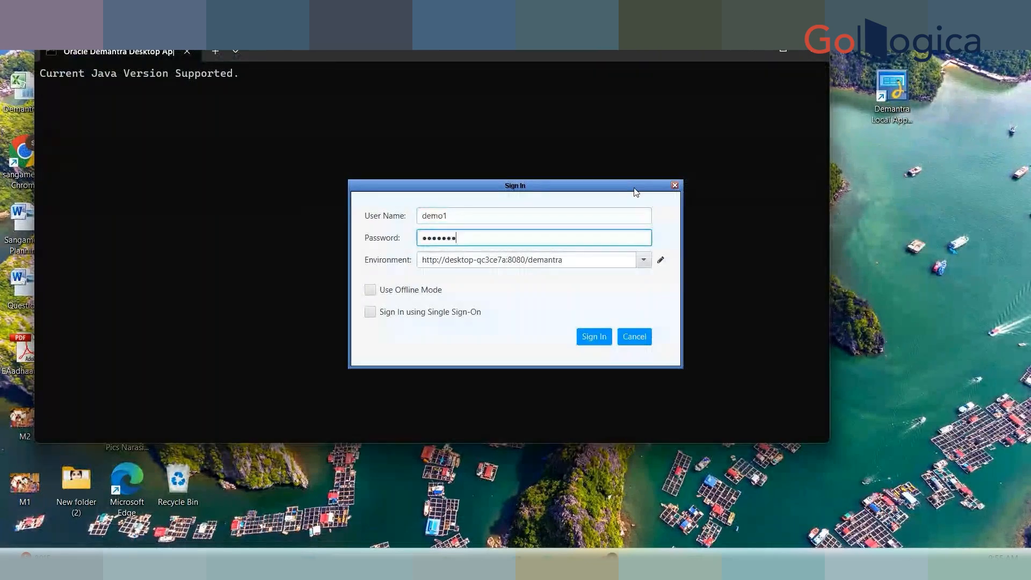
pyautogui.write('••••')
pyautogui.click(604, 337)
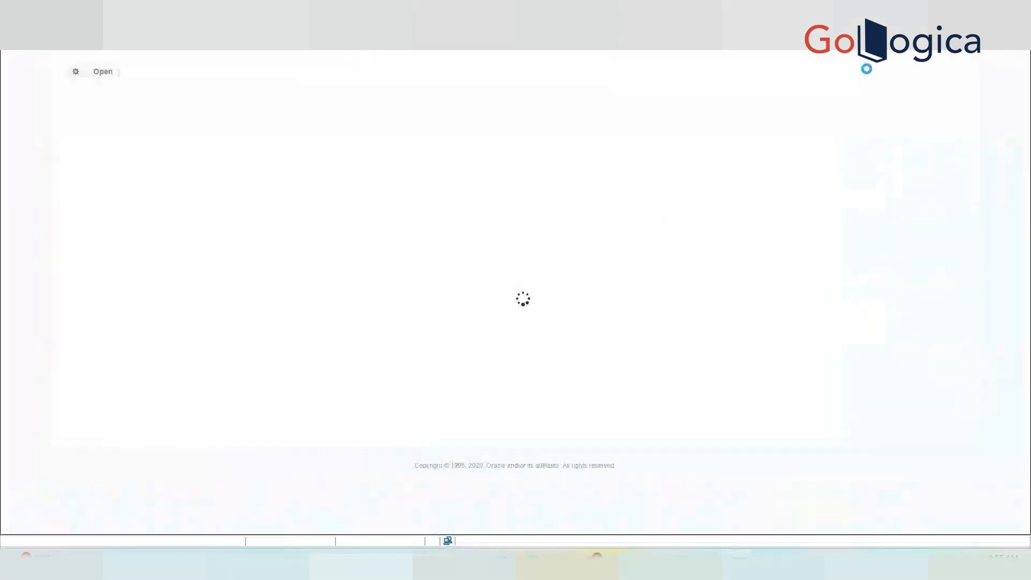
pyautogui.click(947, 41)
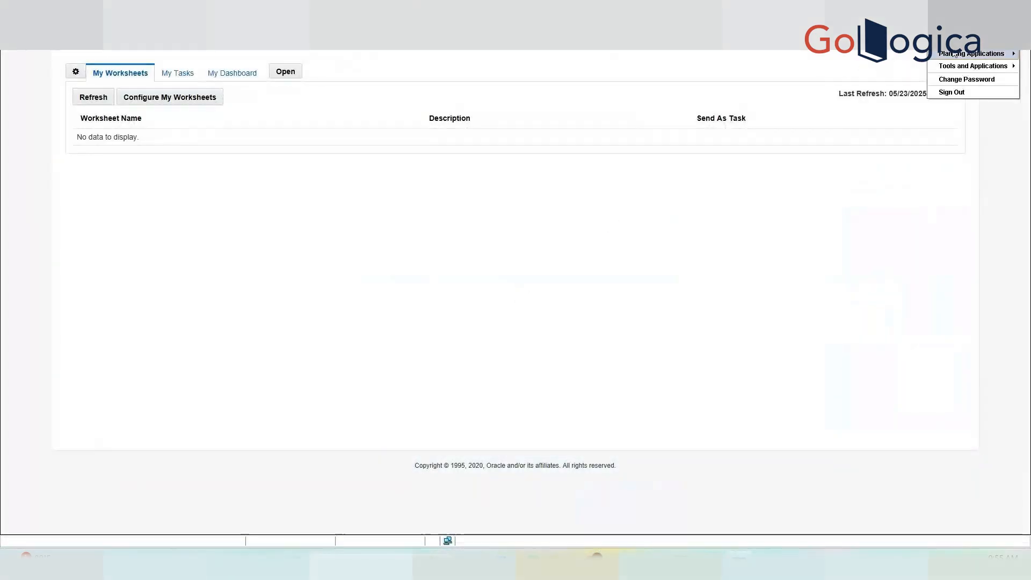
pyautogui.click(948, 93)
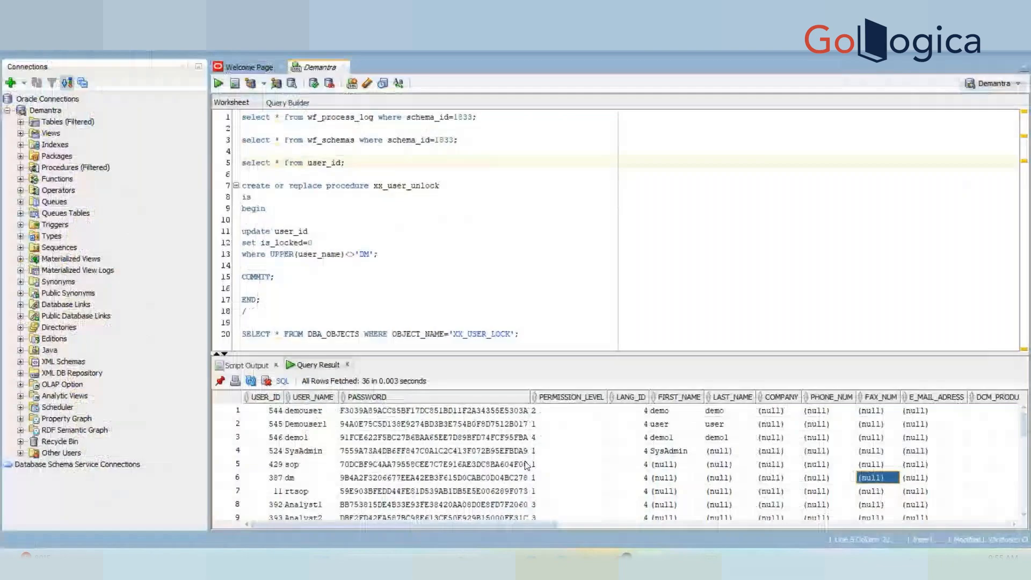
pyautogui.doubleClick(499, 451)
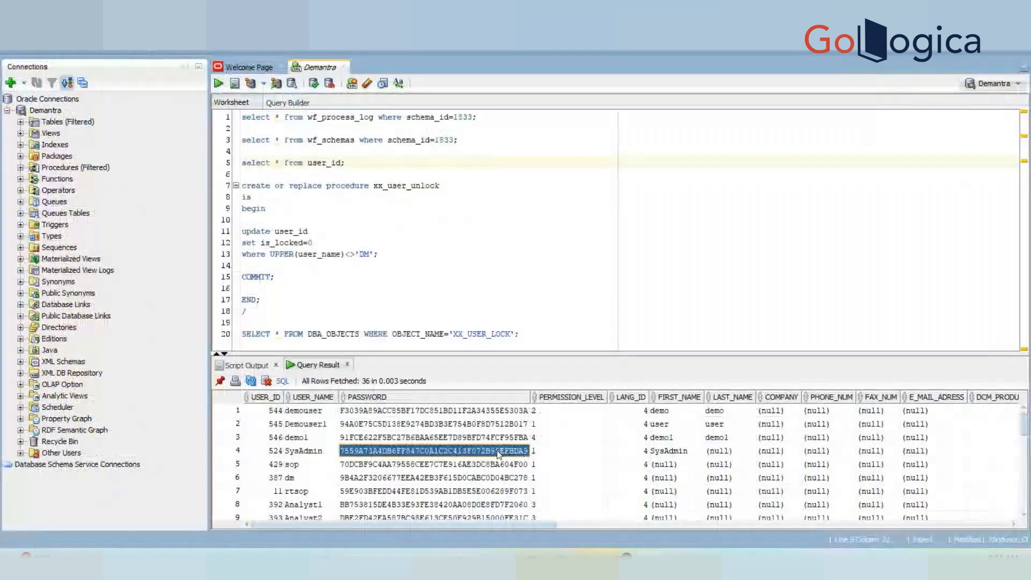
pyautogui.press('Up')
pyautogui.press('Right')
pyautogui.press('Right')
pyautogui.press('Right')
pyautogui.press('Right')
pyautogui.press('Right')
pyautogui.press('Right')
pyautogui.press('Right')
pyautogui.press('Right')
pyautogui.press('Right')
pyautogui.press('Right')
pyautogui.press('Right')
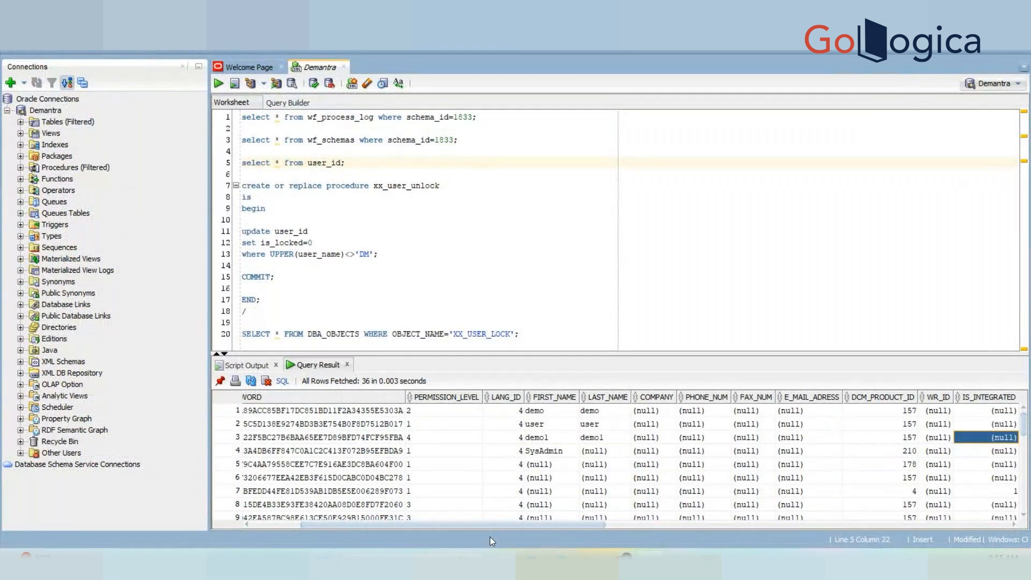
pyautogui.press('super+d')
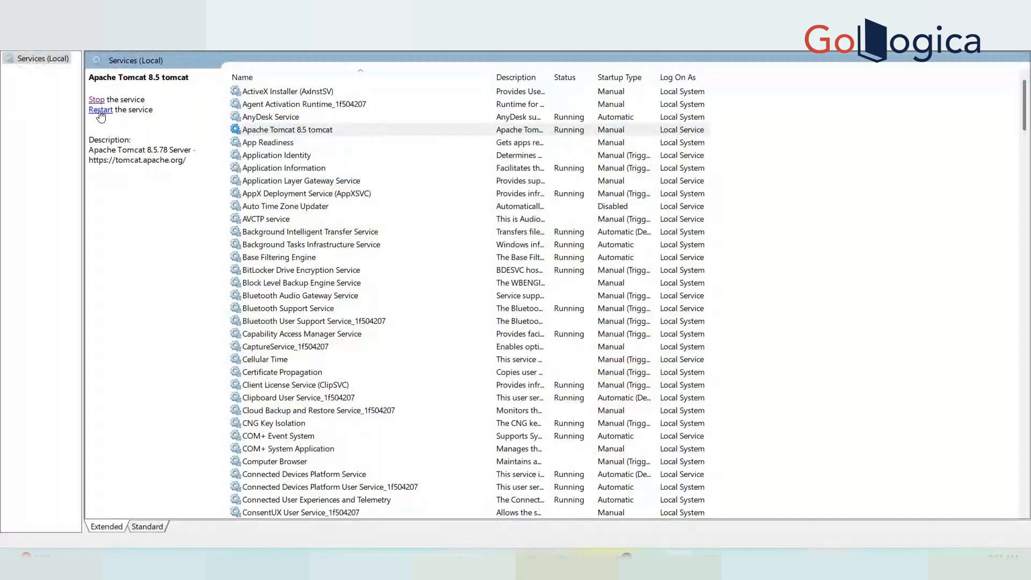
pyautogui.click(31, 111)
pyautogui.press('super+d')
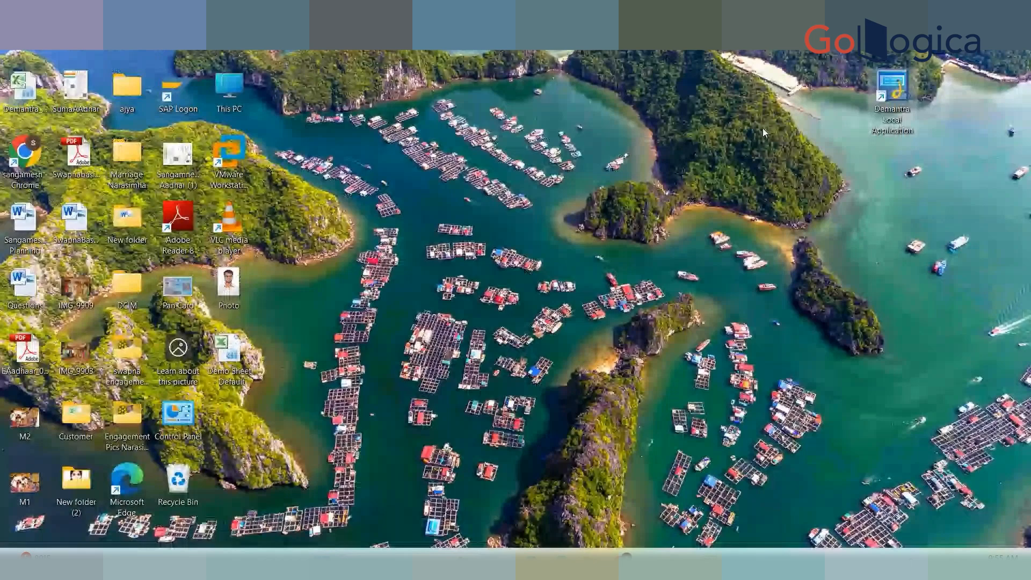
# Relaunch Demantra Local Application, enter the demo user's name and password, and move the sign-in box aside.
pyautogui.doubleClick(905, 87)
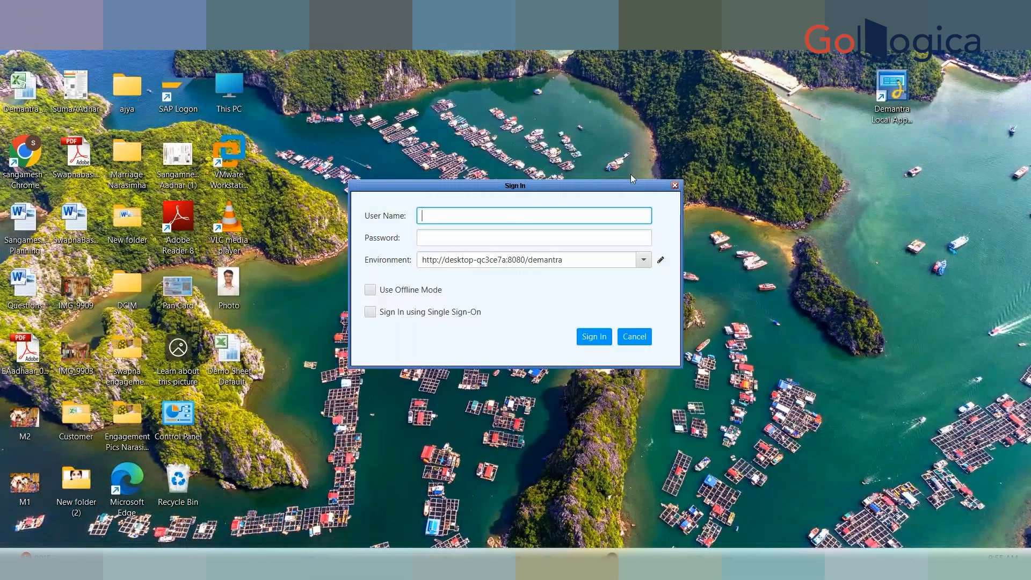
pyautogui.write('demo1')
pyautogui.press('Tab')
pyautogui.write('d')
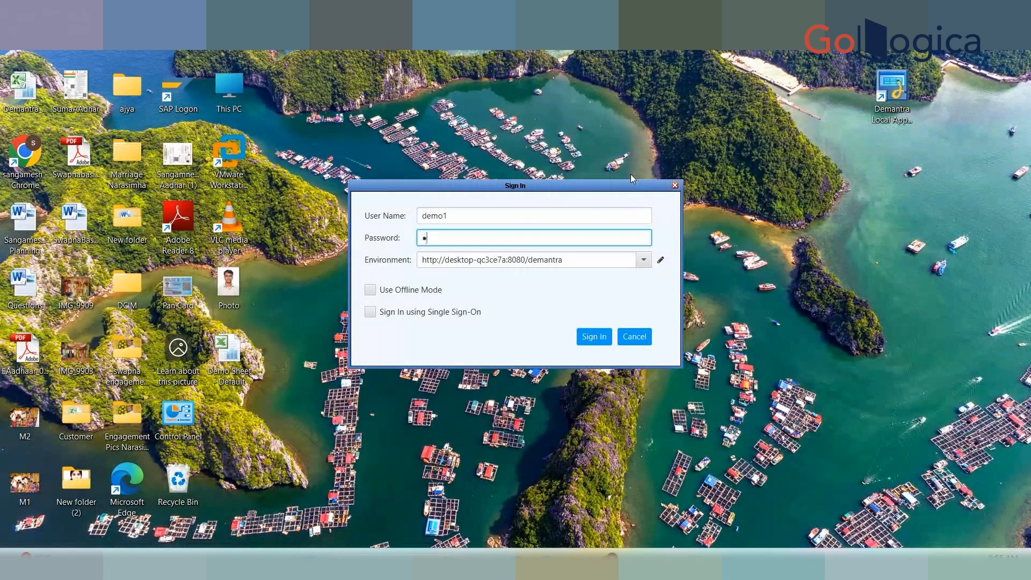
pyautogui.write('emantra123')
pyautogui.click(611, 259)
pyautogui.moveTo(637, 187); pyautogui.dragTo(457, 197)
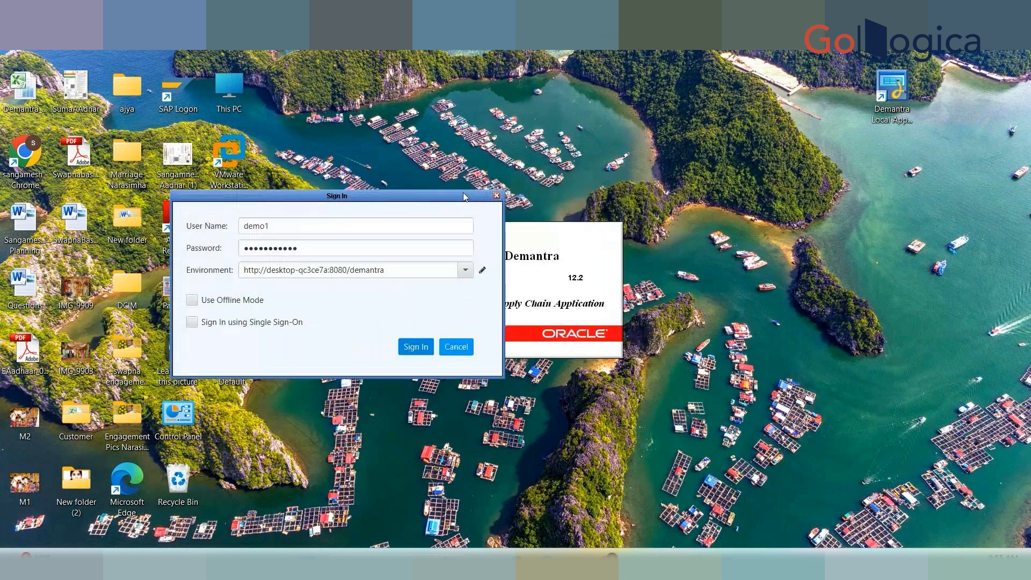
# Cancel the Demantra sign-in and stop the Apache Tomcat 8.5 tomcat service.
pyautogui.click(455, 346)
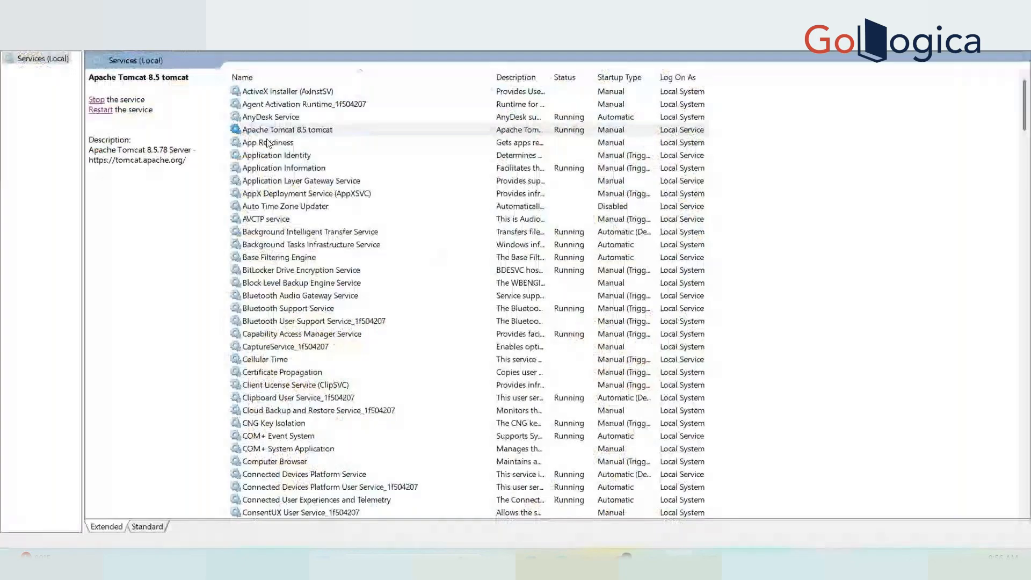
pyautogui.click(256, 129)
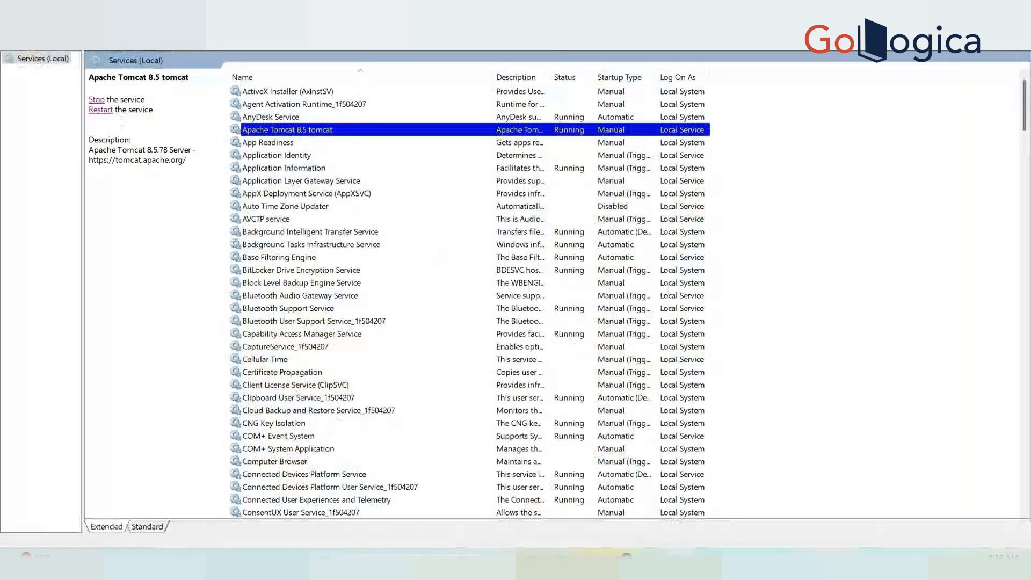
pyautogui.click(96, 100)
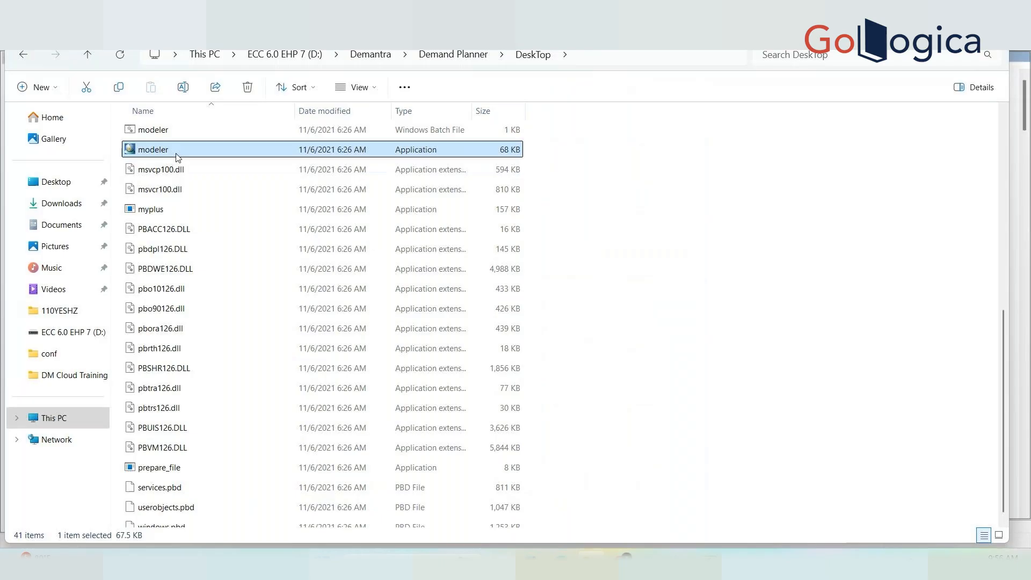
# Launch Business Modeler and sign in with the administrator user name and password.
pyautogui.doubleClick(153, 149)
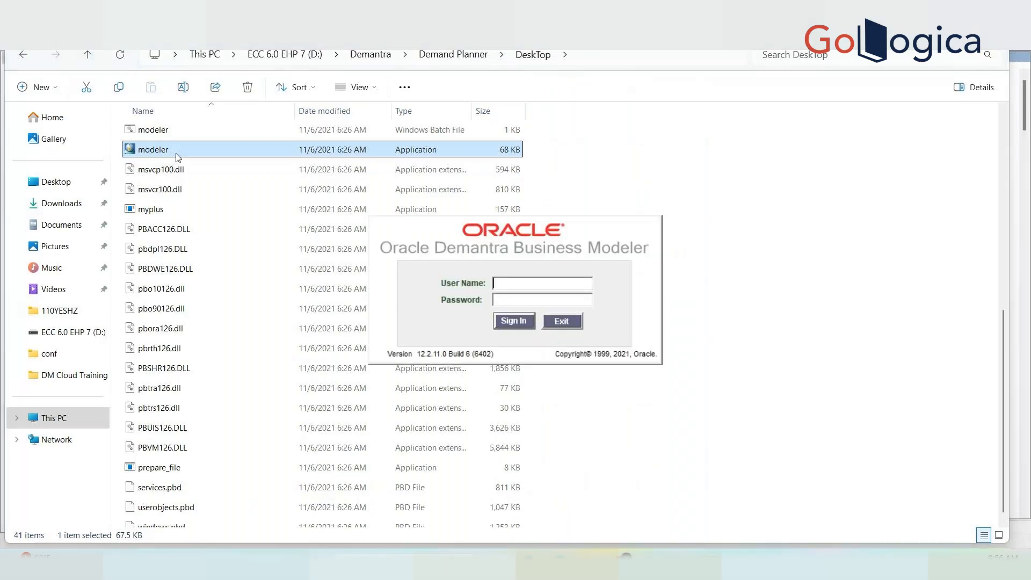
pyautogui.write('dm')
pyautogui.press('Tab')
pyautogui.write('*****')
pyautogui.press('BackSpace')
pyautogui.press('BackSpace')
pyautogui.press('BackSpace')
pyautogui.press('BackSpace')
pyautogui.write('*******')
pyautogui.press('Return')
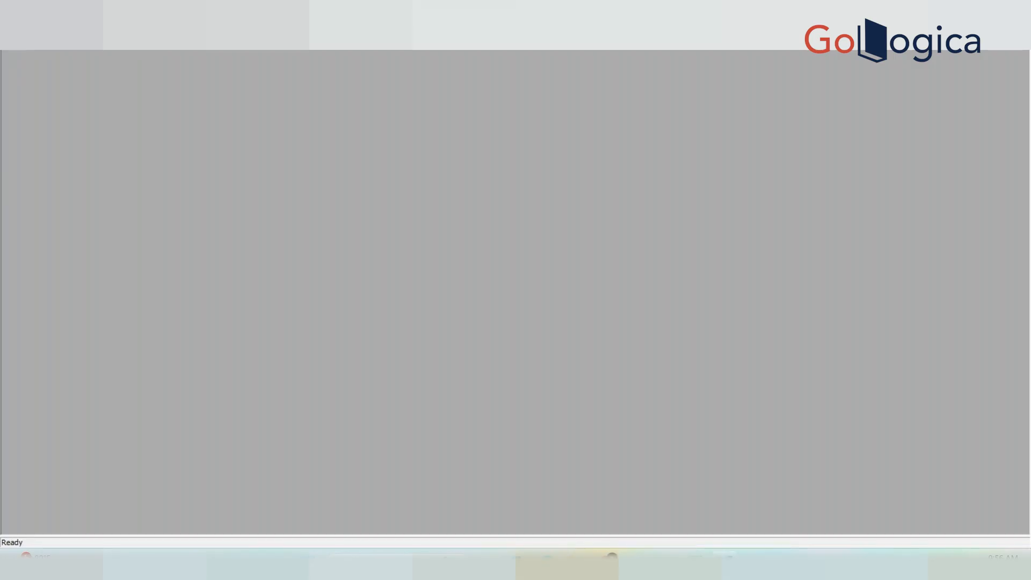
# Open the demo user's details from the security user list to check its Locked flag, closing without saving.
pyautogui.click(255, 23)
pyautogui.click(287, 41)
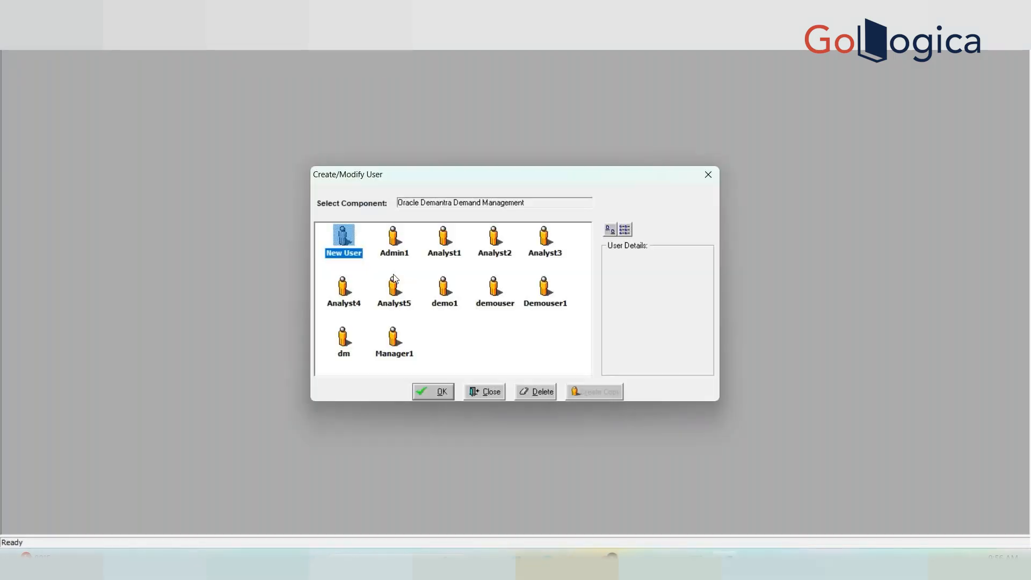
pyautogui.click(444, 292)
pyautogui.doubleClick(444, 294)
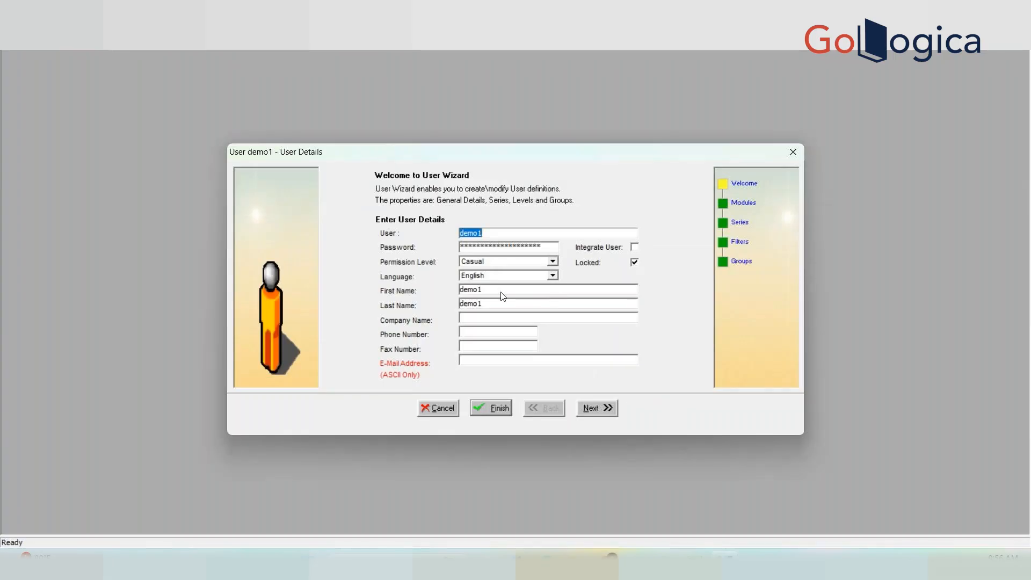
pyautogui.click(439, 411)
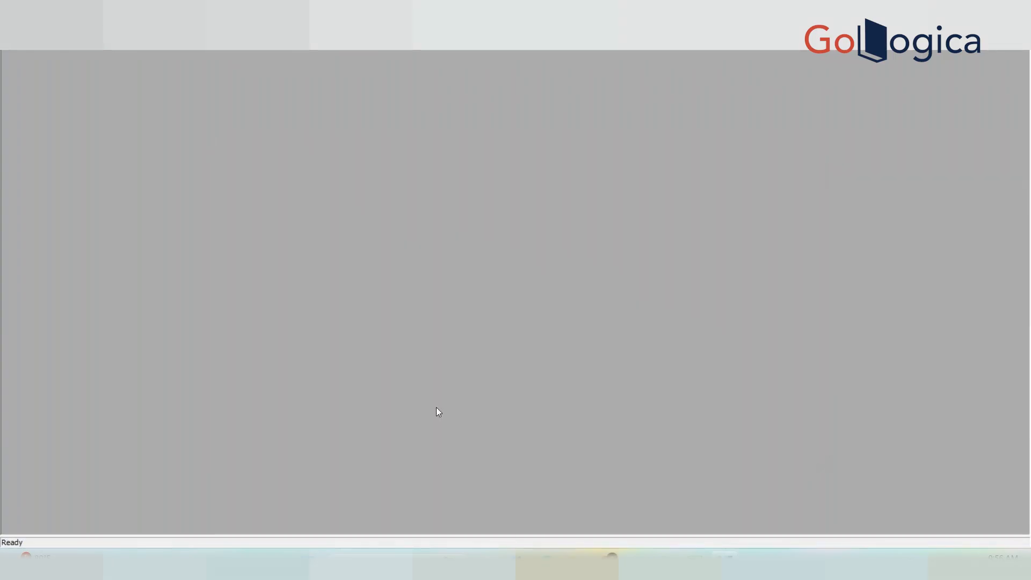
# Check the admin user's Locked flag without saving, then return to the Services window.
pyautogui.click(256, 25)
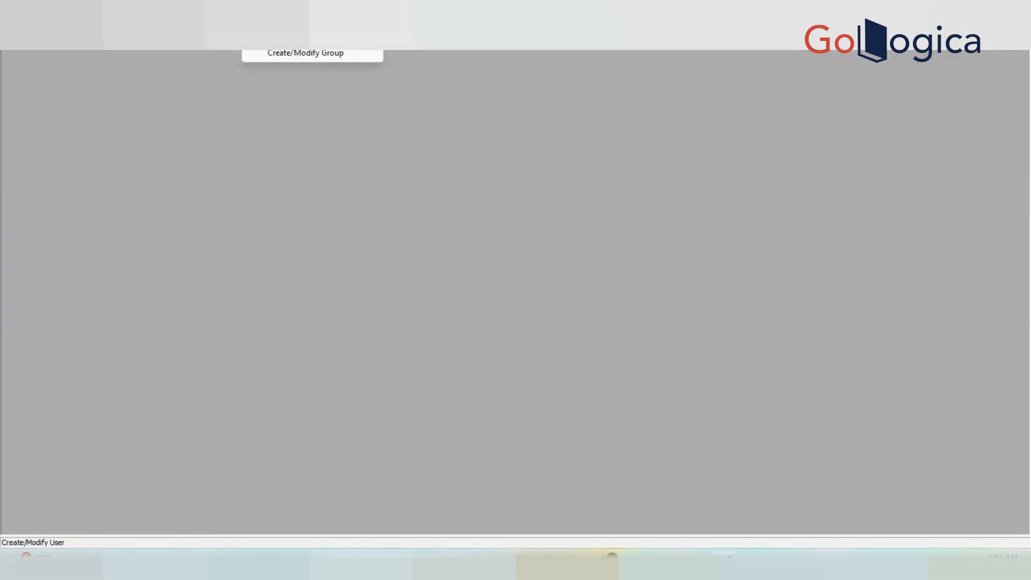
pyautogui.click(294, 41)
pyautogui.doubleClick(394, 239)
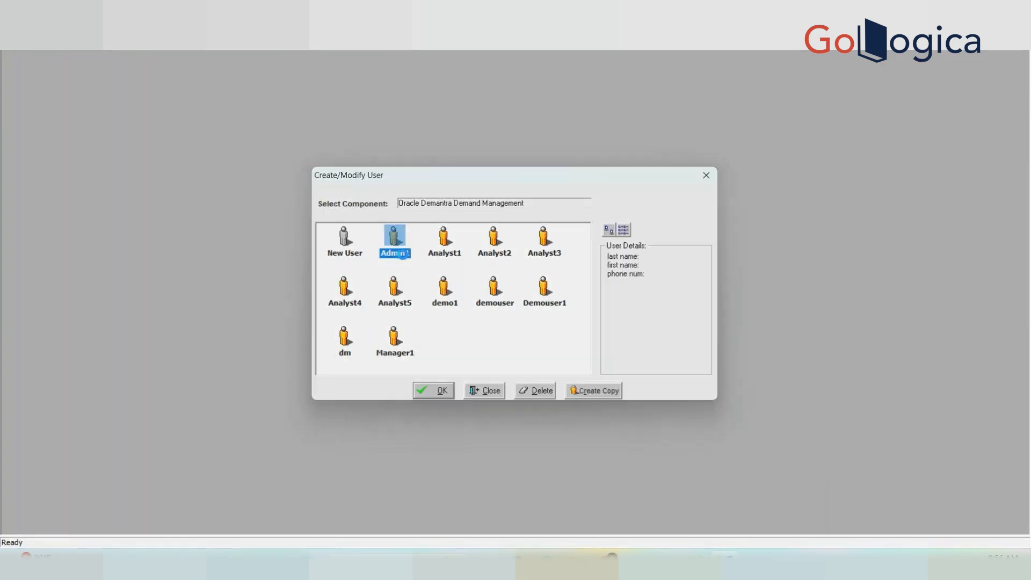
pyautogui.click(445, 414)
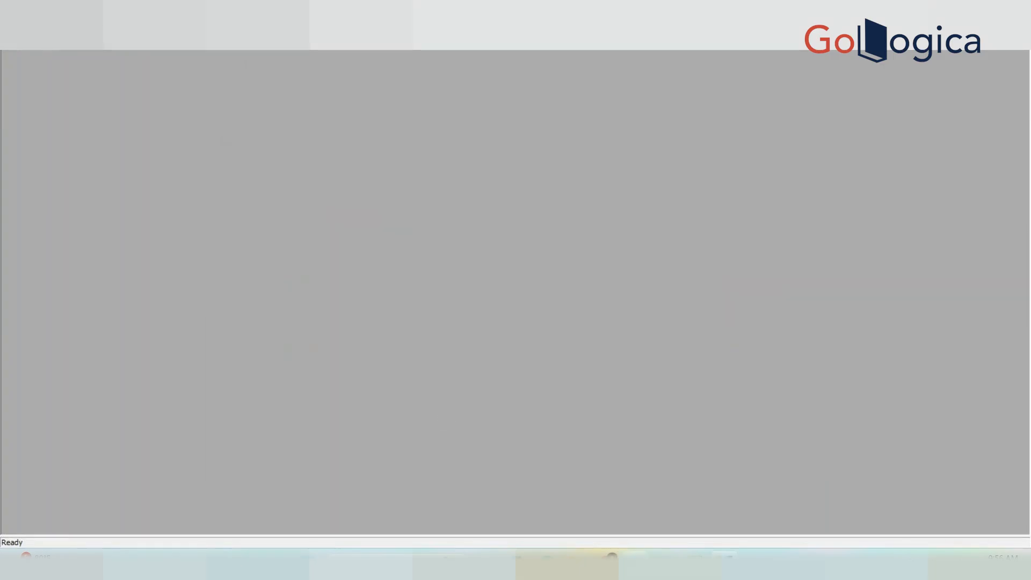
pyautogui.moveTo(664, 565)
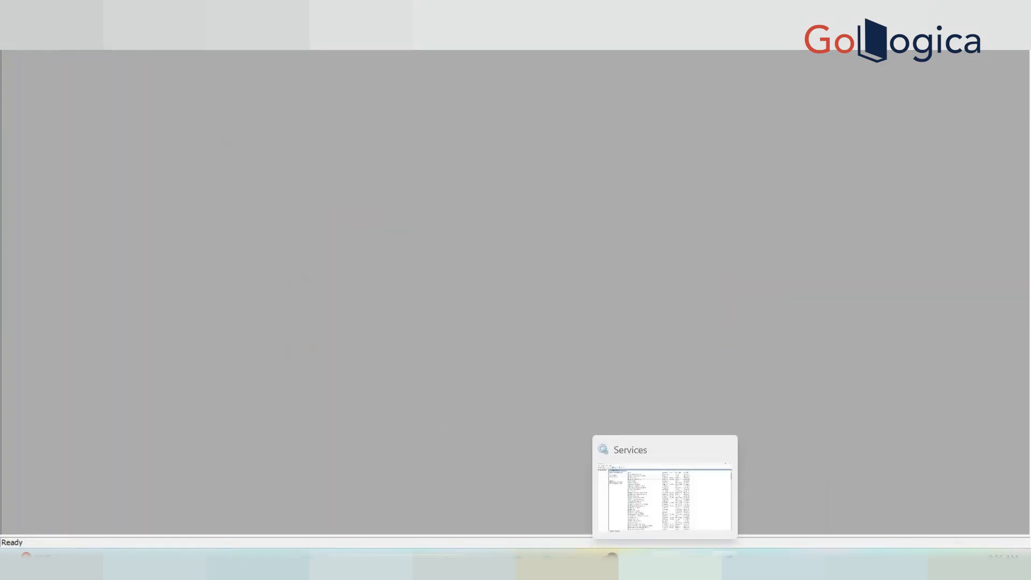
pyautogui.click(665, 494)
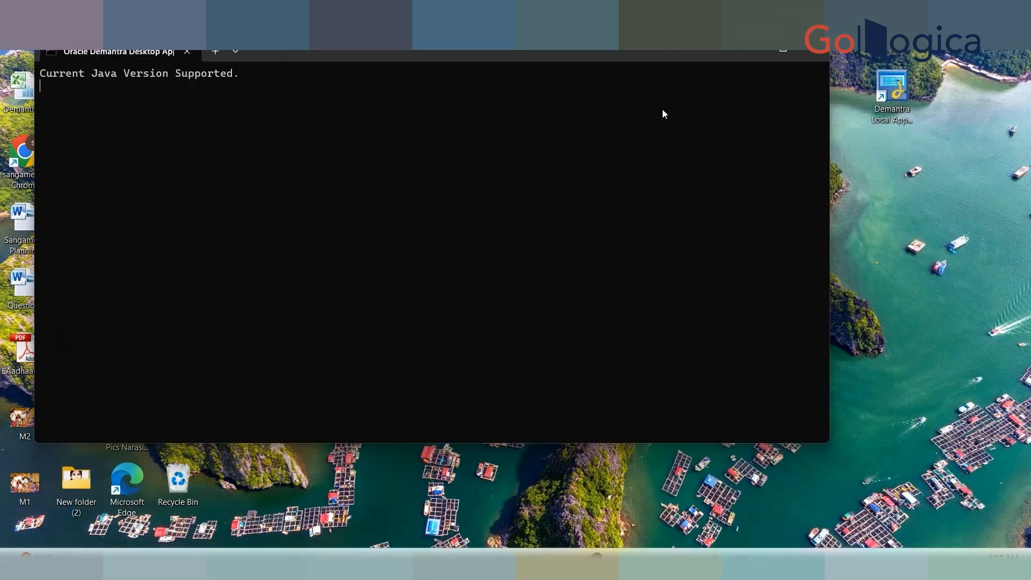
# Attempt to sign in to the Desktop Application with the demo user's name and password.
pyautogui.write('demo2')
pyautogui.press('BackSpace')
pyautogui.write('1')
pyautogui.press('Tab')
pyautogui.write('demo1')
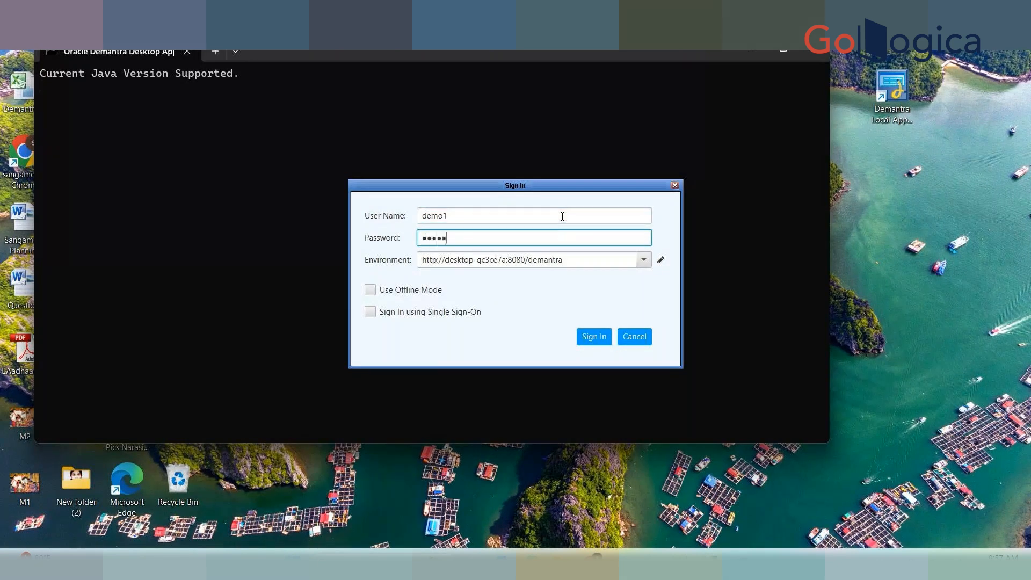
pyautogui.write('••••••')
pyautogui.click(596, 338)
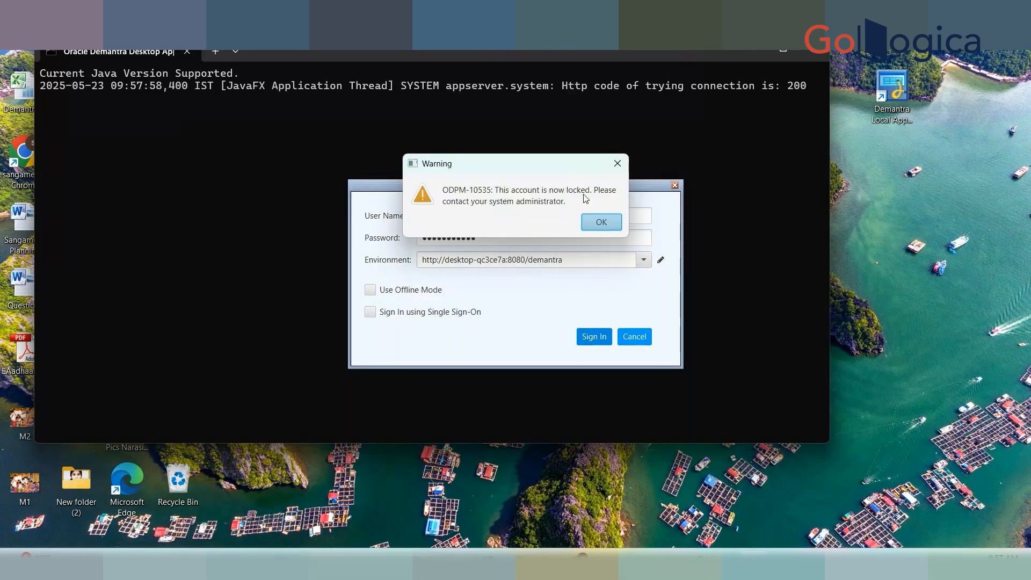
# Dismiss the ODPM-10535 locked-account warning, cancel the sign-in and exit the console.
pyautogui.click(602, 222)
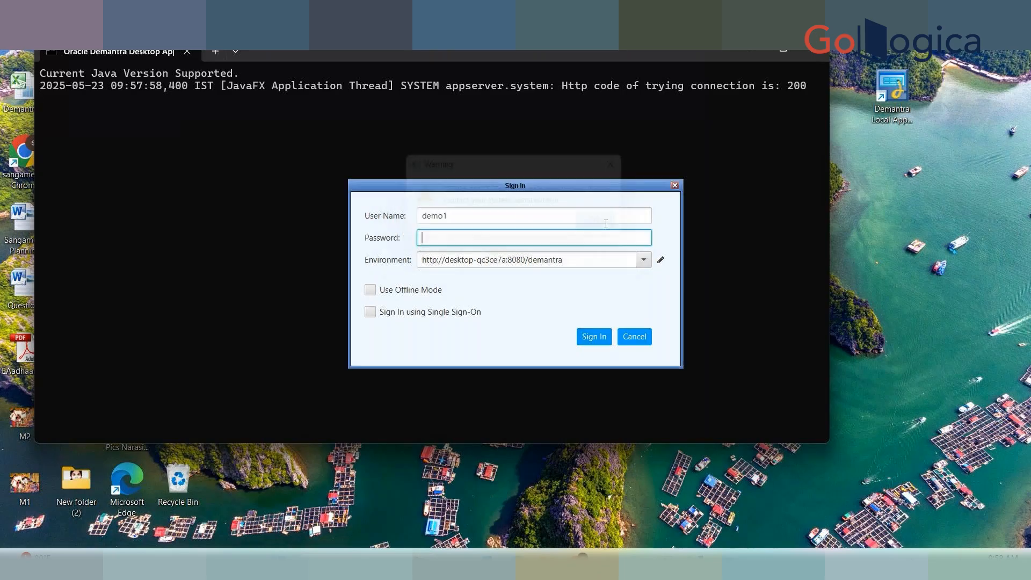
pyautogui.click(636, 338)
pyautogui.write('exit')
pyautogui.press('Return')
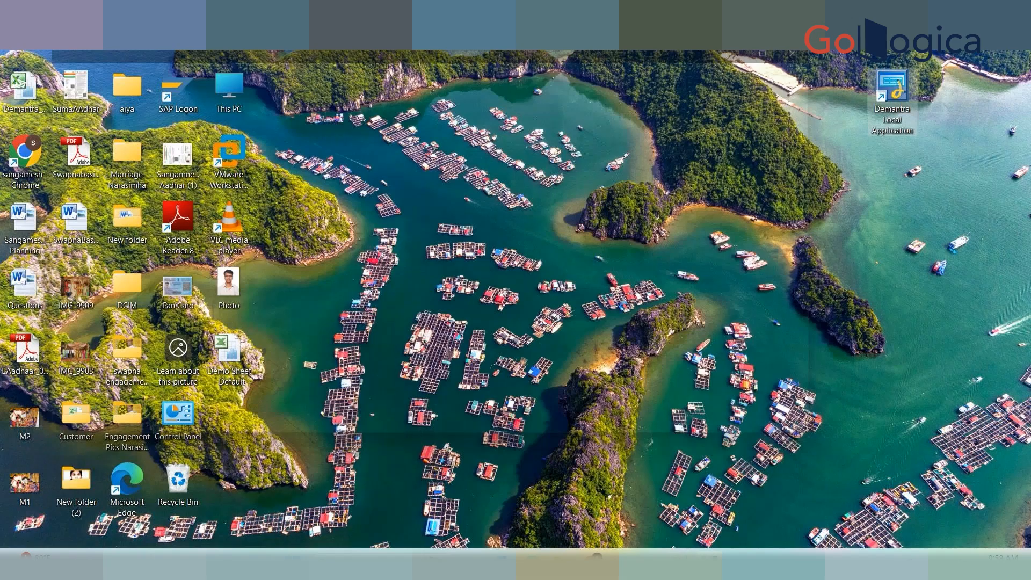
# Relaunch the Demantra desktop application and sign in with the administrator password.
pyautogui.doubleClick(883, 114)
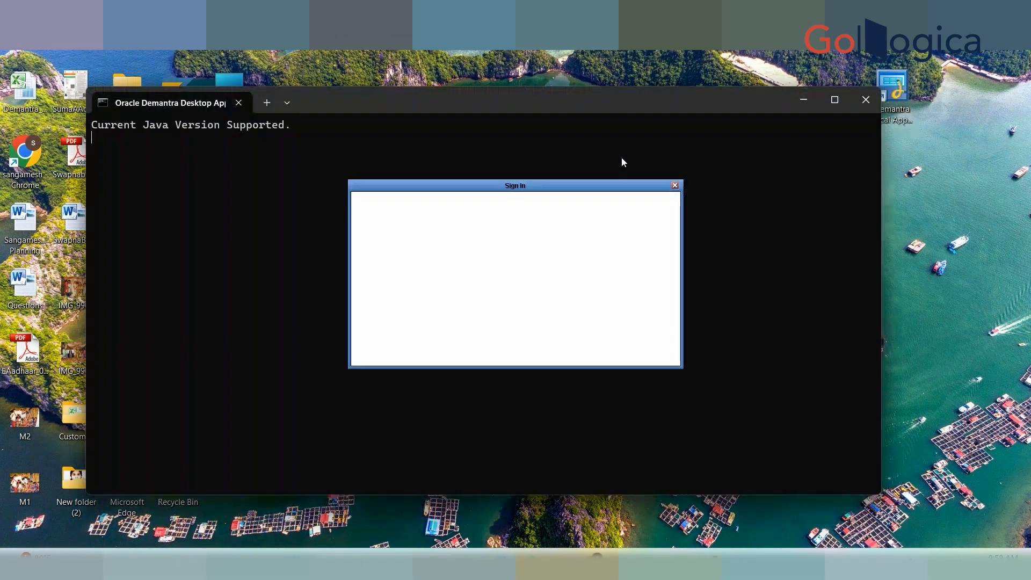
pyautogui.click(581, 232)
pyautogui.write('dm')
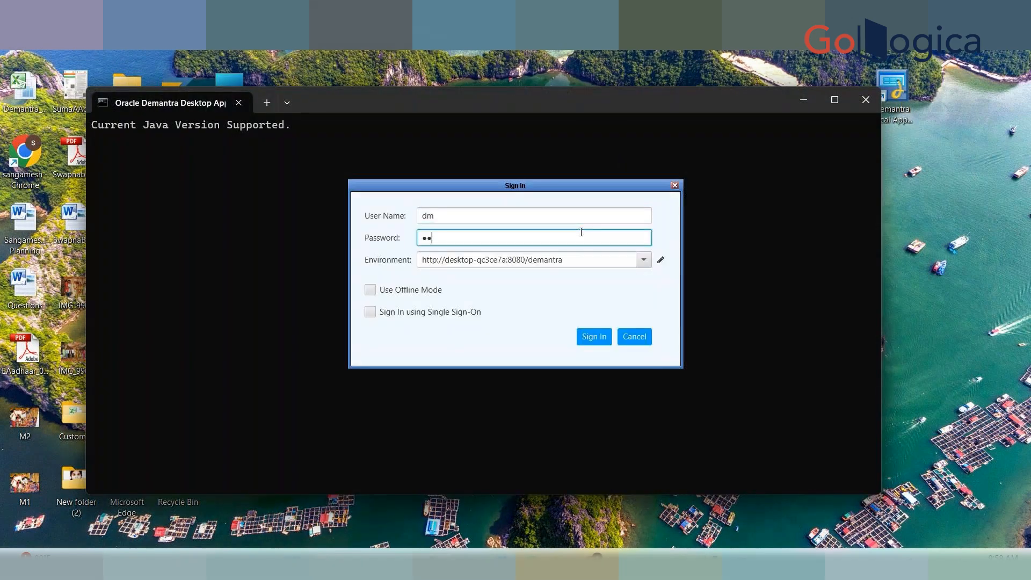
pyautogui.write('••')
pyautogui.press('BackSpace')
pyautogui.press('BackSpace')
pyautogui.press('BackSpace')
pyautogui.write('••••••••••')
pyautogui.press('Return')
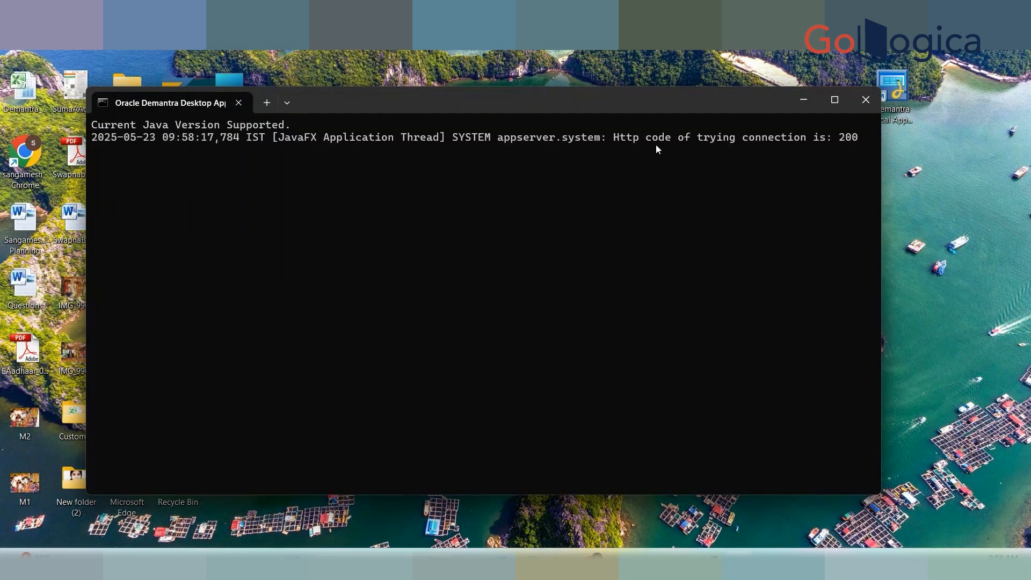
# Start the xx_unlock_user workflow in Workflow Management.
pyautogui.click(798, 107)
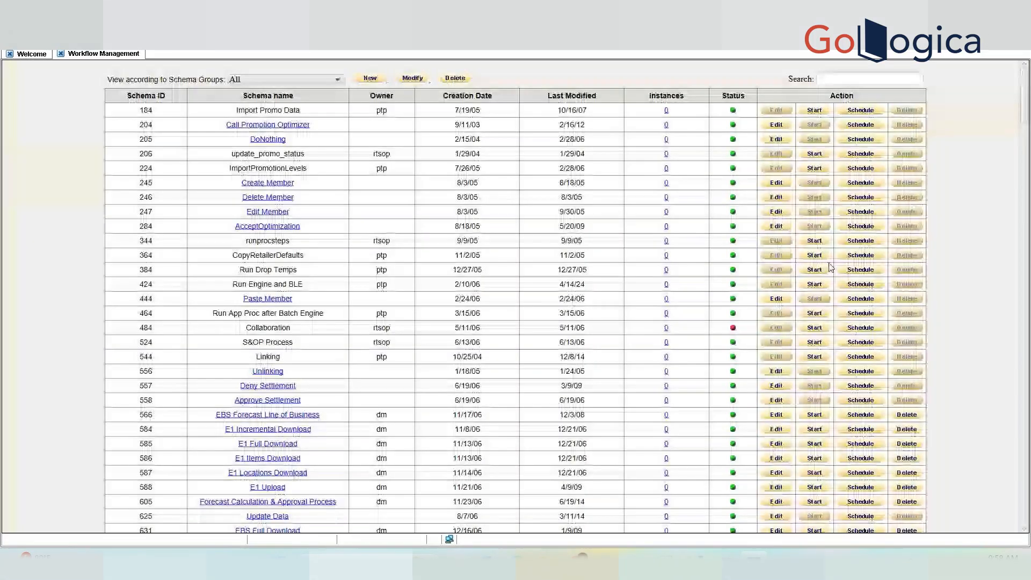
pyautogui.moveTo(1024, 108); pyautogui.dragTo(1028, 515)
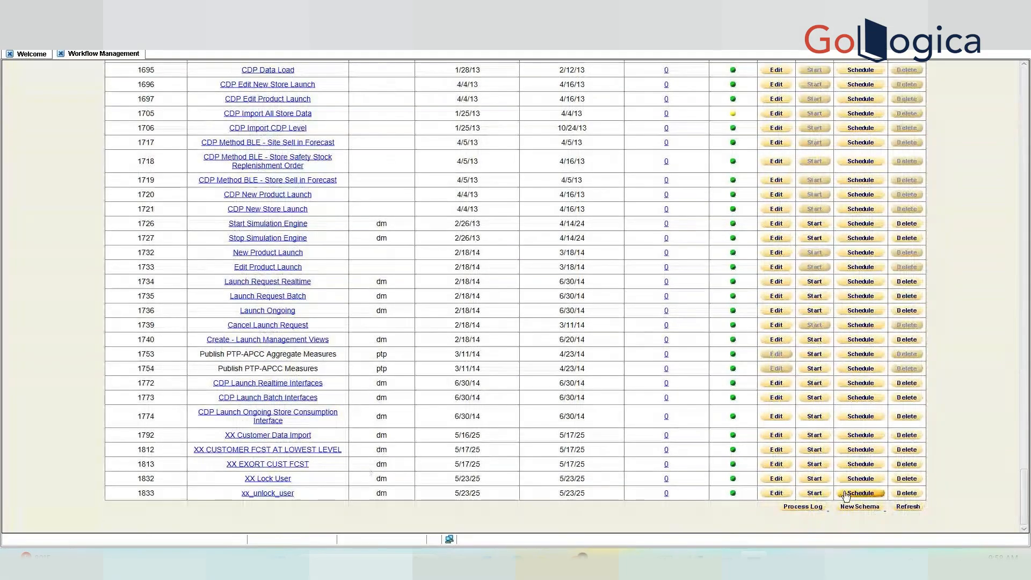
pyautogui.click(817, 495)
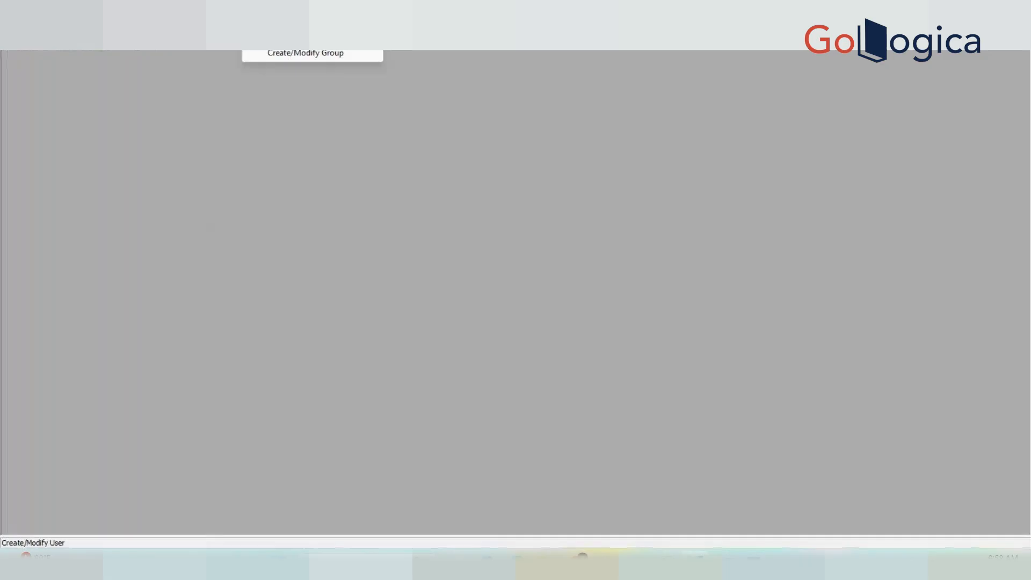
pyautogui.click(253, 47)
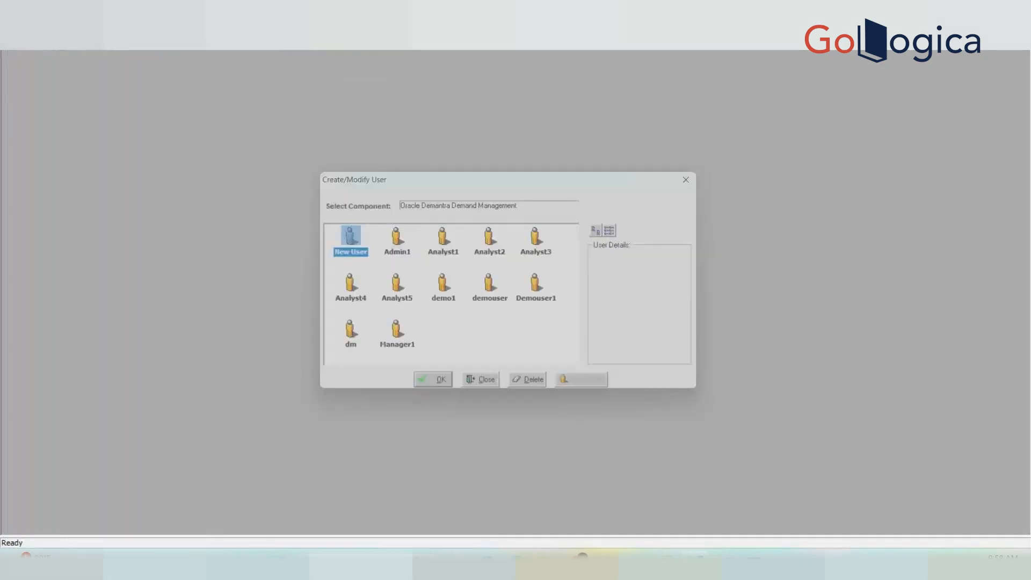
pyautogui.doubleClick(448, 251)
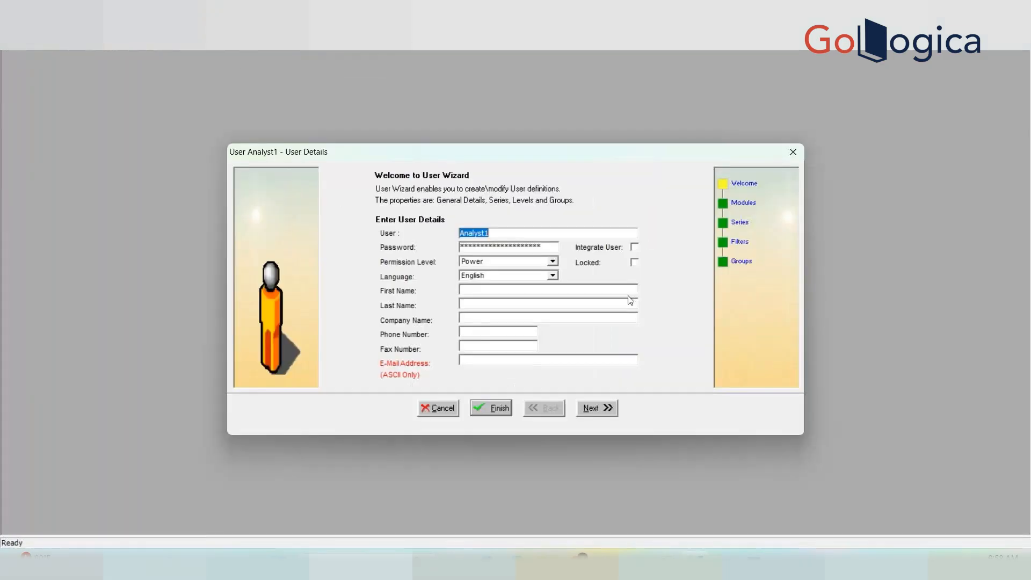
pyautogui.click(443, 413)
pyautogui.click(256, 23)
pyautogui.click(271, 40)
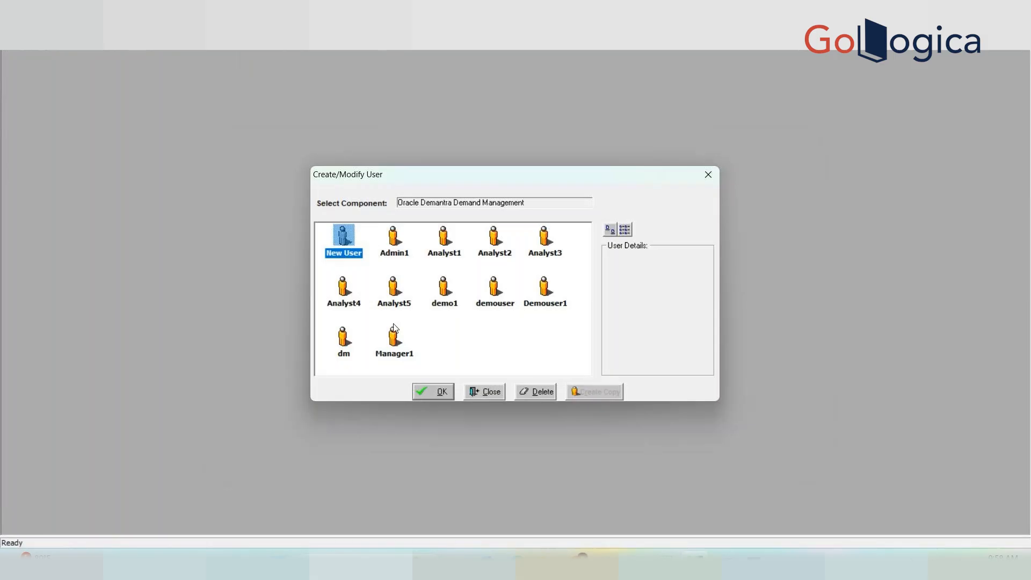
pyautogui.doubleClick(438, 297)
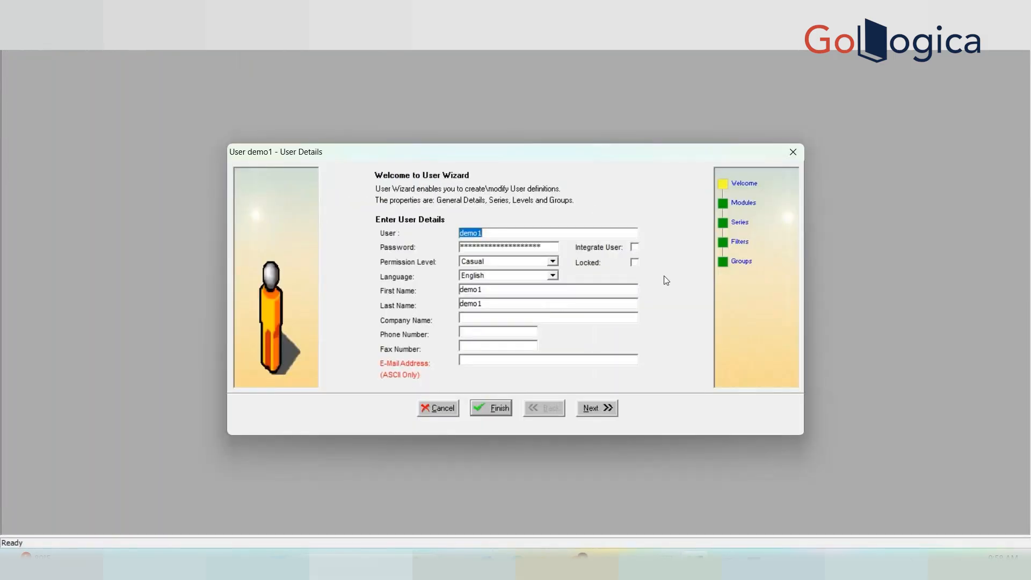
pyautogui.click(438, 409)
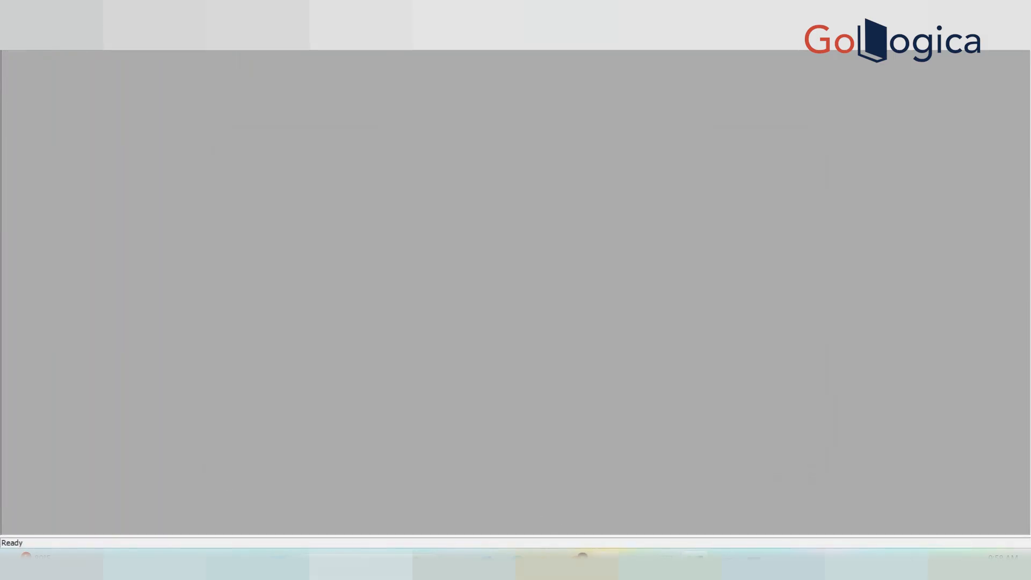
# Re-run 'select * from user_id;' and confirm every IS_LOCKED value is 0.
pyautogui.click(605, 563)
pyautogui.click(414, 163)
pyautogui.hotkey('ctrl', 'Return')
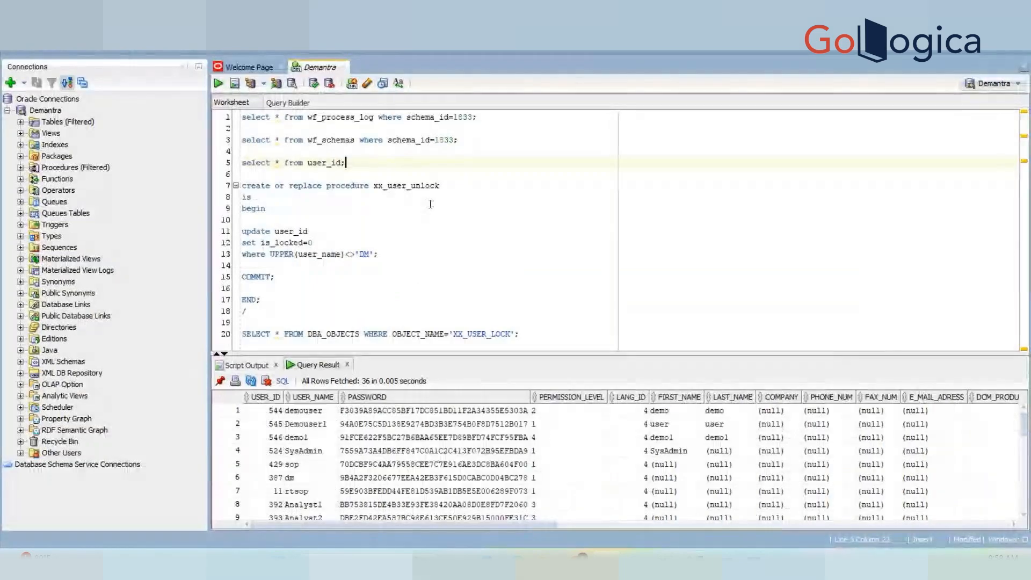
pyautogui.click(903, 452)
pyautogui.press('Right')
pyautogui.press('Right')
pyautogui.press('Right')
pyautogui.press('Right')
pyautogui.press('Right')
pyautogui.press('Right')
pyautogui.press('Right')
pyautogui.press('Right')
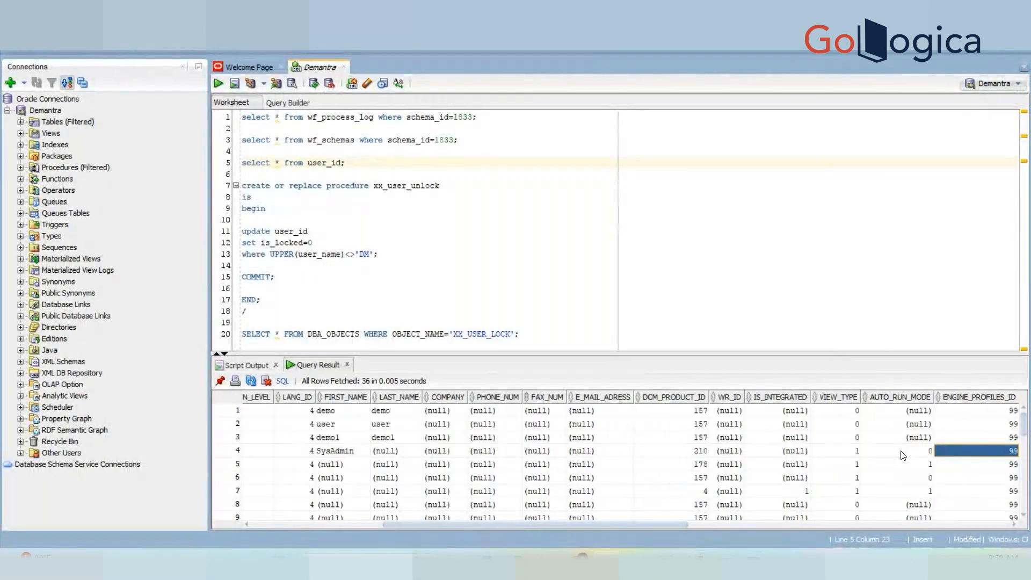
pyautogui.press('Down')
pyautogui.press('Down')
pyautogui.press('Down')
pyautogui.press('Down')
pyautogui.press('Down')
pyautogui.press('Down')
pyautogui.press('Down')
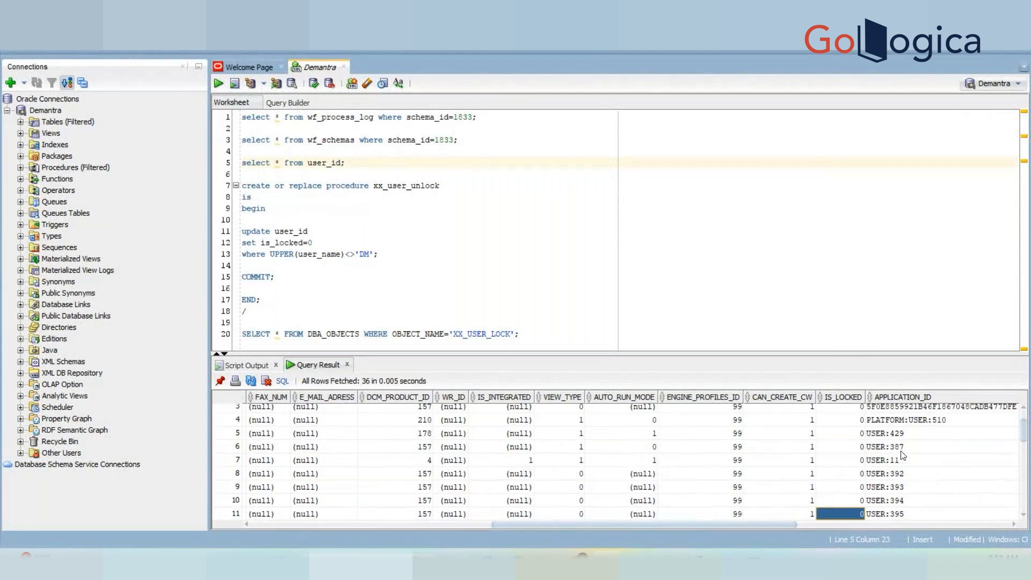
pyautogui.press('Down')
pyautogui.press('Down')
pyautogui.press('Down')
pyautogui.press('Down')
pyautogui.press('Down')
pyautogui.press('Down')
pyautogui.press('Down')
pyautogui.press('Down')
pyautogui.press('Down')
pyautogui.press('Down')
pyautogui.press('Down')
pyautogui.press('Down')
pyautogui.press('Down')
pyautogui.press('Down')
pyautogui.press('Down')
pyautogui.press('Down')
pyautogui.press('Down')
pyautogui.press('Down')
pyautogui.press('Down')
pyautogui.press('Down')
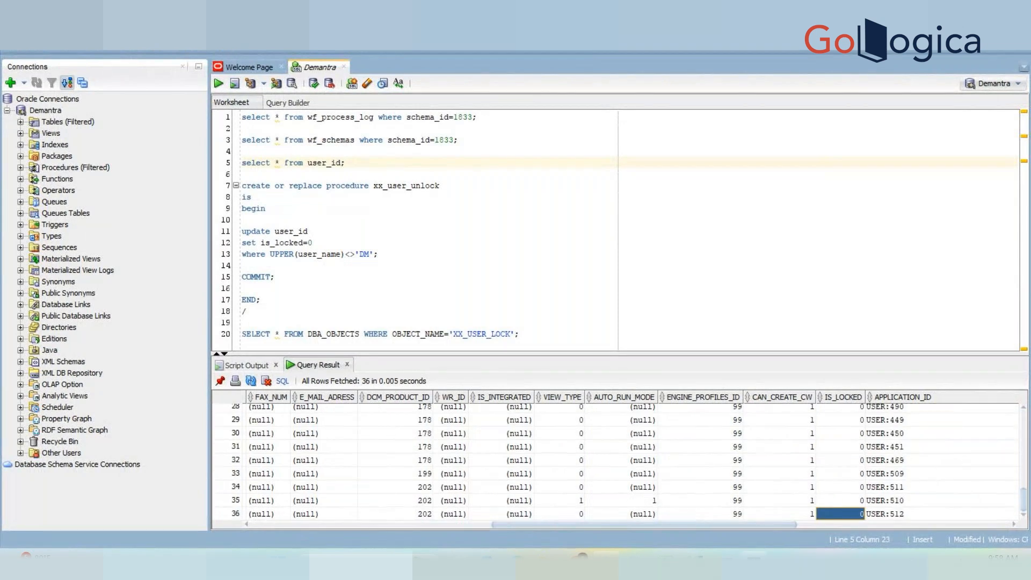
# Restart the Apache Tomcat 8.5 service from the Services window.
pyautogui.click(753, 560)
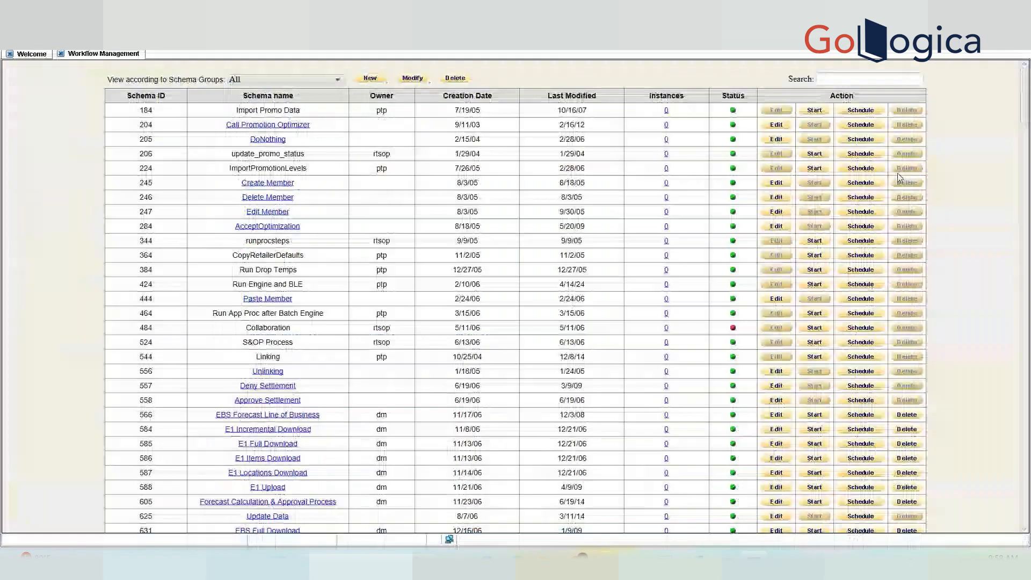
pyautogui.click(957, 7)
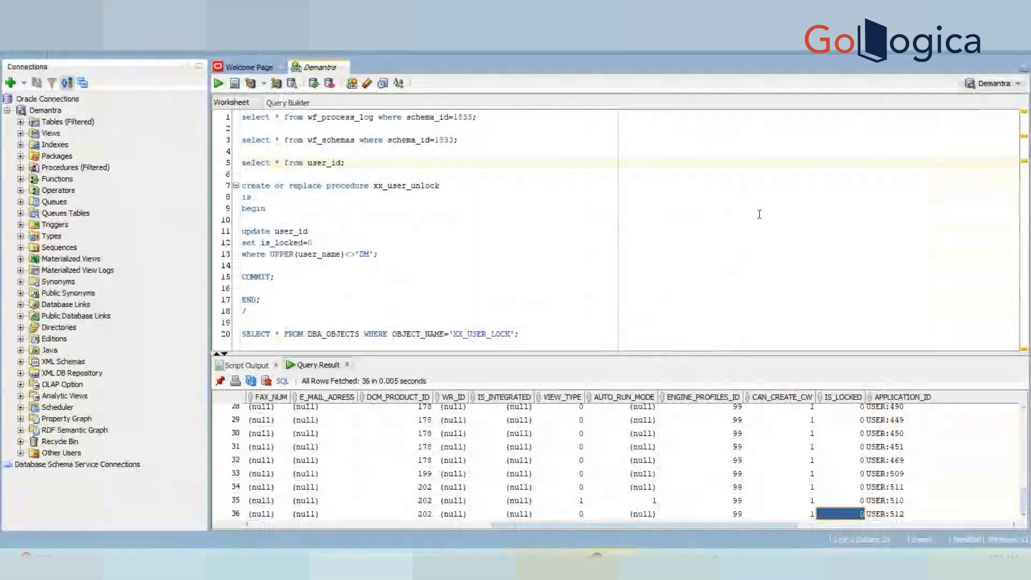
pyautogui.press('super+d')
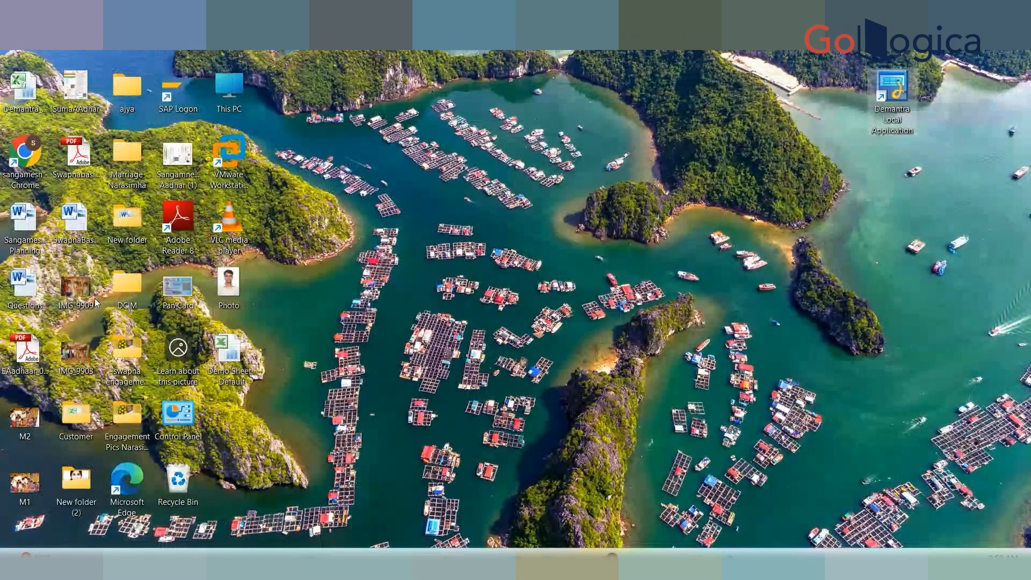
pyautogui.click(698, 568)
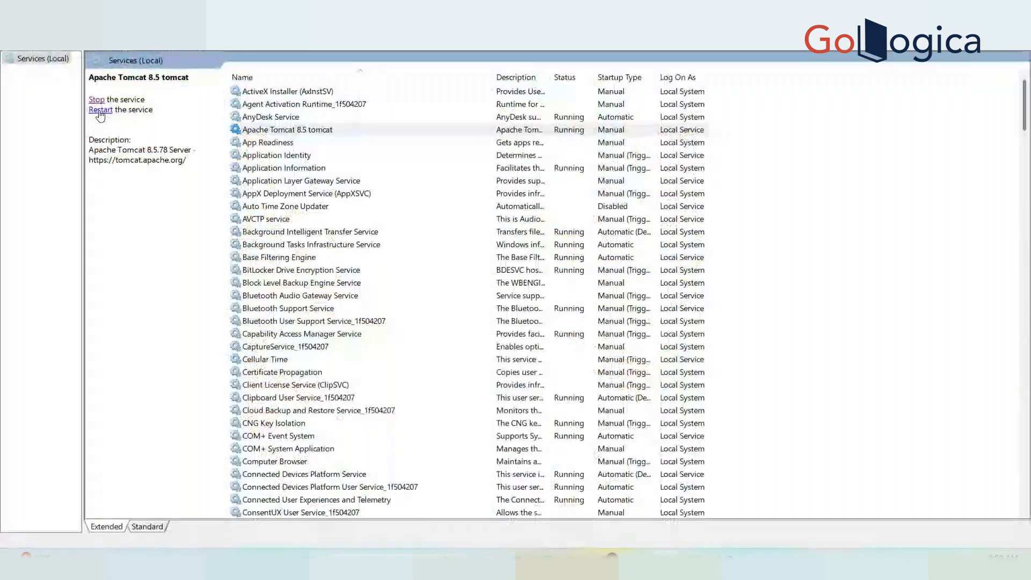
pyautogui.click(100, 111)
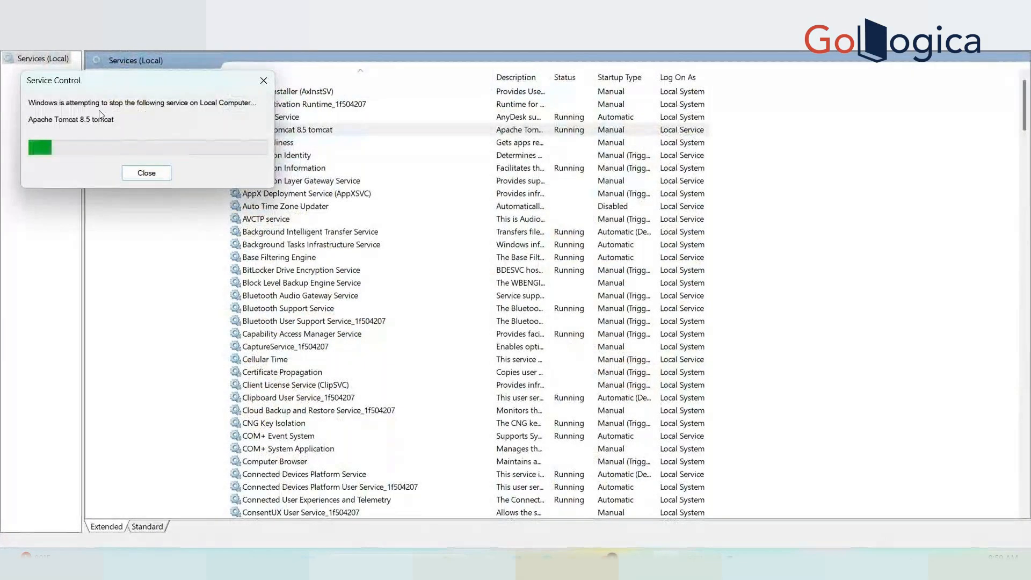
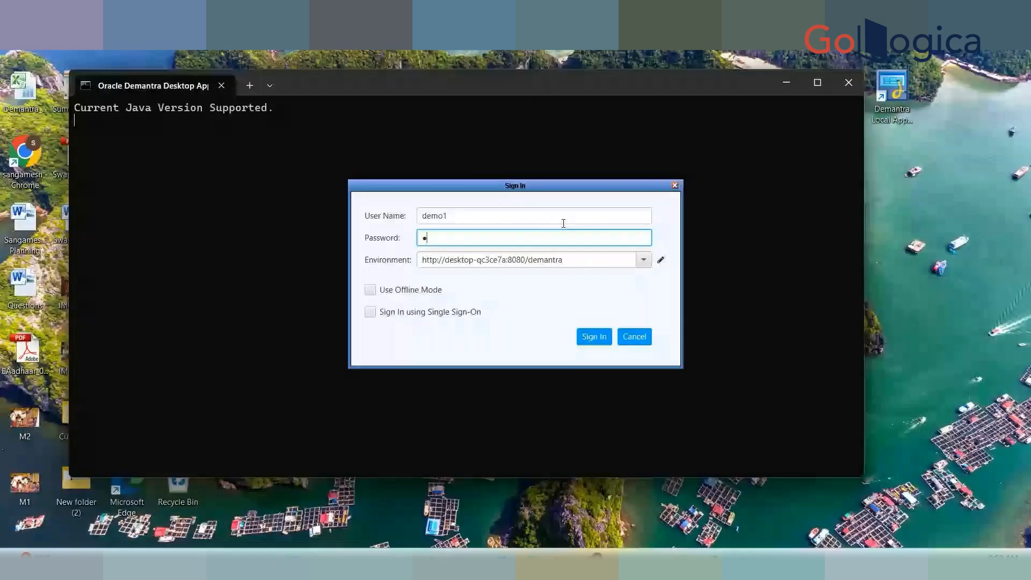
# Sign in to Oracle Demantra Desktop, retyping the password after the invalid-password warning.
pyautogui.write('•••••••••')
pyautogui.click(594, 338)
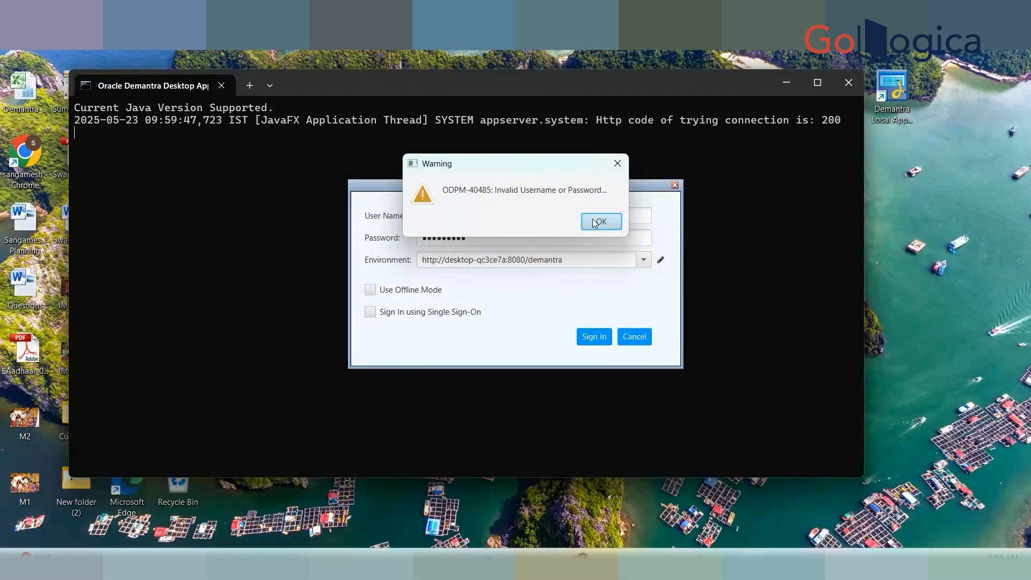
pyautogui.click(600, 222)
pyautogui.write('•')
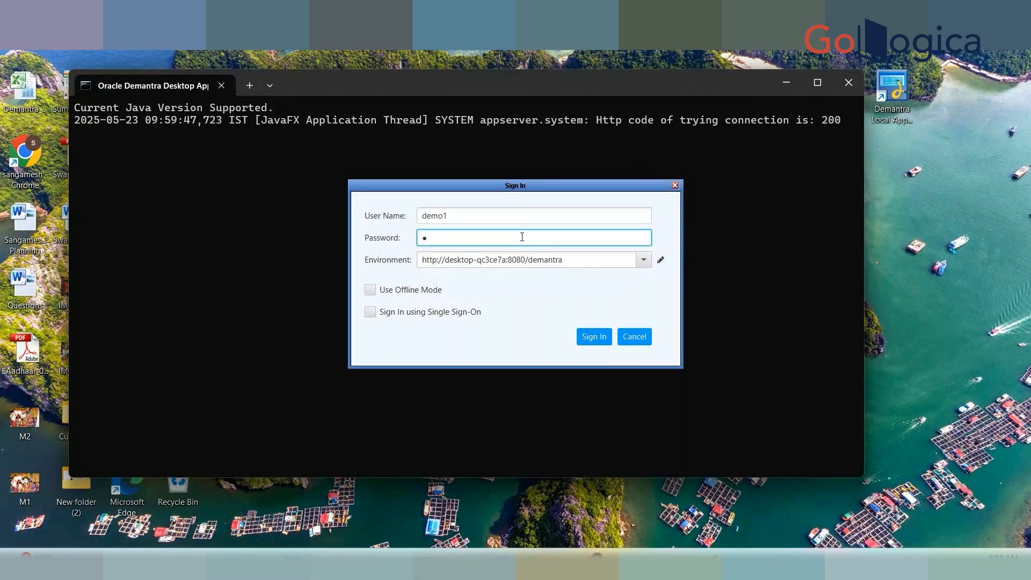
pyautogui.write('••••••••••')
pyautogui.click(593, 346)
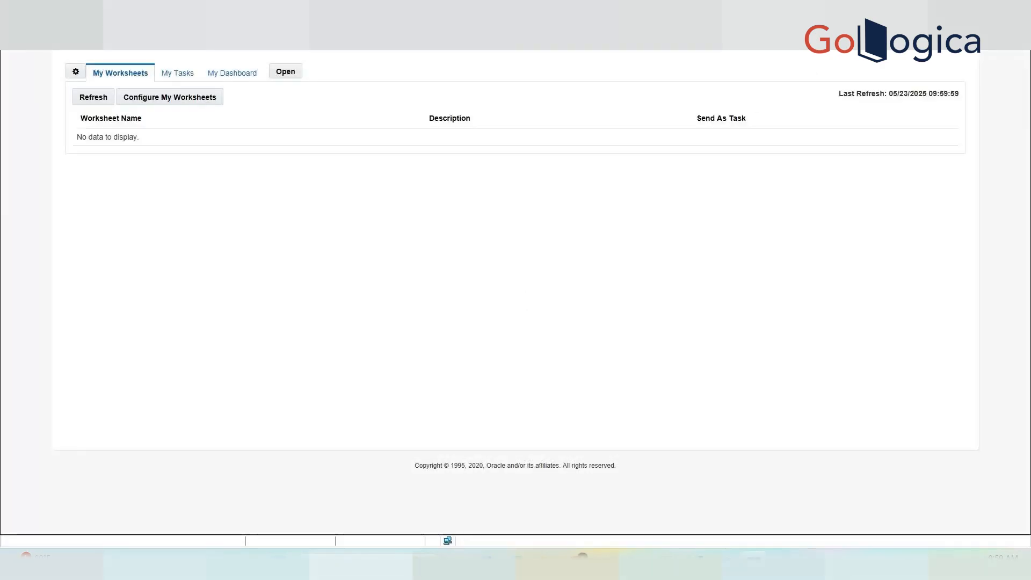
# Launch Workflow Manager from Tools and Applications and scroll the schema list down to xx_unlock_user.
pyautogui.click(967, 37)
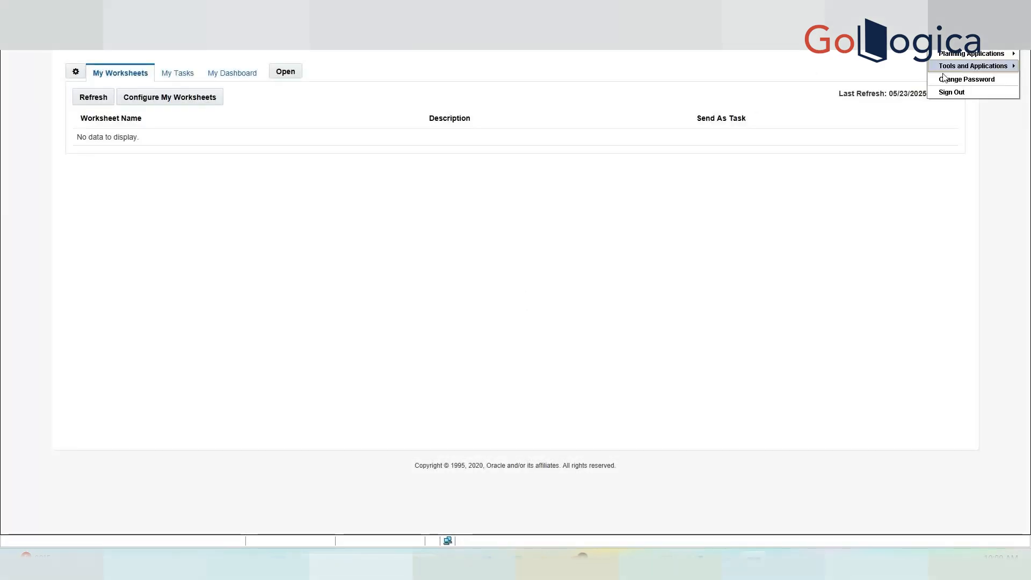
pyautogui.click(950, 92)
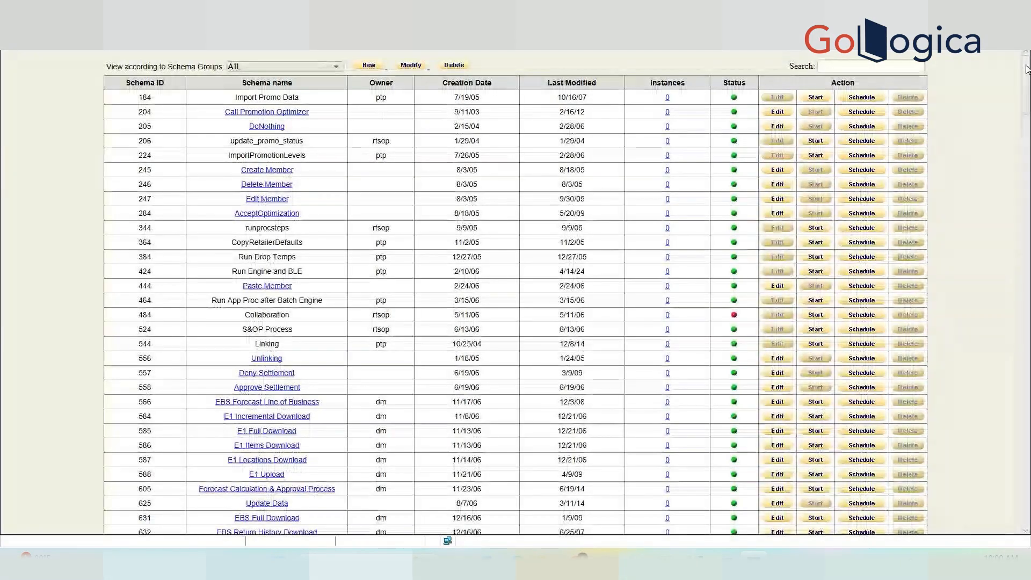
pyautogui.moveTo(1026, 68); pyautogui.dragTo(1028, 521)
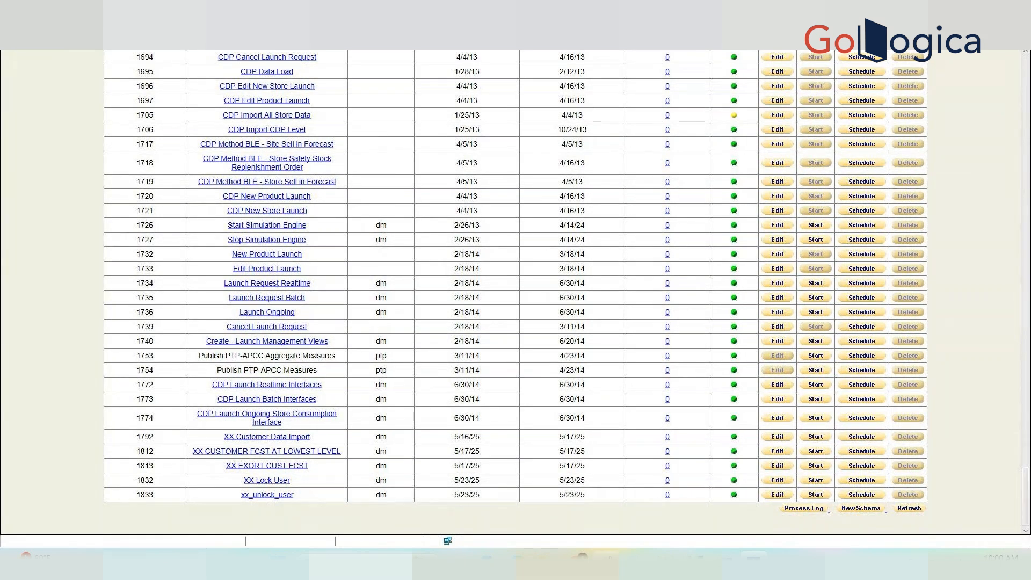
pyautogui.hotkey('alt', 'Tab')
# Add and run 'select * from portal_task;', correcting the porta_task typo in the table name.
pyautogui.click(362, 164)
pyautogui.press('Return')
pyautogui.write('select * from')
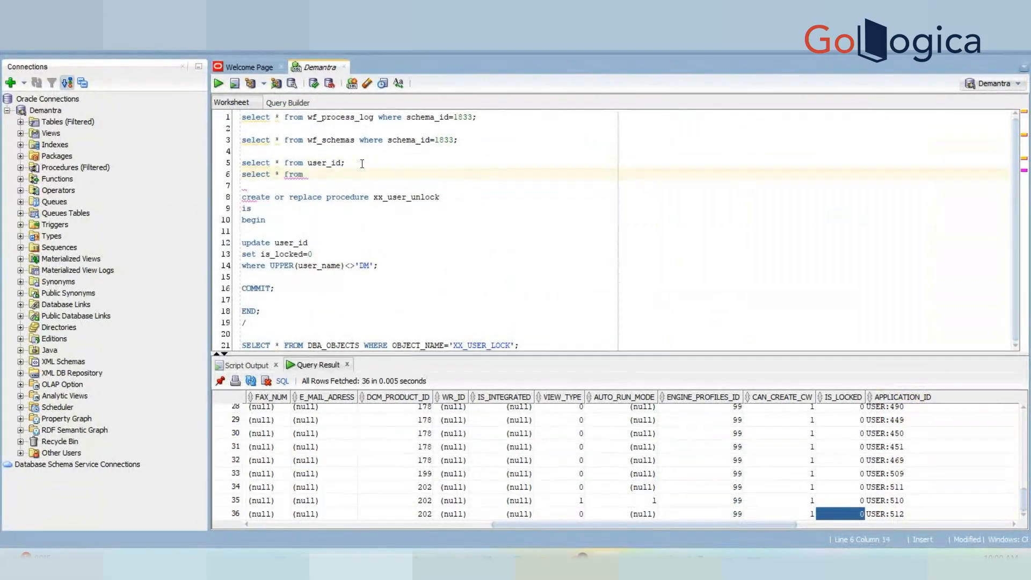
pyautogui.write(' porta_task;')
pyautogui.hotkey('ctrl', 'Return')
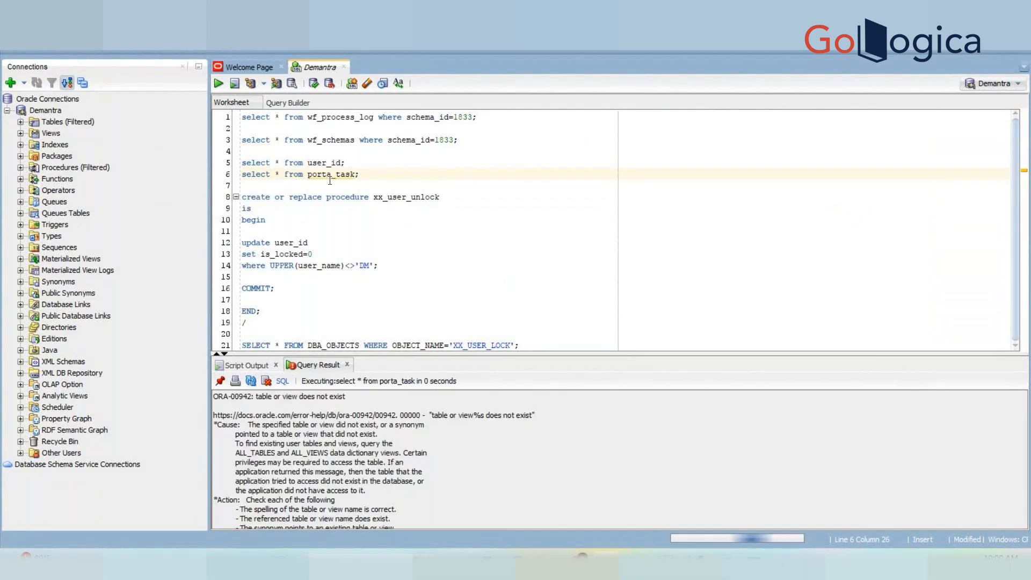
pyautogui.click(330, 179)
pyautogui.write('l')
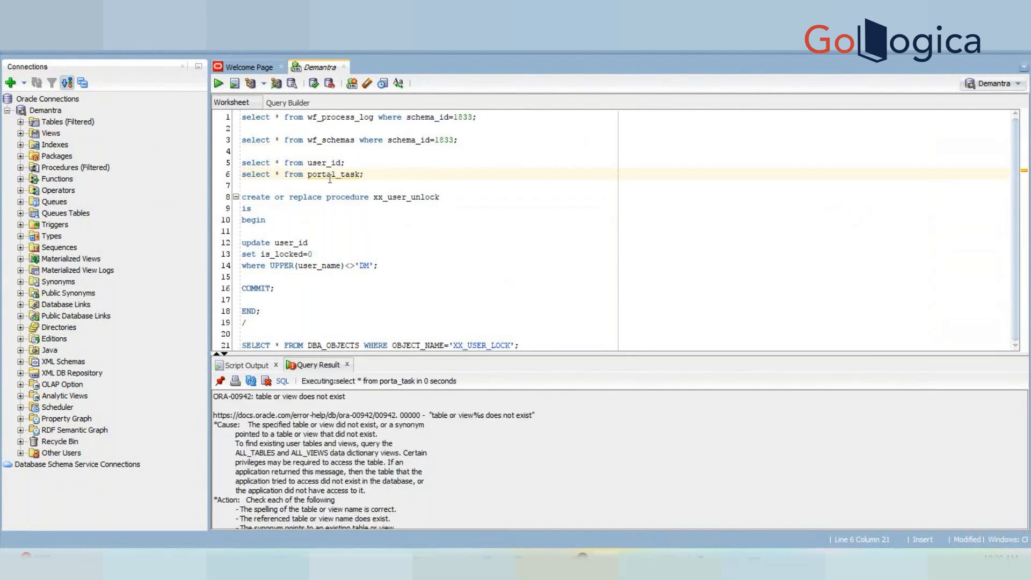
pyautogui.hotkey('ctrl', 'Return')
# Enlarge the Query Result pane and inspect the failure messages of the 7 portal_task rows.
pyautogui.moveTo(500, 354); pyautogui.dragTo(475, 283)
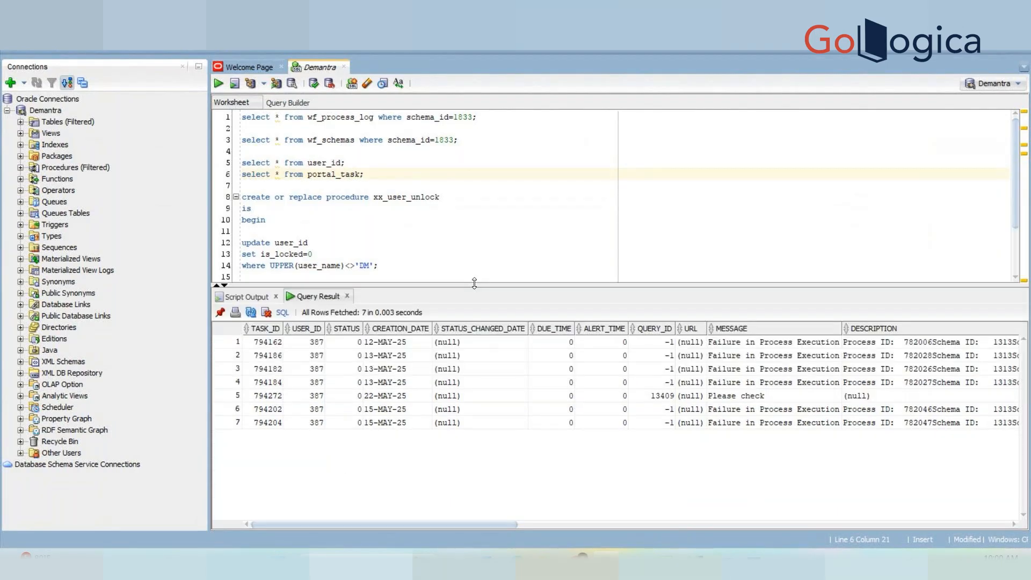
pyautogui.moveTo(704, 382); pyautogui.dragTo(701, 393)
pyautogui.moveTo(700, 390); pyautogui.dragTo(394, 393)
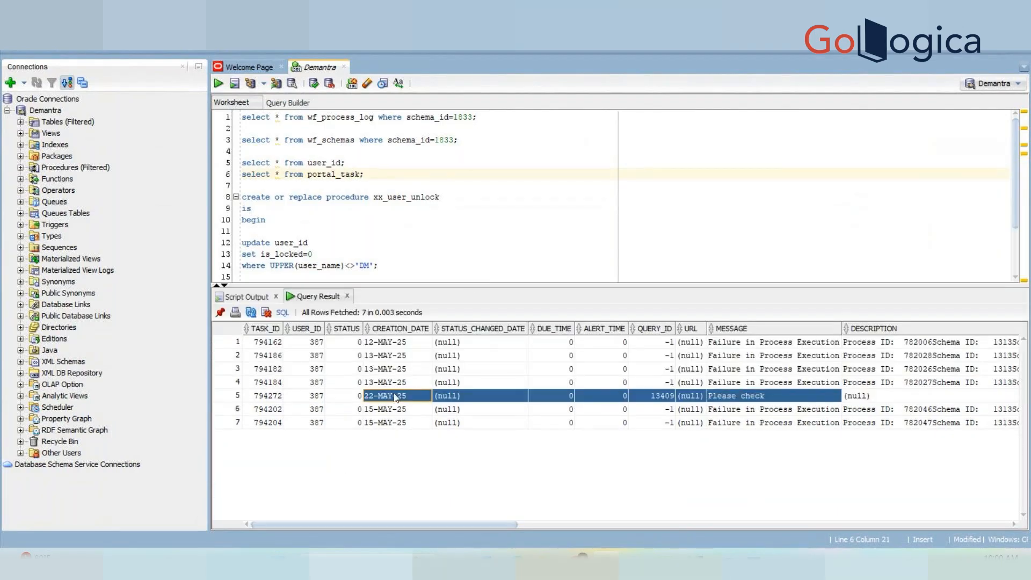
pyautogui.click(725, 354)
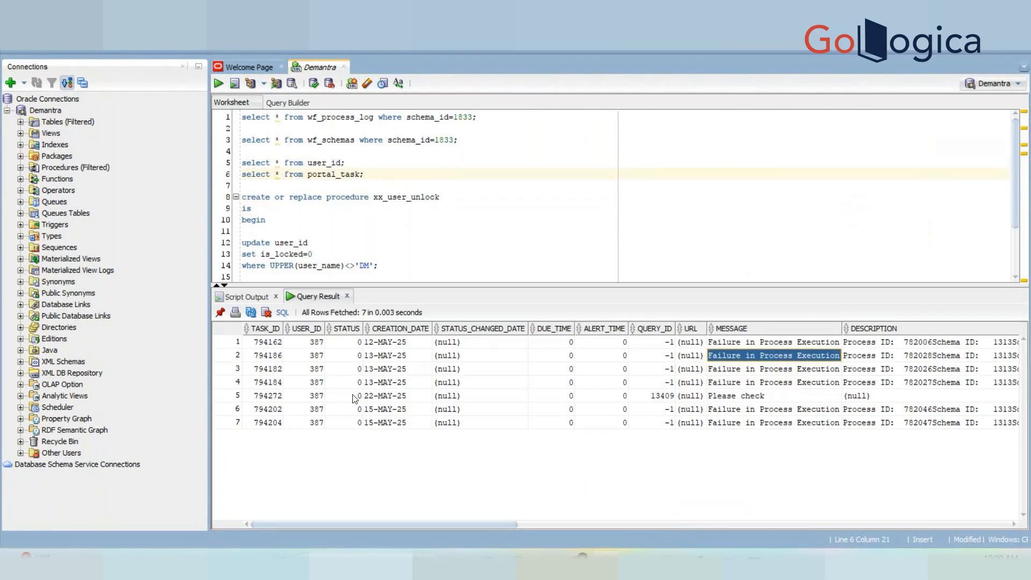
pyautogui.moveTo(392, 524)
pyautogui.mouseDown()
pyautogui.moveTo(625, 514)
pyautogui.moveTo(387, 527)
pyautogui.mouseUp()
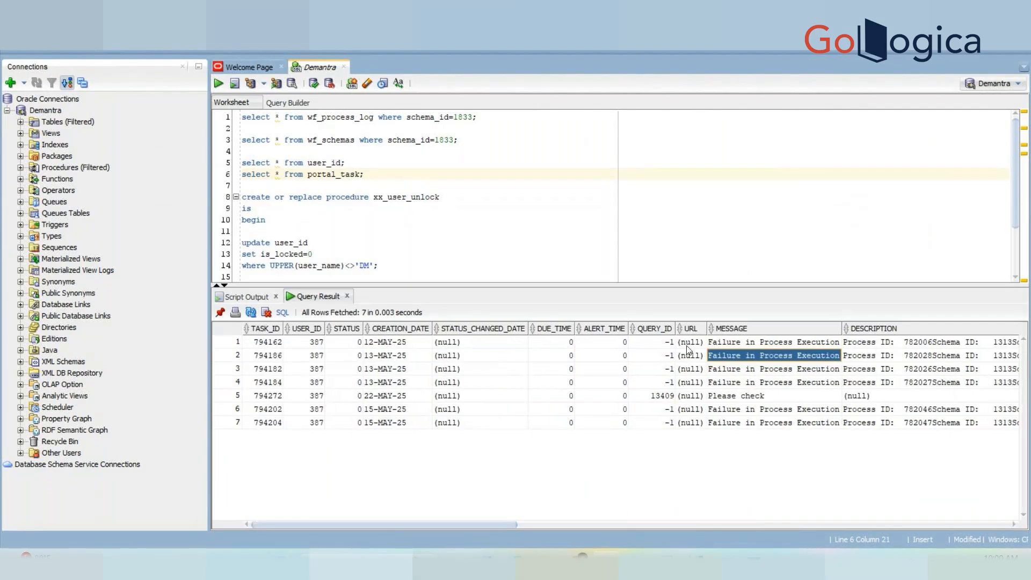
pyautogui.tripleClick(331, 174)
pyautogui.click(365, 174)
# Write 'select * from' queries for db_exception_log, db_call_log and db_timing_log on lines 7–9.
pyautogui.press('Return')
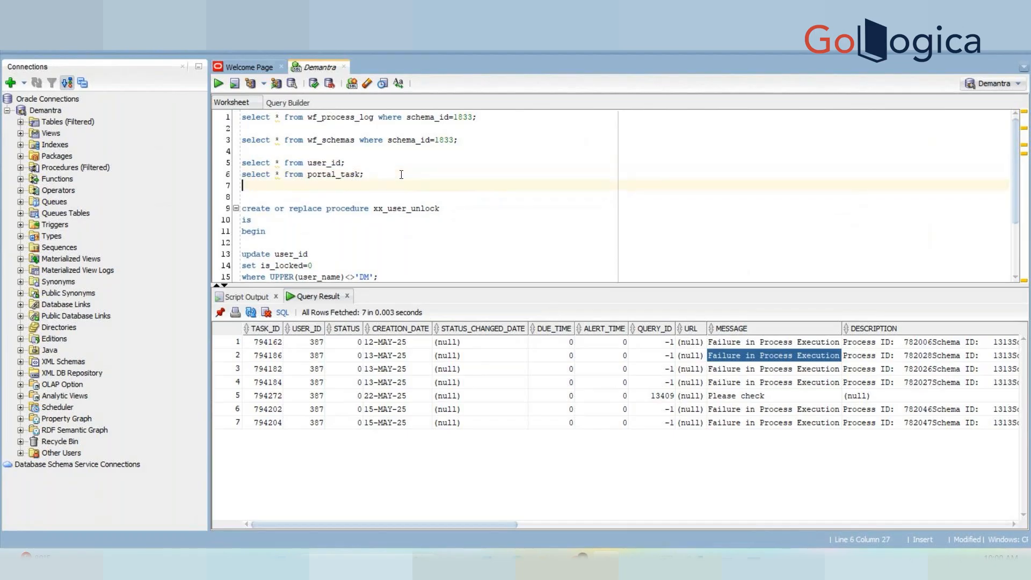
pyautogui.write('se')
pyautogui.write('lect * from ')
pyautogui.write('db_exc')
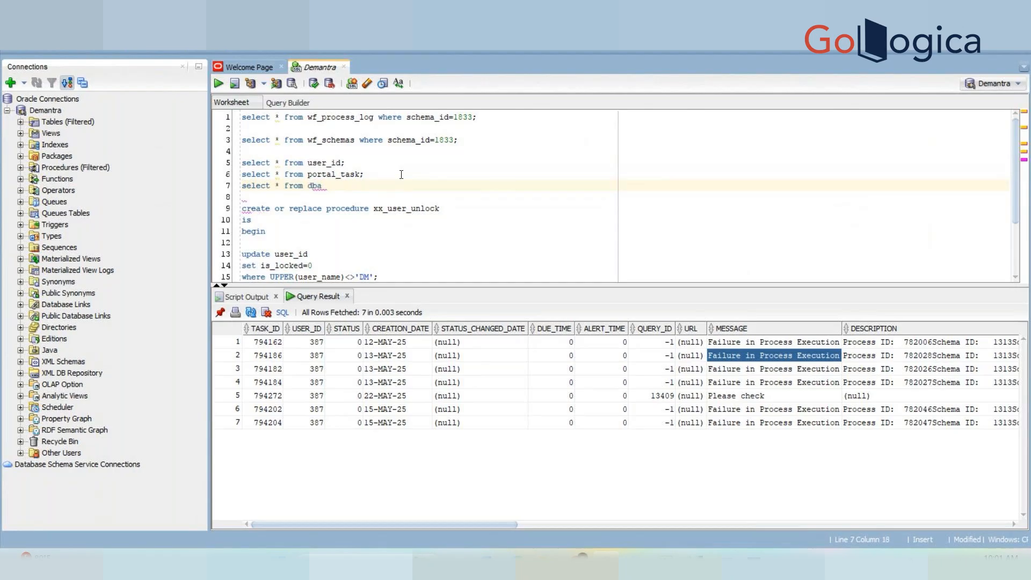
pyautogui.write('eption_log;')
pyautogui.press('Return')
pyautogui.write('se')
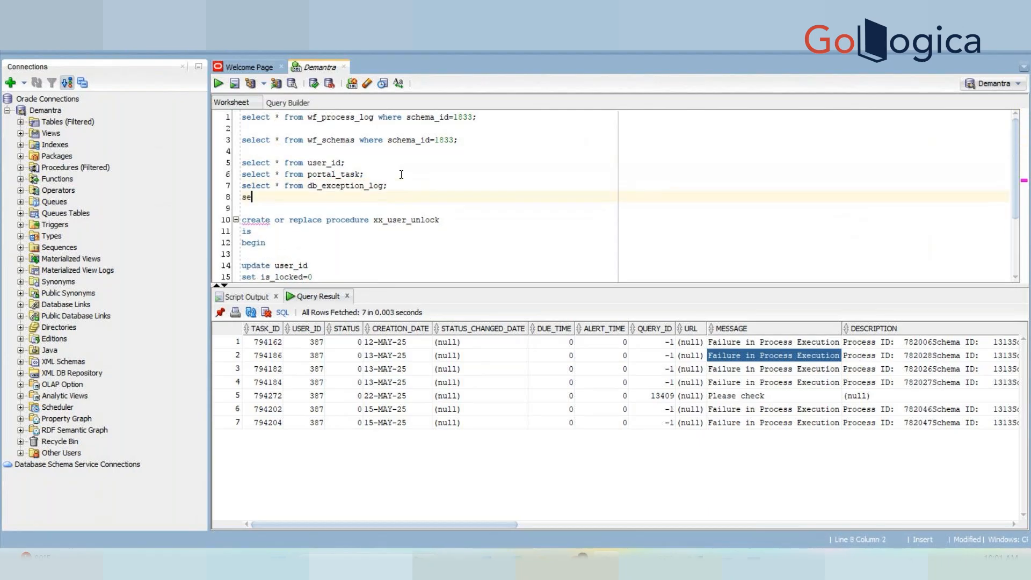
pyautogui.write('lect * from db_call_log;')
pyautogui.press('Return')
pyautogui.write('select * from')
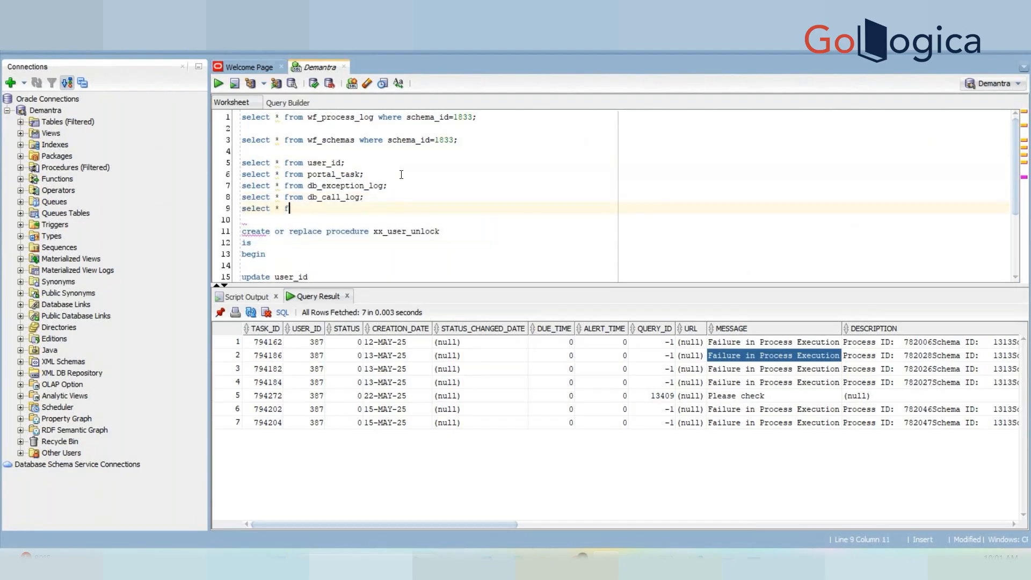
pyautogui.write(' db_timing_log;')
pyautogui.press('Up')
pyautogui.press('Up')
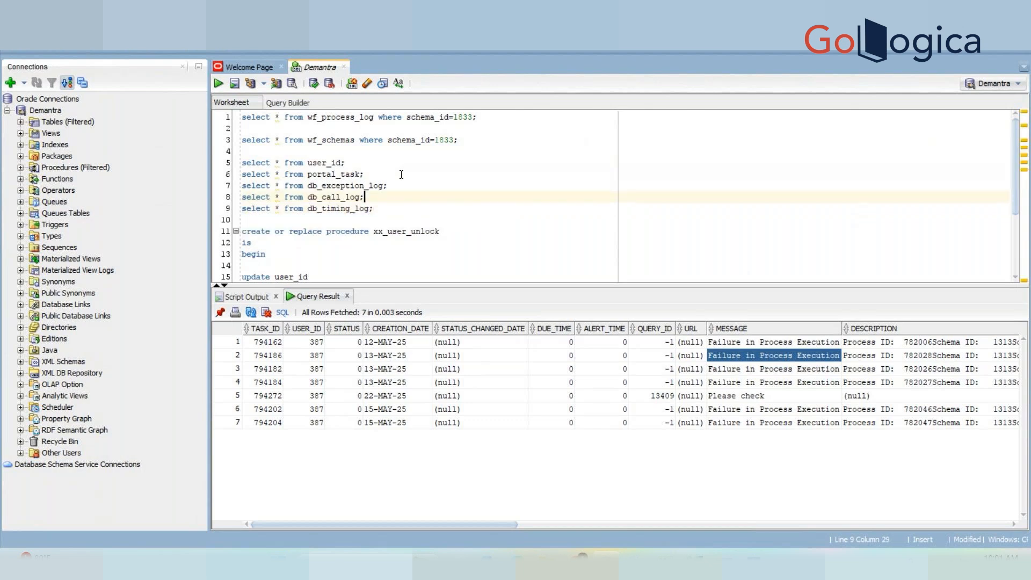
# Run the db_exception_log query and enlarge the grid to read its 50 notification-timeout errors.
pyautogui.hotkey('ctrl', 'Return')
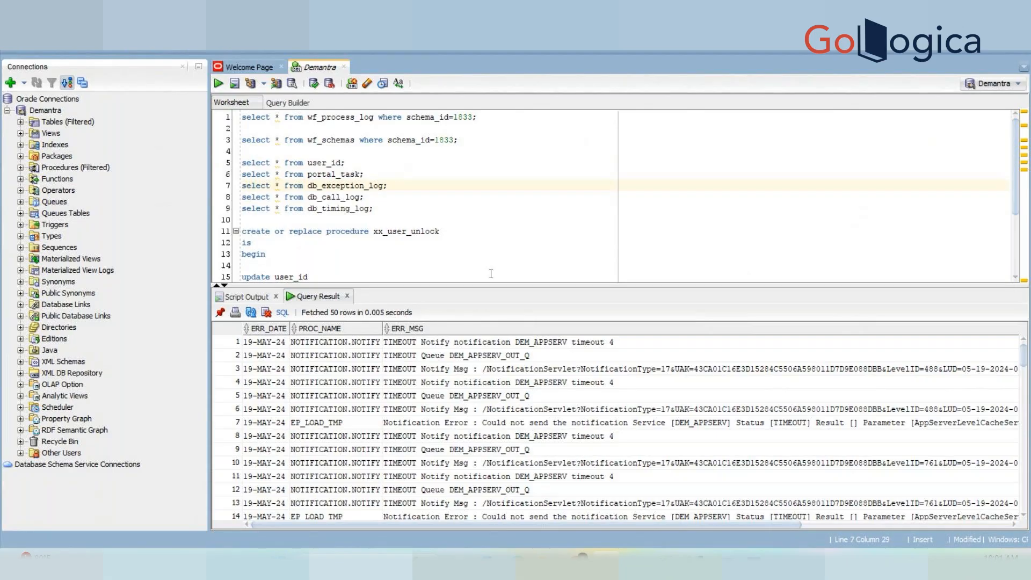
pyautogui.moveTo(414, 285); pyautogui.dragTo(393, 270)
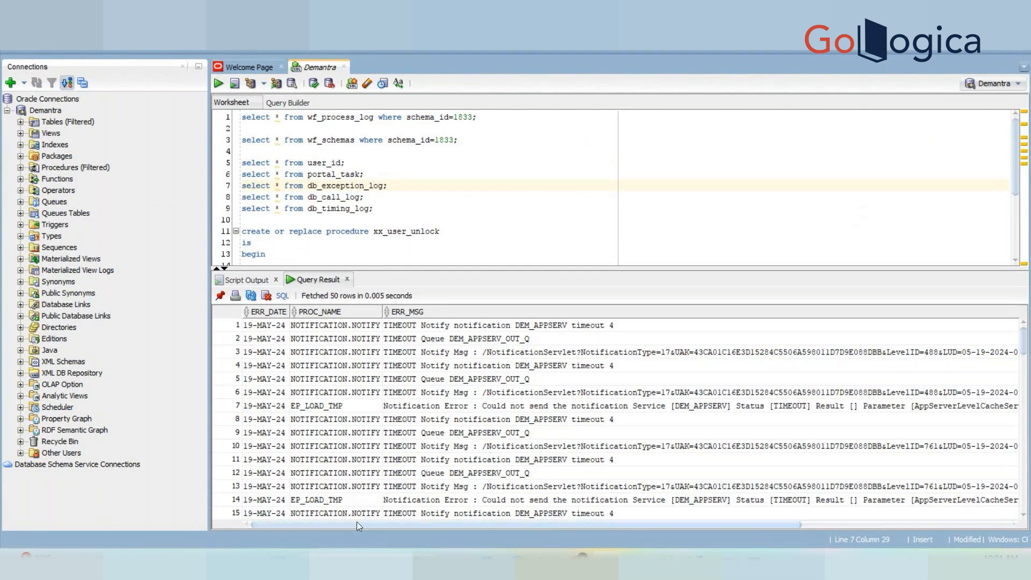
pyautogui.moveTo(358, 524); pyautogui.dragTo(317, 537)
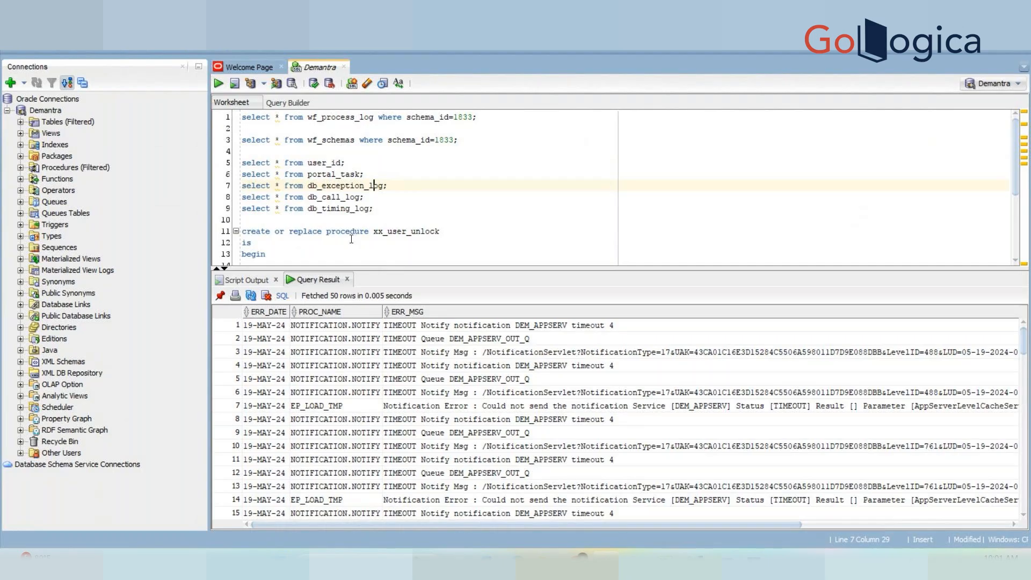
# Return to the Demantra workflow page, open XX Lock User, and scroll the schema list to the top.
pyautogui.moveTo(755, 564)
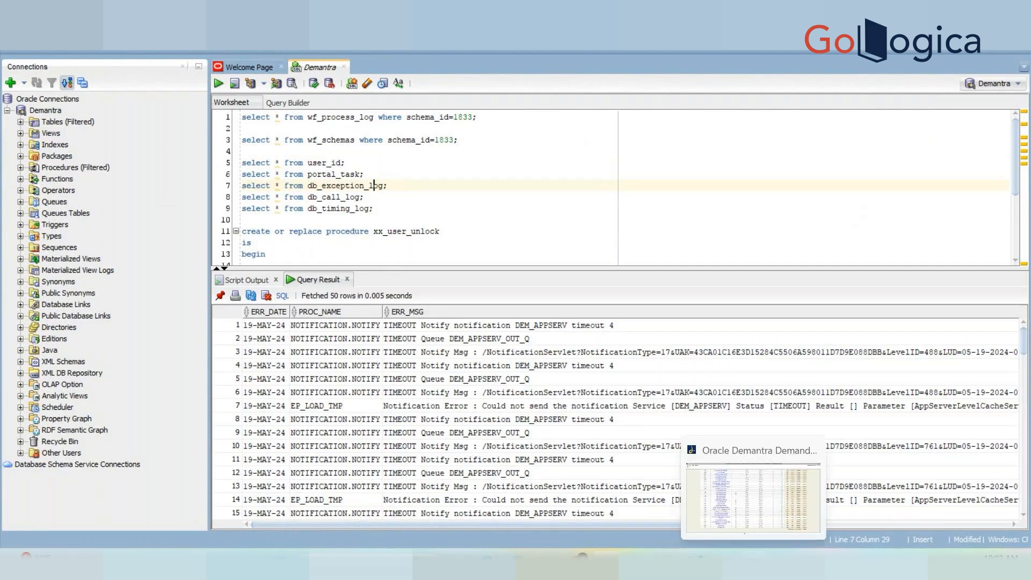
pyautogui.click(755, 497)
pyautogui.click(267, 480)
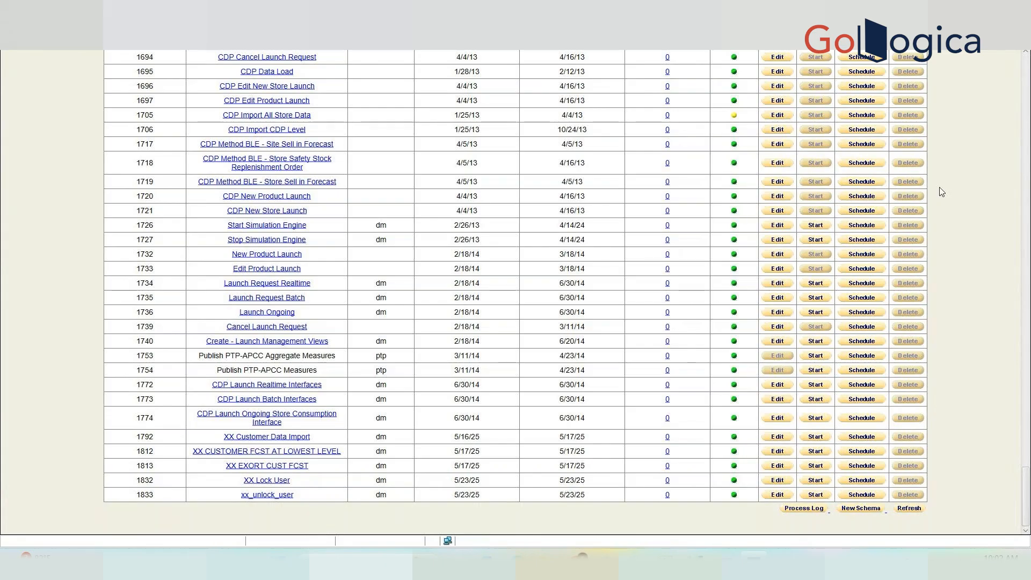
pyautogui.moveTo(1026, 497); pyautogui.dragTo(1024, 81)
# Filter the schema list by 'ebs' and open EBS Full Download, acknowledging the linked-workflow warning.
pyautogui.click(870, 67)
pyautogui.write('ebs')
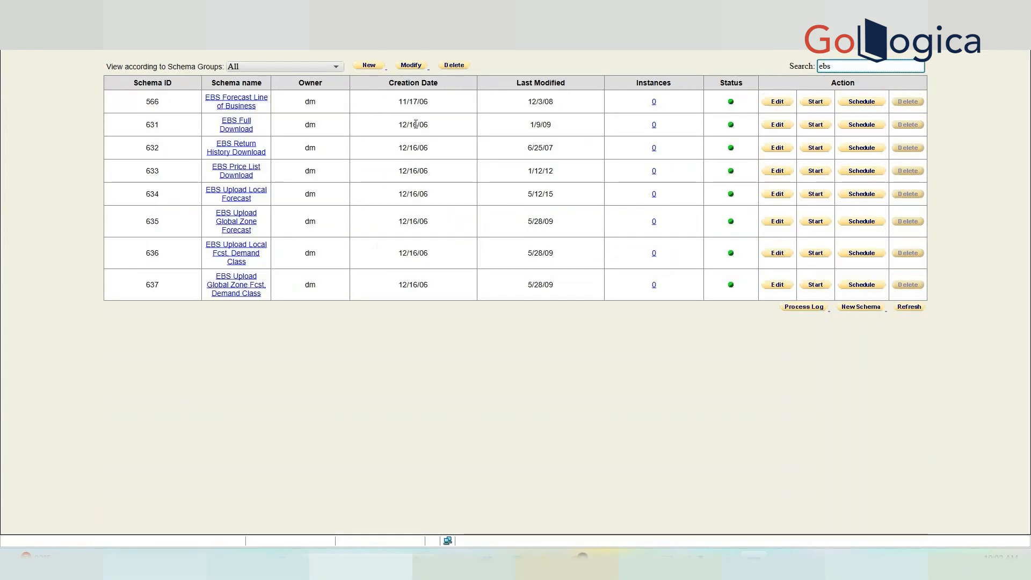
pyautogui.click(233, 124)
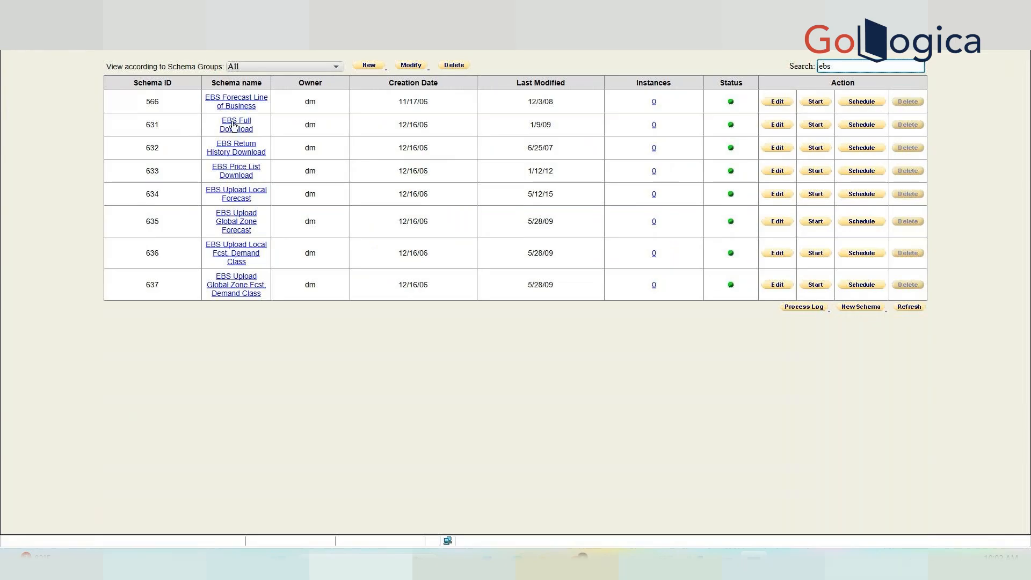
pyautogui.click(601, 267)
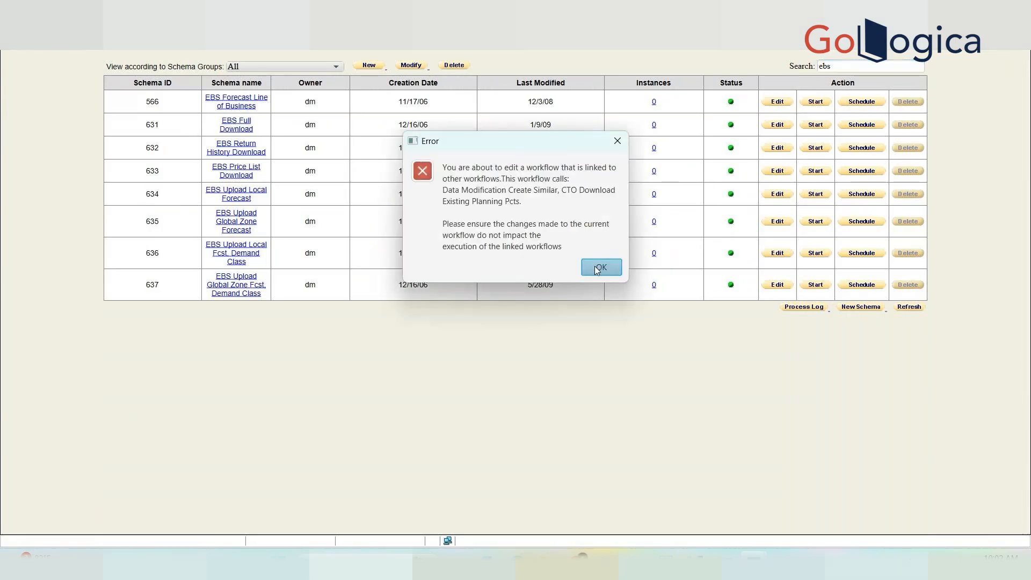
# Select the PrepareData stored procedure step in the EBS Full Download diagram.
pyautogui.moveTo(472, 409); pyautogui.dragTo(290, 402)
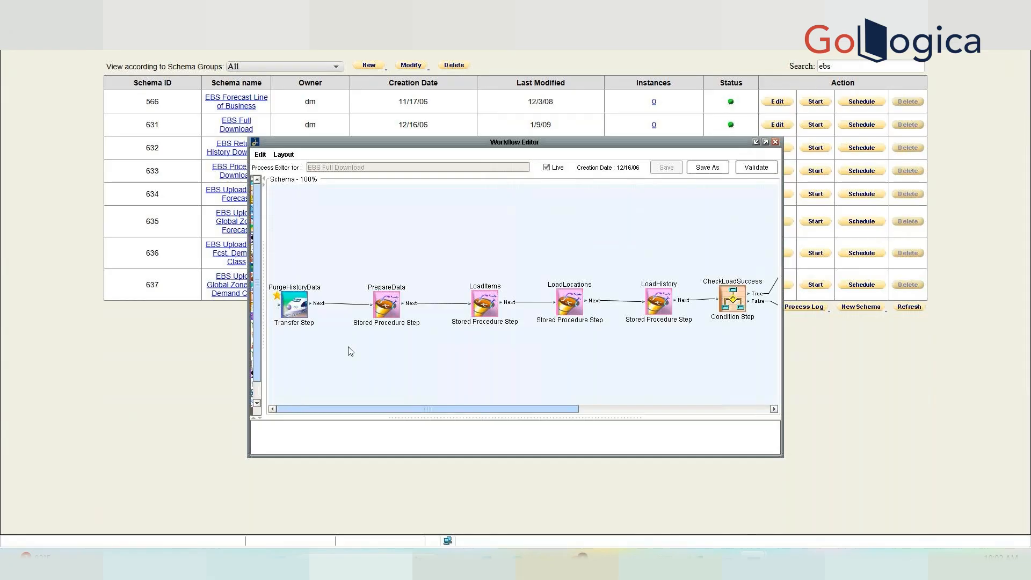
pyautogui.click(388, 311)
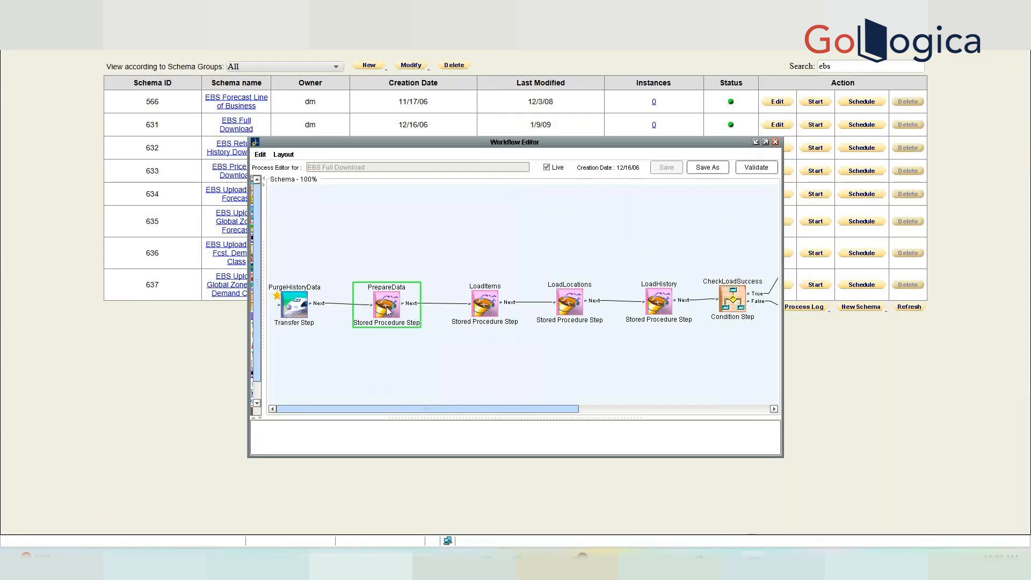
pyautogui.click(290, 310)
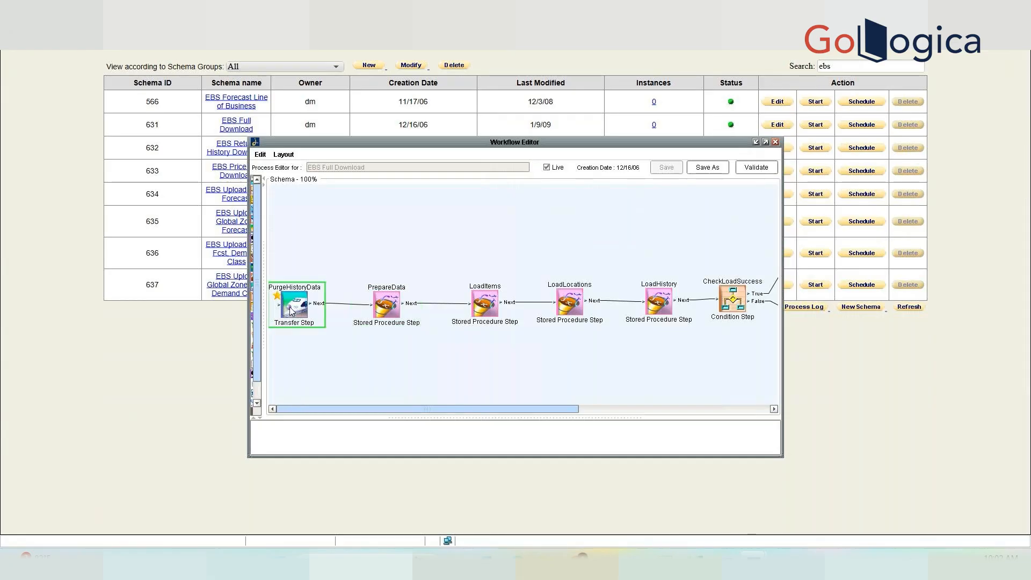
pyautogui.click(387, 311)
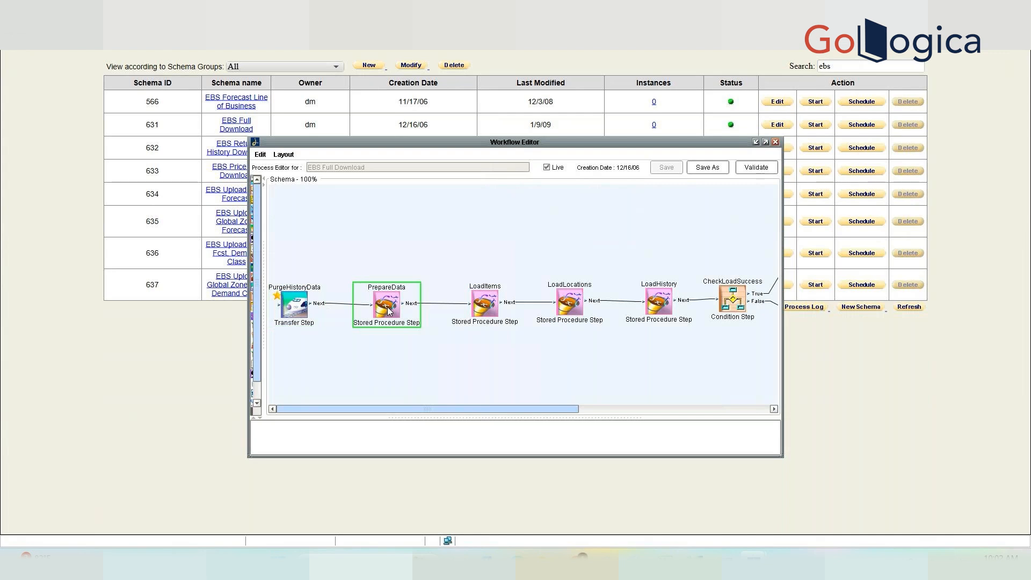
pyautogui.doubleClick(388, 310)
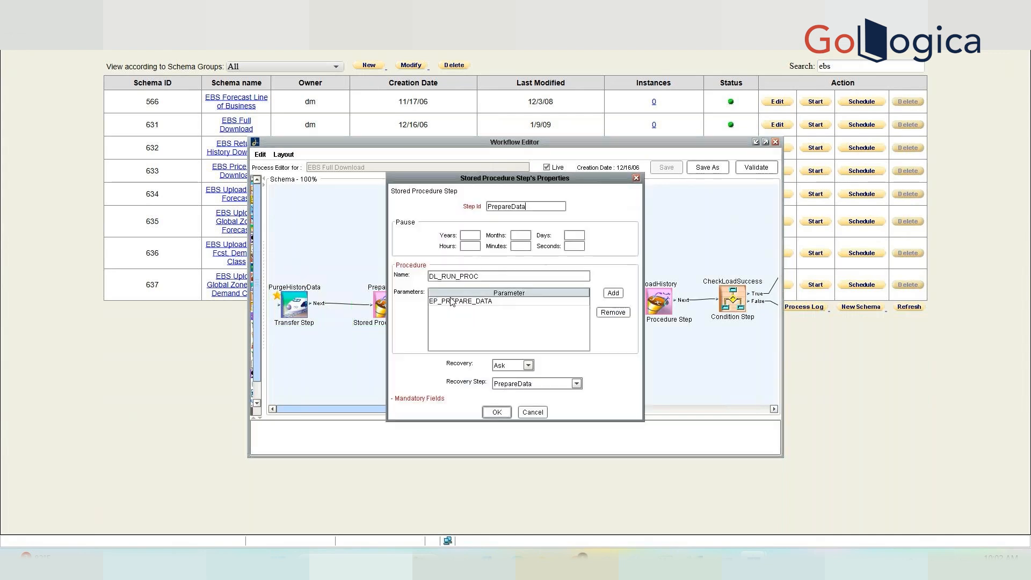
pyautogui.click(454, 302)
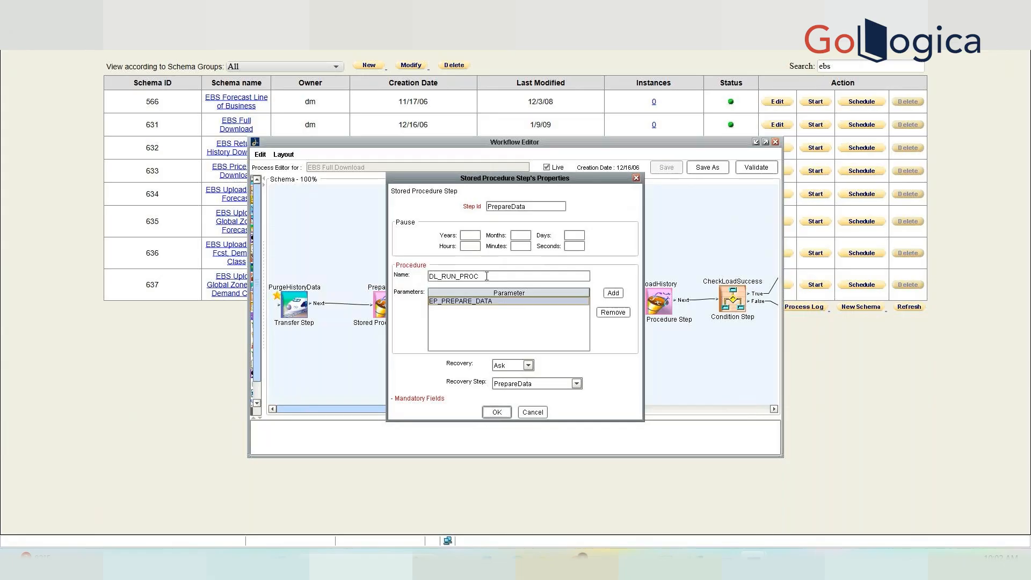
pyautogui.click(534, 412)
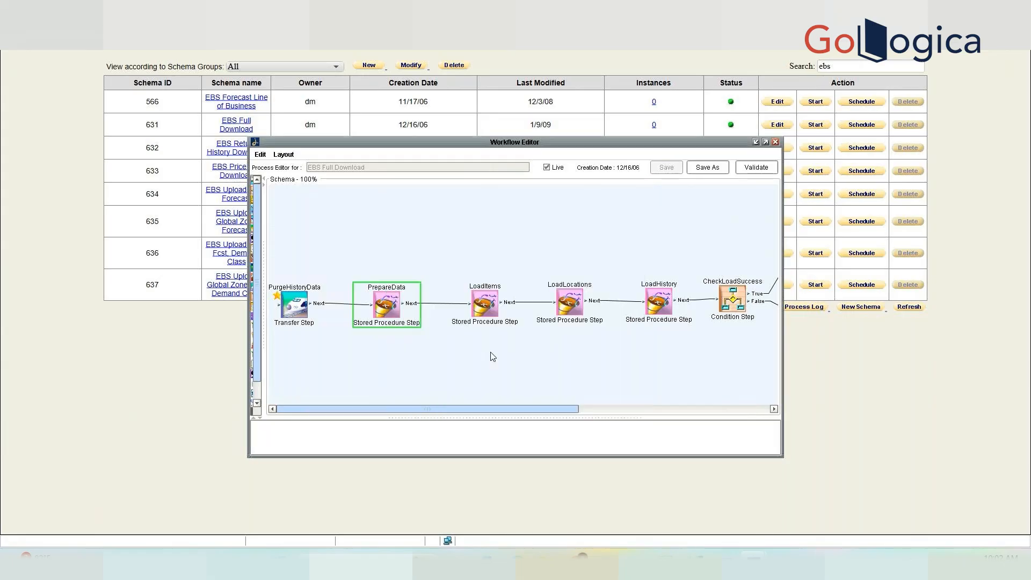
pyautogui.doubleClick(489, 303)
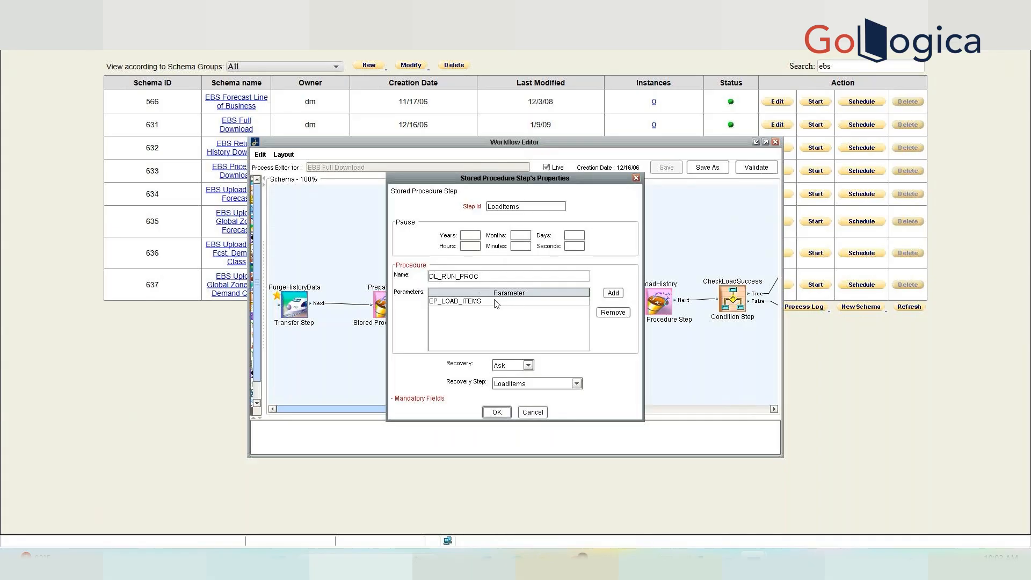
pyautogui.doubleClick(495, 301)
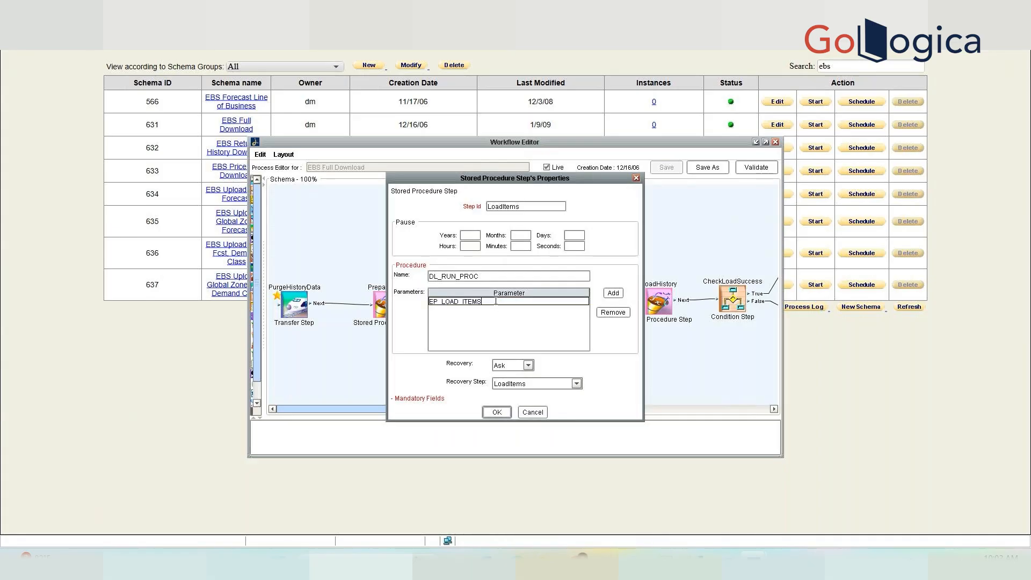
pyautogui.click(538, 414)
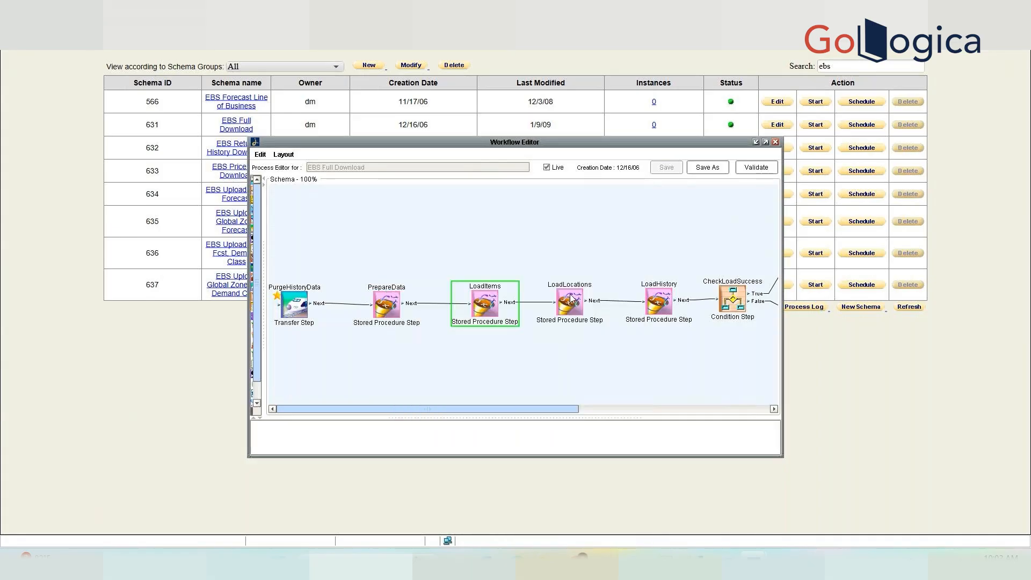
pyautogui.doubleClick(485, 298)
pyautogui.doubleClick(471, 276)
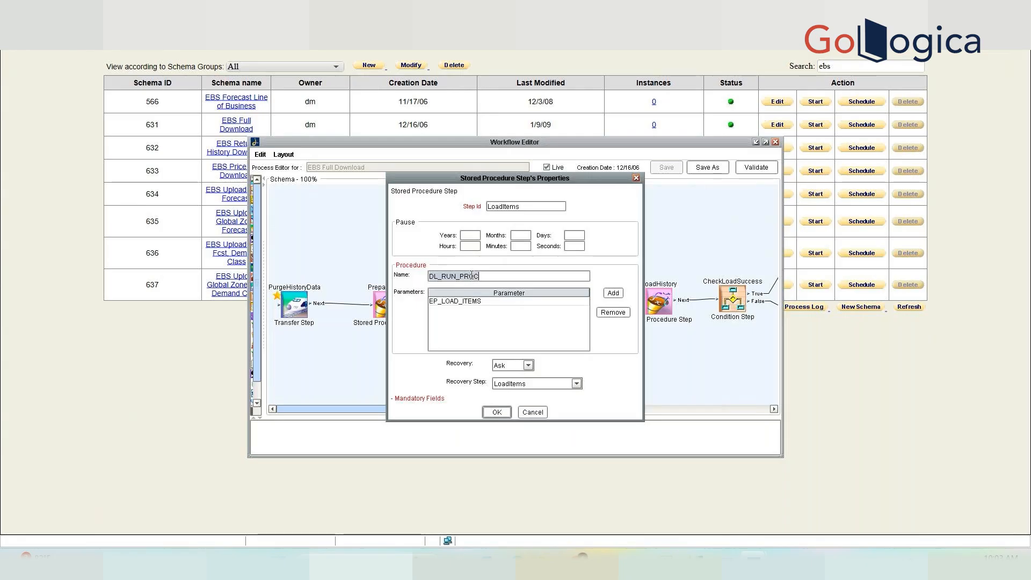
pyautogui.click(482, 300)
pyautogui.click(482, 301)
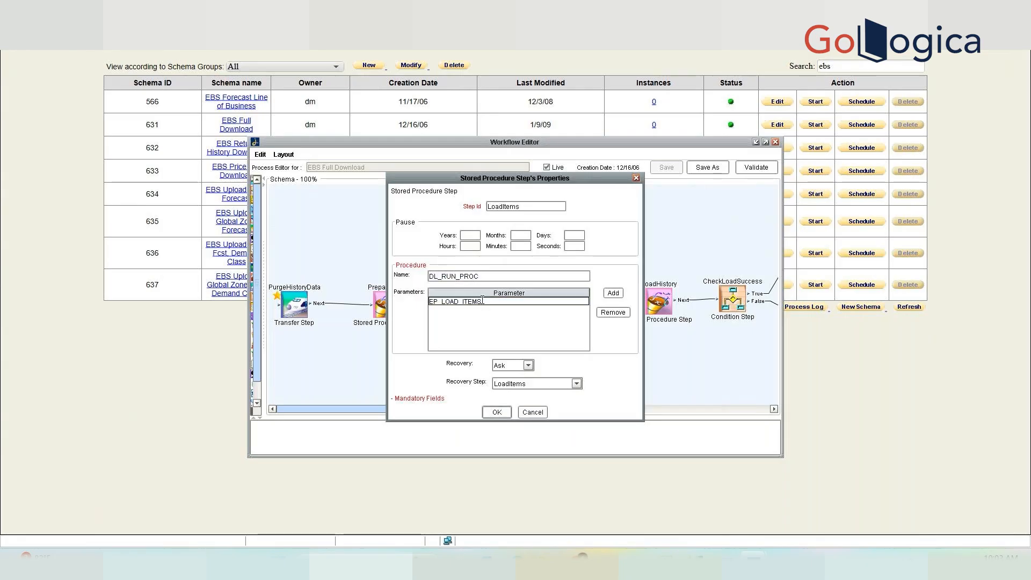
pyautogui.moveTo(482, 301); pyautogui.dragTo(427, 305)
pyautogui.click(524, 408)
pyautogui.doubleClick(570, 308)
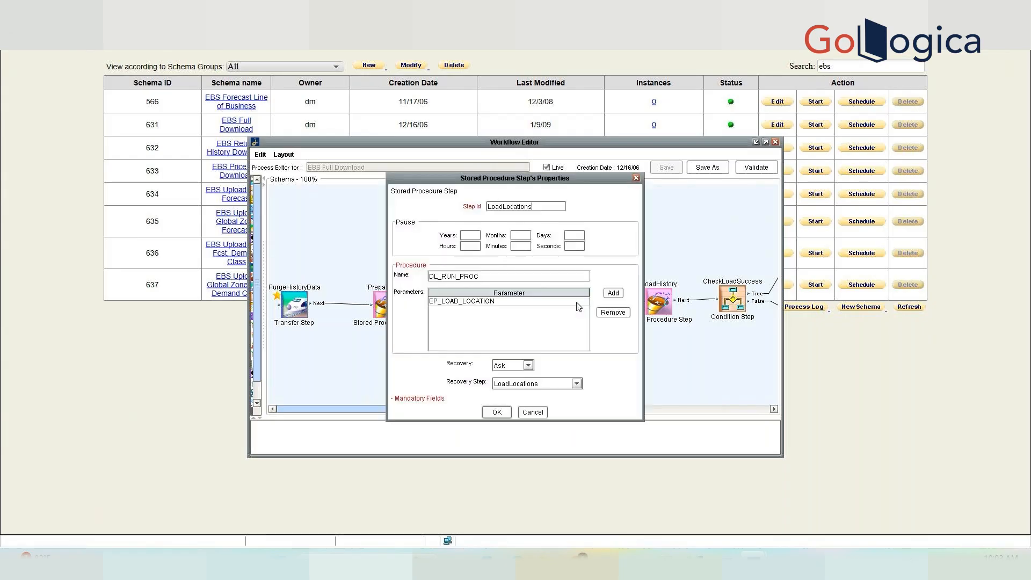
pyautogui.click(532, 412)
pyautogui.moveTo(559, 408); pyautogui.dragTo(688, 408)
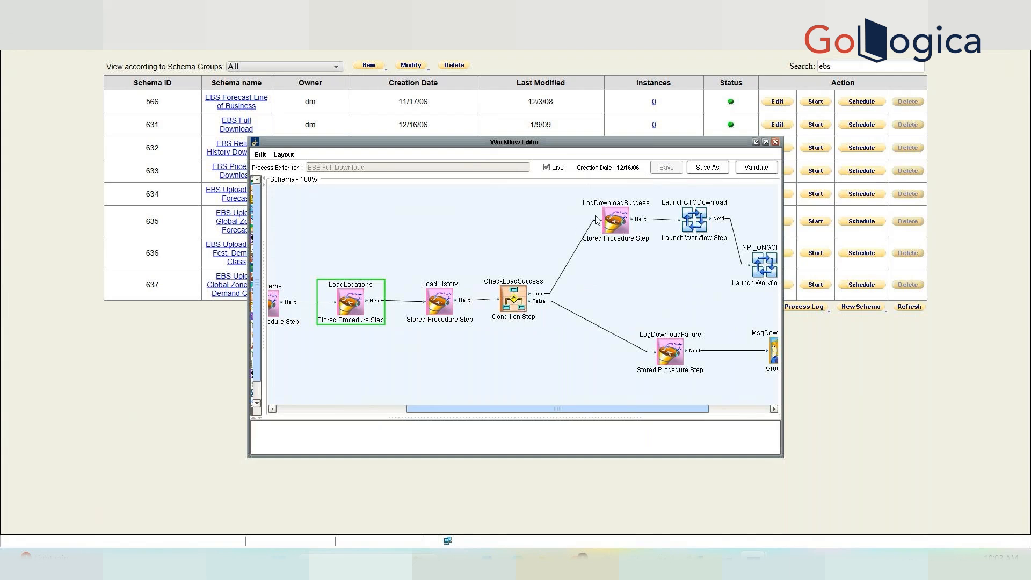
# Review the CheckLoadSuccess condition's SQL query and cancel its properties without changes.
pyautogui.click(514, 299)
pyautogui.doubleClick(514, 299)
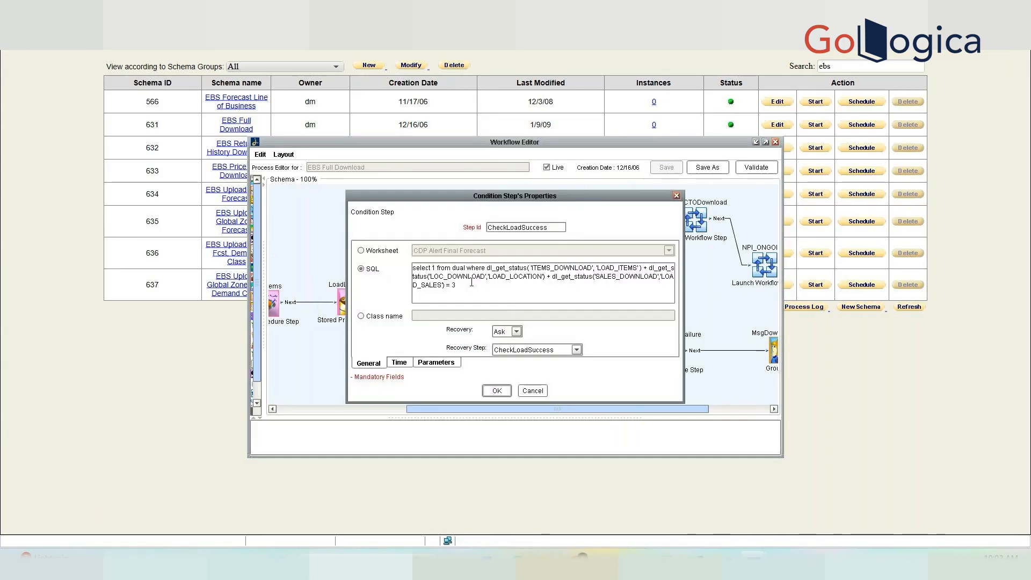
pyautogui.click(483, 295)
pyautogui.moveTo(482, 295); pyautogui.dragTo(412, 266)
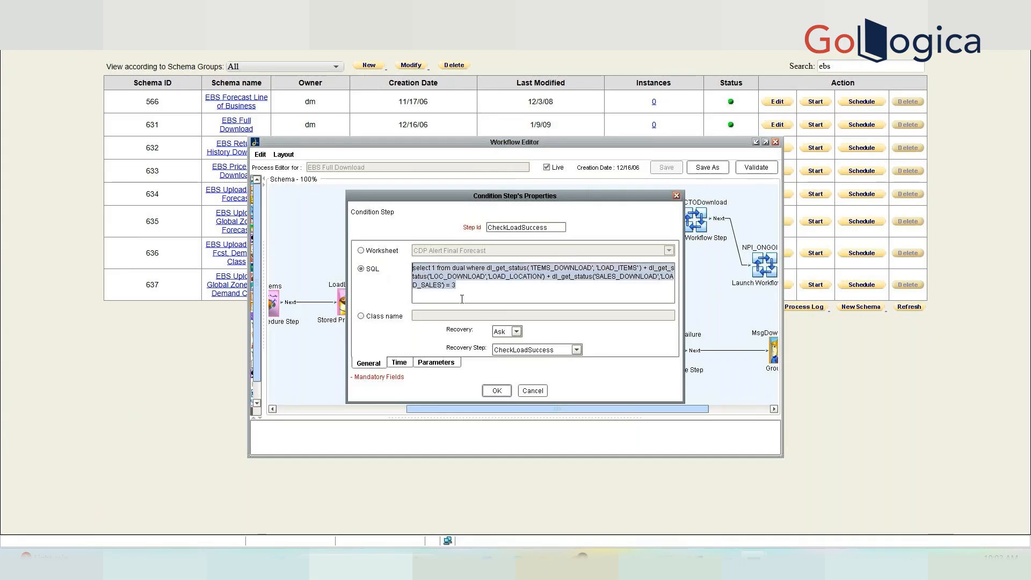
pyautogui.click(536, 389)
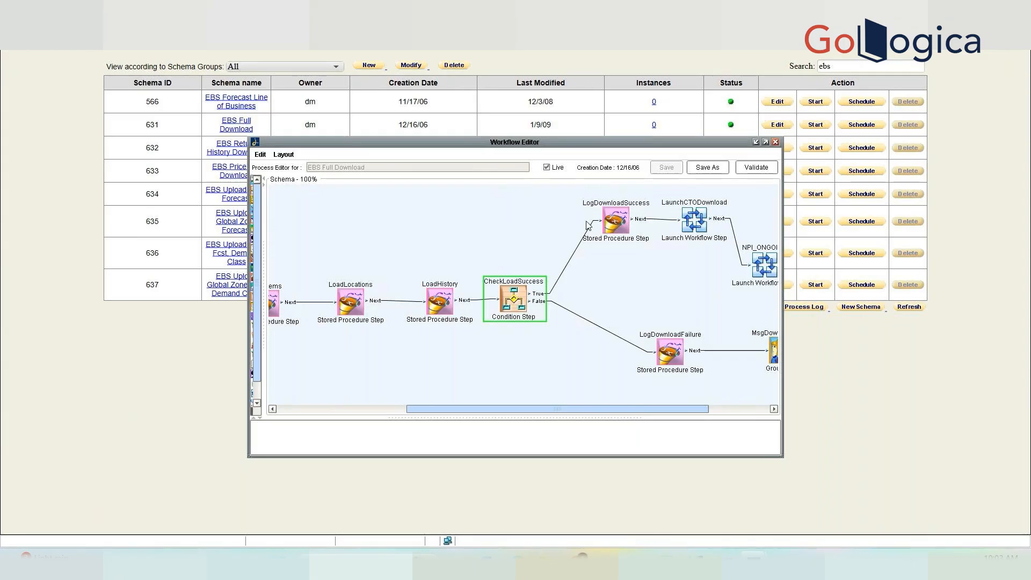
# Close the EBS Full Download editor without saving and clear the 'ebs' search filter.
pyautogui.hscroll(3, 564, 355)
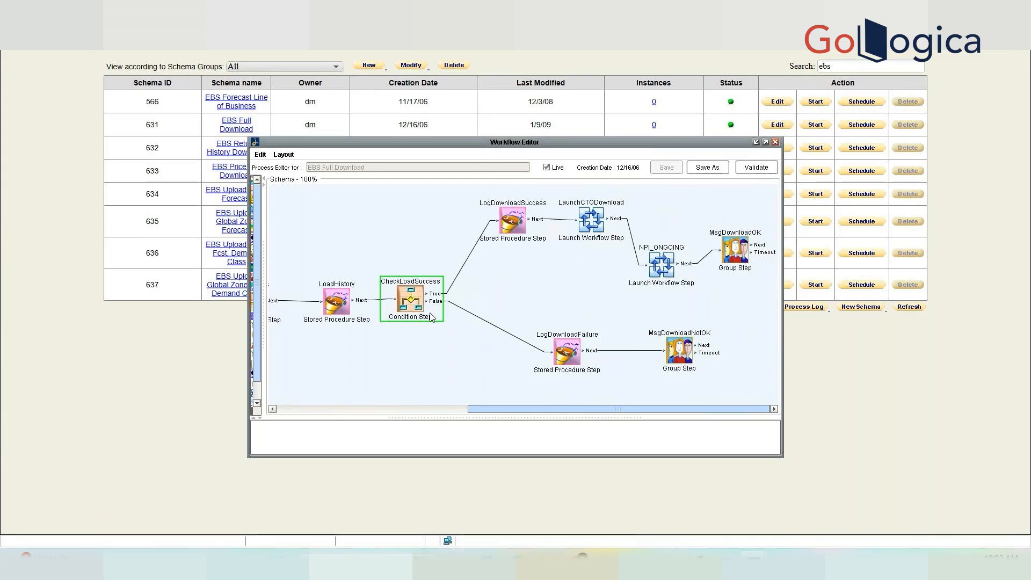
pyautogui.moveTo(550, 409); pyautogui.dragTo(453, 367)
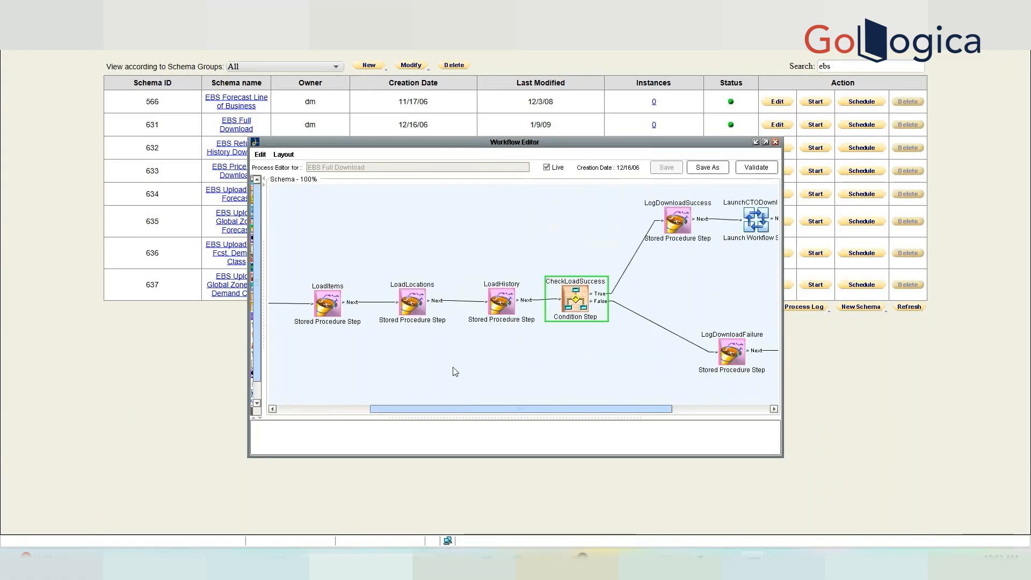
pyautogui.click(775, 143)
pyautogui.click(534, 290)
pyautogui.click(864, 64)
pyautogui.press('BackSpace')
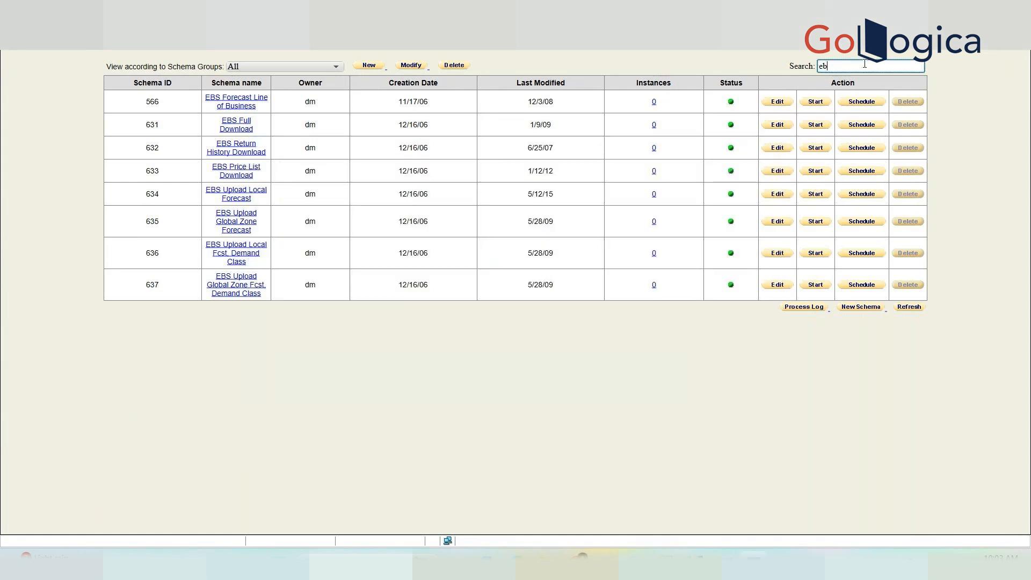
pyautogui.press('BackSpace')
pyautogui.press('BackSpace')
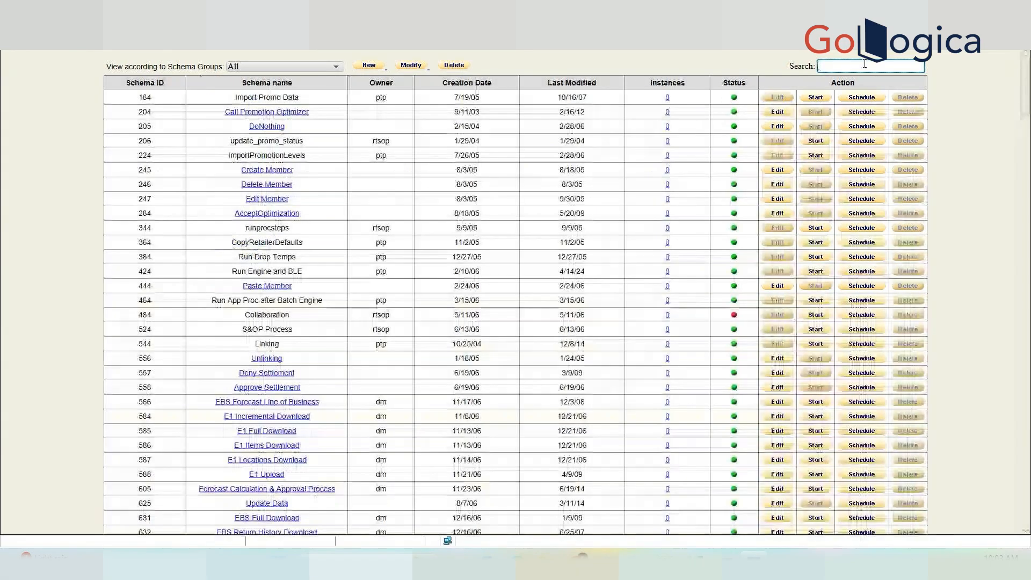
# Scroll to the newest schemas, review xx_unlock_user's single unlock step, and close its editor.
pyautogui.moveTo(1023, 90); pyautogui.dragTo(1023, 454)
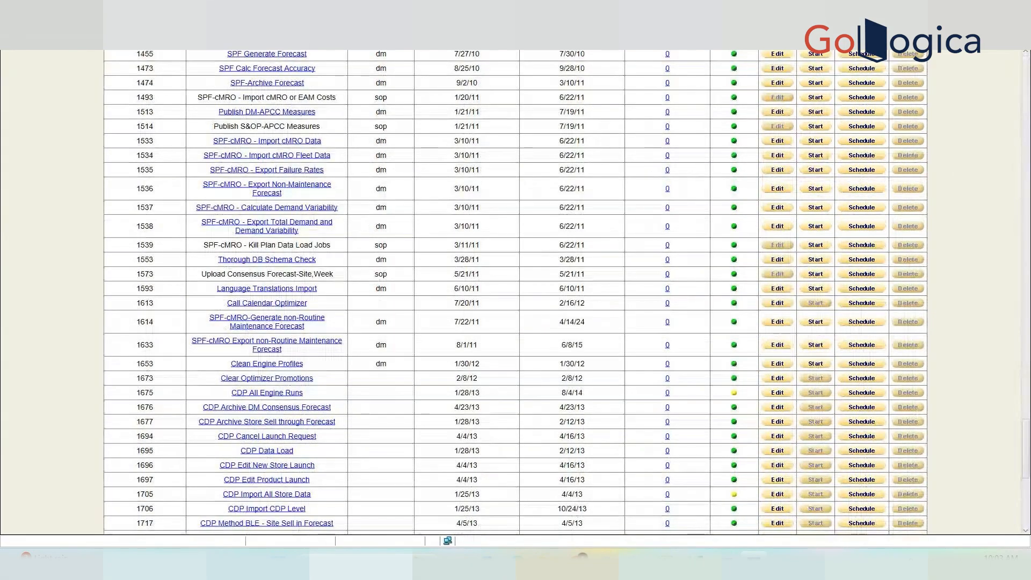
pyautogui.scroll(-7, 779, 494)
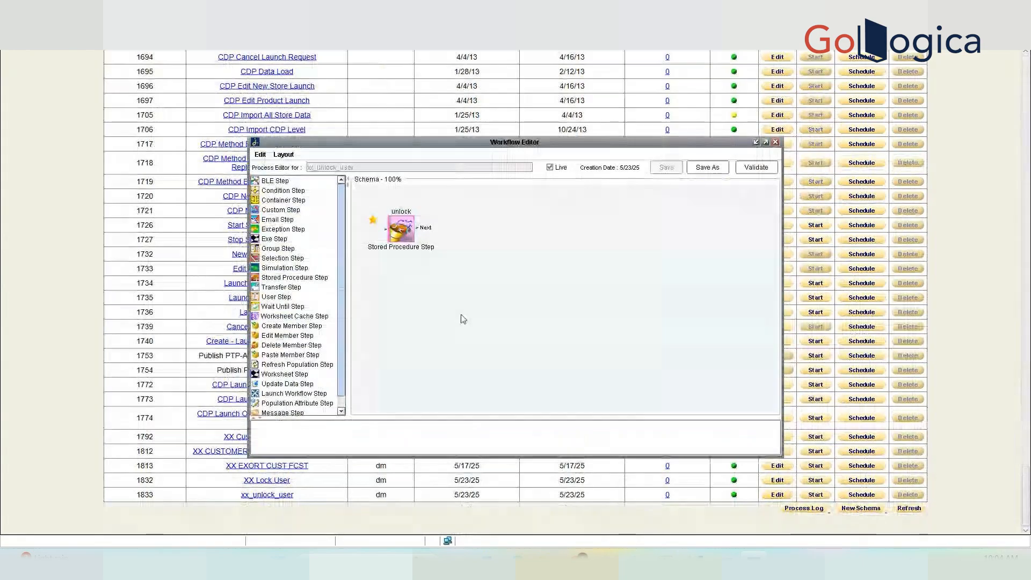
pyautogui.scroll(-1, 329, 252)
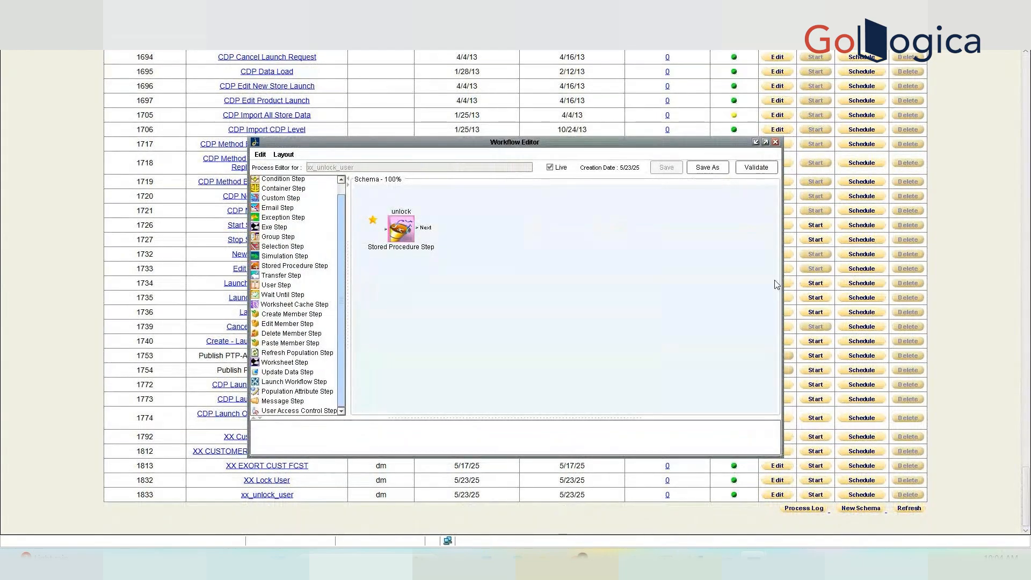
pyautogui.click(775, 142)
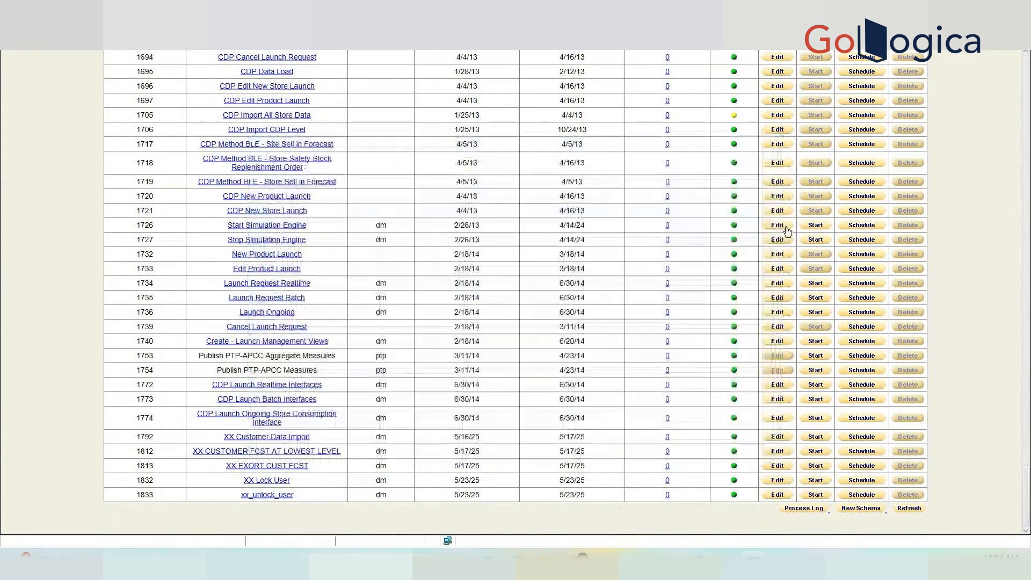
# Create a new schema named 'Demo launch Workflow Step' and select the Launch Workflow Step type.
pyautogui.click(871, 507)
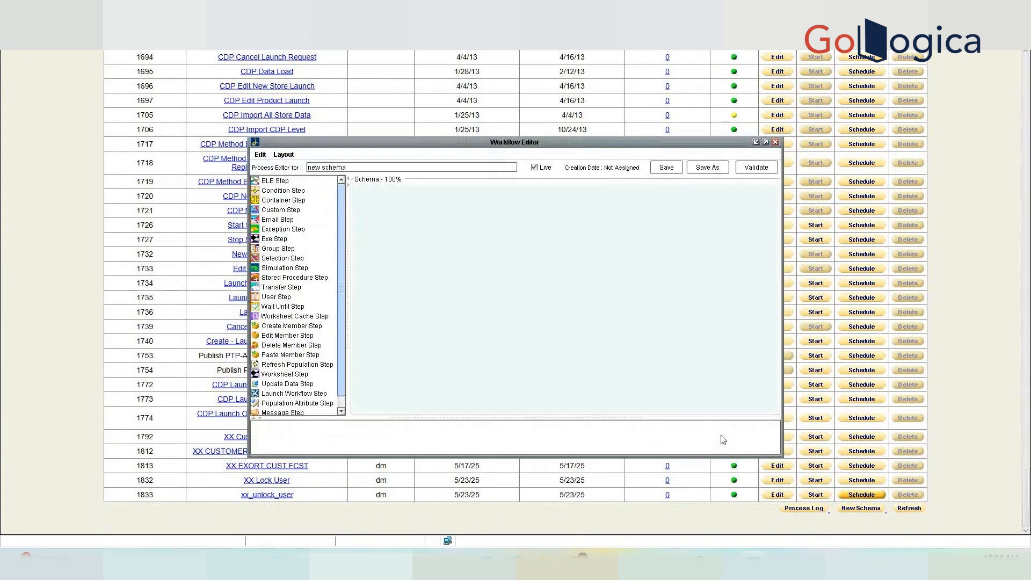
pyautogui.click(361, 165)
pyautogui.hotkey('ctrl', 'a')
pyautogui.write('Demo ')
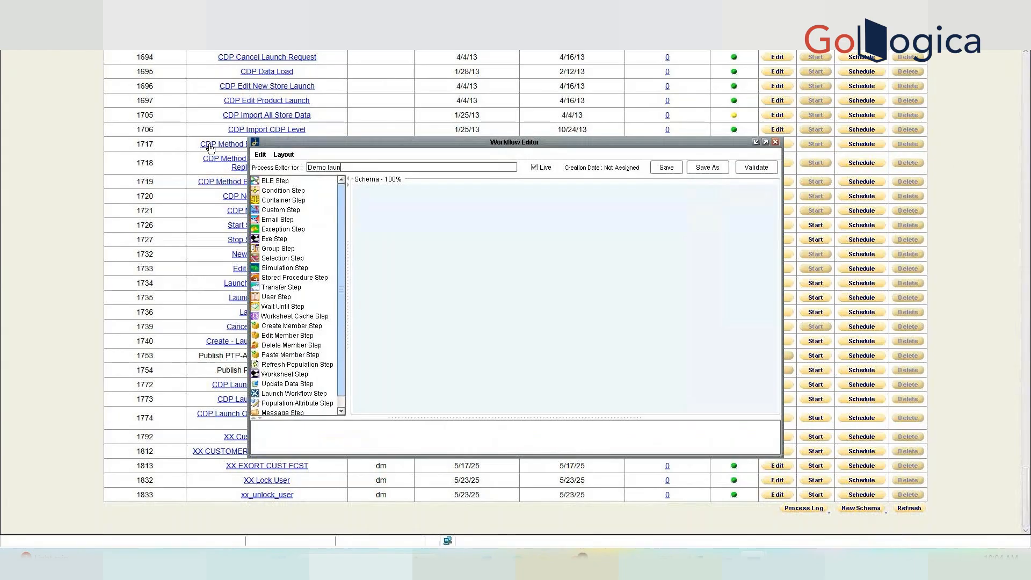
pyautogui.write('launch Workflow ste')
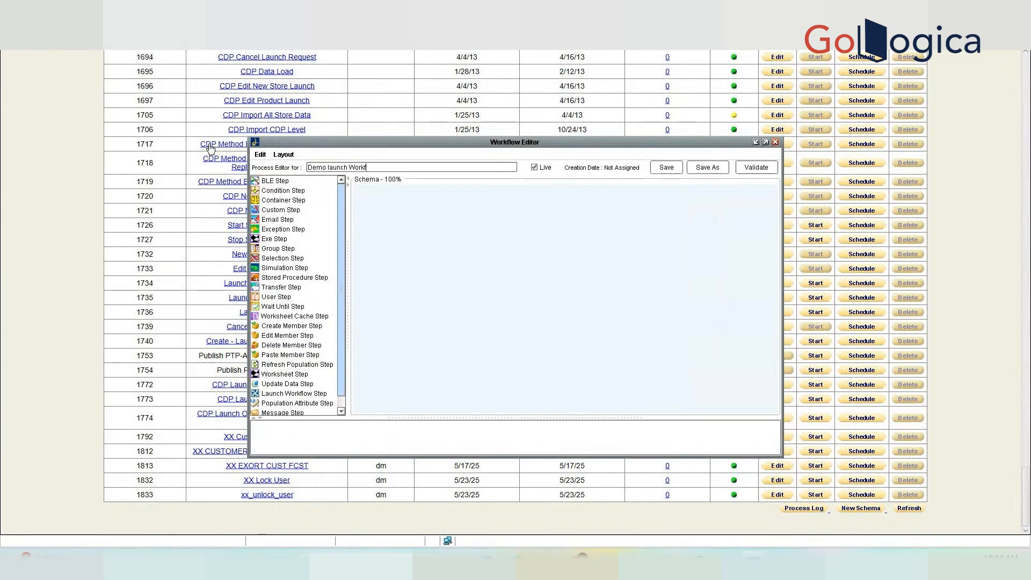
pyautogui.press('BackSpace')
pyautogui.press('BackSpace')
pyautogui.press('BackSpace')
pyautogui.write('Step')
pyautogui.scroll(-1, 341, 314)
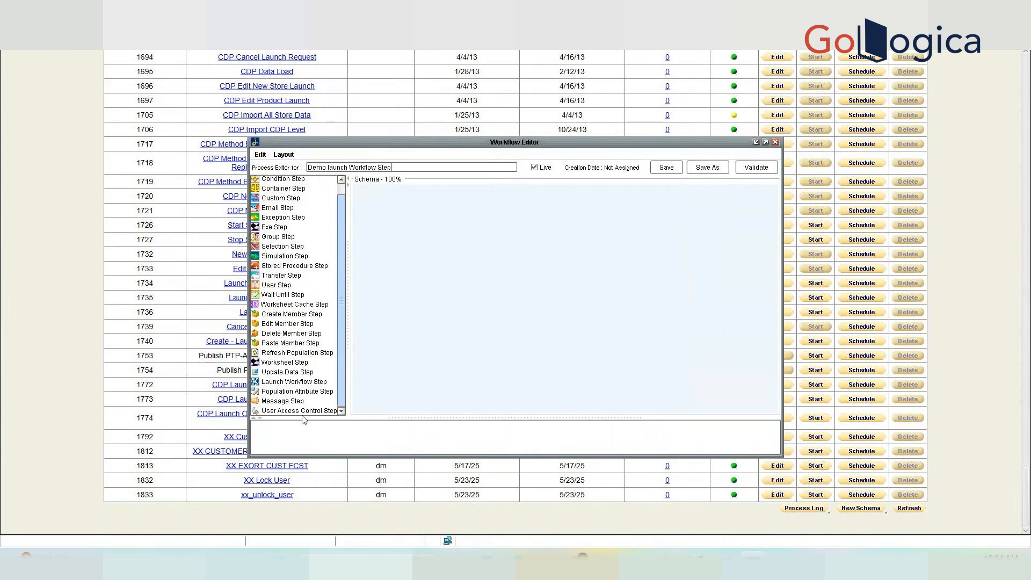
pyautogui.click(274, 383)
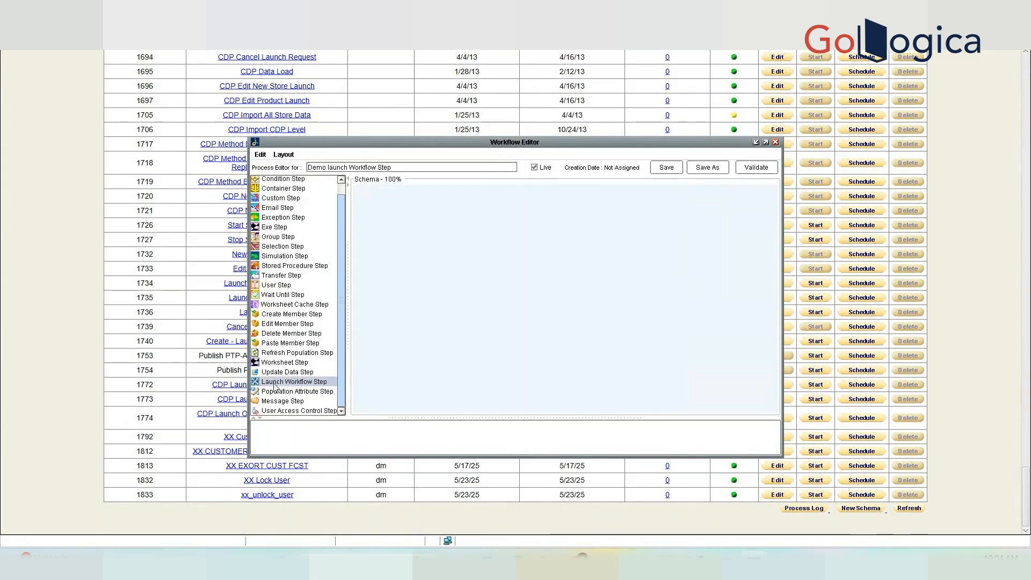
# Add a Launch Workflow step, Step1, to the canvas and move the editor aside.
pyautogui.doubleClick(275, 382)
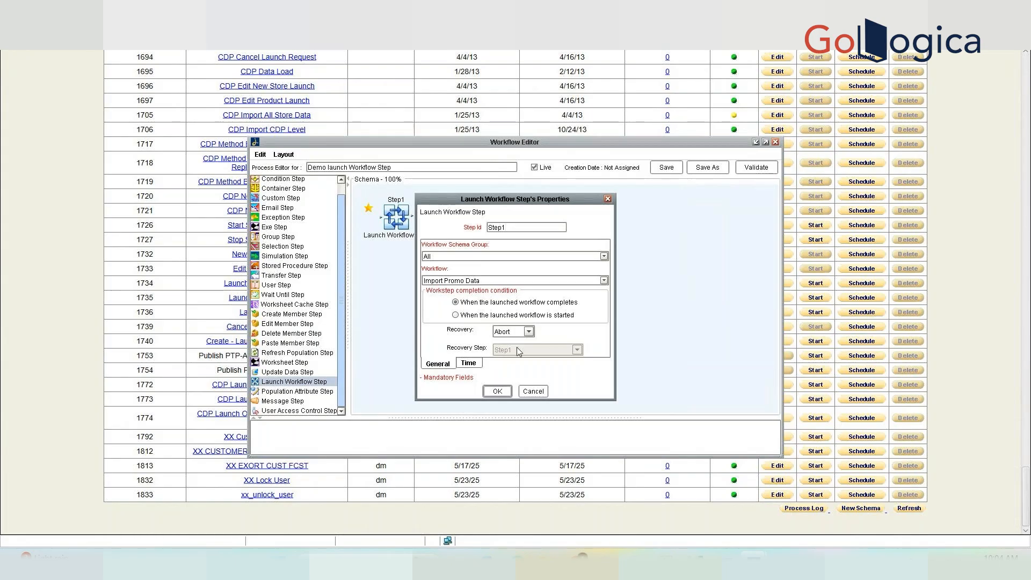
pyautogui.click(533, 392)
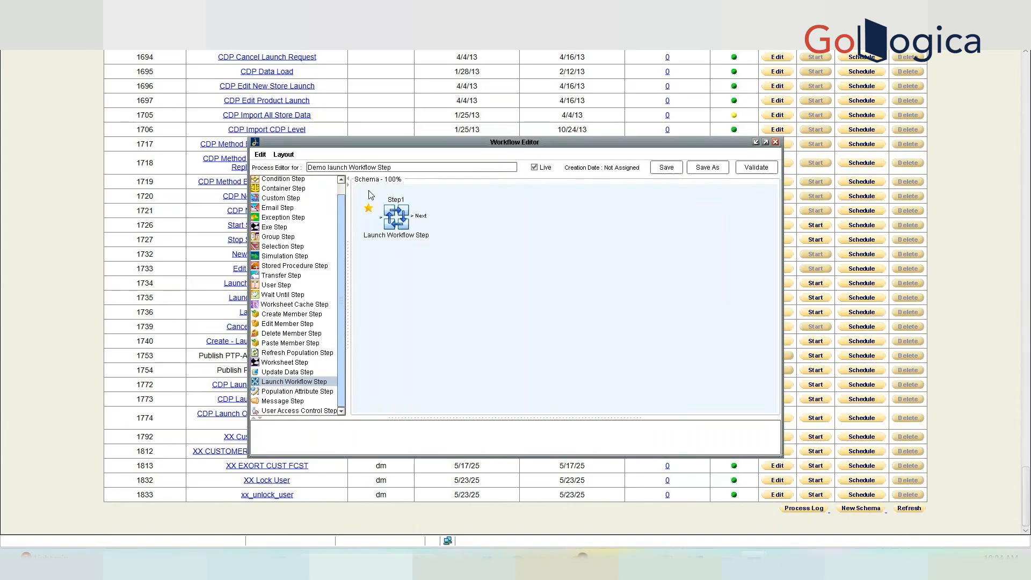
pyautogui.moveTo(339, 141); pyautogui.dragTo(533, 109)
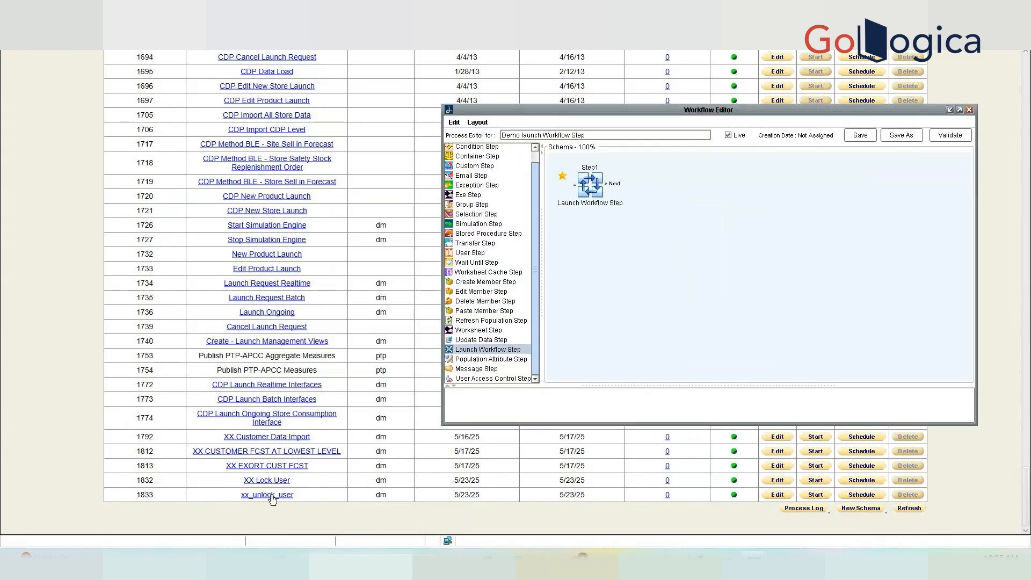
# Set Step1 to launch the XX Lock User workflow.
pyautogui.doubleClick(600, 189)
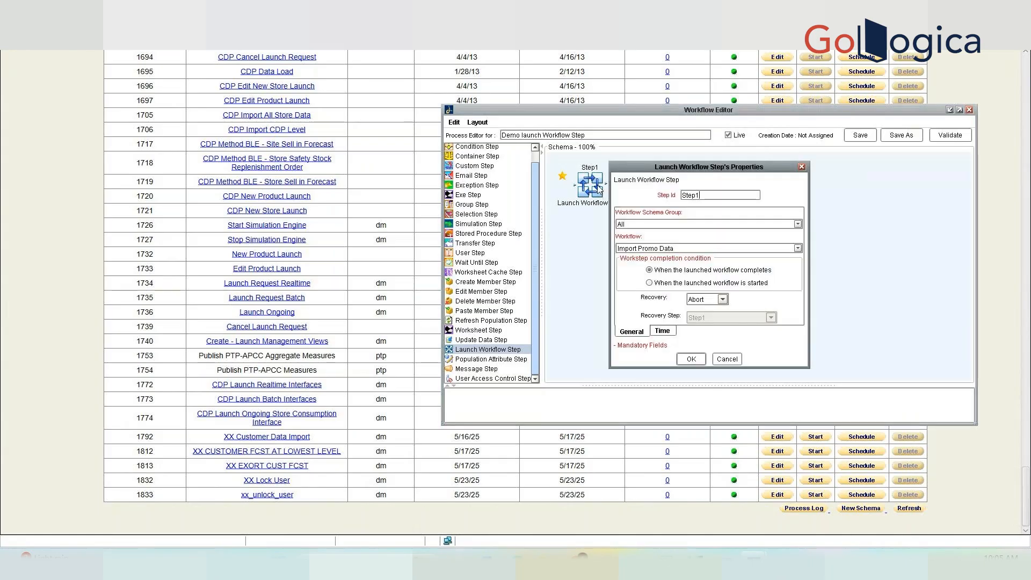
pyautogui.click(679, 248)
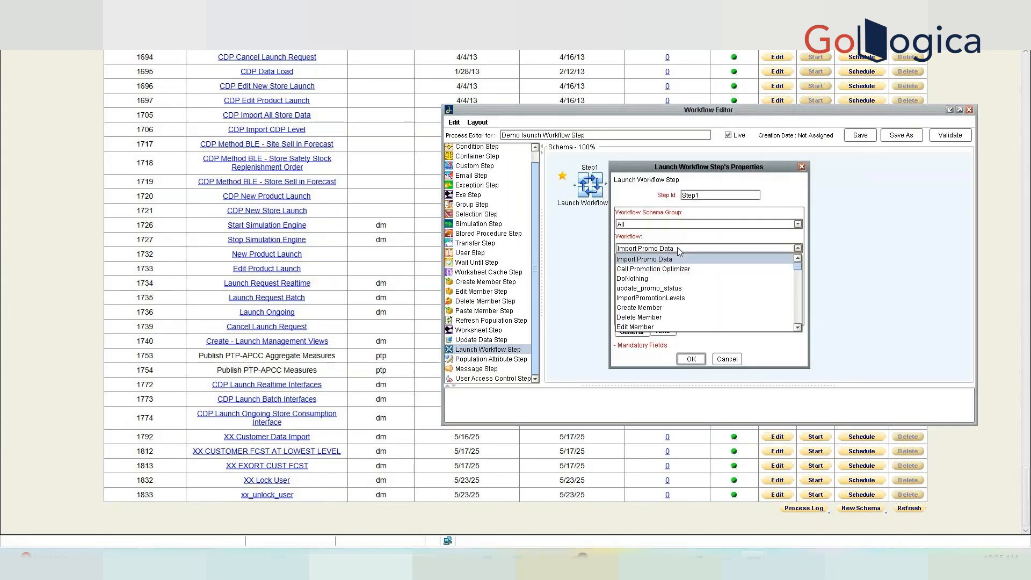
pyautogui.press('x')
pyautogui.press('x')
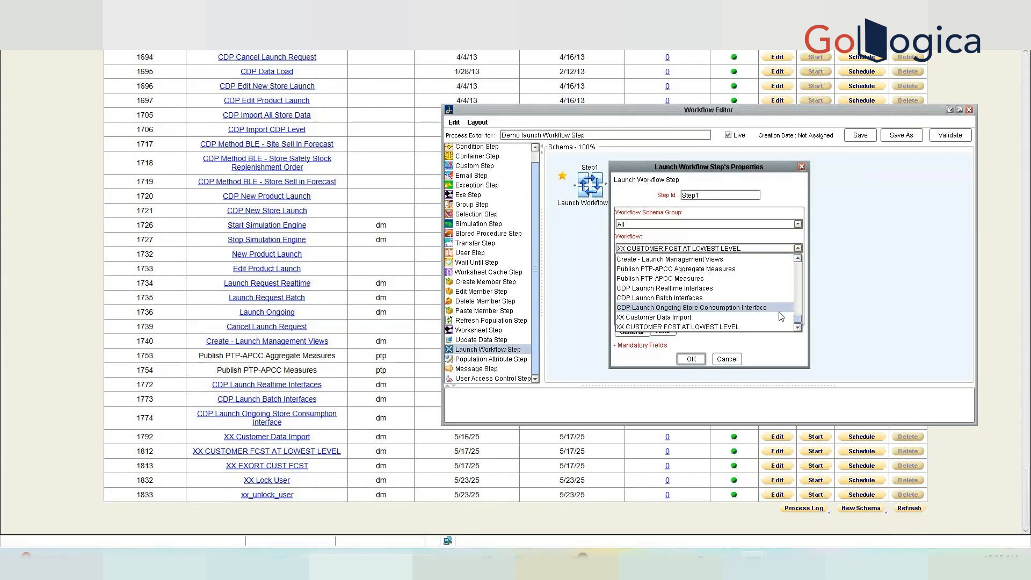
pyautogui.click(798, 328)
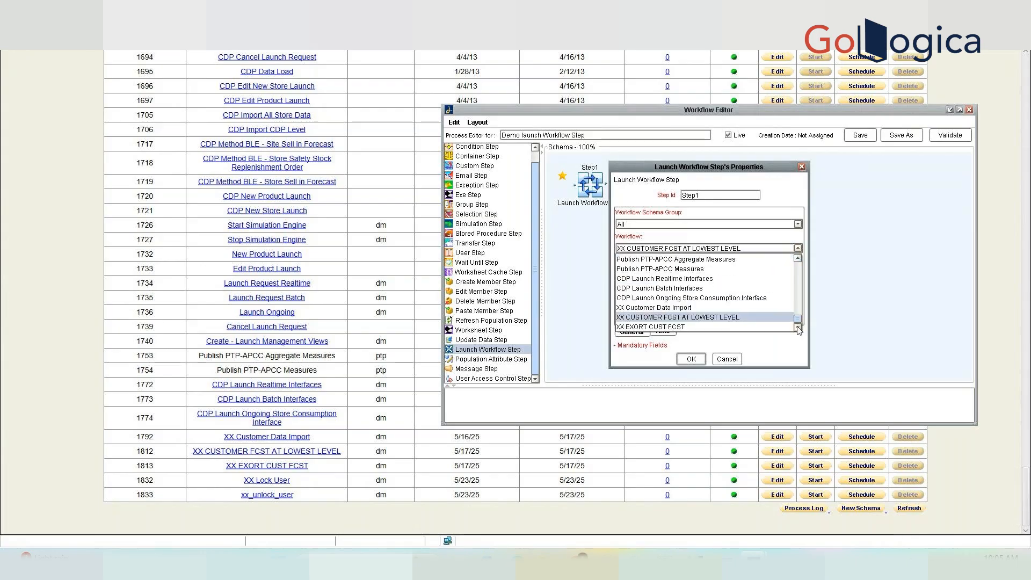
pyautogui.doubleClick(798, 328)
pyautogui.click(686, 318)
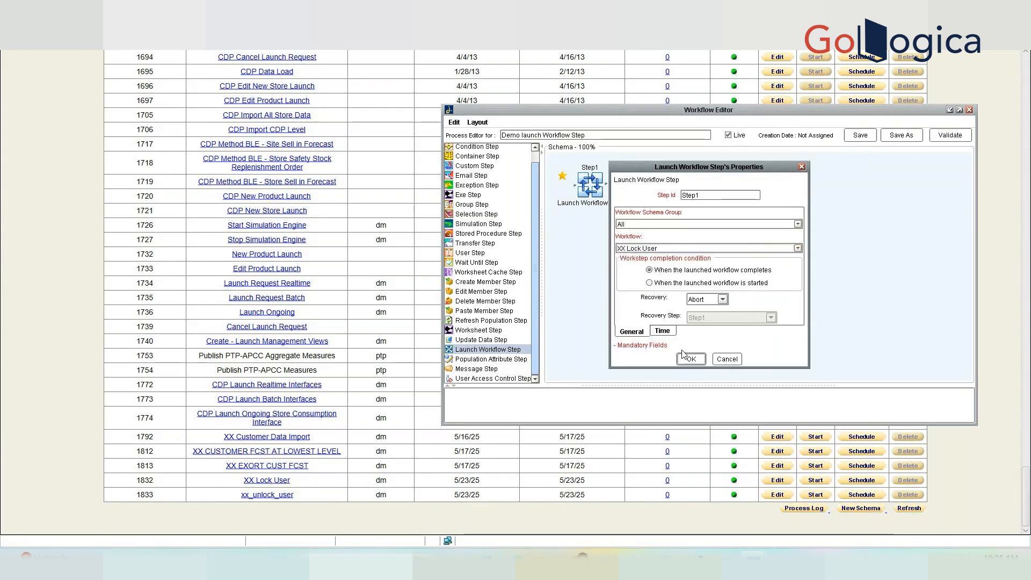
pyautogui.click(690, 358)
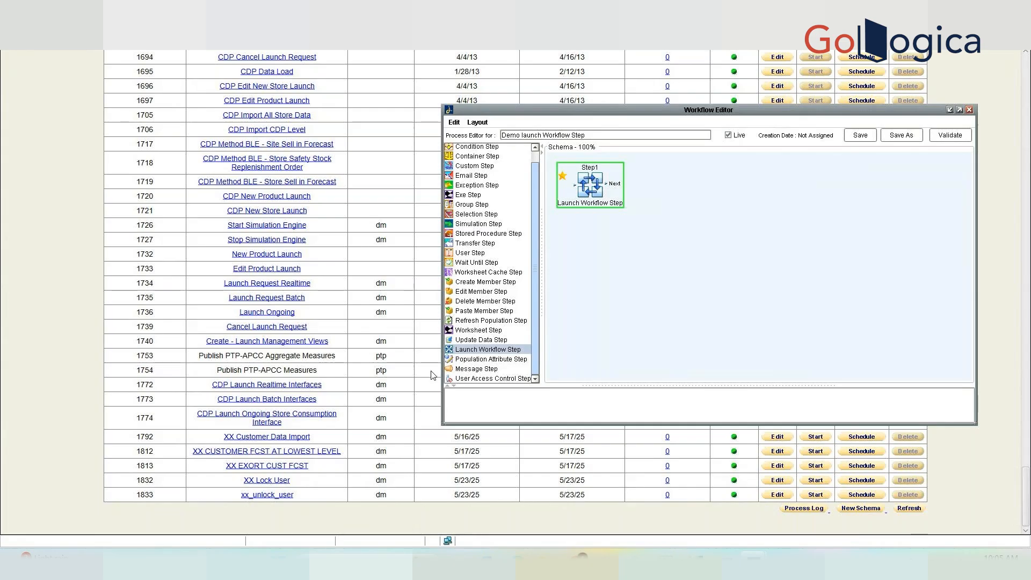
# Add a second Launch Workflow step, Step2, launching xx_unlock_user.
pyautogui.doubleClick(500, 348)
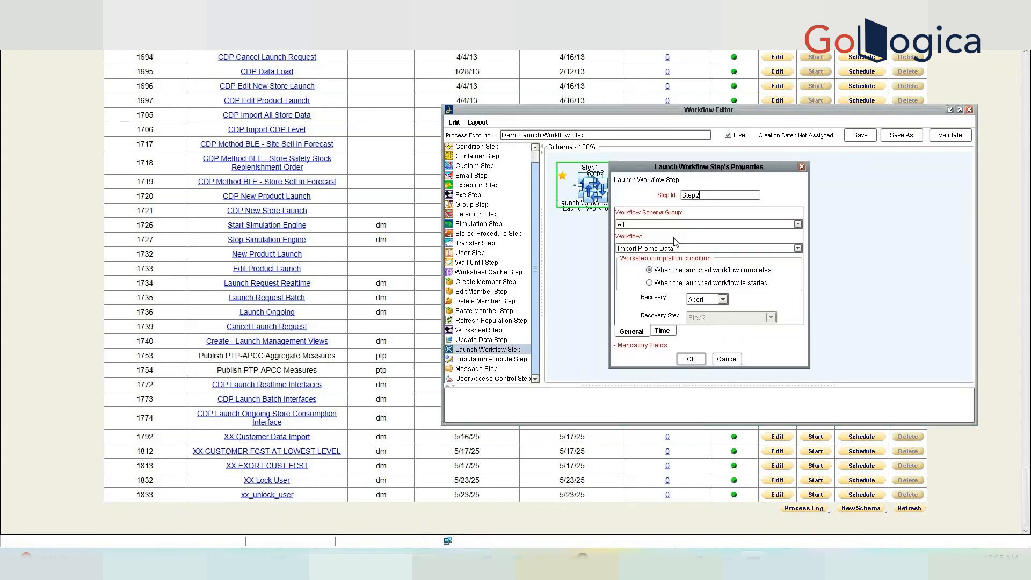
pyautogui.click(738, 249)
pyautogui.moveTo(798, 266); pyautogui.dragTo(792, 329)
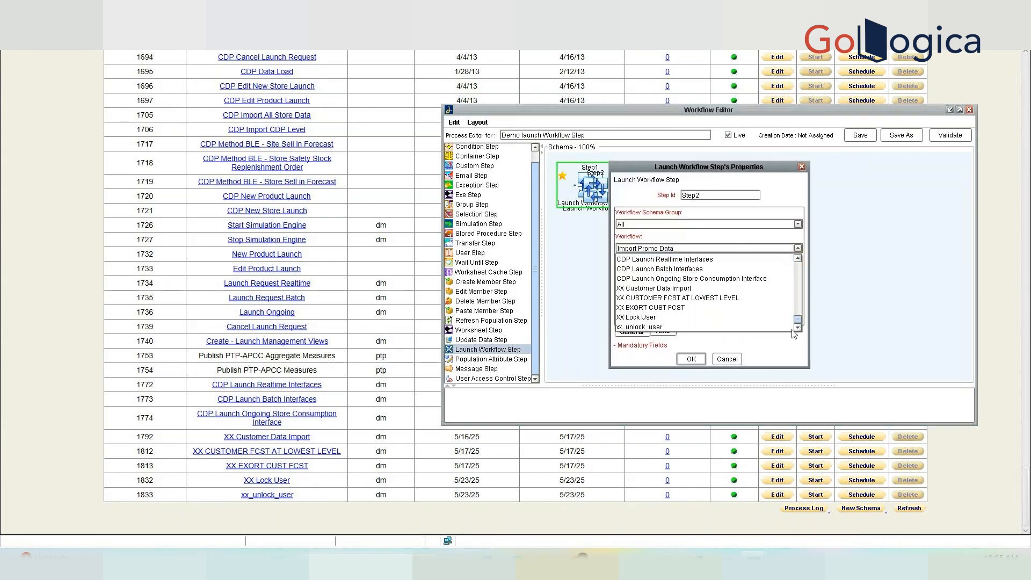
pyautogui.click(639, 326)
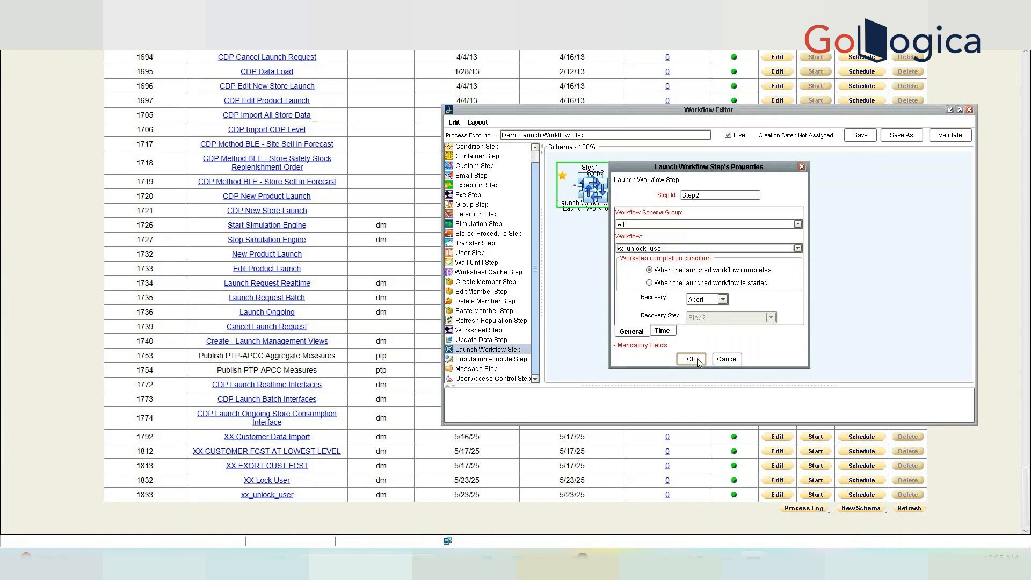
pyautogui.click(692, 359)
# Move Step2 to the right of Step1 and connect Step1's Next to it.
pyautogui.moveTo(603, 192); pyautogui.dragTo(726, 215)
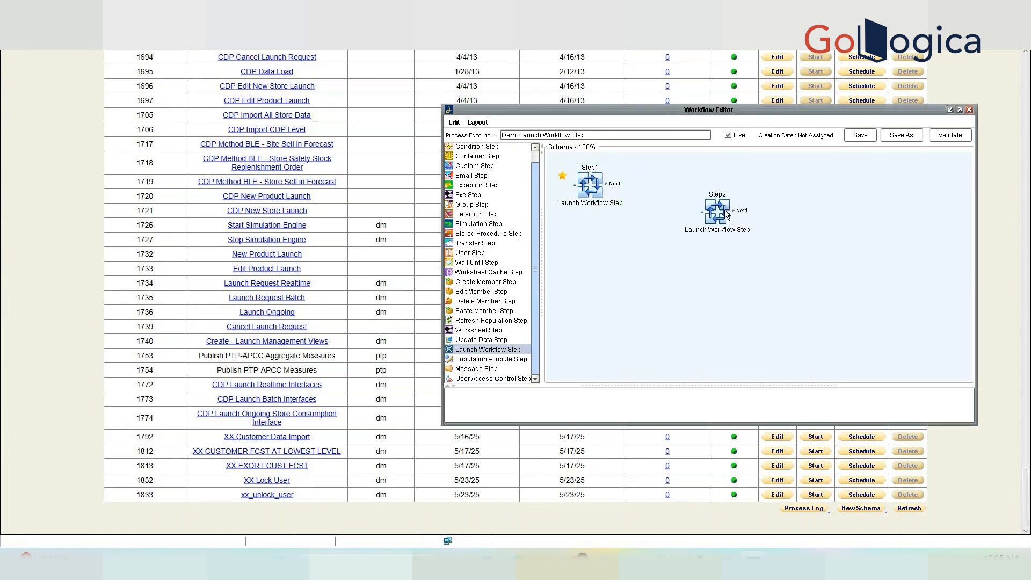
pyautogui.click(726, 215)
pyautogui.moveTo(607, 184); pyautogui.dragTo(709, 213)
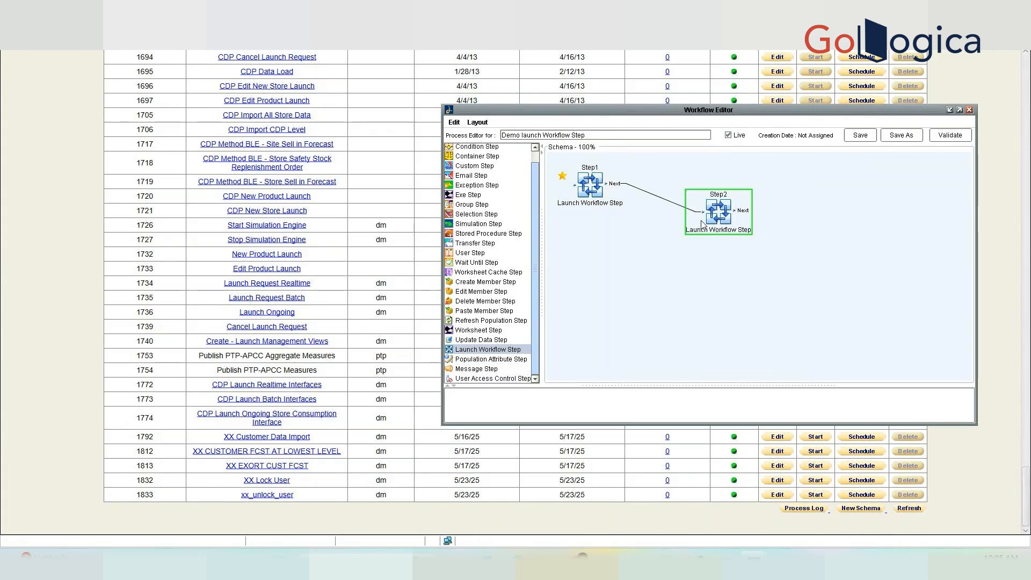
# Validate and save the schema, then recheck Step1's settings without changes.
pyautogui.click(958, 136)
pyautogui.click(871, 134)
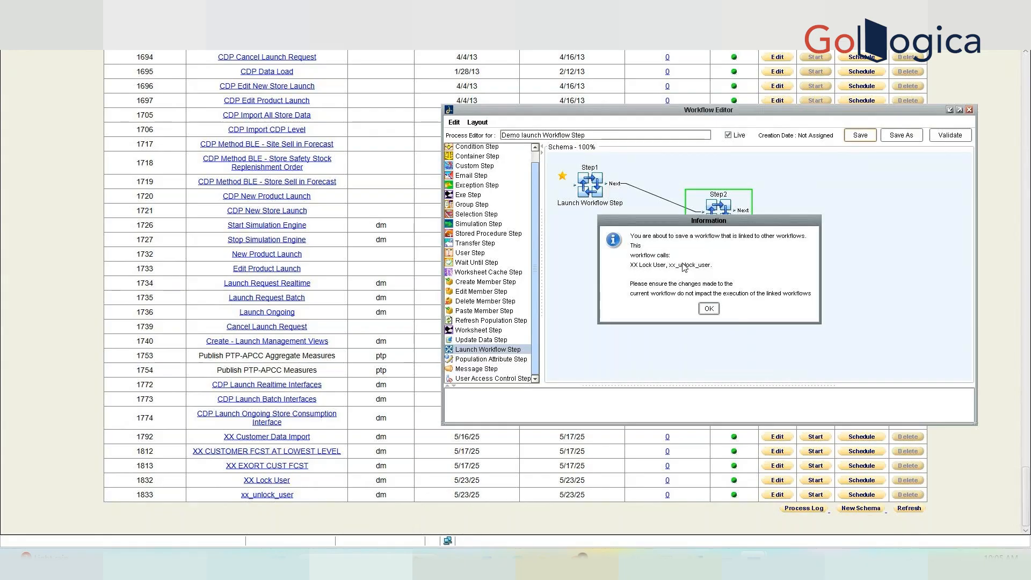
pyautogui.click(709, 308)
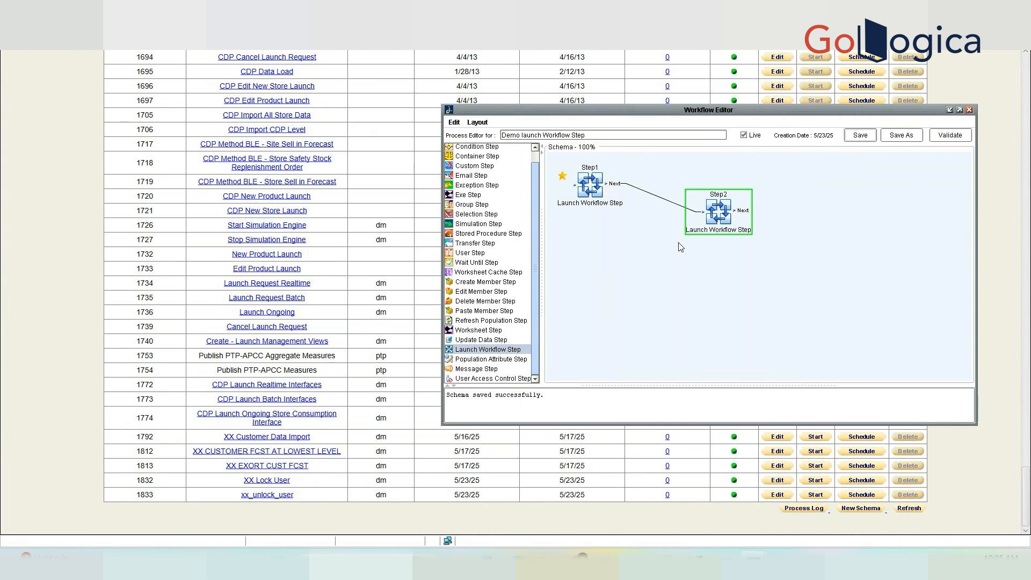
pyautogui.doubleClick(589, 184)
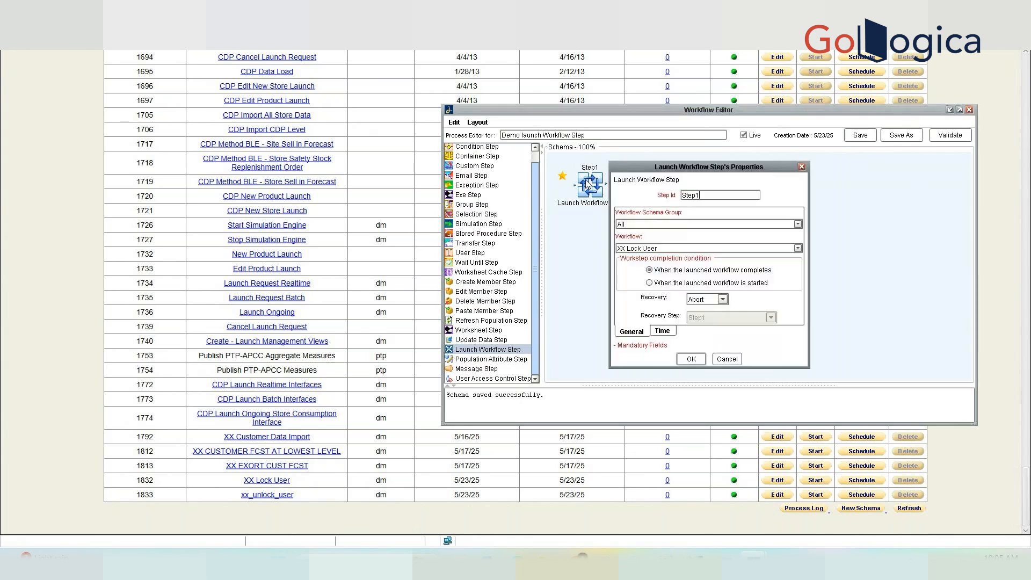
pyautogui.click(733, 361)
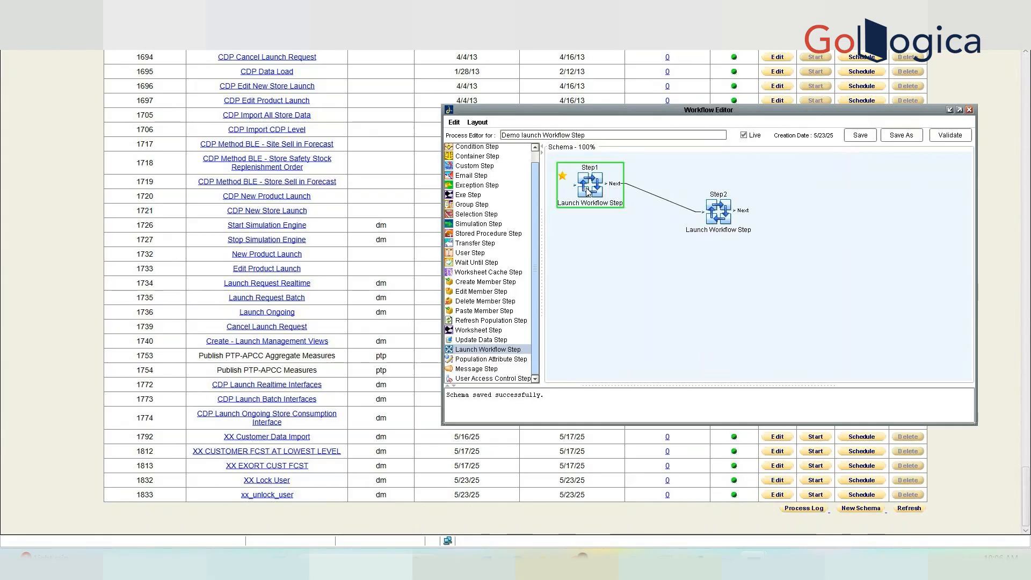
# Close the editor, search schemas for 'ebs' and open EBS Full Download.
pyautogui.click(970, 110)
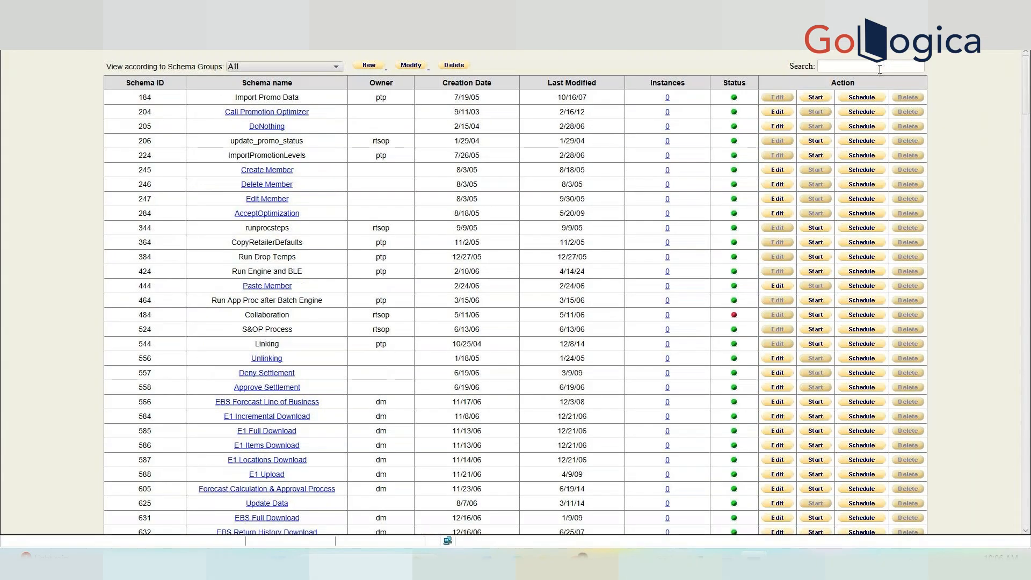
pyautogui.write('ebs')
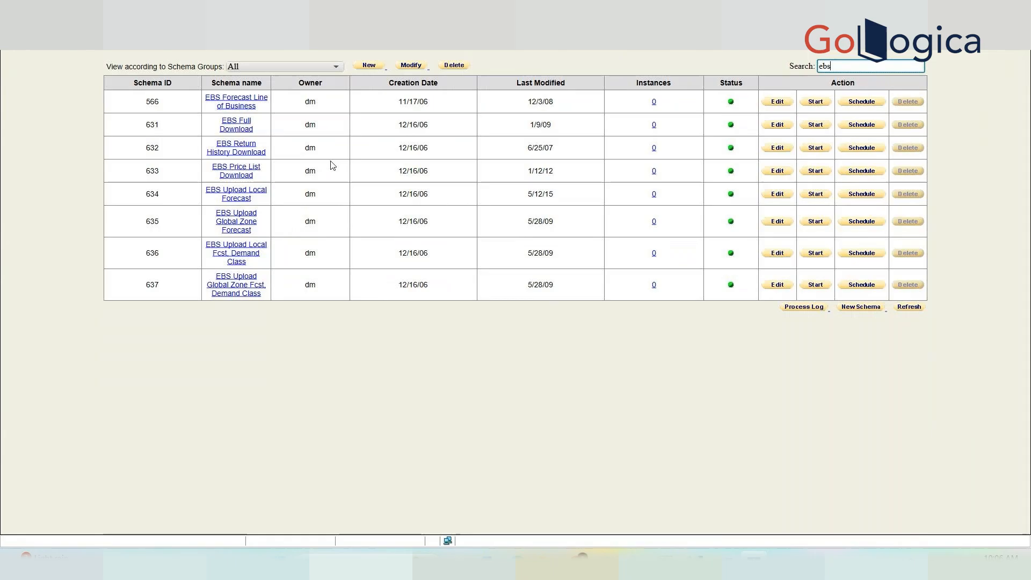
pyautogui.click(229, 122)
pyautogui.click(615, 269)
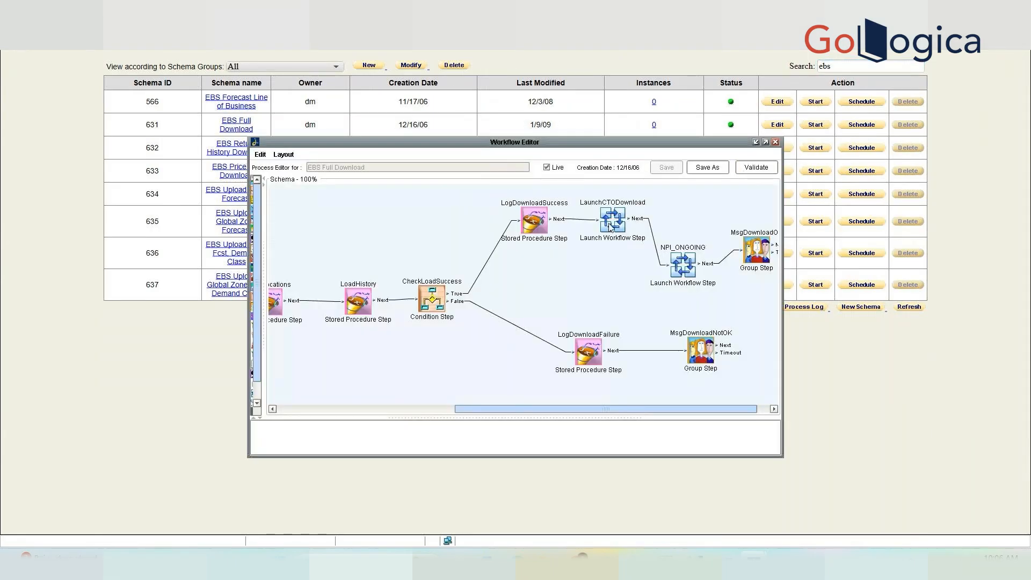
# Review the LaunchCTODownload and NPI_ONGOING step settings without changing them.
pyautogui.click(610, 228)
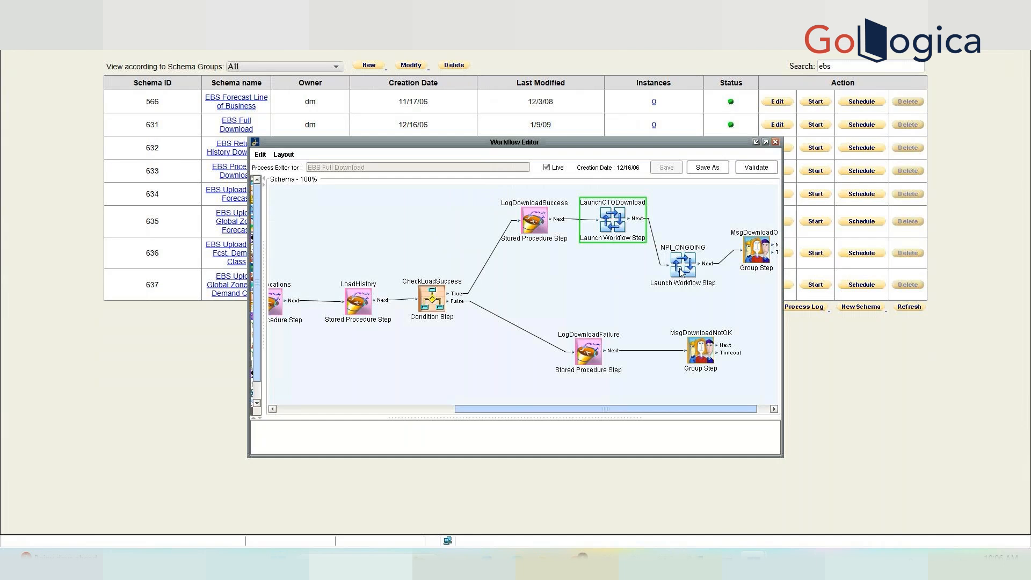
pyautogui.doubleClick(624, 230)
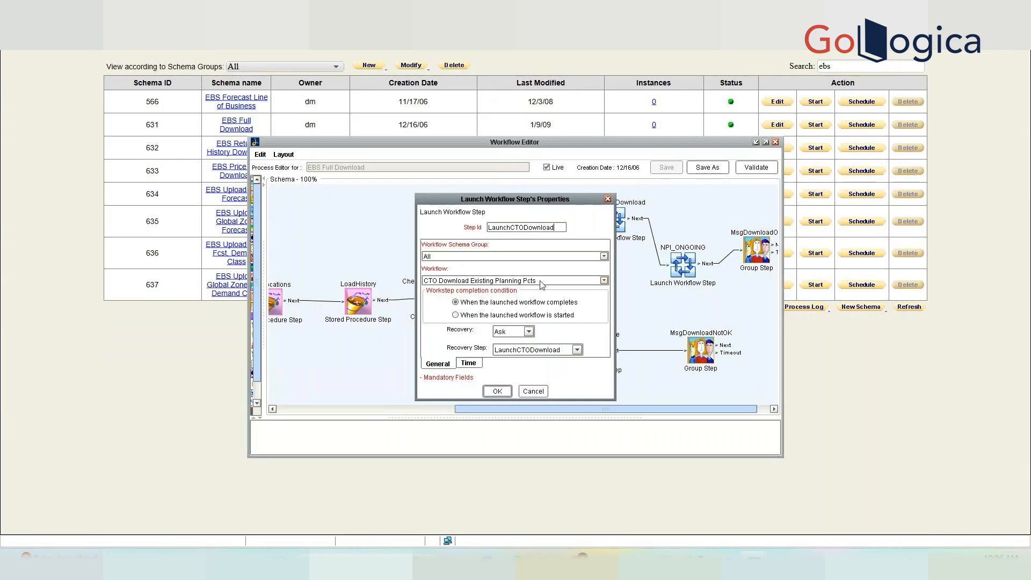
pyautogui.click(449, 280)
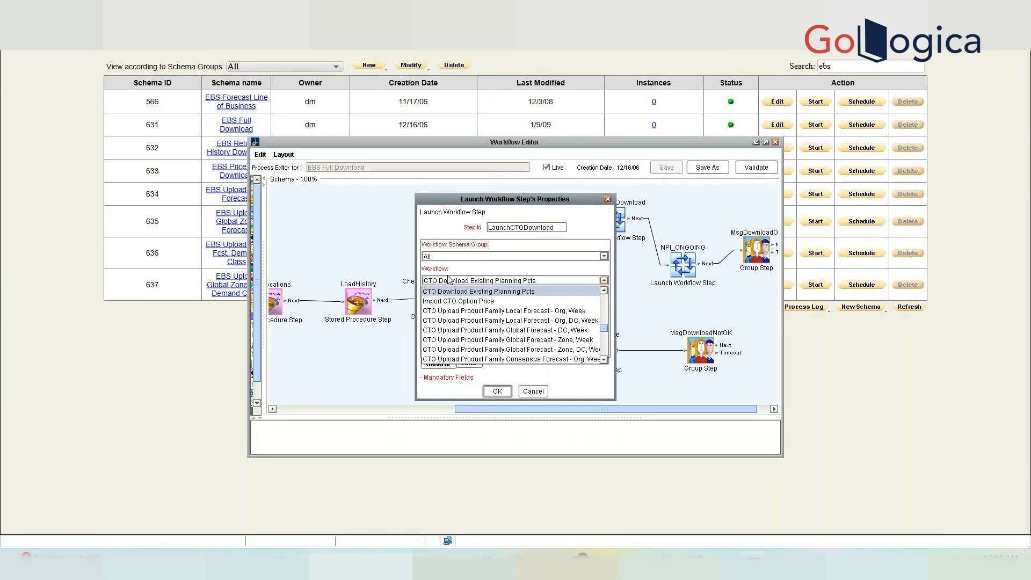
pyautogui.click(539, 392)
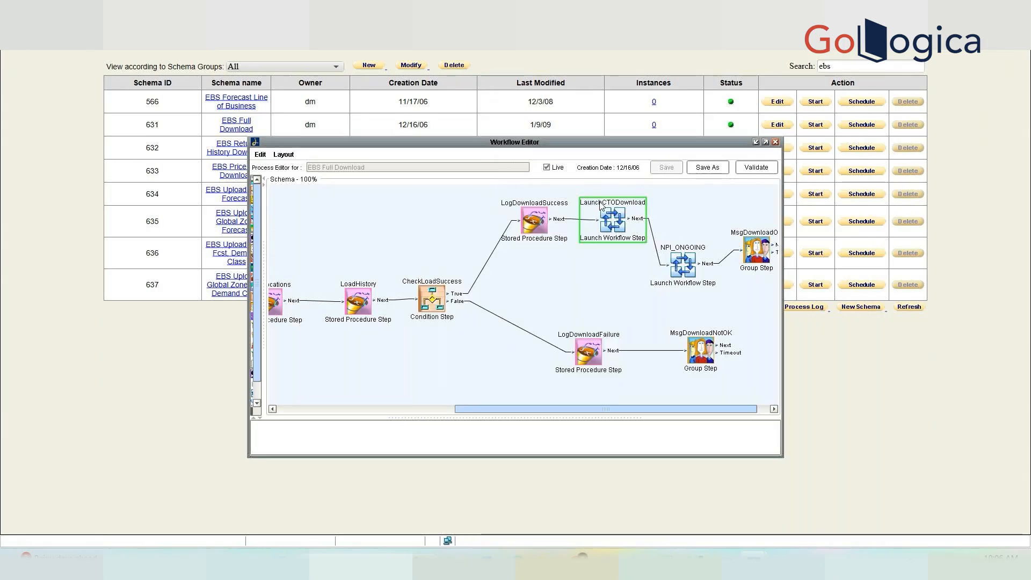
pyautogui.doubleClick(681, 264)
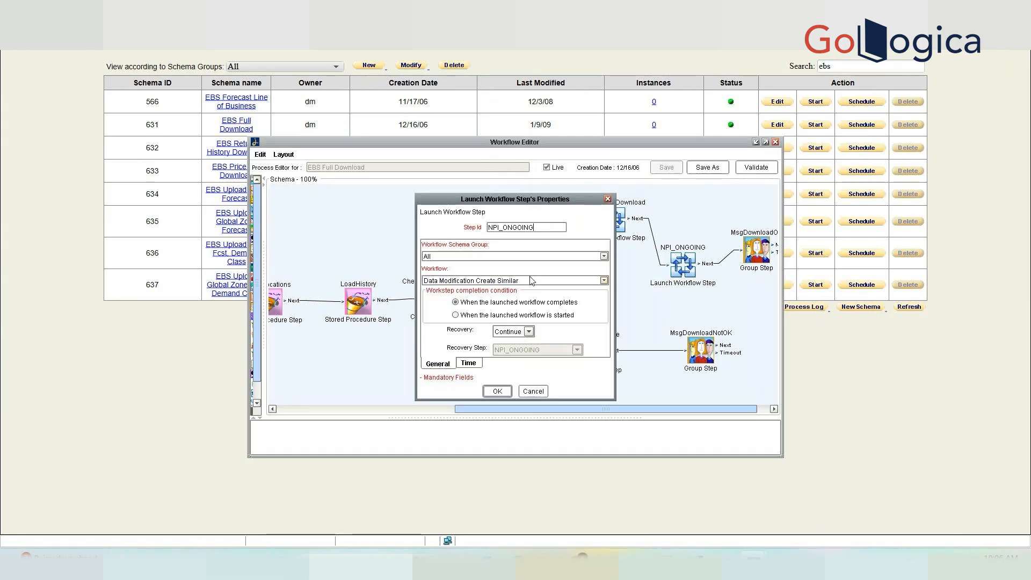
pyautogui.click(544, 396)
# Reselect the steps and re-inspect LaunchCTODownload's launchable workflows without changes.
pyautogui.click(537, 223)
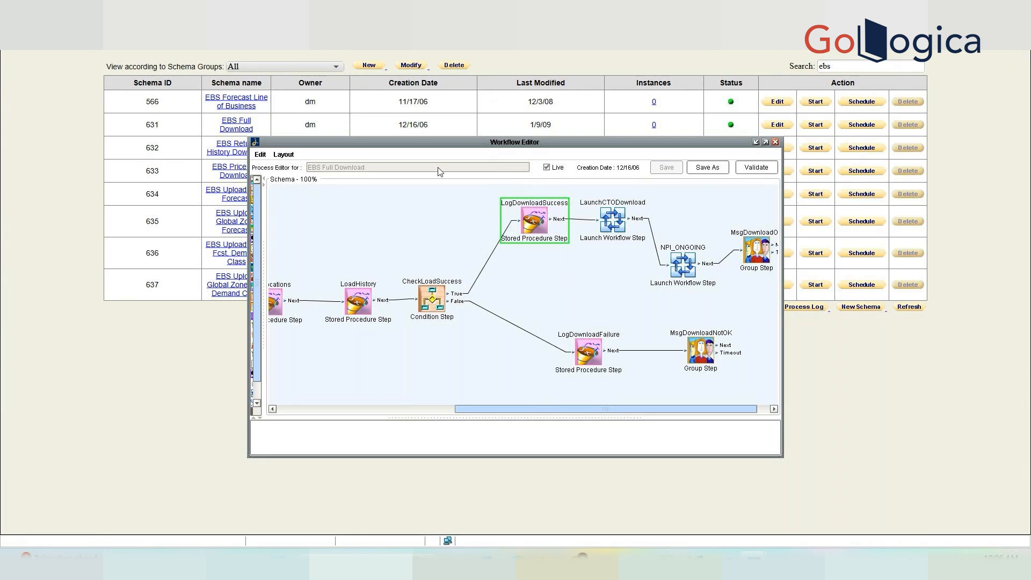
pyautogui.click(620, 227)
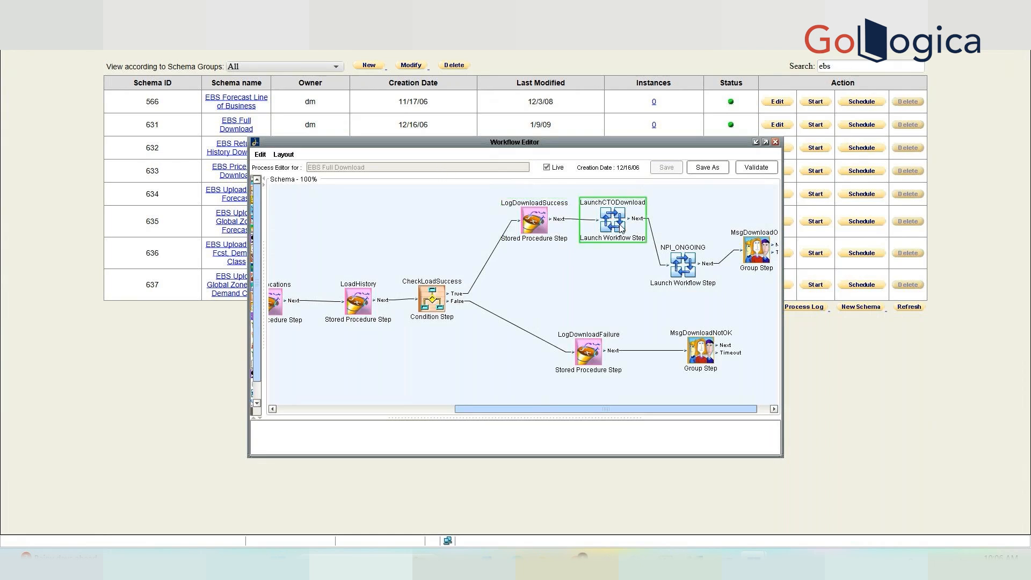
pyautogui.click(674, 264)
pyautogui.click(614, 232)
pyautogui.click(679, 263)
pyautogui.click(617, 227)
pyautogui.doubleClick(616, 227)
pyautogui.click(539, 282)
pyautogui.click(539, 282)
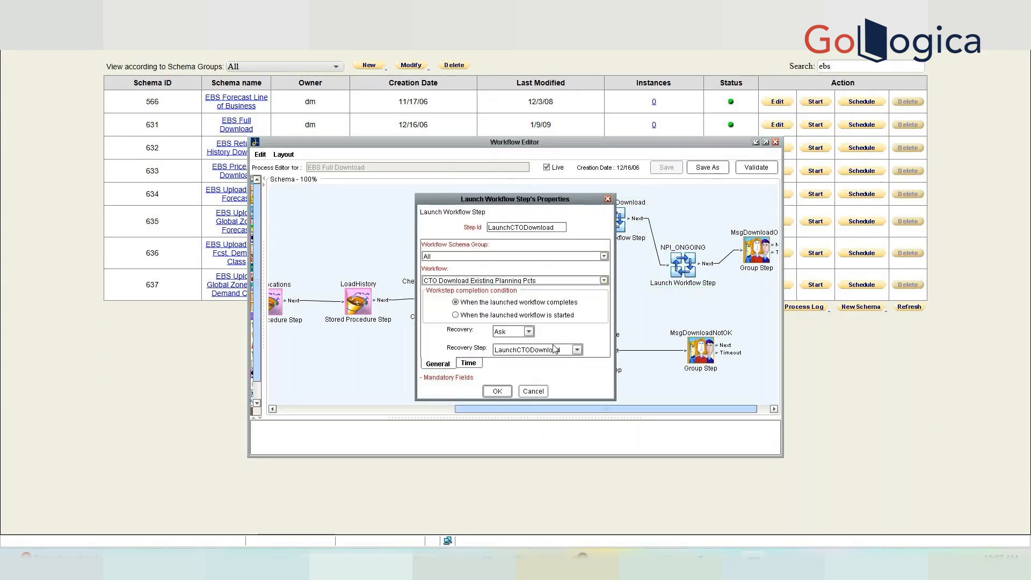
pyautogui.click(532, 392)
# Check NPI_ONGOING's settings again and close the EBS Full Download editor.
pyautogui.doubleClick(692, 271)
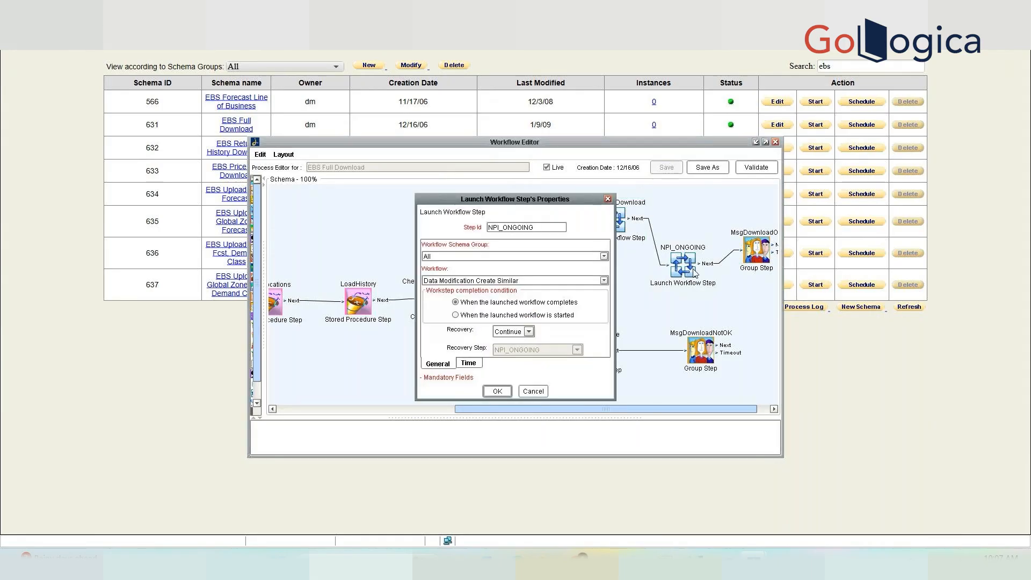
pyautogui.click(533, 392)
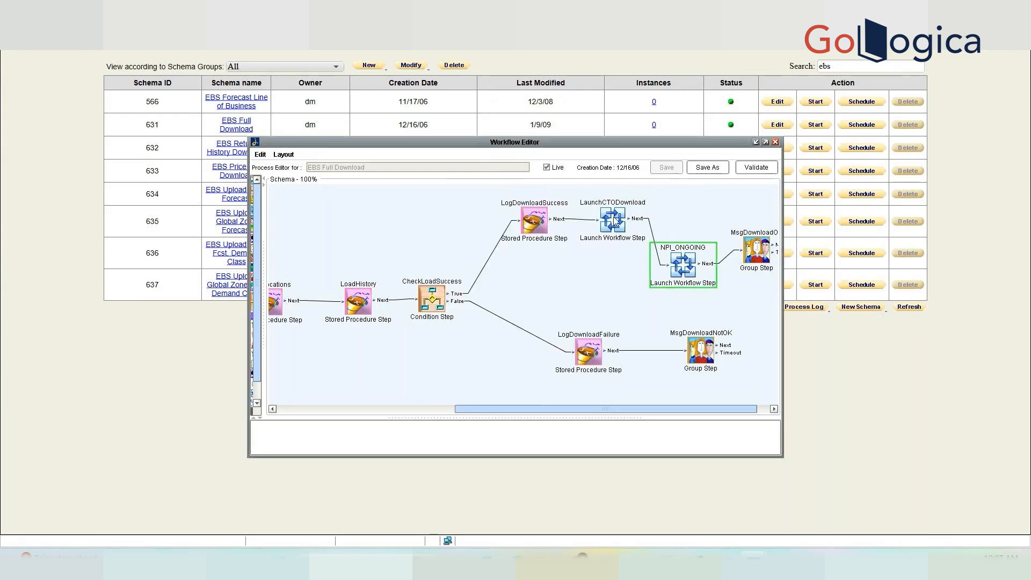
pyautogui.click(775, 142)
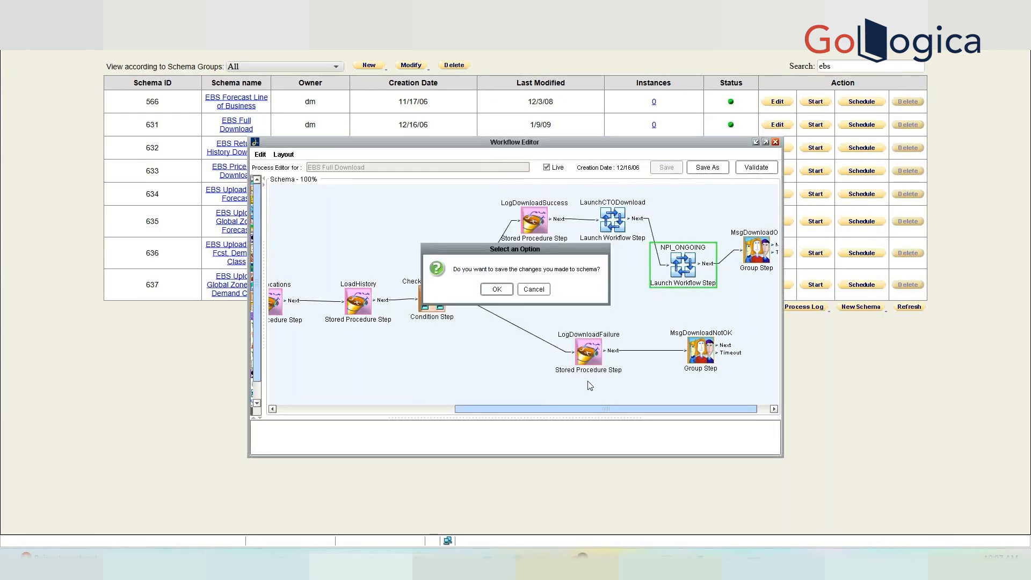
# Accept saving, filter schemas by 'dem' and select the Demo launch schema's ID 1834.
pyautogui.click(508, 293)
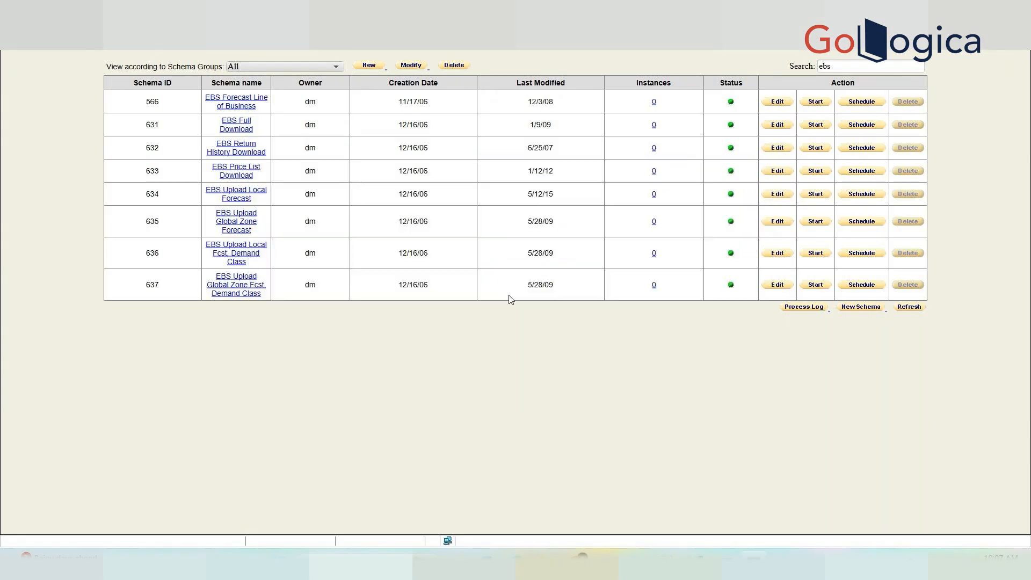
pyautogui.doubleClick(837, 68)
pyautogui.write('dem')
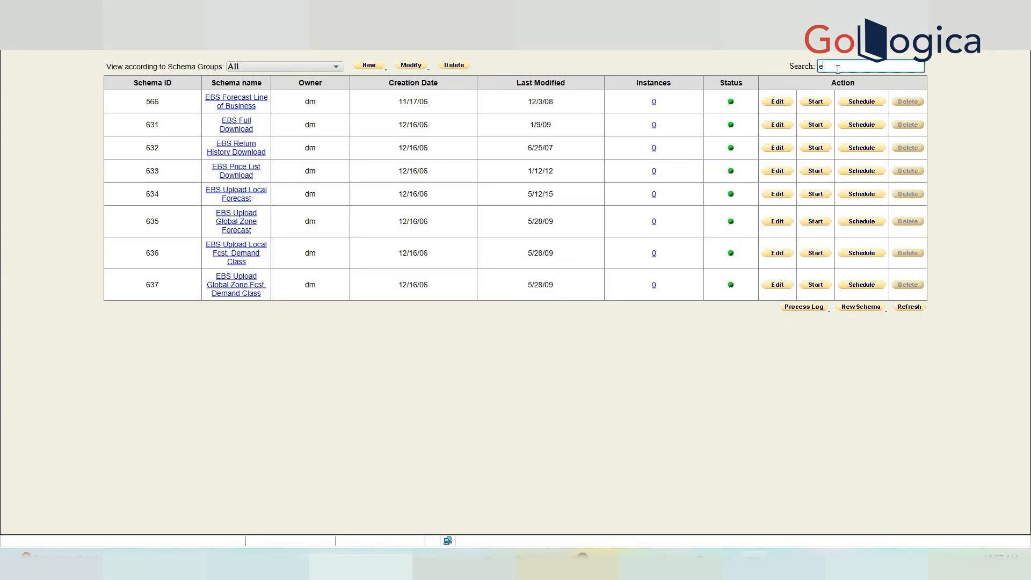
pyautogui.press('Return')
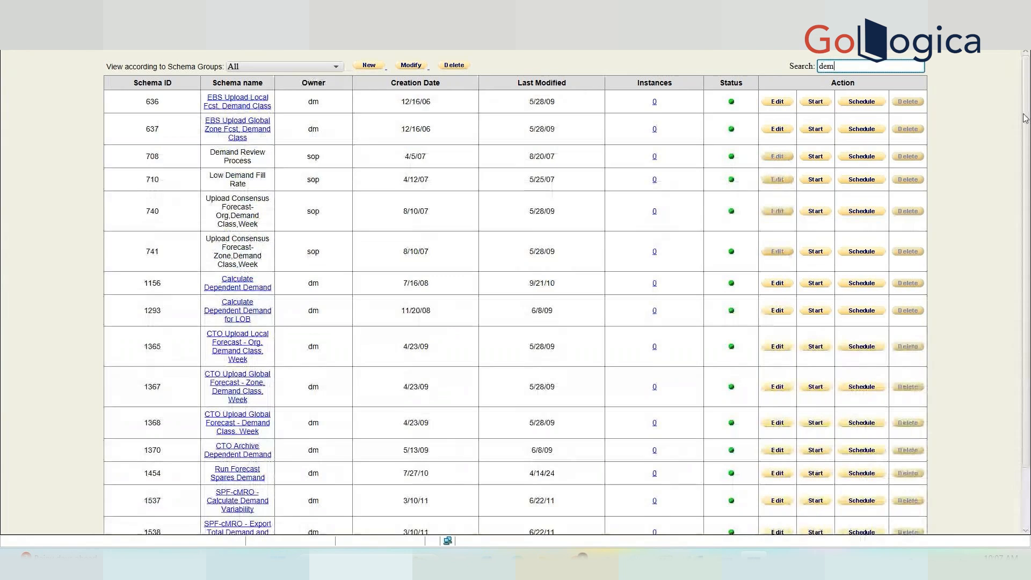
pyautogui.scroll(-2, 626, 403)
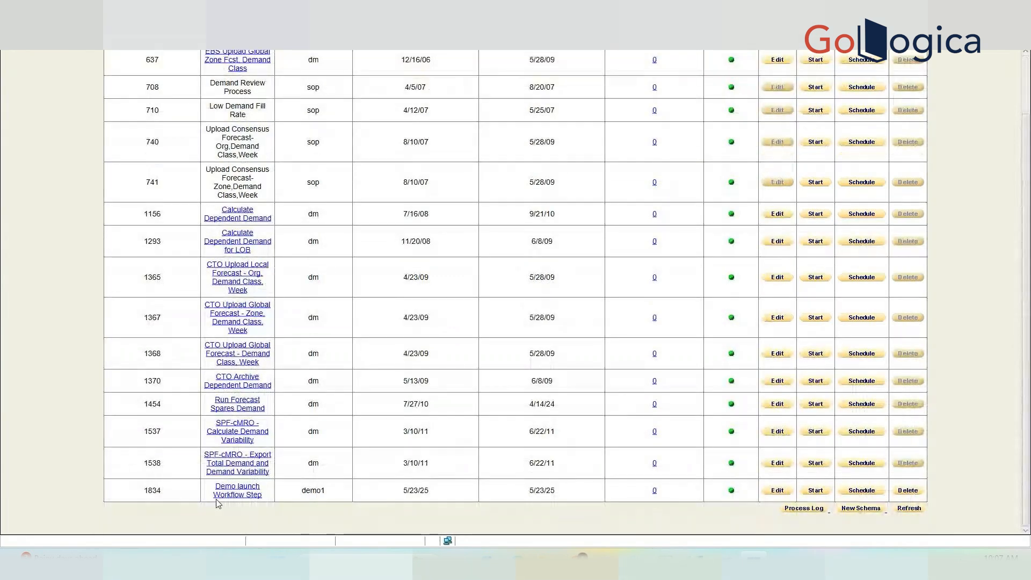
pyautogui.doubleClick(152, 494)
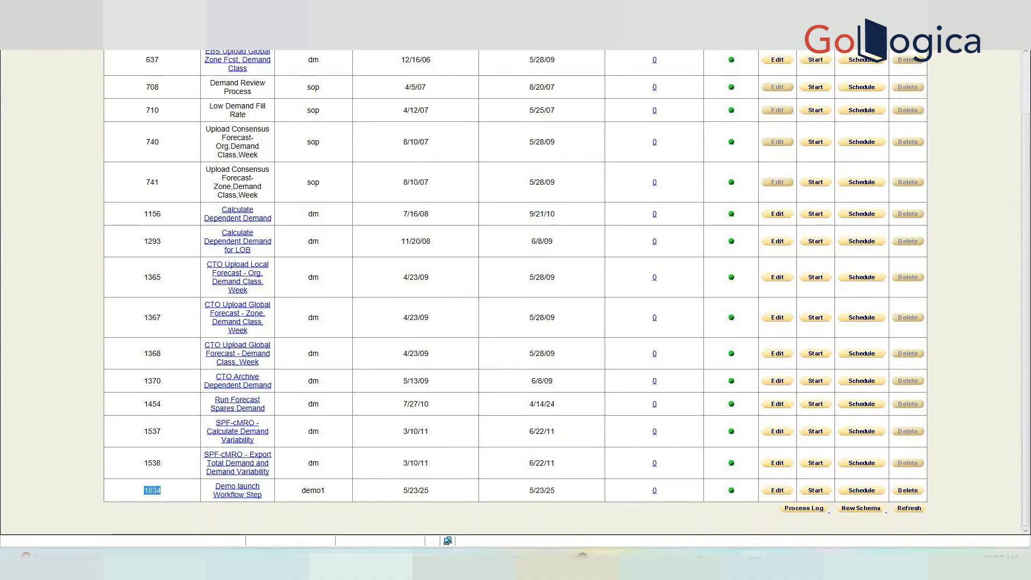
pyautogui.hotkey('alt', 'Tab')
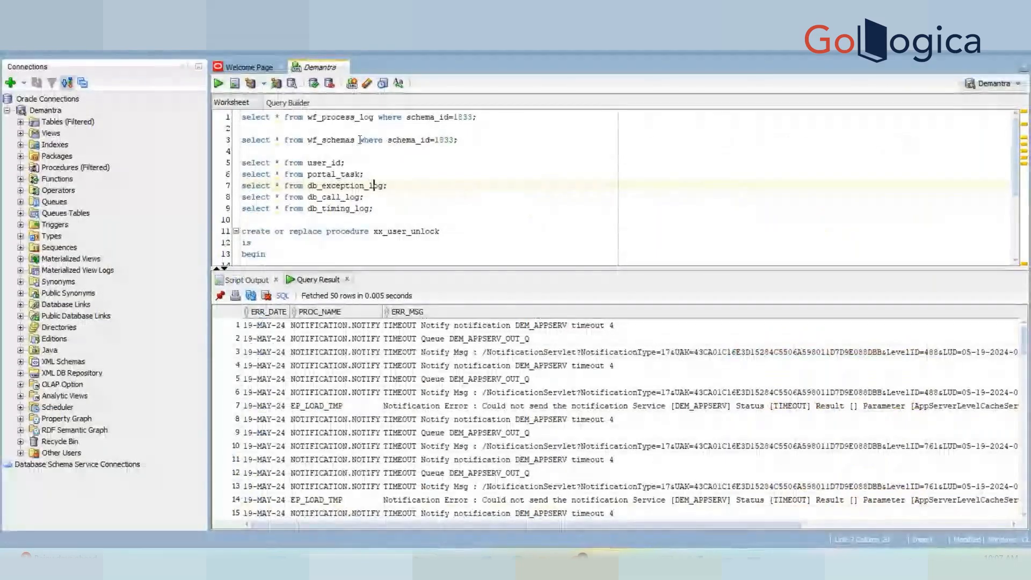
# Query schema_id 1834 and select its SCHEMA_DATA cell.
pyautogui.click(455, 139)
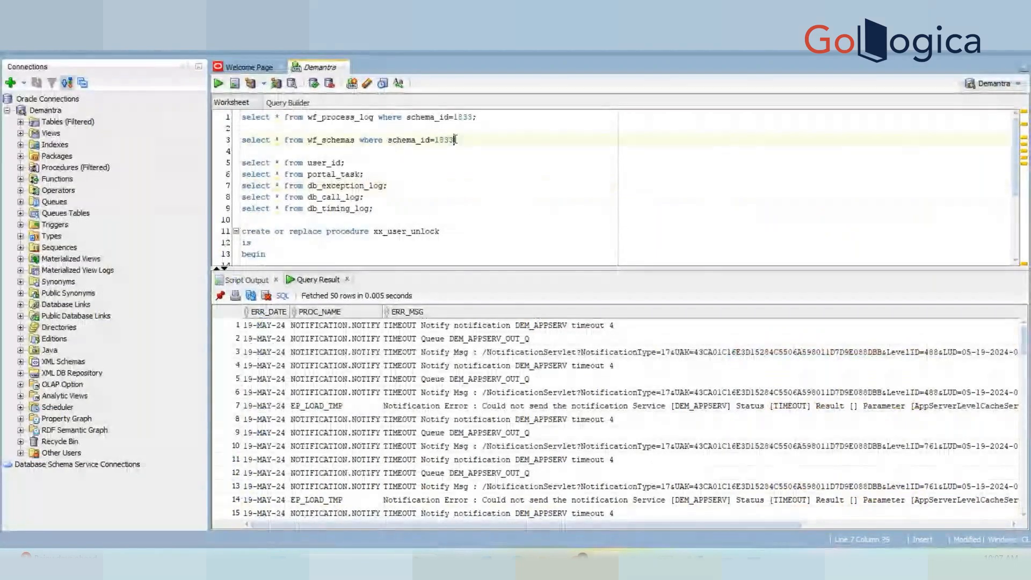
pyautogui.press('BackSpace')
pyautogui.write('4')
pyautogui.hotkey('ctrl', 'Return')
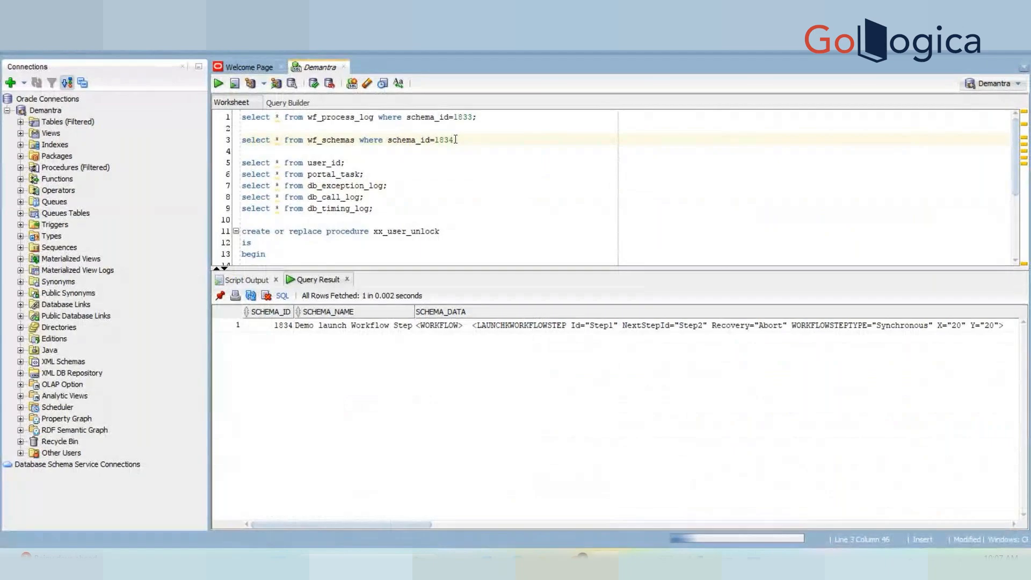
pyautogui.click(334, 324)
pyautogui.click(461, 325)
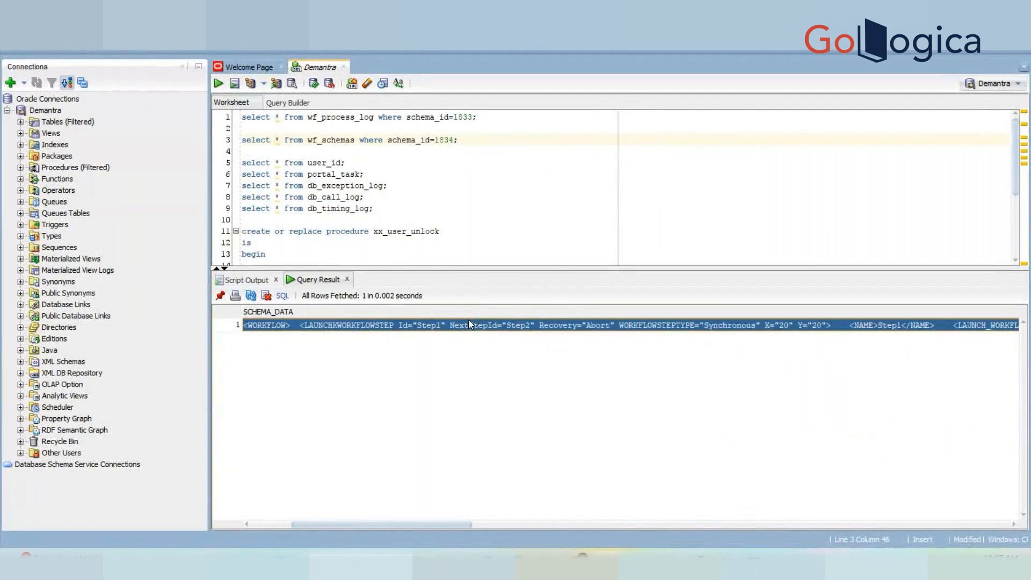
# Replace lines 10–24 with the pasted WORKFLOW XML and inspect launch IDs 1832 and 1833.
pyautogui.moveTo(450, 221); pyautogui.dragTo(505, 377)
pyautogui.press('Delete')
pyautogui.write('"<WORKFLOW>   <LAUNCHKWORKFLOWSTEP Id="Step1" NextStepId="Step2" Recovery="Abort" WORKFLOWSTEPTYPE="Synchronous" X="20" Y="20">     <NAME>Step1</NAME>     <LAUNCH_WORKFLOW_ID>1832</LAUNCH_WORKFLOW_ID>     <WORKFLOWSTEPTYPE>Synchronous</WORKFLOWSTEPTYPE>   </LAUNCHKWORKFLOWSTEP>   <LAUNCHKWORKFLOWSTEP Id="Step2" Recovery="Abort" WORKFLOWSTEPTYPE="Synchronous" X="259" Y="70">     <NAME>Step2</NAME>     <LAUNCH_WORKFLOW_ID>1833</LAUNCH_WORKFLOW_ID>     <WORKFLOWSTEPTYPE>Synchronous</WORKFLOWSTEPTYPE>   </LAUNCHKWORKFLOWSTEP> </WORKFLOW>"')
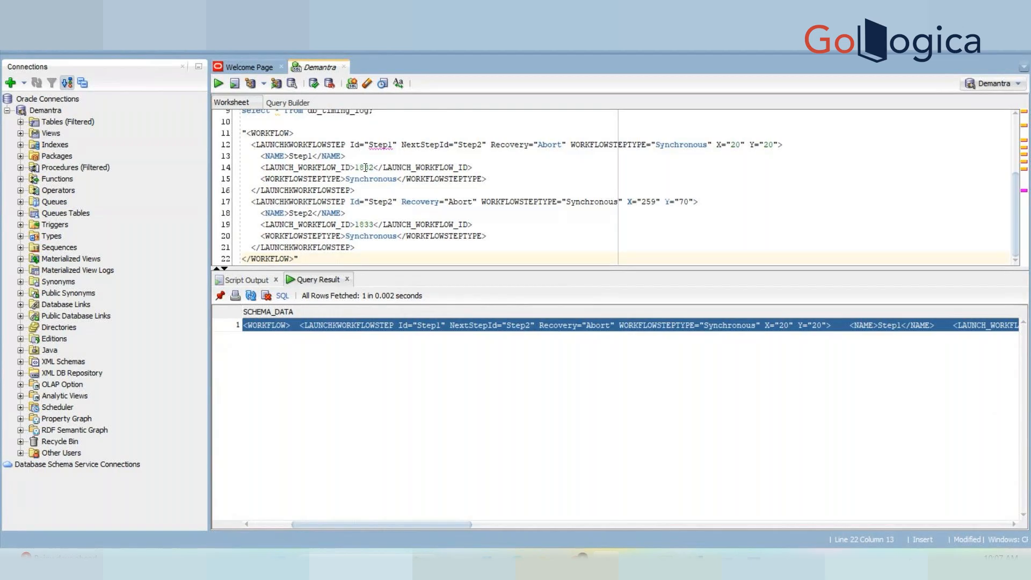
pyautogui.doubleClick(366, 168)
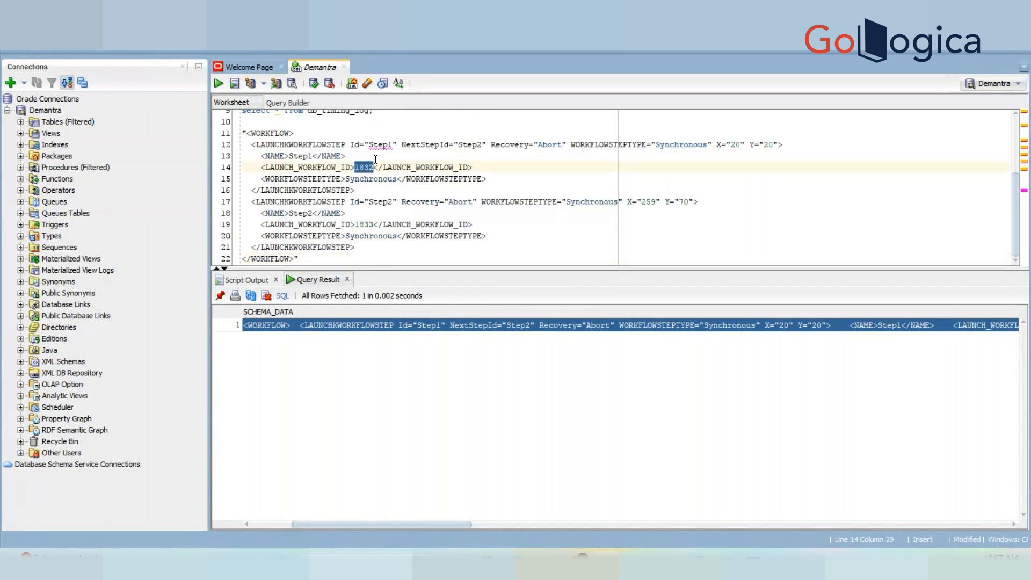
pyautogui.click(390, 143)
pyautogui.doubleClick(391, 143)
pyautogui.doubleClick(471, 144)
pyautogui.doubleClick(364, 224)
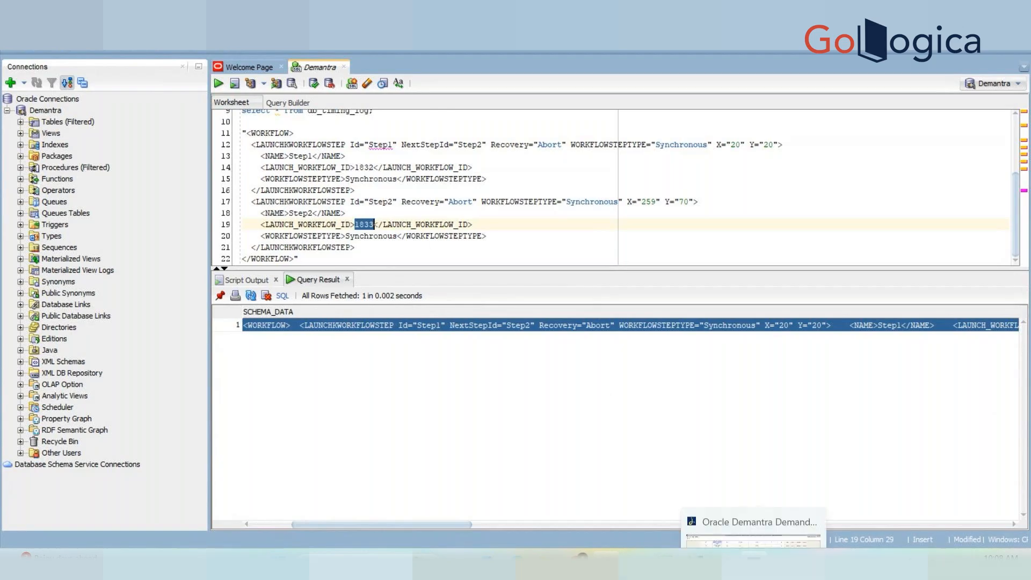
pyautogui.click(744, 556)
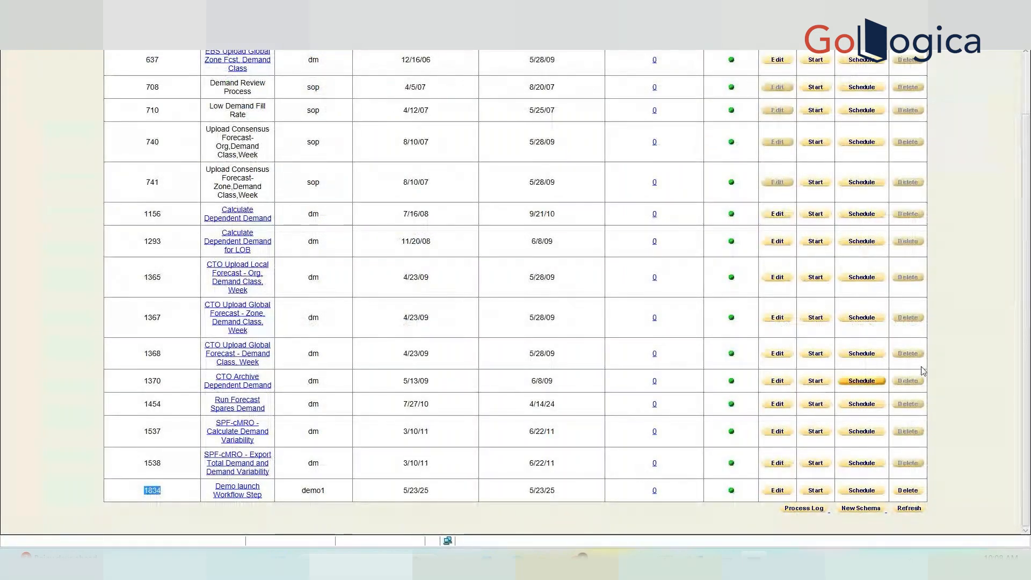
# Create a new schema with Step1, a Transfer Step importing XX Demo Import Data as Data.
pyautogui.click(859, 514)
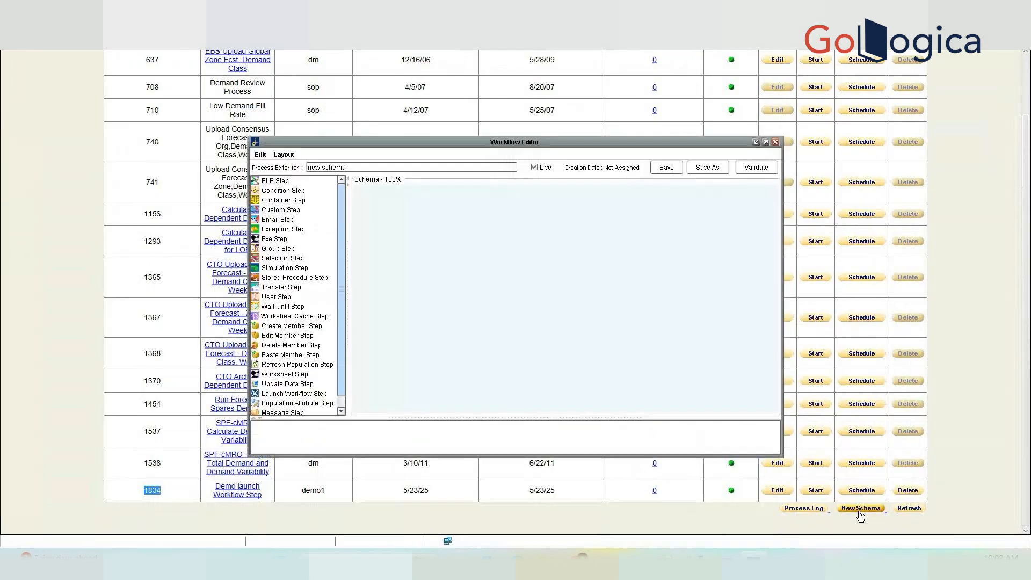
pyautogui.click(270, 287)
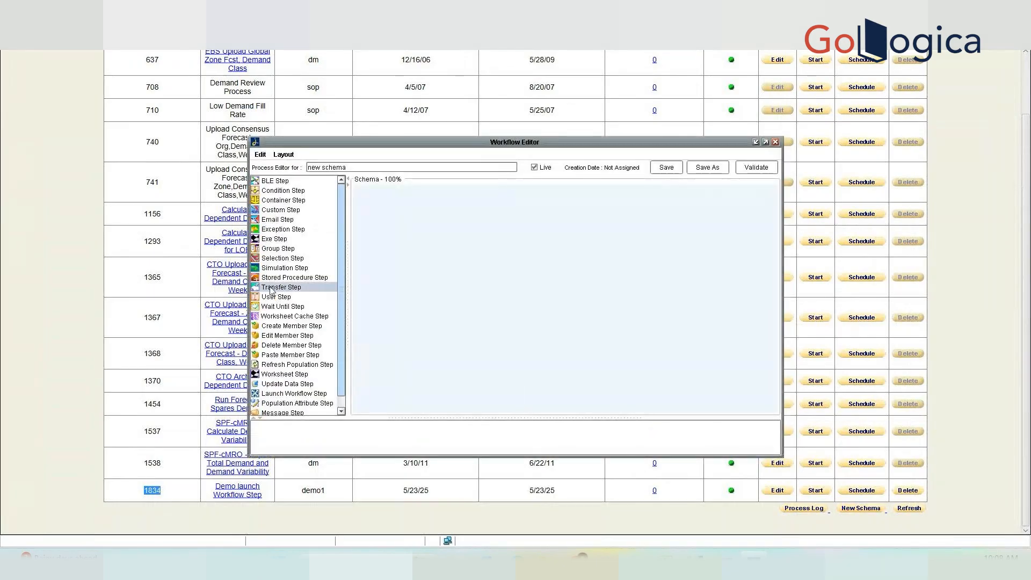
pyautogui.moveTo(270, 287); pyautogui.dragTo(386, 217)
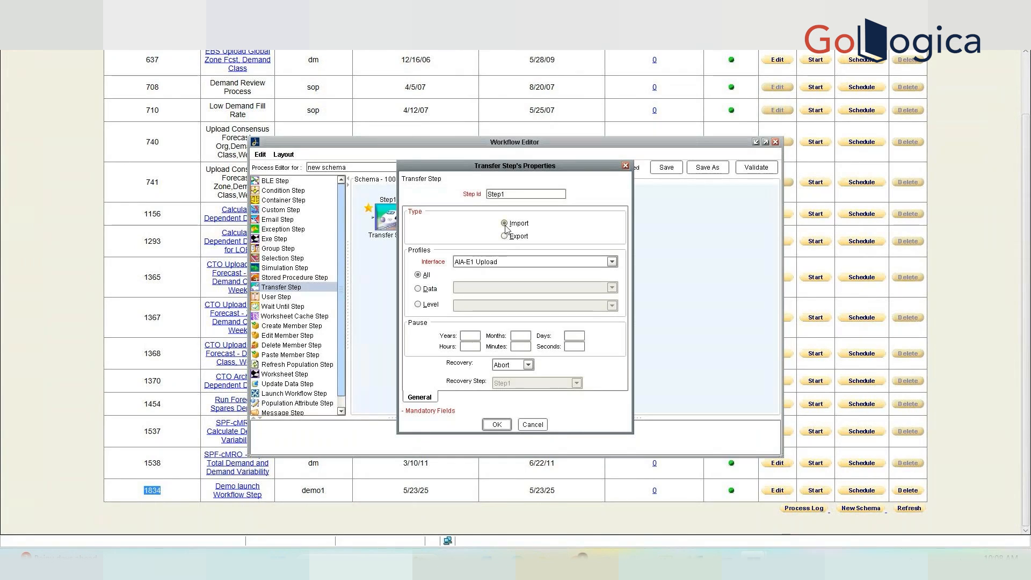
pyautogui.click(541, 263)
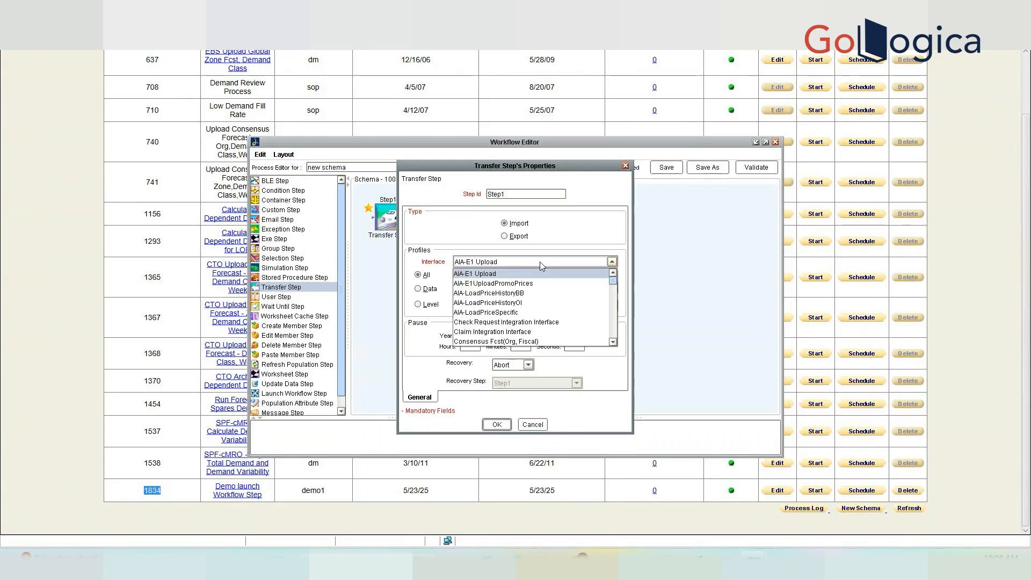
pyautogui.scroll(-10, 616, 336)
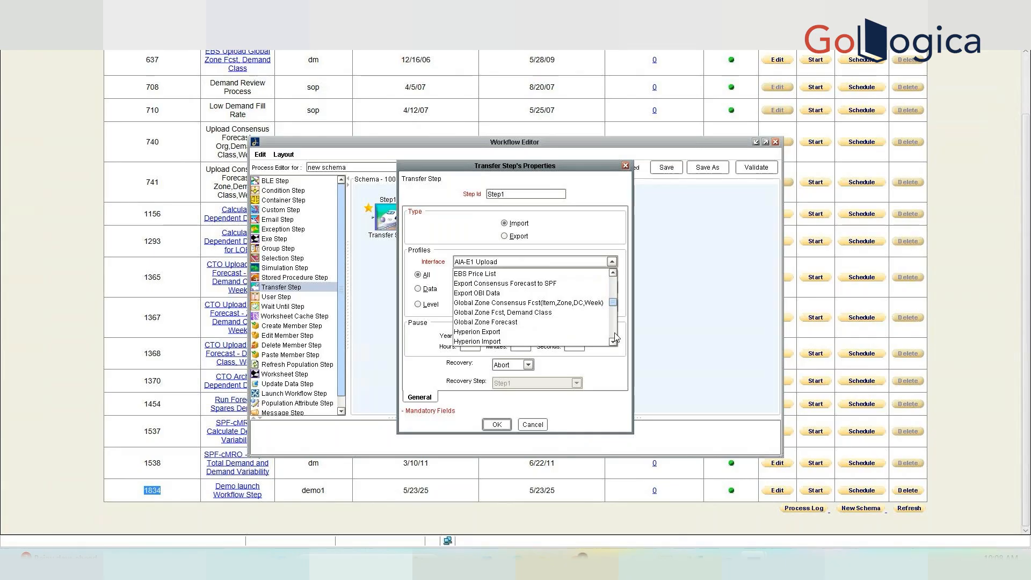
pyautogui.scroll(-3, 616, 336)
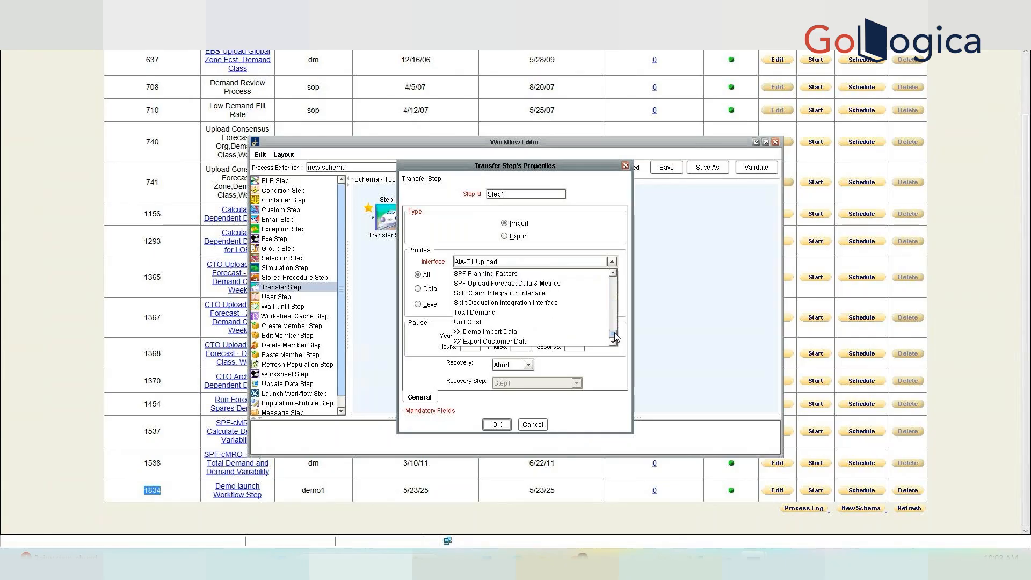
pyautogui.click(501, 333)
pyautogui.click(423, 292)
pyautogui.click(501, 425)
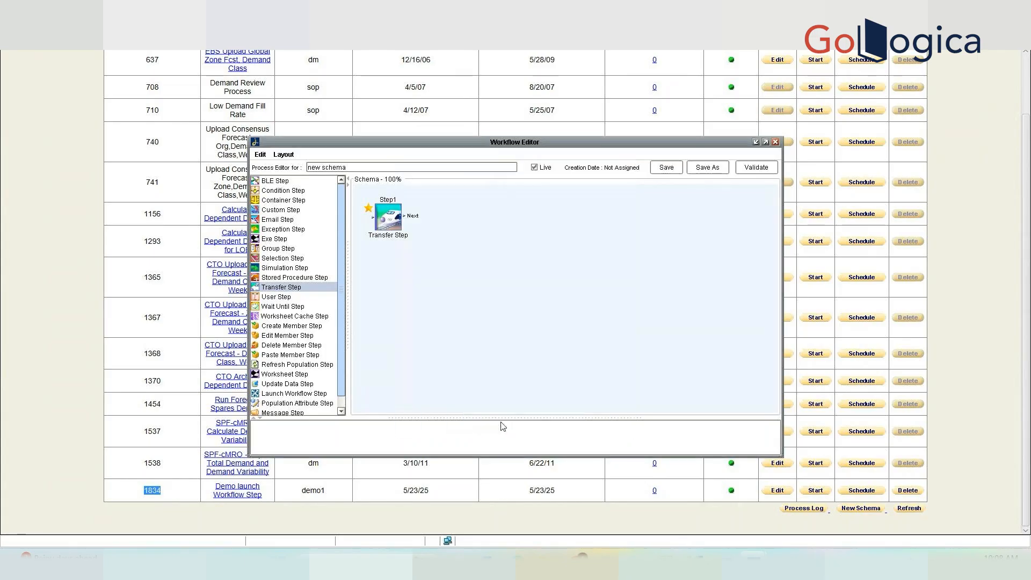
# Add Step2, a Transfer Step exporting XX Export Customer Data as Data, moved to mid-canvas.
pyautogui.doubleClick(290, 286)
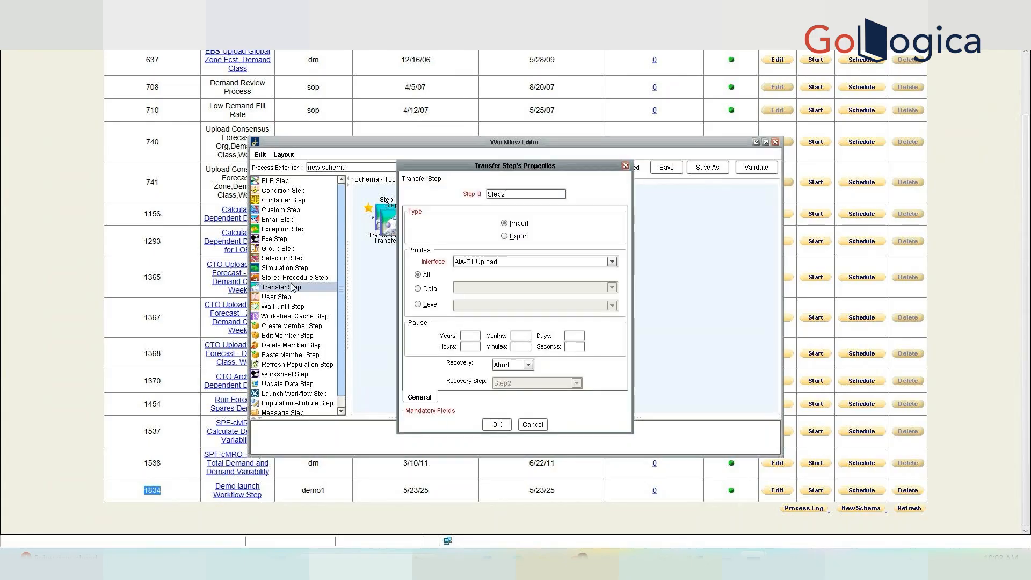
pyautogui.click(505, 236)
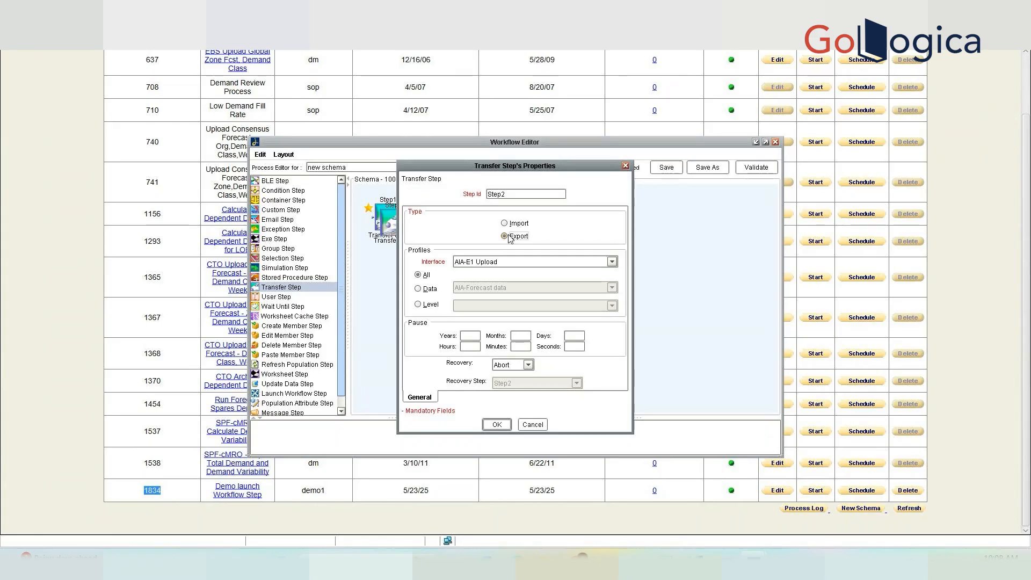
pyautogui.click(529, 263)
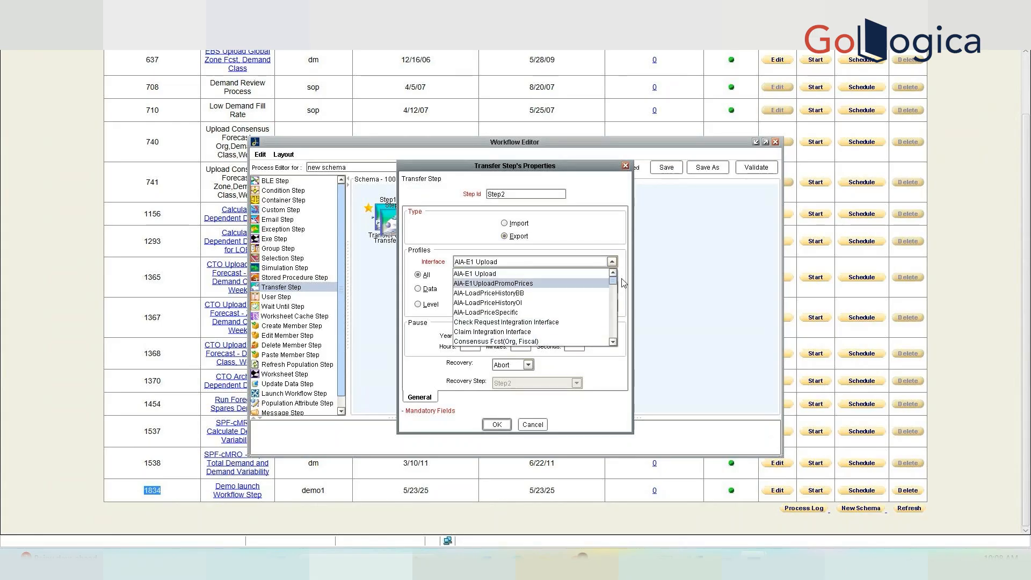
pyautogui.moveTo(616, 282); pyautogui.dragTo(618, 342)
pyautogui.click(490, 342)
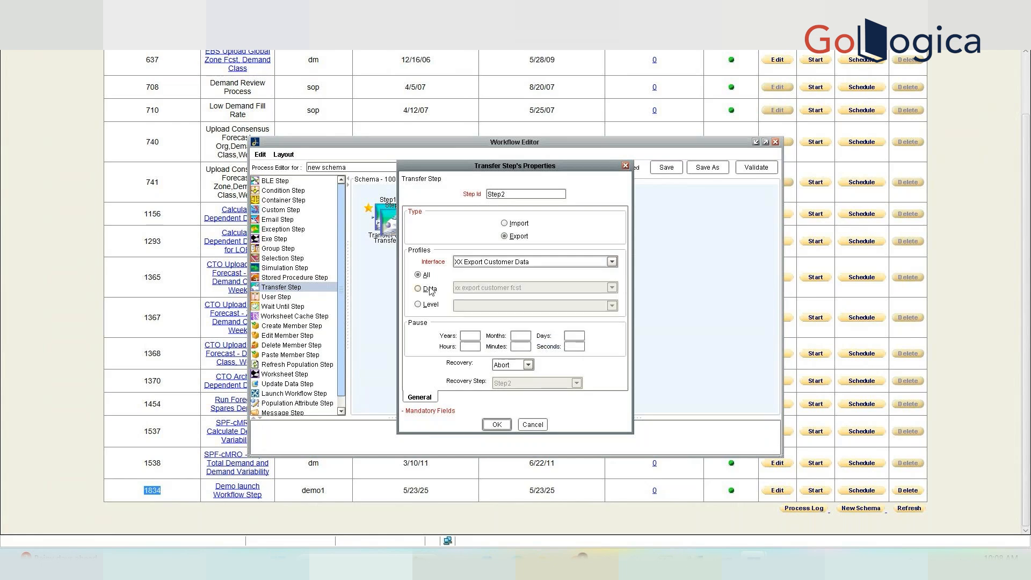
pyautogui.click(430, 289)
pyautogui.click(497, 425)
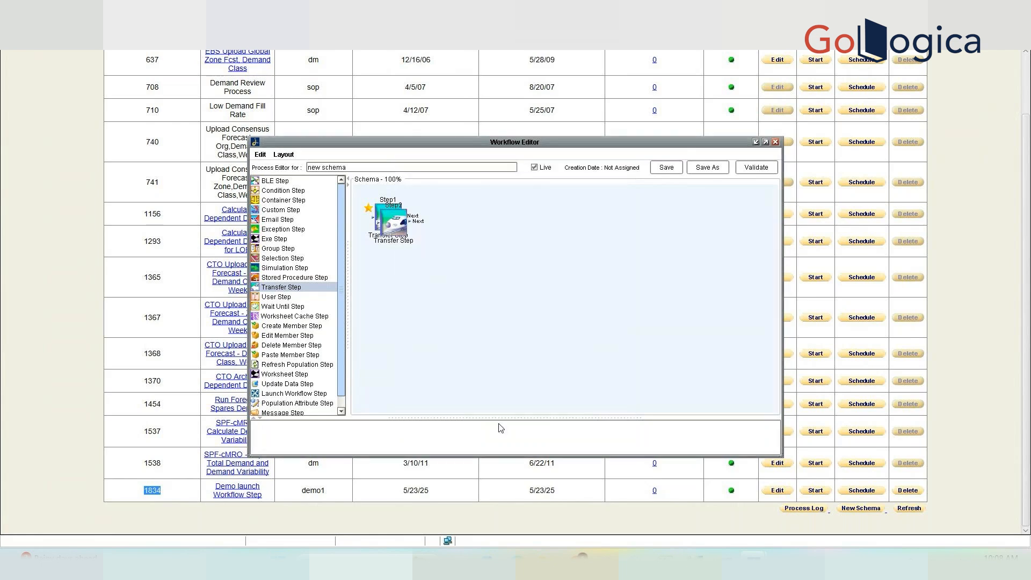
pyautogui.moveTo(395, 236); pyautogui.dragTo(507, 298)
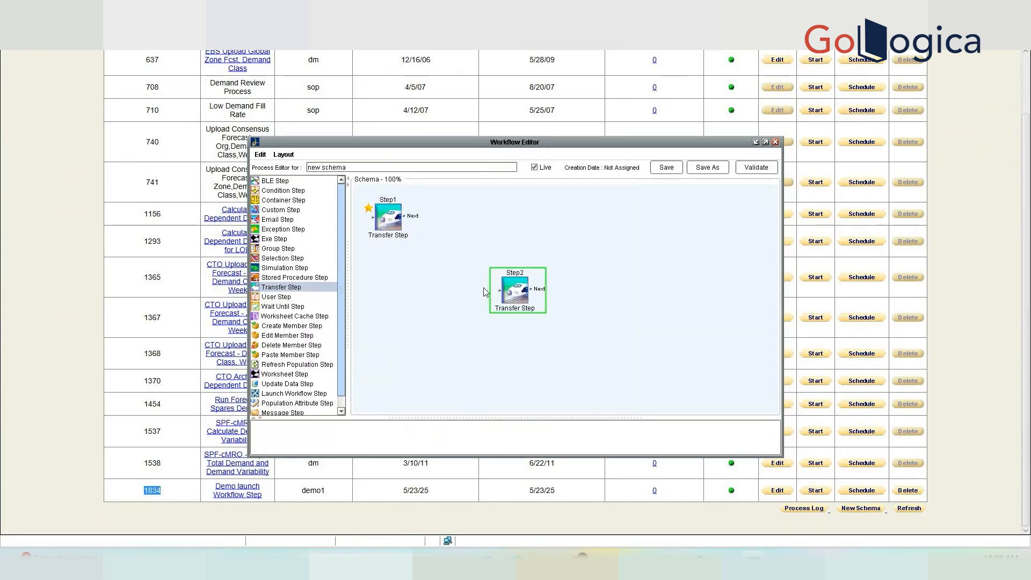
# Move Step2 up and left on the canvas, then close the new schema's editor.
pyautogui.click(377, 169)
pyautogui.moveTo(517, 307); pyautogui.dragTo(497, 271)
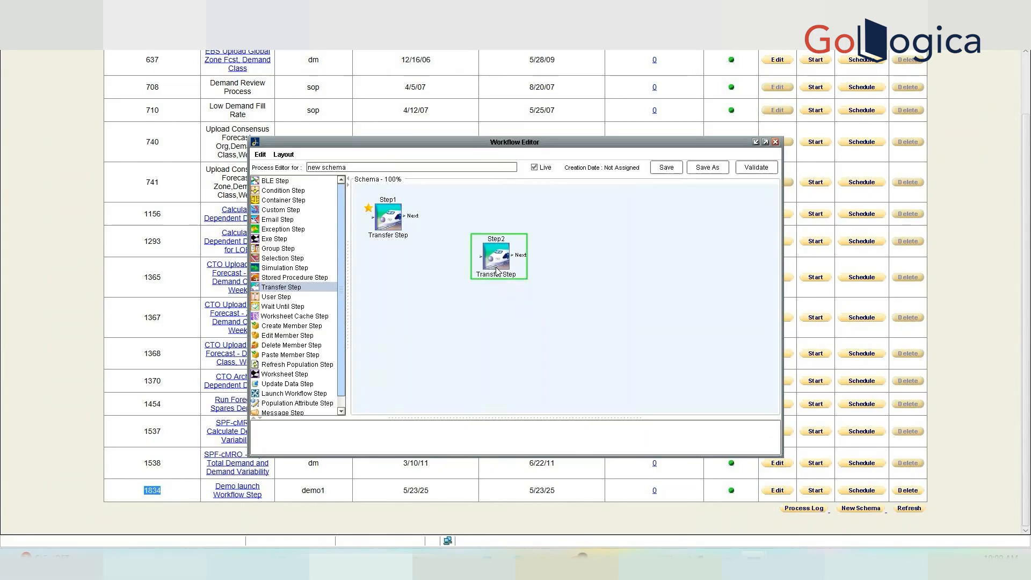
pyautogui.click(390, 226)
pyautogui.click(501, 271)
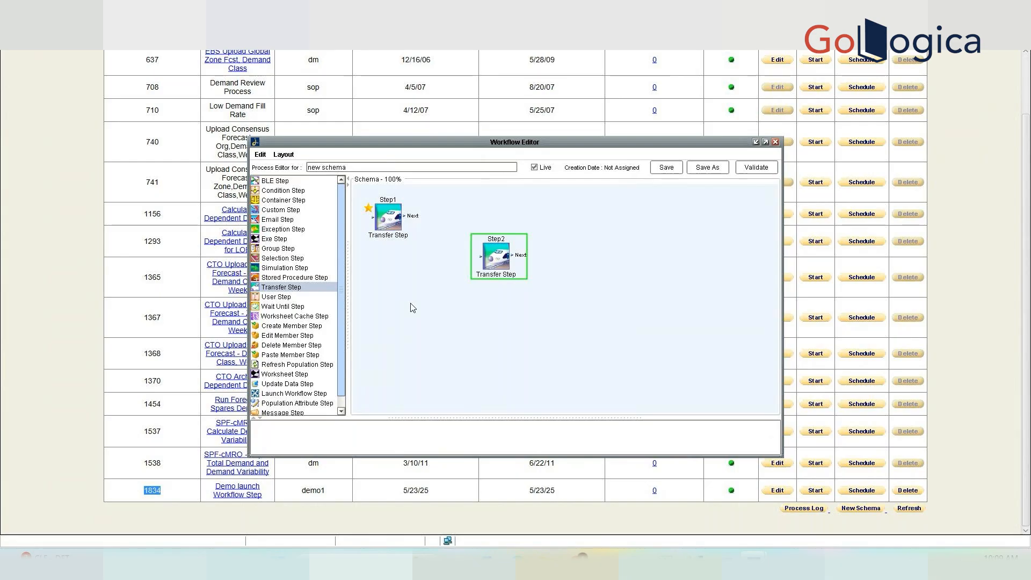
pyautogui.click(776, 141)
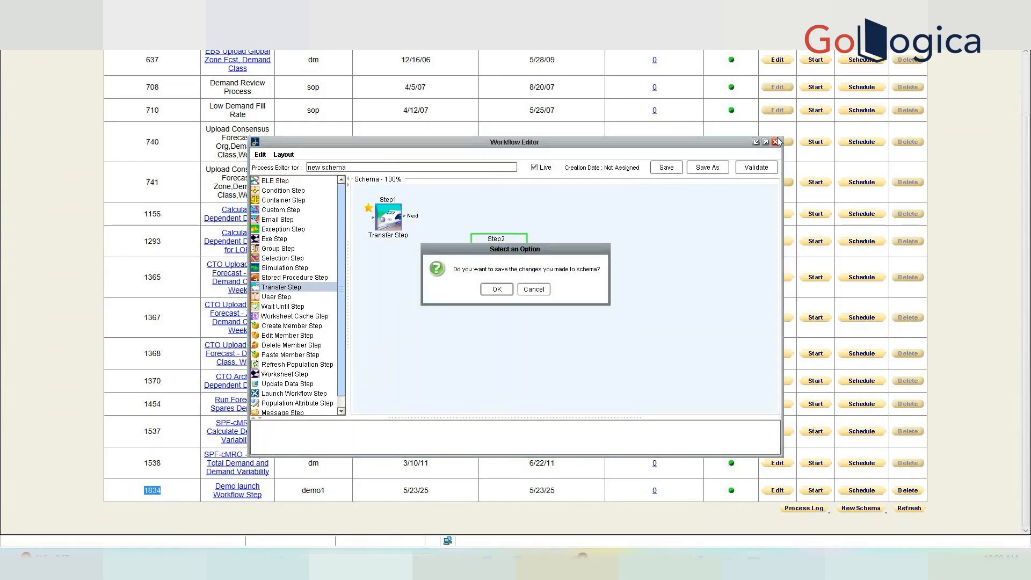
# Discard changes, filter schemas by 'ebs u' and inspect EBS Upload Local Forecast's transfer step.
pyautogui.click(546, 293)
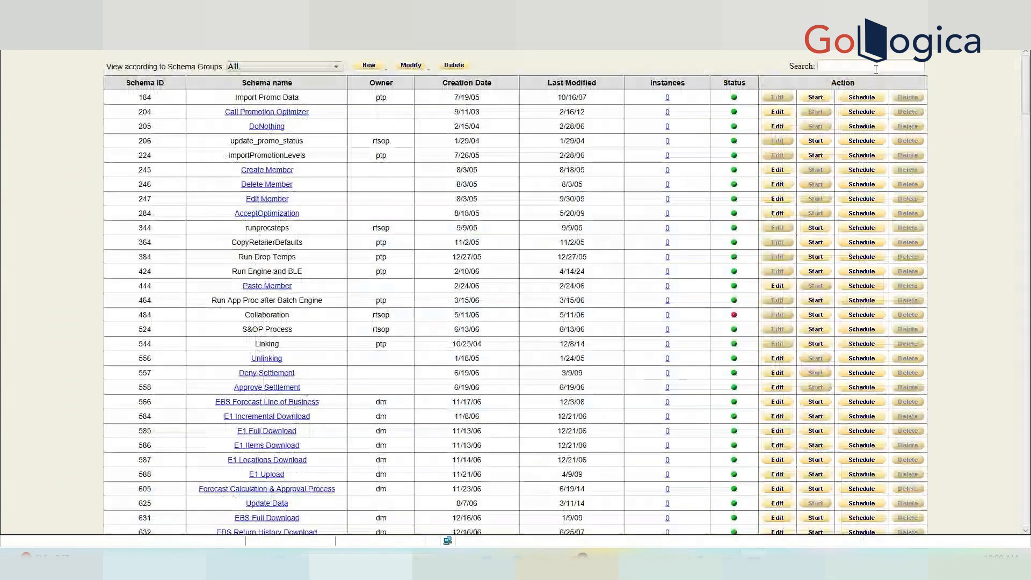
pyautogui.click(870, 65)
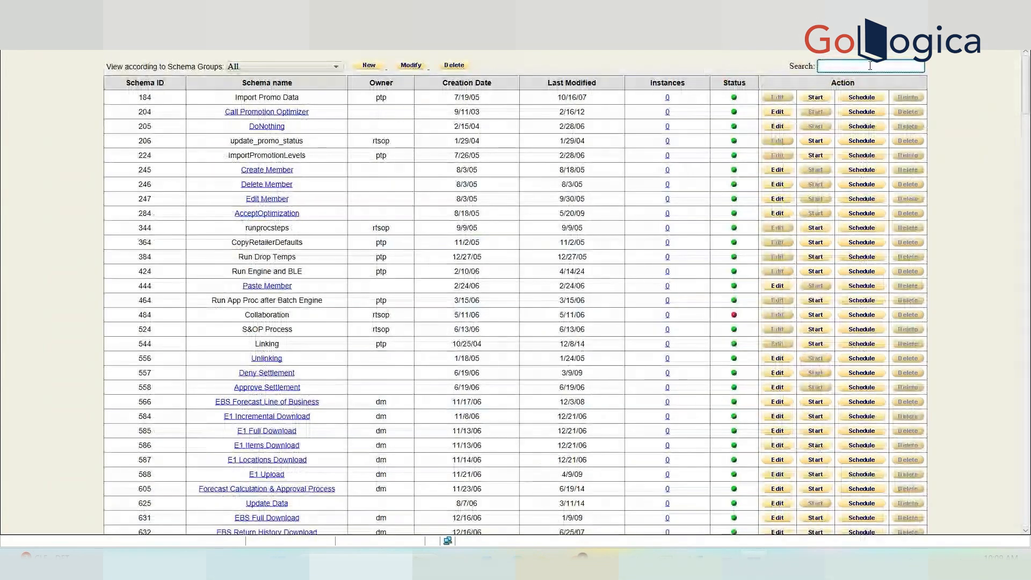
pyautogui.write('e')
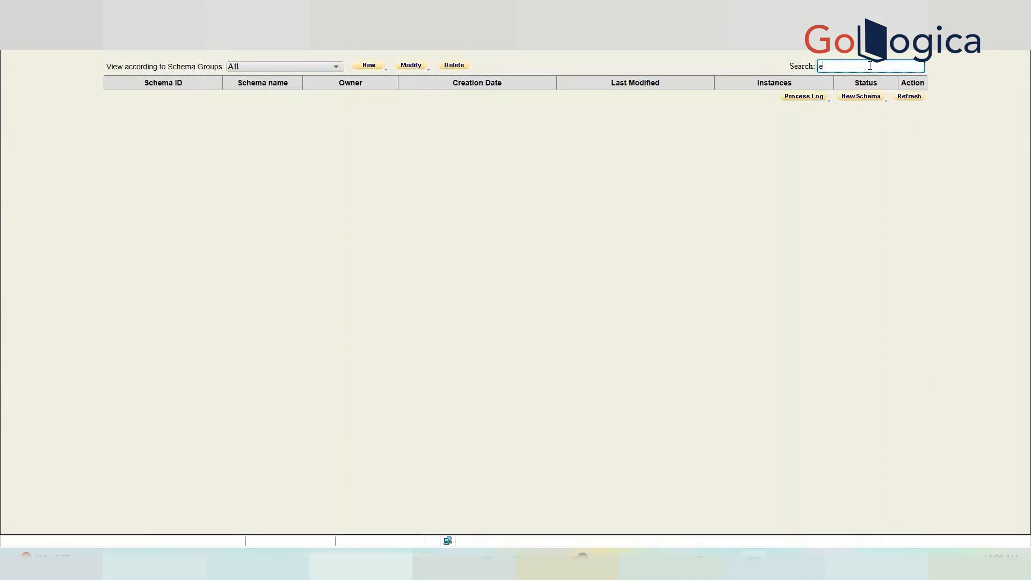
pyautogui.write('bs u')
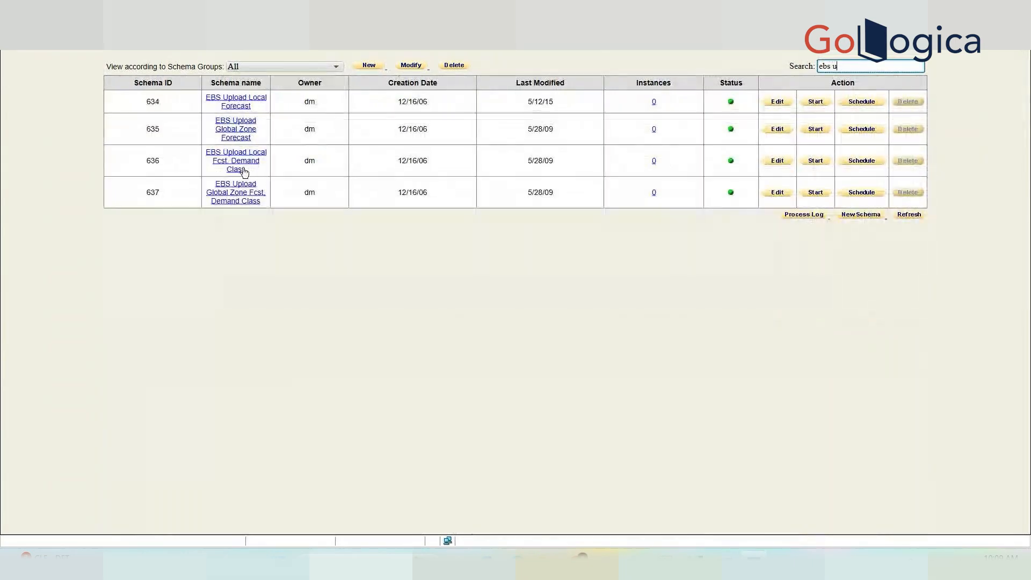
pyautogui.click(232, 107)
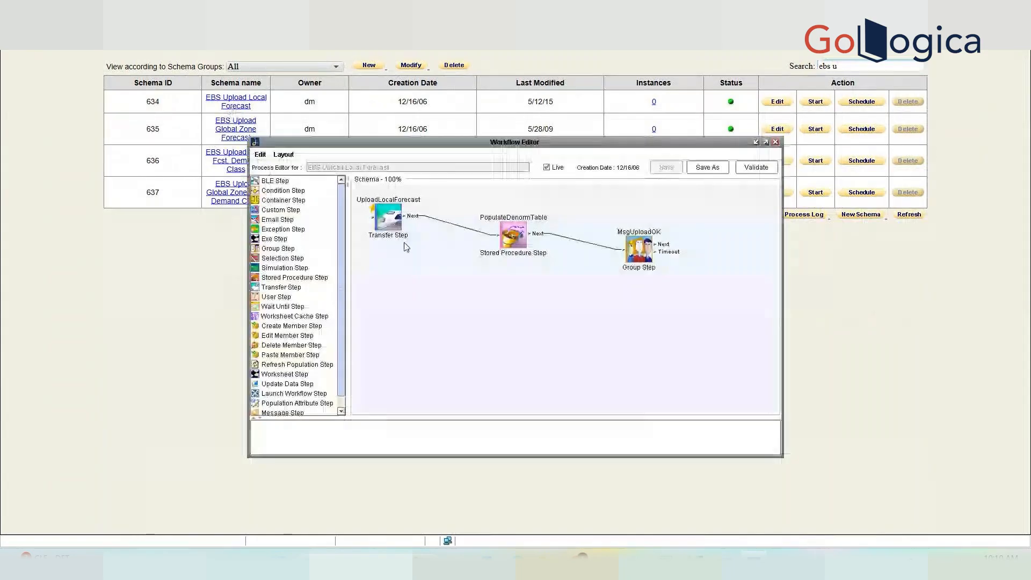
pyautogui.doubleClick(388, 220)
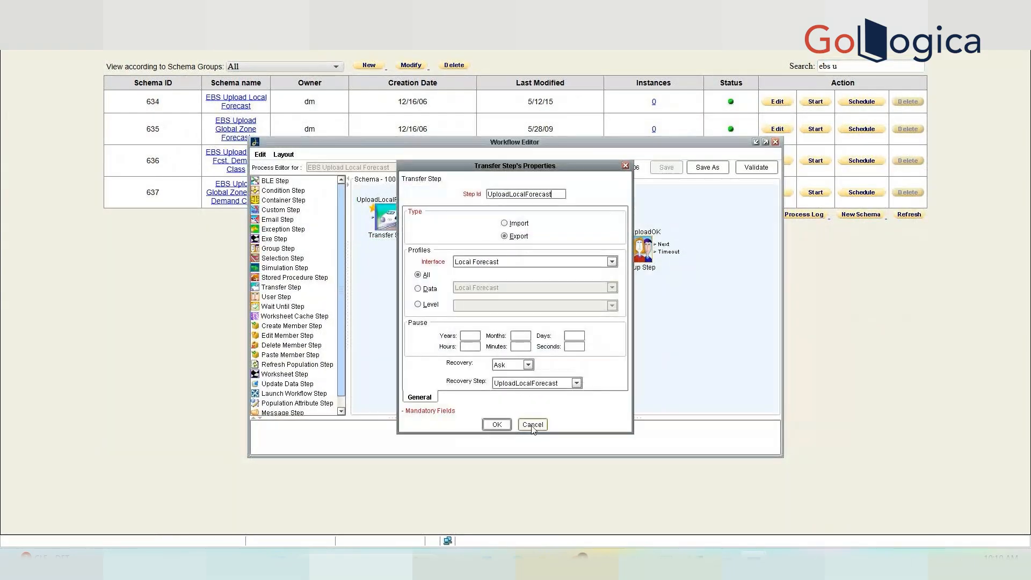
pyautogui.click(532, 425)
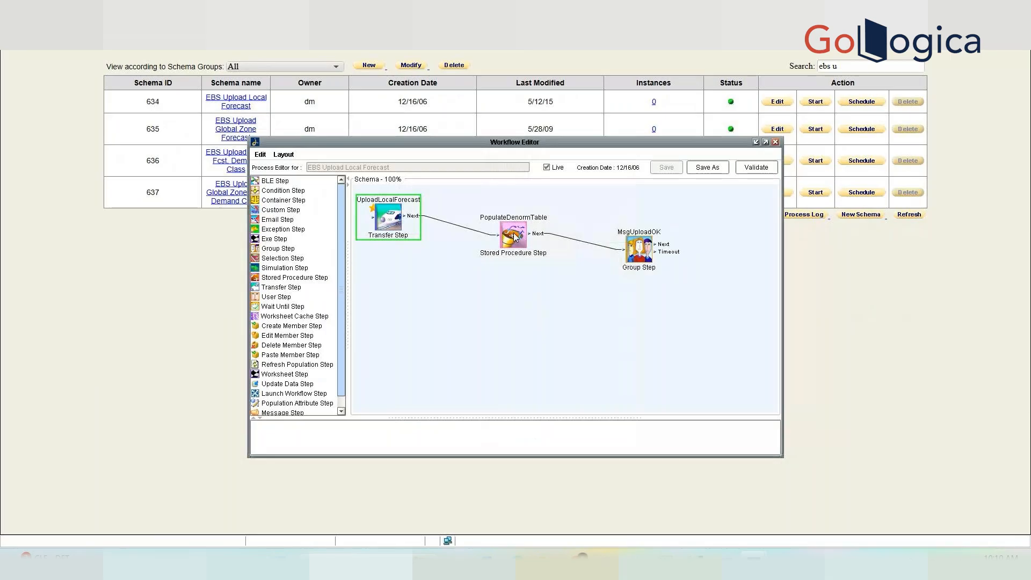
# Close the editor without saving and replace the search text with 'cto'.
pyautogui.click(778, 142)
pyautogui.click(532, 290)
pyautogui.click(829, 67)
pyautogui.hotkey('ctrl', 'a')
pyautogui.write('c')
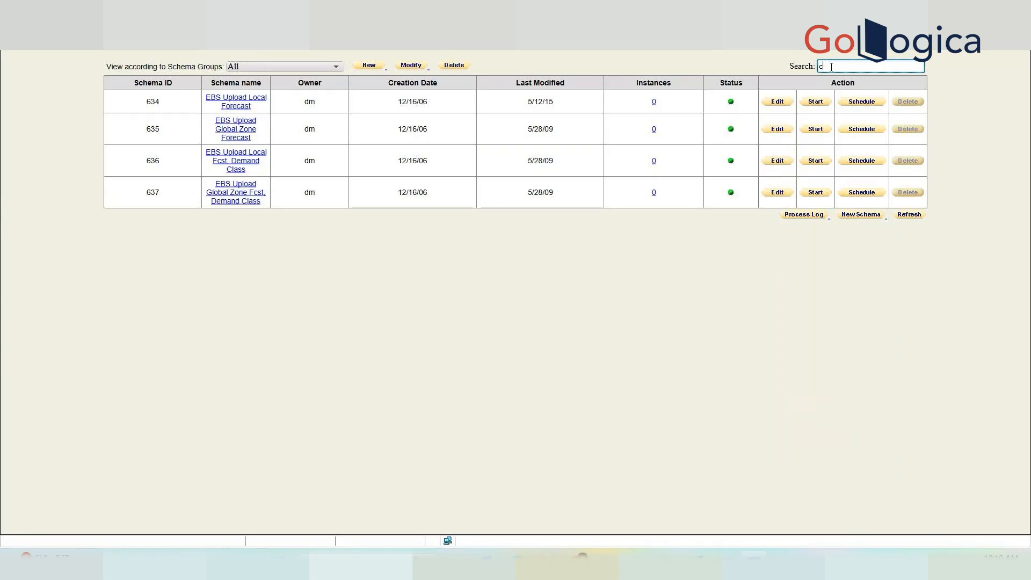
pyautogui.write('to')
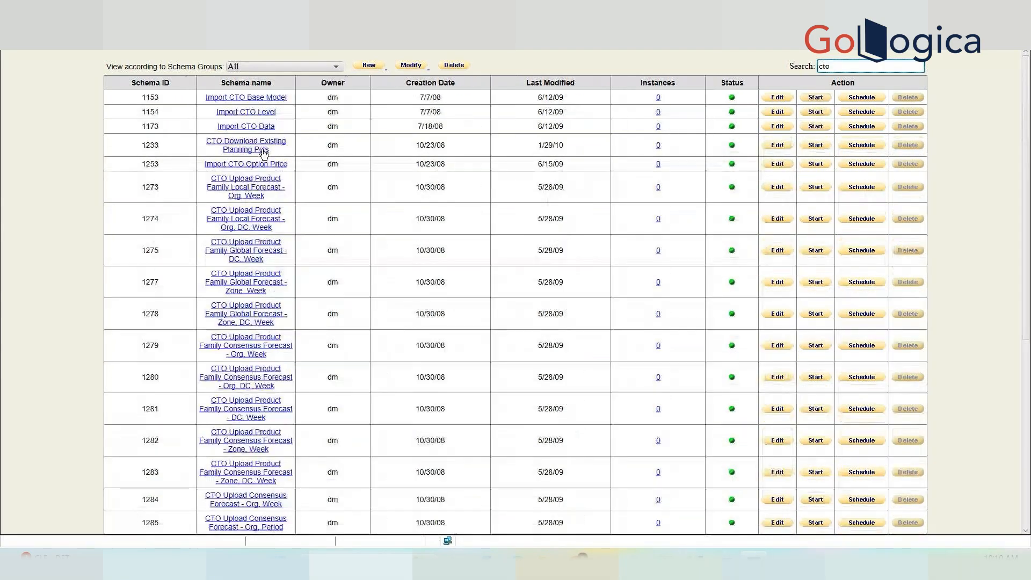
# Open CTO Download Existing Planning Pcts and other CTO workflows, closing each without saving.
pyautogui.click(264, 154)
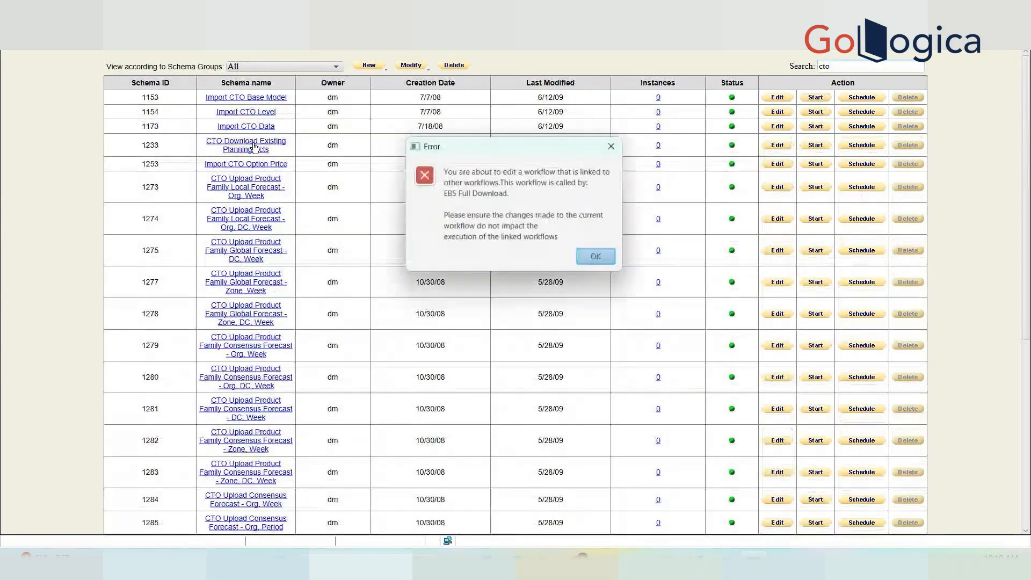
pyautogui.click(601, 260)
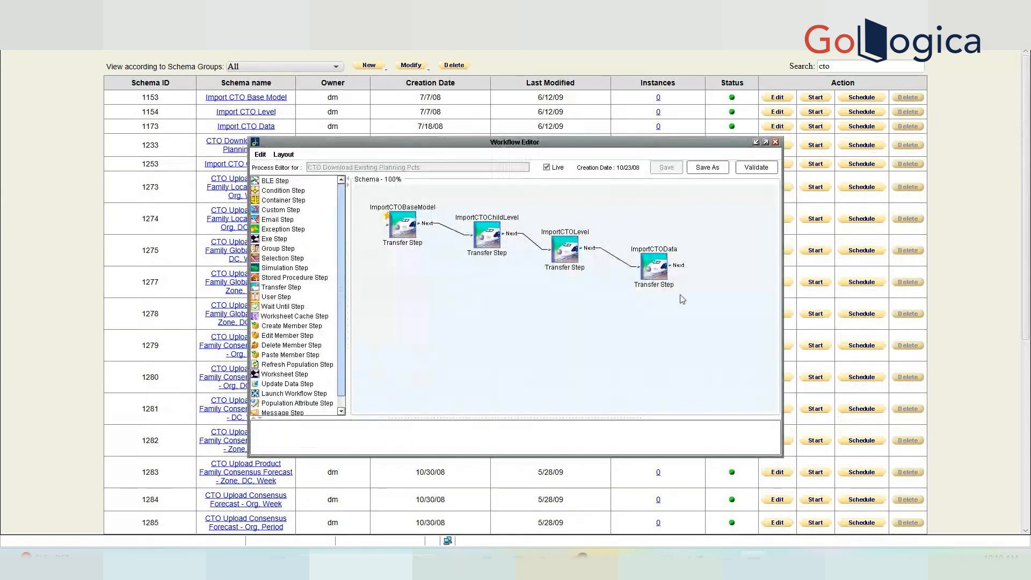
pyautogui.click(775, 142)
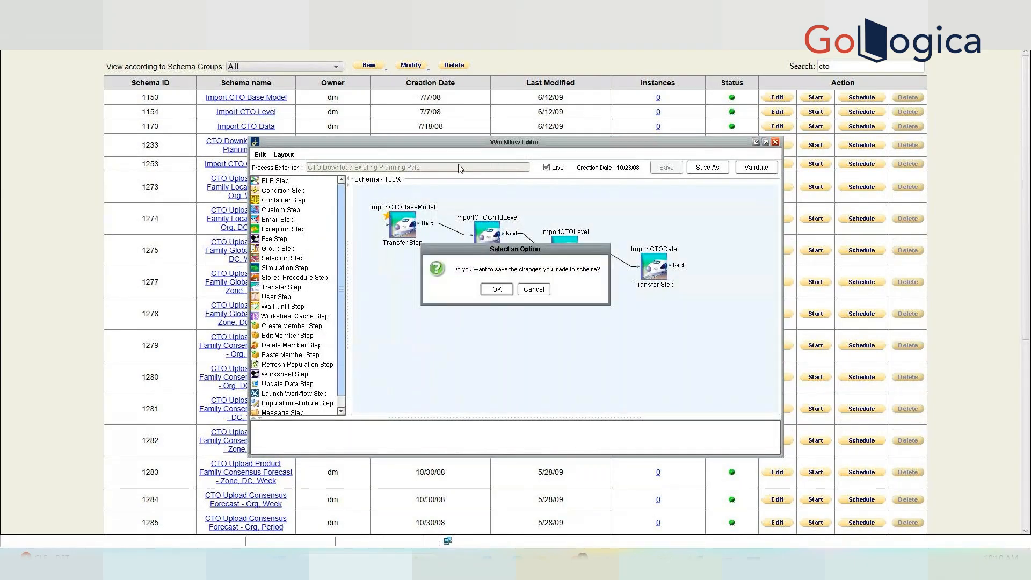
pyautogui.click(526, 293)
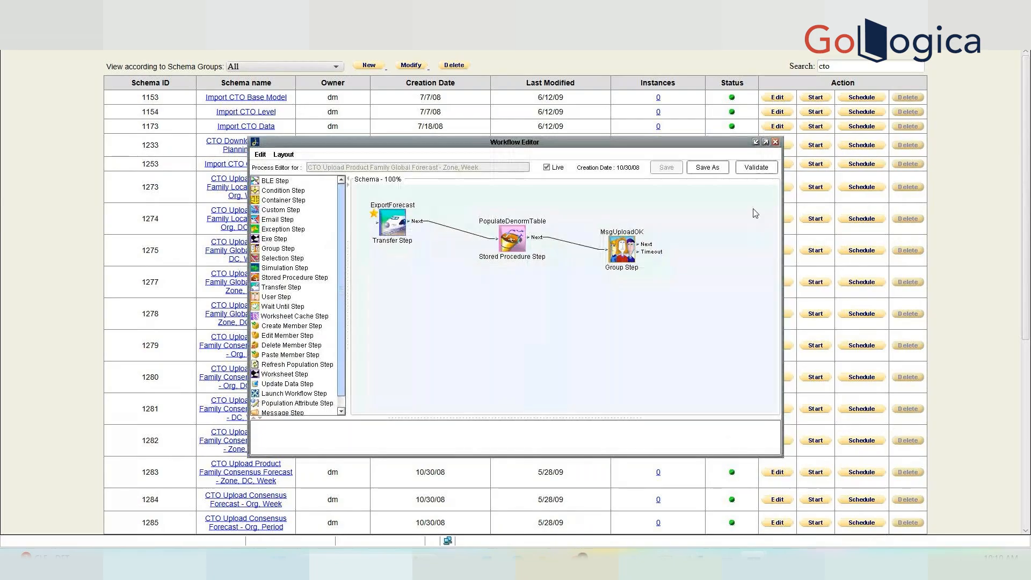
pyautogui.click(776, 142)
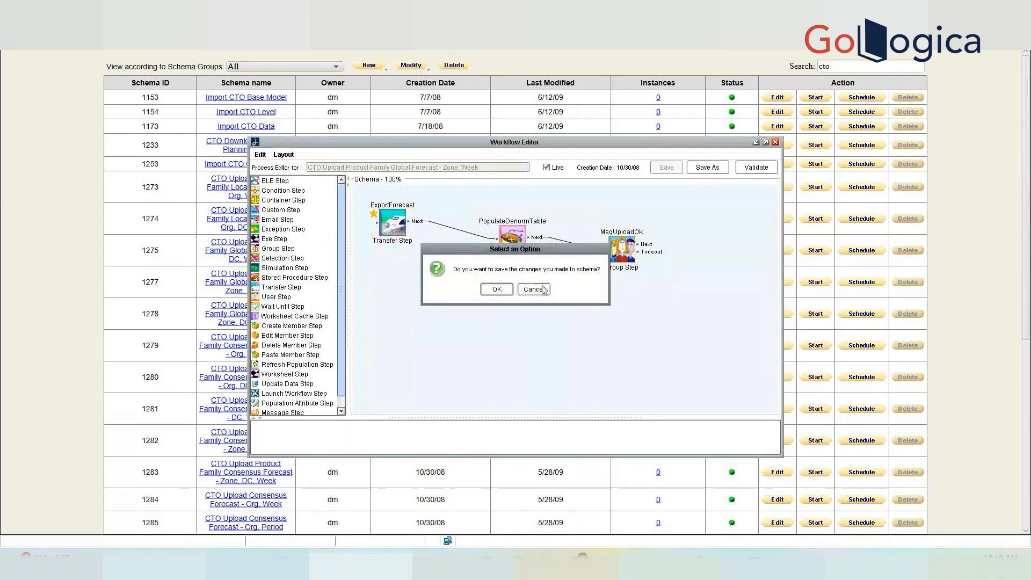
pyautogui.click(534, 289)
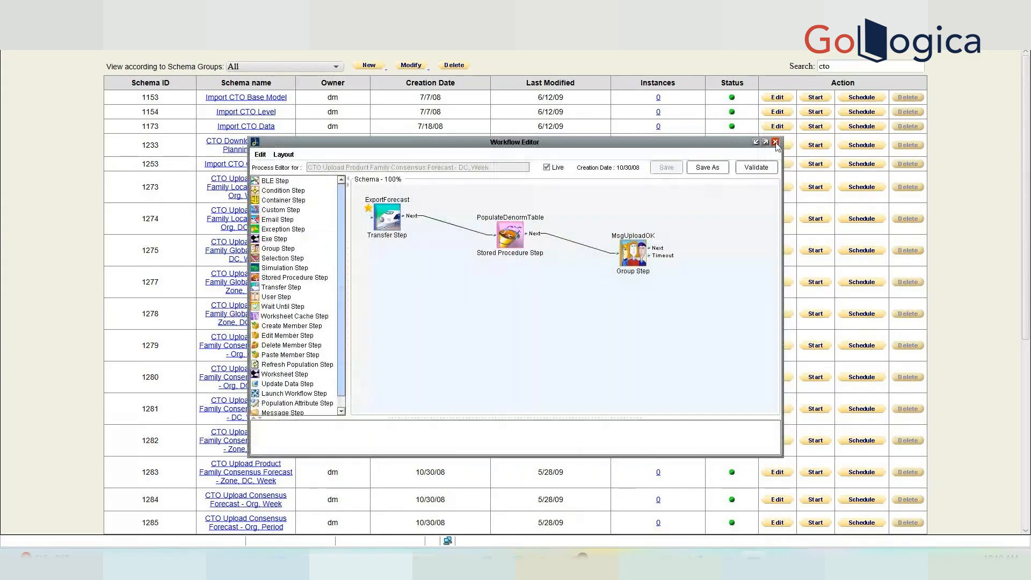
pyautogui.click(775, 142)
pyautogui.click(535, 299)
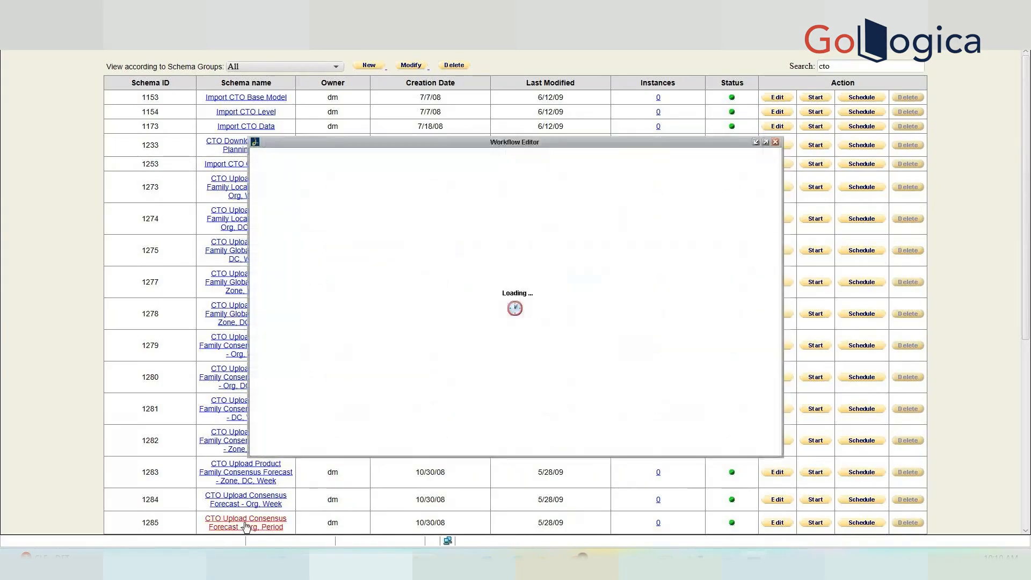
# Select each step in turn: ExportIndependentDemand, ExportDependentDemand, PopulateDenormTable, PopulatePlanPctDenorm, MsgUploadOK.
pyautogui.click(315, 224)
pyautogui.click(410, 245)
pyautogui.click(481, 263)
pyautogui.click(581, 276)
pyautogui.click(661, 299)
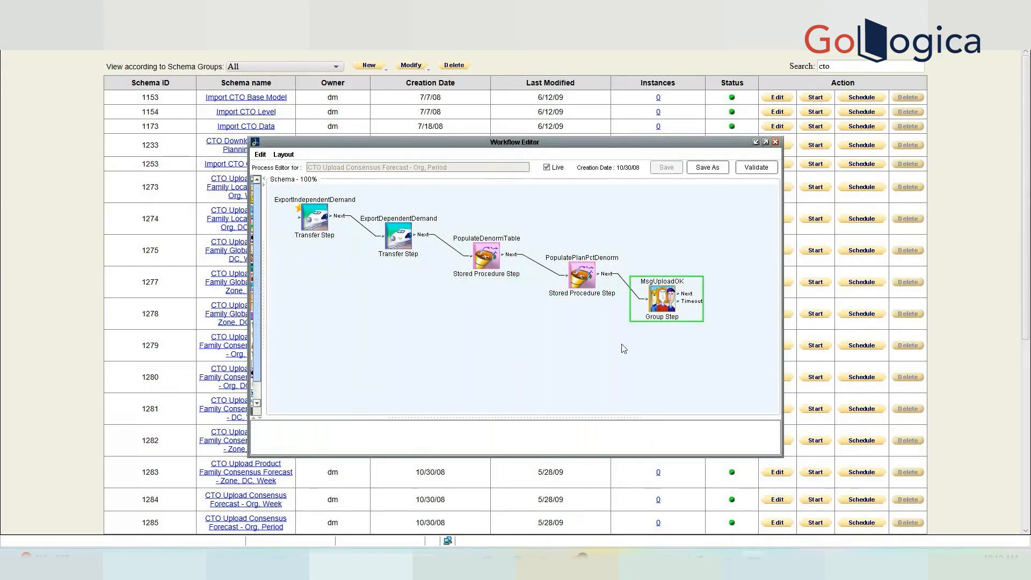
# Close the workflow editor without saving the schema changes.
pyautogui.click(775, 142)
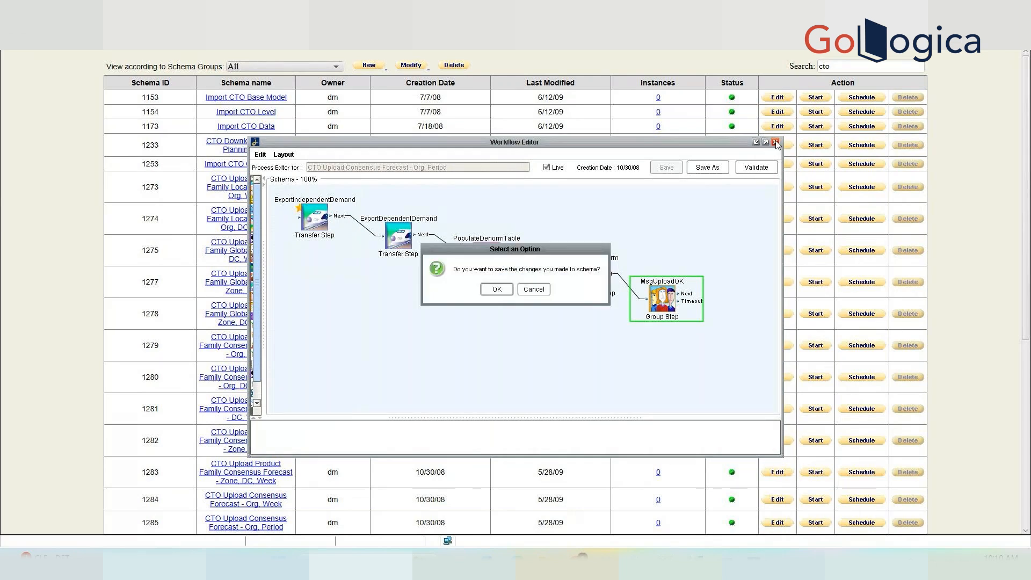
pyautogui.click(532, 290)
pyautogui.click(541, 290)
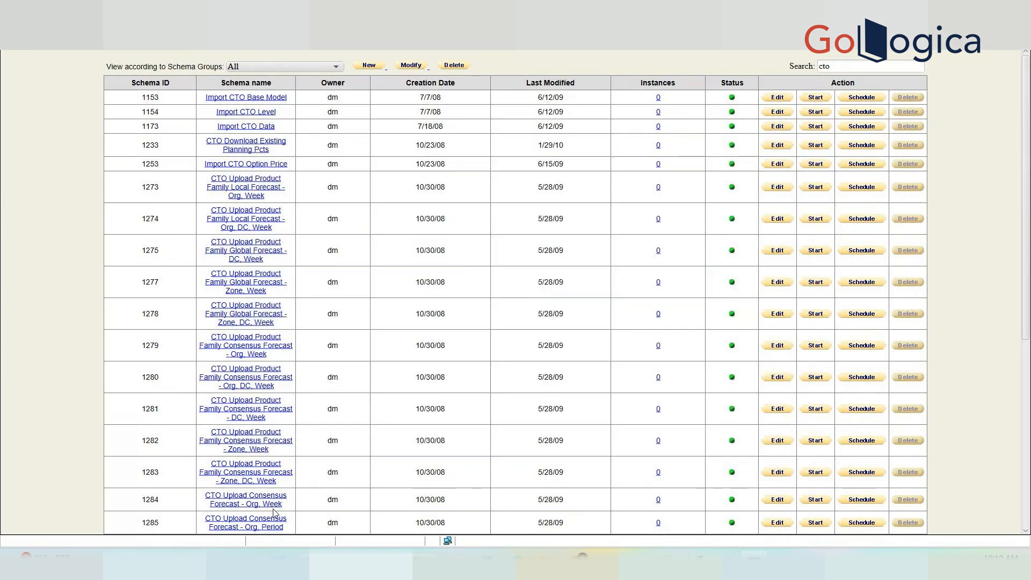
# Reopen CTO Upload Consensus Forecast - Org. Period and review MsgUploadOK's users and tasks without changes.
pyautogui.click(261, 525)
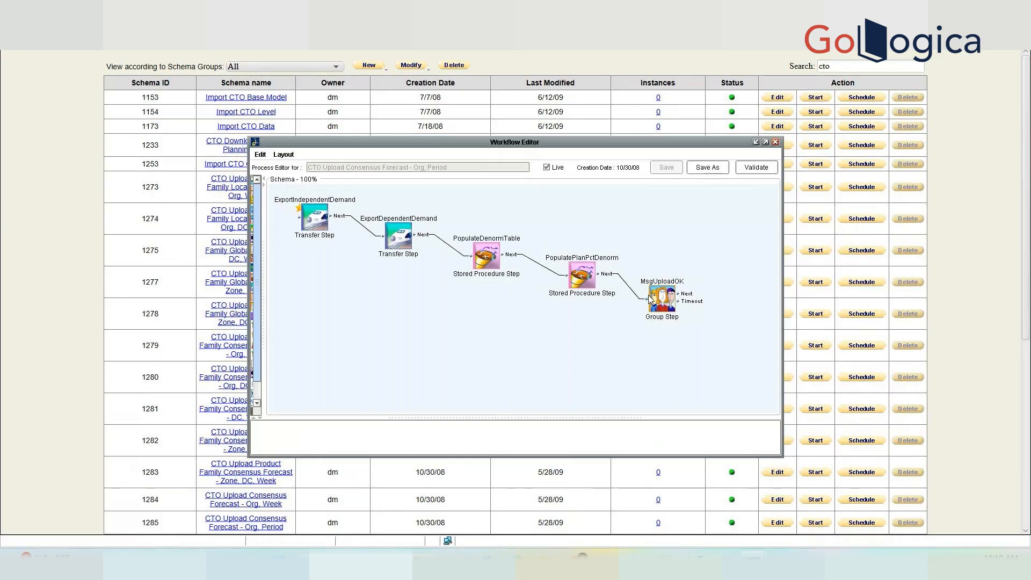
pyautogui.doubleClick(656, 300)
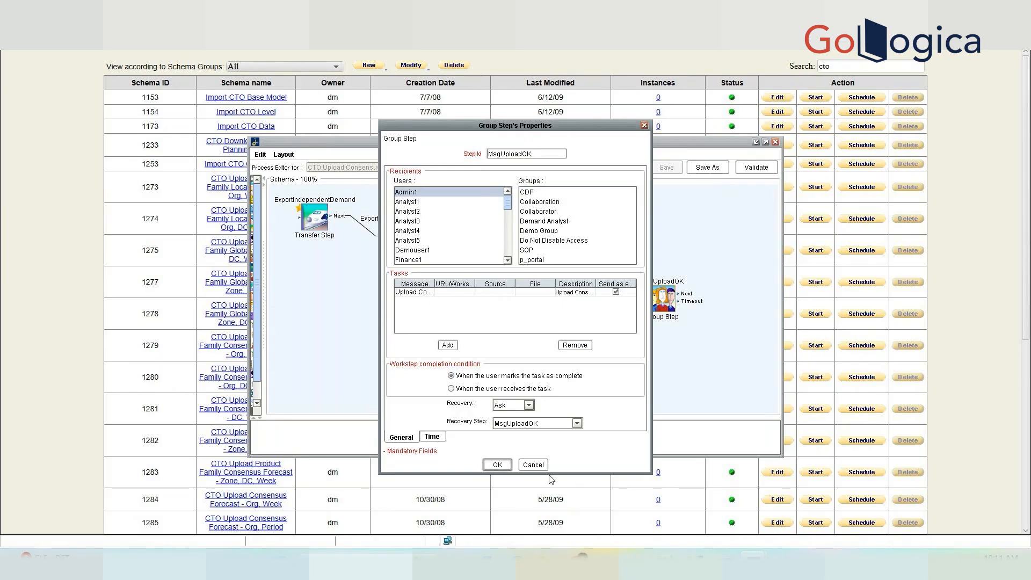
pyautogui.click(533, 465)
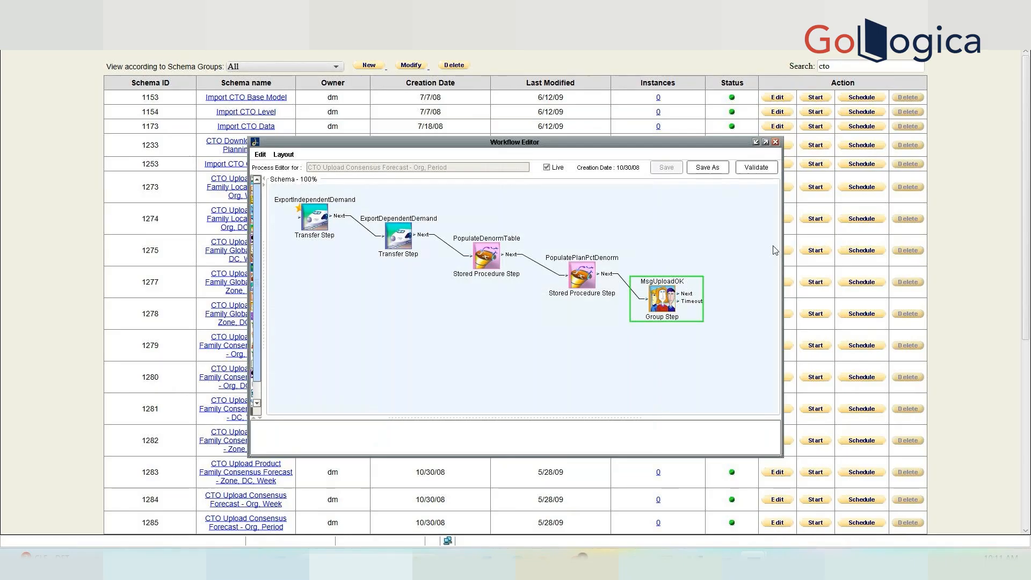
pyautogui.click(775, 142)
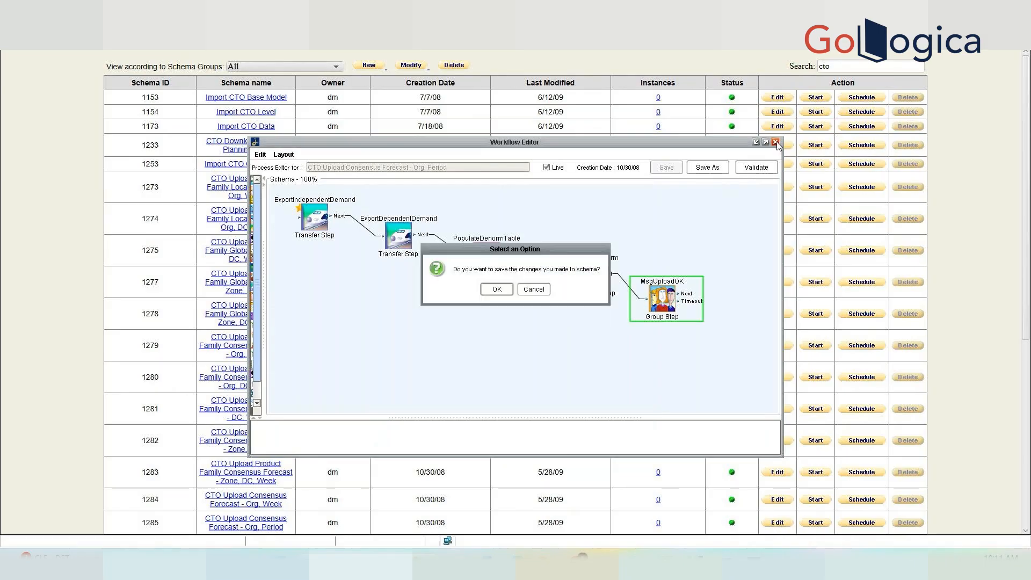
# Close the CTO workflow editor without saving changes.
pyautogui.click(527, 292)
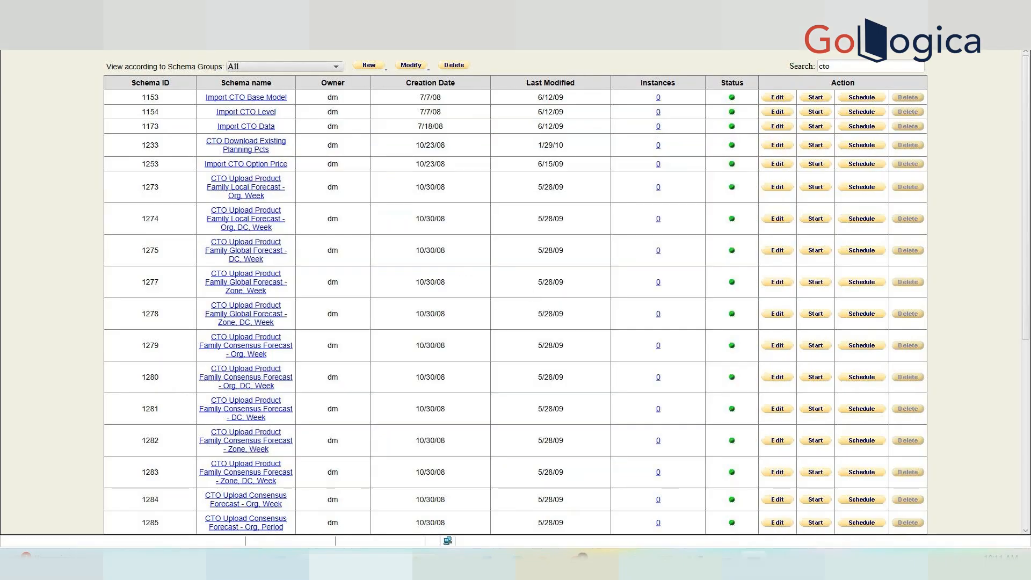
pyautogui.scroll(-6, 835, 169)
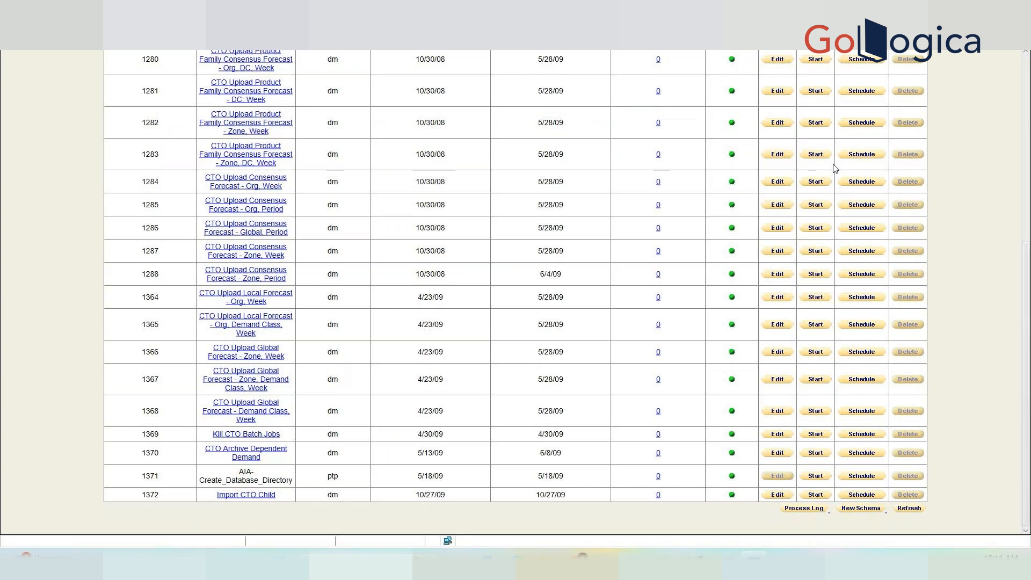
pyautogui.scroll(6, 1027, 389)
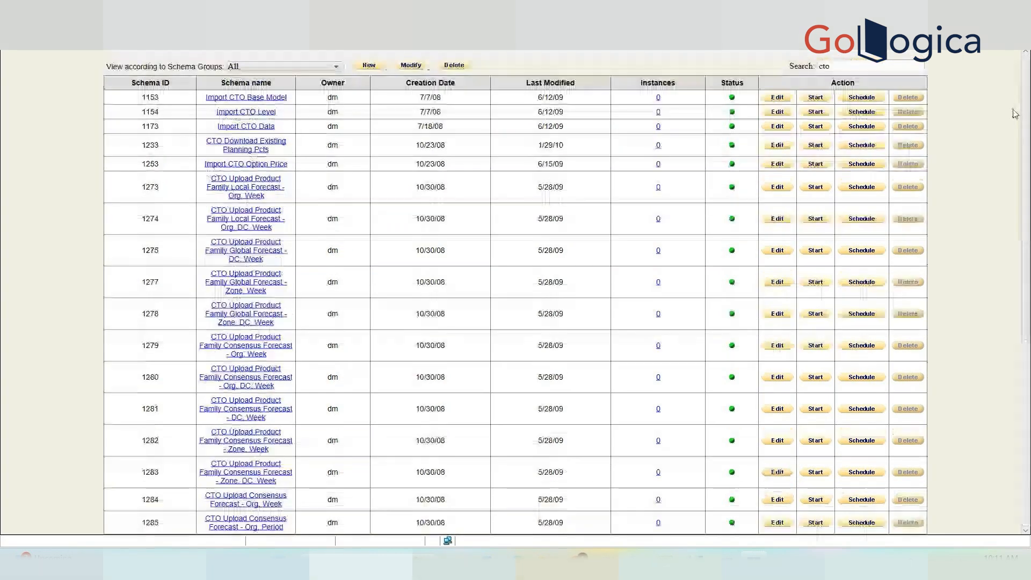
# Filter the schema list by searching for 'xx'.
pyautogui.click(866, 63)
pyautogui.press('BackSpace')
pyautogui.press('BackSpace')
pyautogui.press('BackSpace')
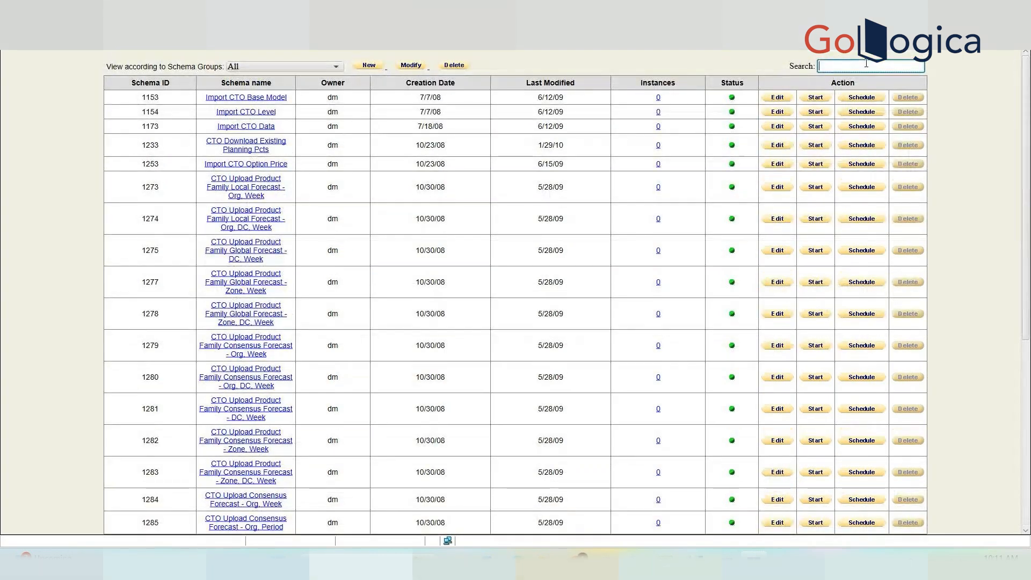
pyautogui.write('demo')
pyautogui.press('BackSpace')
pyautogui.press('BackSpace')
pyautogui.press('BackSpace')
pyautogui.press('BackSpace')
pyautogui.write('x')
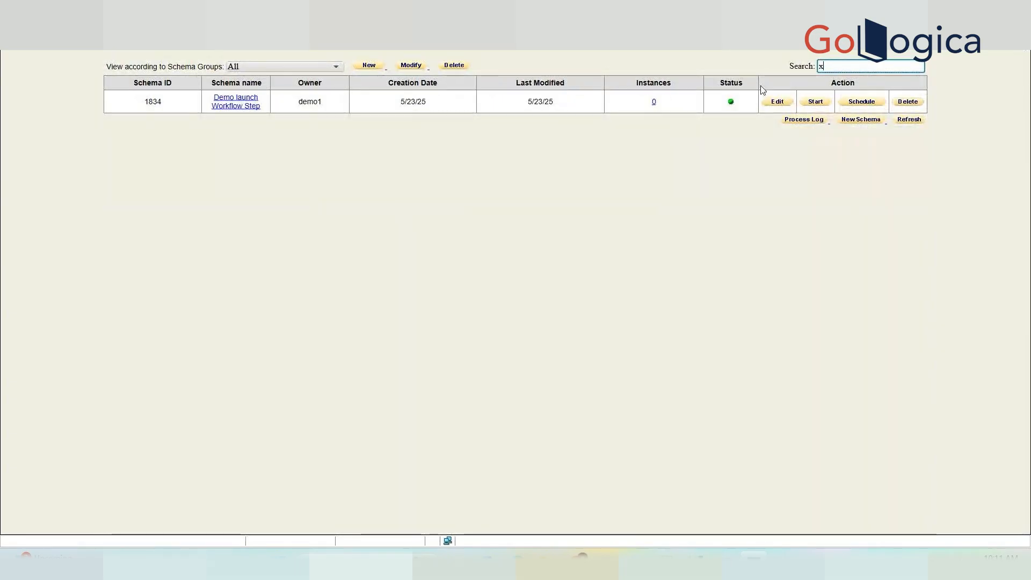
pyautogui.write('x')
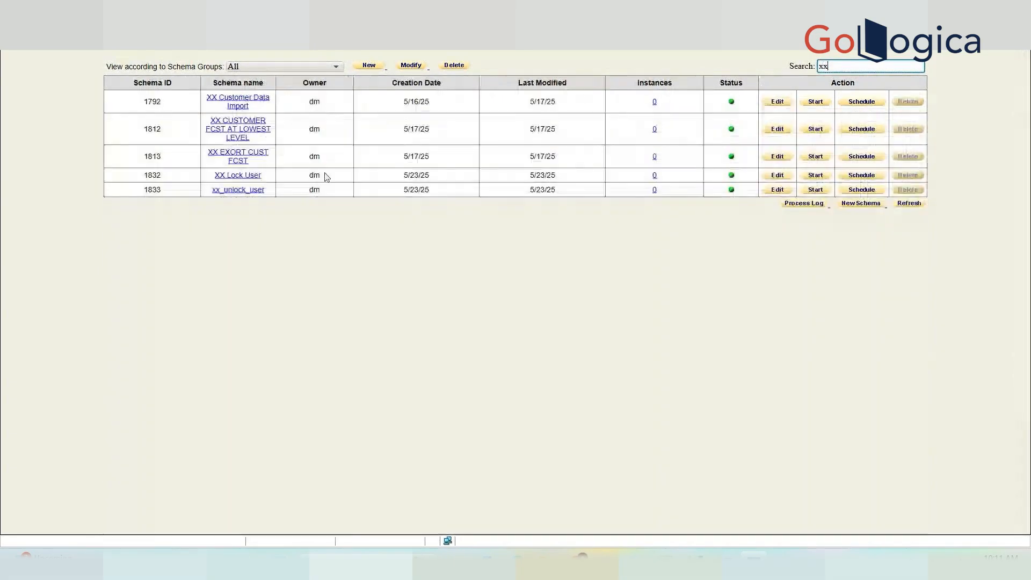
# Open the xx_unlock_user workflow and add a Group Step to it.
pyautogui.click(253, 190)
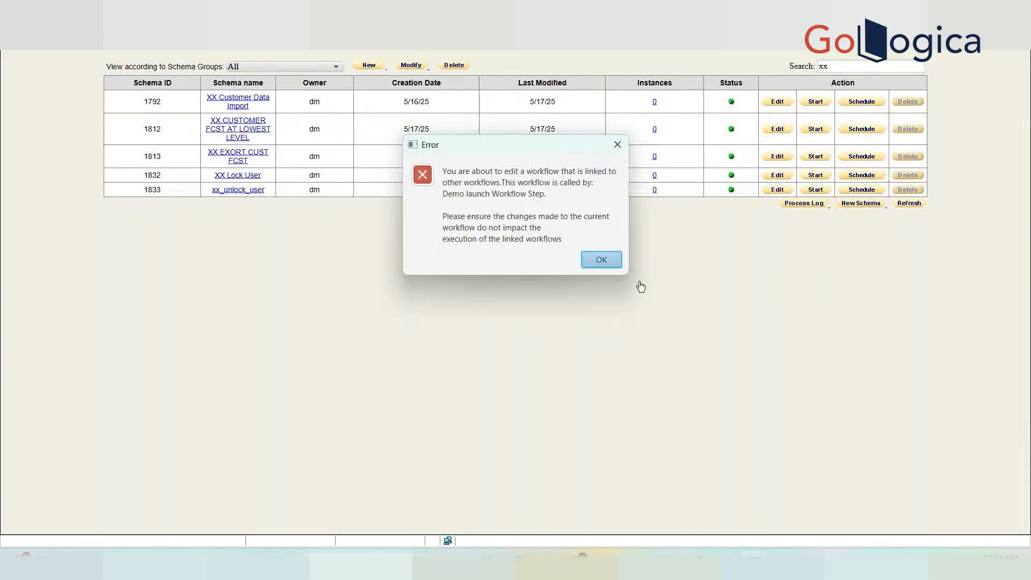
pyautogui.click(600, 260)
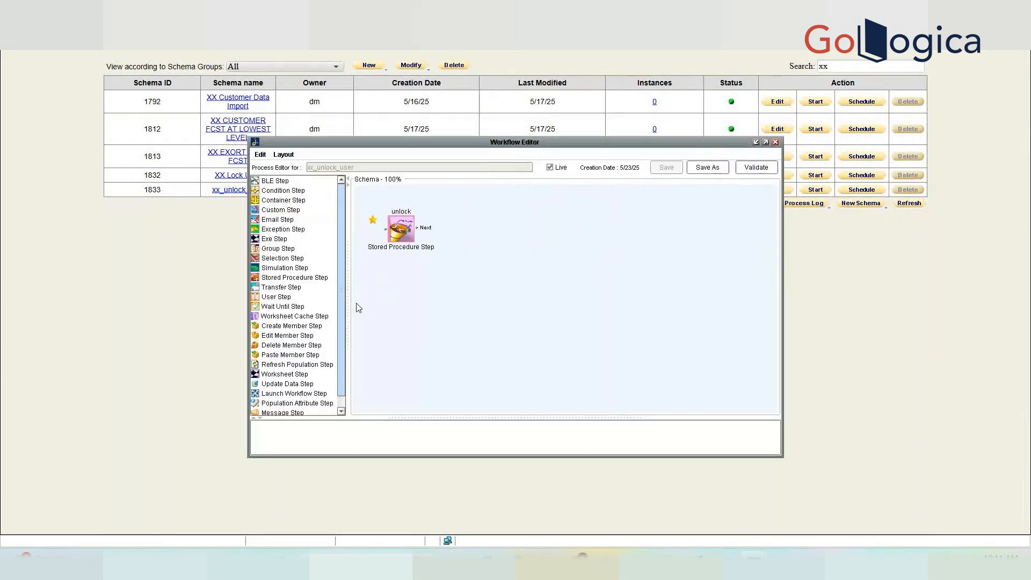
pyautogui.doubleClick(284, 251)
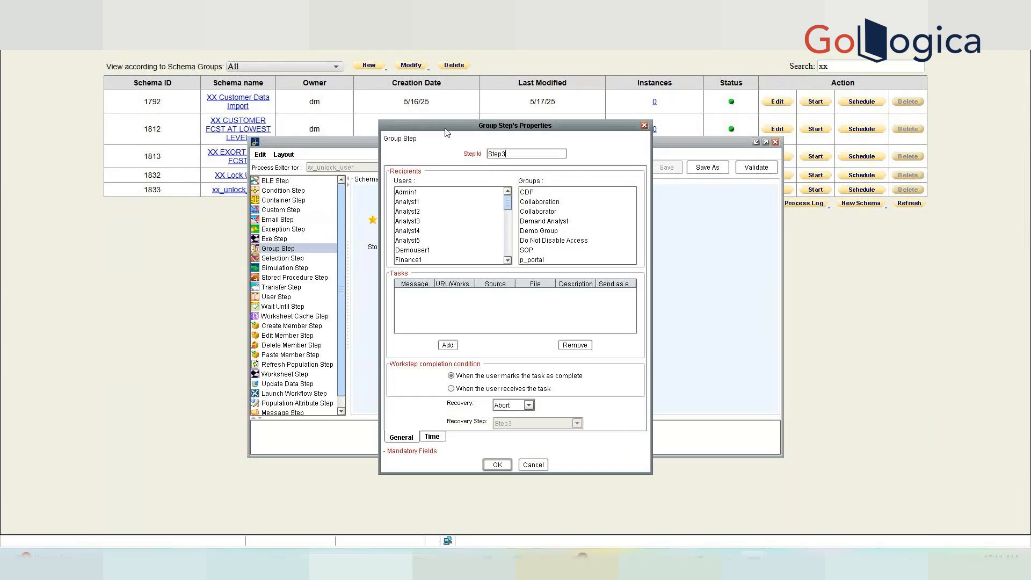
pyautogui.moveTo(446, 132); pyautogui.dragTo(674, 190)
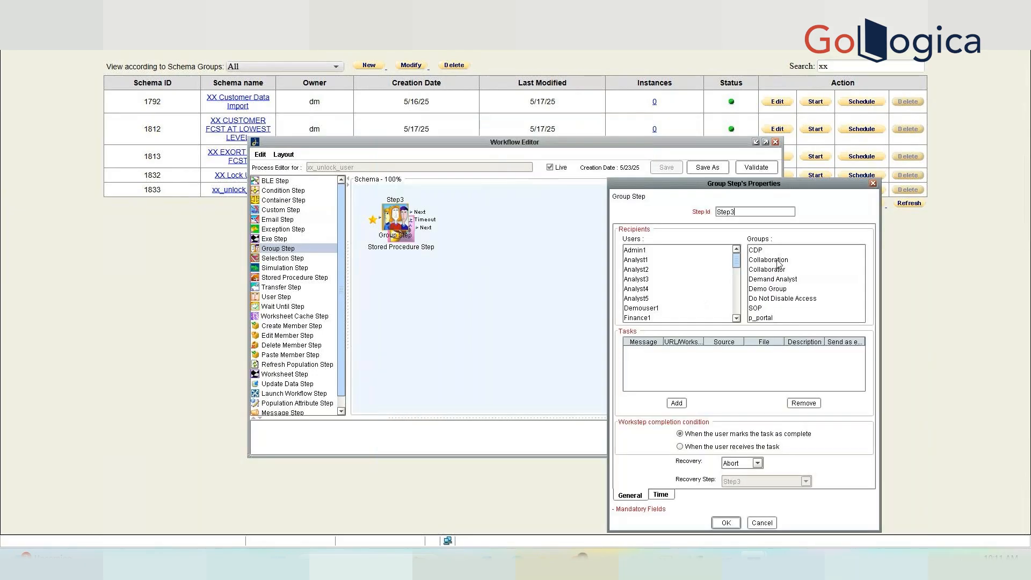
# Add a task with the message 'User Unlocked' to the Group Step and confirm.
pyautogui.click(676, 404)
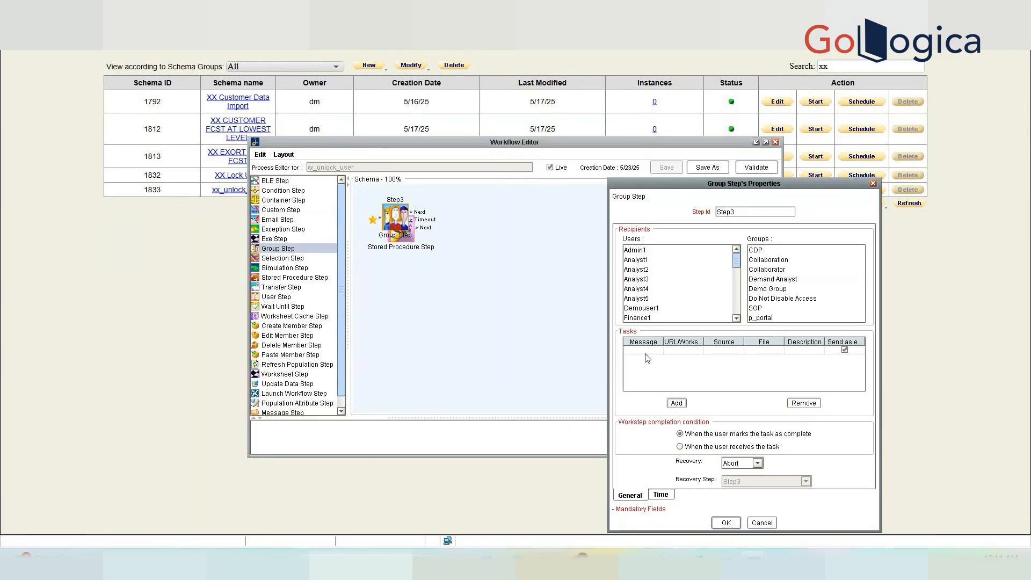
pyautogui.click(644, 350)
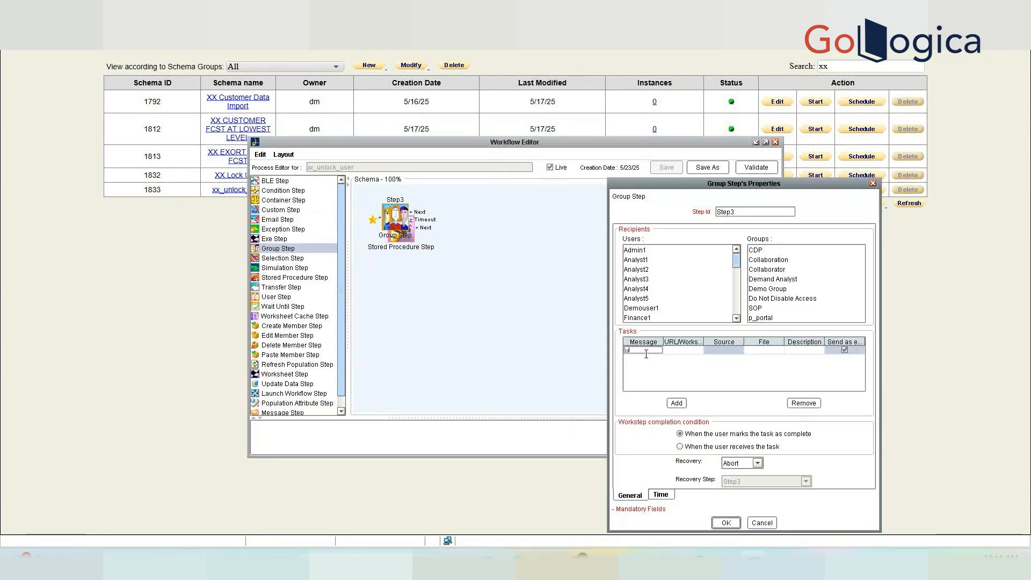
pyautogui.write('User Unlock')
pyautogui.press('BackSpace')
pyautogui.press('BackSpace')
pyautogui.press('BackSpace')
pyautogui.write('ocked')
pyautogui.click(727, 524)
# Move Step3 clear, connect the unlock step's Next output to it, and validate.
pyautogui.moveTo(398, 217); pyautogui.dragTo(532, 269)
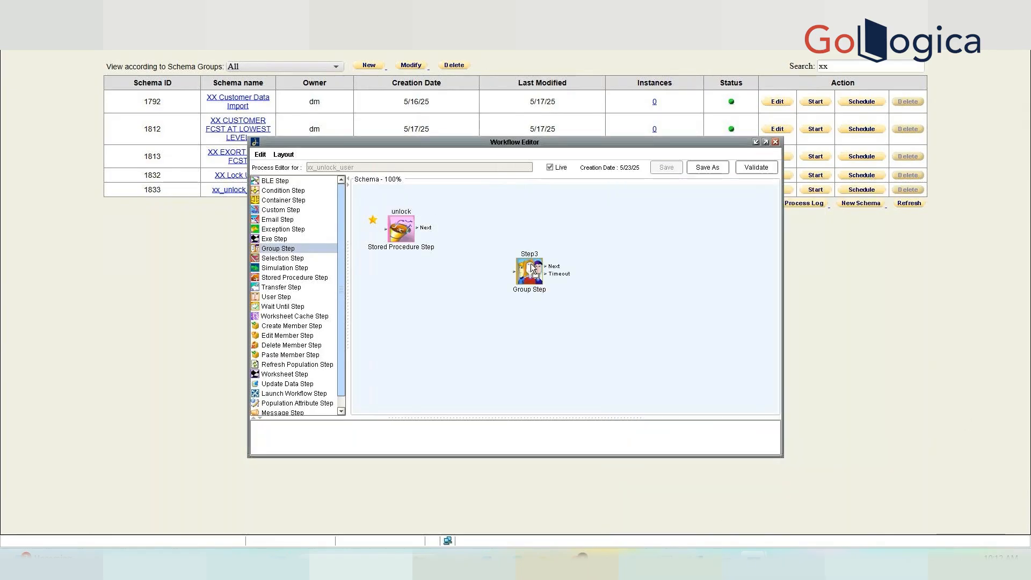
pyautogui.moveTo(422, 228); pyautogui.dragTo(513, 272)
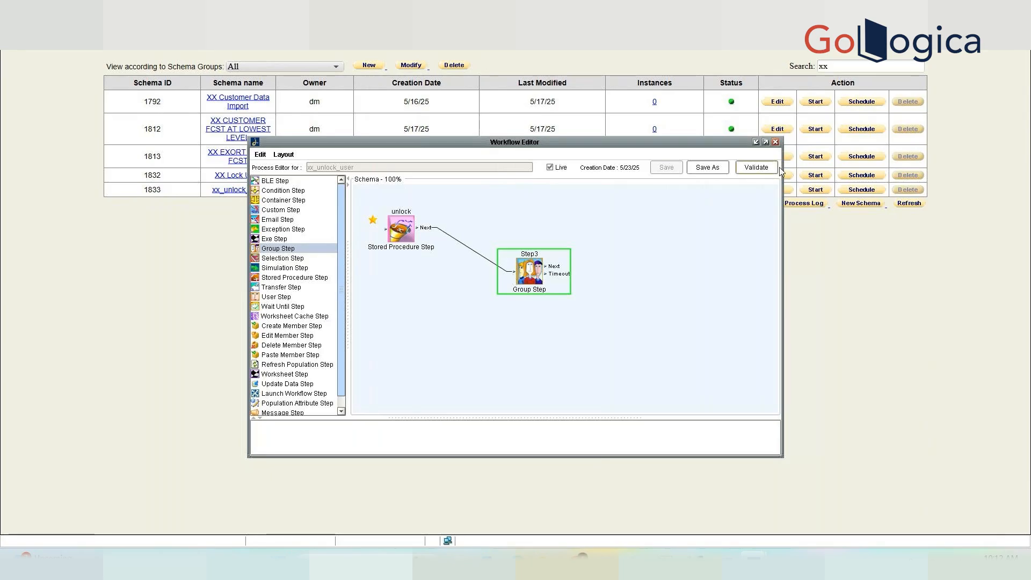
pyautogui.click(763, 168)
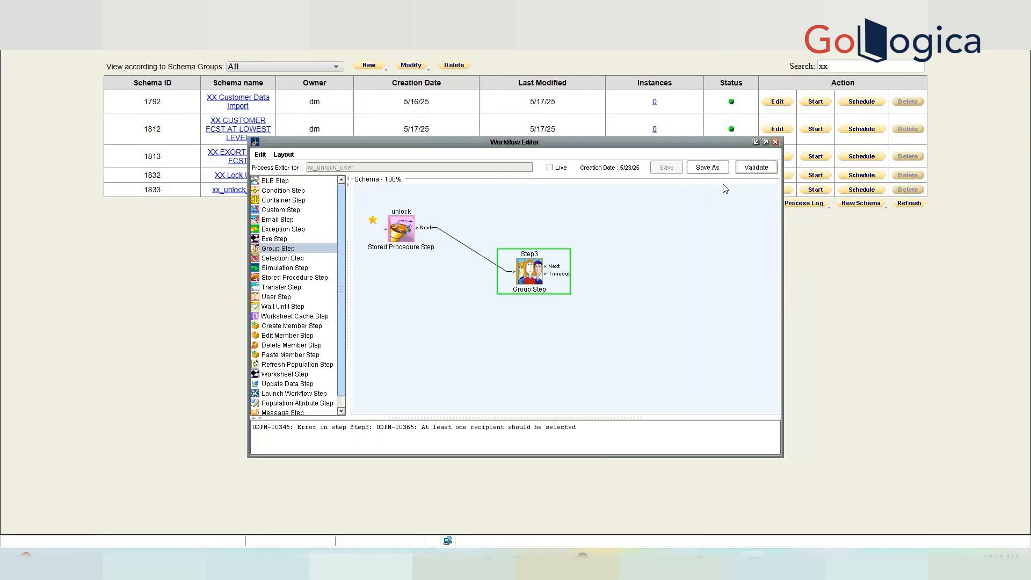
# In Step3's properties, try the Collaborator, Collaboration and Demo Group recipient groups, discarding an extra task.
pyautogui.click(513, 267)
pyautogui.doubleClick(514, 270)
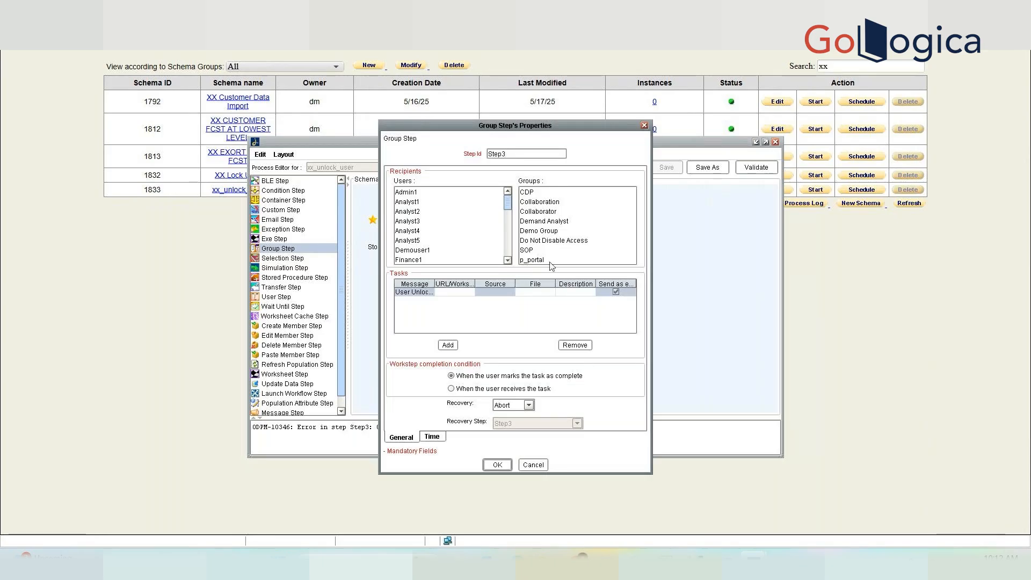
pyautogui.click(537, 212)
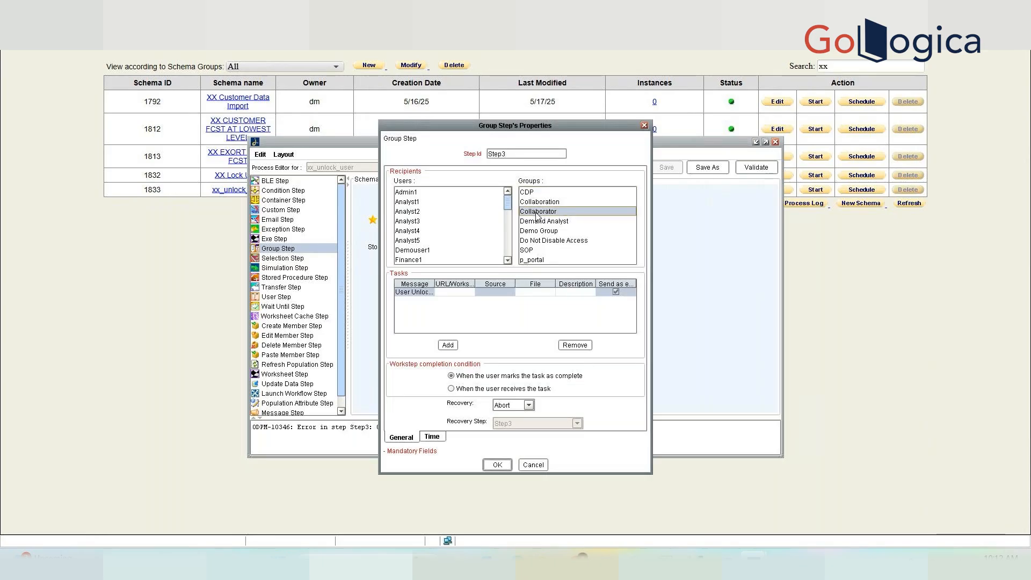
pyautogui.click(537, 203)
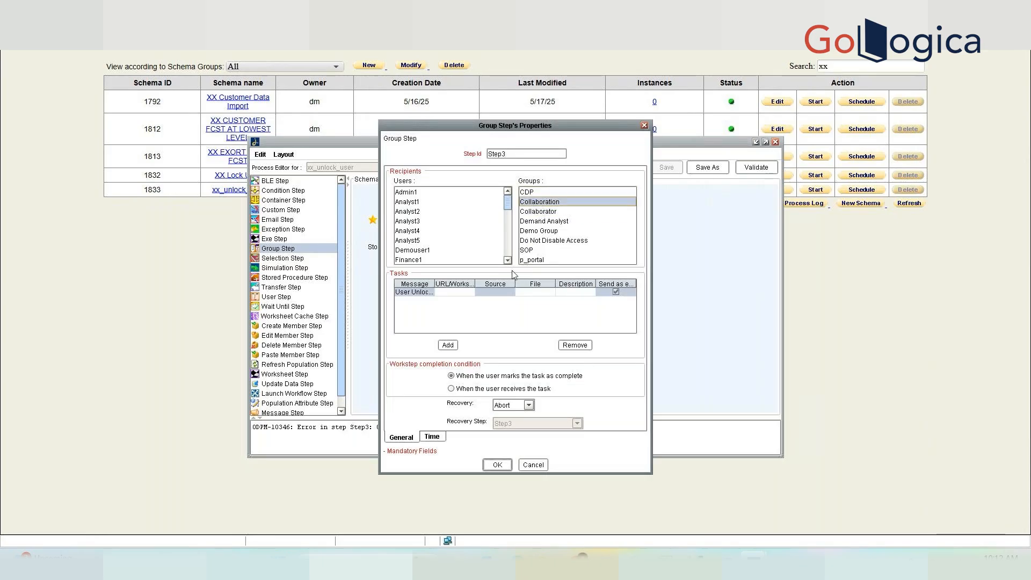
pyautogui.click(543, 231)
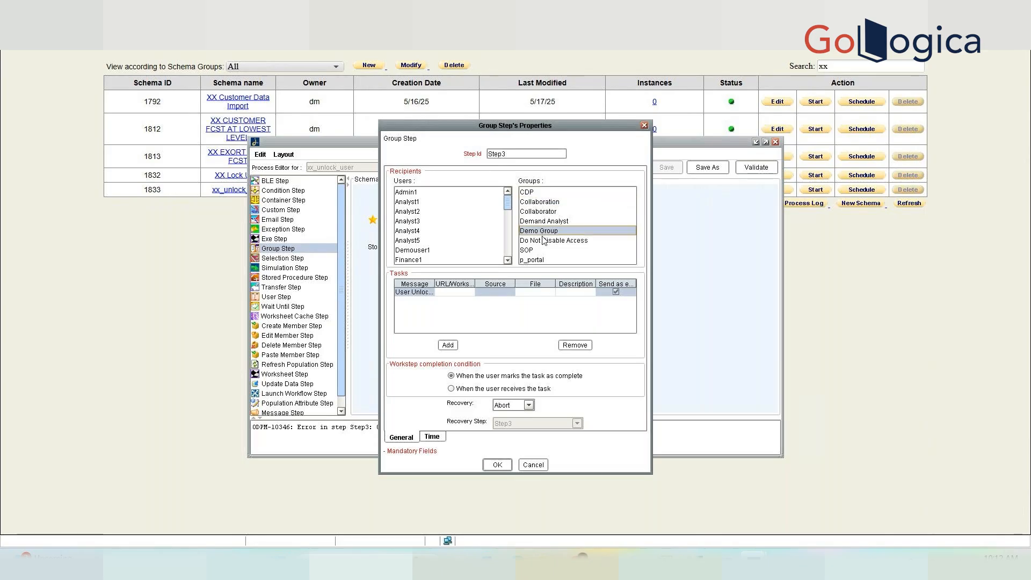
pyautogui.click(449, 346)
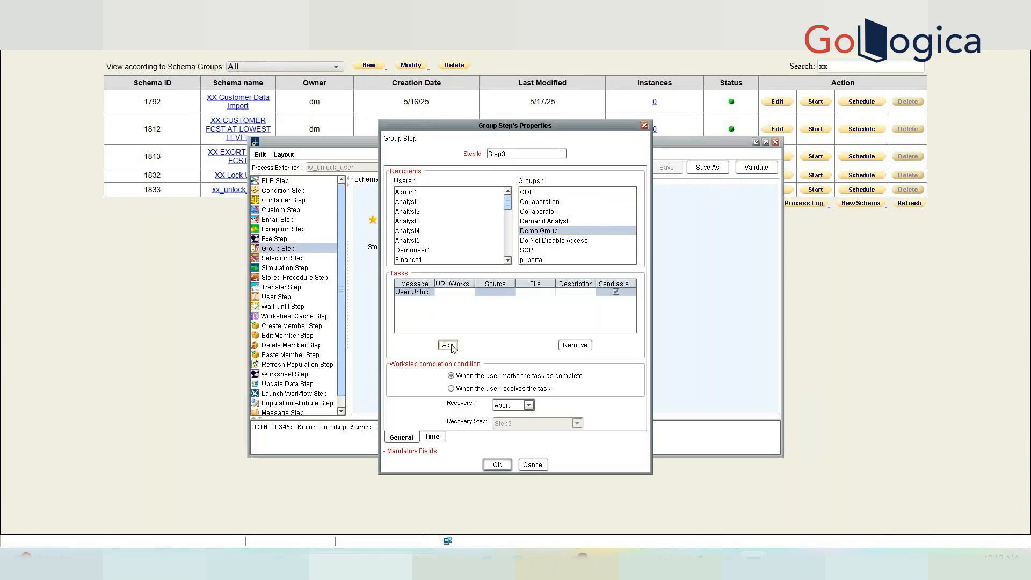
pyautogui.click(589, 302)
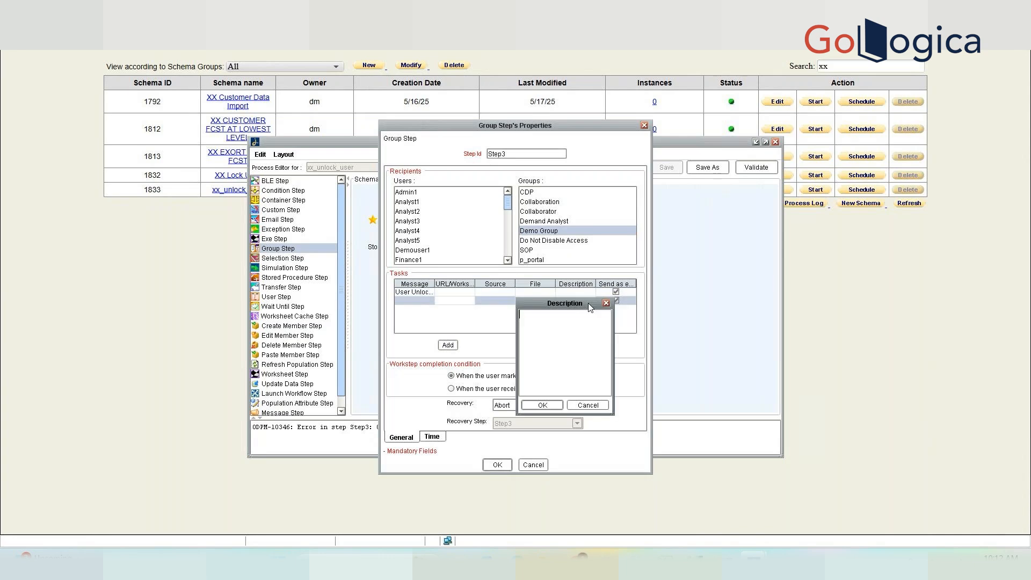
pyautogui.click(587, 405)
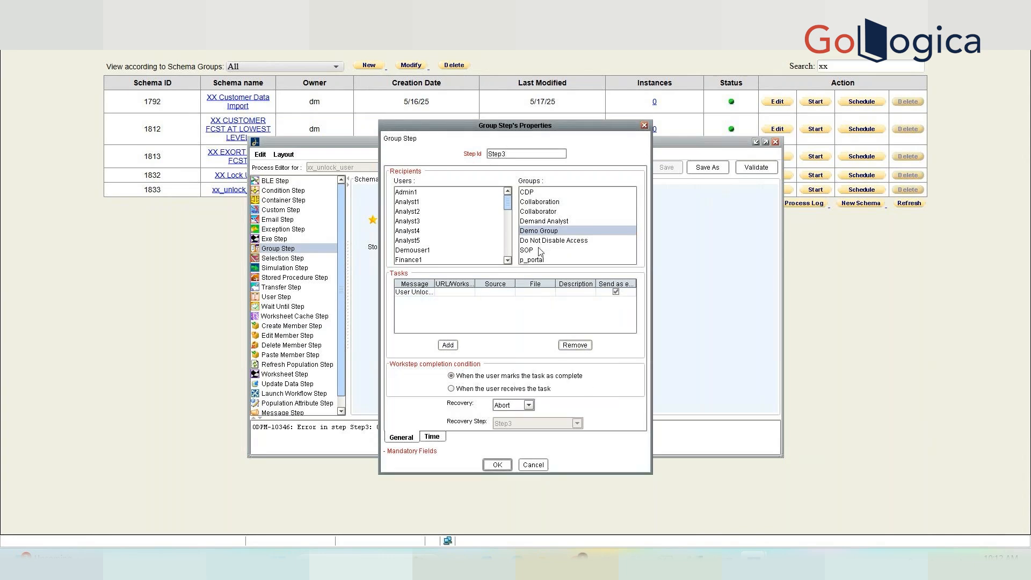
# Make demo1 the recipient user of Step3 and confirm.
pyautogui.click(509, 234)
pyautogui.click(509, 237)
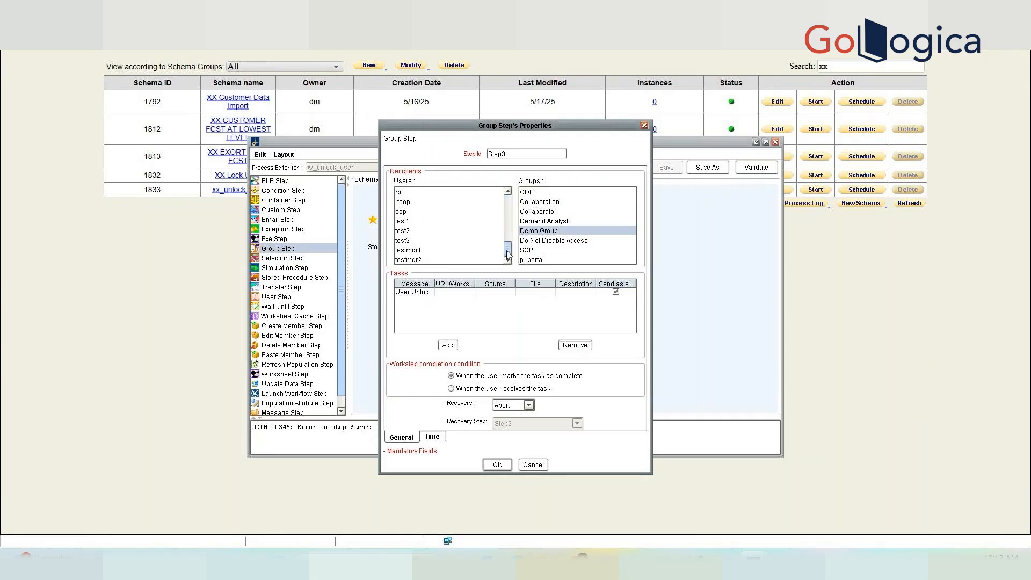
pyautogui.moveTo(510, 247); pyautogui.dragTo(508, 203)
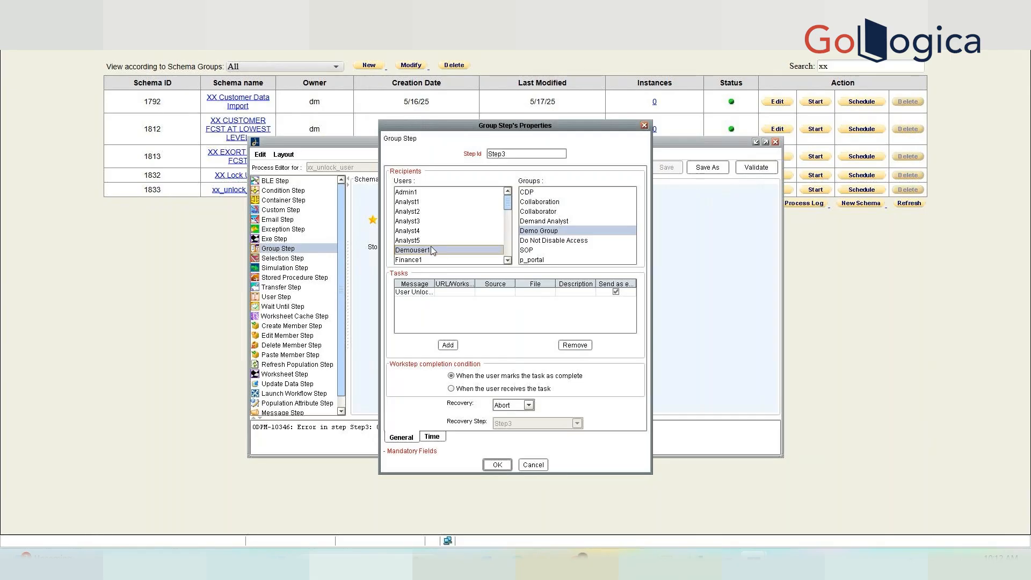
pyautogui.moveTo(508, 203); pyautogui.dragTo(508, 233)
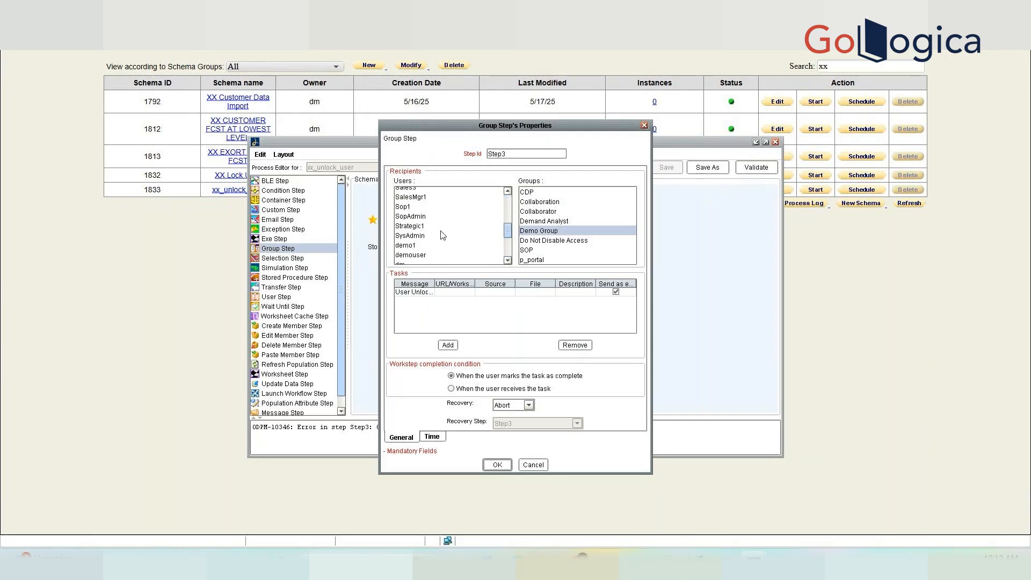
pyautogui.click(407, 246)
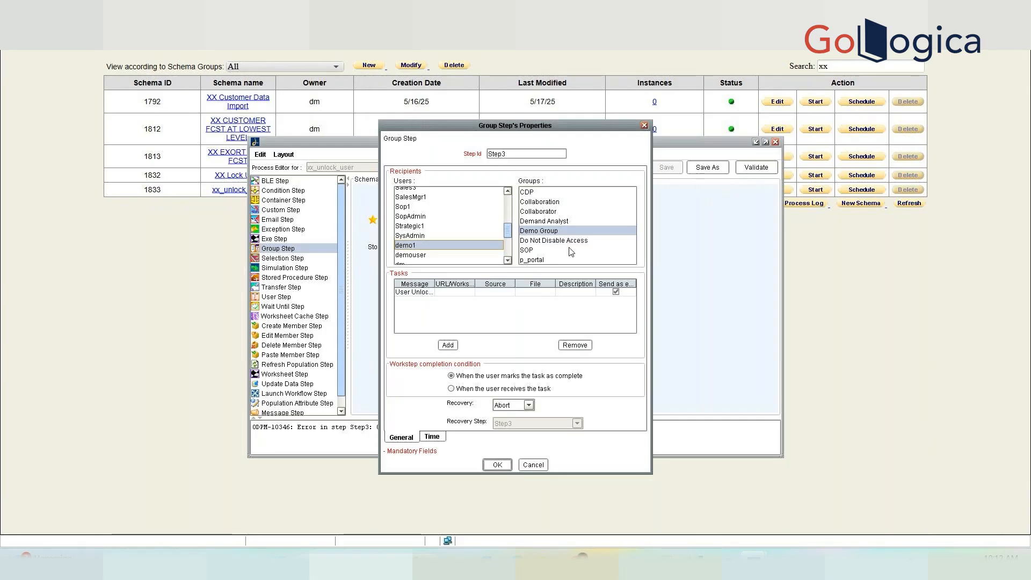
pyautogui.click(497, 465)
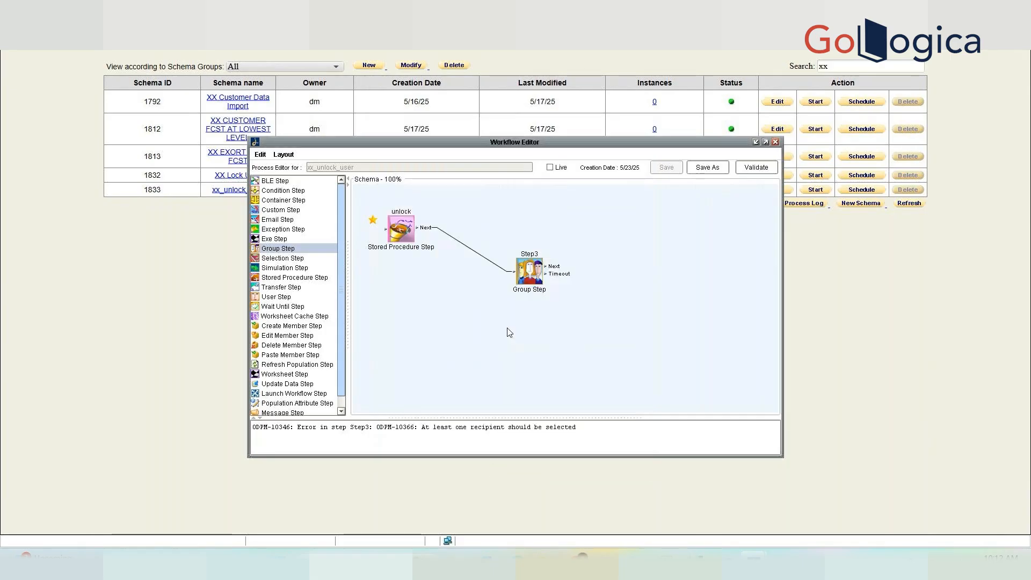
# Validate the workflow and set Step3's recipient group to CDP.
pyautogui.click(756, 167)
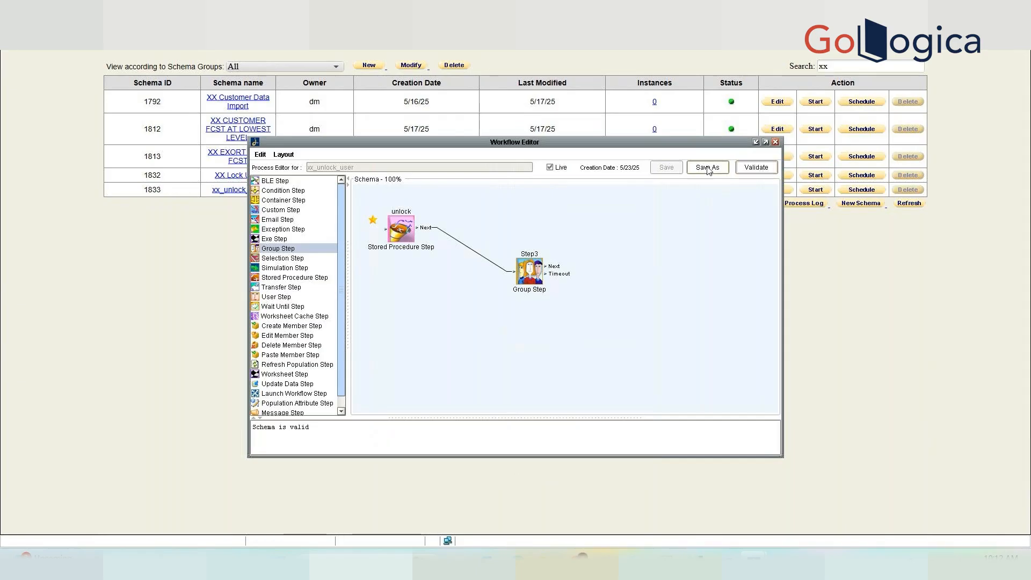
pyautogui.doubleClick(535, 269)
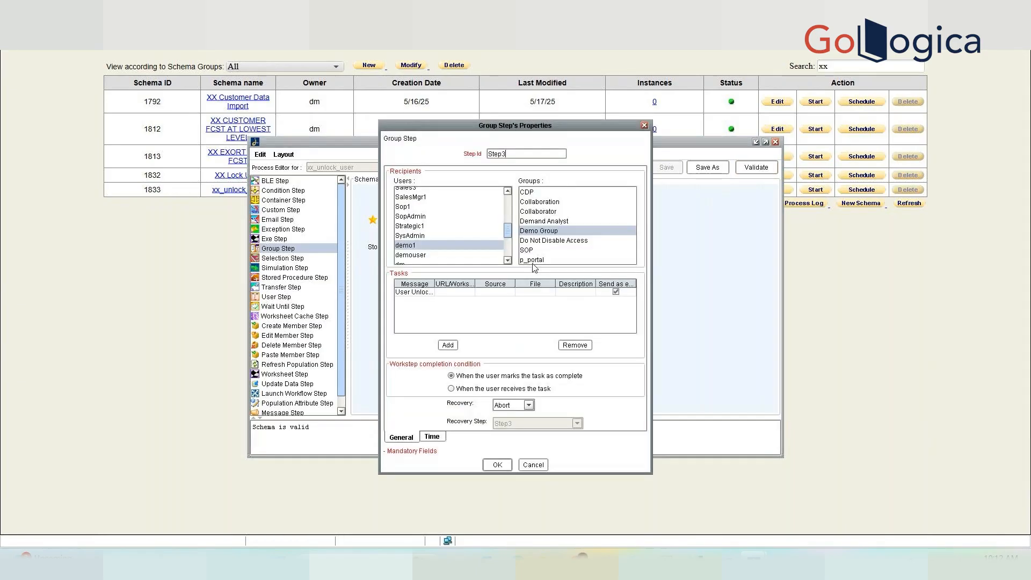
pyautogui.moveTo(509, 234); pyautogui.dragTo(509, 200)
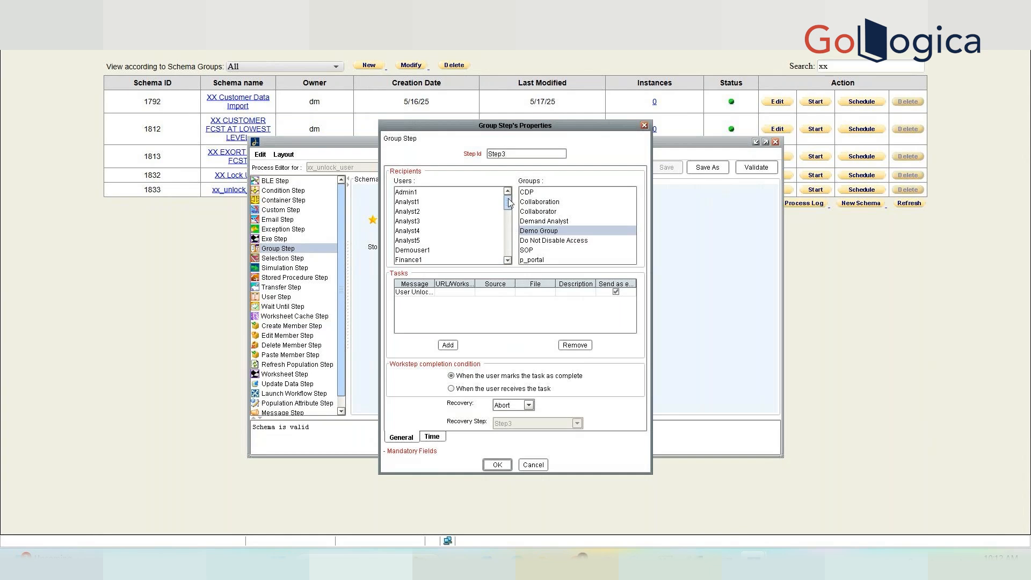
pyautogui.click(551, 251)
pyautogui.click(536, 195)
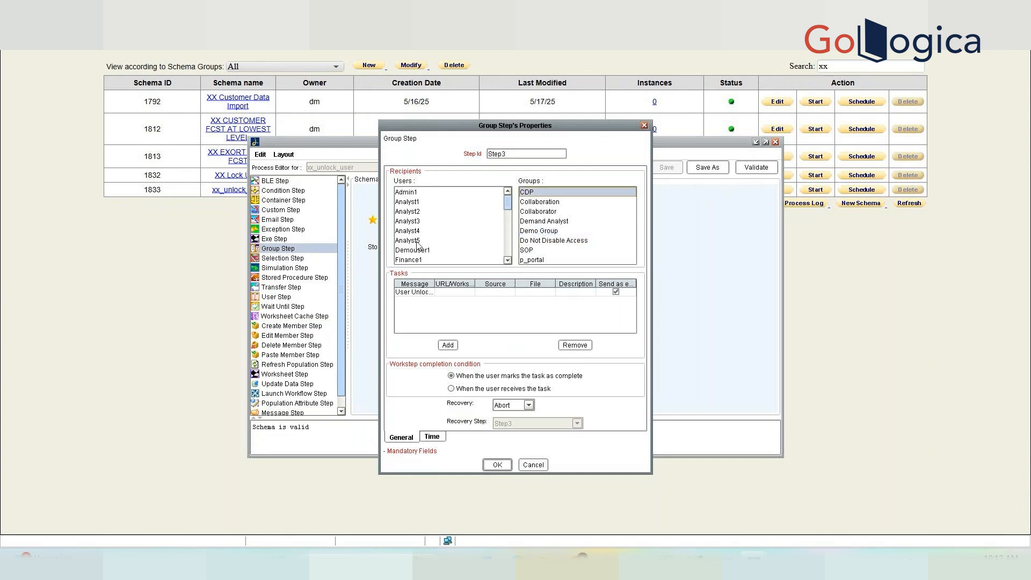
pyautogui.click(497, 464)
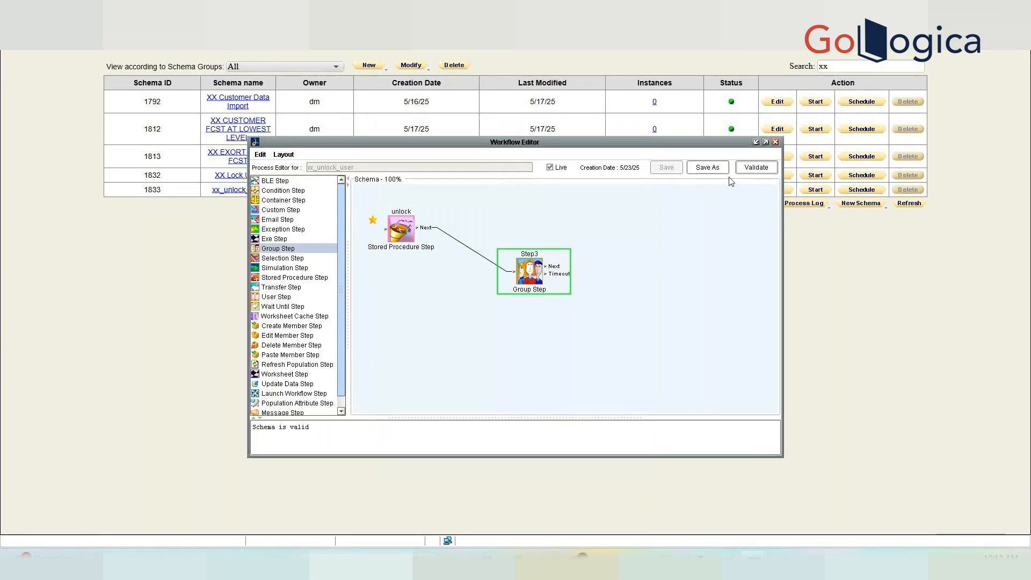
# Delete Group Step Step3 from the xx_unlock_user canvas.
pyautogui.doubleClick(535, 266)
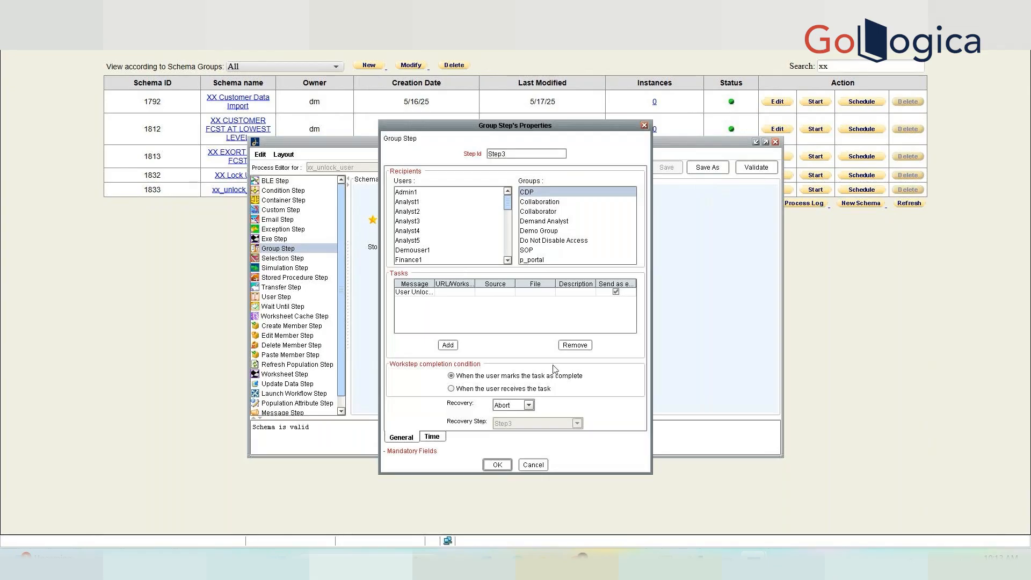
pyautogui.press('Return')
pyautogui.press('Delete')
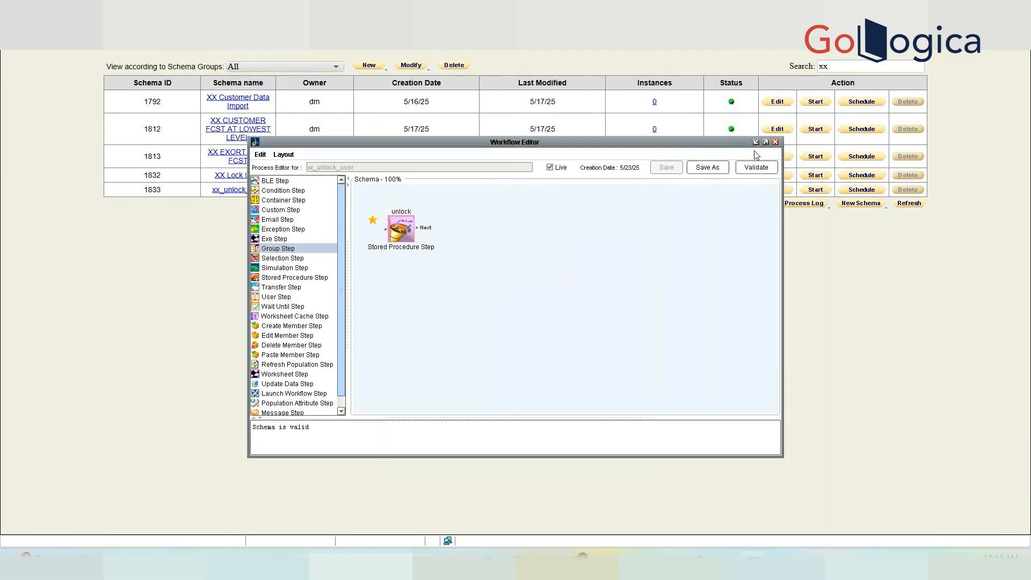
# Close the editor, search for 'demo' and open the Demo launch Workflow Step schema.
pyautogui.click(775, 142)
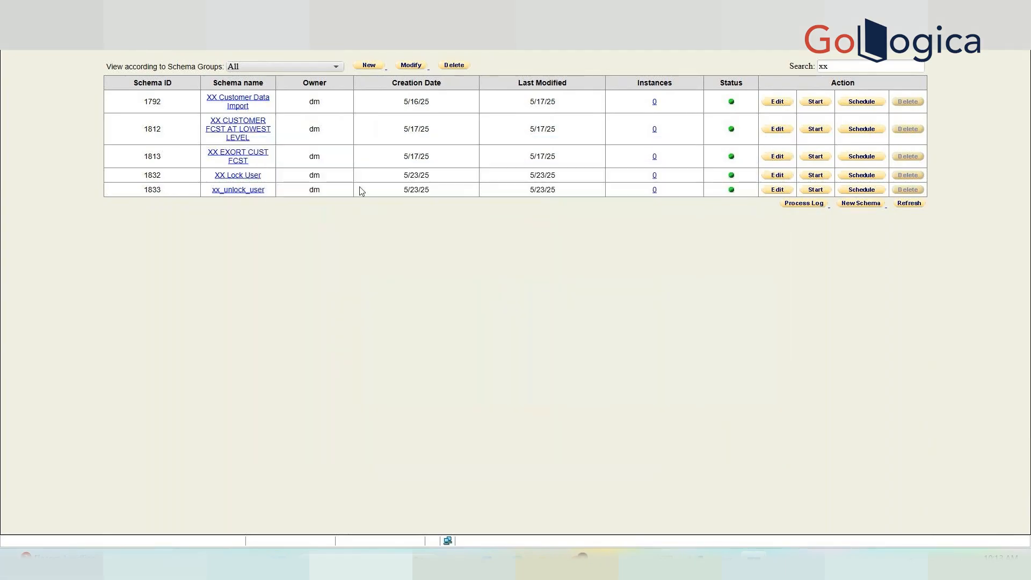
pyautogui.doubleClick(854, 69)
pyautogui.write('dem')
pyautogui.press('Return')
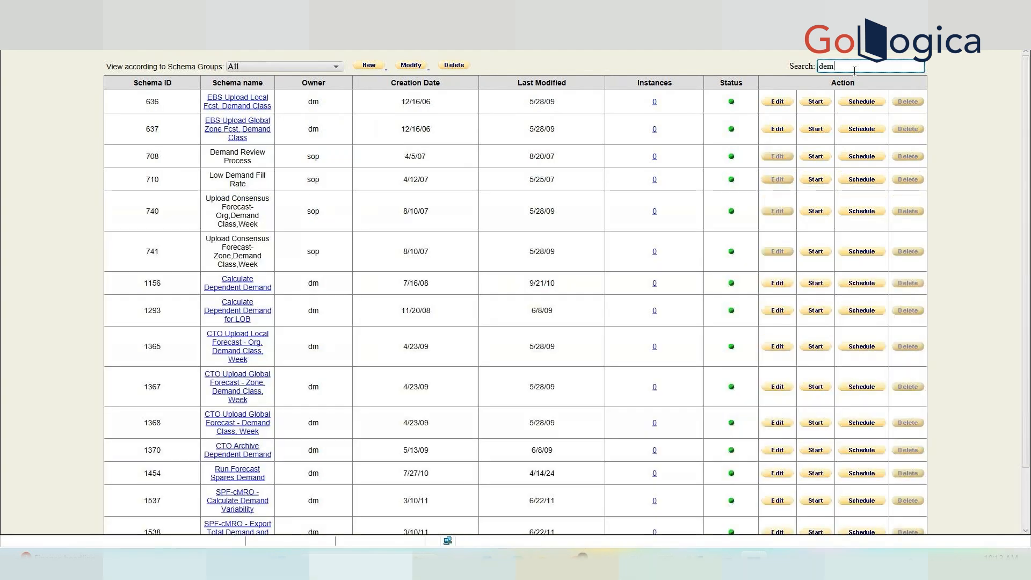
pyautogui.write('o')
pyautogui.click(234, 110)
pyautogui.click(591, 260)
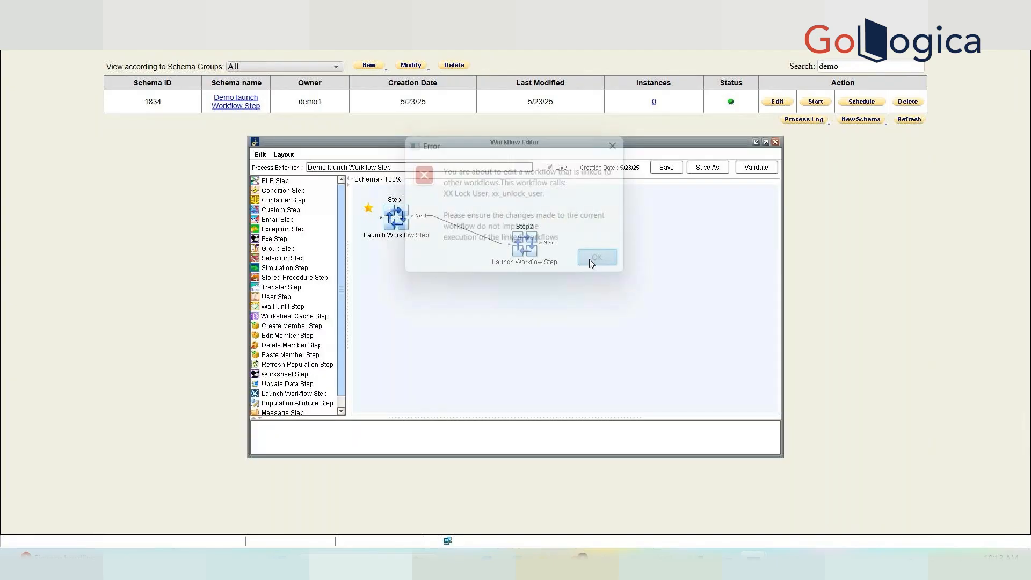
# Delete Step2 from Demo launch Workflow Step, then validate and save the schema.
pyautogui.doubleClick(524, 245)
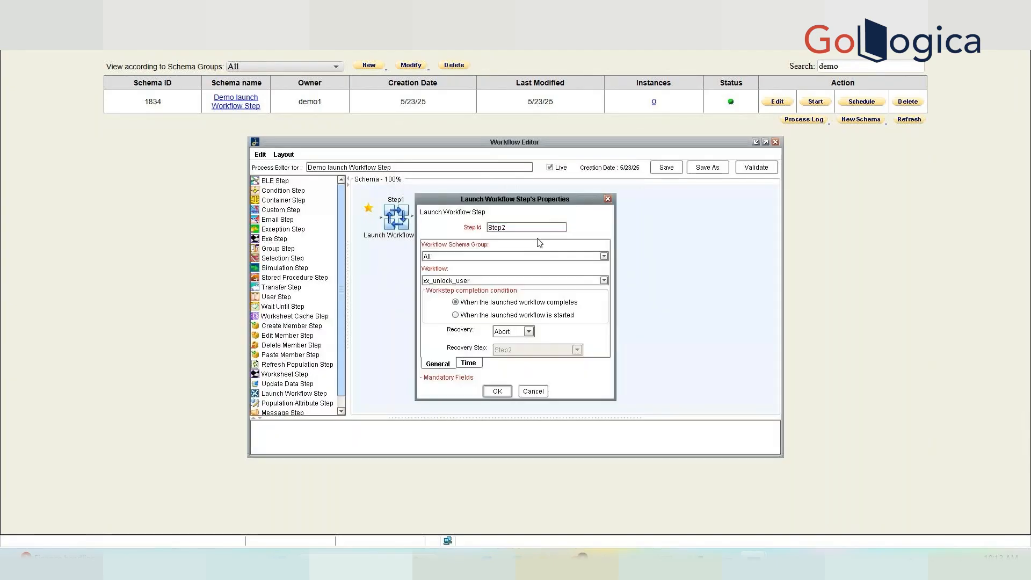
pyautogui.click(537, 388)
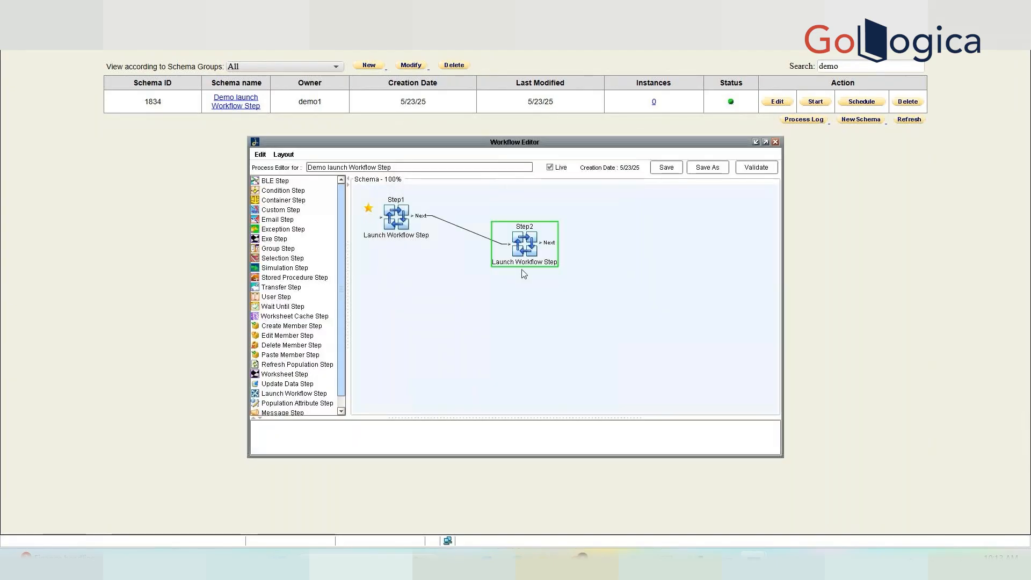
pyautogui.press('Delete')
pyautogui.click(757, 167)
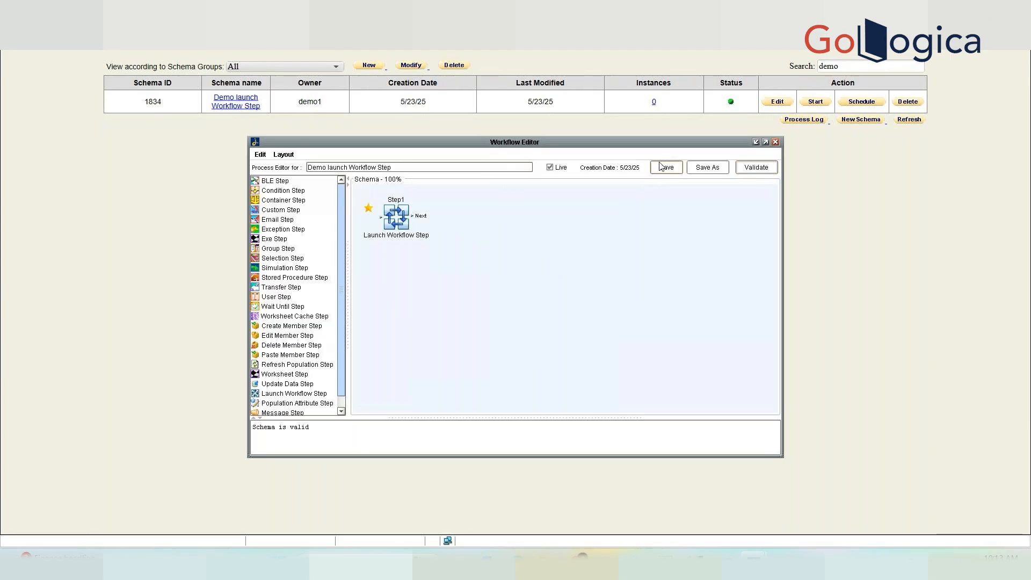
pyautogui.click(667, 167)
pyautogui.click(515, 341)
# Close the editor and filter the schema list by 'xx'.
pyautogui.click(775, 142)
pyautogui.moveTo(847, 67); pyautogui.dragTo(780, 73)
pyautogui.write('xx')
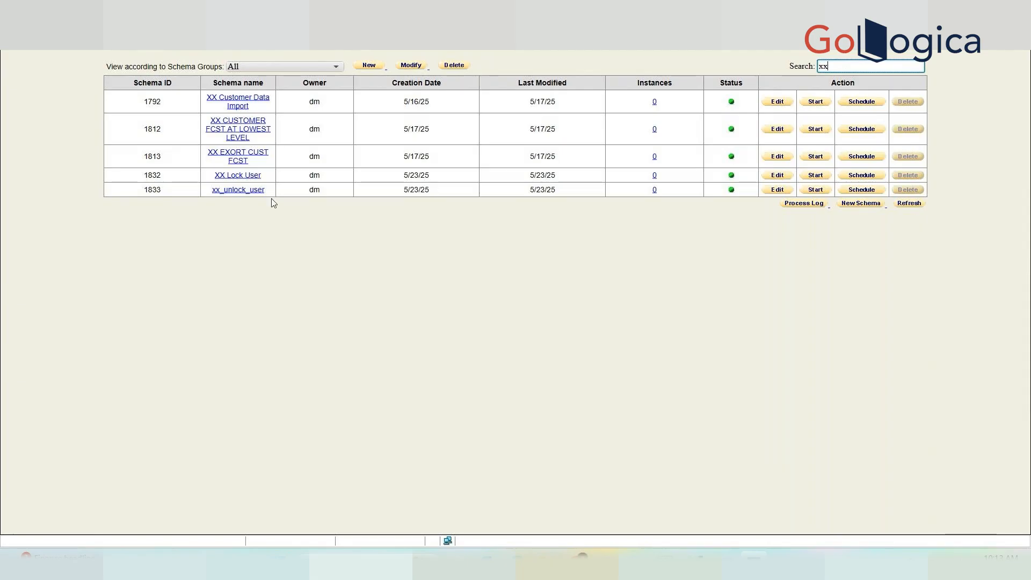
# Open and close xx_unlock_user, then launch the Demantra Local Application from the desktop.
pyautogui.click(262, 191)
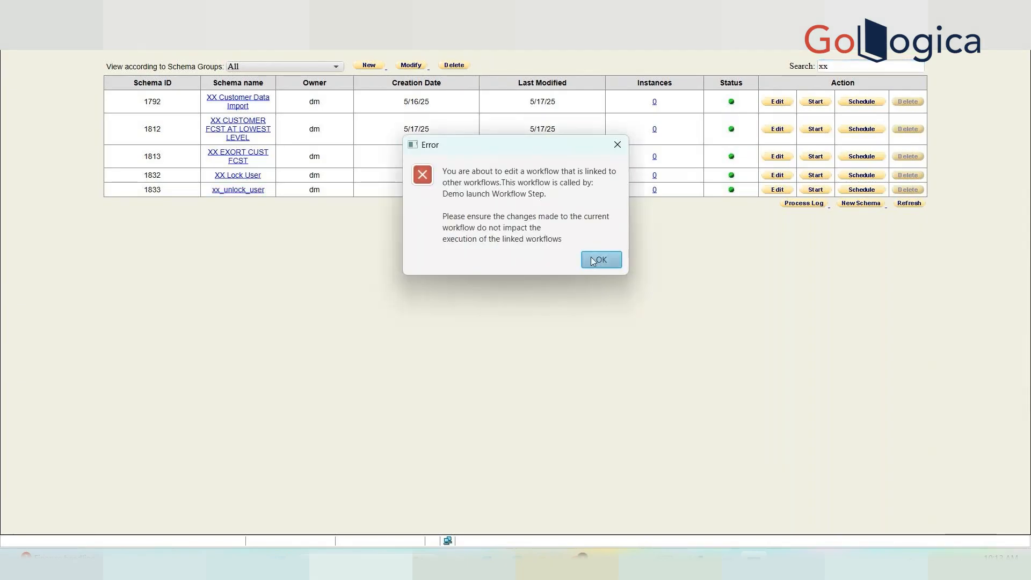
pyautogui.click(593, 262)
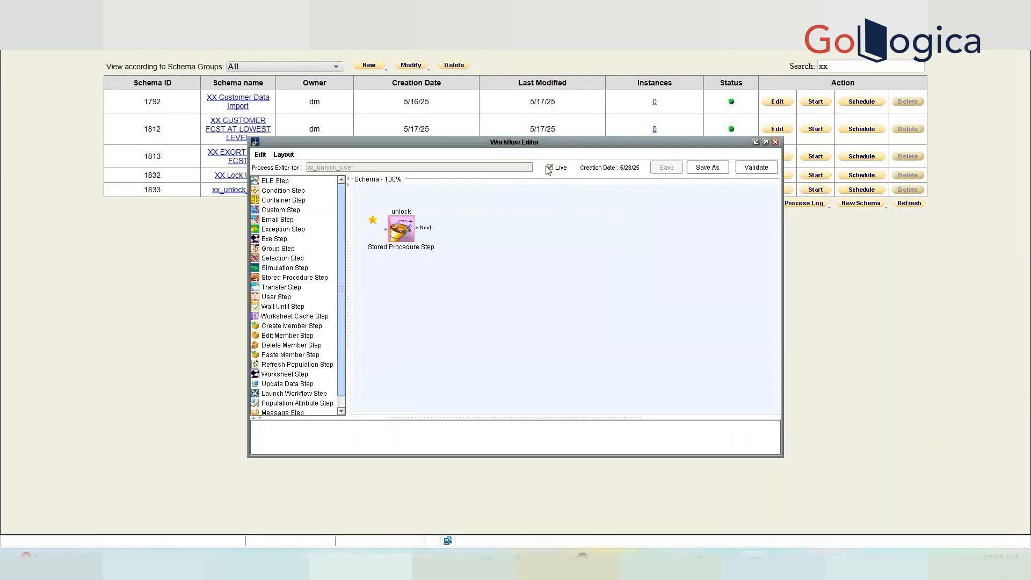
pyautogui.click(775, 142)
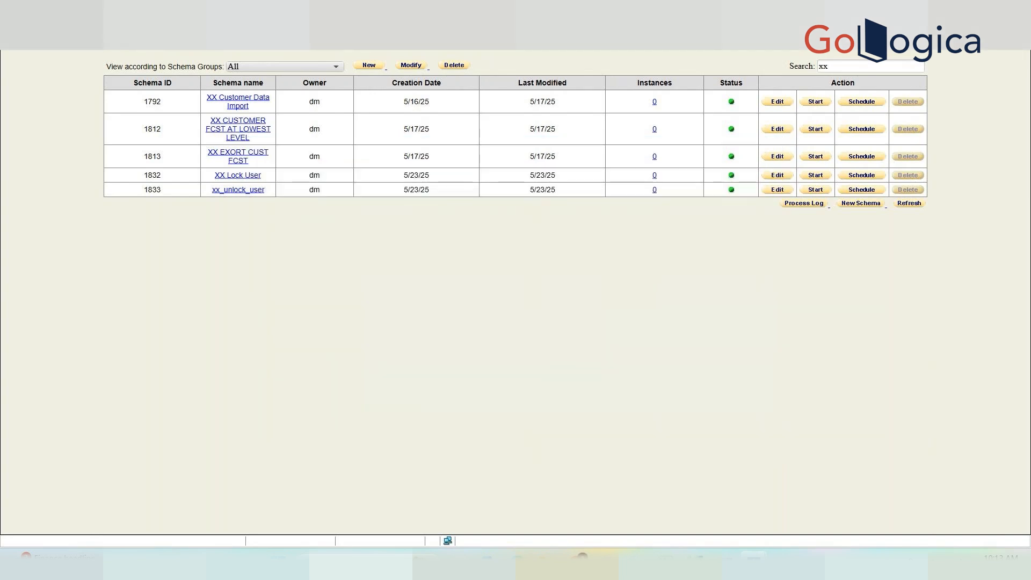
pyautogui.click(961, 52)
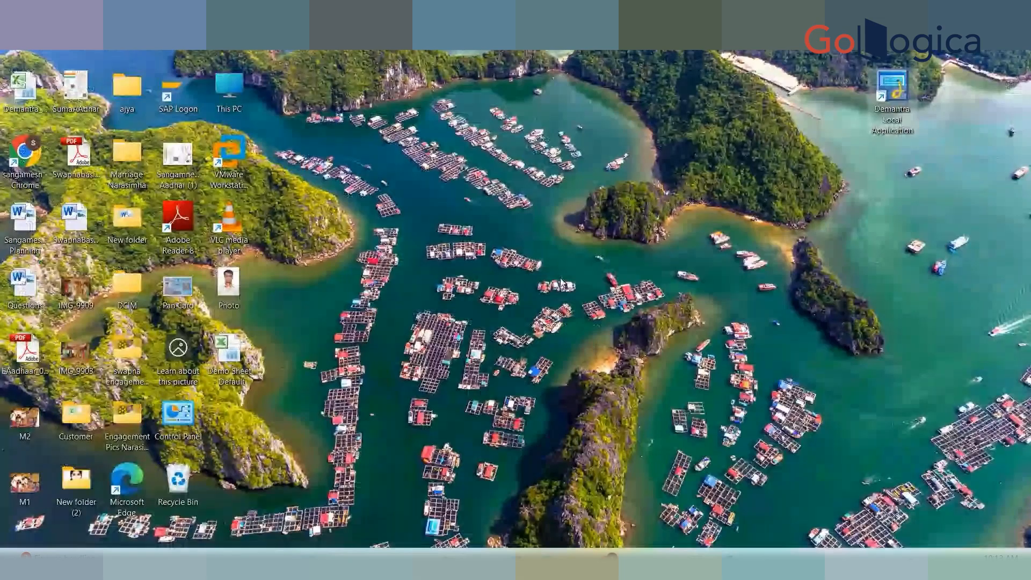
pyautogui.doubleClick(892, 89)
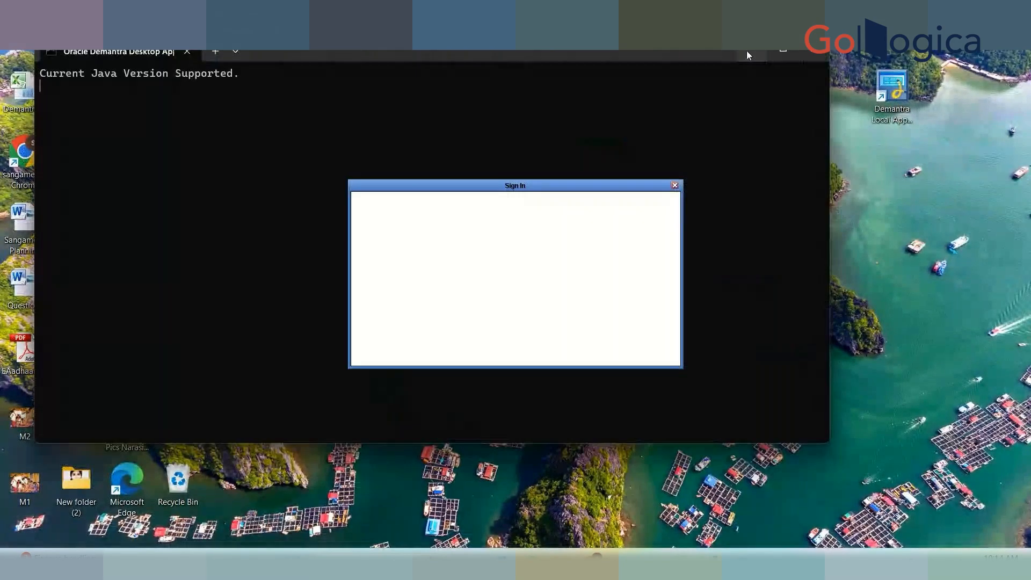
# Sign in with the user name and password, then scroll the schema list down to xx_unlock_user.
pyautogui.write('m')
pyautogui.press('Tab')
pyautogui.write('*******')
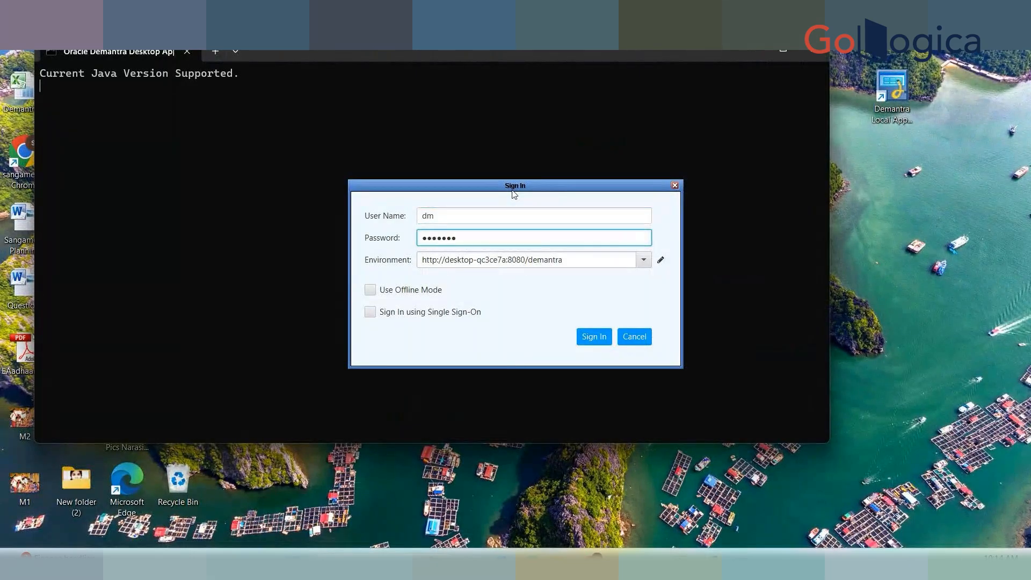
pyautogui.write('****')
pyautogui.click(592, 335)
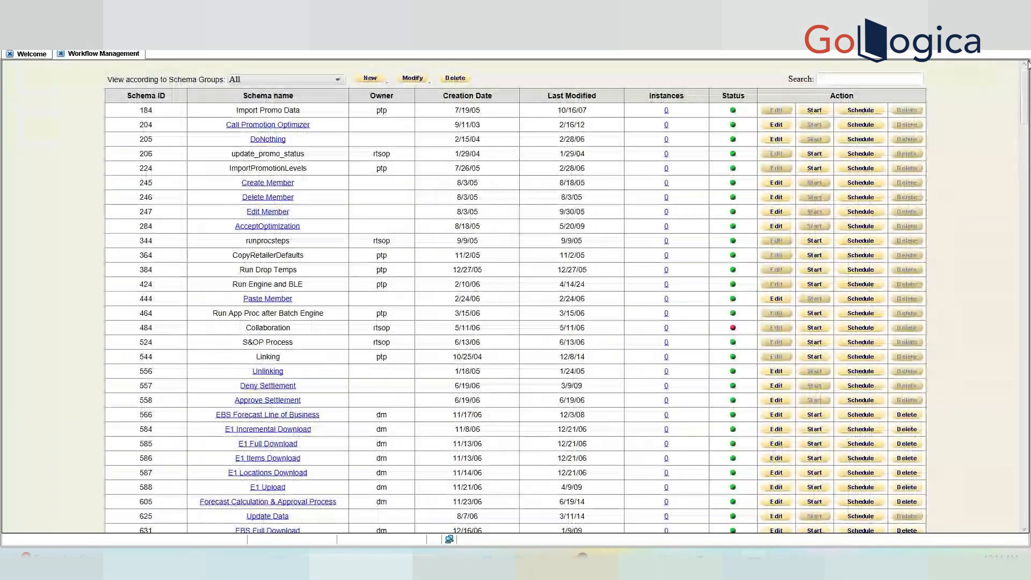
pyautogui.moveTo(1027, 88); pyautogui.dragTo(1016, 497)
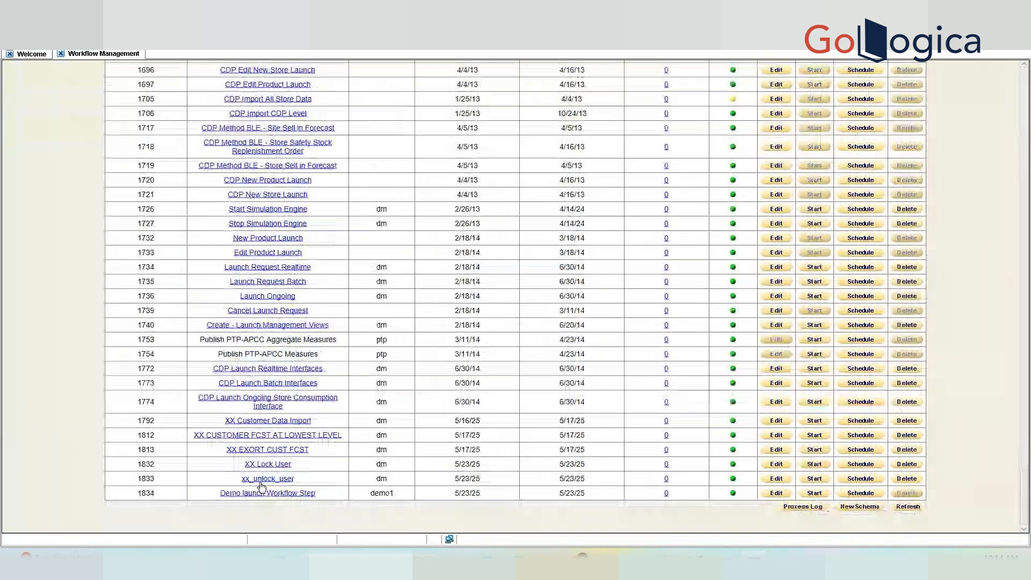
# Open xx_unlock_user, place a Group Step, and add a task with message 'User Unlocked'.
pyautogui.click(262, 484)
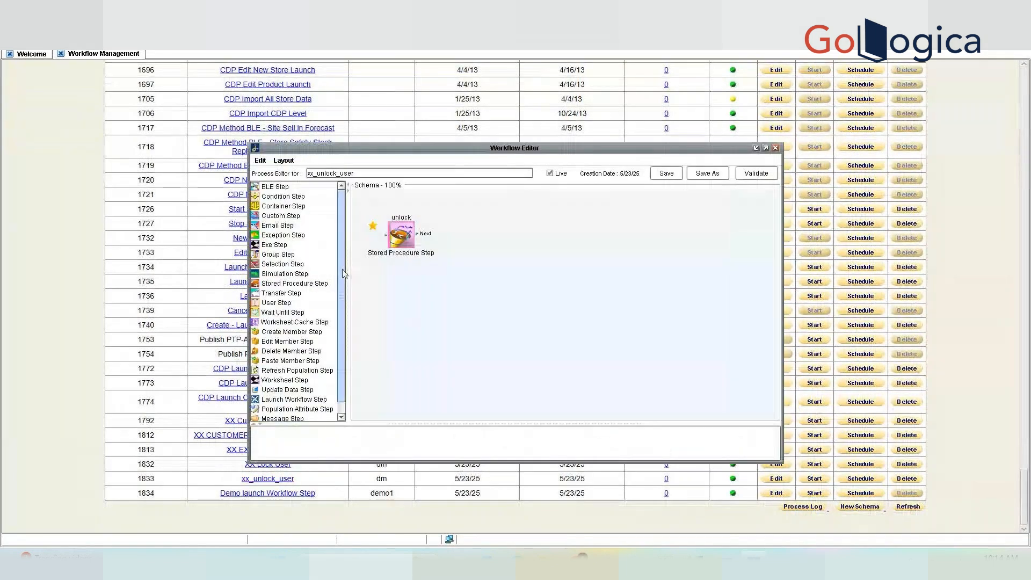
pyautogui.click(281, 255)
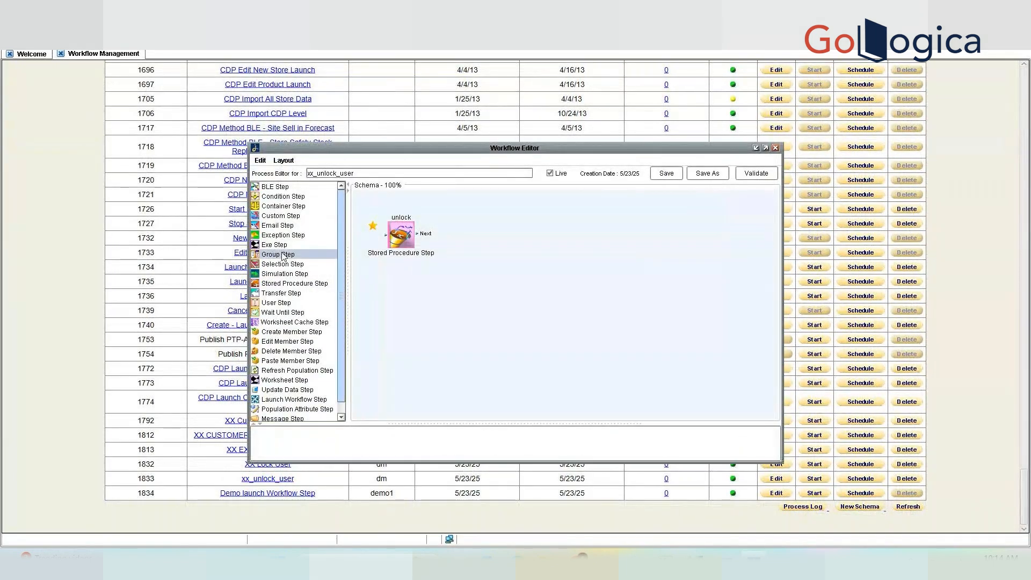
pyautogui.moveTo(283, 257); pyautogui.dragTo(473, 340)
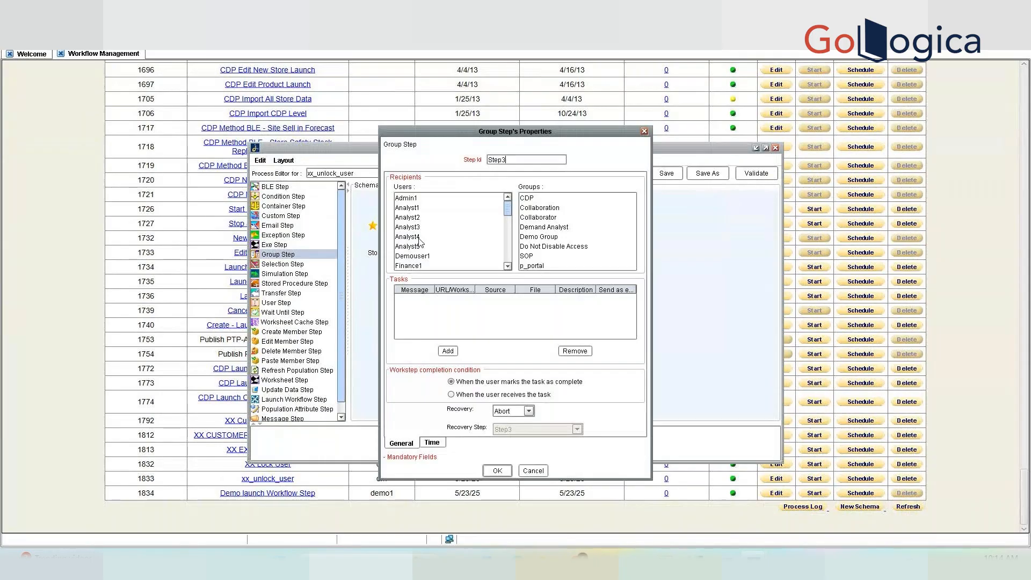
pyautogui.click(450, 351)
pyautogui.doubleClick(417, 299)
pyautogui.write('Un')
pyautogui.write('er')
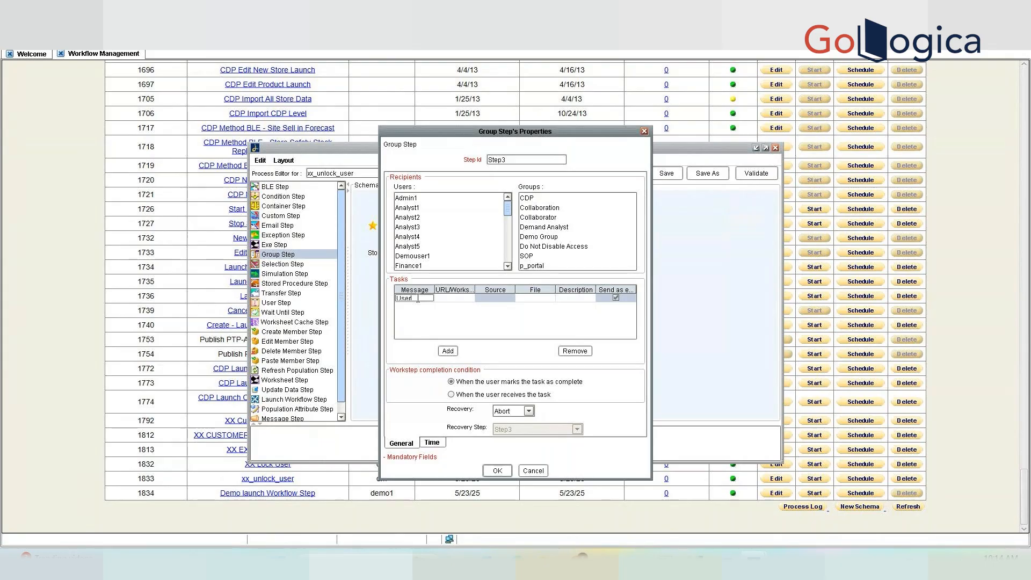
pyautogui.write(' Un')
pyautogui.write('locked')
pyautogui.press('BackSpace')
pyautogui.press('BackSpace')
pyautogui.press('BackSpace')
pyautogui.press('BackSpace')
pyautogui.write('oc')
pyautogui.write('ked')
# Make demo1 the recipient of the Group Step task and confirm.
pyautogui.click(426, 257)
pyautogui.moveTo(508, 209); pyautogui.dragTo(508, 243)
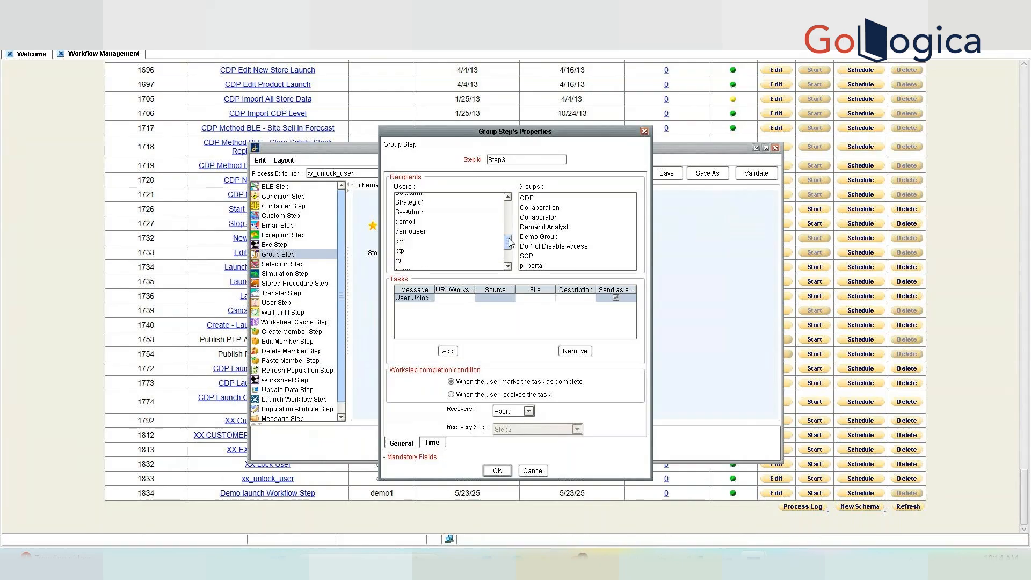
pyautogui.click(411, 240)
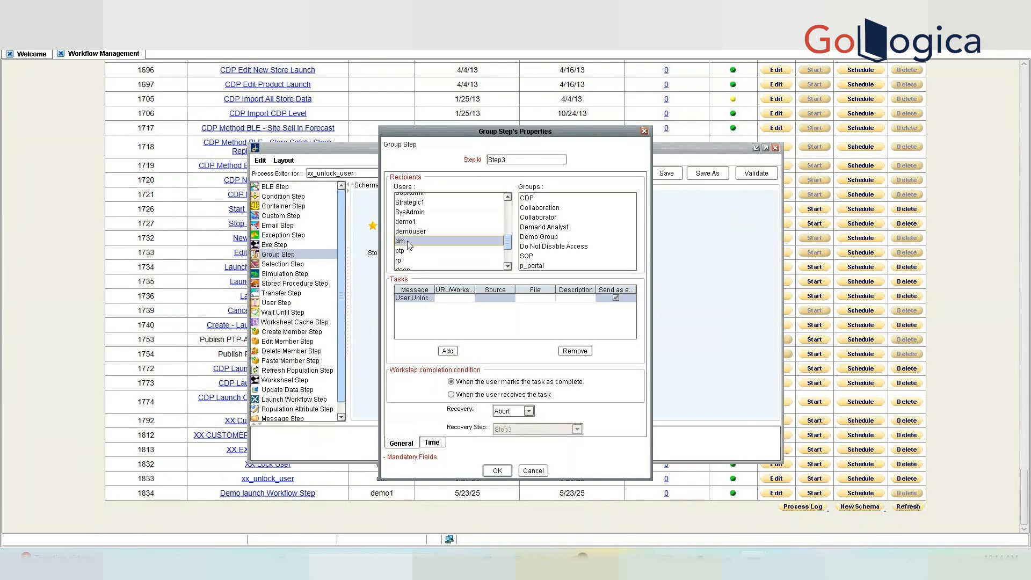
pyautogui.click(411, 231)
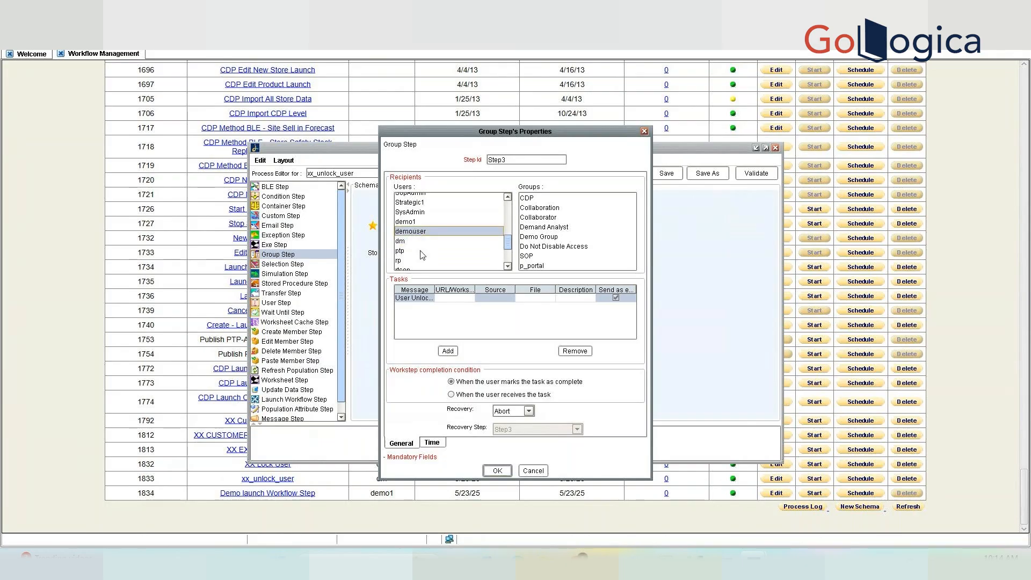
pyautogui.click(410, 221)
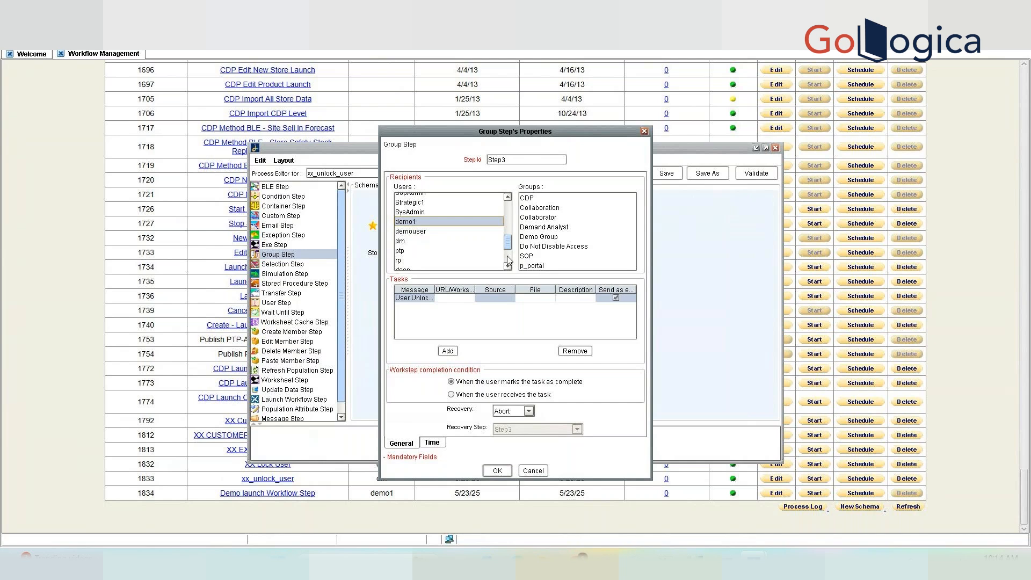
pyautogui.click(497, 471)
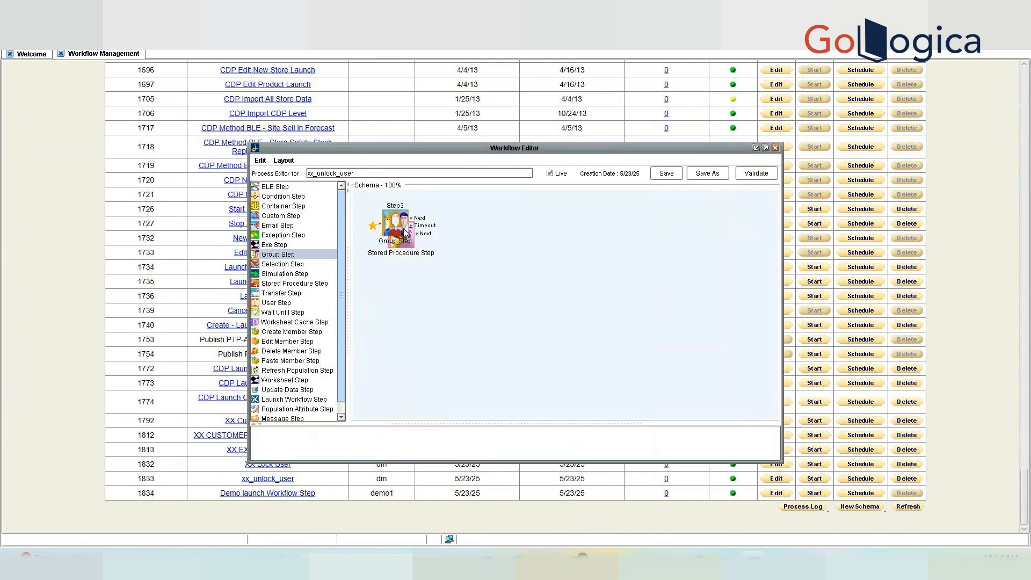
# Connect unlock's Next output to Step3, save xx_unlock_user, and close the editor.
pyautogui.moveTo(404, 228); pyautogui.dragTo(521, 278)
pyautogui.moveTo(414, 233); pyautogui.dragTo(495, 273)
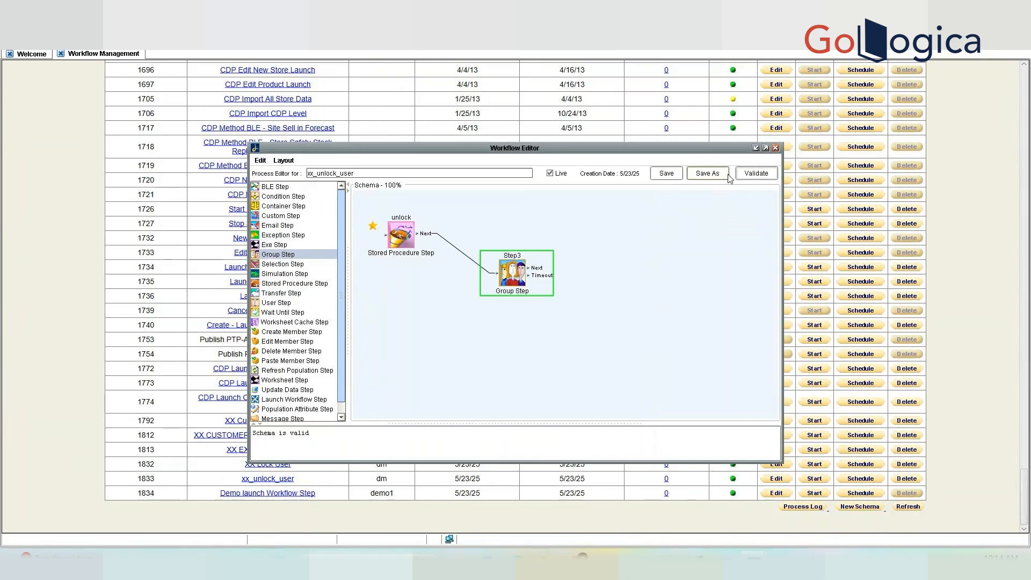
pyautogui.click(672, 175)
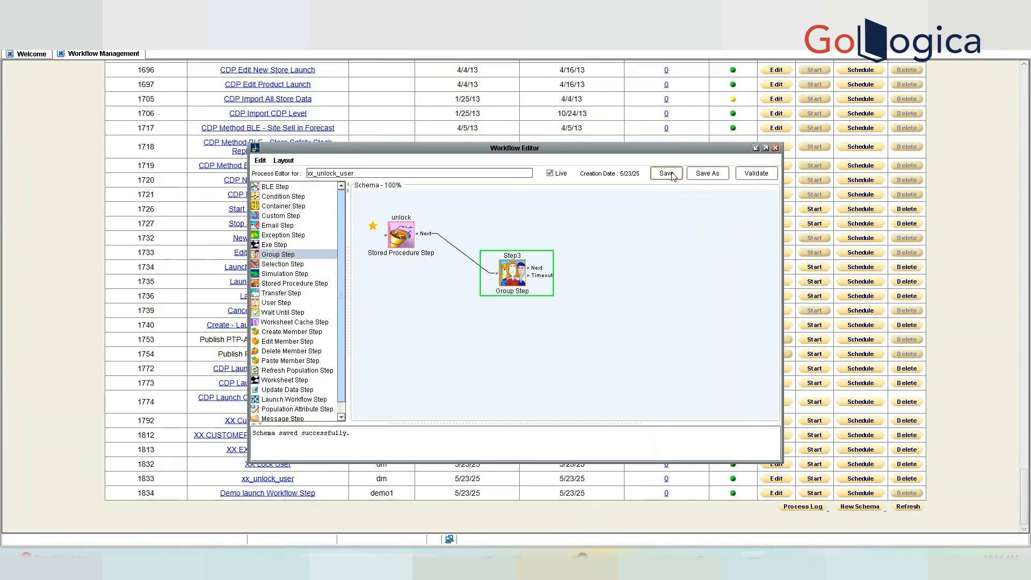
pyautogui.click(775, 148)
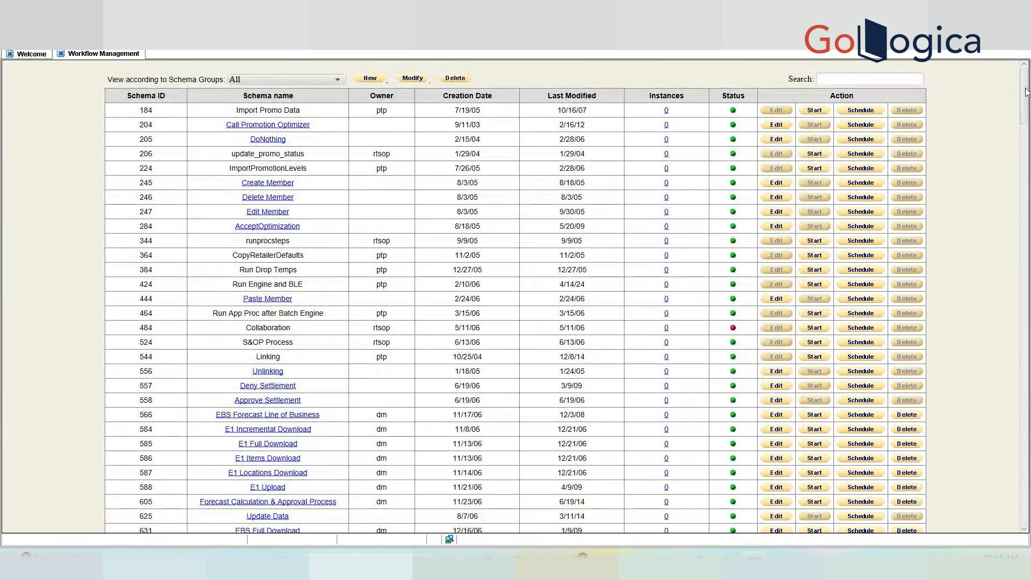
# Start a run of xx_unlock_user and refresh its process instance list.
pyautogui.moveTo(1024, 92); pyautogui.dragTo(1029, 503)
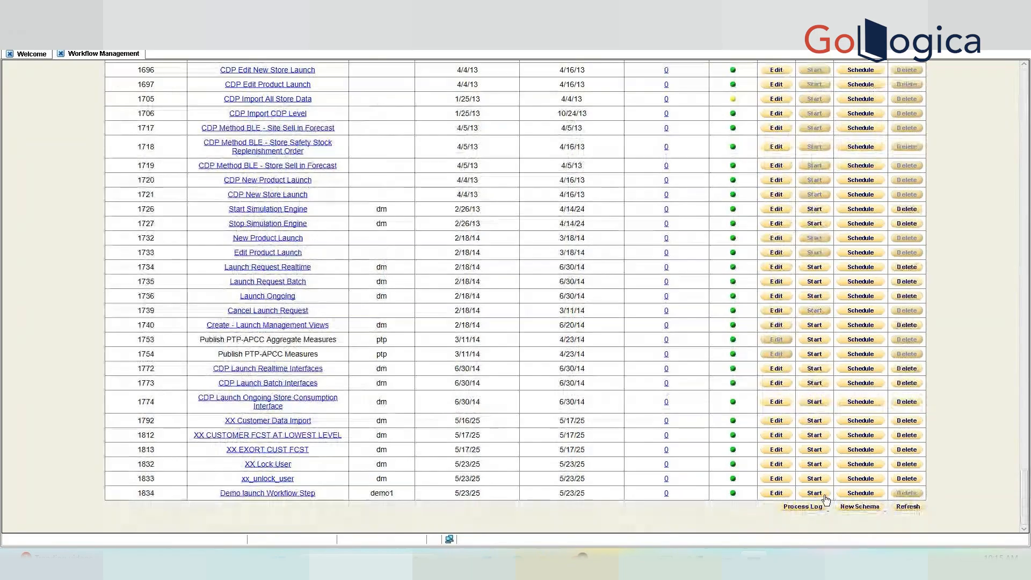
pyautogui.click(816, 479)
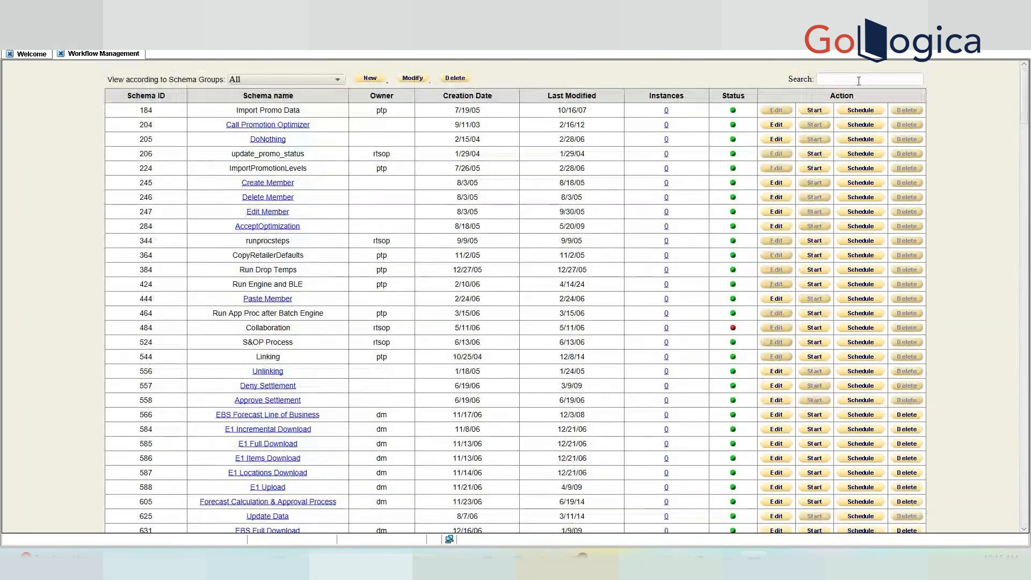
pyautogui.write('xx')
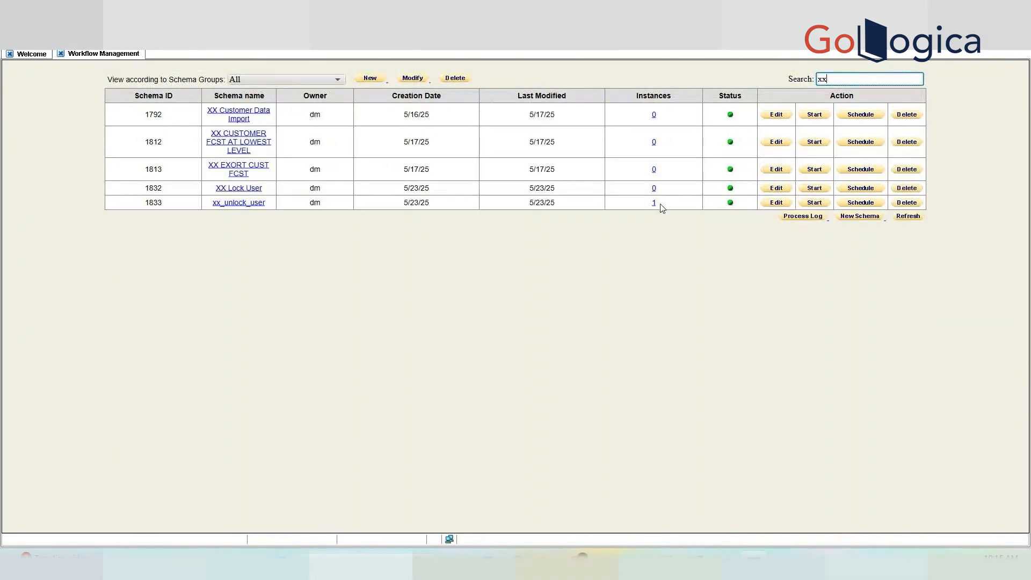
pyautogui.click(654, 203)
pyautogui.click(909, 122)
pyautogui.click(910, 122)
pyautogui.click(910, 122)
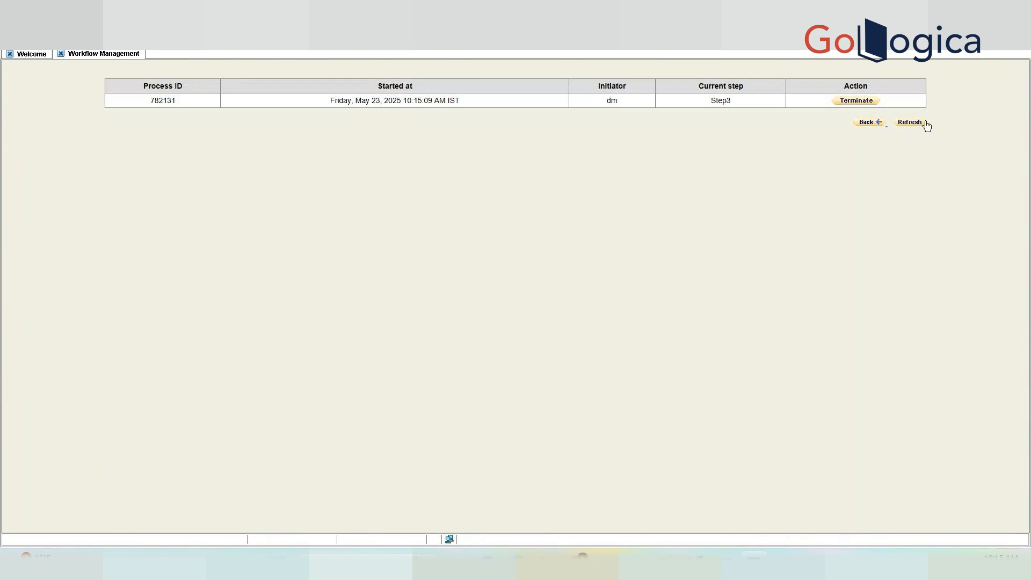
# Cancel terminating process 782131 and go to the Welcome page.
pyautogui.click(856, 101)
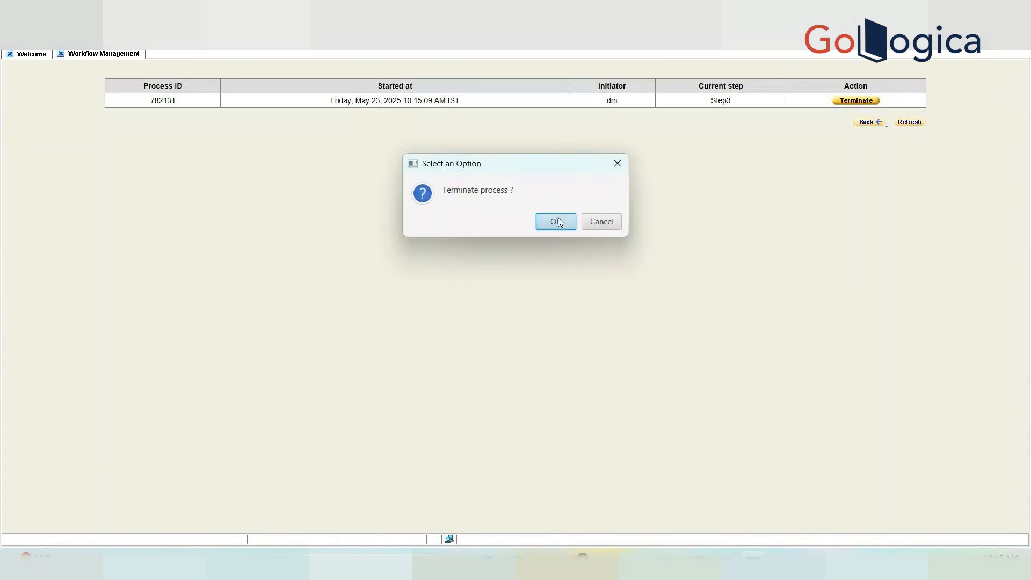
pyautogui.click(610, 226)
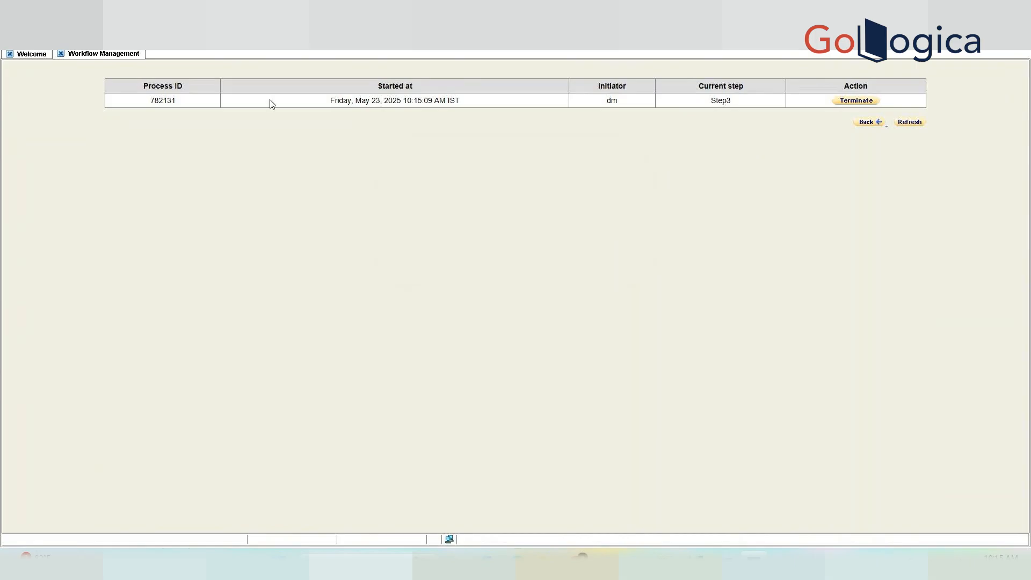
pyautogui.click(46, 55)
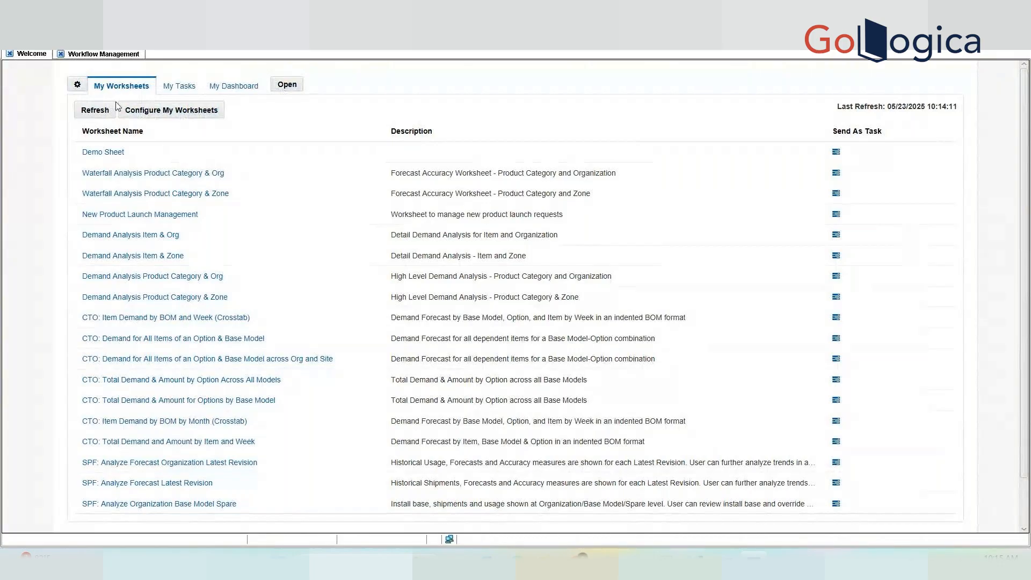
# Refresh My Tasks until seven tasks show (six failures, one 'Please check'), then sign out.
pyautogui.click(179, 86)
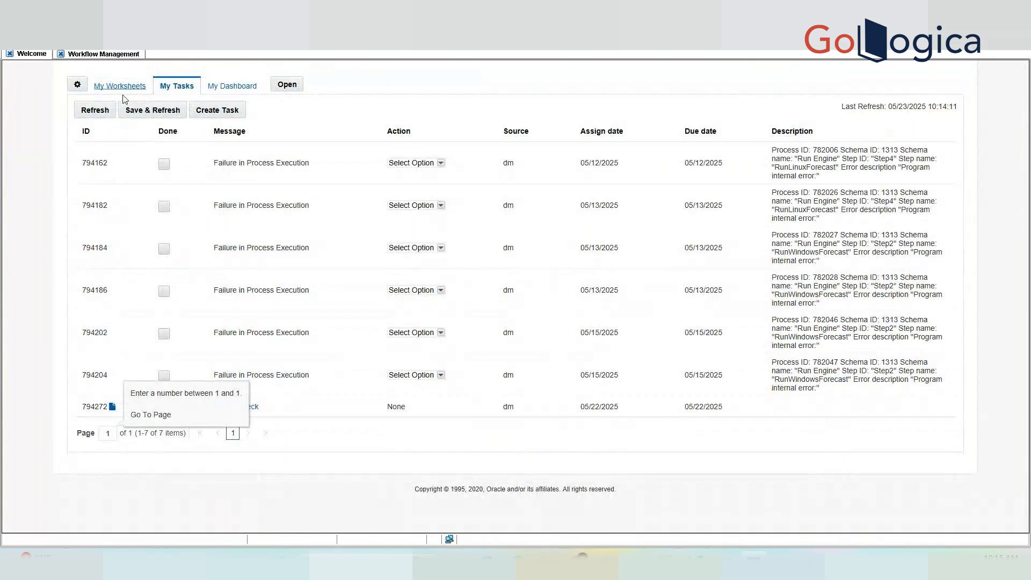
pyautogui.click(104, 110)
pyautogui.click(103, 110)
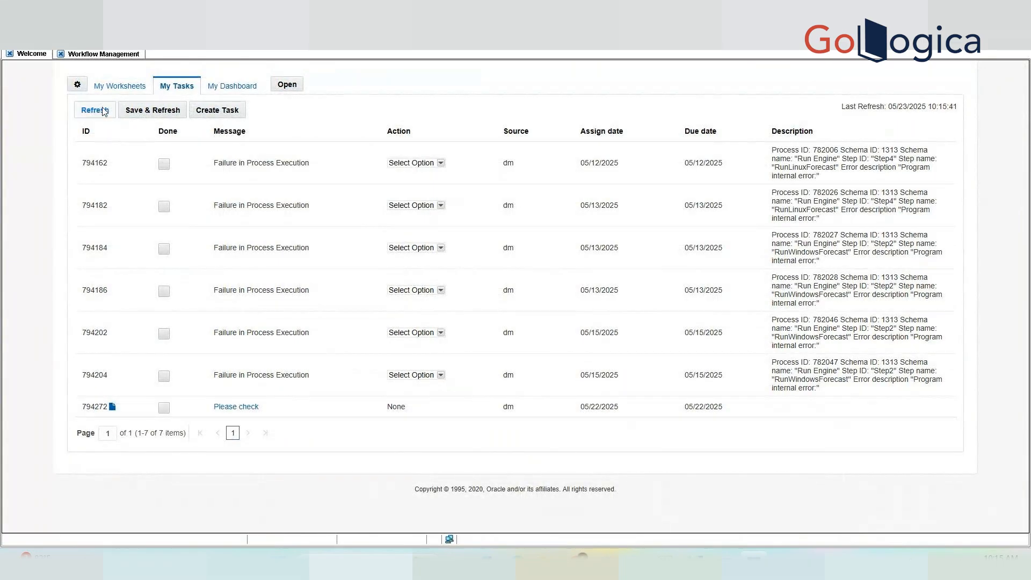
pyautogui.click(104, 110)
pyautogui.click(103, 110)
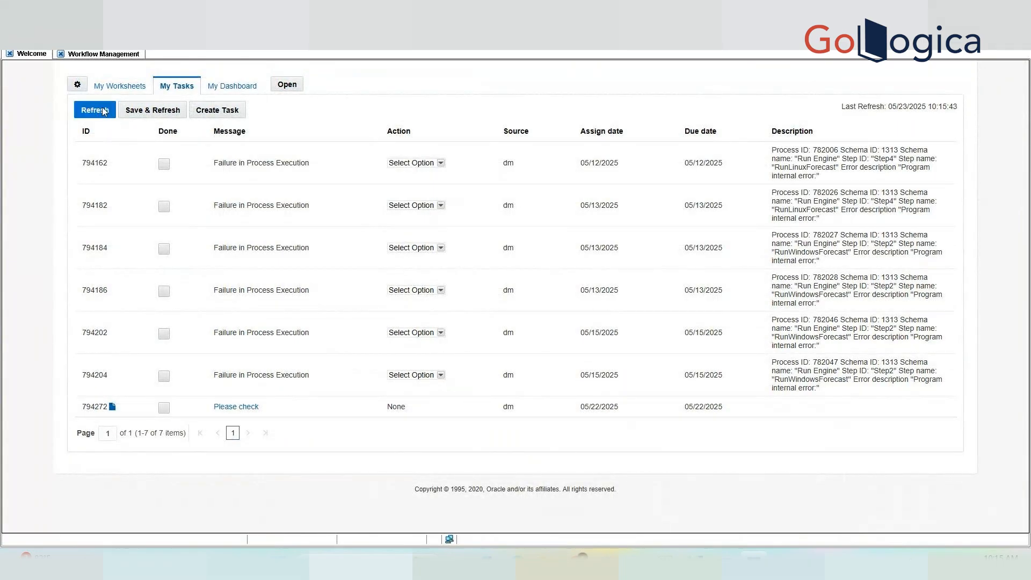
pyautogui.click(104, 111)
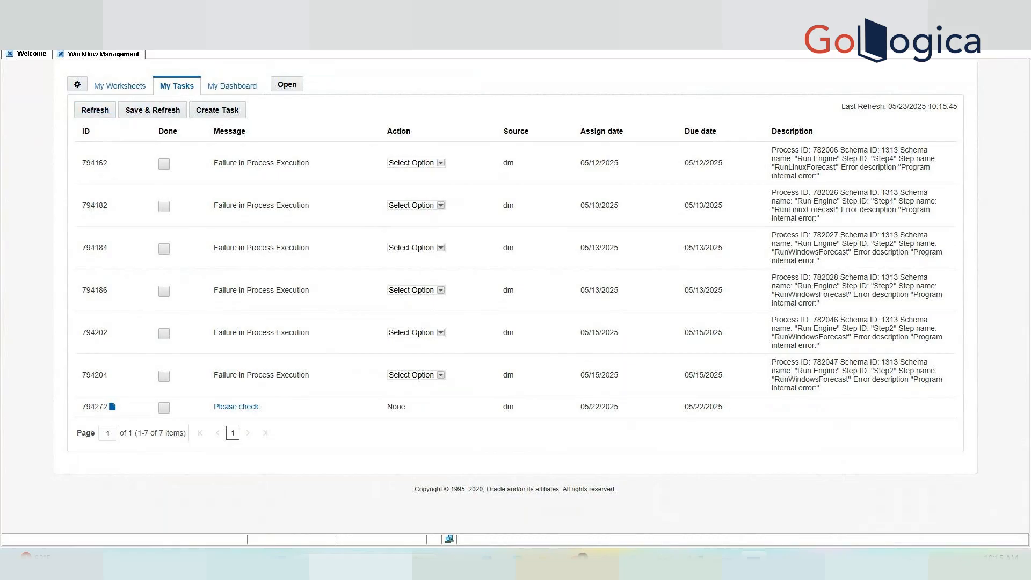
pyautogui.click(1004, 40)
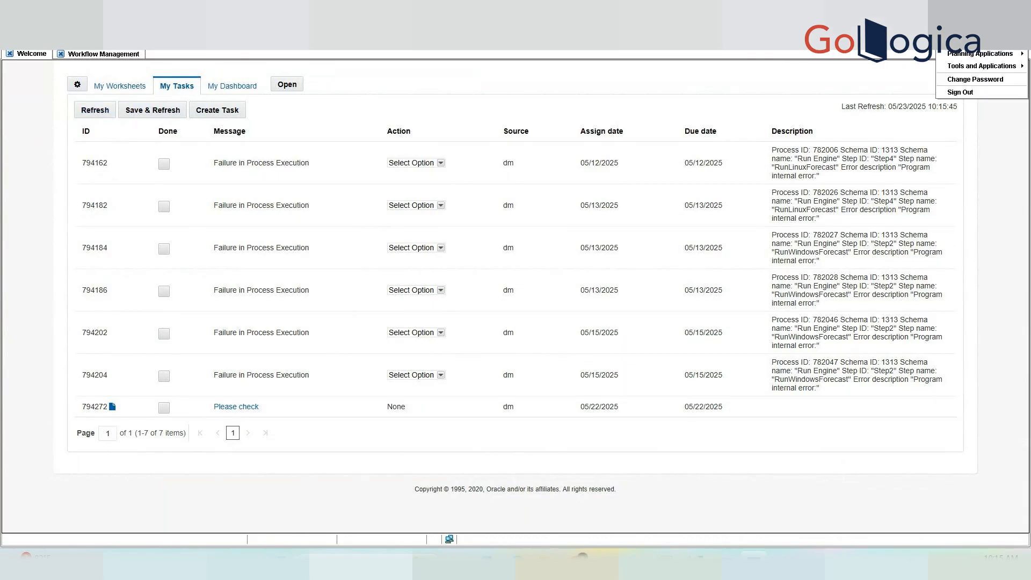
pyautogui.click(981, 92)
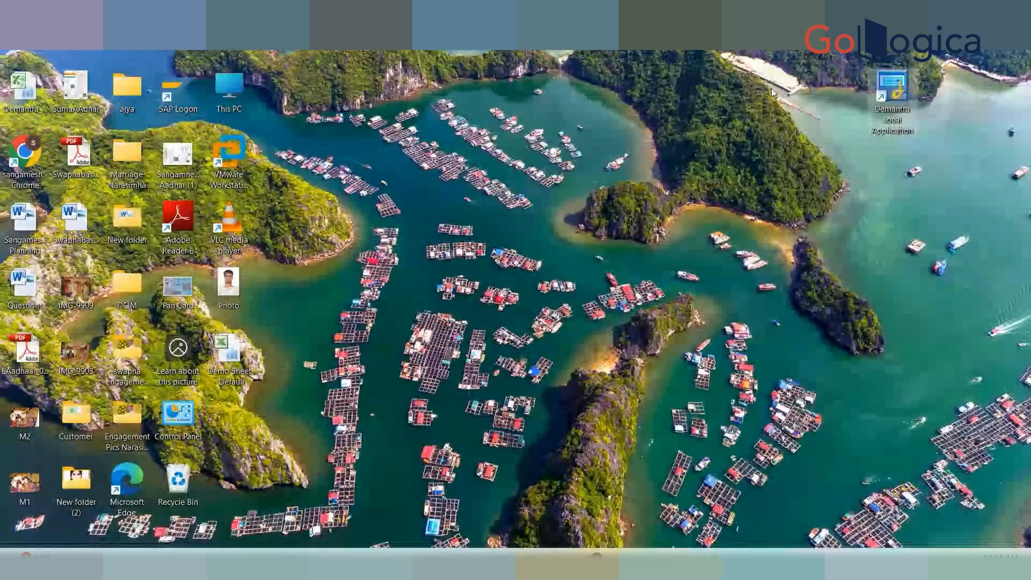
# Launch Demantra Local Application and sign in as demo1 with the account password.
pyautogui.doubleClick(903, 115)
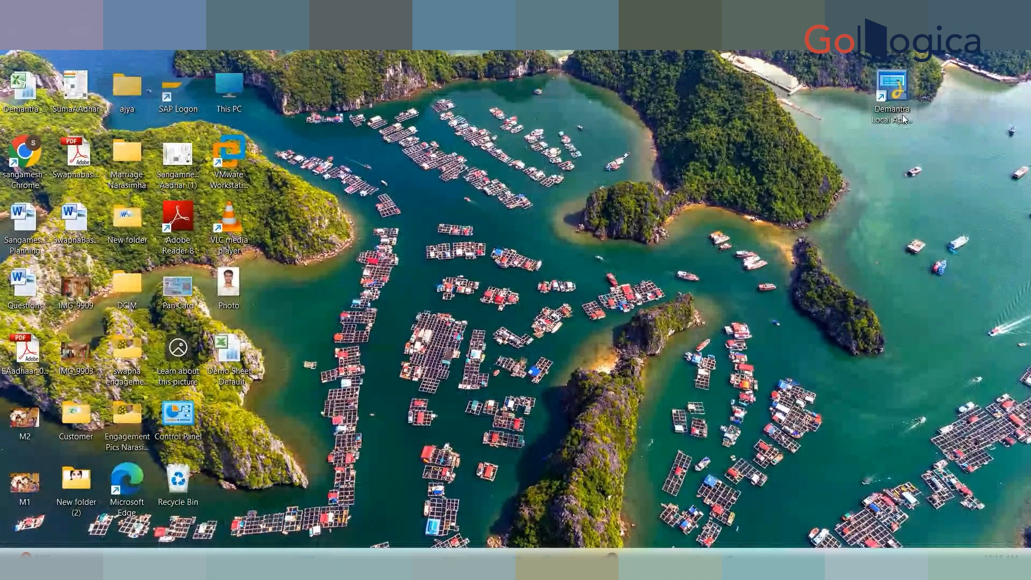
pyautogui.write('1')
pyautogui.press('Tab')
pyautogui.write('***********')
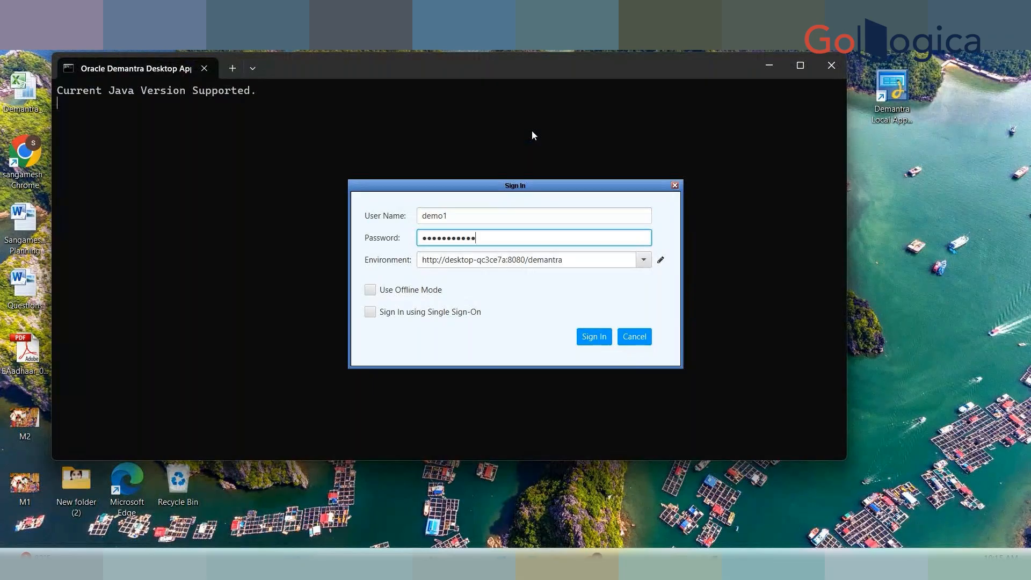
pyautogui.click(594, 336)
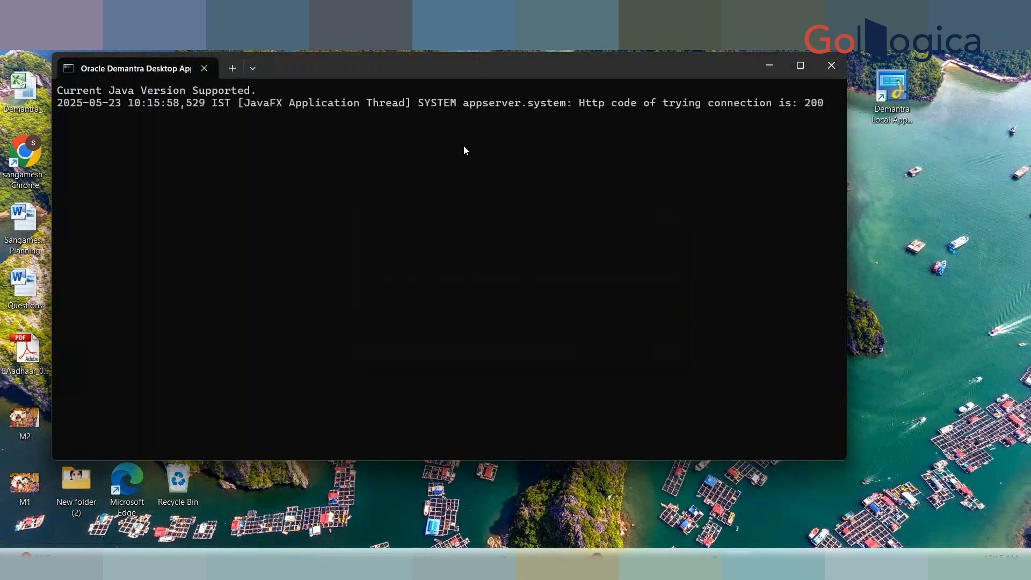
pyautogui.click(769, 65)
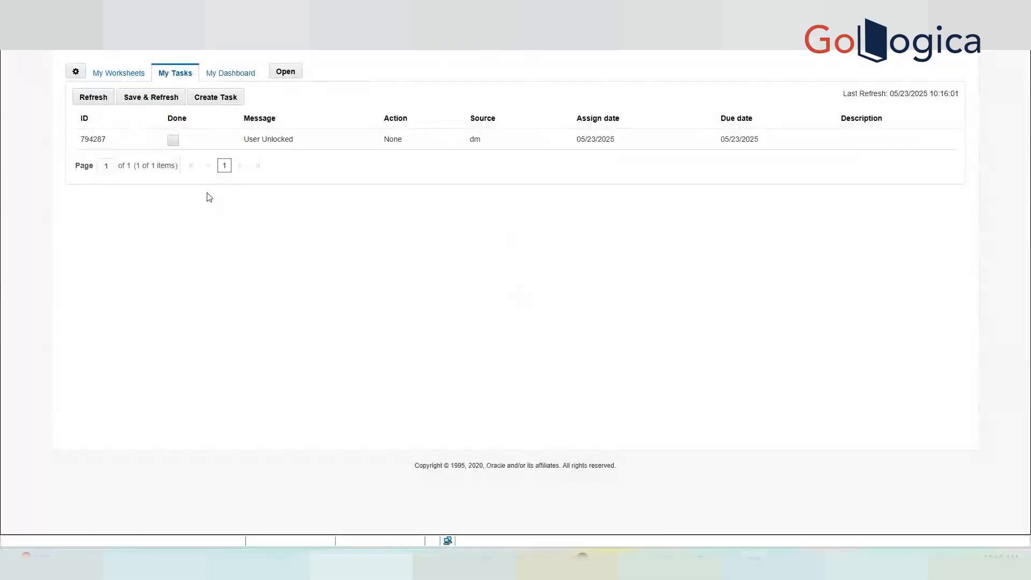
# Mark the User Unlocked task Done, then Save & Refresh so the task list empties.
pyautogui.click(272, 146)
pyautogui.click(274, 138)
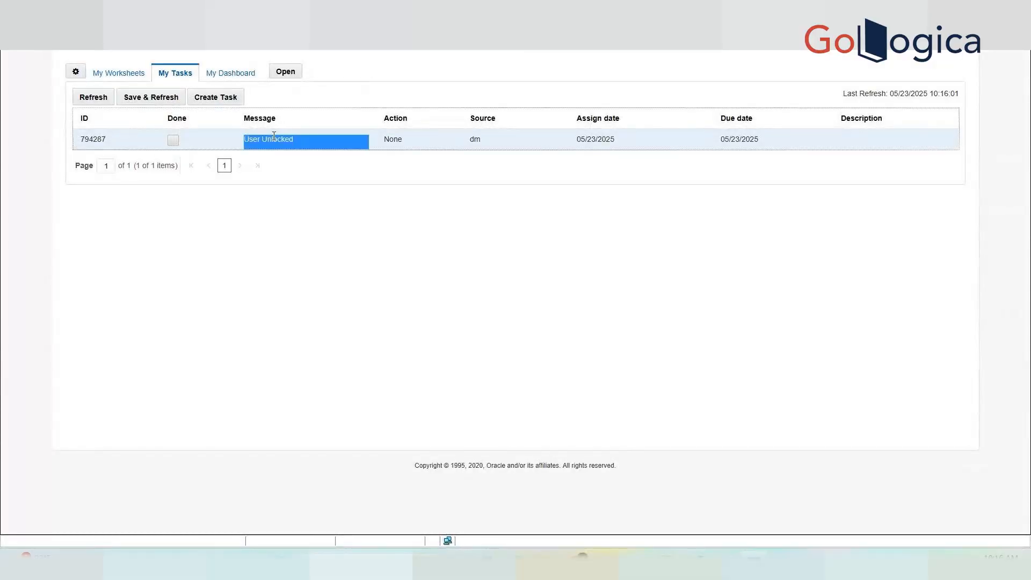
pyautogui.click(121, 140)
pyautogui.click(173, 140)
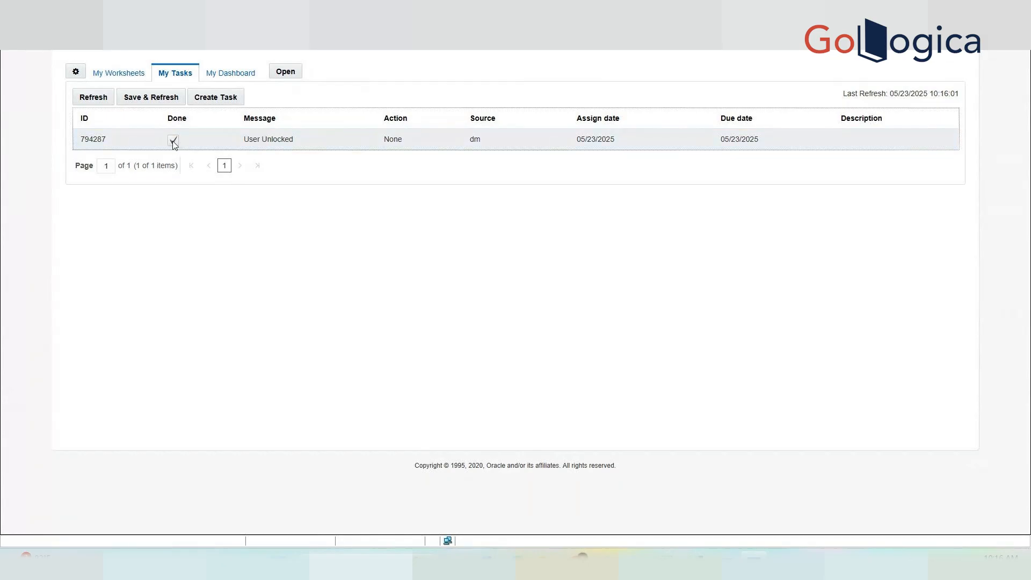
pyautogui.click(94, 97)
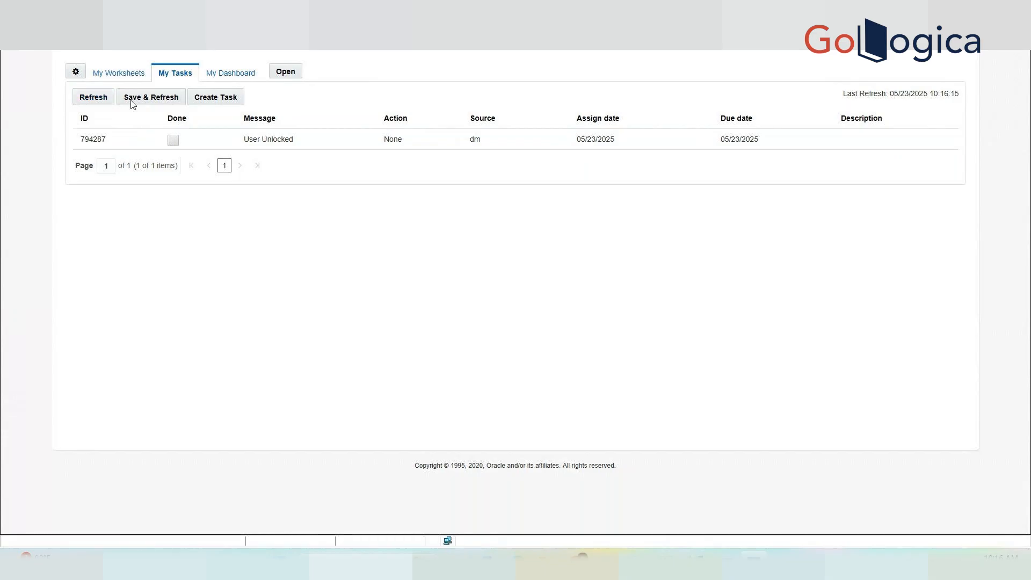
pyautogui.click(177, 141)
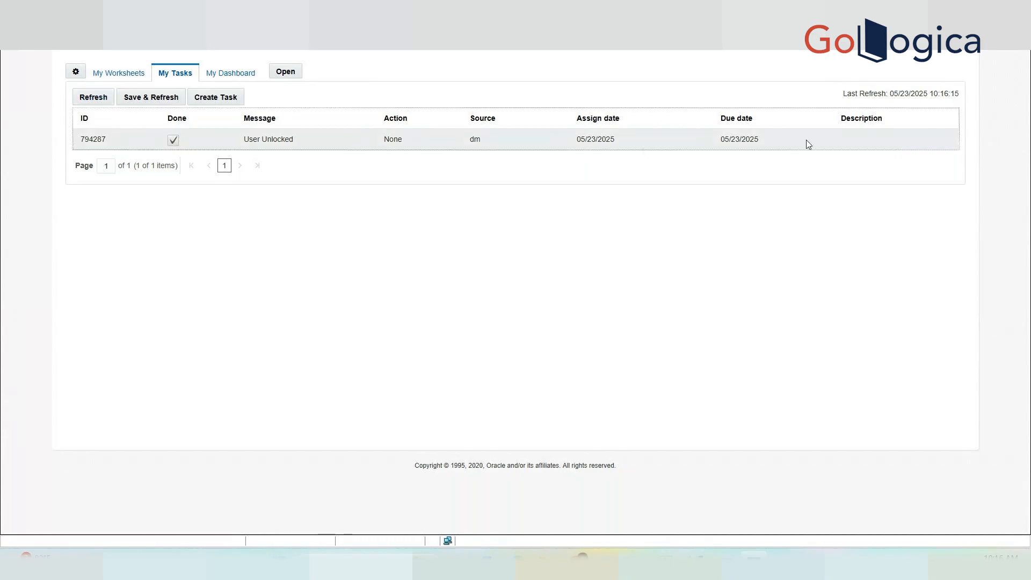
pyautogui.click(150, 98)
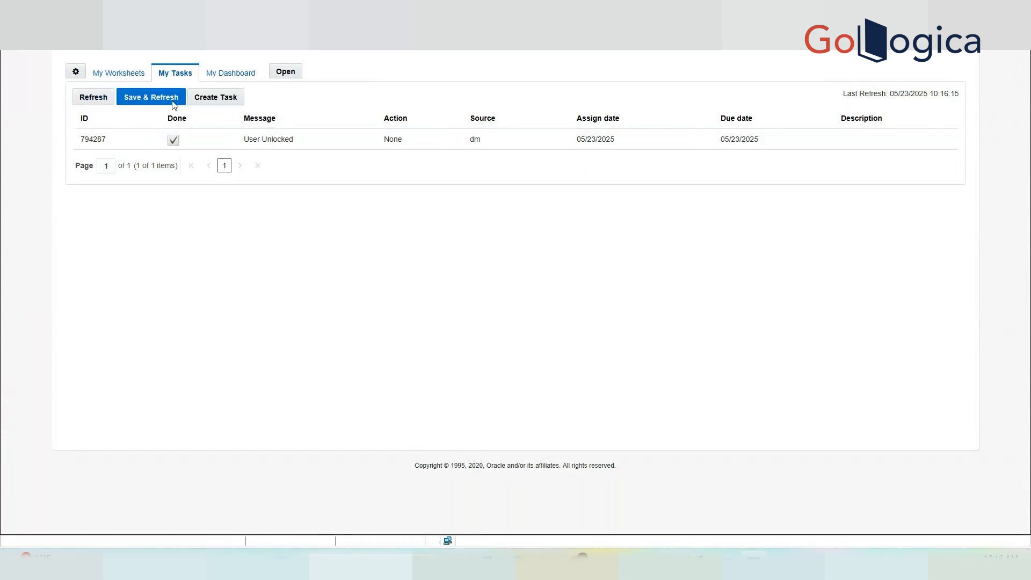
pyautogui.click(91, 97)
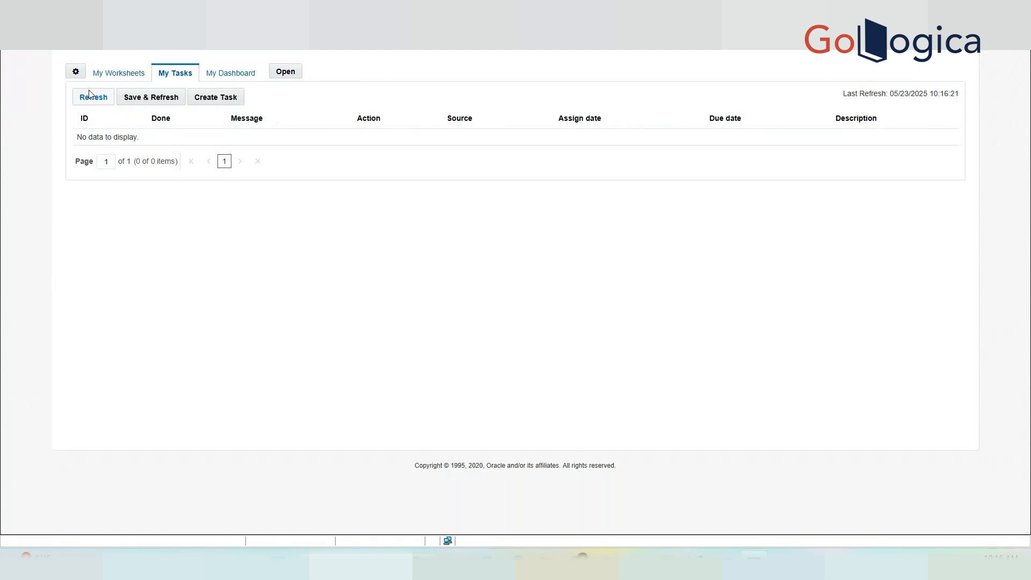
pyautogui.click(975, 39)
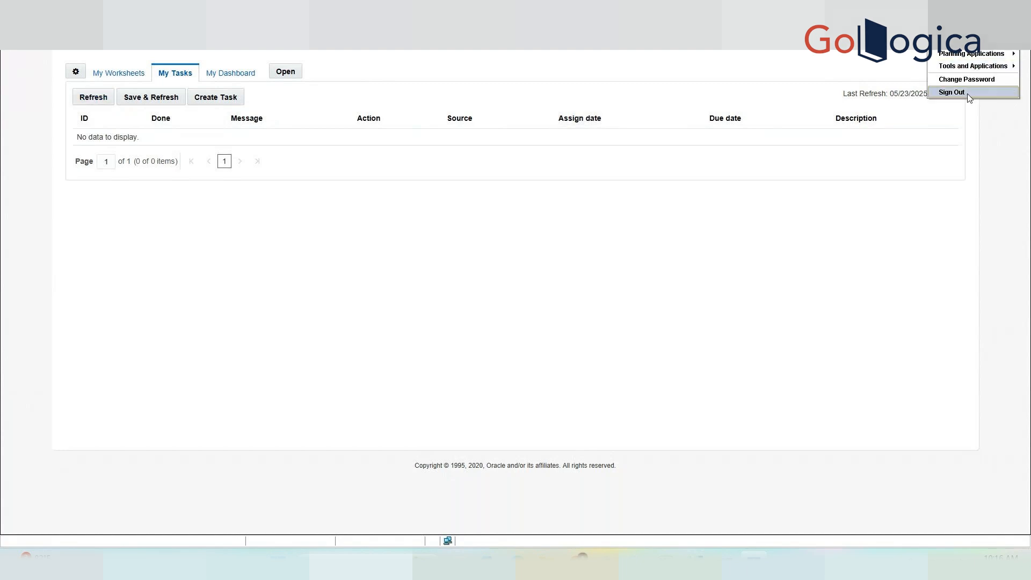
# Sign out and open the last workflow's Instances, showing process 782131 at Step3.
pyautogui.click(743, 129)
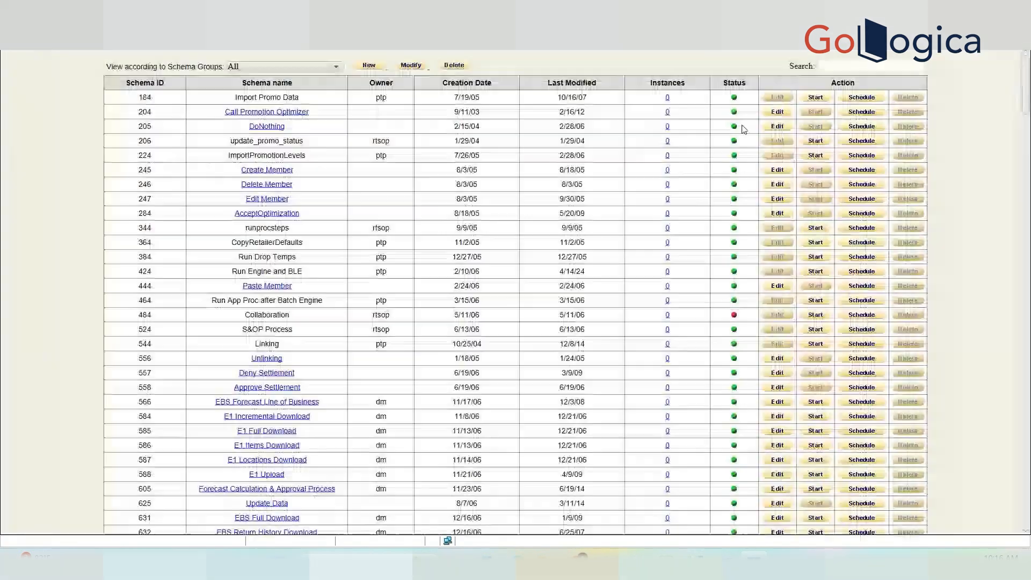
pyautogui.moveTo(1025, 64); pyautogui.dragTo(1028, 486)
pyautogui.click(668, 496)
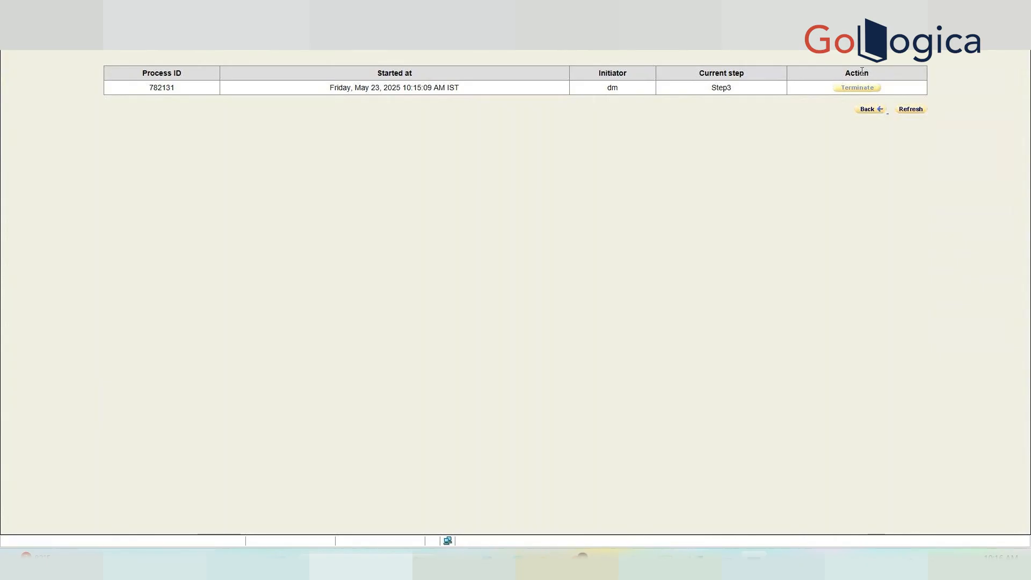
# Back on the schema list, delete 'Demo launch Workflow Step' (row 1834) and start a blank new schema.
pyautogui.click(987, 38)
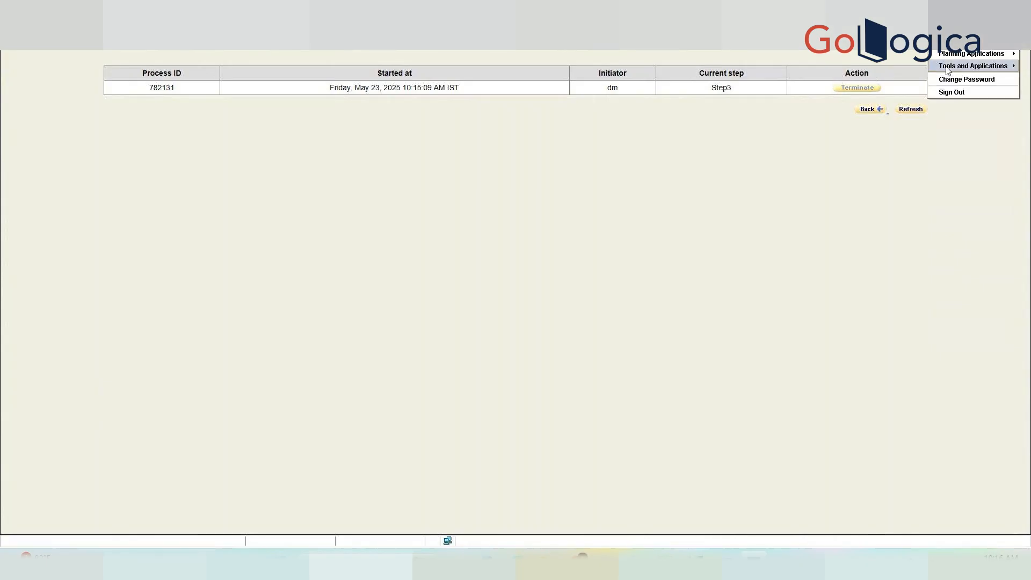
pyautogui.click(868, 110)
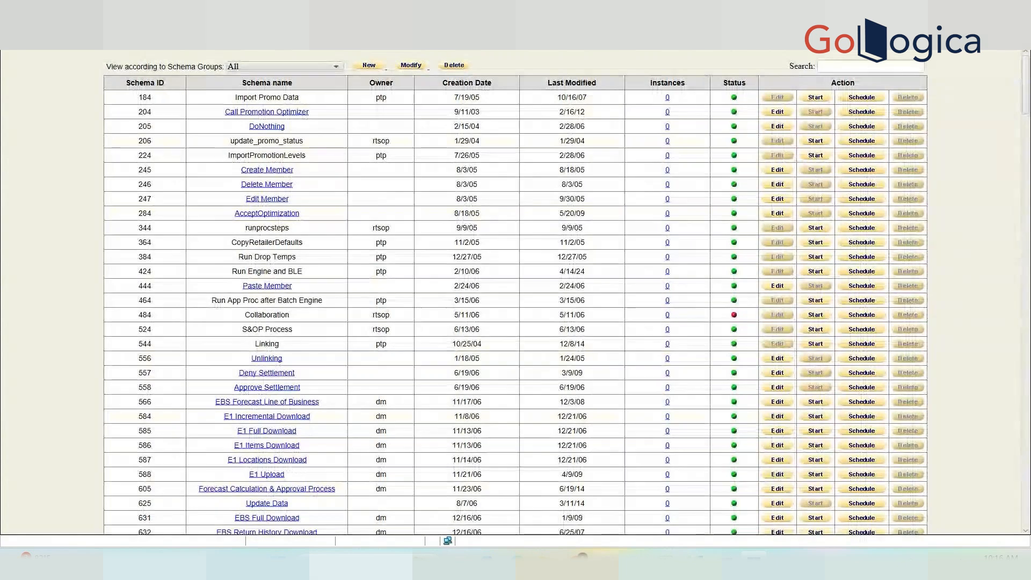
pyautogui.moveTo(583, 559)
pyautogui.moveTo(1025, 86); pyautogui.dragTo(1026, 500)
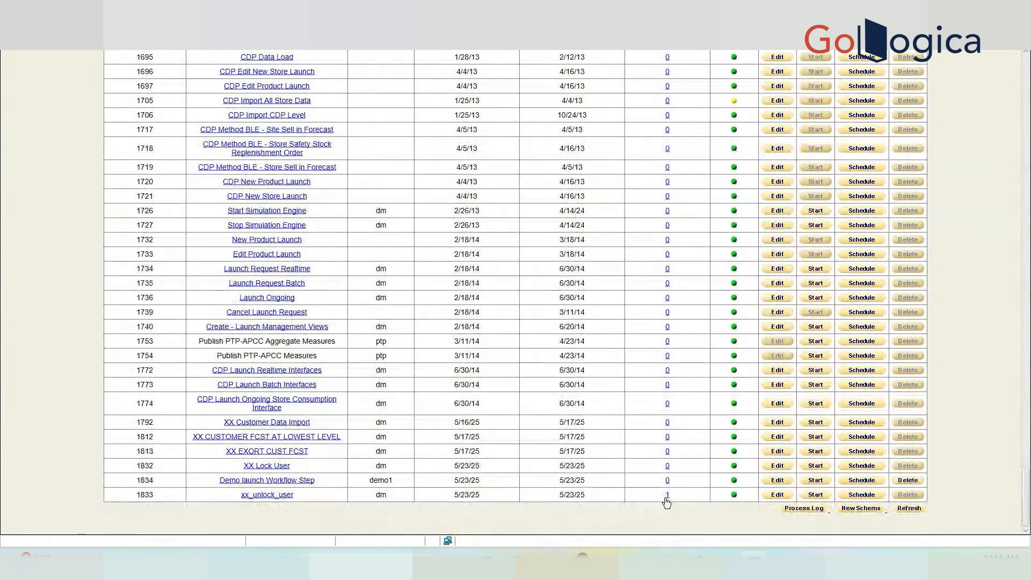
pyautogui.click(907, 480)
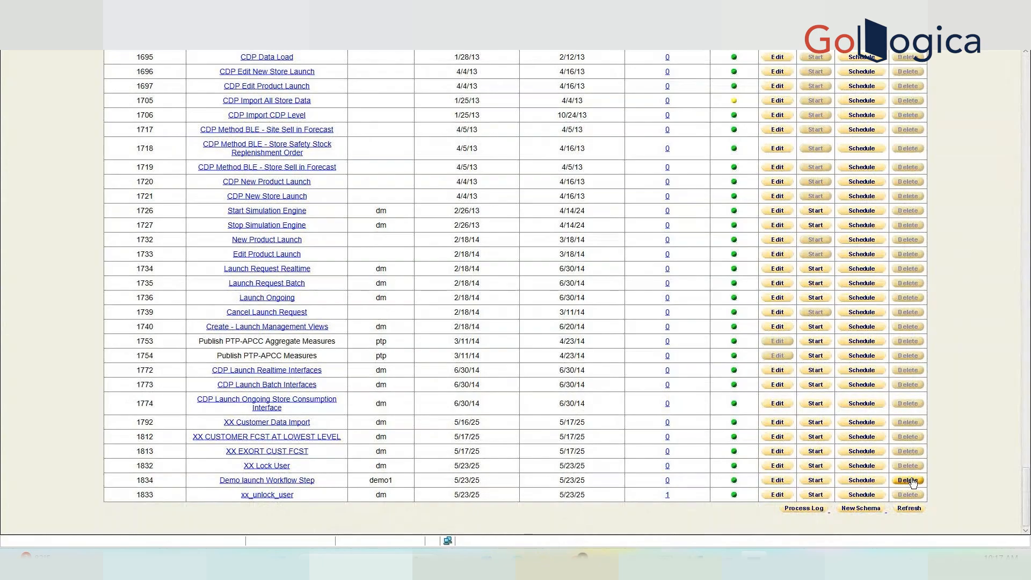
pyautogui.click(573, 252)
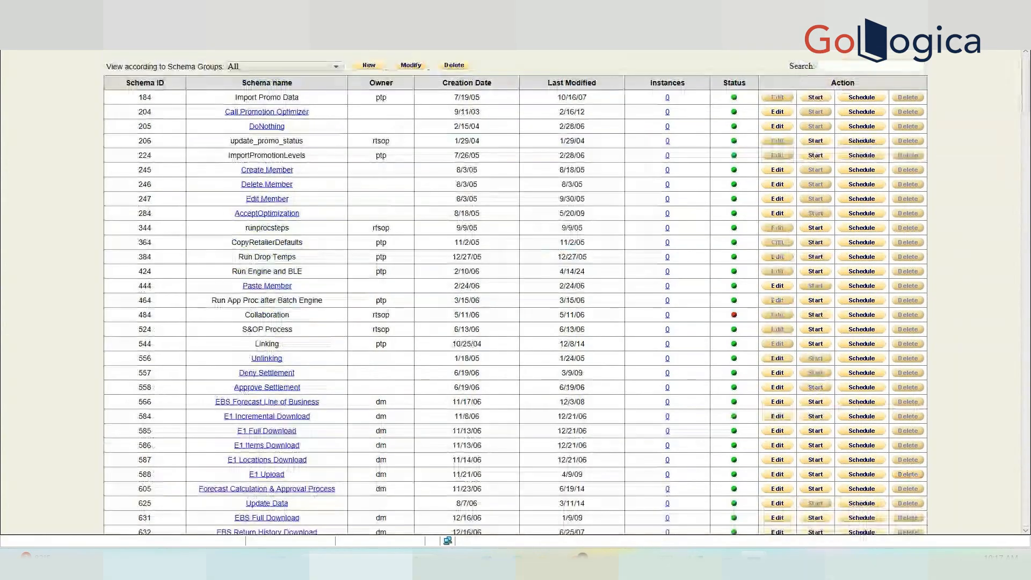
pyautogui.moveTo(1025, 102); pyautogui.dragTo(1016, 542)
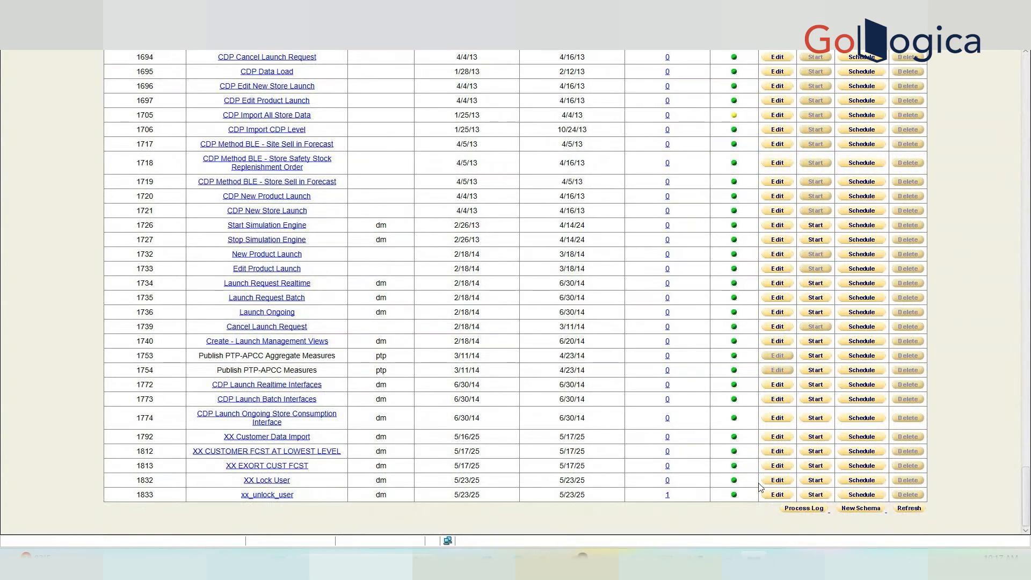
pyautogui.click(860, 508)
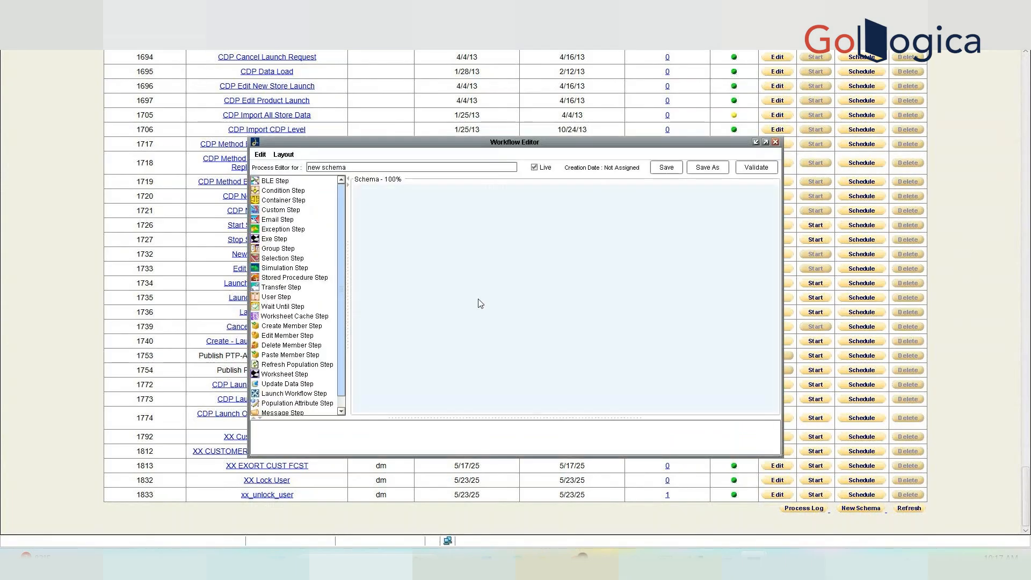
# Drop an Executable Step 'Step1' onto the new schema canvas, then close the Workflow Editor.
pyautogui.click(284, 240)
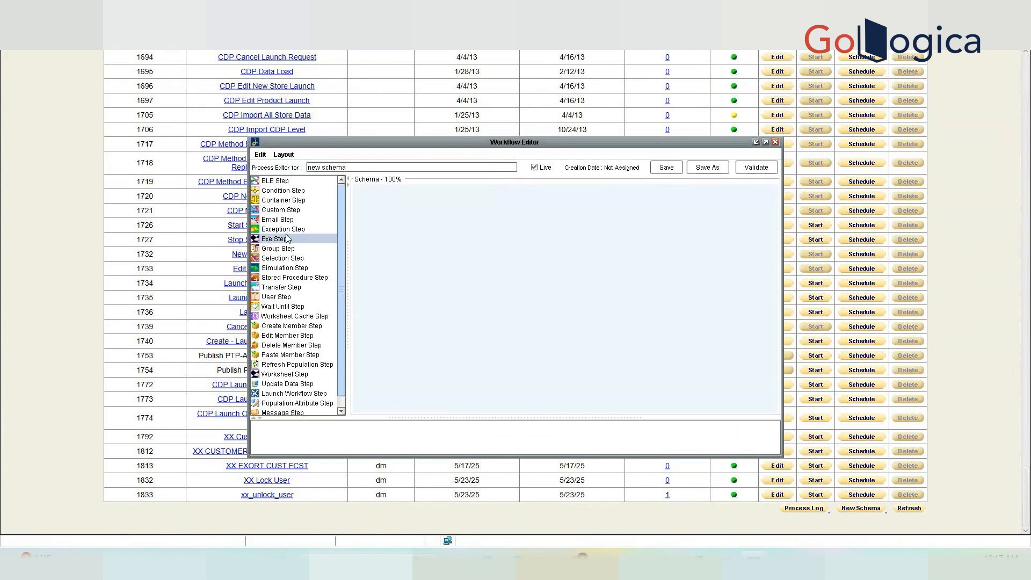
pyautogui.moveTo(288, 239); pyautogui.dragTo(390, 213)
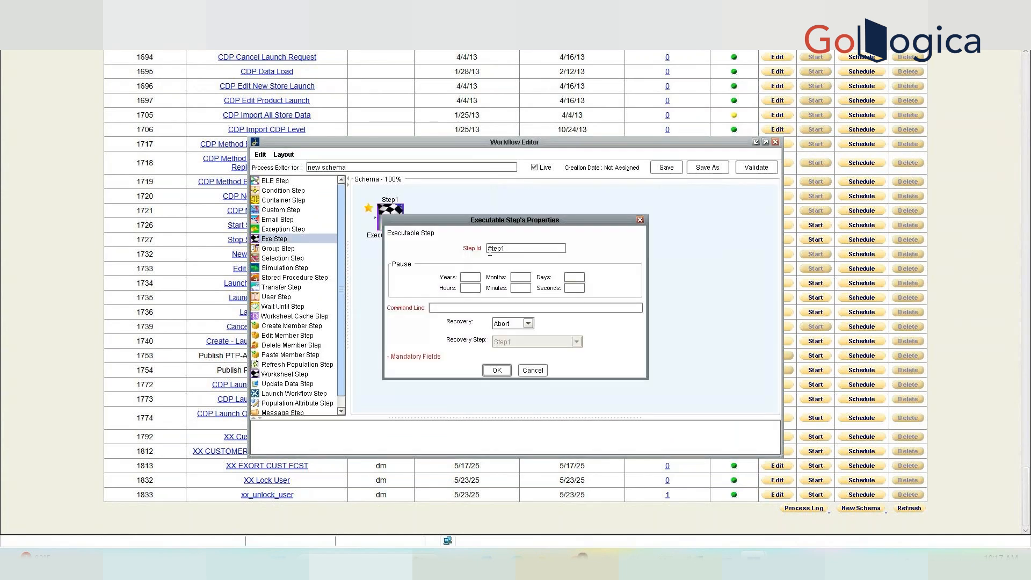
pyautogui.click(506, 373)
pyautogui.doubleClick(395, 226)
pyautogui.click(532, 370)
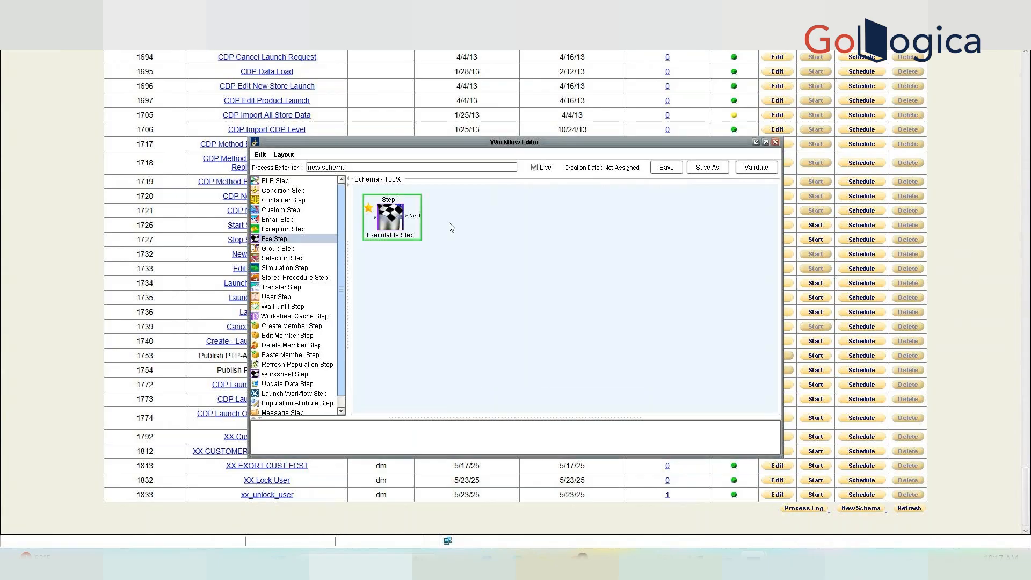
pyautogui.click(775, 141)
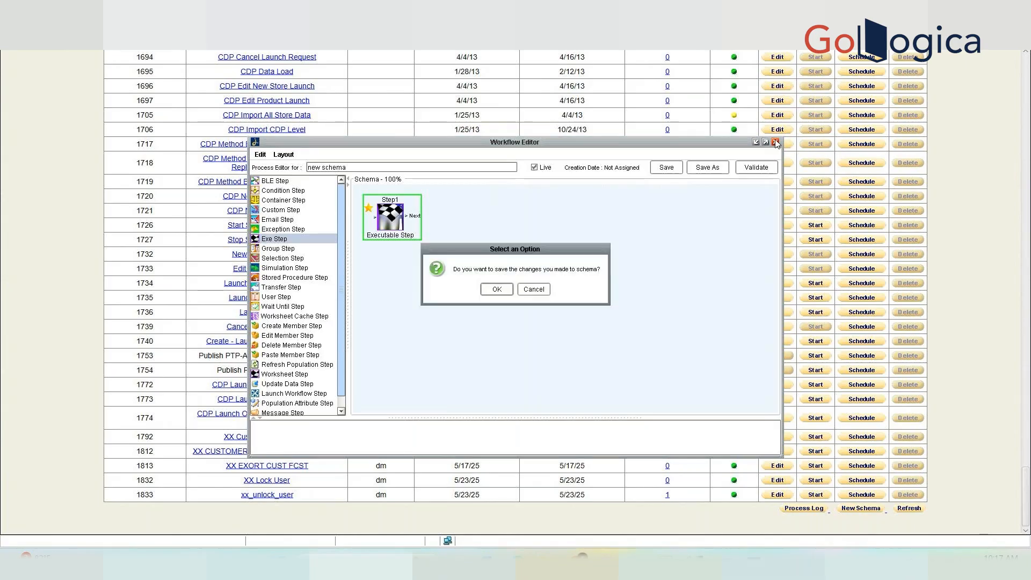
# Leave the editor and filter the schema list by 'engine'.
pyautogui.click(533, 290)
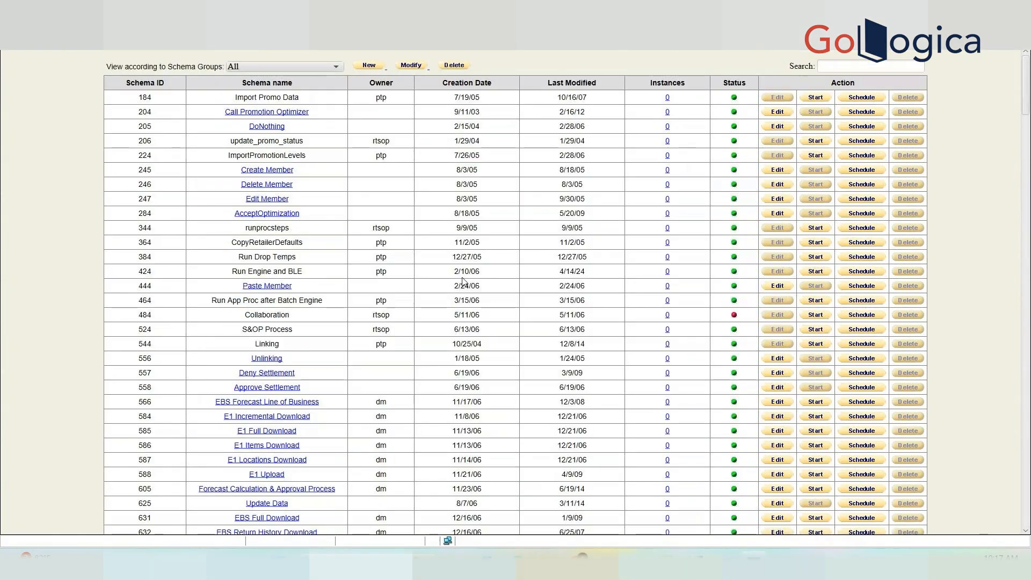
pyautogui.click(831, 65)
pyautogui.write('engine')
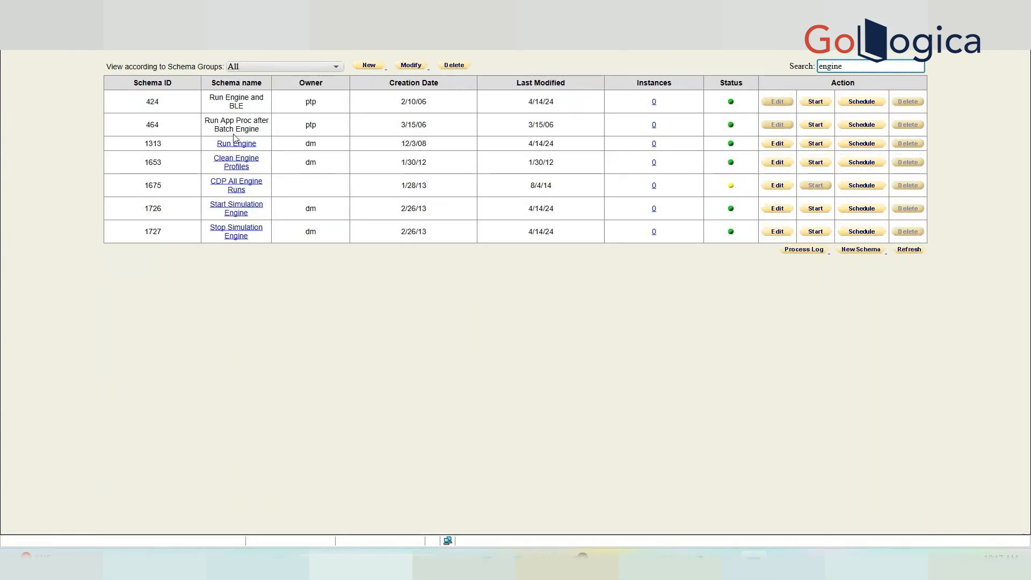
# Open the Run Engine workflow and review its RunLinuxForecast and RunWindowsForecast step properties.
pyautogui.moveTo(241, 143); pyautogui.dragTo(232, 144)
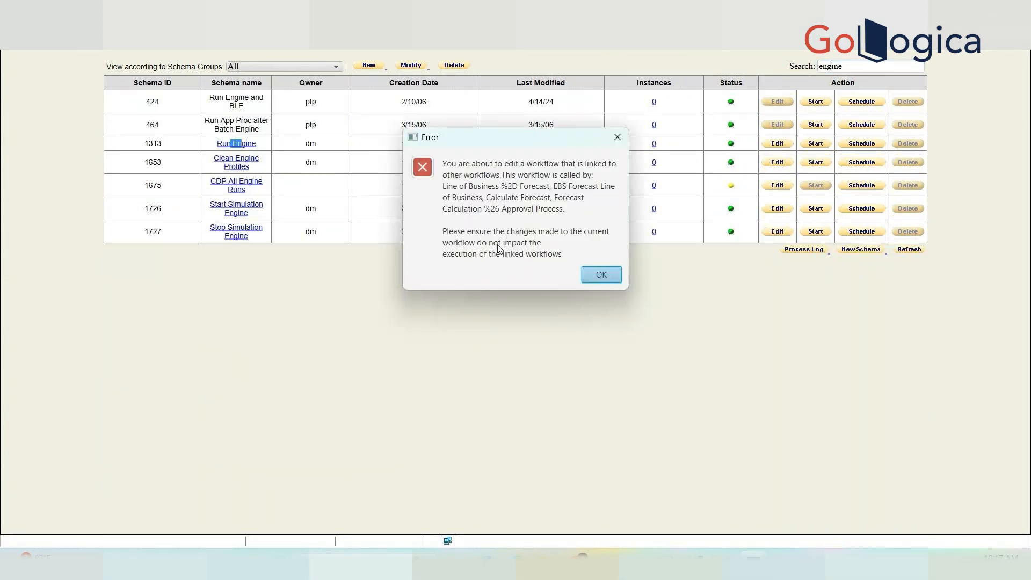
pyautogui.click(600, 274)
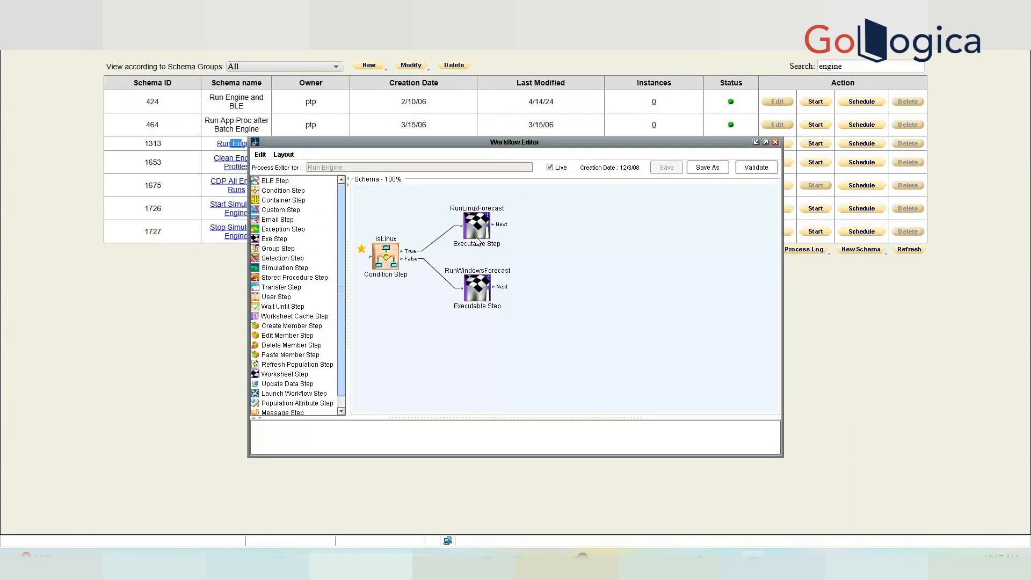
pyautogui.click(482, 224)
pyautogui.doubleClick(482, 224)
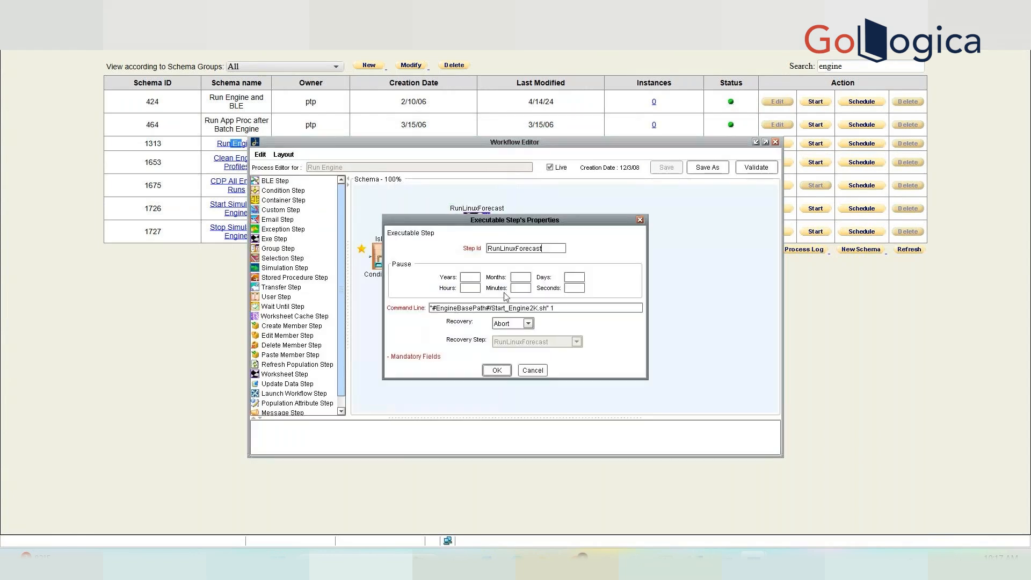
pyautogui.click(532, 370)
pyautogui.doubleClick(485, 290)
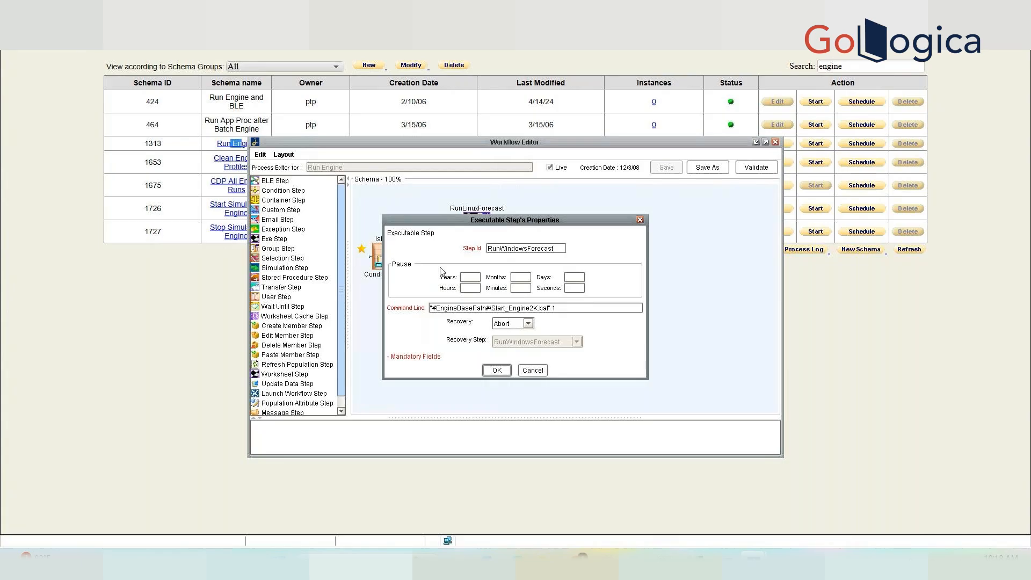
pyautogui.click(533, 371)
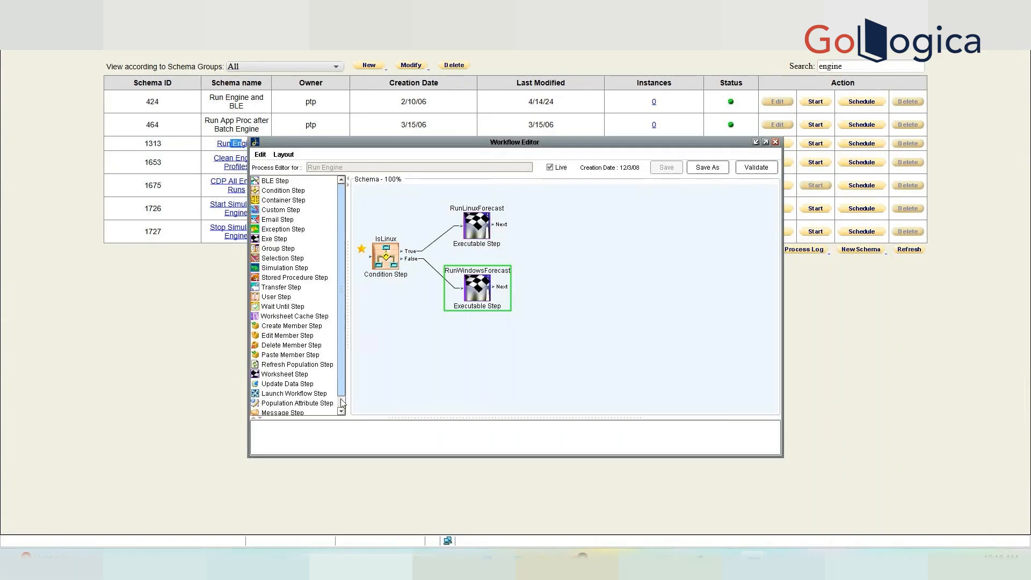
# Browse the stored procedure, transfer, launch workflow and executable step types, then close and refresh the list.
pyautogui.scroll(-1, 342, 402)
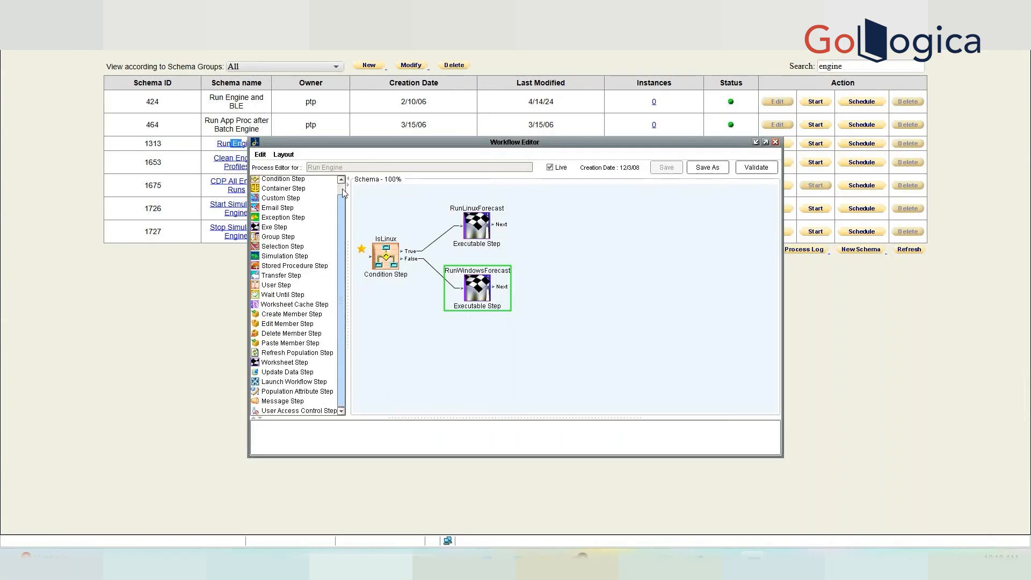
pyautogui.scroll(1, 344, 192)
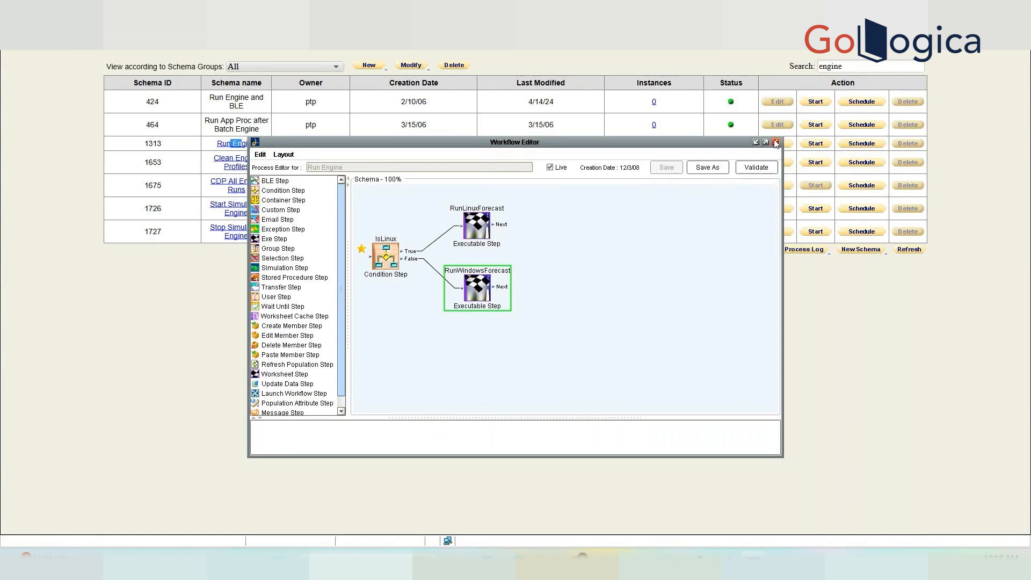
pyautogui.click(304, 279)
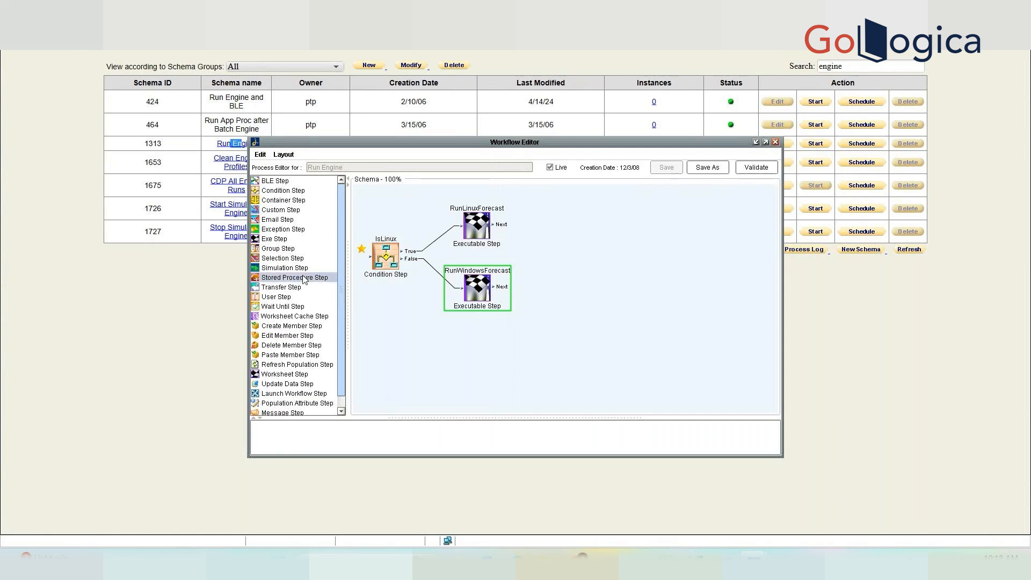
pyautogui.click(297, 287)
pyautogui.click(299, 395)
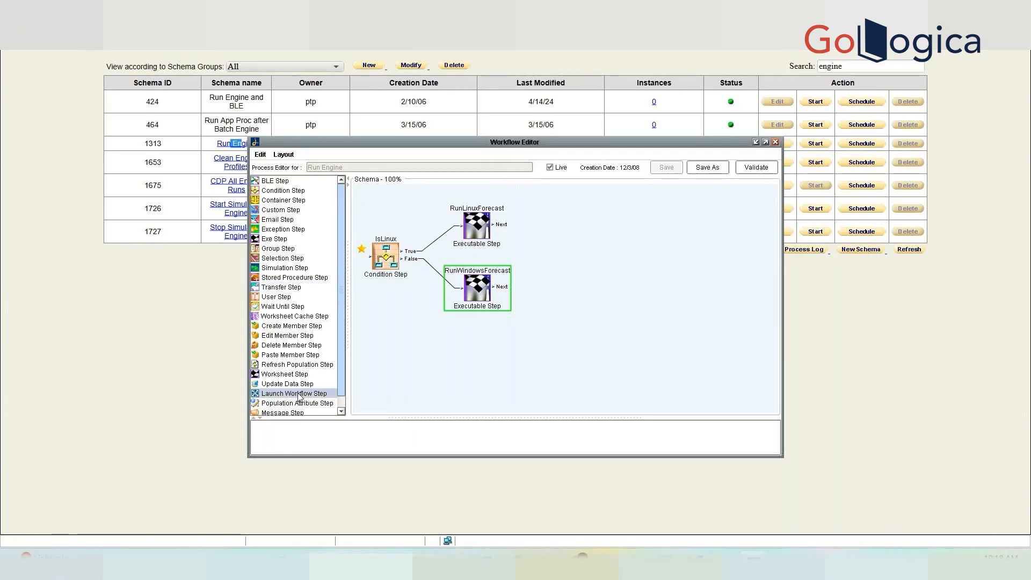
pyautogui.click(263, 240)
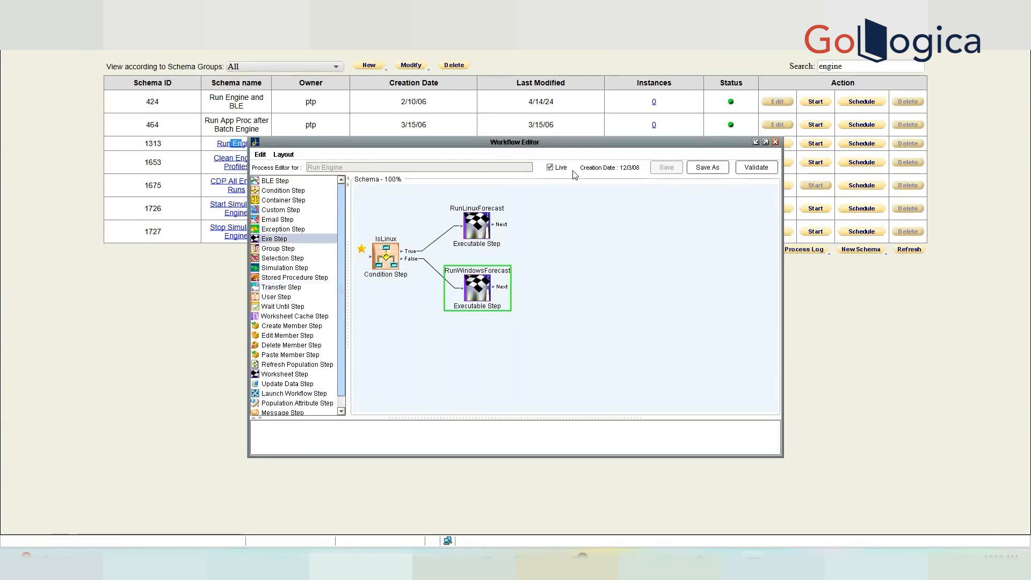
pyautogui.click(775, 142)
pyautogui.click(911, 251)
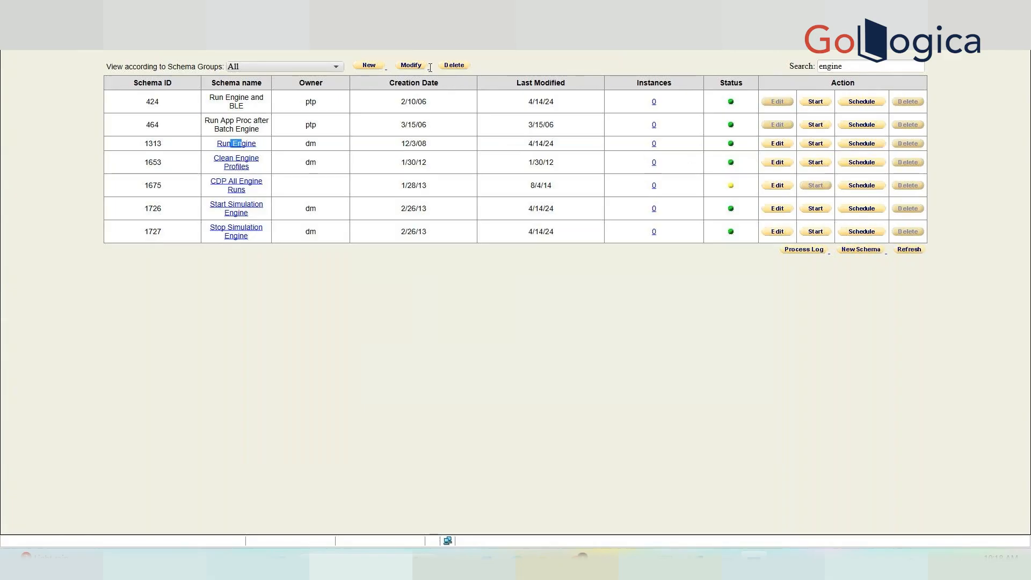
pyautogui.click(369, 66)
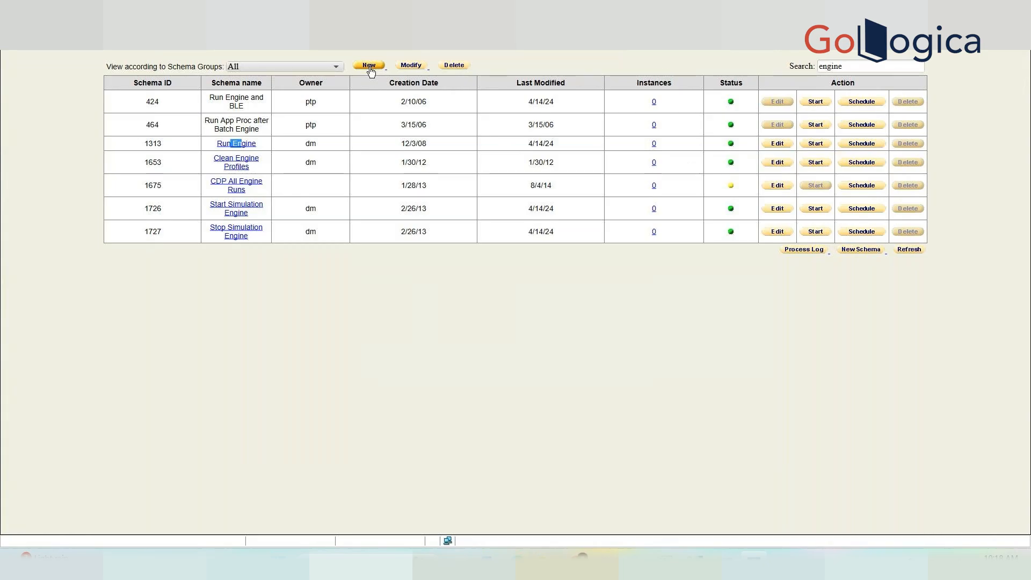
# Start a new schema group named 'Demo Group'.
pyautogui.click(376, 67)
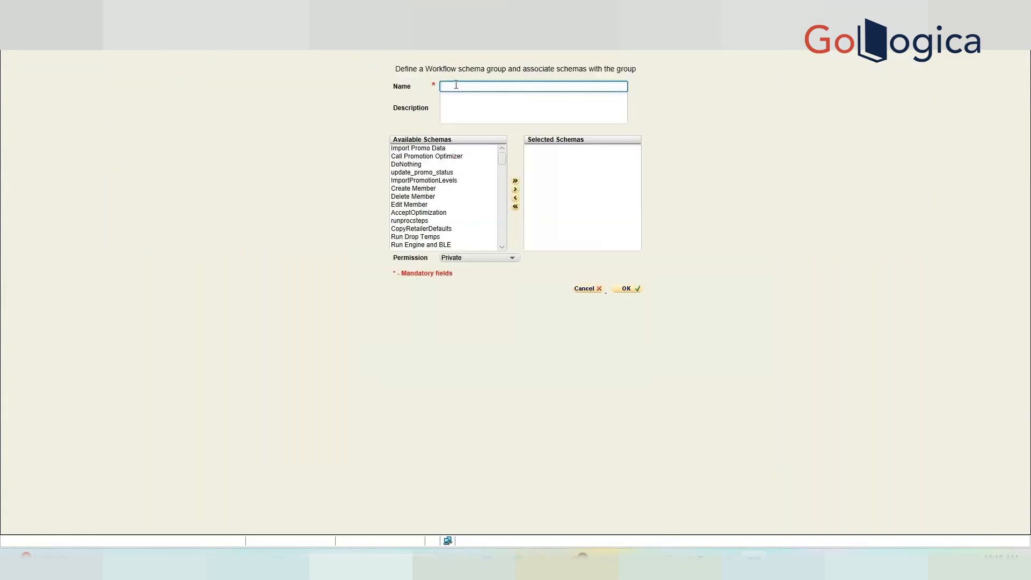
pyautogui.write('Demo')
pyautogui.write(' 3')
pyautogui.write('rouo')
pyautogui.press('BackSpace')
pyautogui.moveTo(505, 154); pyautogui.dragTo(506, 269)
# Add XX Lock User, xx_unlock_user, XX EXORT CUST FCST, XX CUSTOMER FCST AT LOWEST LEVEL and XX Customer Data Import.
pyautogui.click(436, 238)
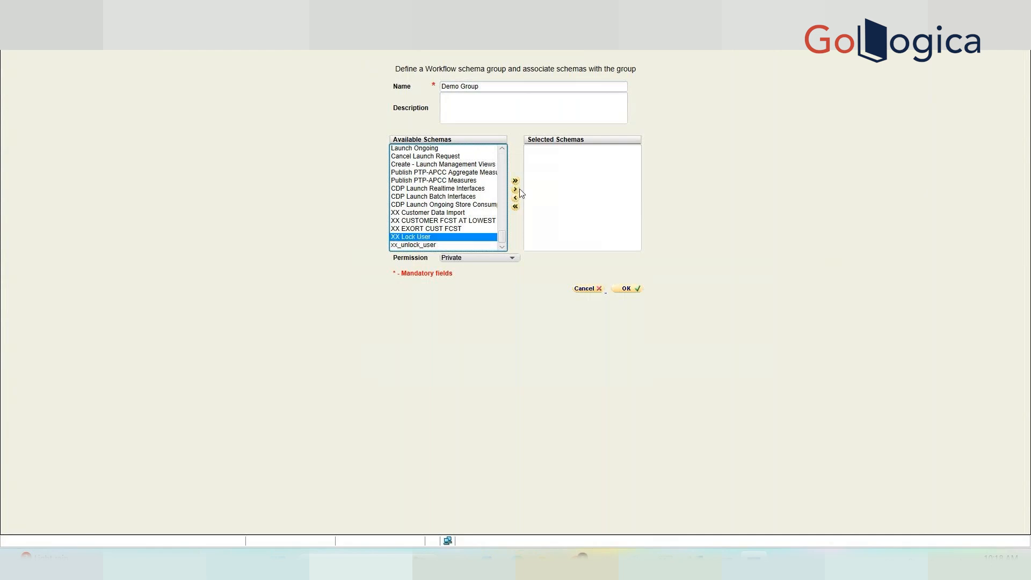
pyautogui.click(515, 189)
pyautogui.click(429, 237)
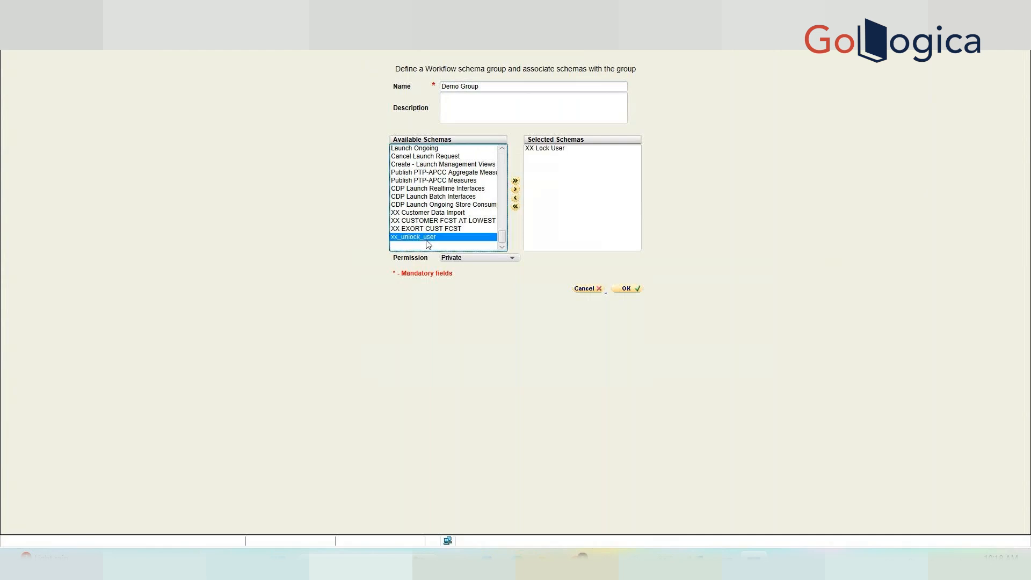
pyautogui.click(517, 190)
pyautogui.click(465, 229)
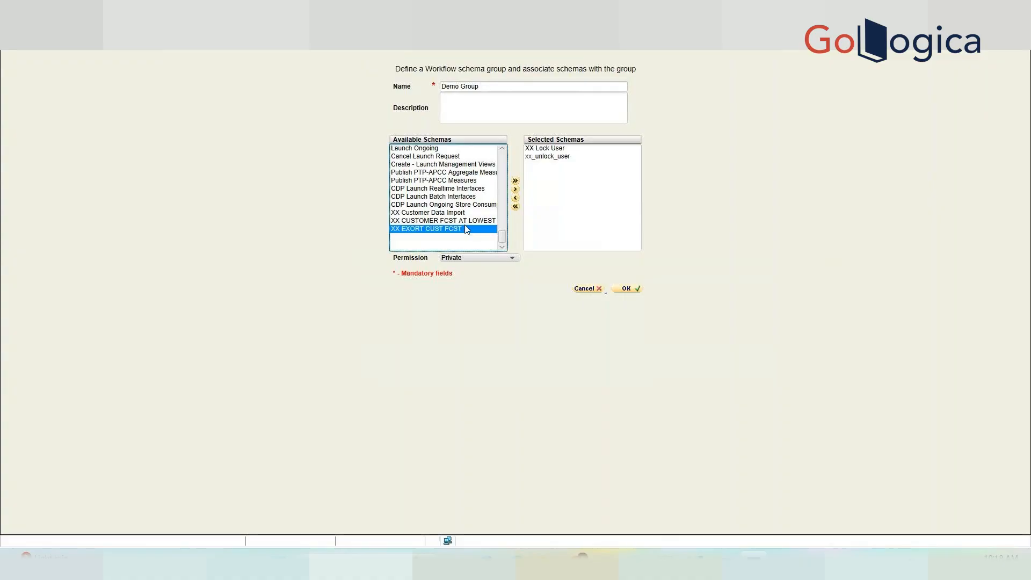
pyautogui.click(516, 189)
pyautogui.click(464, 222)
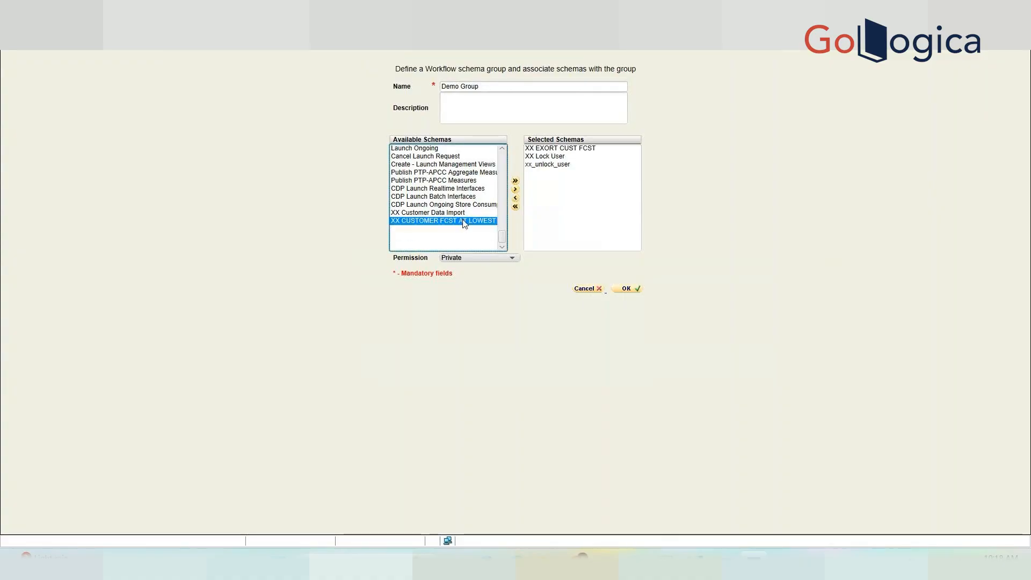
pyautogui.click(515, 189)
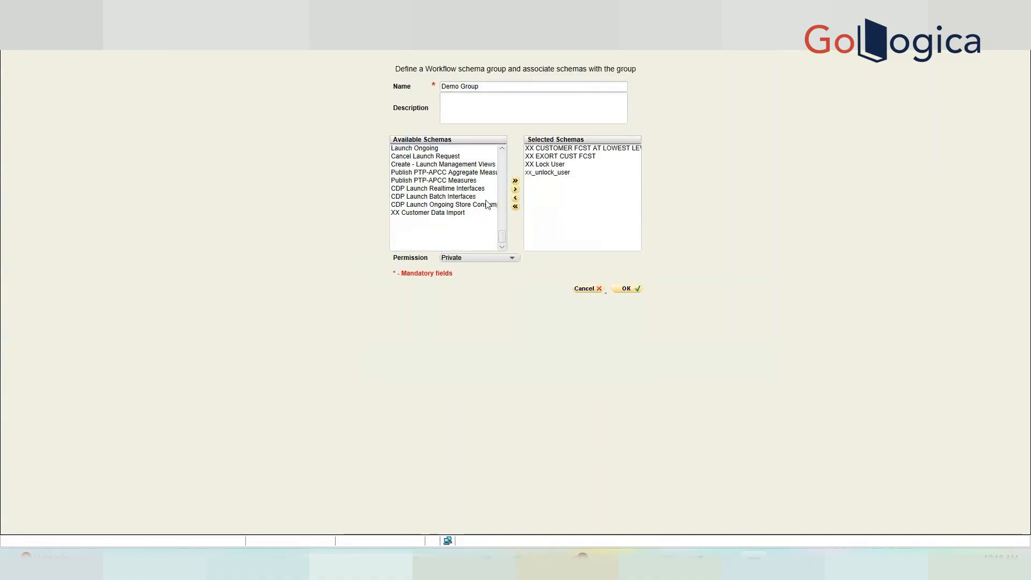
pyautogui.click(471, 213)
pyautogui.click(515, 189)
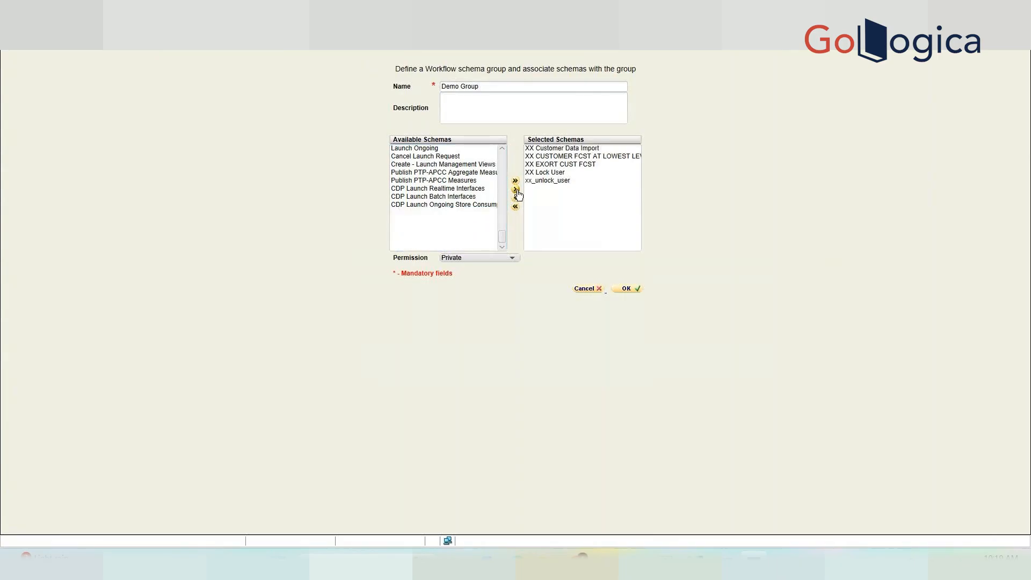
# Set the group's permission to Public, save it, and view its five schemas.
pyautogui.click(480, 259)
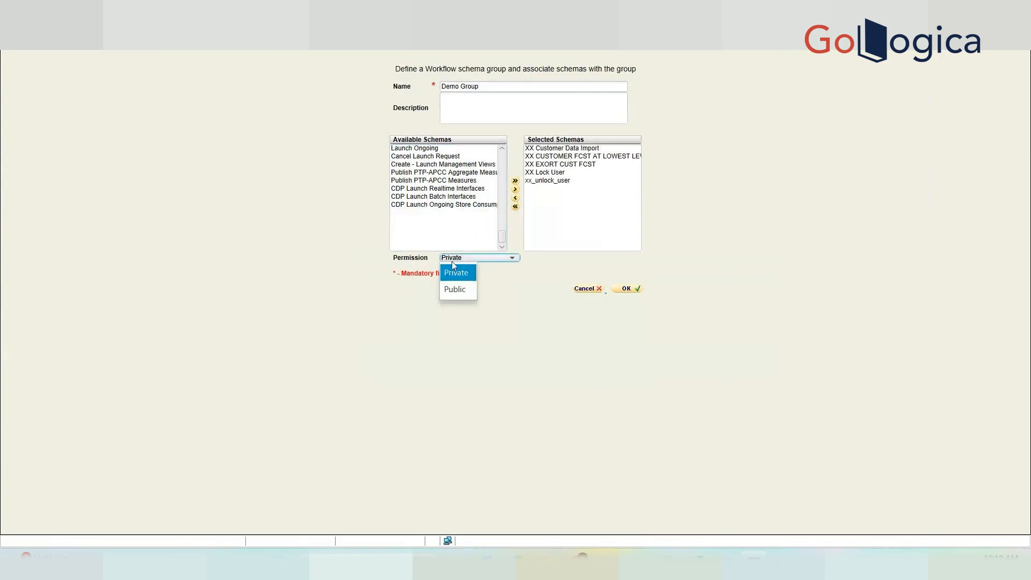
pyautogui.click(459, 290)
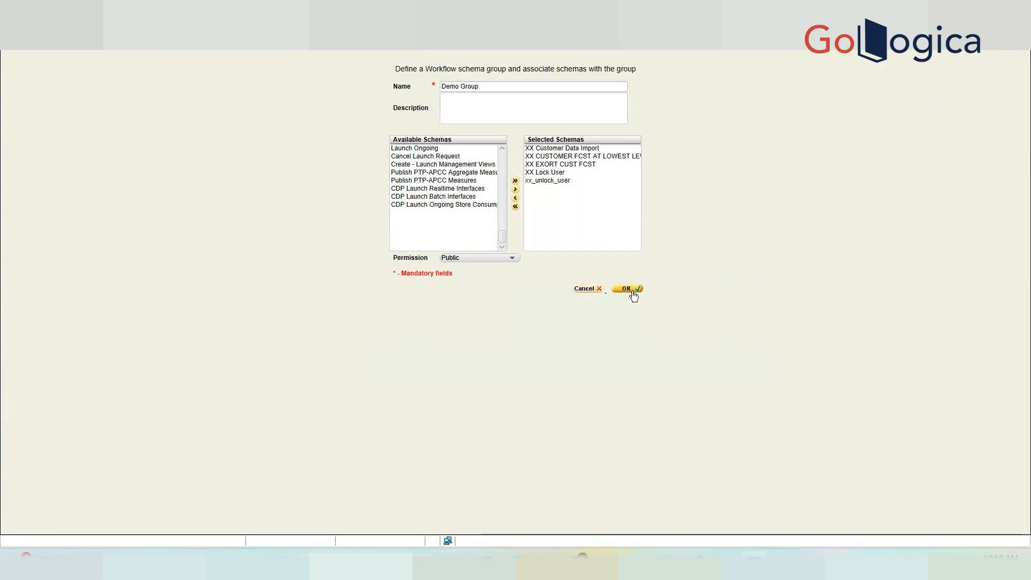
pyautogui.click(633, 293)
pyautogui.click(278, 69)
pyautogui.click(277, 68)
pyautogui.moveTo(185, 130); pyautogui.dragTo(323, 84)
pyautogui.click(341, 205)
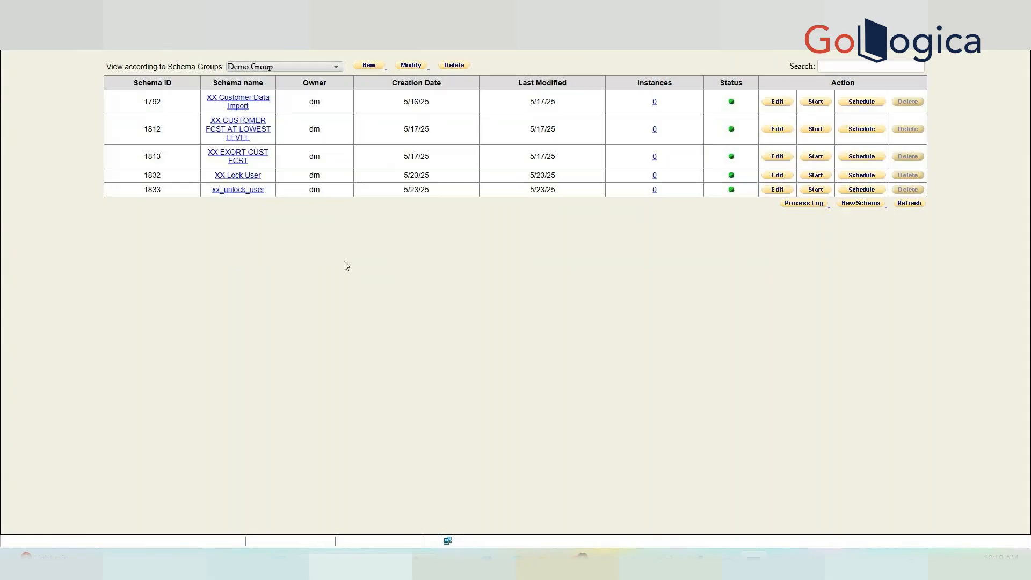
# Run 'select * from wf_schema_groups;' in the SQL Developer worksheet.
pyautogui.hotkey('alt', 'Tab')
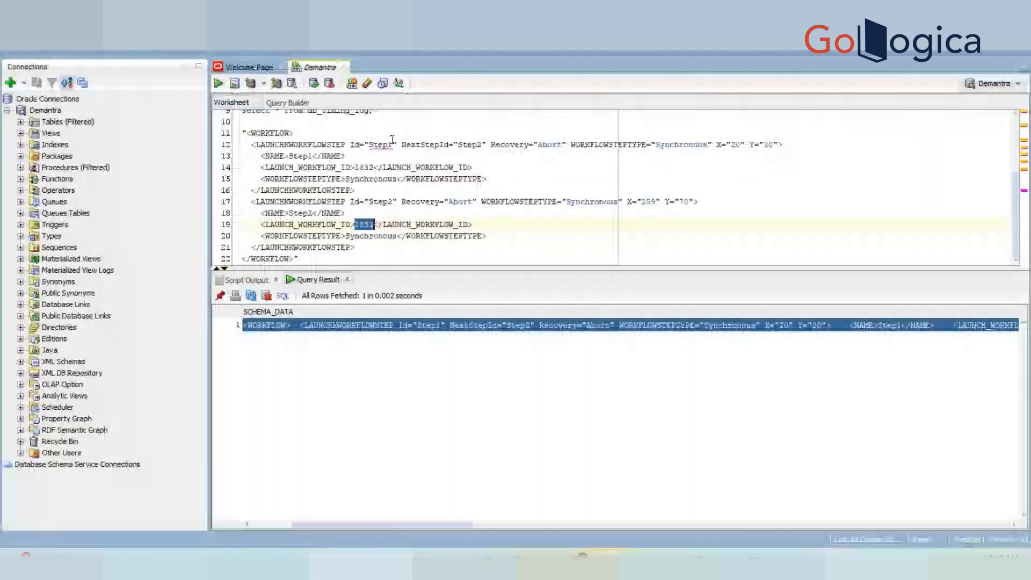
pyautogui.scroll(2, 392, 139)
pyautogui.click(380, 122)
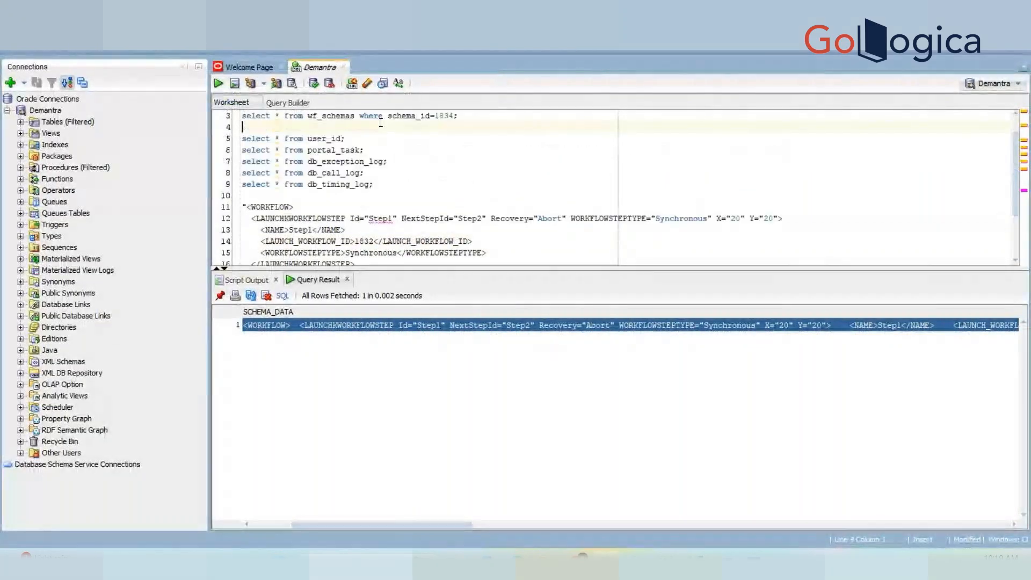
pyautogui.click(483, 115)
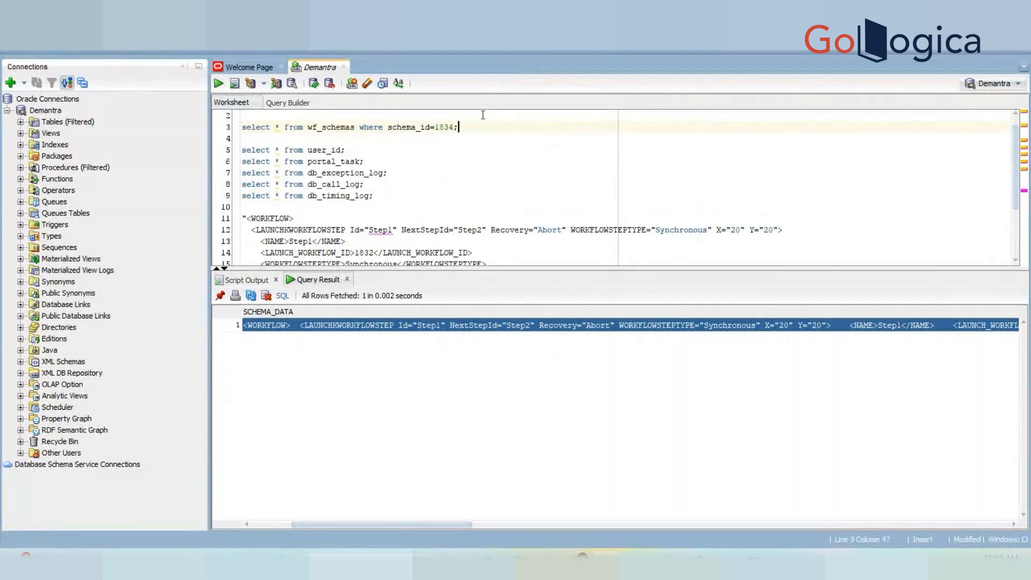
pyautogui.press('Return')
pyautogui.press('Return')
pyautogui.write('select * from wf')
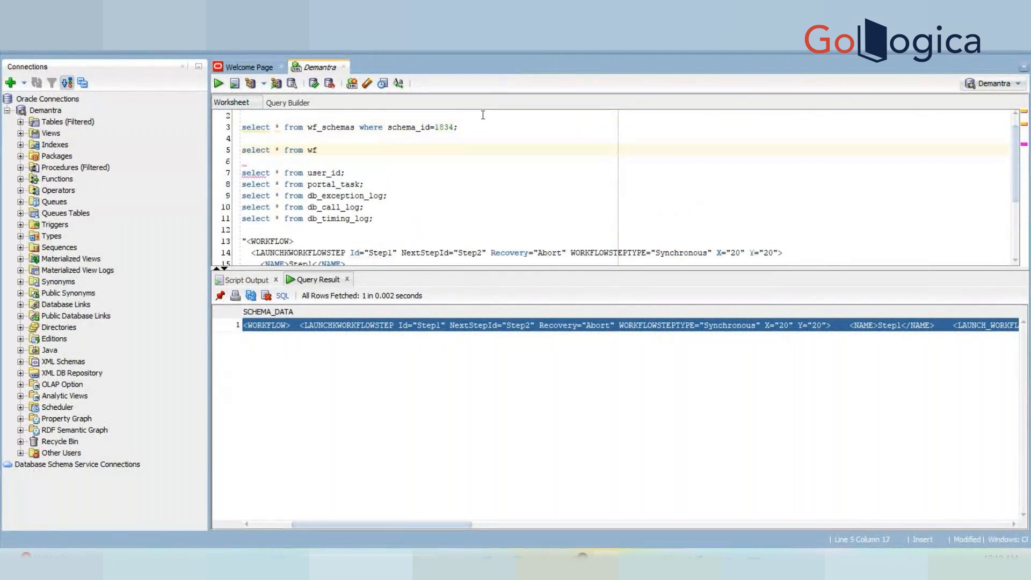
pyautogui.write('_')
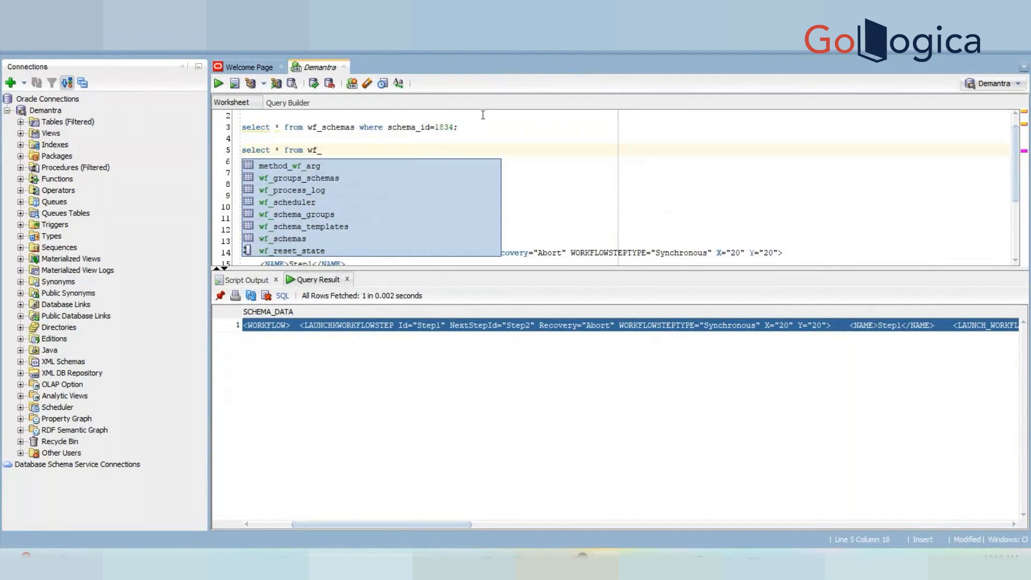
pyautogui.click(314, 214)
pyautogui.doubleClick(320, 214)
pyautogui.write(';')
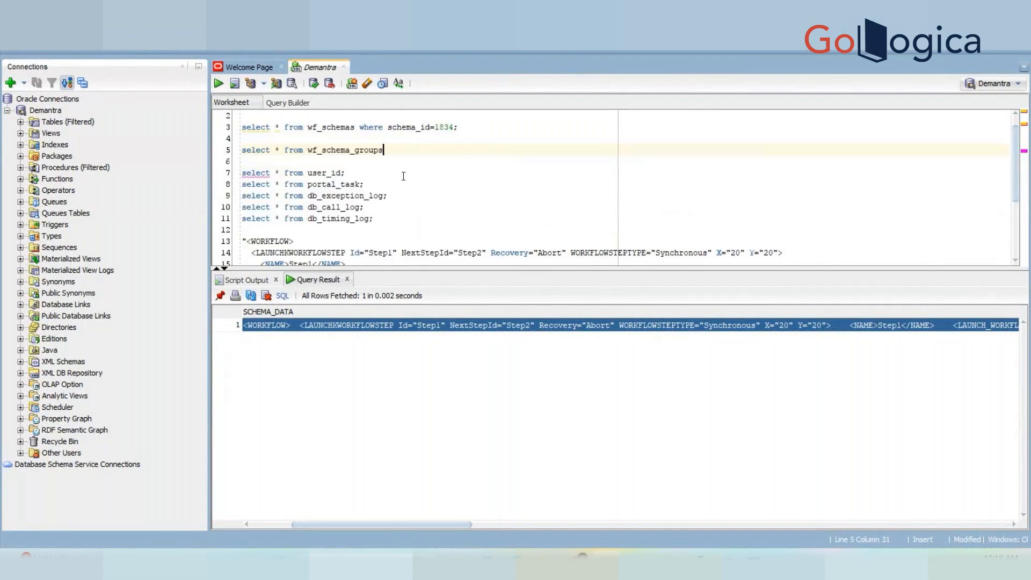
pyautogui.hotkey('ctrl', 'Return')
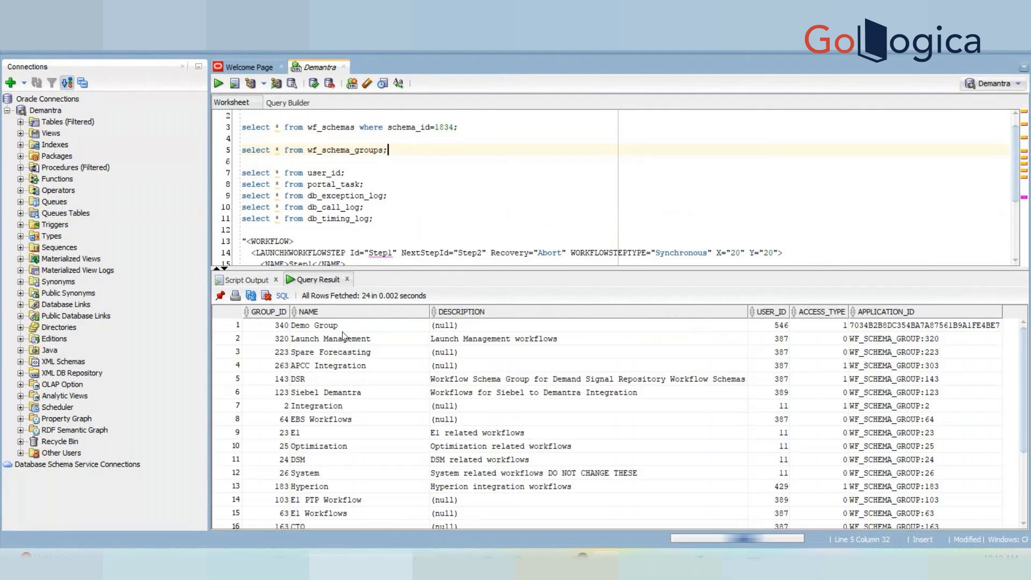
# Inspect the Demo Group row: group 340, access type 1, plus its application and user IDs.
pyautogui.click(336, 327)
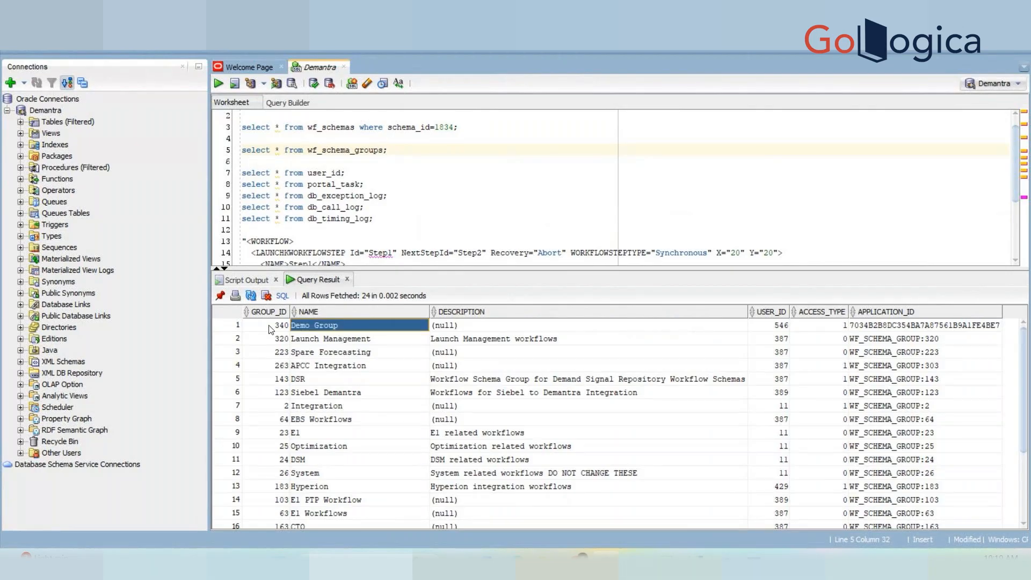
pyautogui.moveTo(269, 326); pyautogui.dragTo(765, 321)
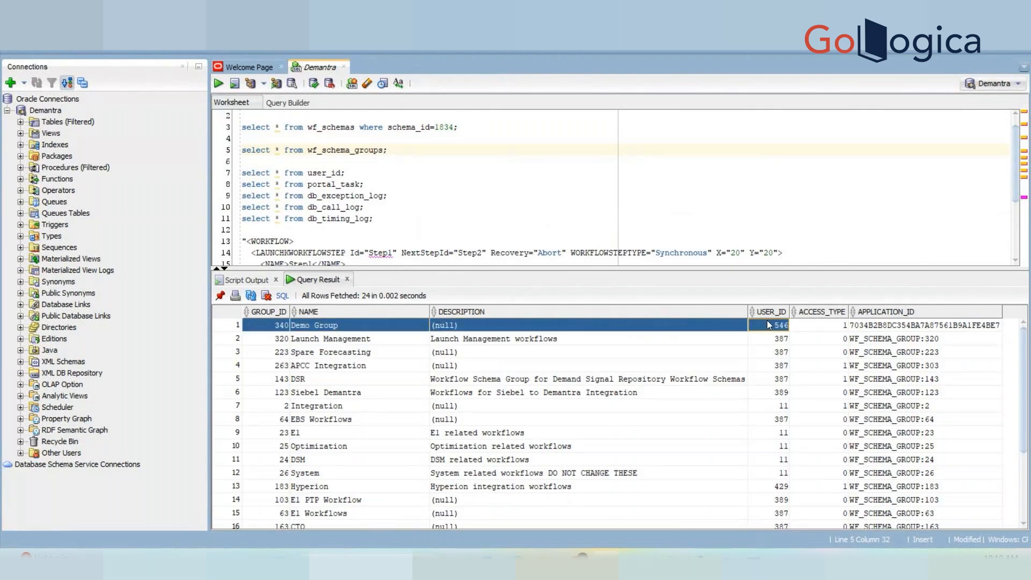
pyautogui.click(840, 320)
pyautogui.press('Right')
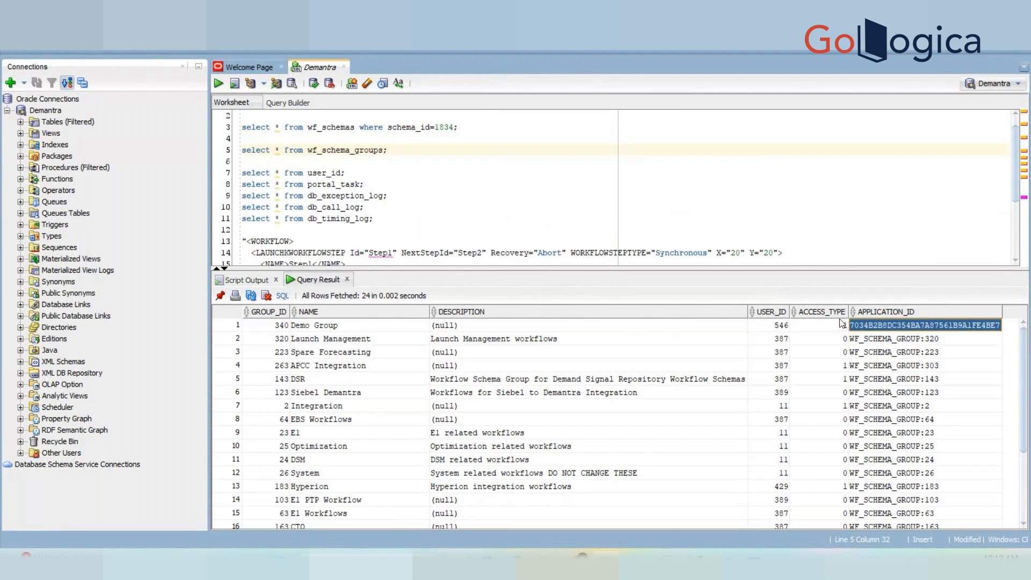
pyautogui.press('Left')
pyautogui.press('Left')
pyautogui.press('Left')
pyautogui.press('Left')
pyautogui.press('Right')
pyautogui.press('Right')
pyautogui.press('Right')
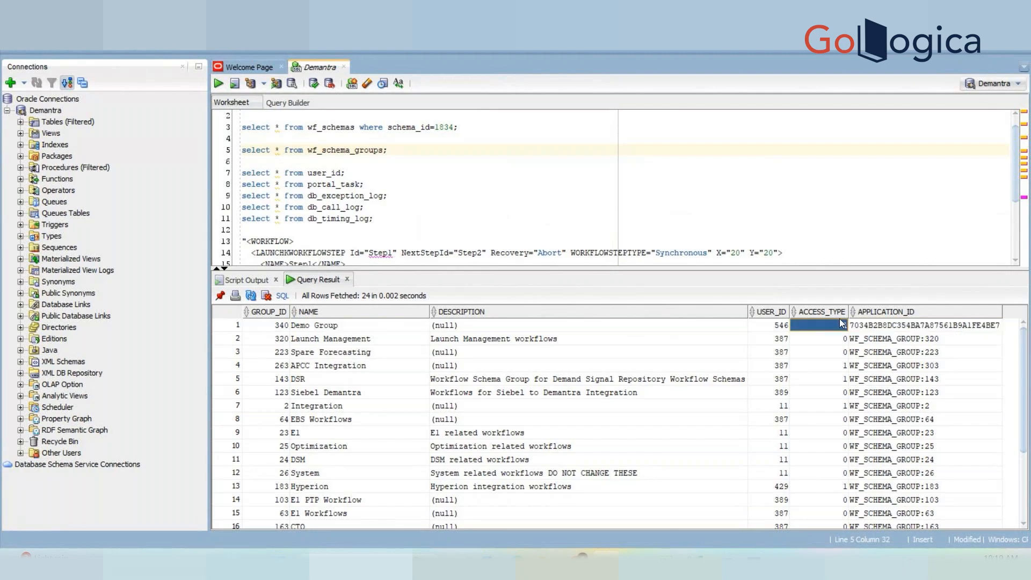
pyautogui.click(782, 329)
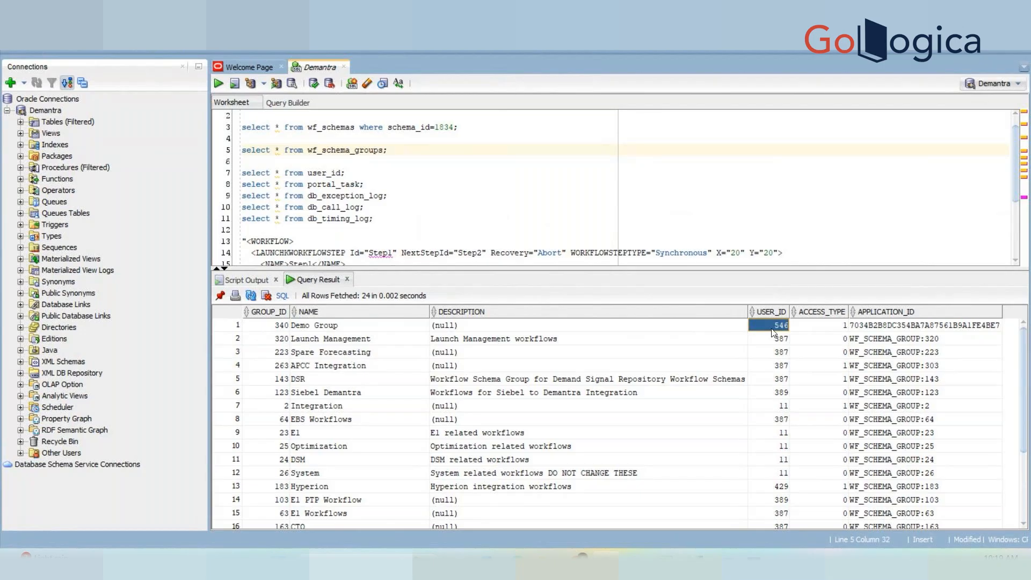
# Begin a new 'select * from wf_' query line below it.
pyautogui.click(404, 149)
pyautogui.press('Return')
pyautogui.write('select * from')
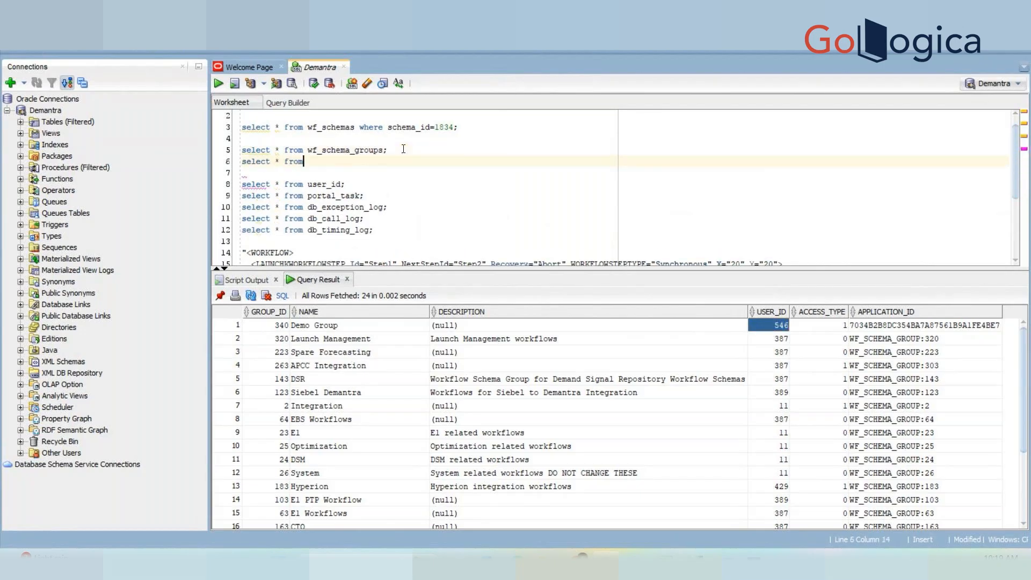
pyautogui.write(' wf_')
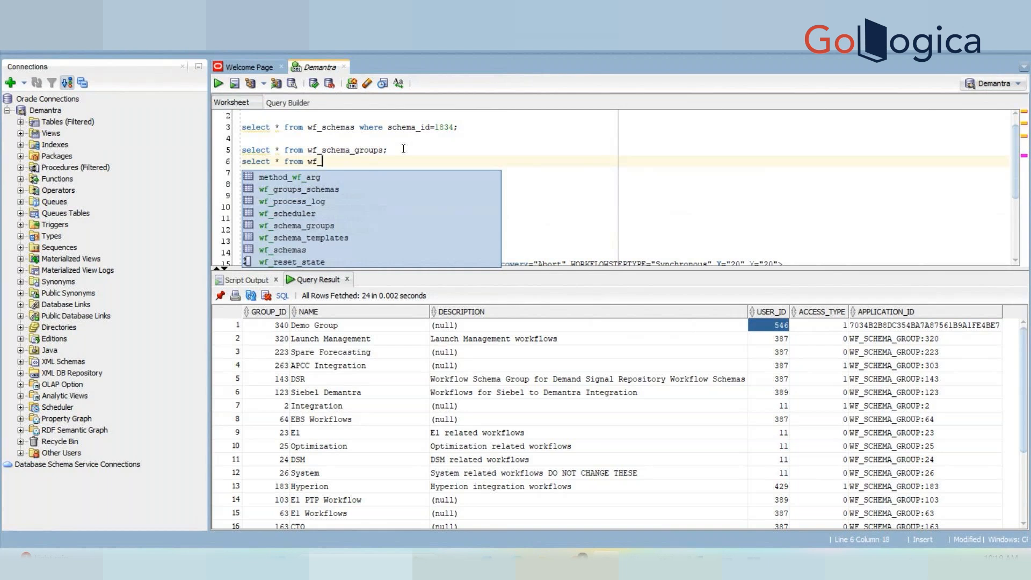
# Complete the query as 'select * from wf_groups_schemas;' and run it.
pyautogui.click(309, 201)
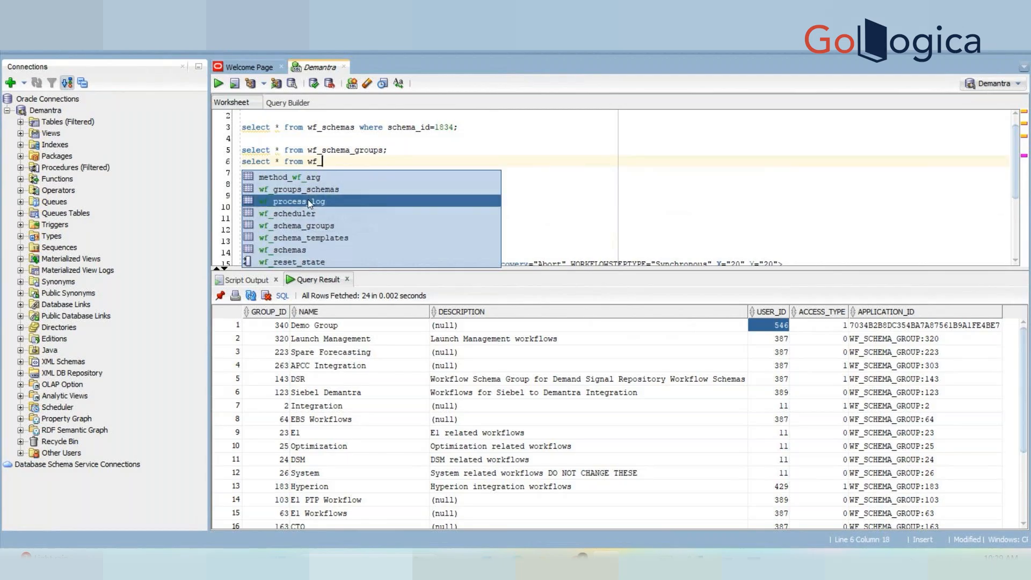
pyautogui.click(309, 202)
pyautogui.press('BackSpace')
pyautogui.press('BackSpace')
pyautogui.press('BackSpace')
pyautogui.press('BackSpace')
pyautogui.press('BackSpace')
pyautogui.press('BackSpace')
pyautogui.press('BackSpace')
pyautogui.press('BackSpace')
pyautogui.press('BackSpace')
pyautogui.press('BackSpace')
pyautogui.press('BackSpace')
pyautogui.press('BackSpace')
pyautogui.press('BackSpace')
pyautogui.write('f_g')
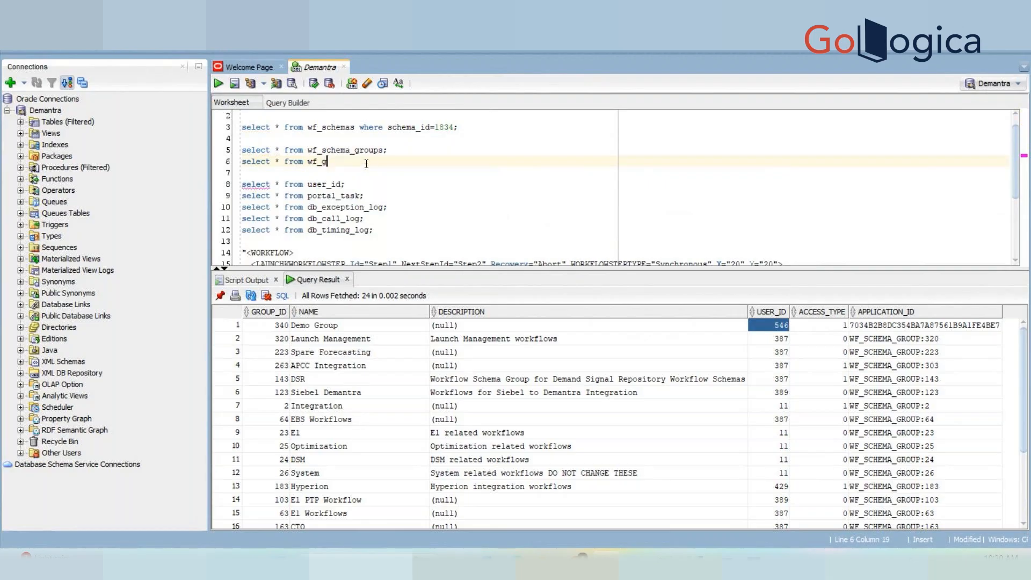
pyautogui.click(350, 180)
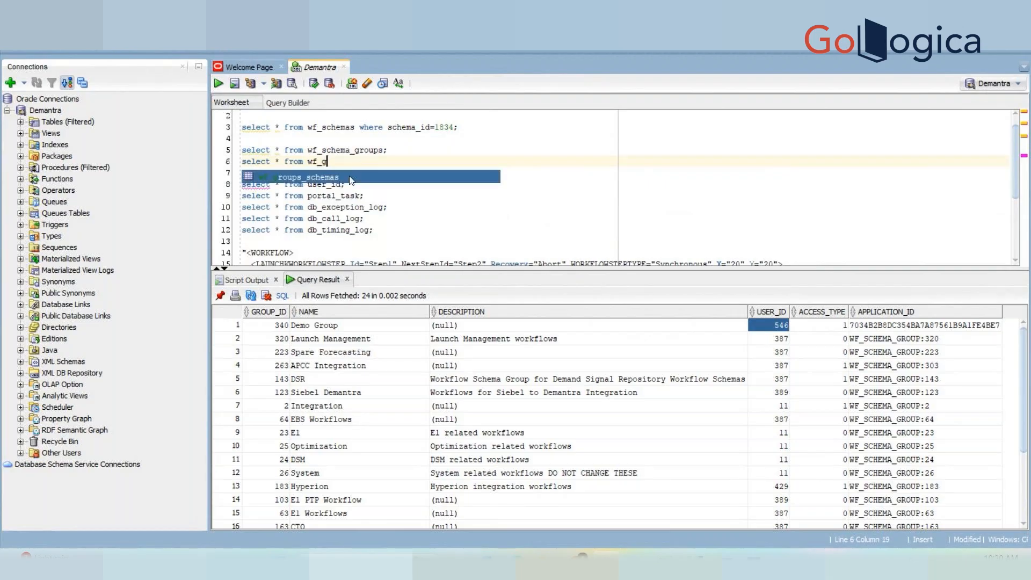
pyautogui.doubleClick(352, 180)
pyautogui.write(';')
pyautogui.hotkey('ctrl', 'Return')
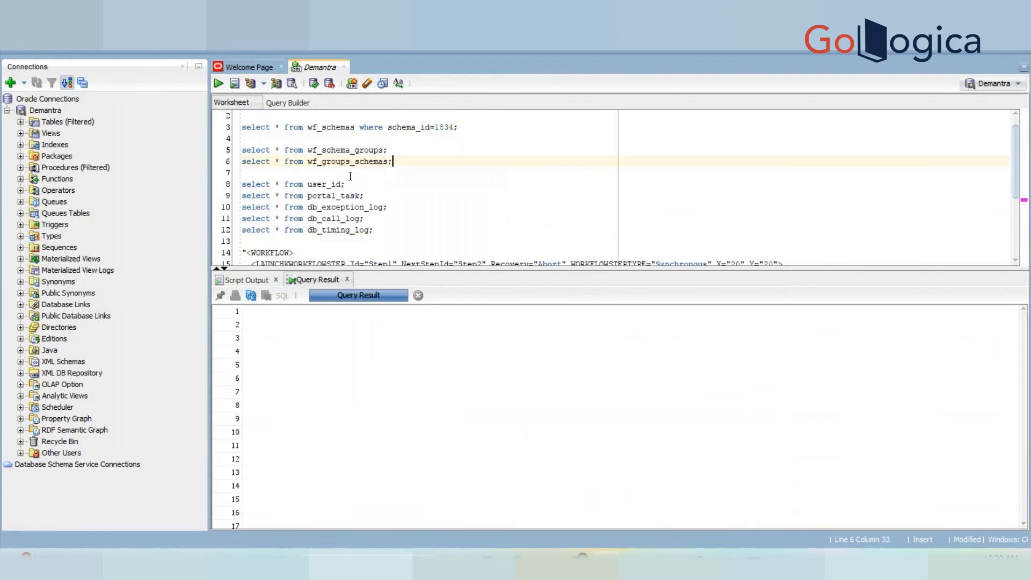
# Read Demo Group's ID 340 and filter wf_groups_schemas with 'where group_id=340'.
pyautogui.click(383, 150)
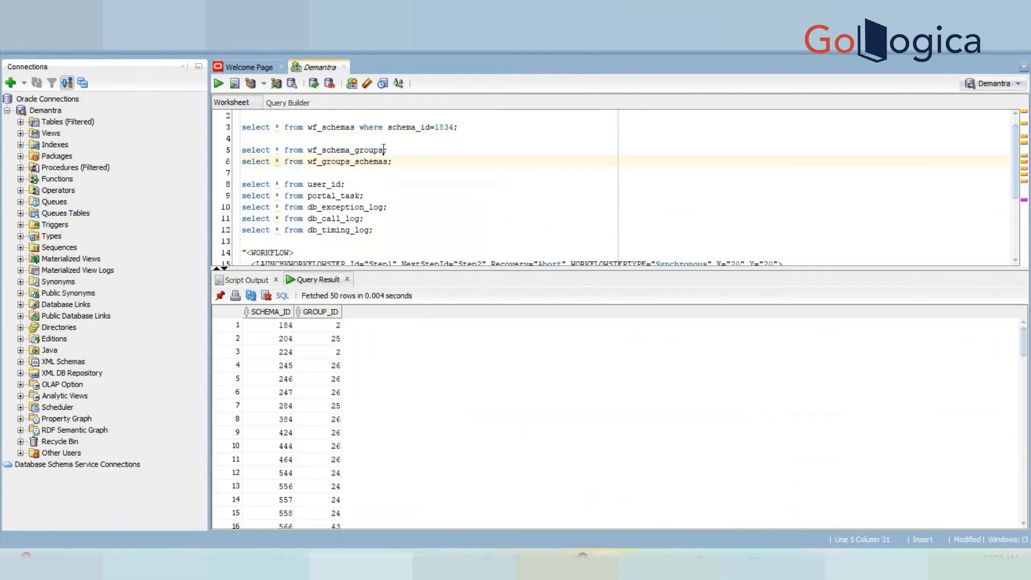
pyautogui.hotkey('ctrl', 'Return')
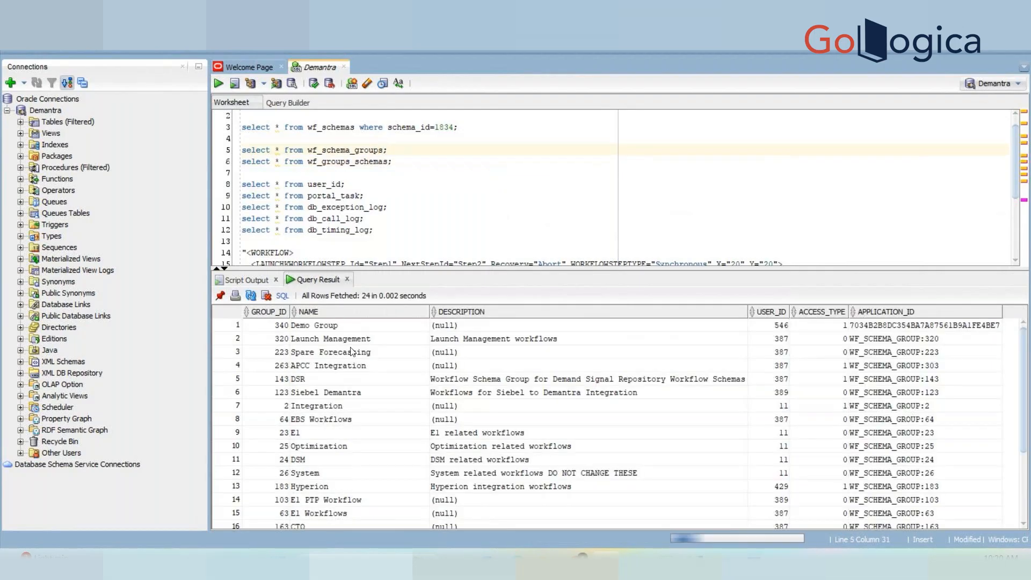
pyautogui.click(280, 332)
pyautogui.click(390, 161)
pyautogui.write('w')
pyautogui.write('here')
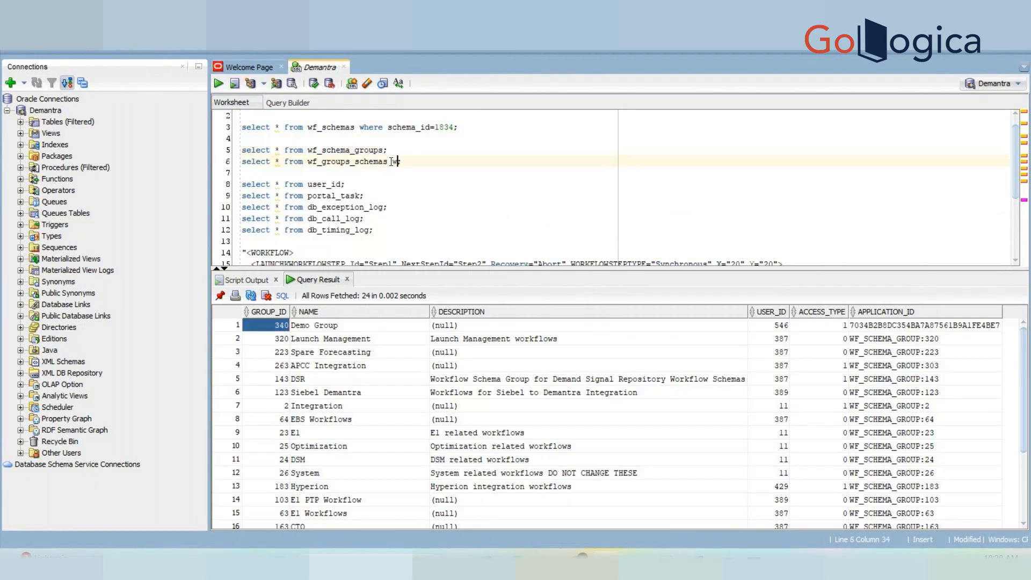
pyautogui.write(' gro')
pyautogui.write('up_id=340')
pyautogui.hotkey('ctrl', 'Return')
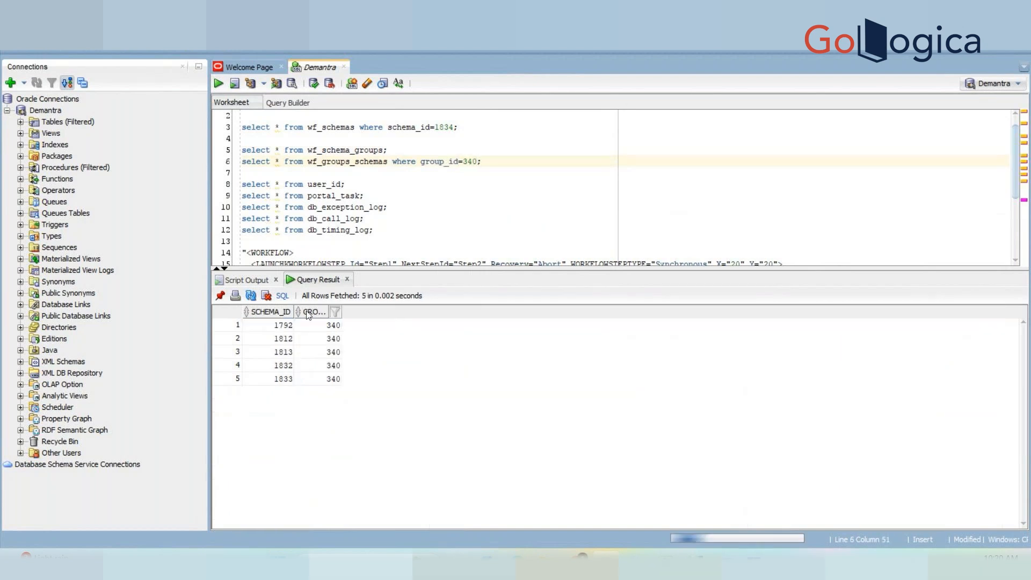
# Compare the five returned schema IDs (1792, 1812, 1813, 1832, 1833) against the Workflow Manager list.
pyautogui.moveTo(268, 324); pyautogui.dragTo(303, 379)
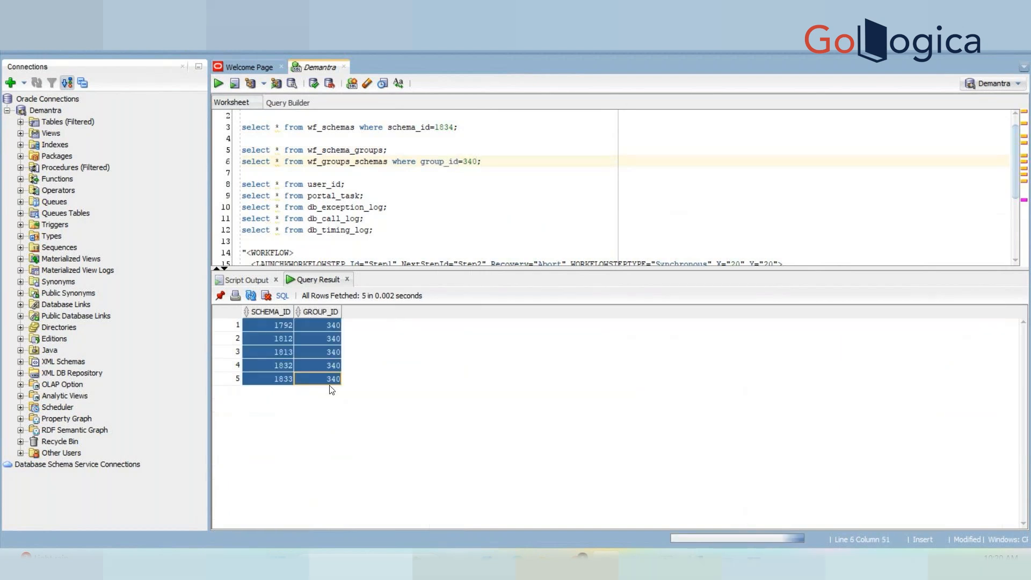
pyautogui.click(752, 559)
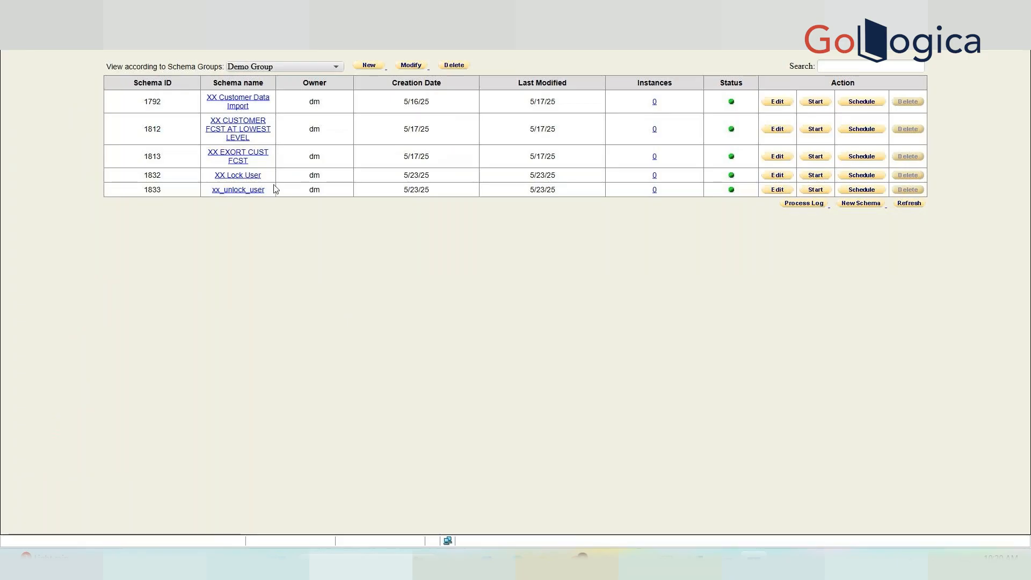
pyautogui.moveTo(294, 202); pyautogui.dragTo(202, 92)
pyautogui.click(398, 274)
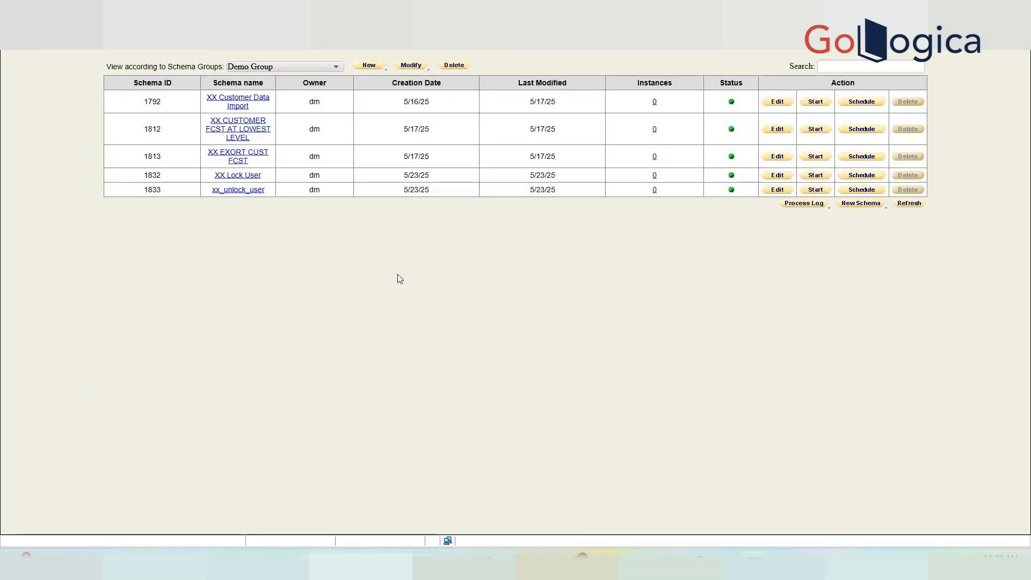
# Select the worksheet's query text for copying into the Excel notes workbook.
pyautogui.hotkey('alt', 'Tab')
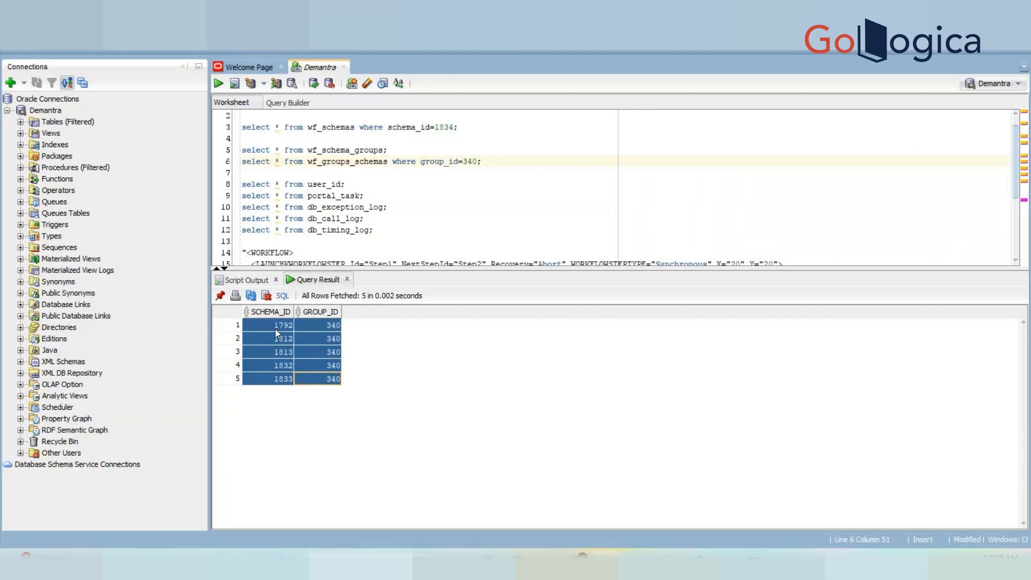
pyautogui.click(320, 336)
pyautogui.click(420, 169)
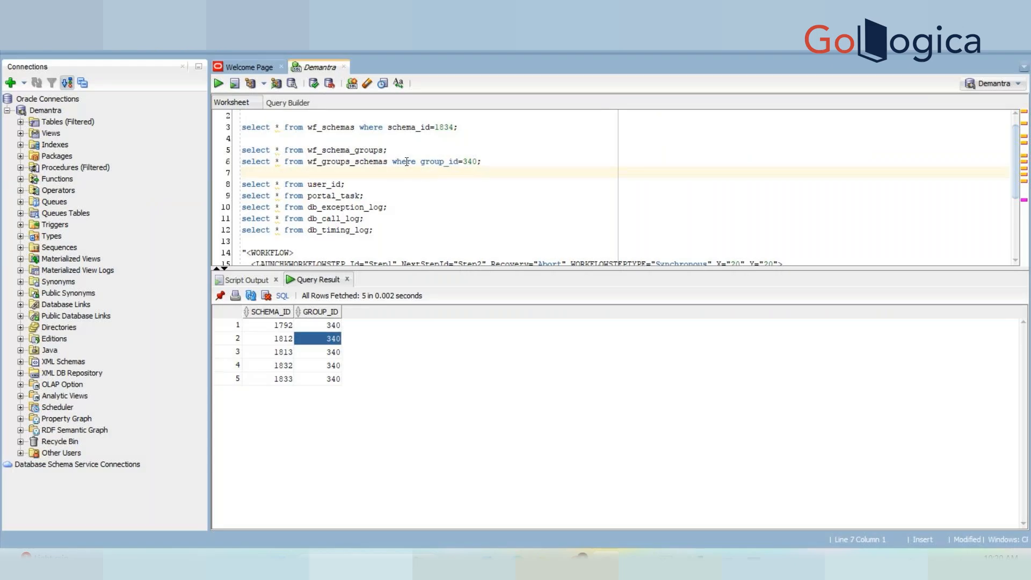
pyautogui.hotkey('ctrl', 'shift', 'End')
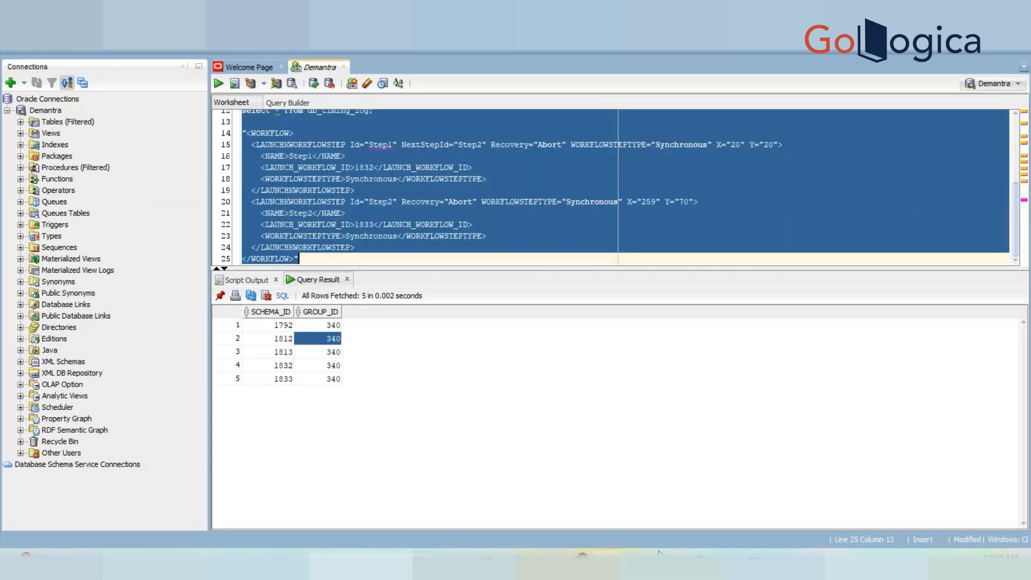
pyautogui.hotkey('alt', 'Tab')
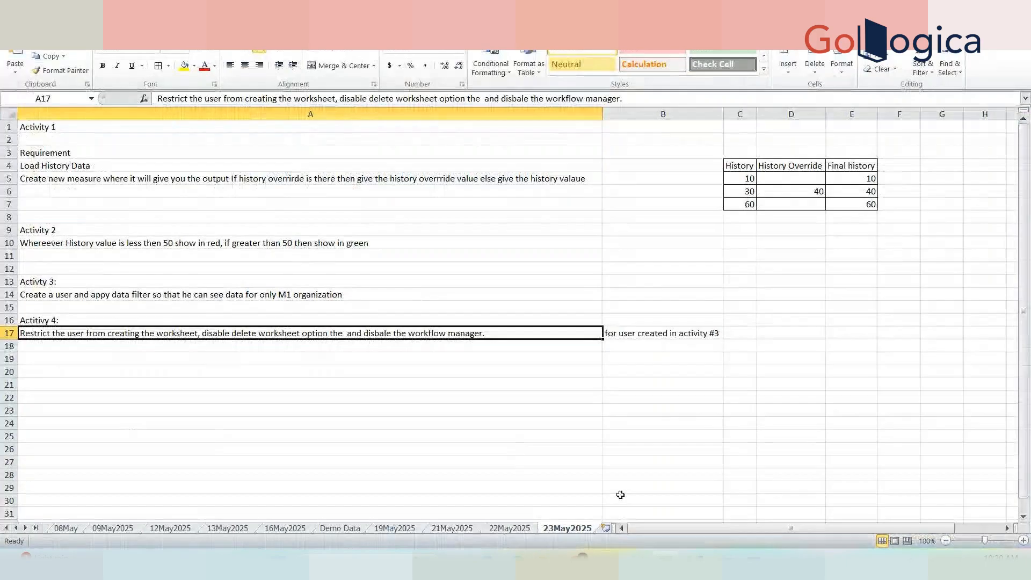
# Enter the heading 'Important tables' in cell A23.
pyautogui.click(134, 405)
pyautogui.write('Import')
pyautogui.write('t tables')
pyautogui.press('Return')
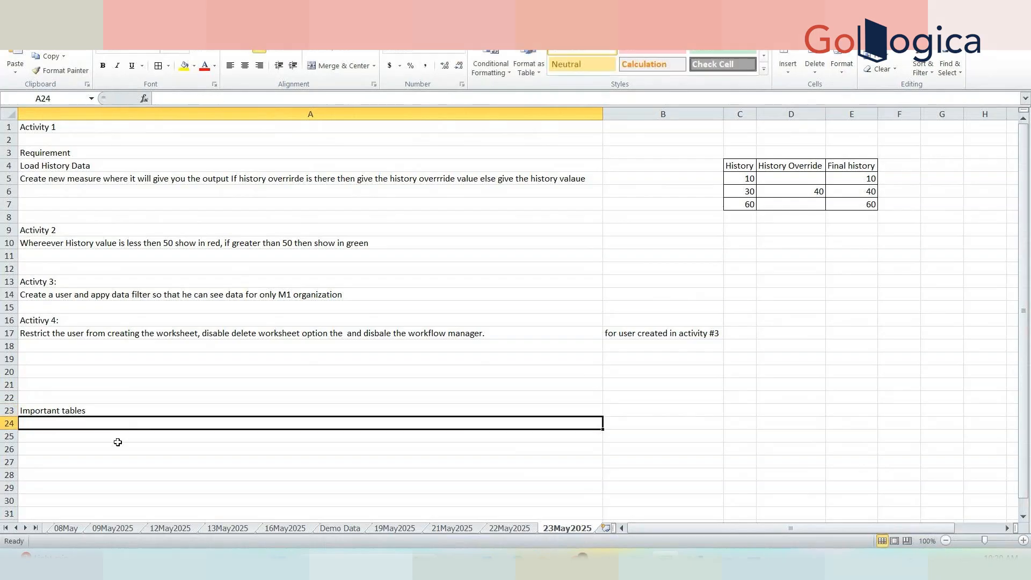
# Paste the four workflow queries, wf_process_log through wf_groups_schemas, starting at A25.
pyautogui.click(103, 434)
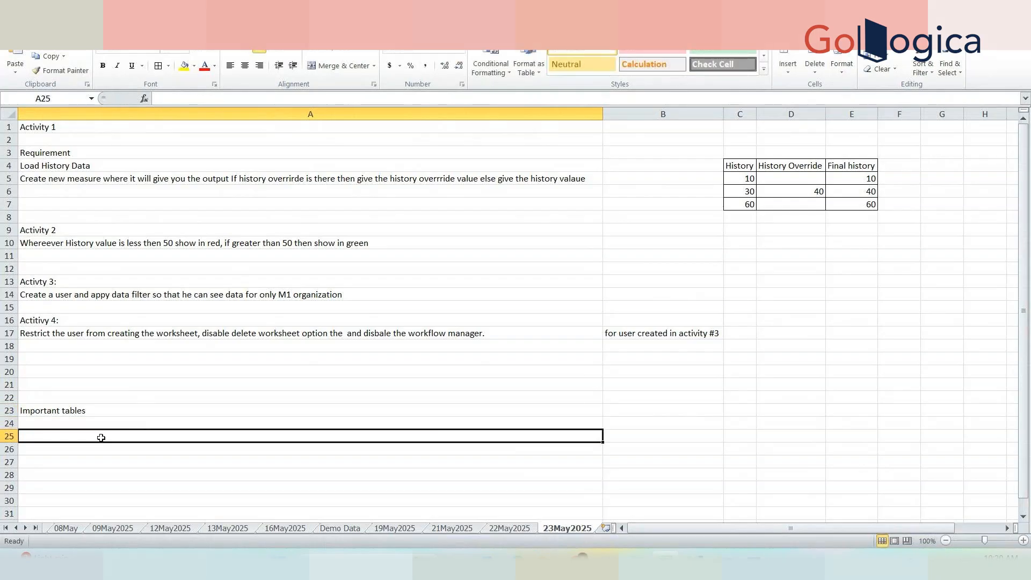
pyautogui.hotkey('ctrl', 'v')
pyautogui.click(267, 398)
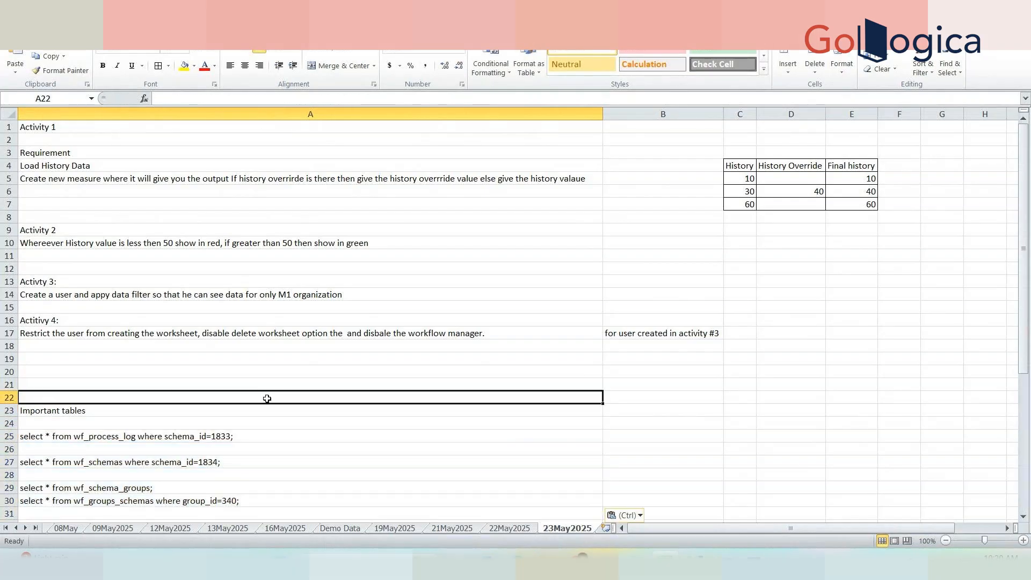
pyautogui.hotkey('ctrl', 's')
pyautogui.moveTo(723, 567)
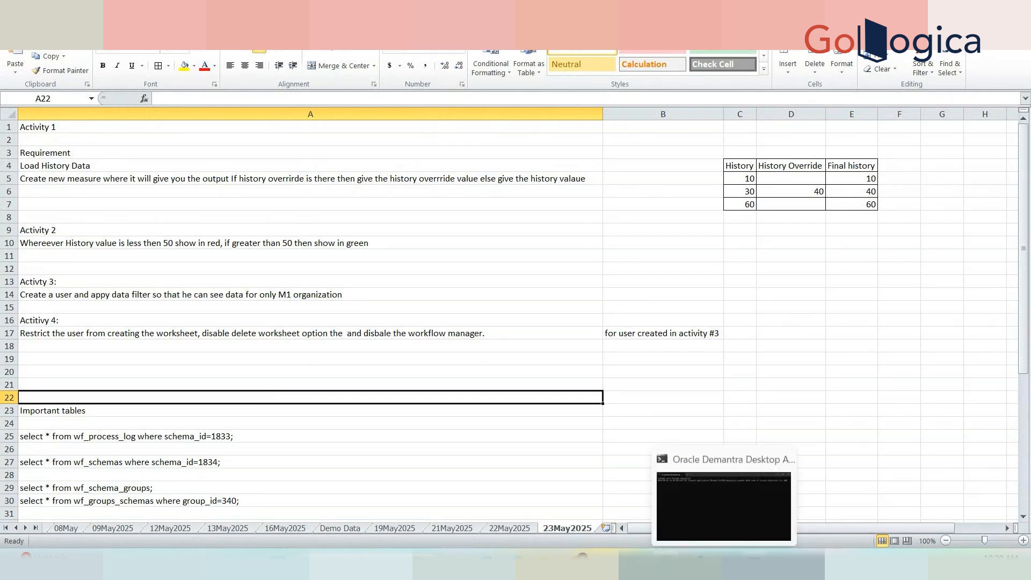
pyautogui.click(723, 505)
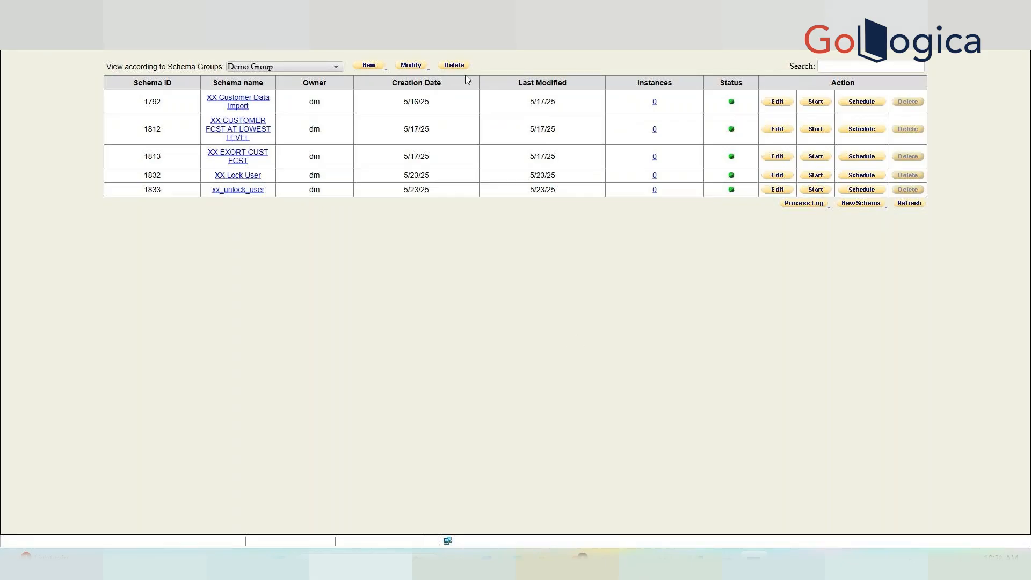
# Switch the schema-group view from Demo Group to All and review the full schema list.
pyautogui.click(340, 65)
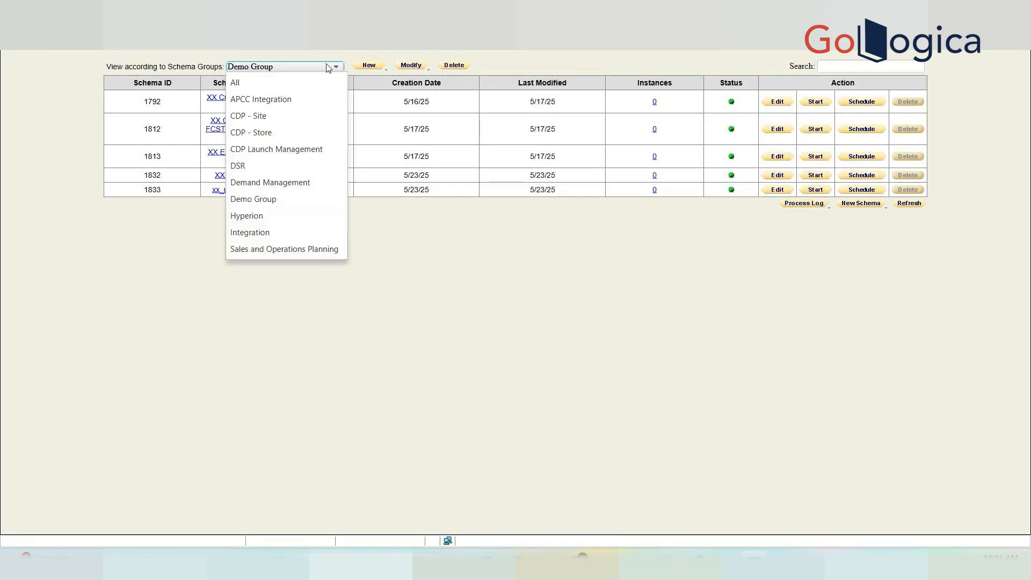
pyautogui.click(291, 81)
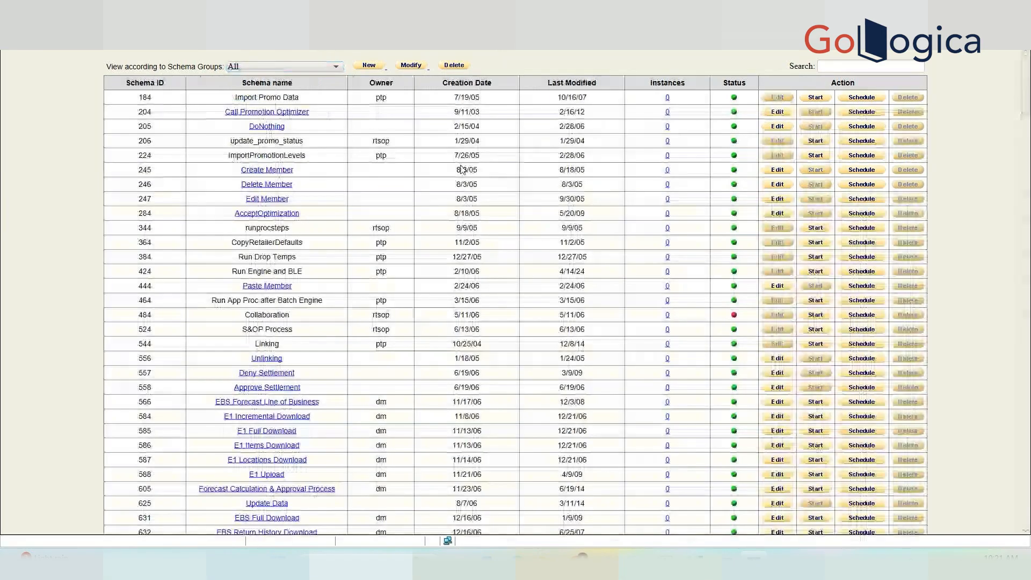
pyautogui.moveTo(323, 171); pyautogui.dragTo(524, 202)
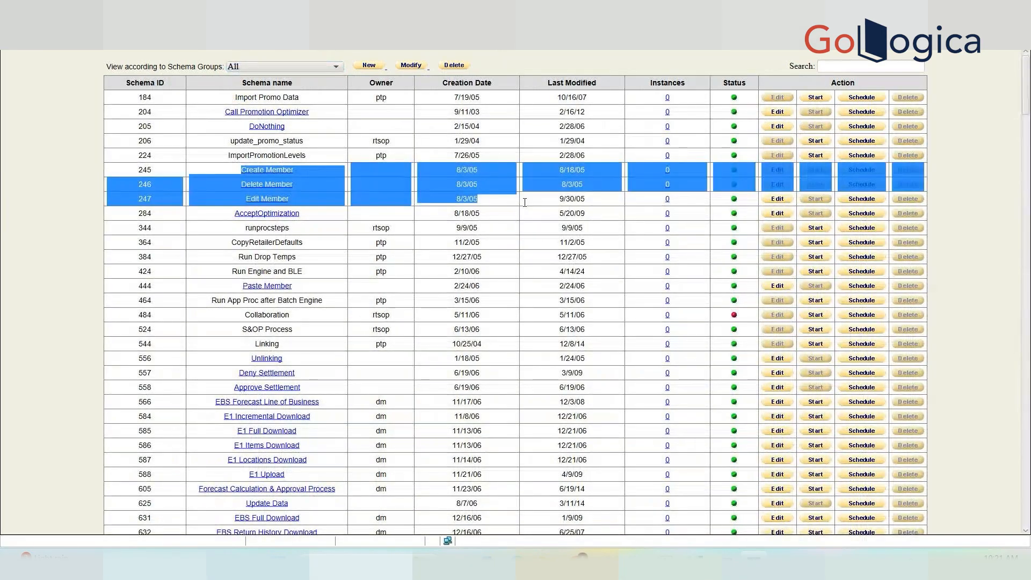
pyautogui.click(885, 170)
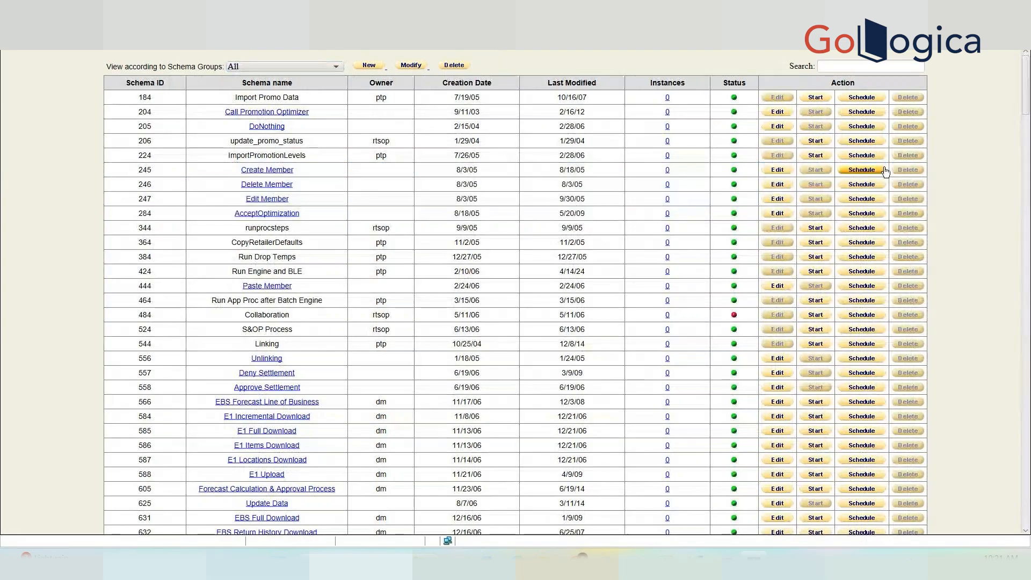